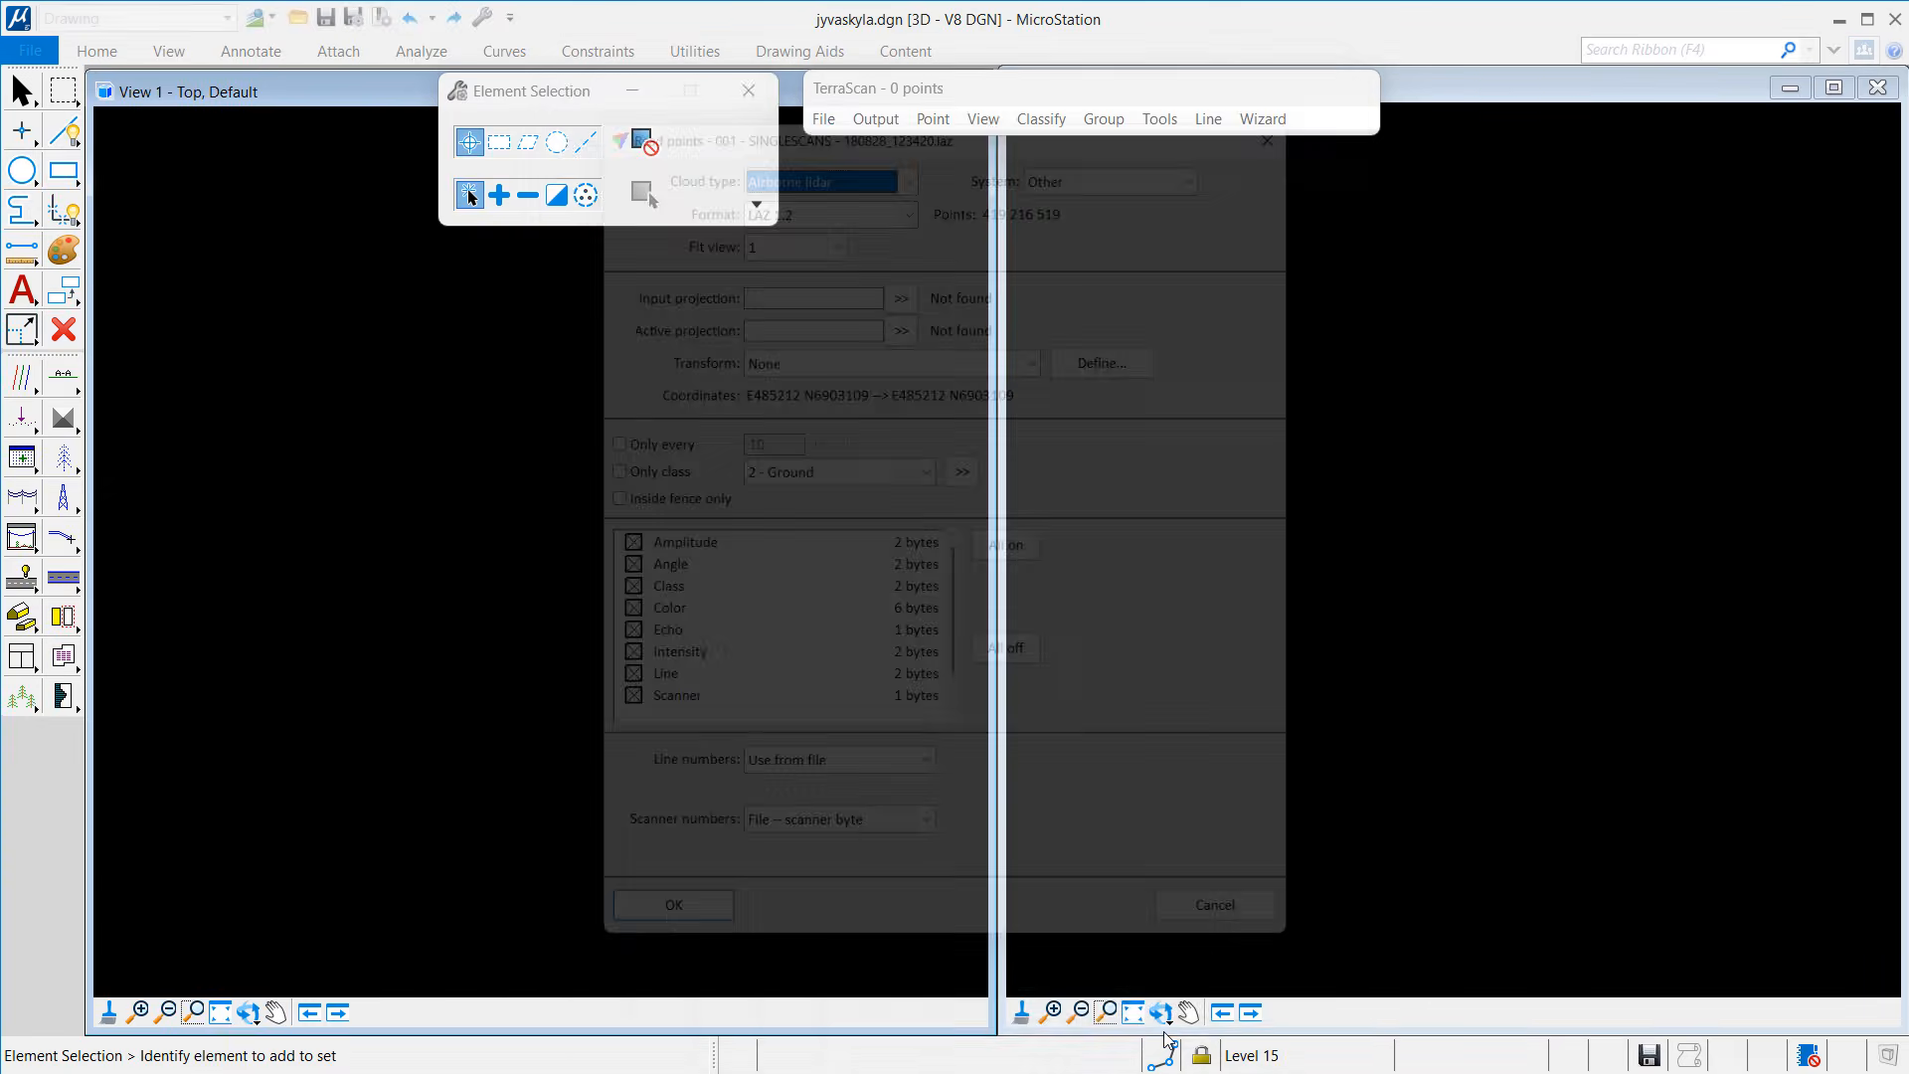
# Step: Read the points as Stationary lidar, skipping Amplitude, Angle and Scanner, and number lines by first number in name
pyautogui.click(774, 141)
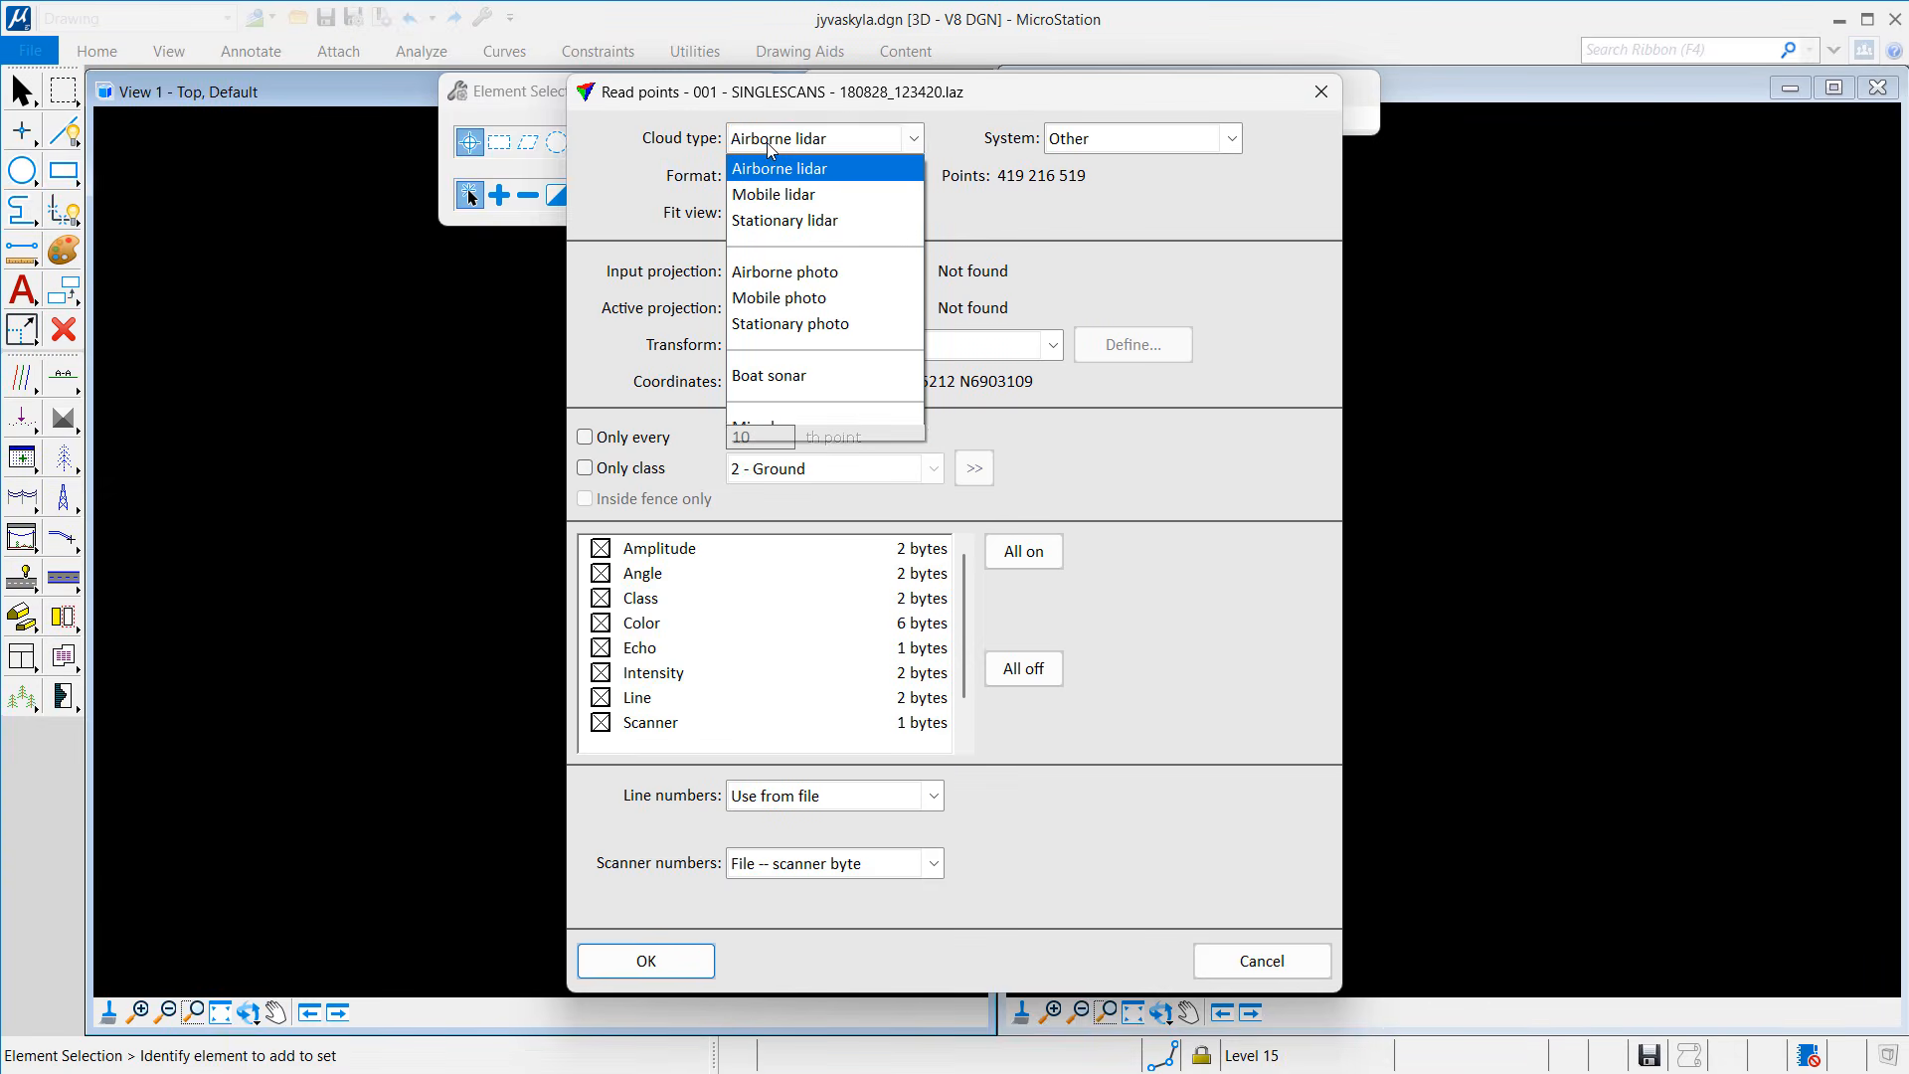
pyautogui.click(781, 220)
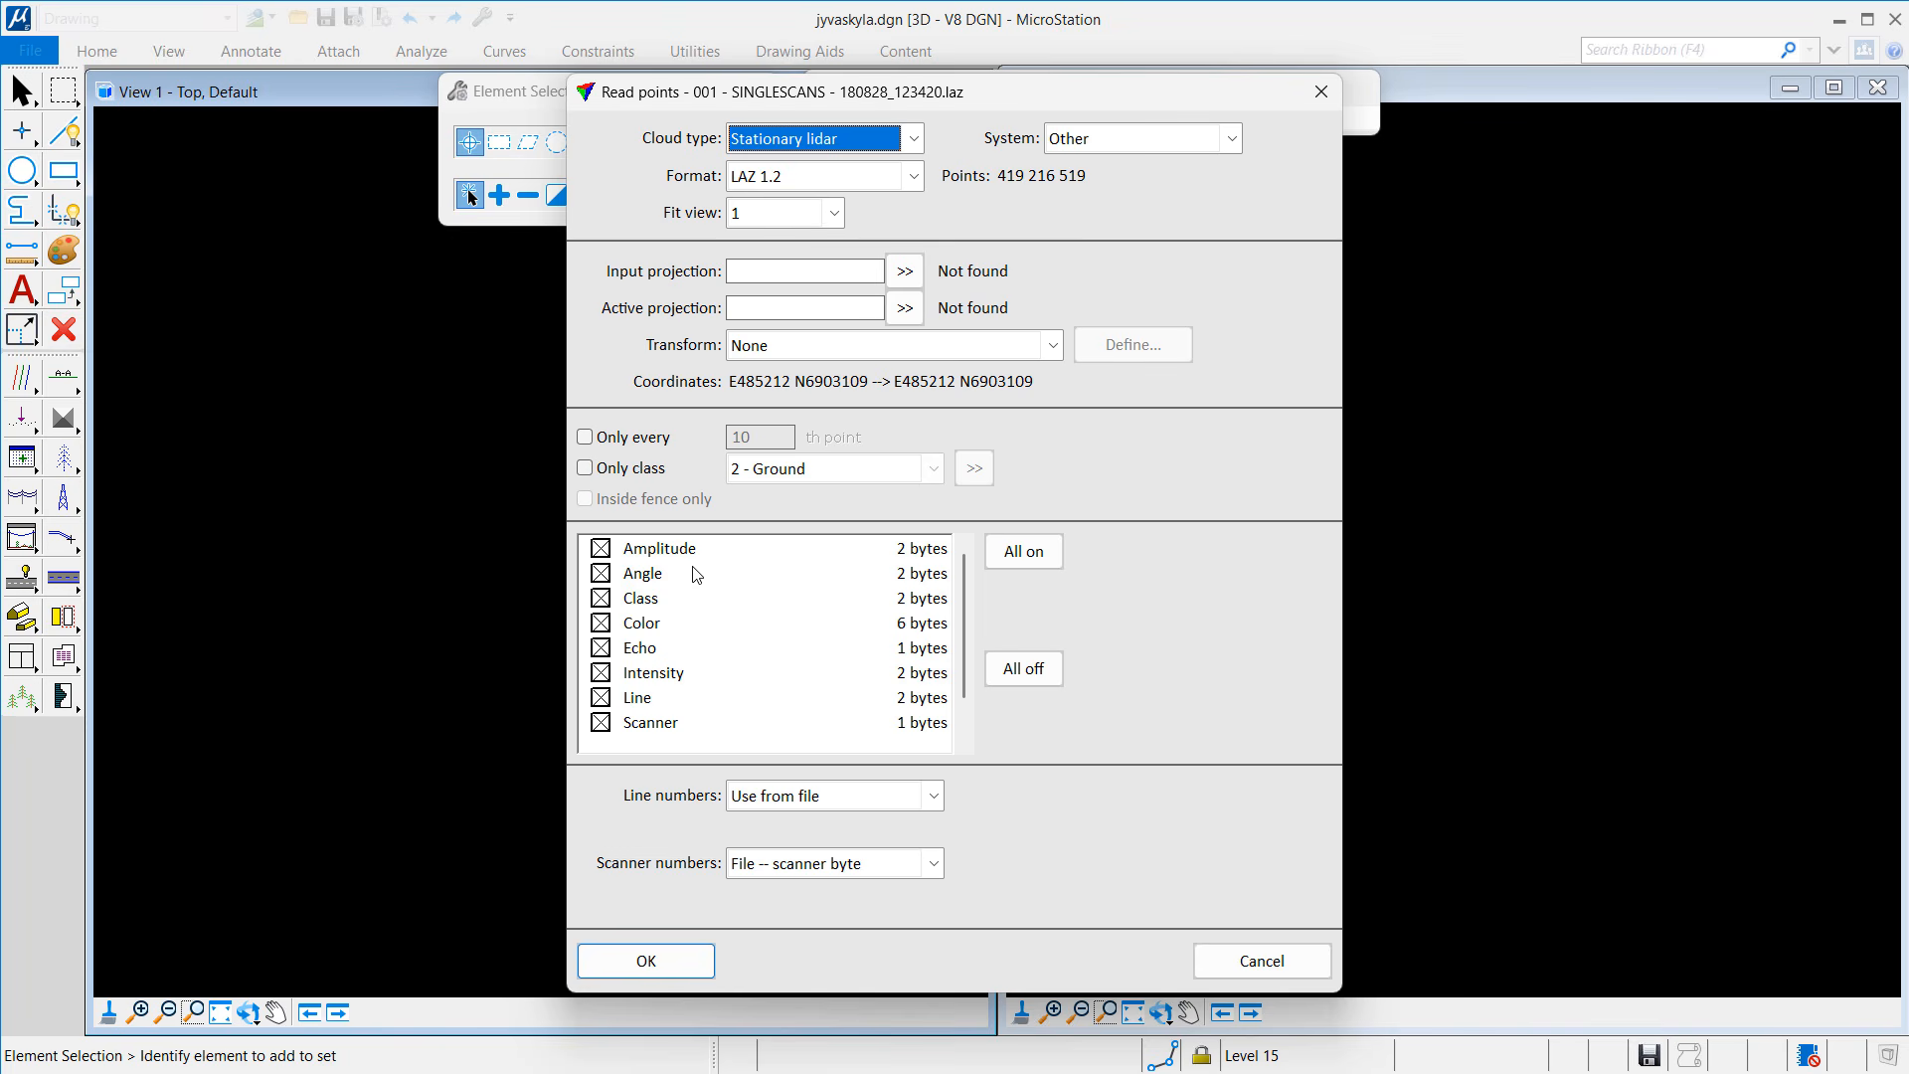
pyautogui.click(629, 550)
pyautogui.click(629, 577)
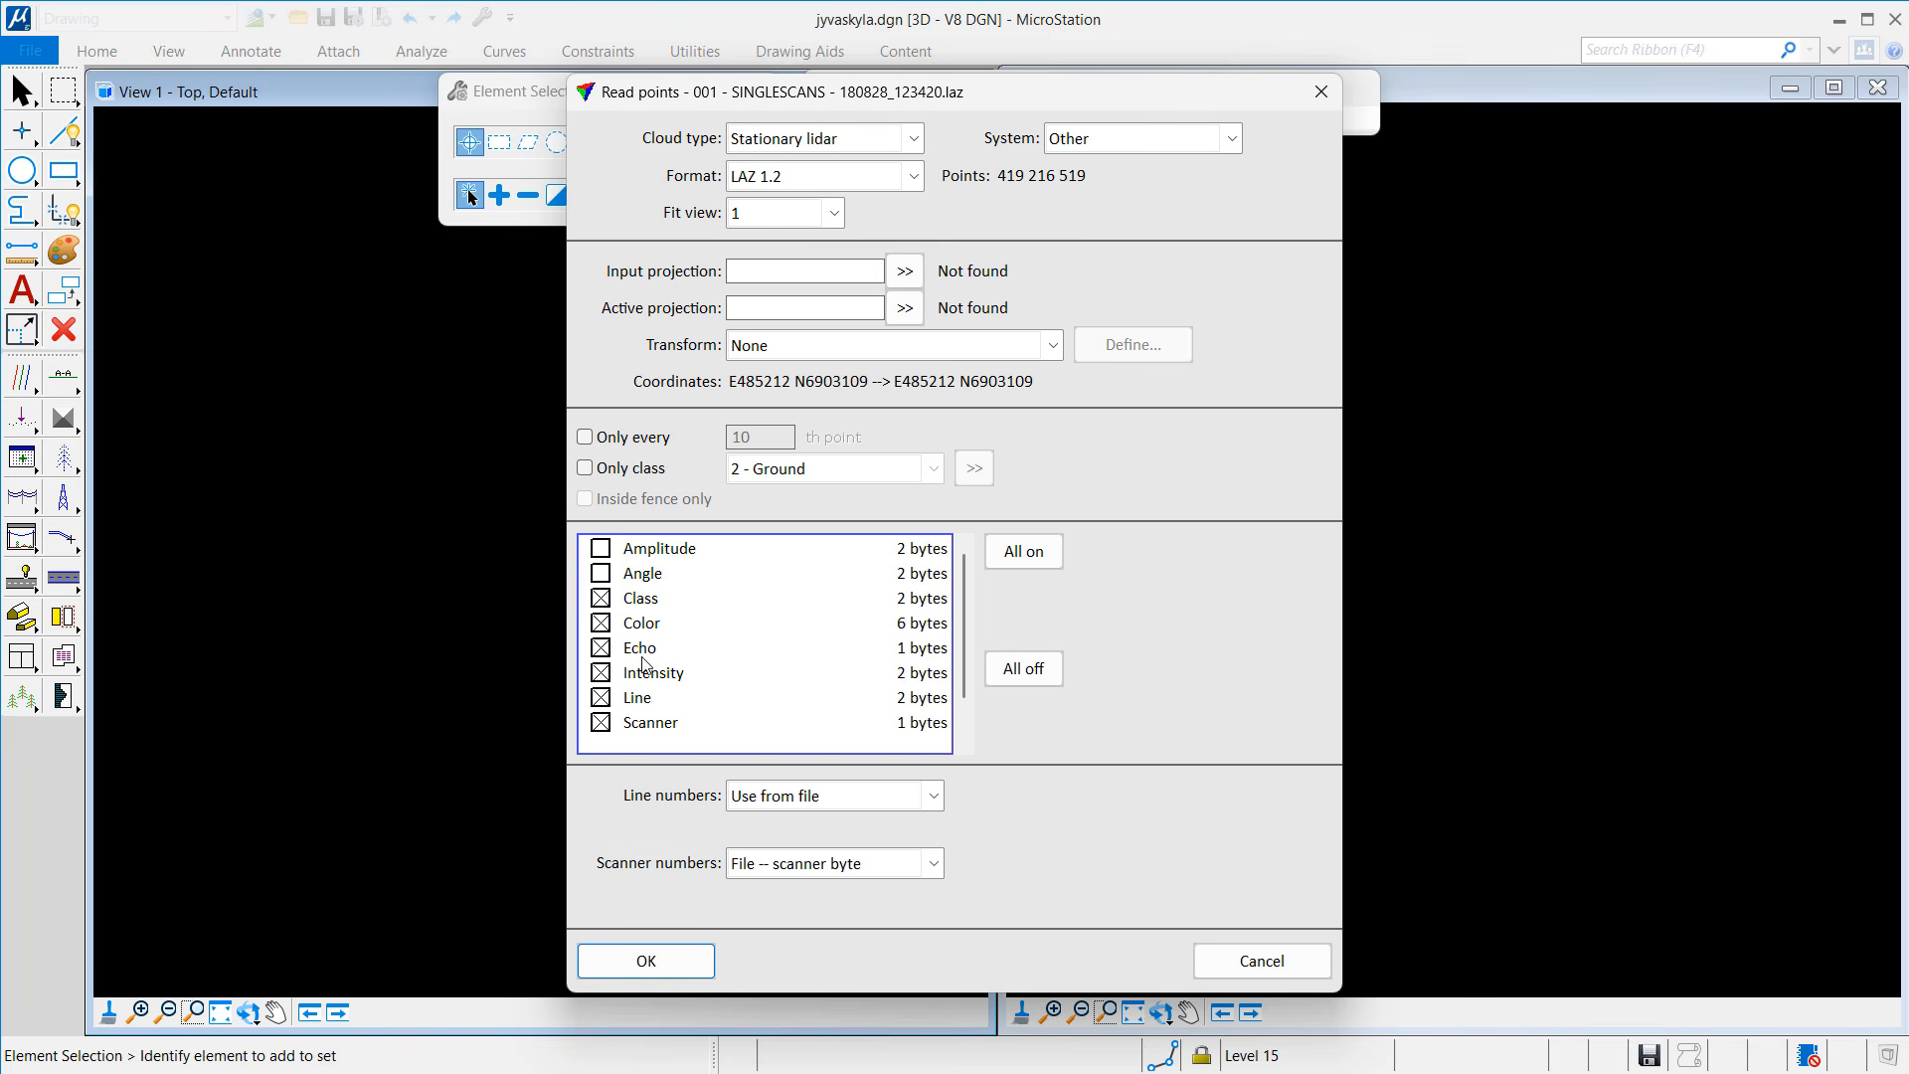
pyautogui.click(646, 726)
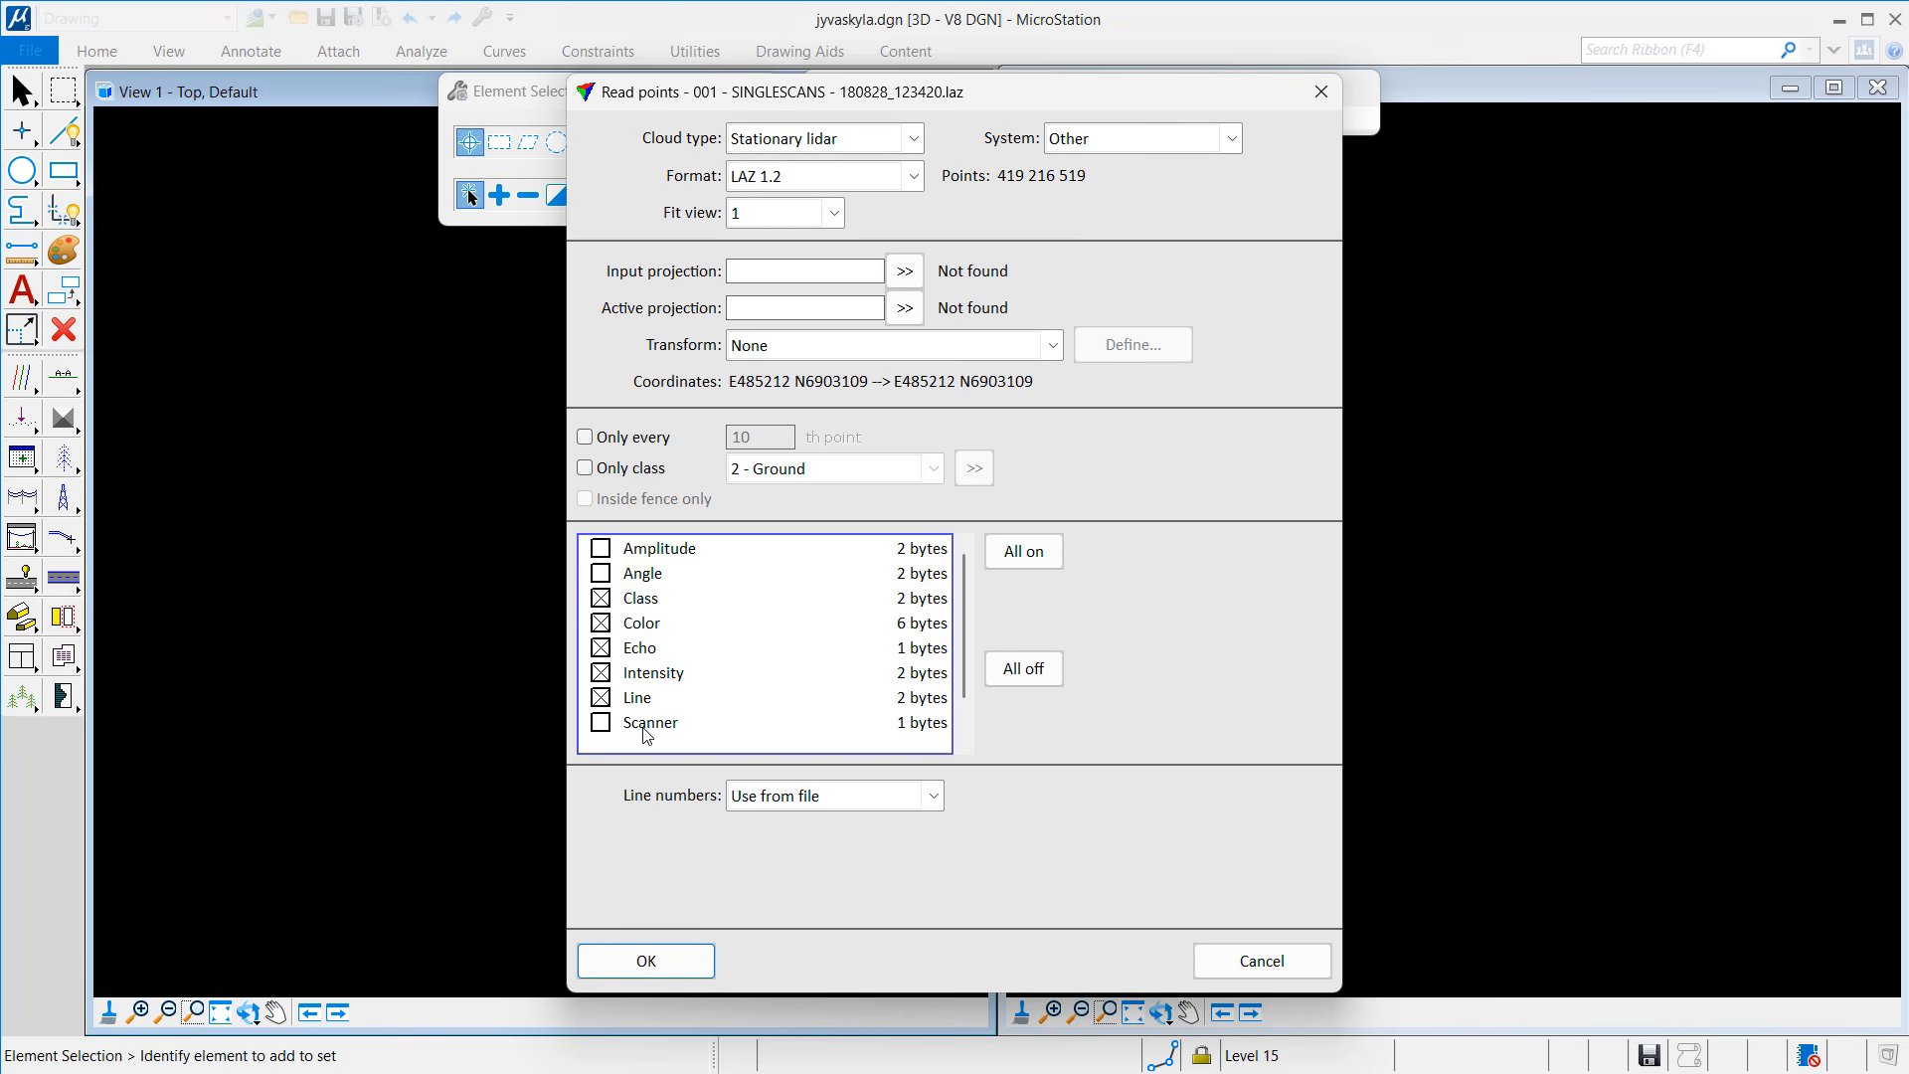
pyautogui.click(774, 802)
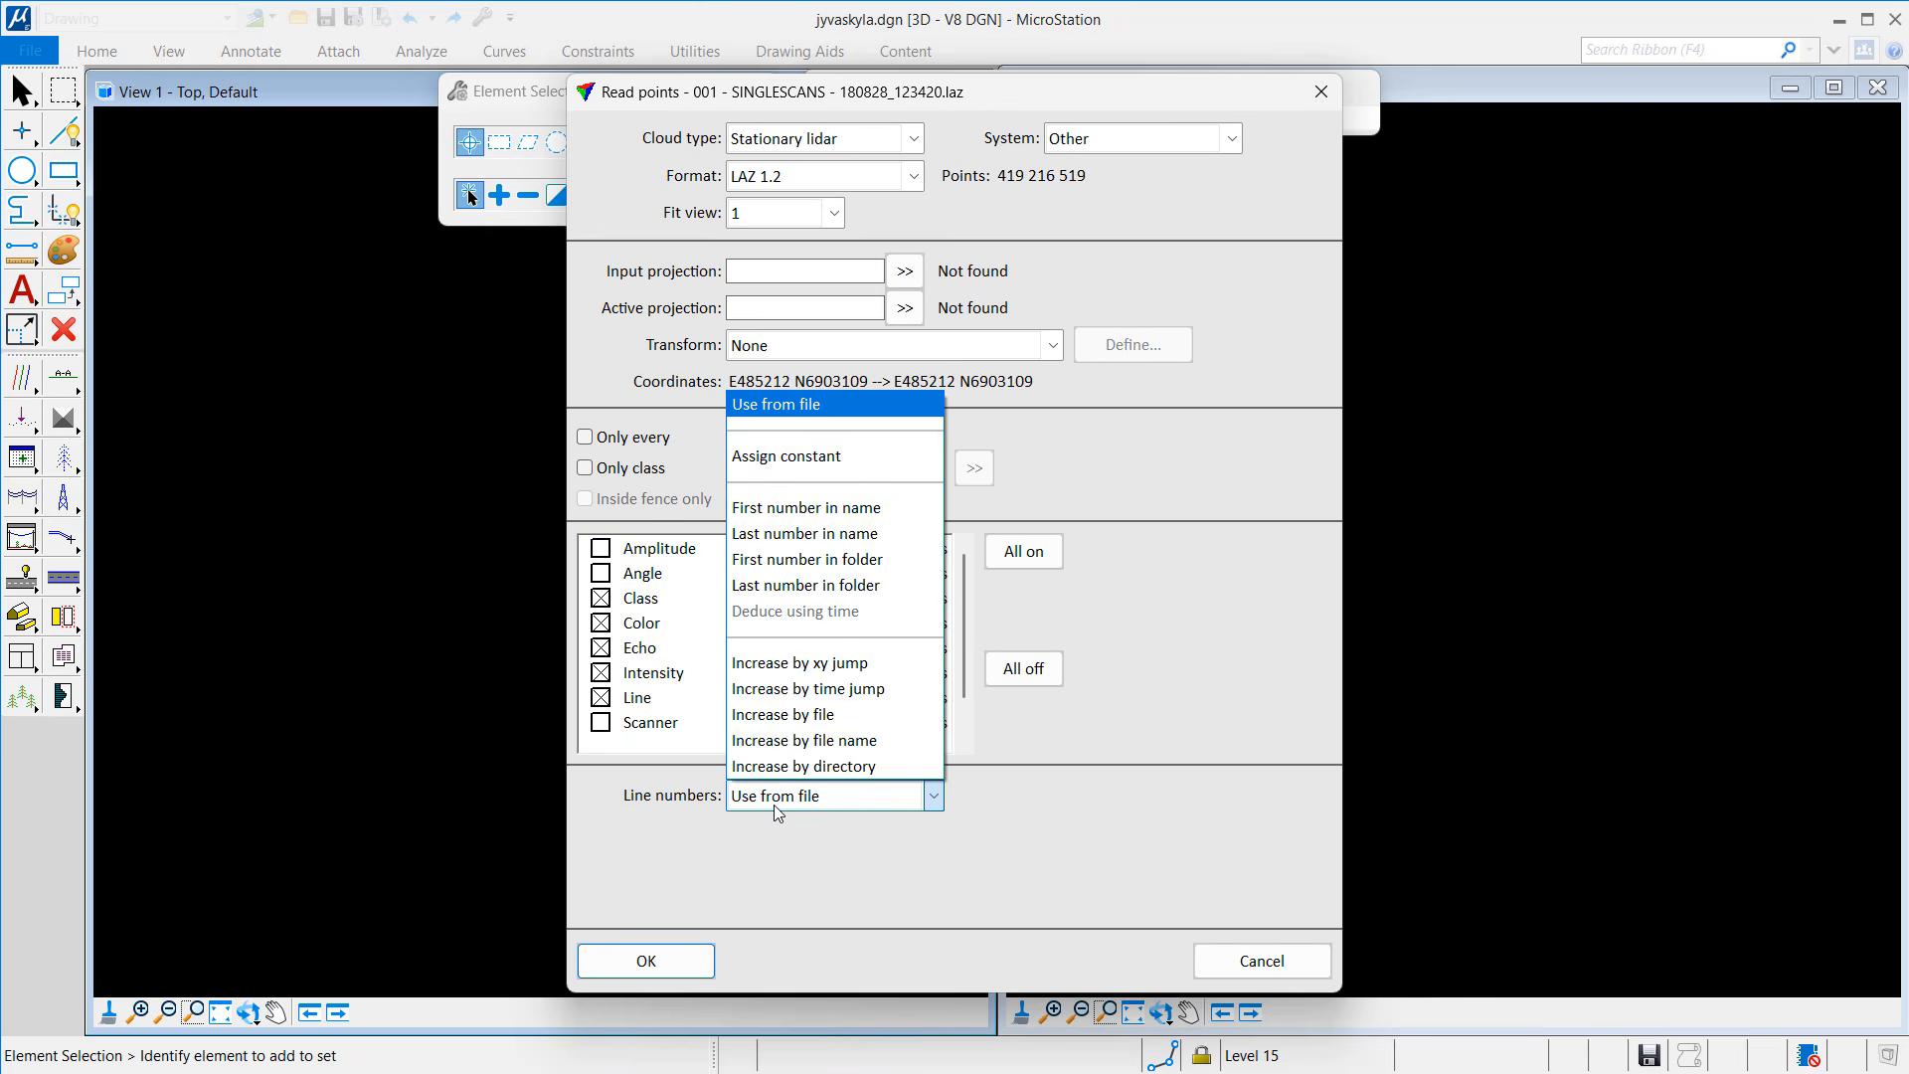
pyautogui.click(783, 506)
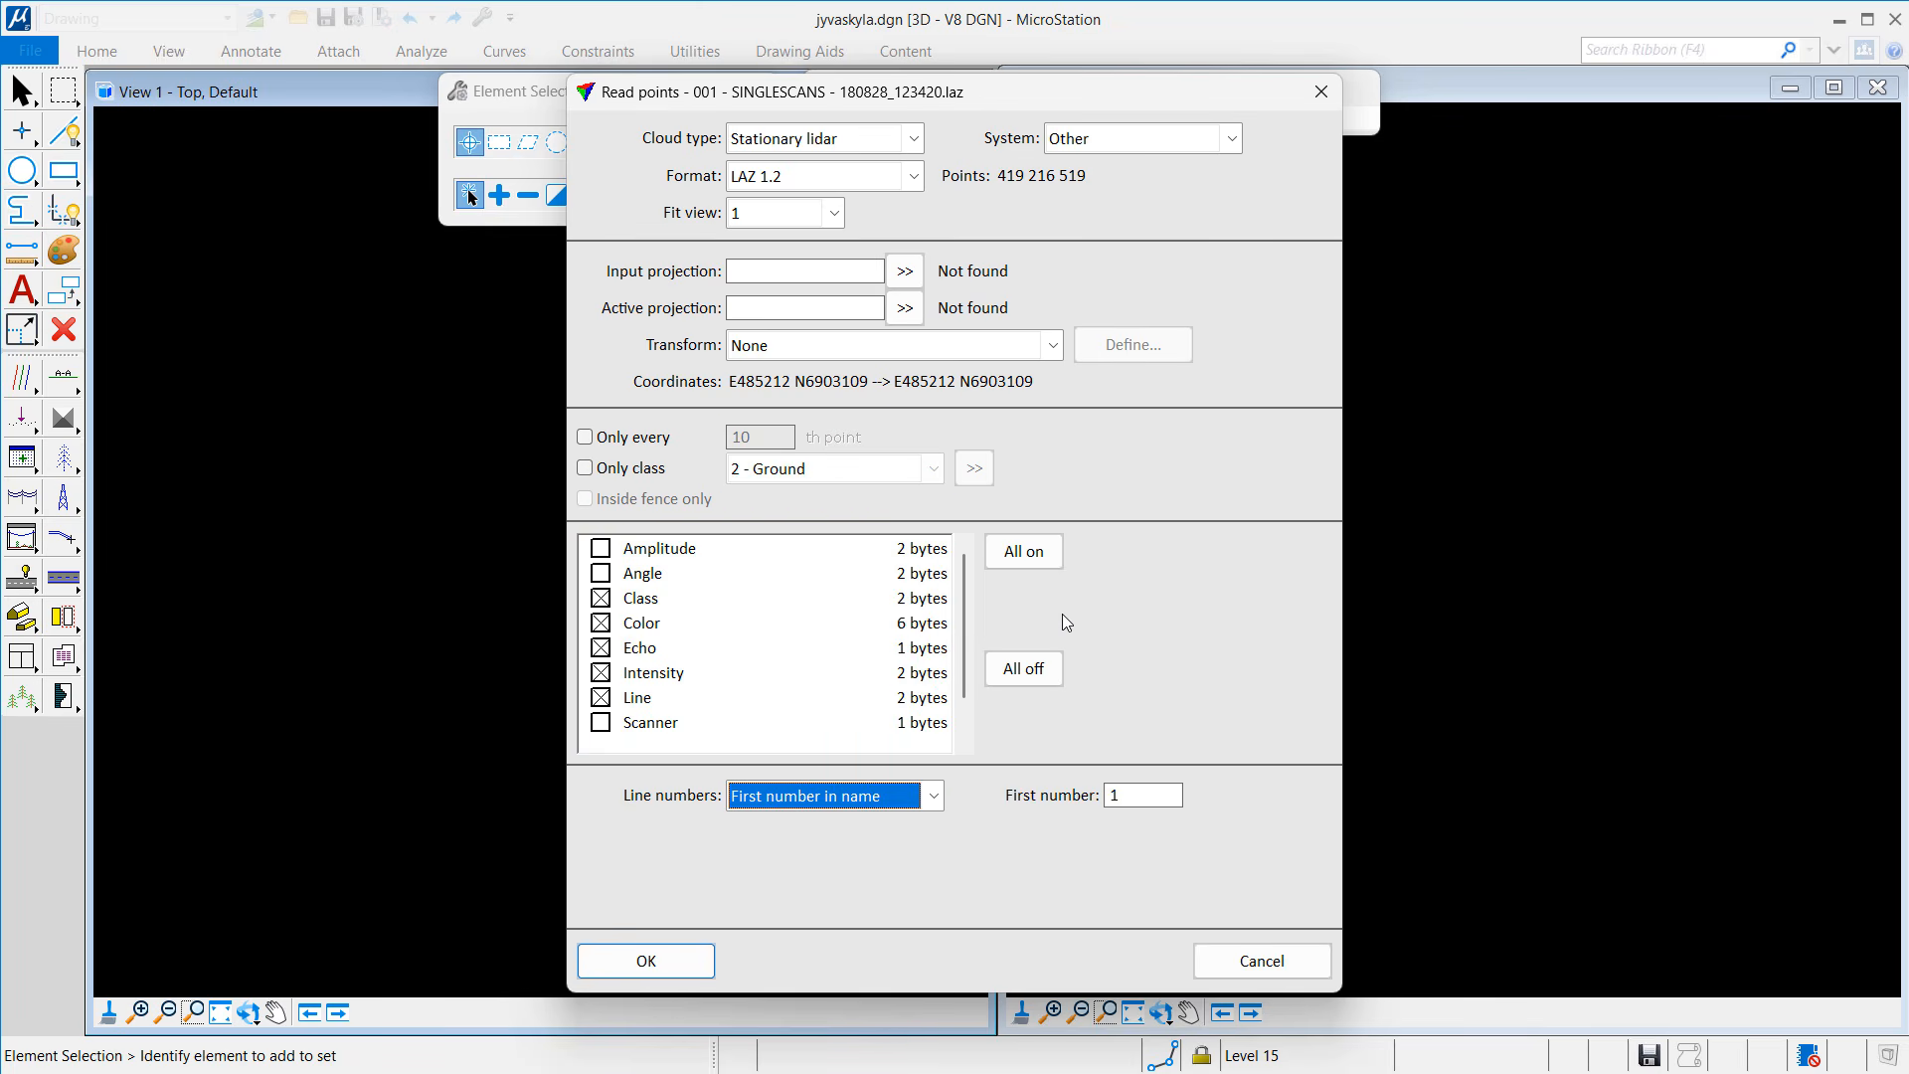
# Step: Load all 419 216 519 points and run the Classify By Class routine on them
pyautogui.click(679, 971)
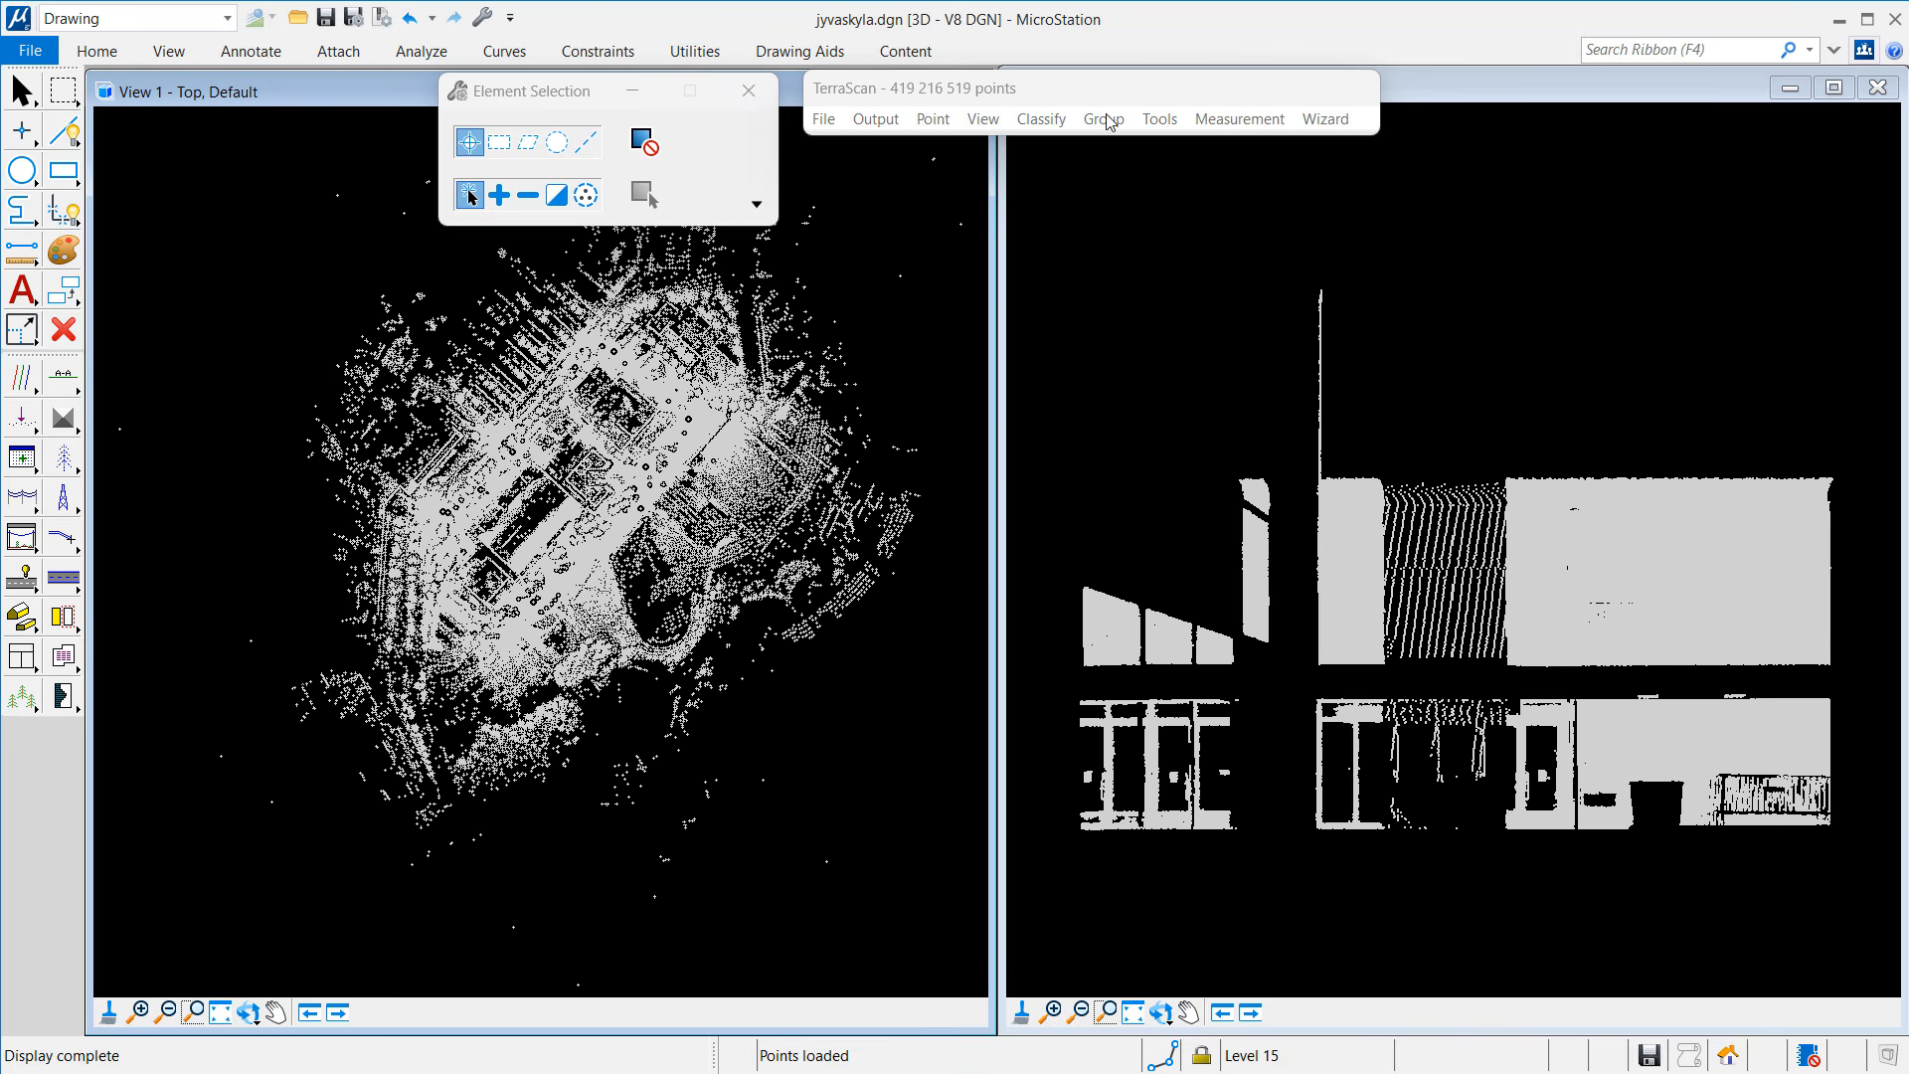
pyautogui.click(1041, 118)
pyautogui.moveTo(1078, 152)
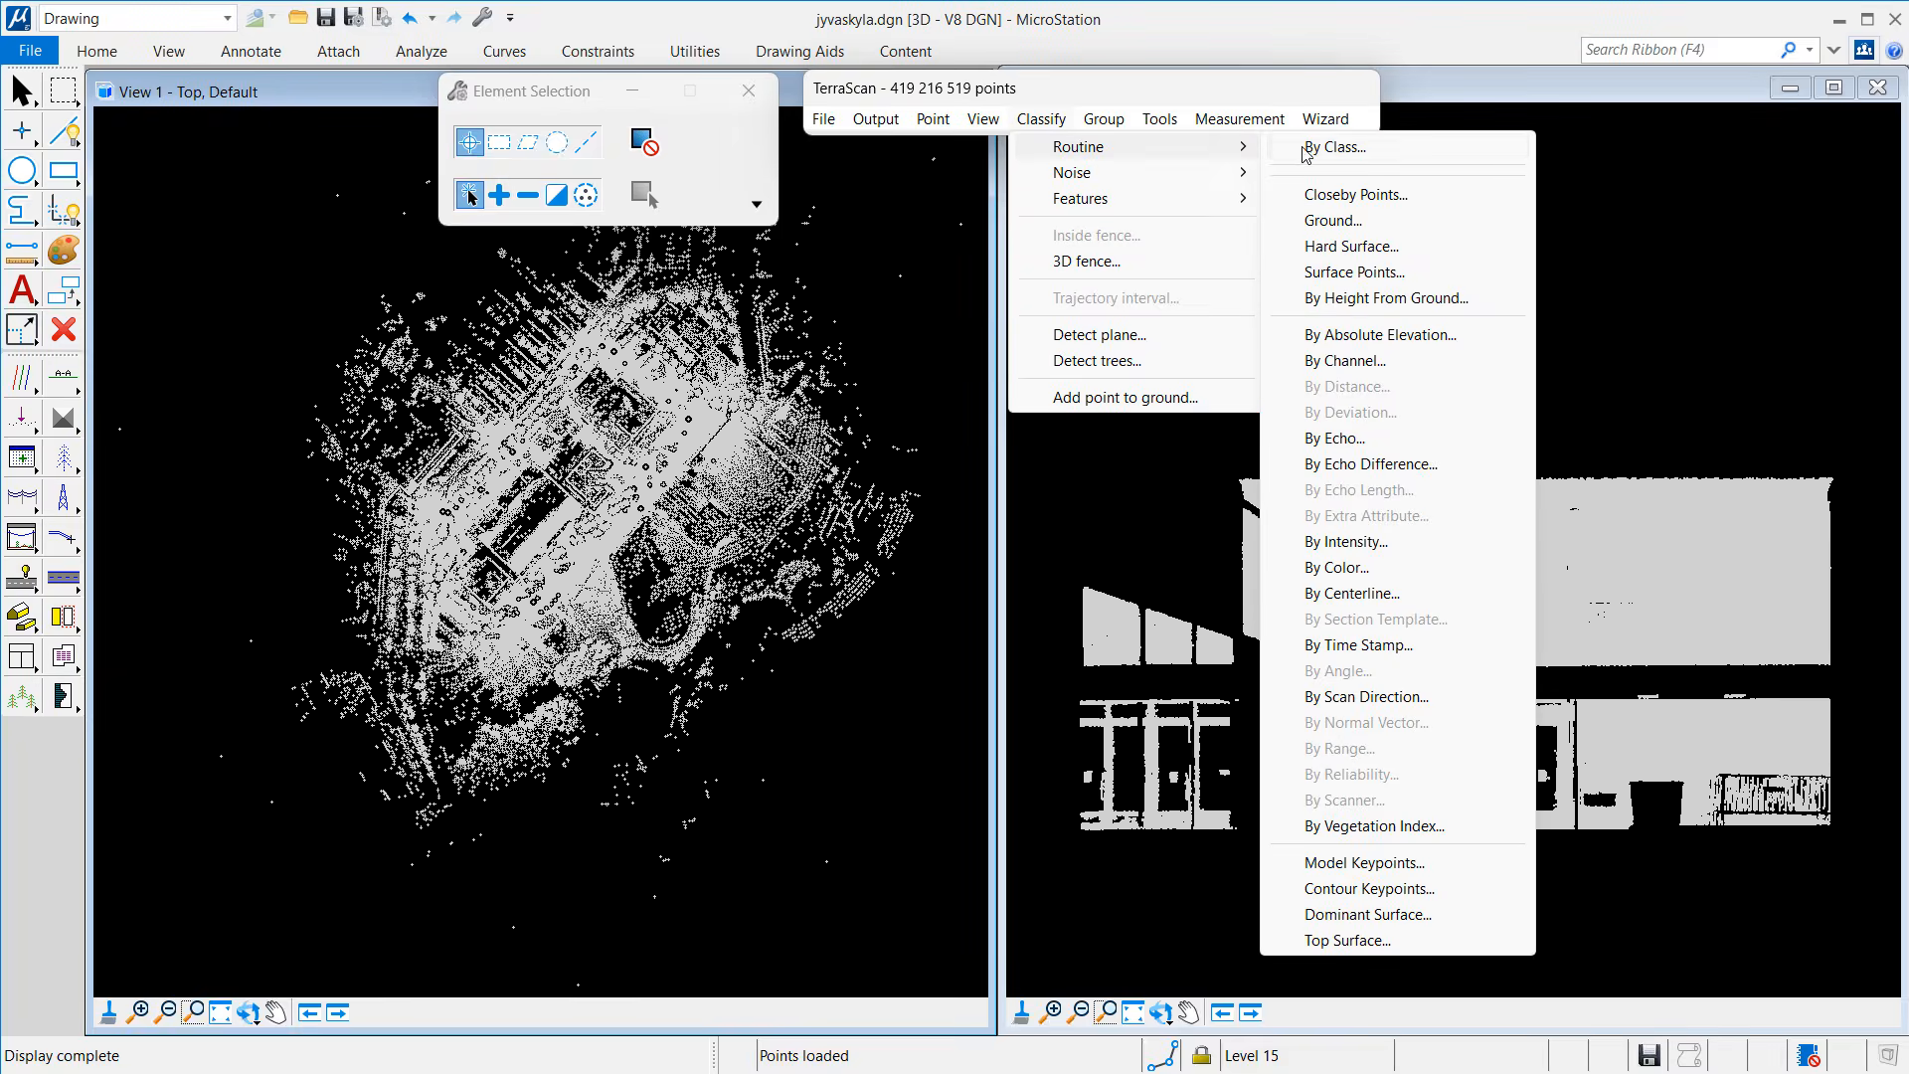
pyautogui.click(1352, 149)
pyautogui.click(836, 614)
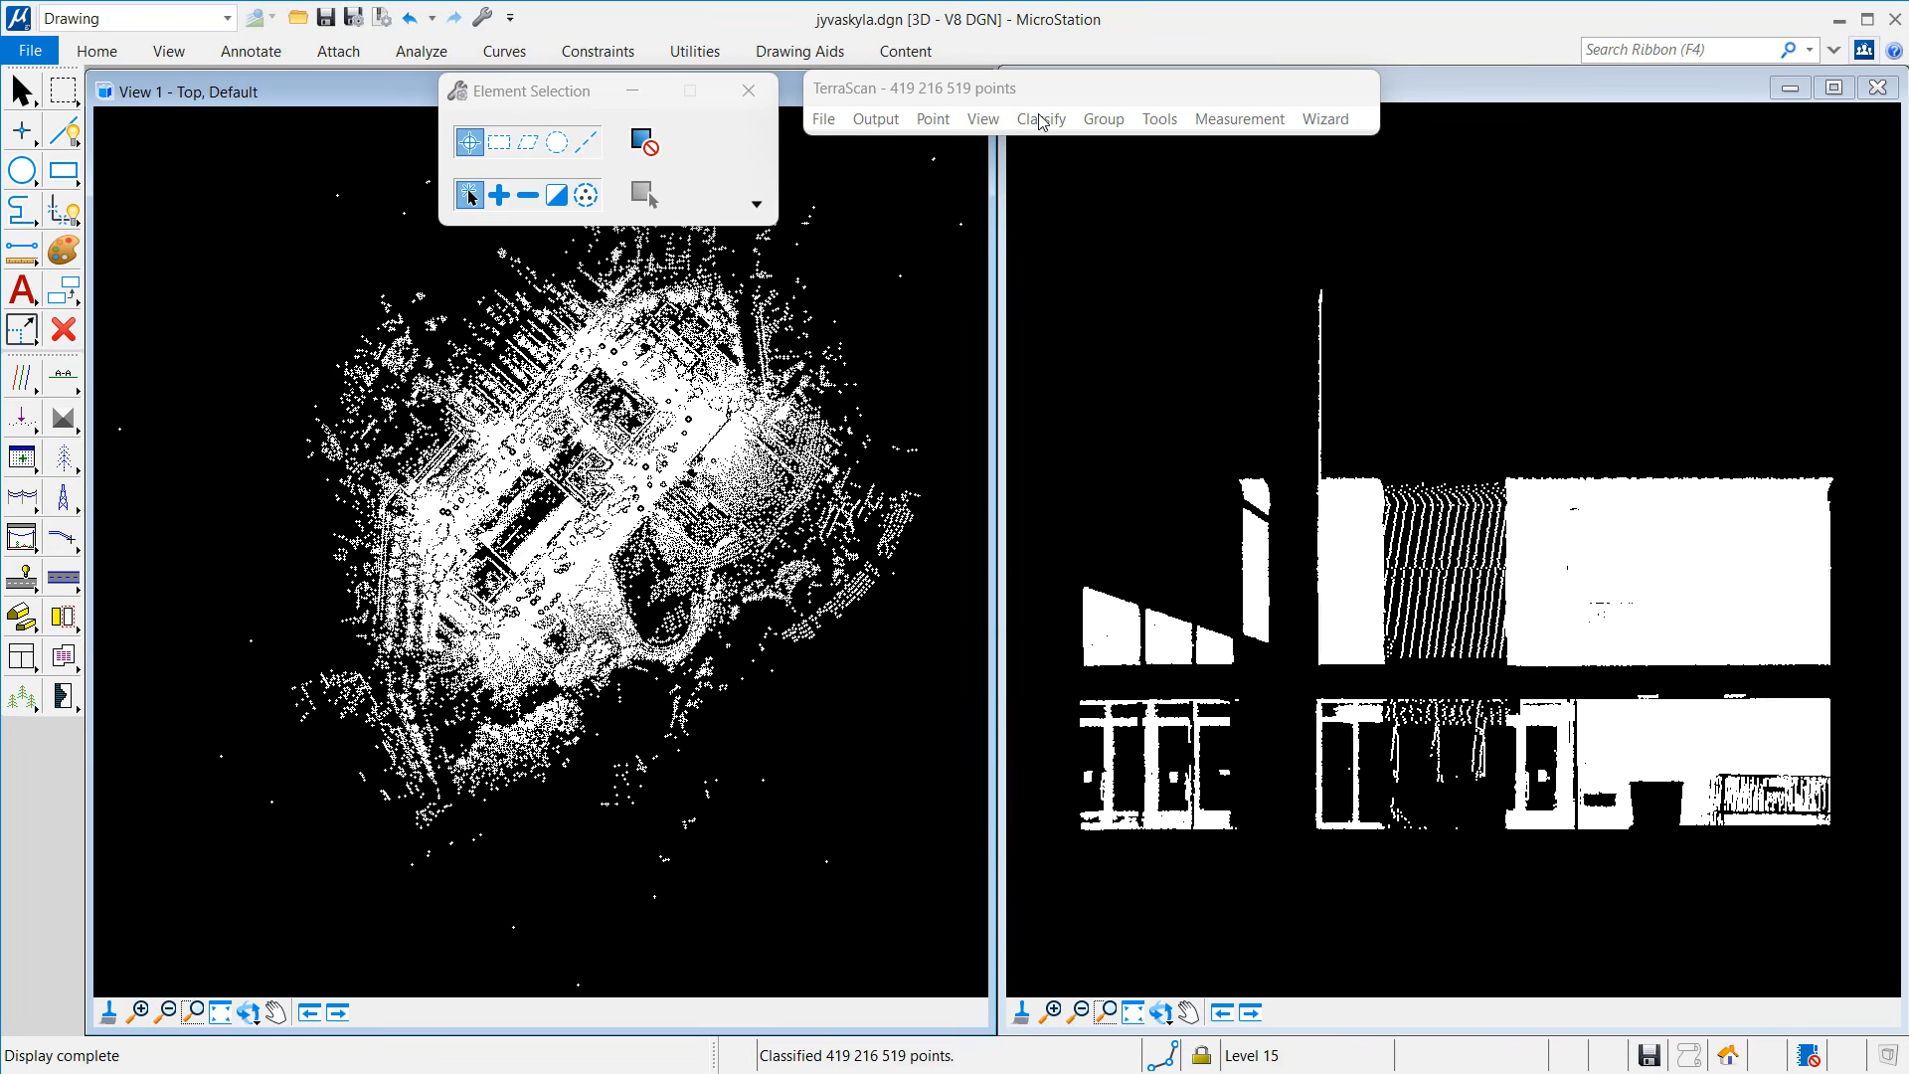
# Step: Set the top view's point display to colour by Line with Occlusion borders
pyautogui.click(983, 118)
pyautogui.click(1042, 422)
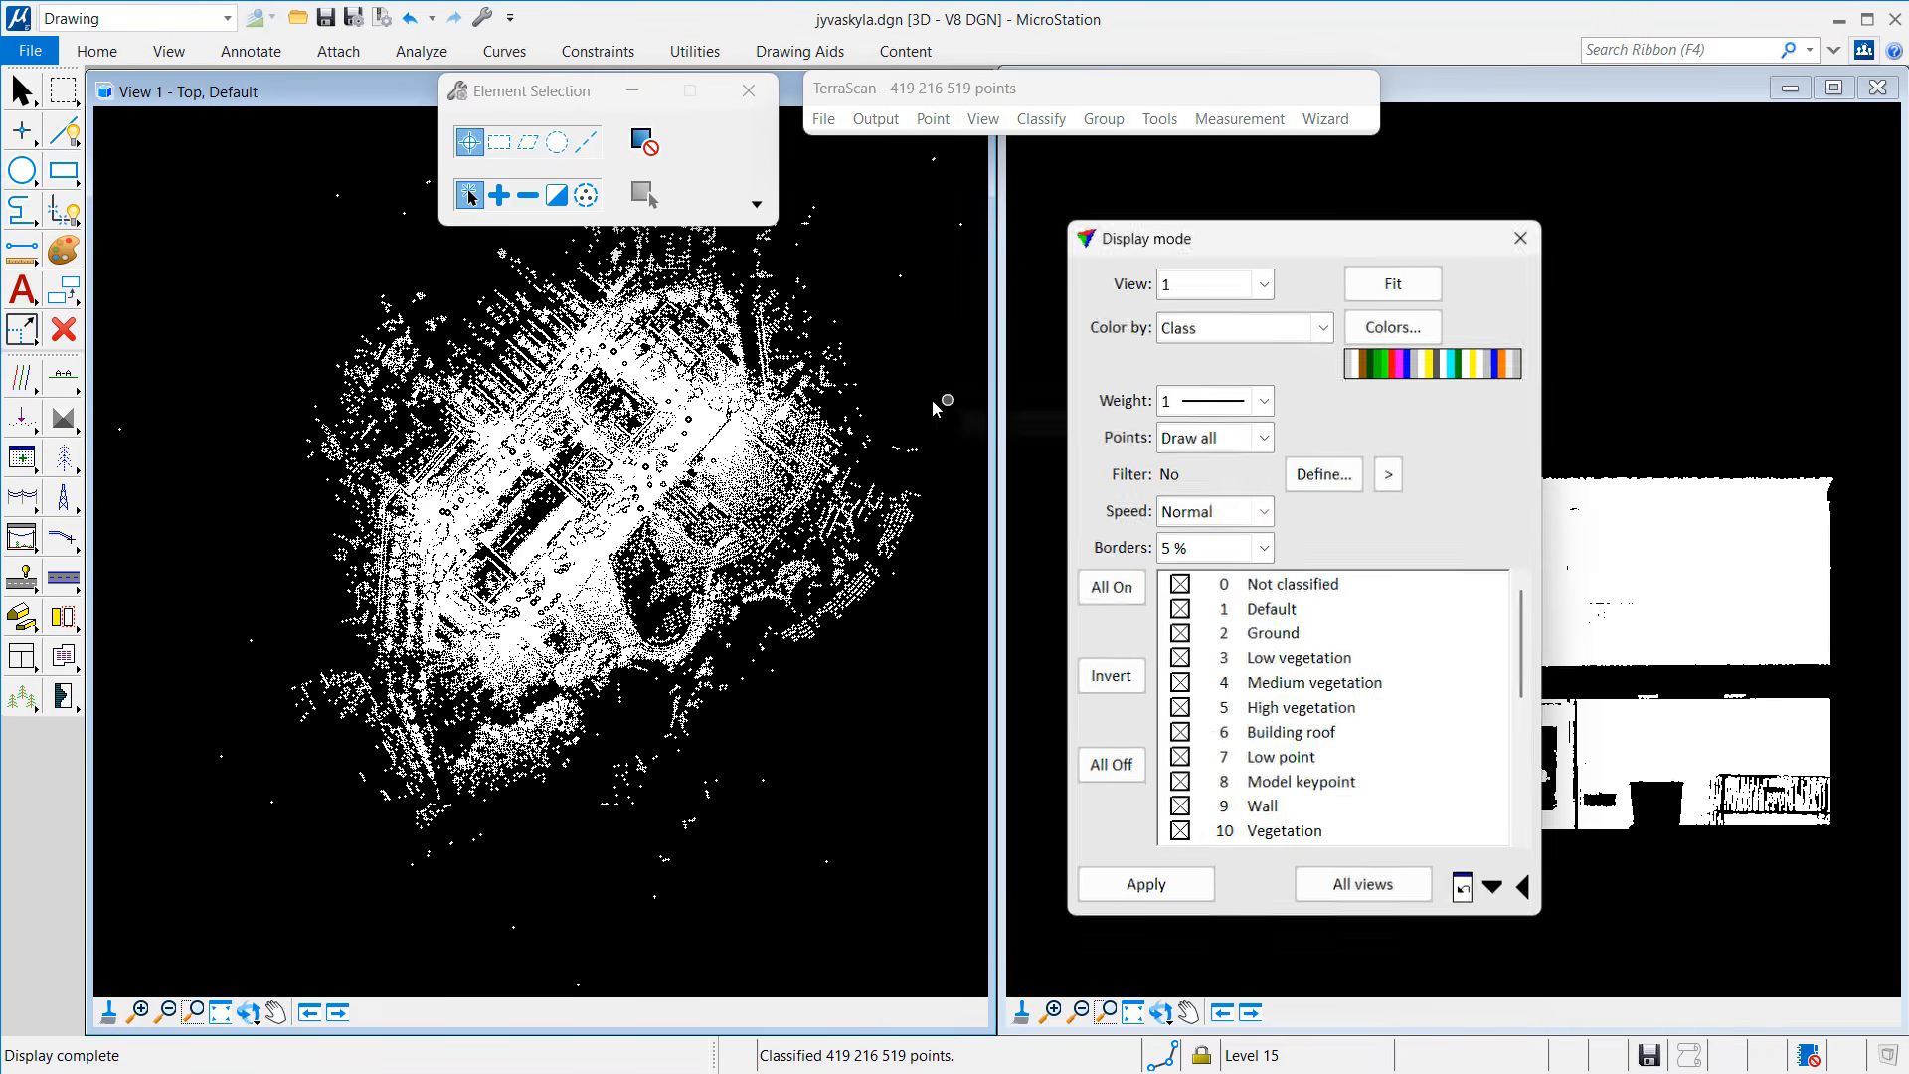
pyautogui.click(1258, 335)
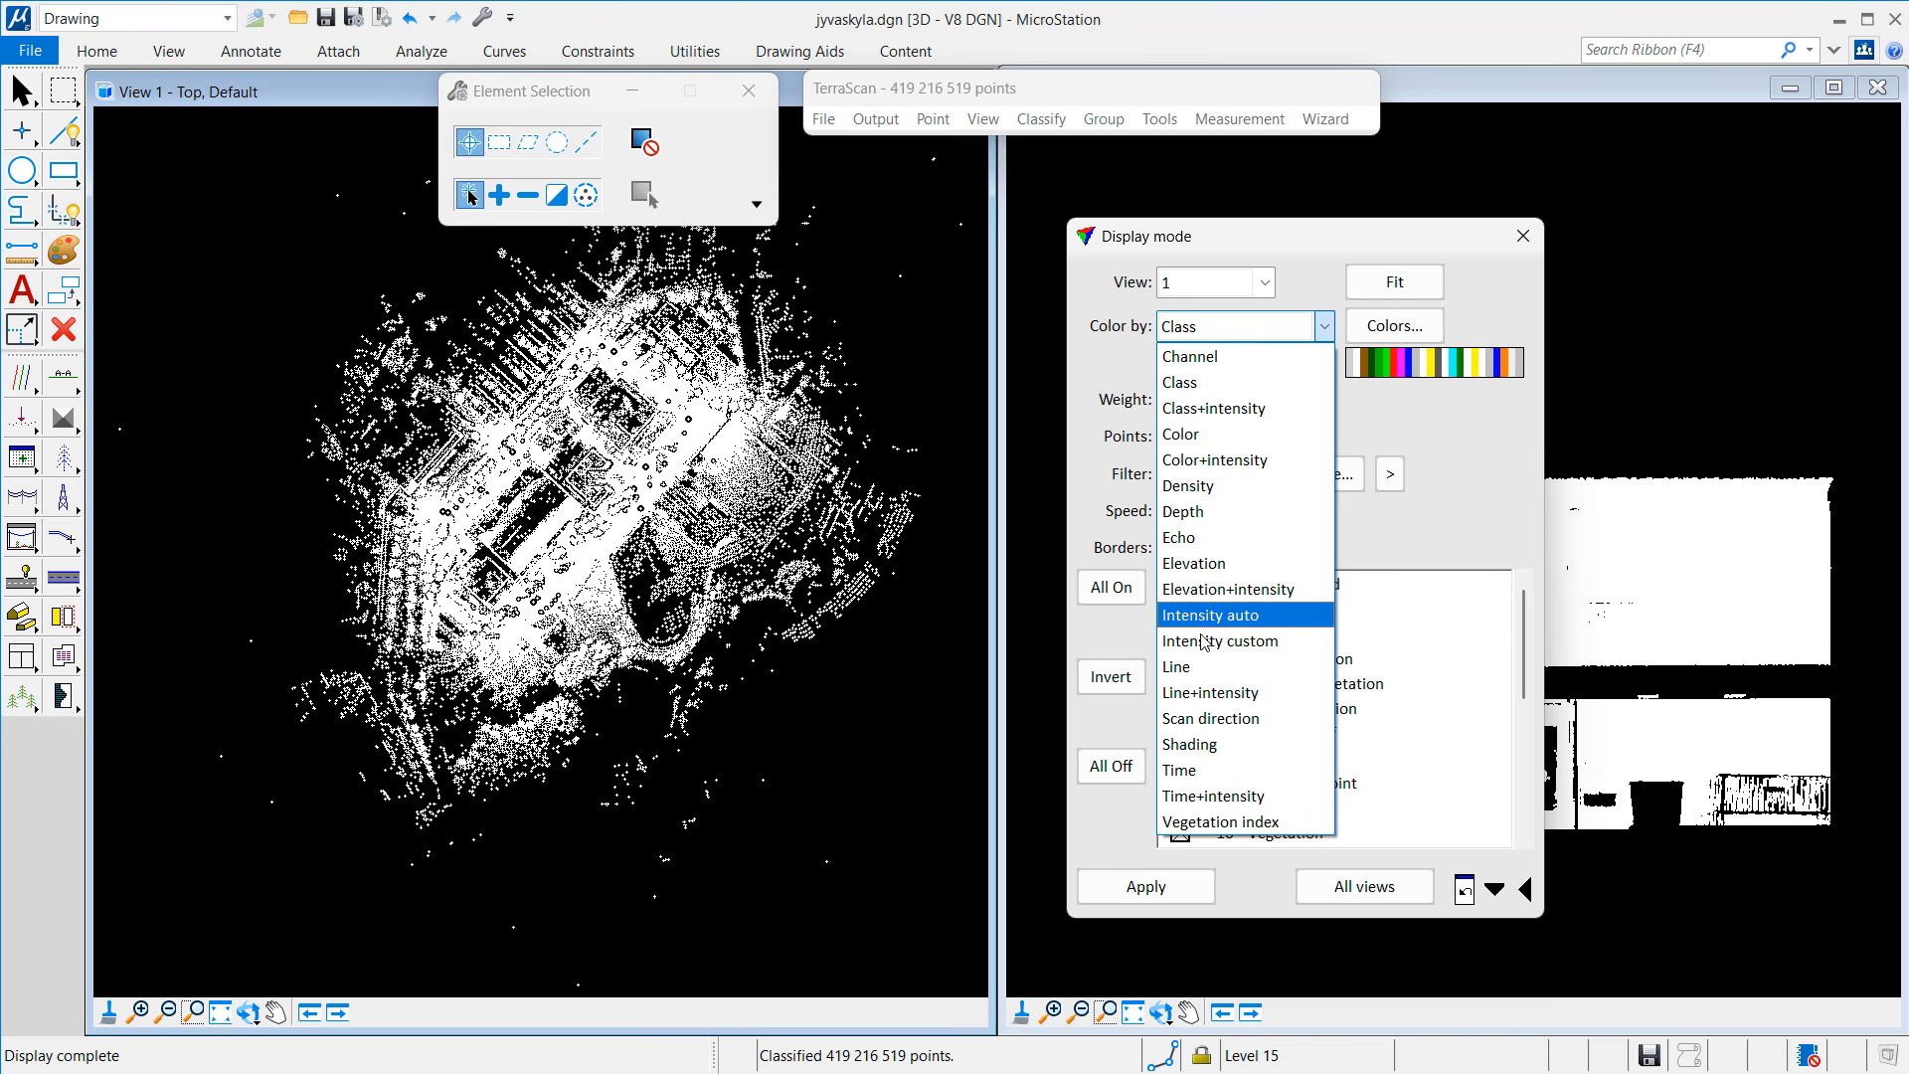
pyautogui.click(1206, 667)
pyautogui.click(1206, 547)
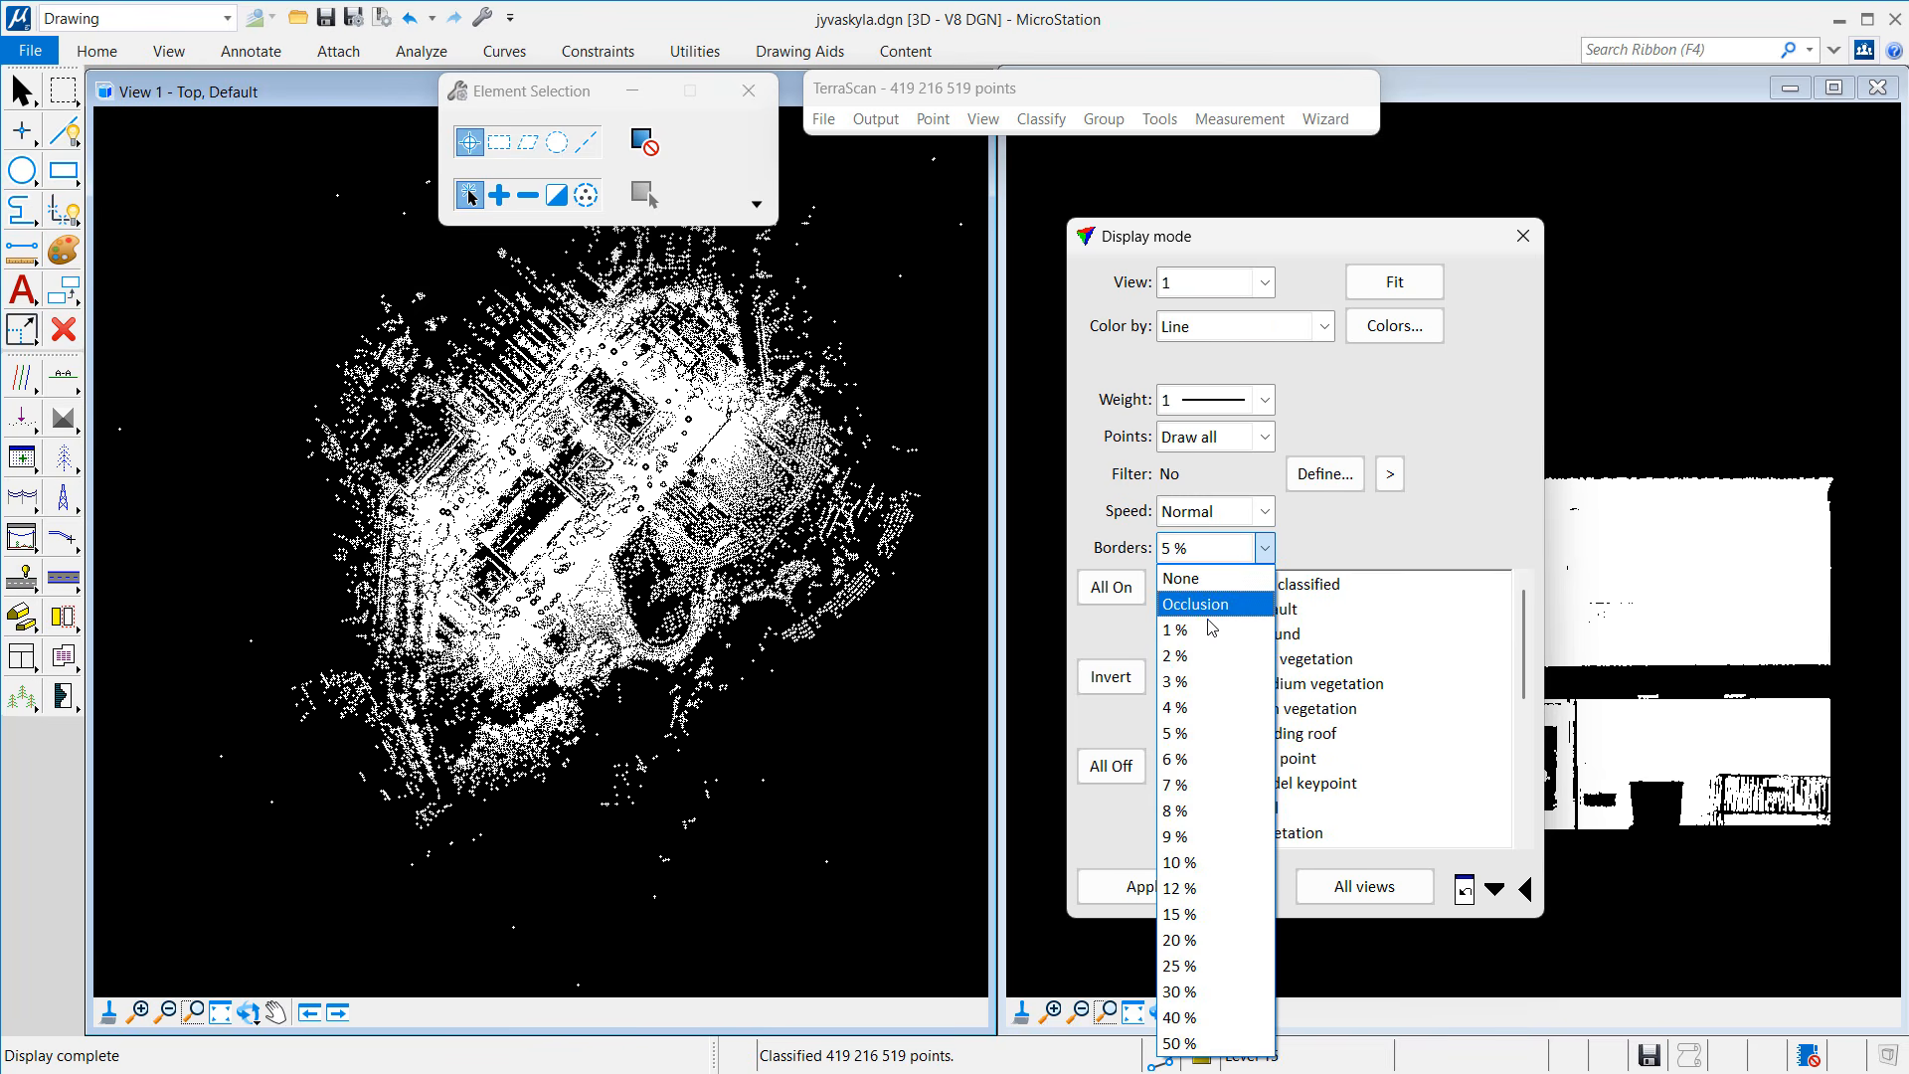
pyautogui.click(1196, 605)
pyautogui.click(1146, 886)
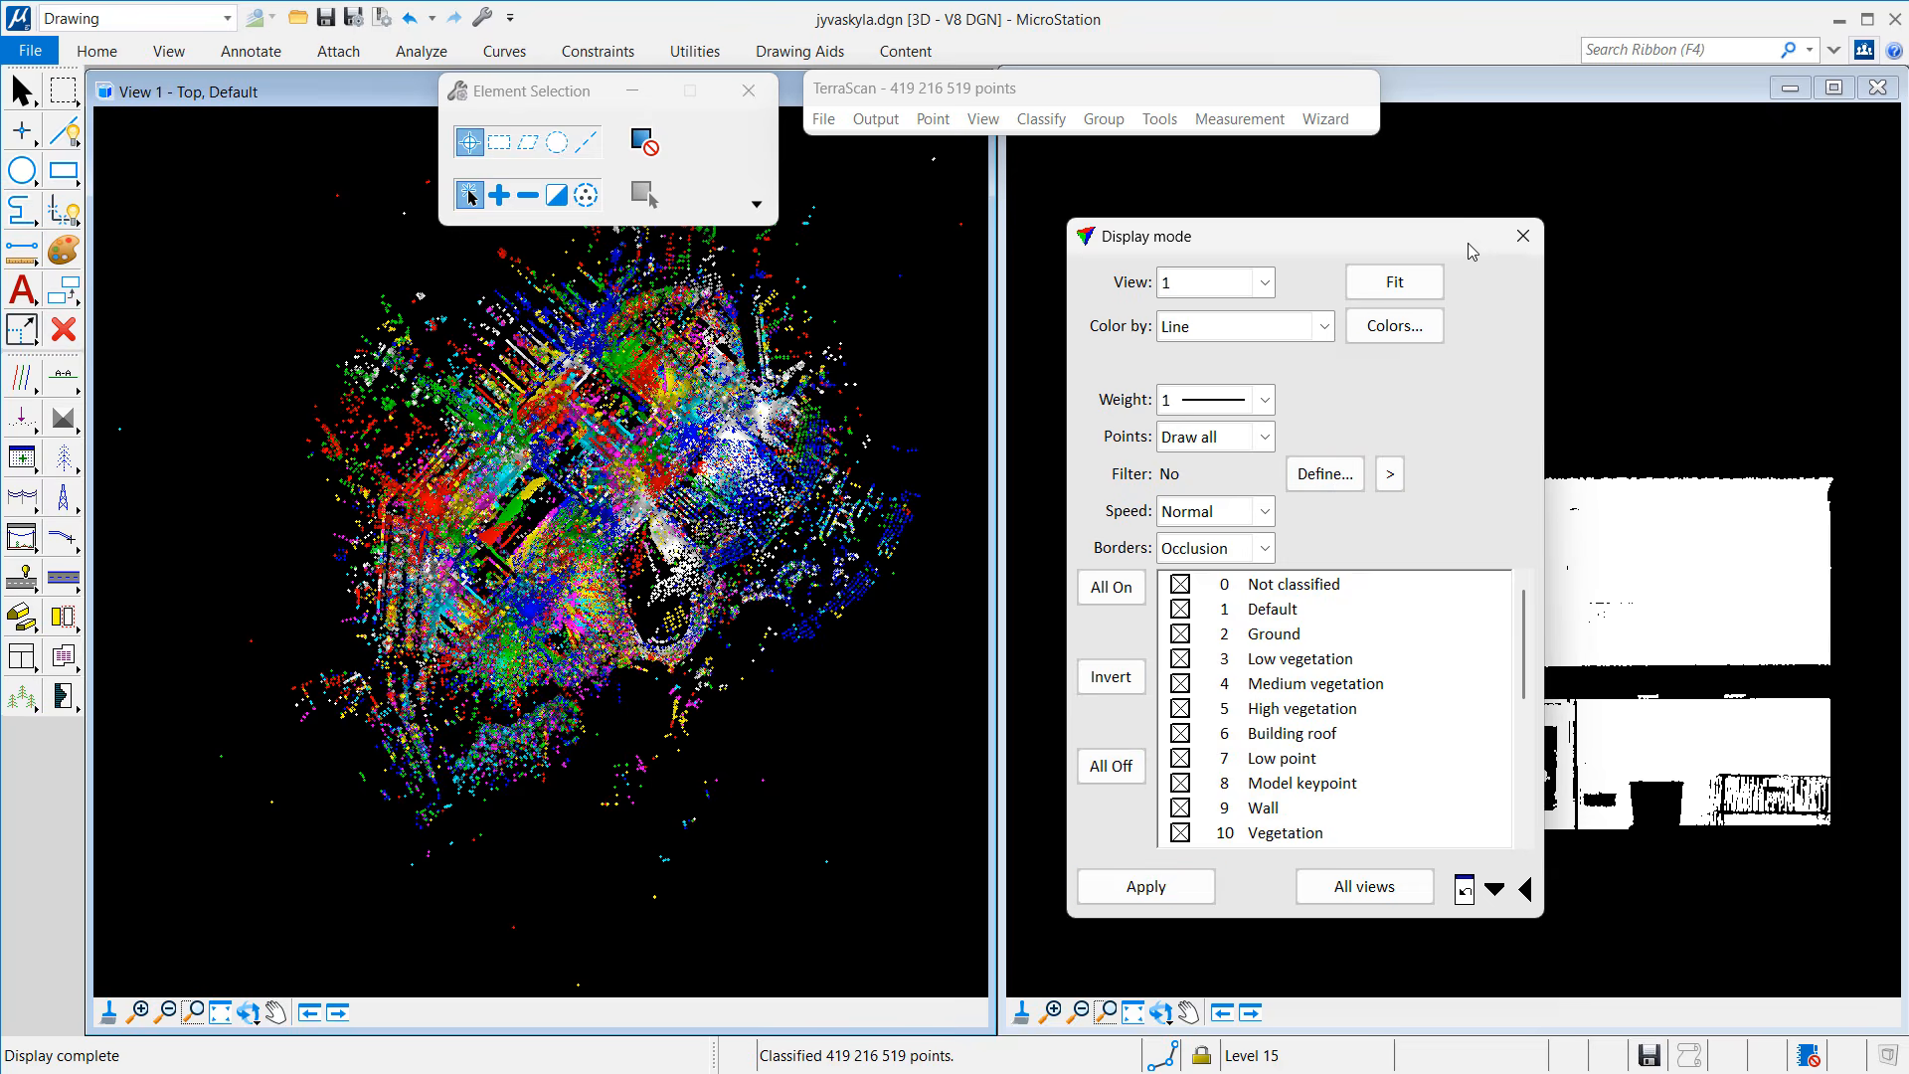
pyautogui.click(1523, 239)
# Step: Zoom the top view in on the dark circular gap near the building
pyautogui.click(138, 1012)
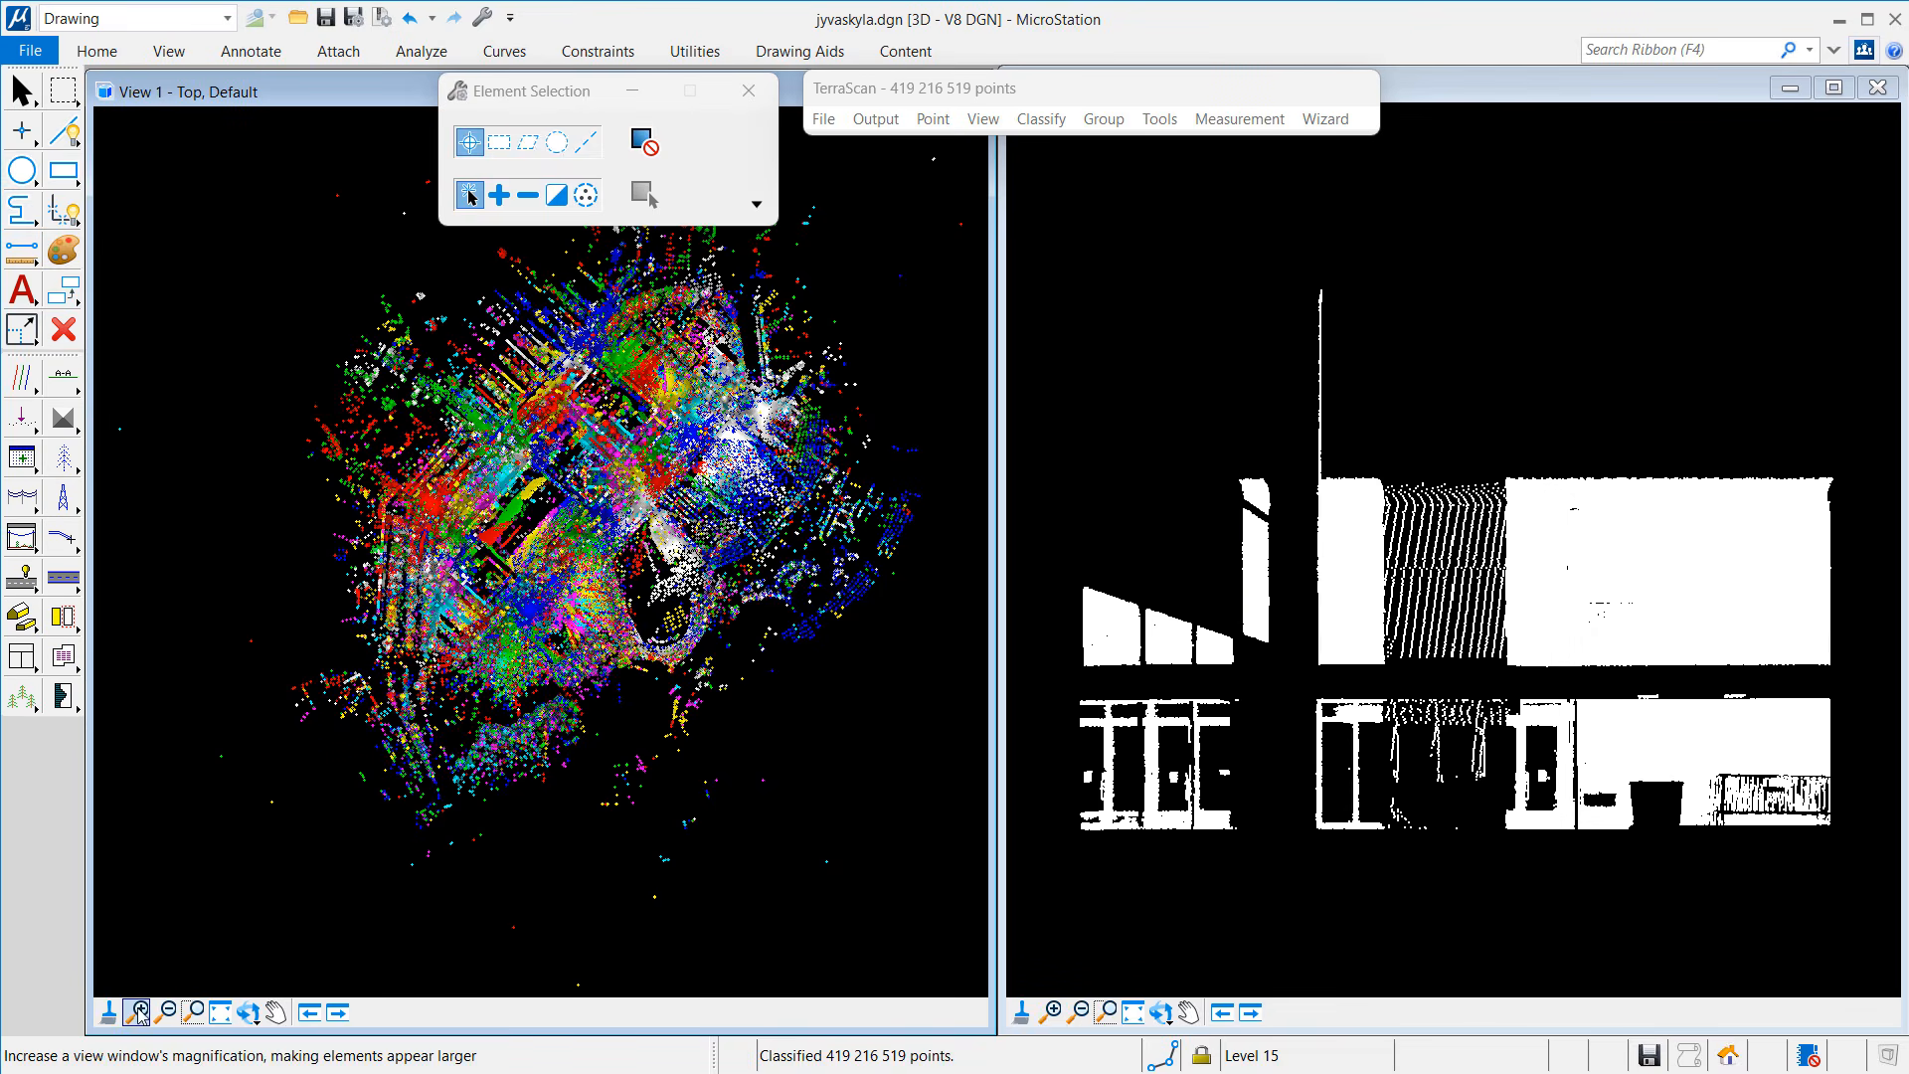
pyautogui.click(470, 605)
pyautogui.click(502, 517)
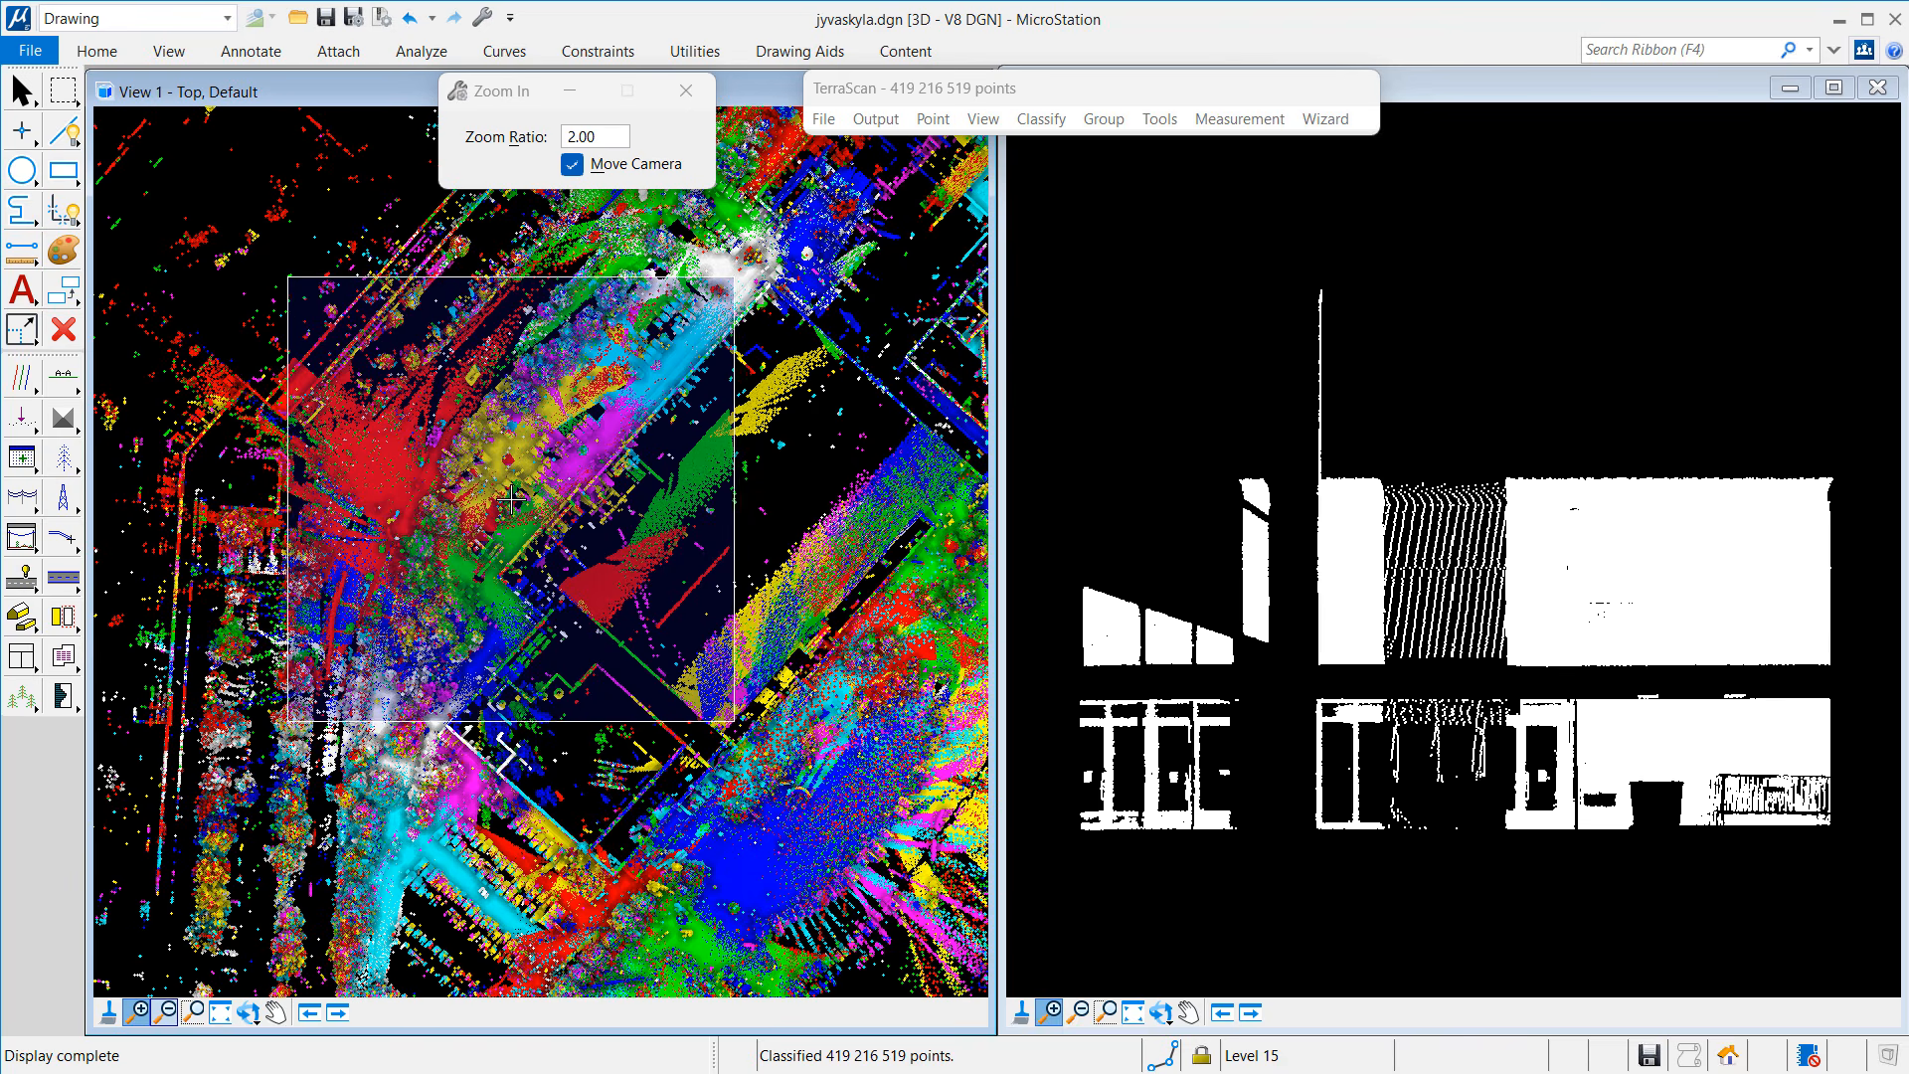
pyautogui.click(509, 636)
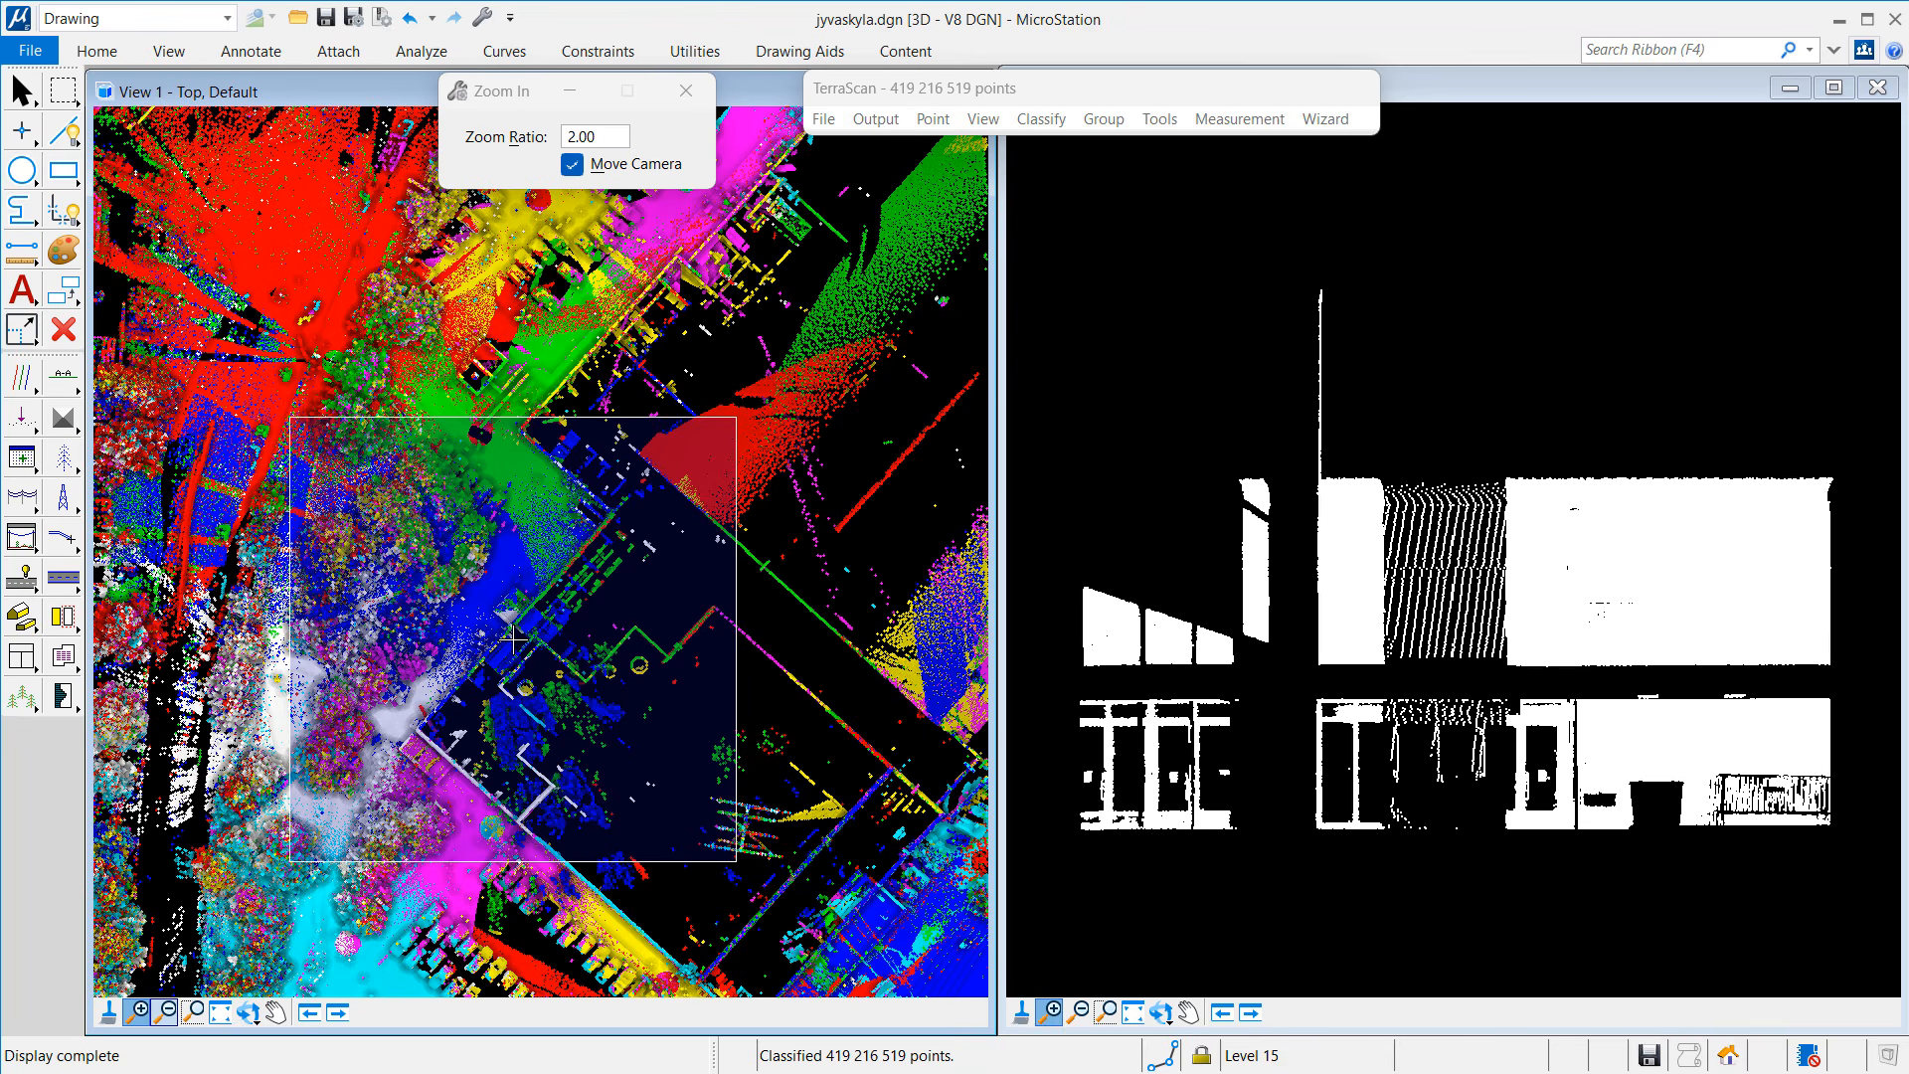
pyautogui.click(517, 433)
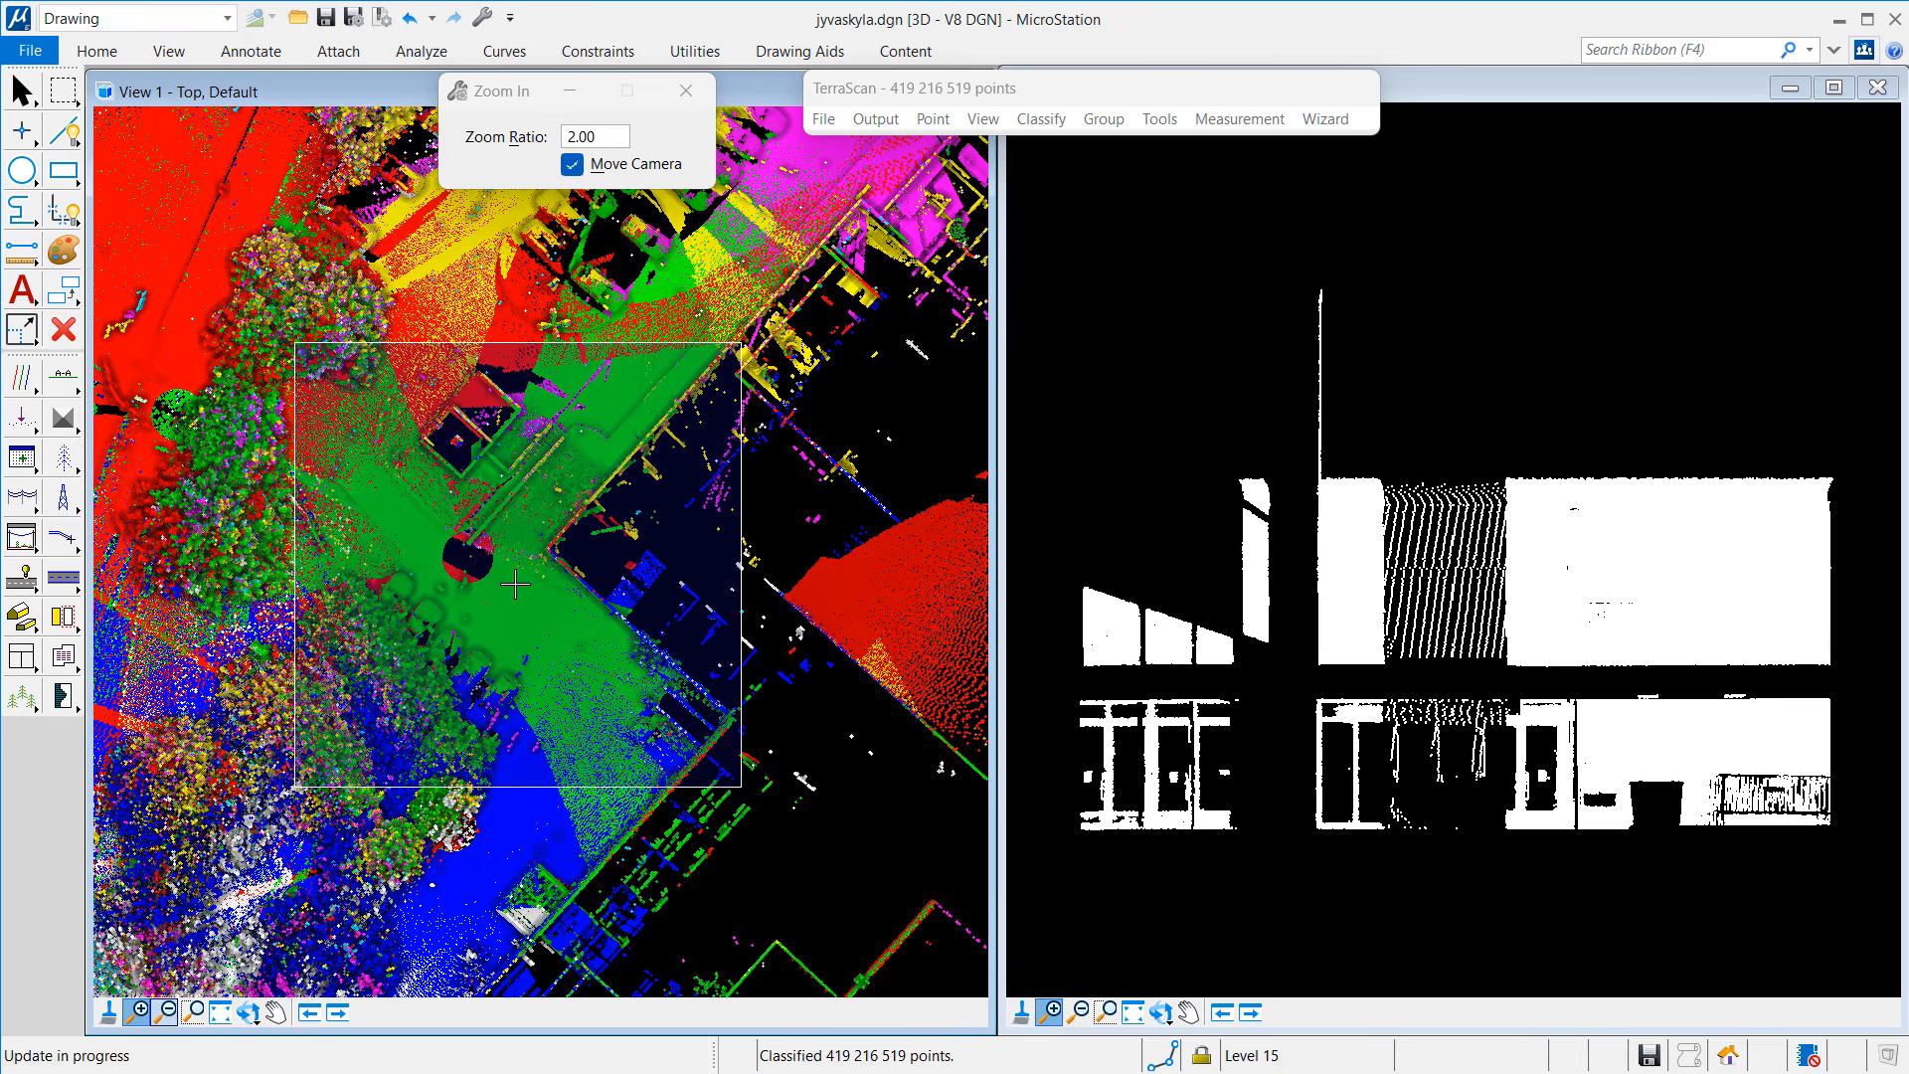
pyautogui.click(493, 557)
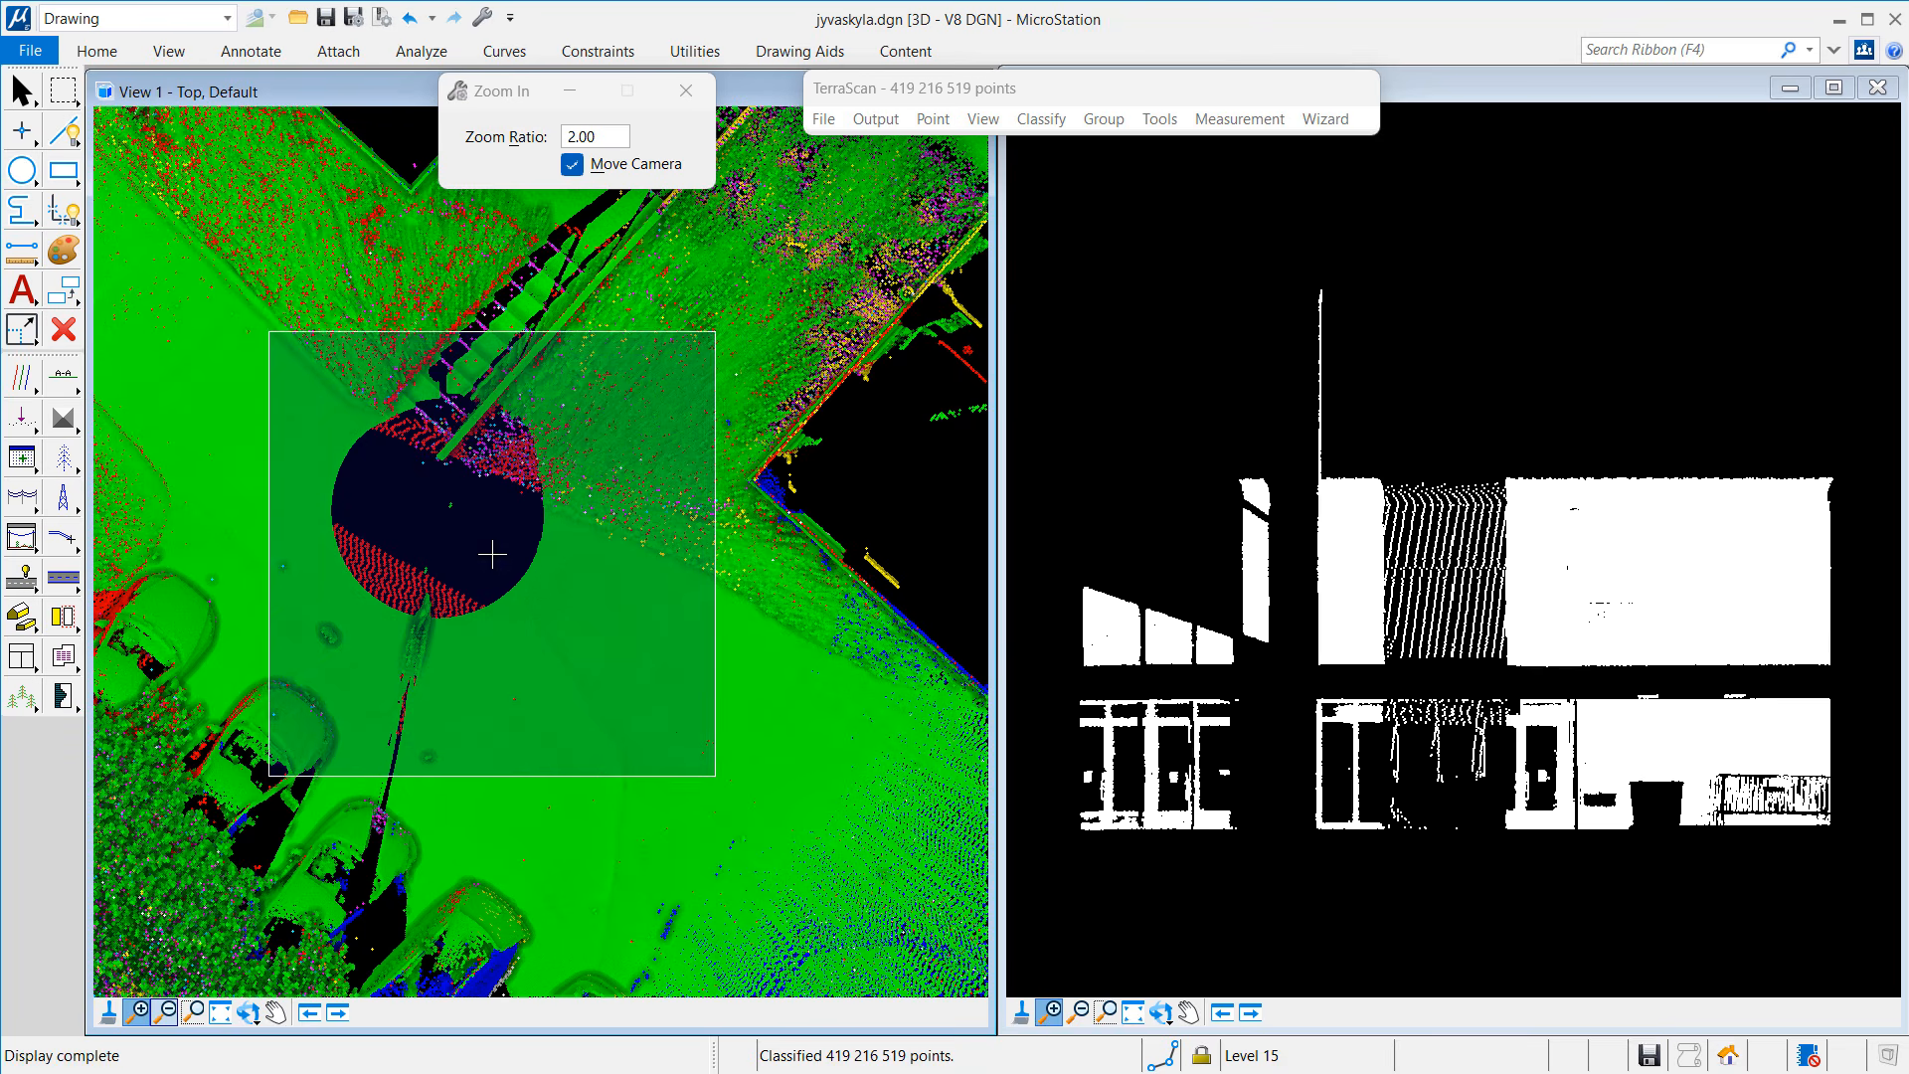
pyautogui.rightClick(492, 554)
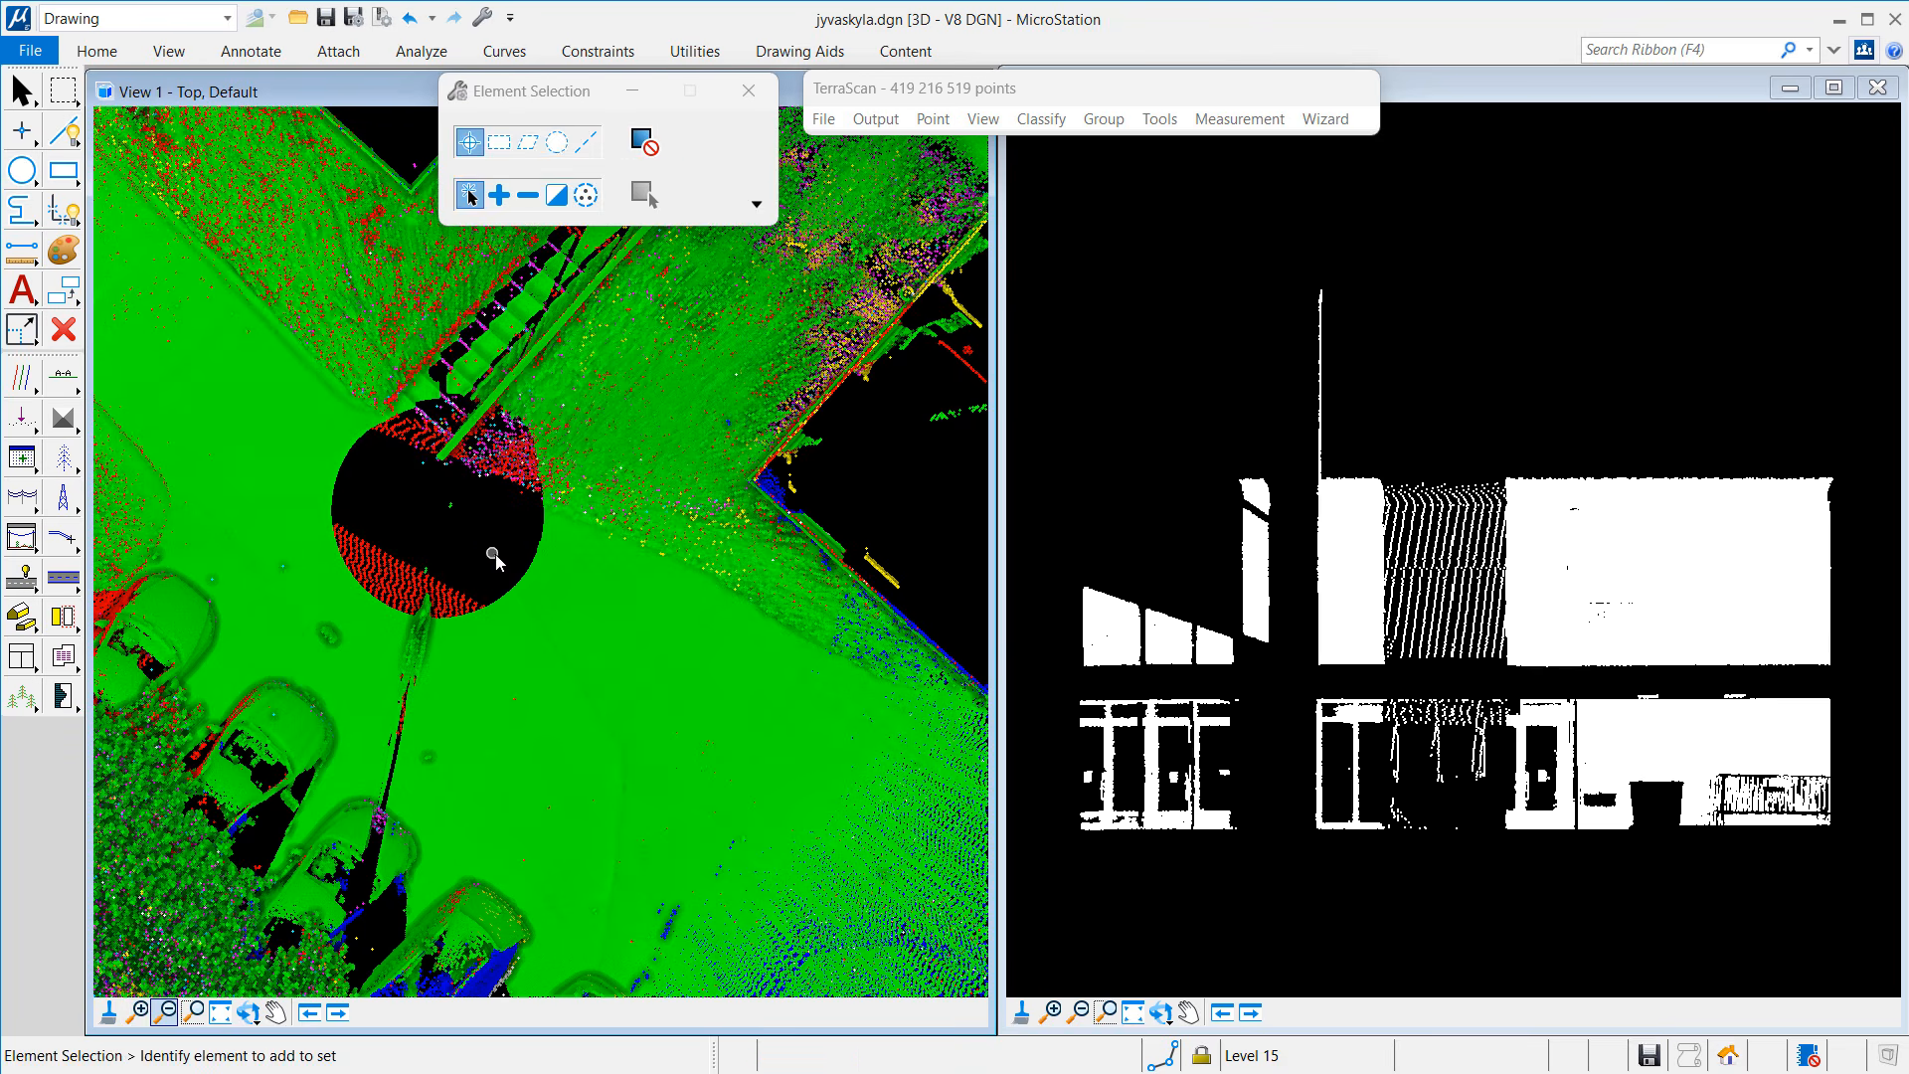
# Step: Colour the top view's points by Echo and review the echo colours without changing them
pyautogui.click(993, 122)
pyautogui.click(1029, 427)
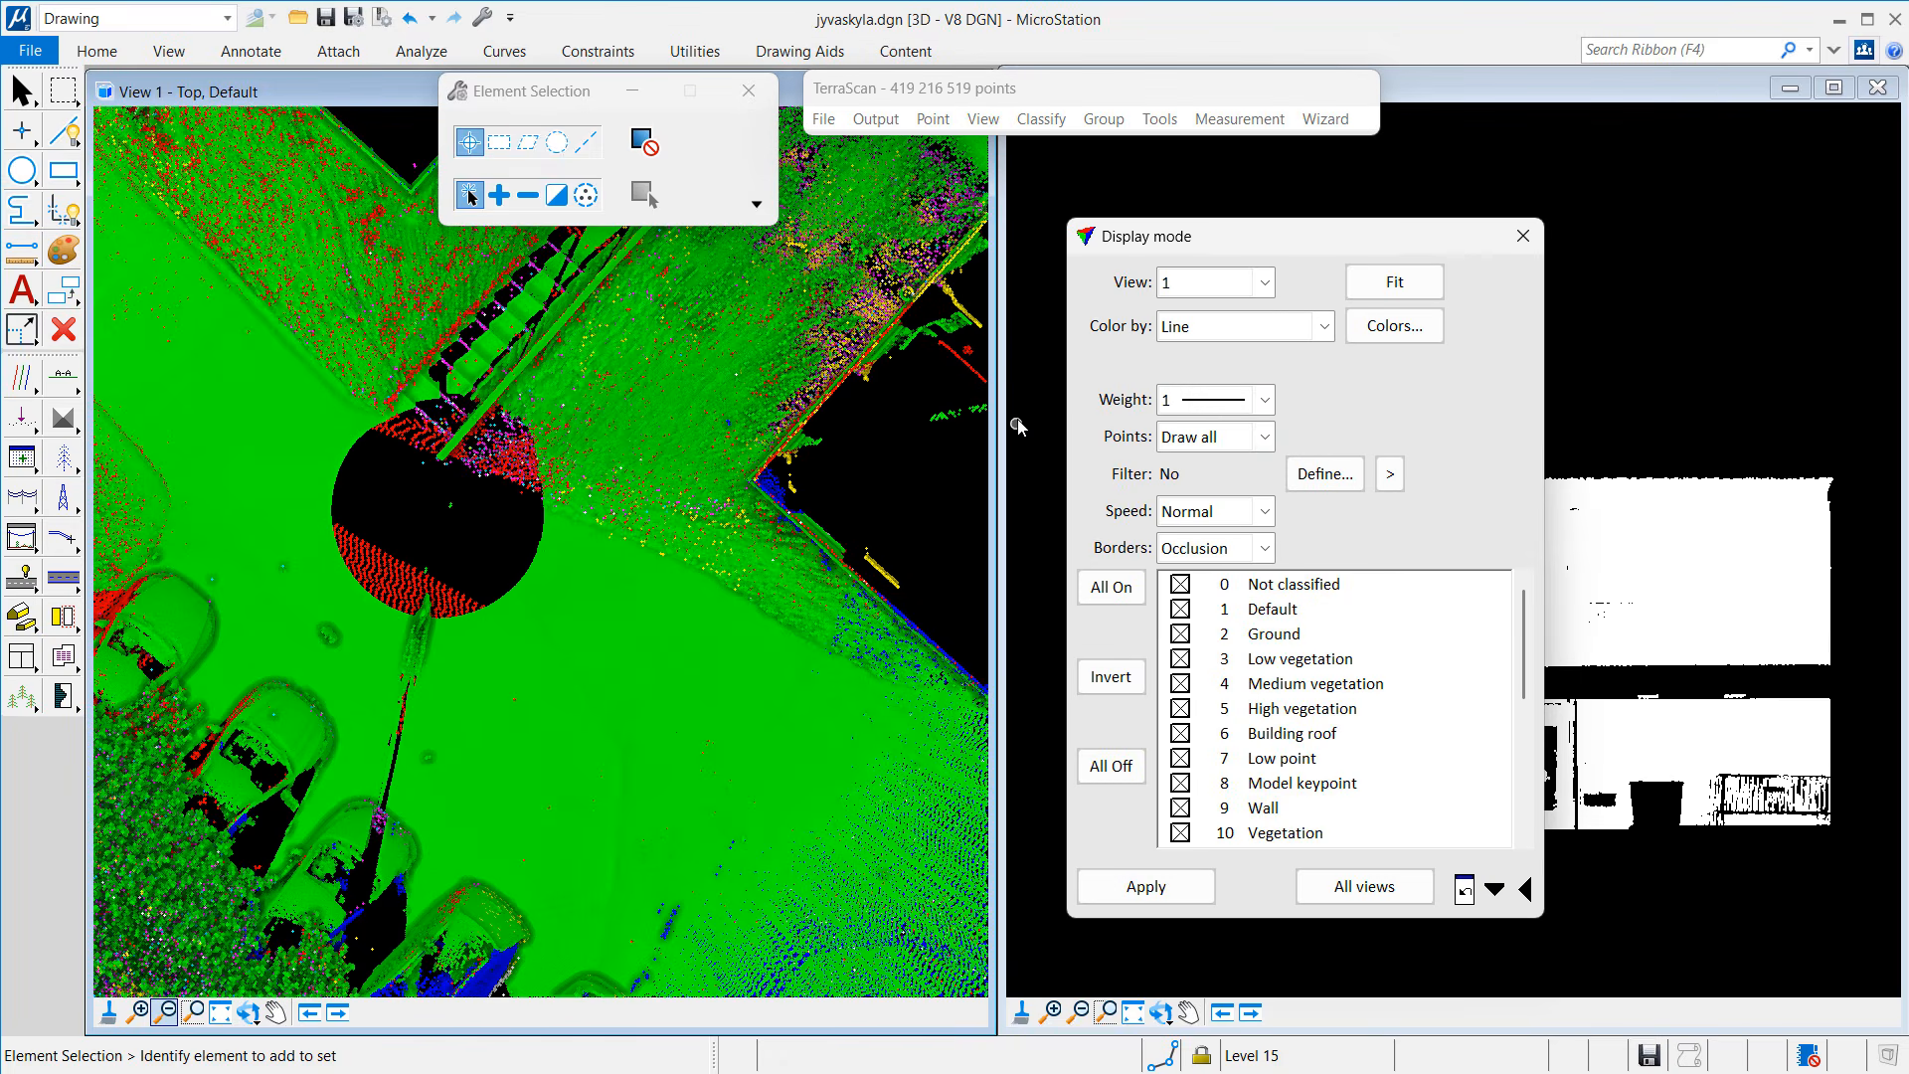
pyautogui.click(1250, 334)
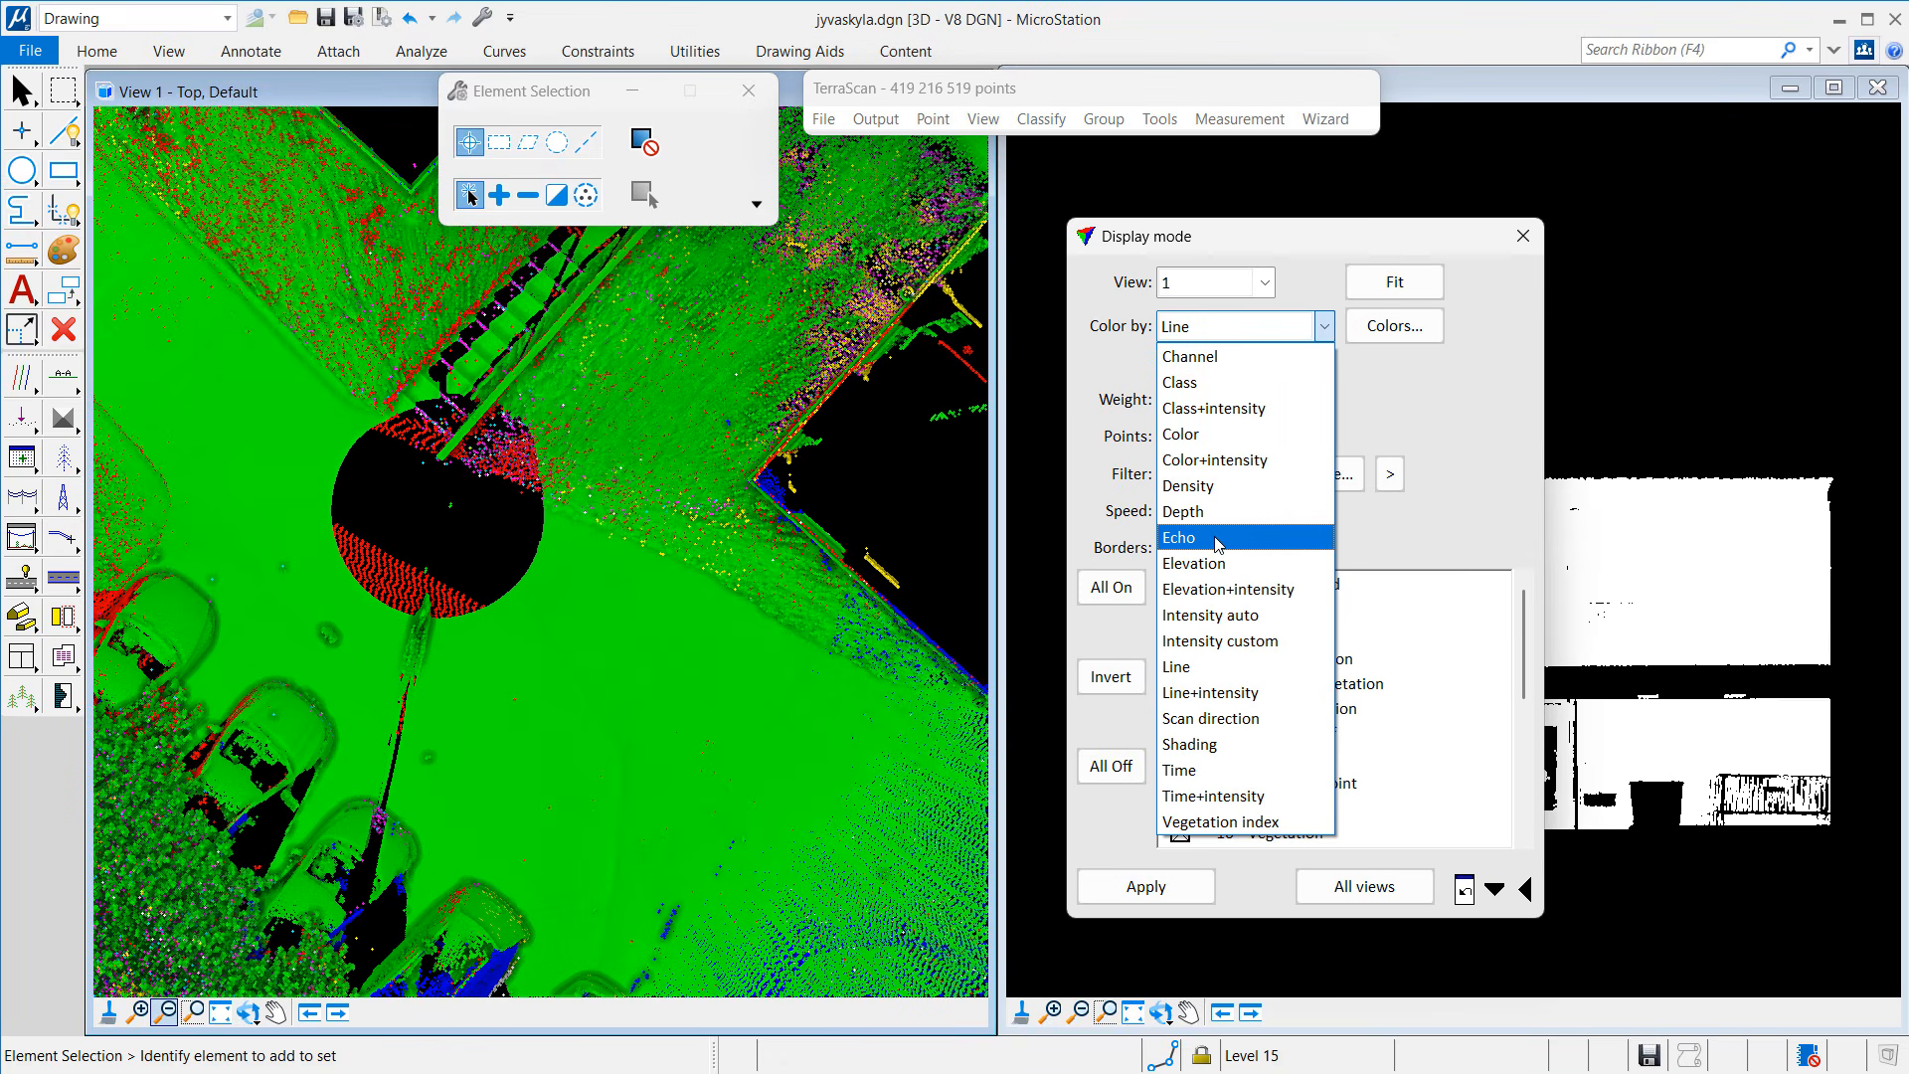
pyautogui.click(1216, 537)
pyautogui.click(1152, 893)
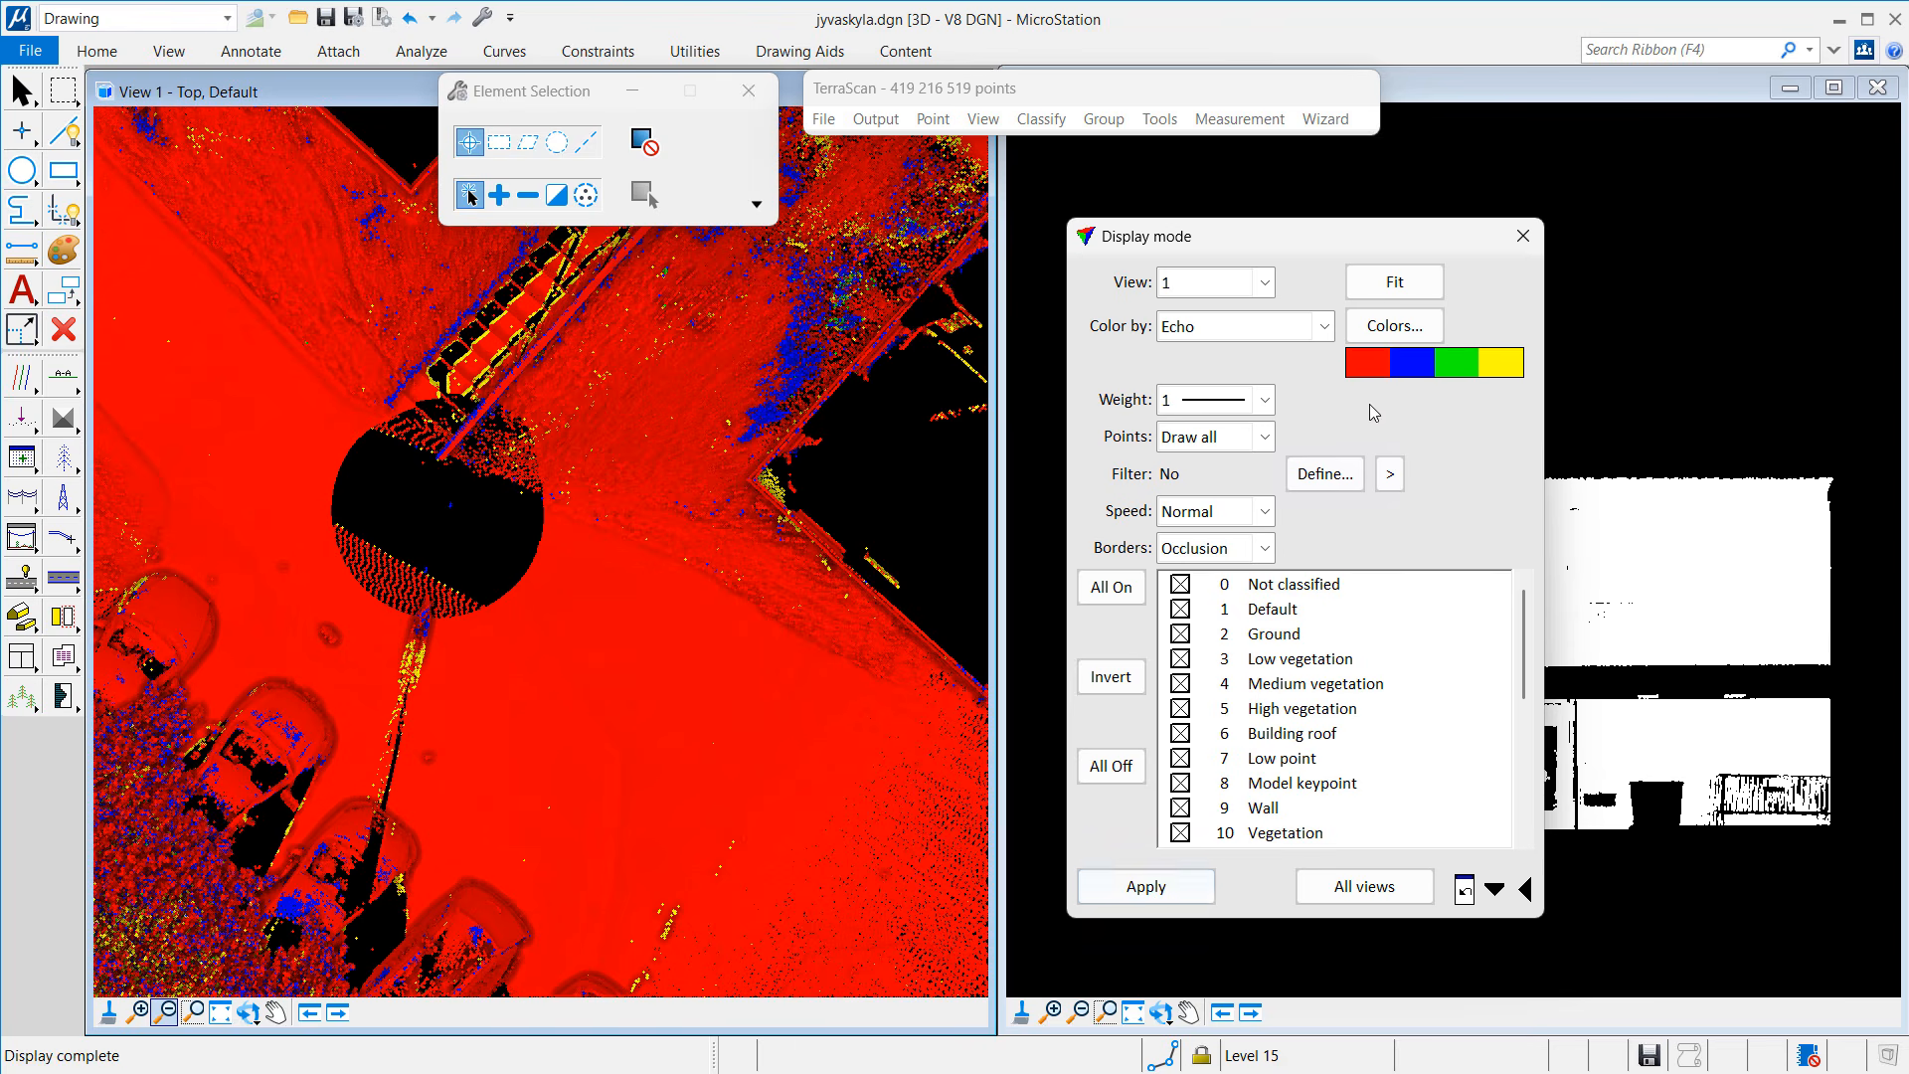
pyautogui.click(1394, 330)
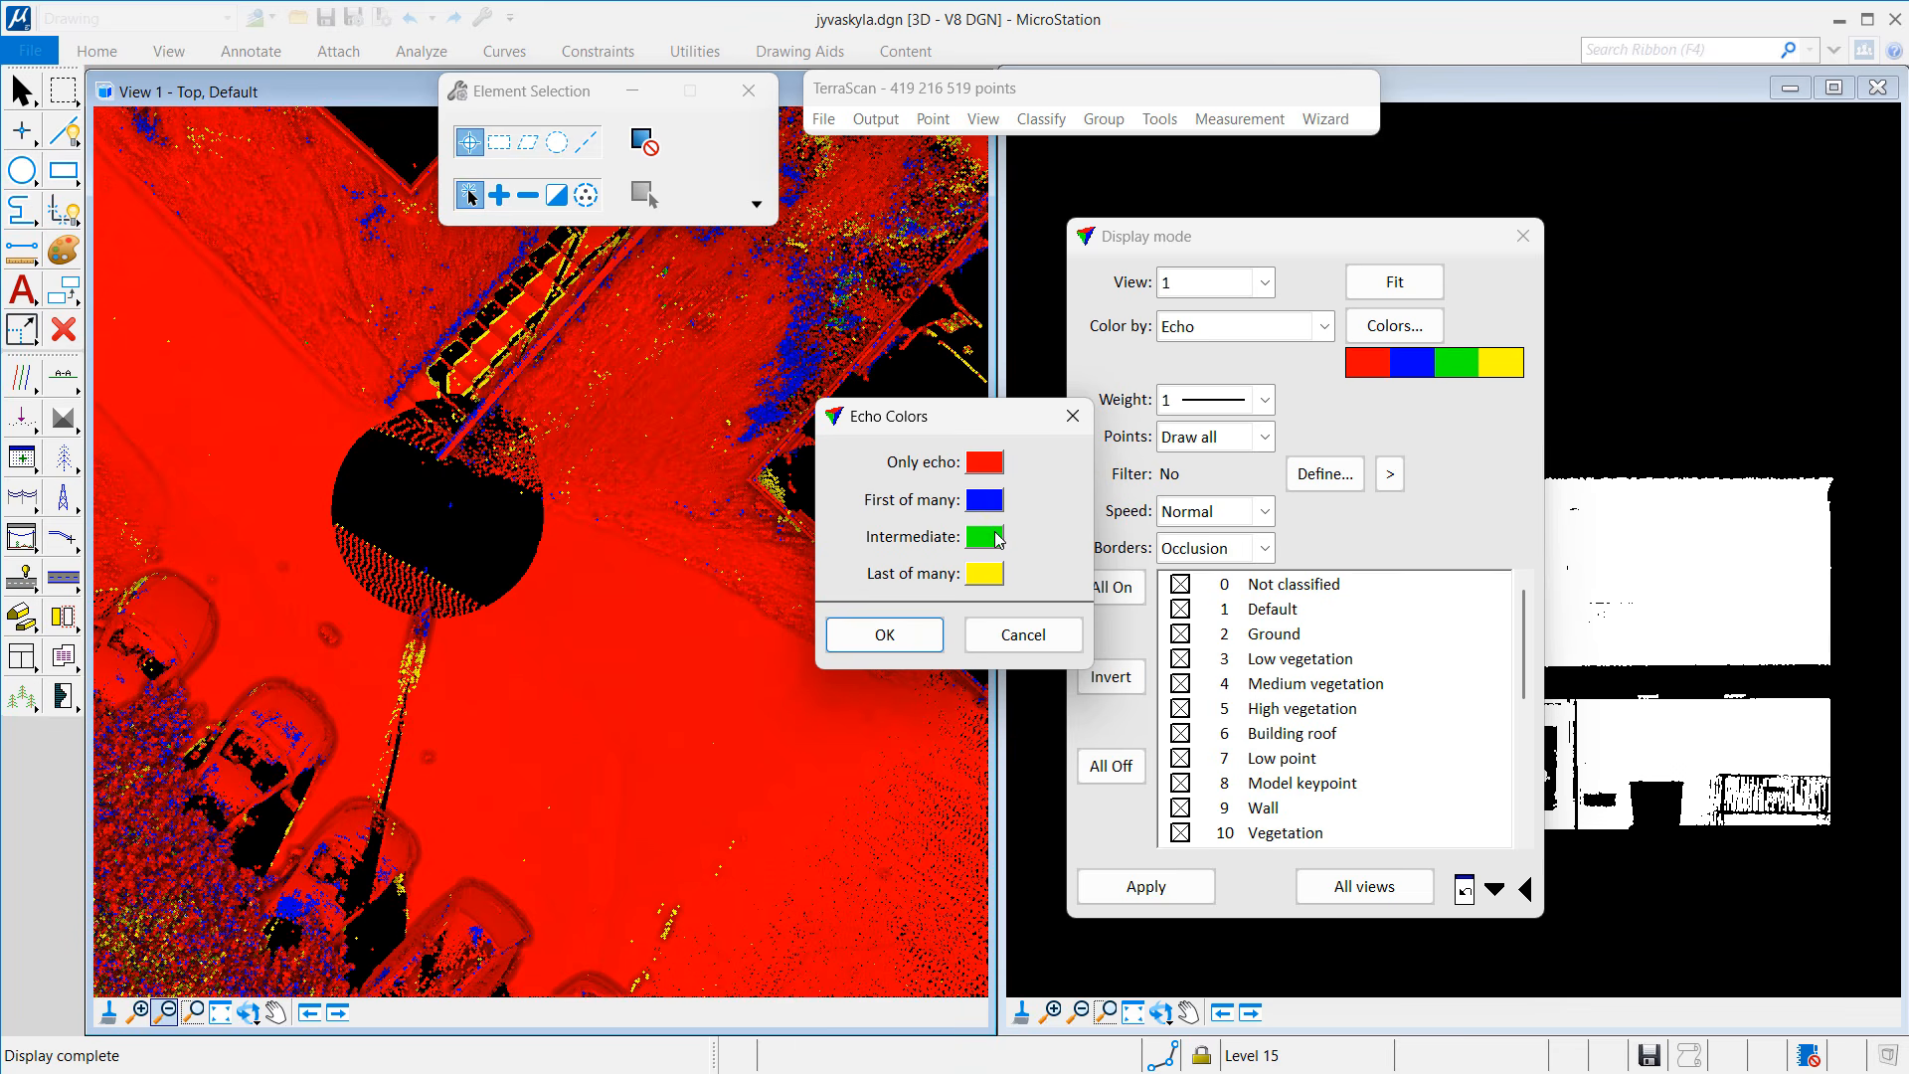
pyautogui.click(1008, 637)
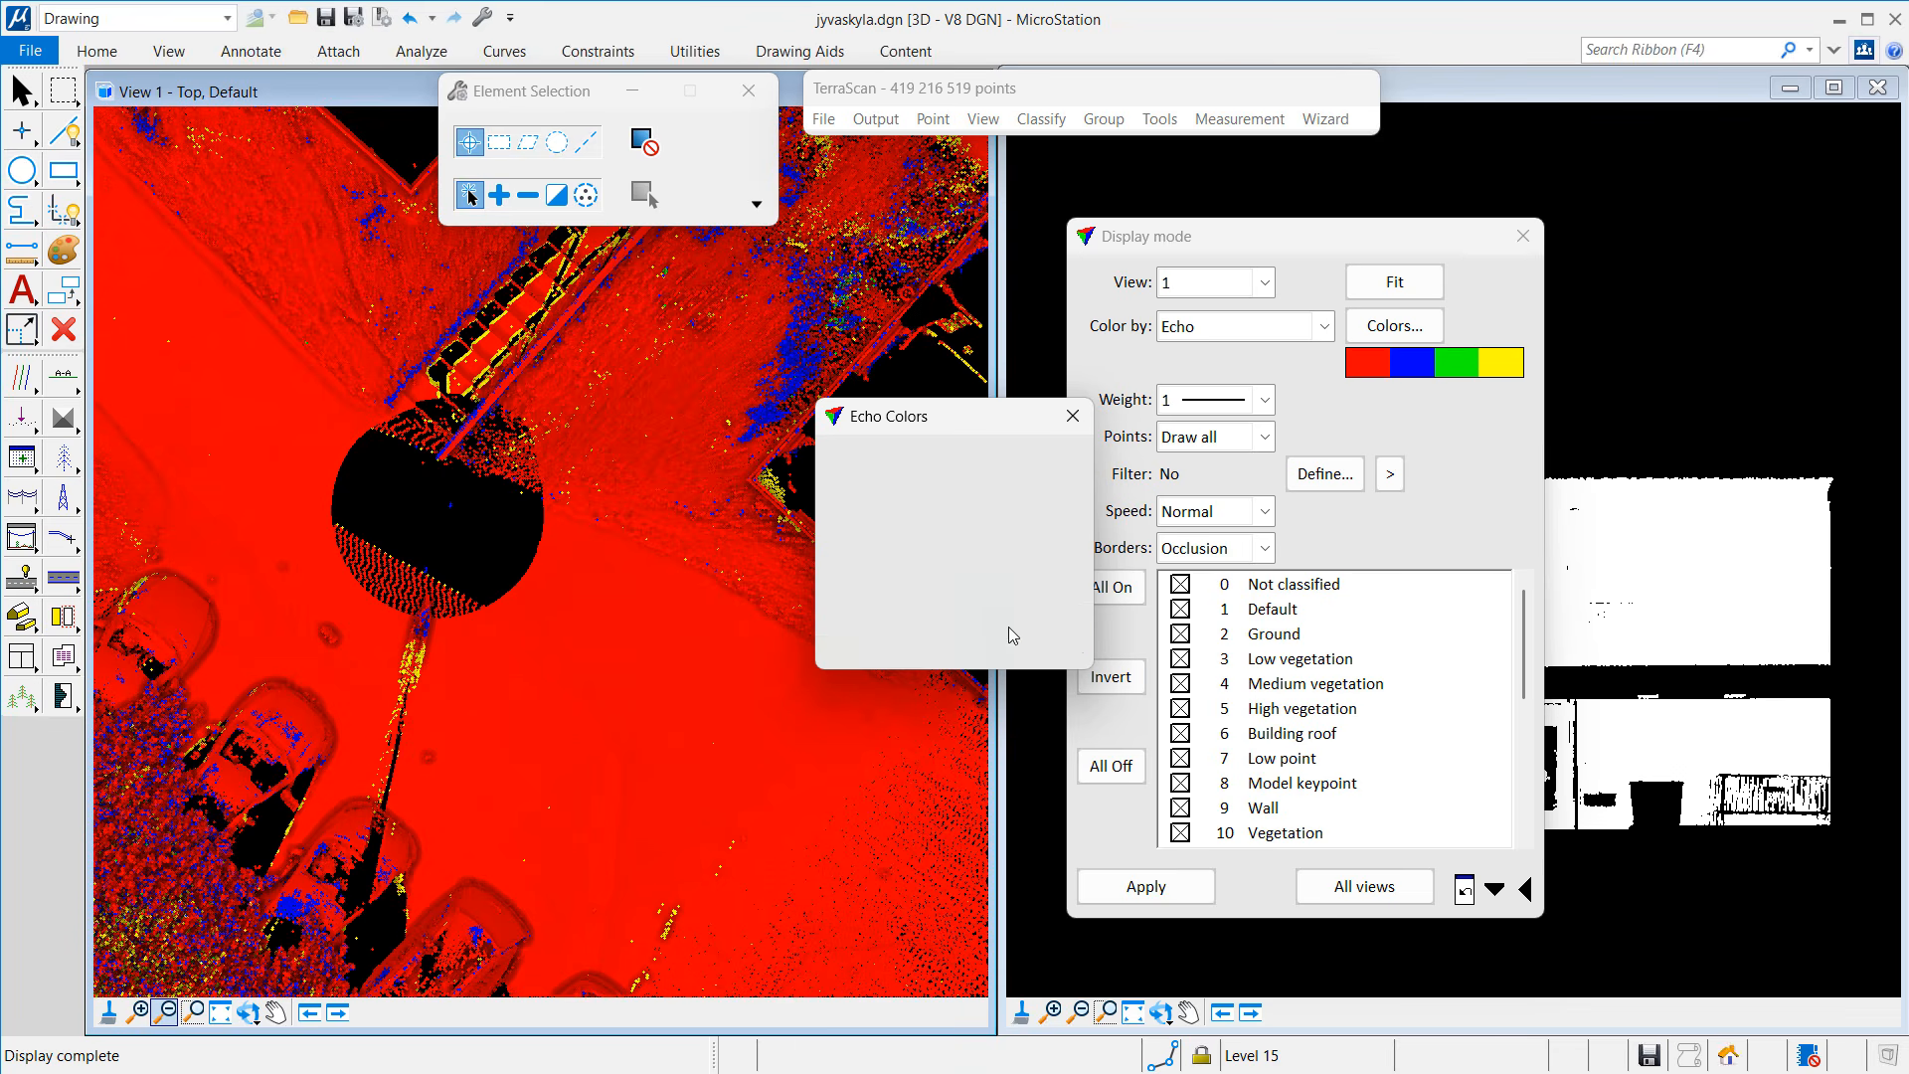
pyautogui.click(1523, 237)
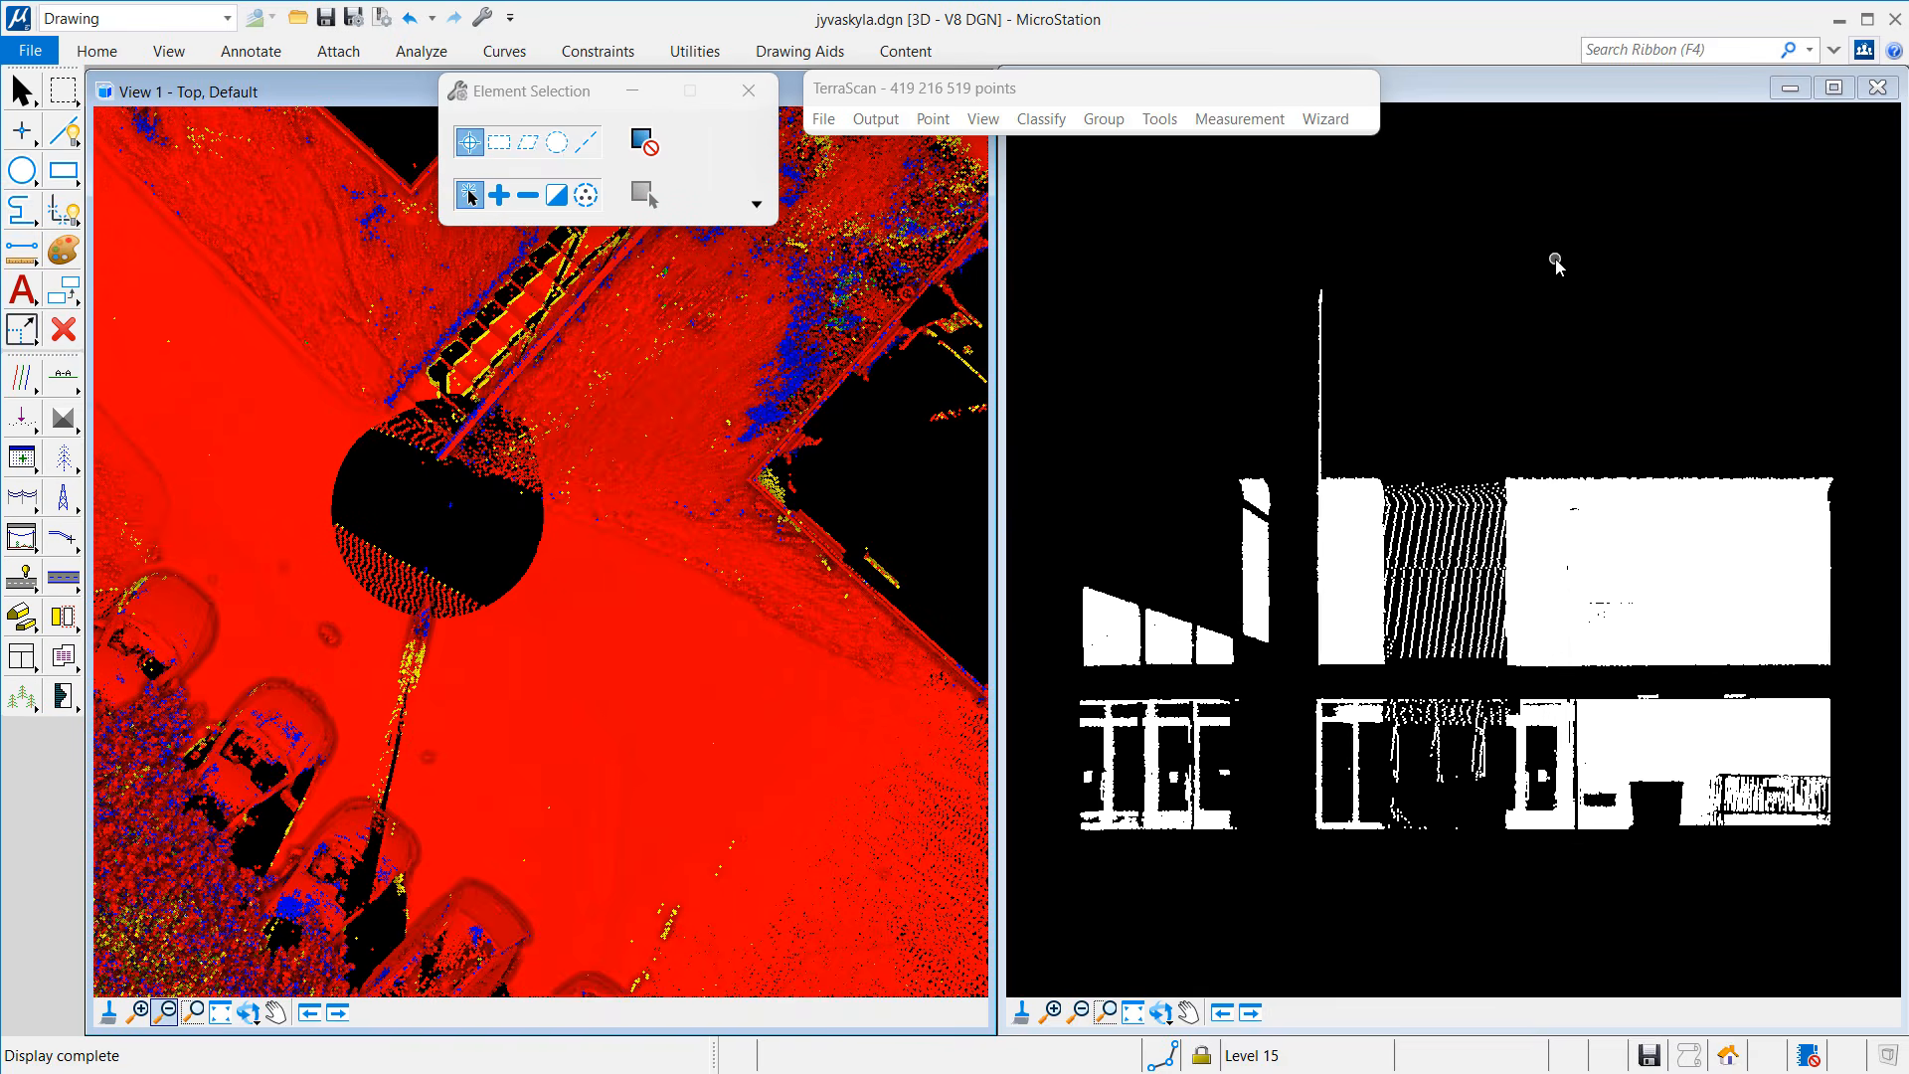
# Step: In Manage Trajectories, deduce scanner positions using Multiple echo vectors, creating 000001.trj onward
pyautogui.click(28, 383)
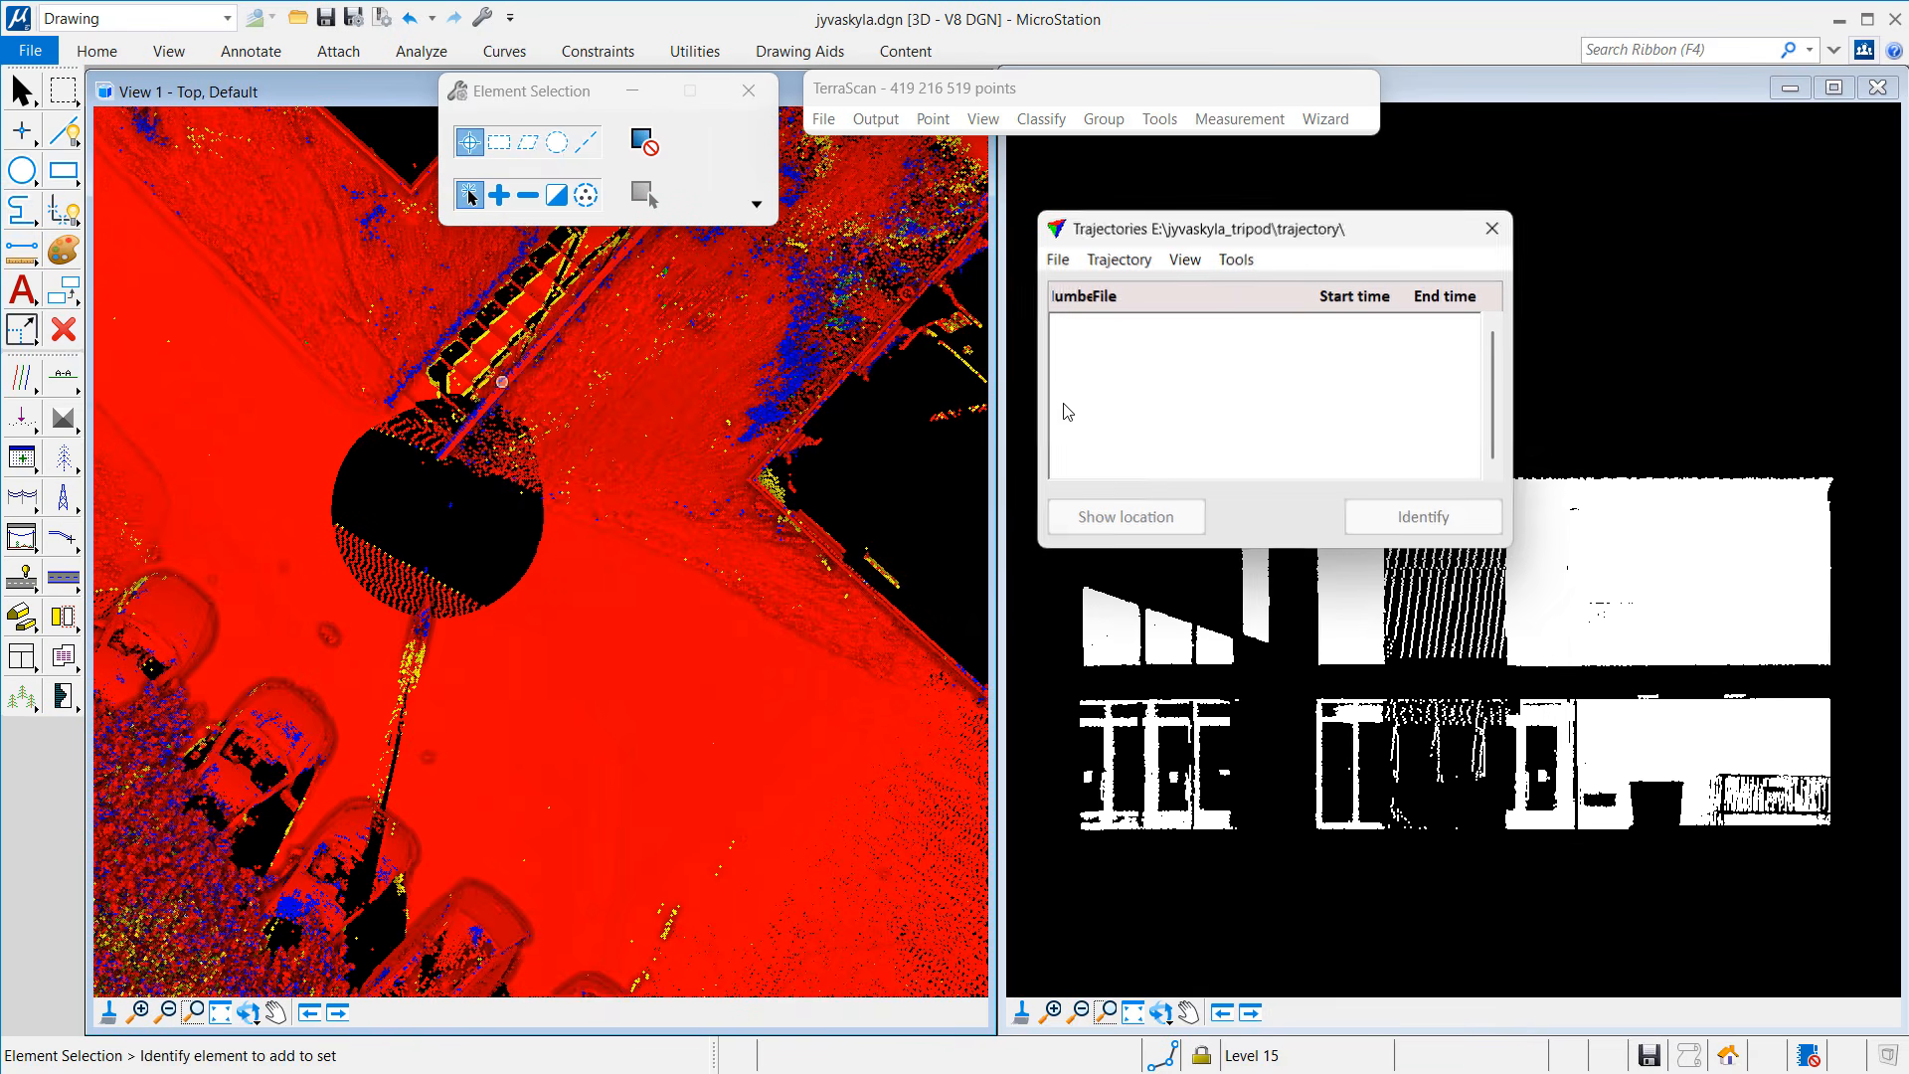
pyautogui.click(1059, 259)
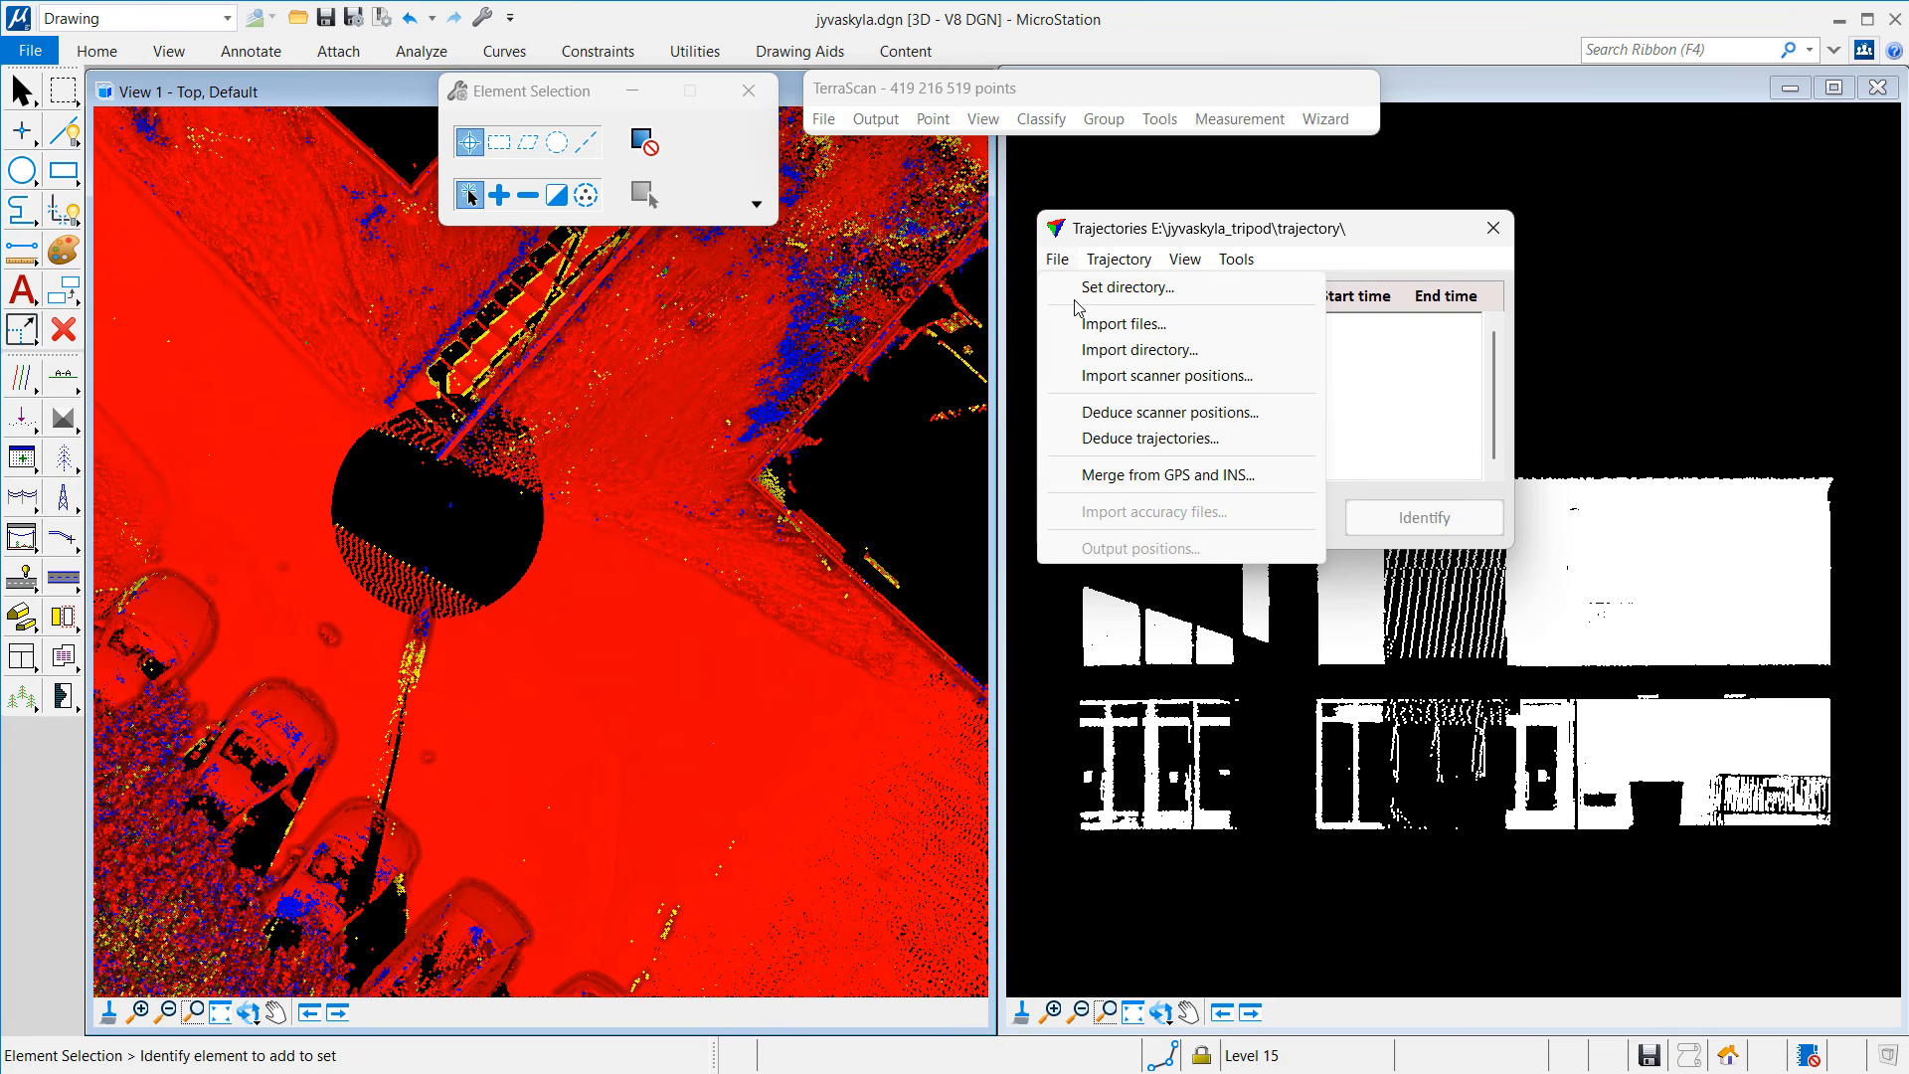
pyautogui.click(1110, 411)
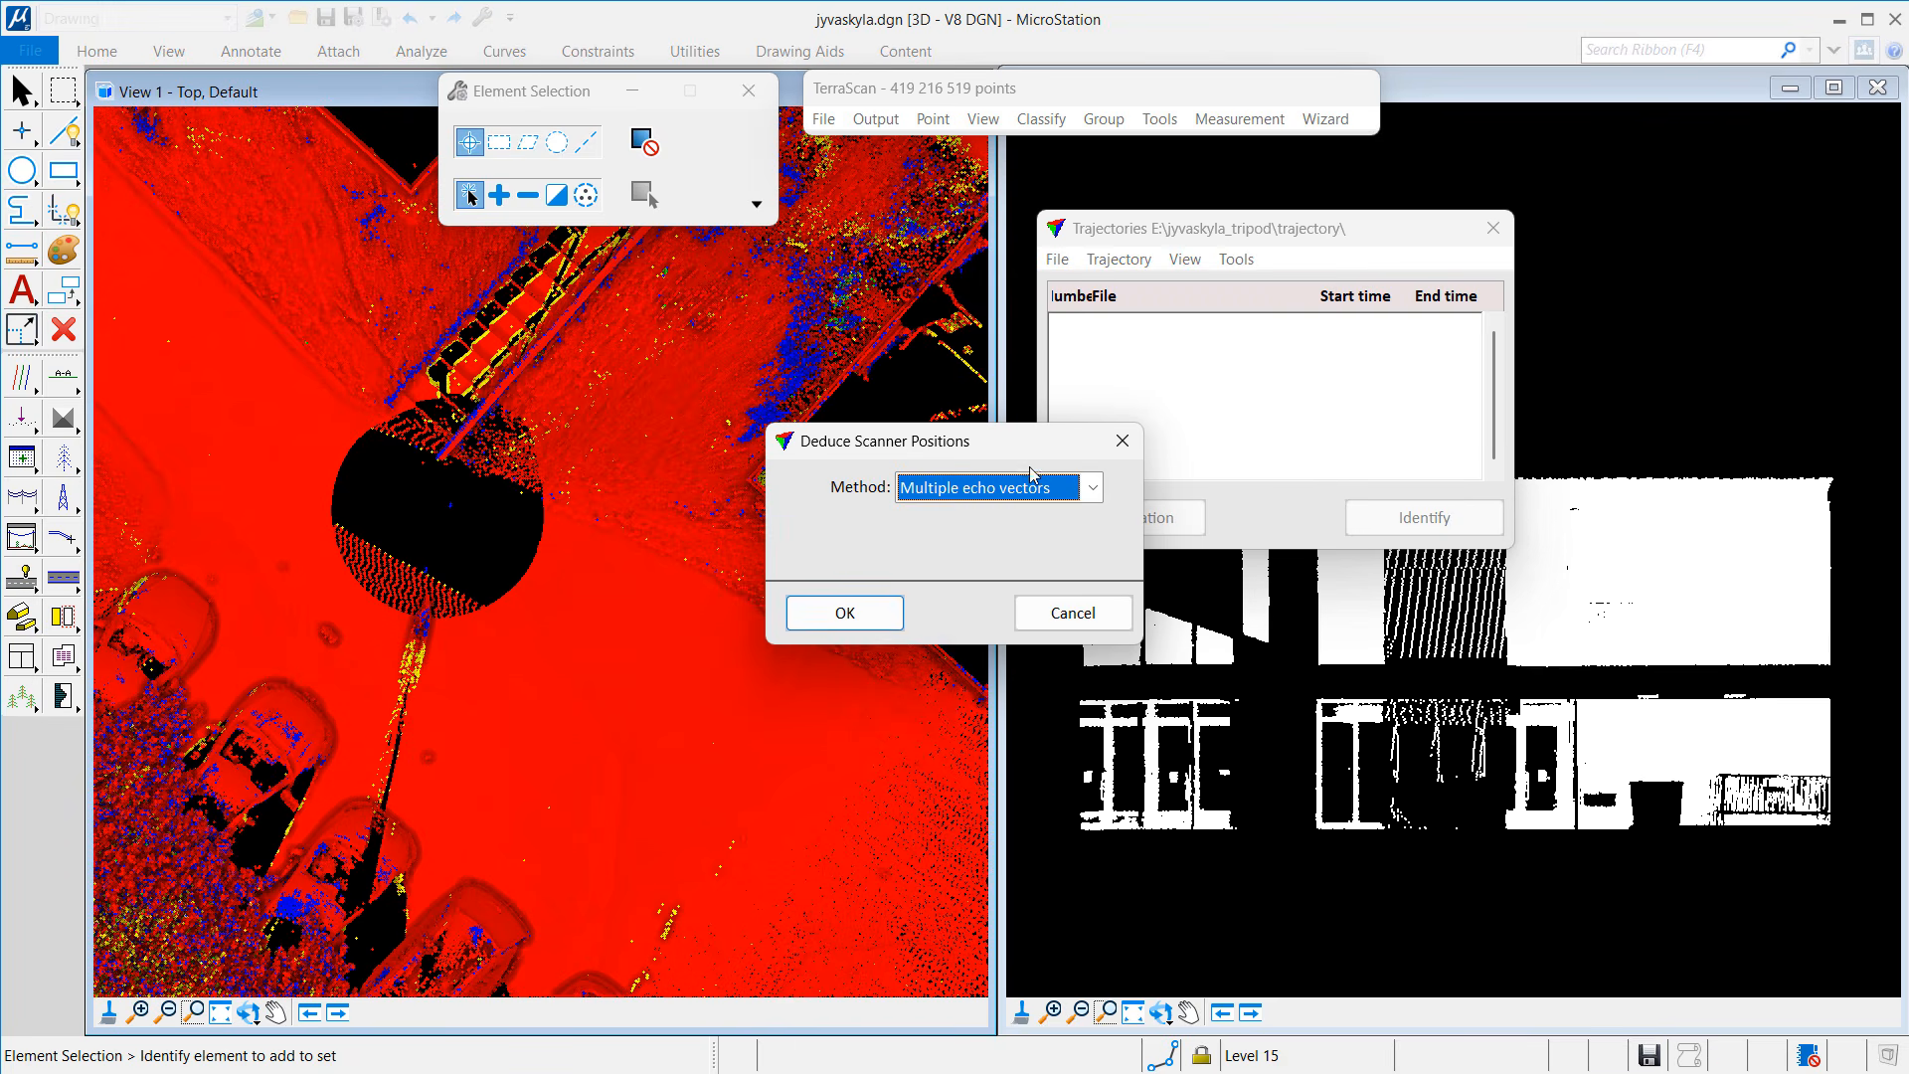
pyautogui.click(884, 611)
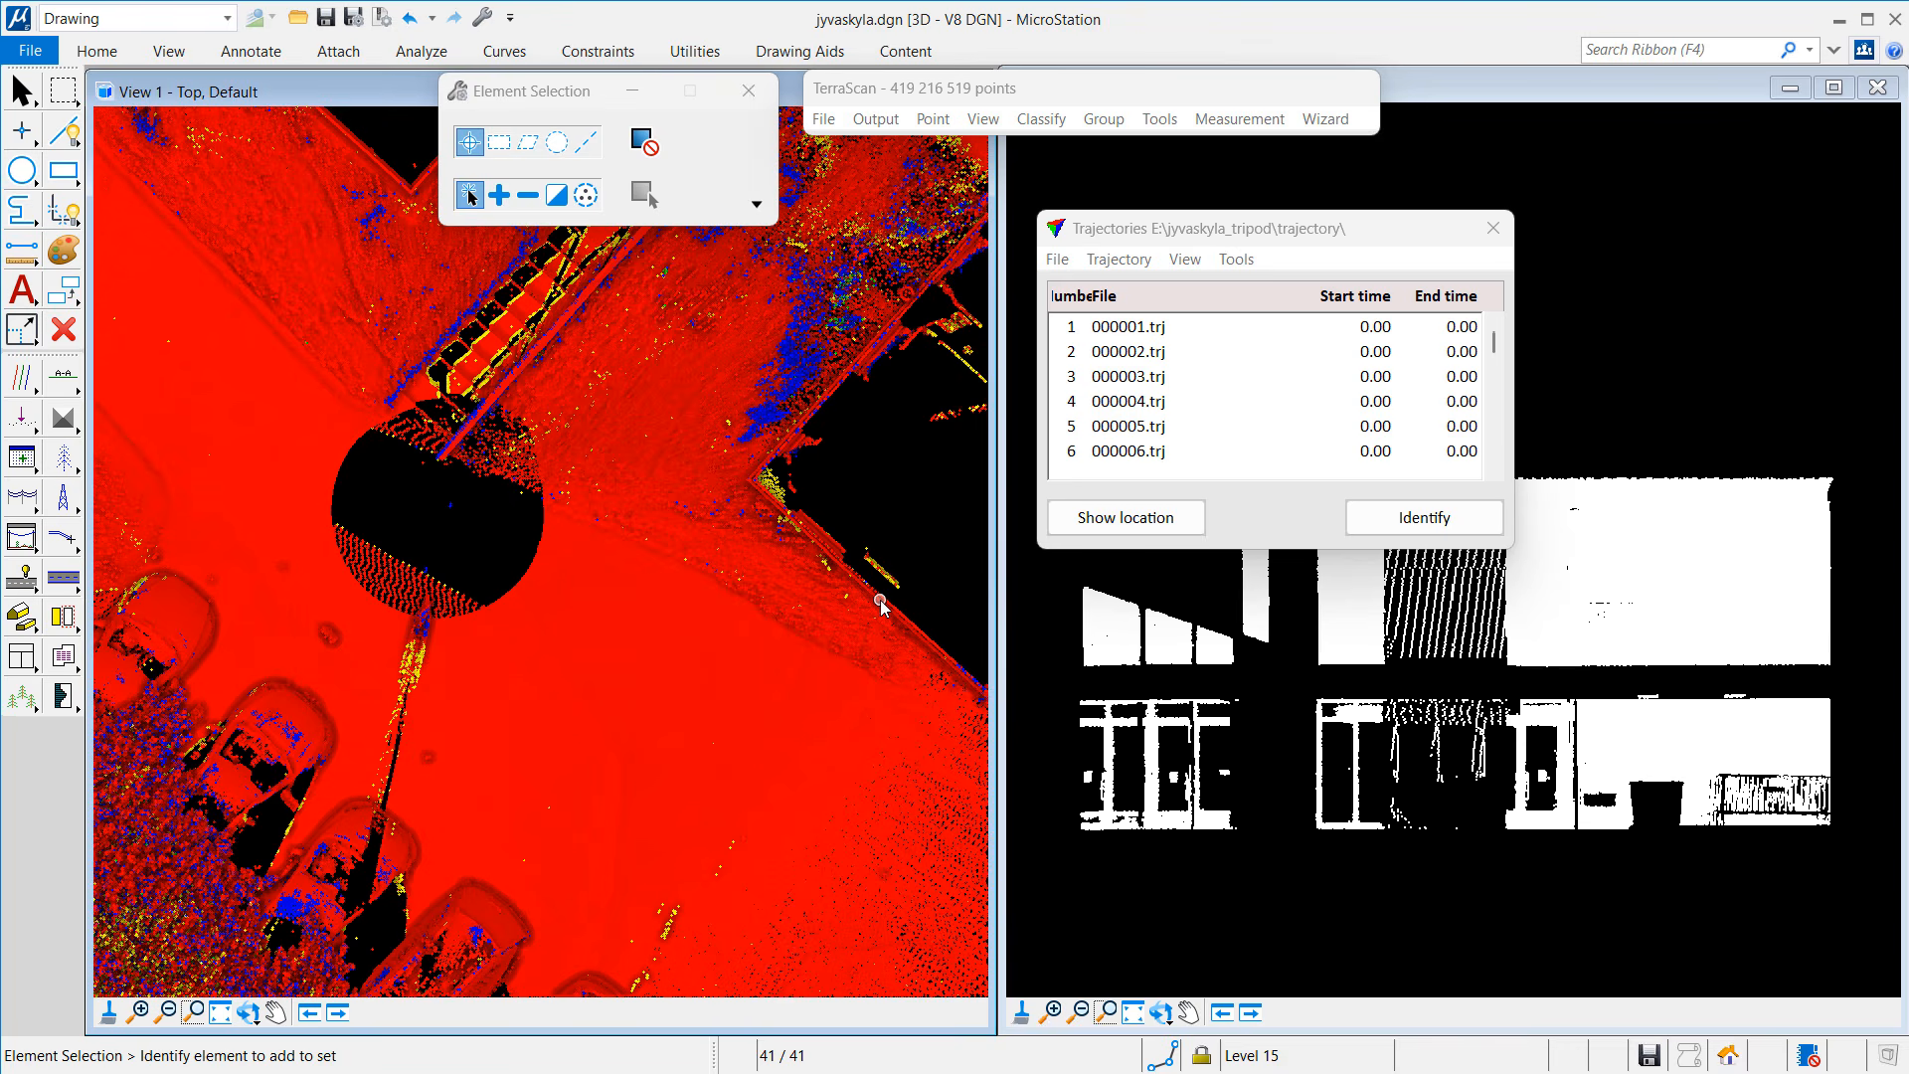
# Step: Identify the trajectory at the circle's centre and centre the view on trajectories 9 and 10
pyautogui.click(1371, 524)
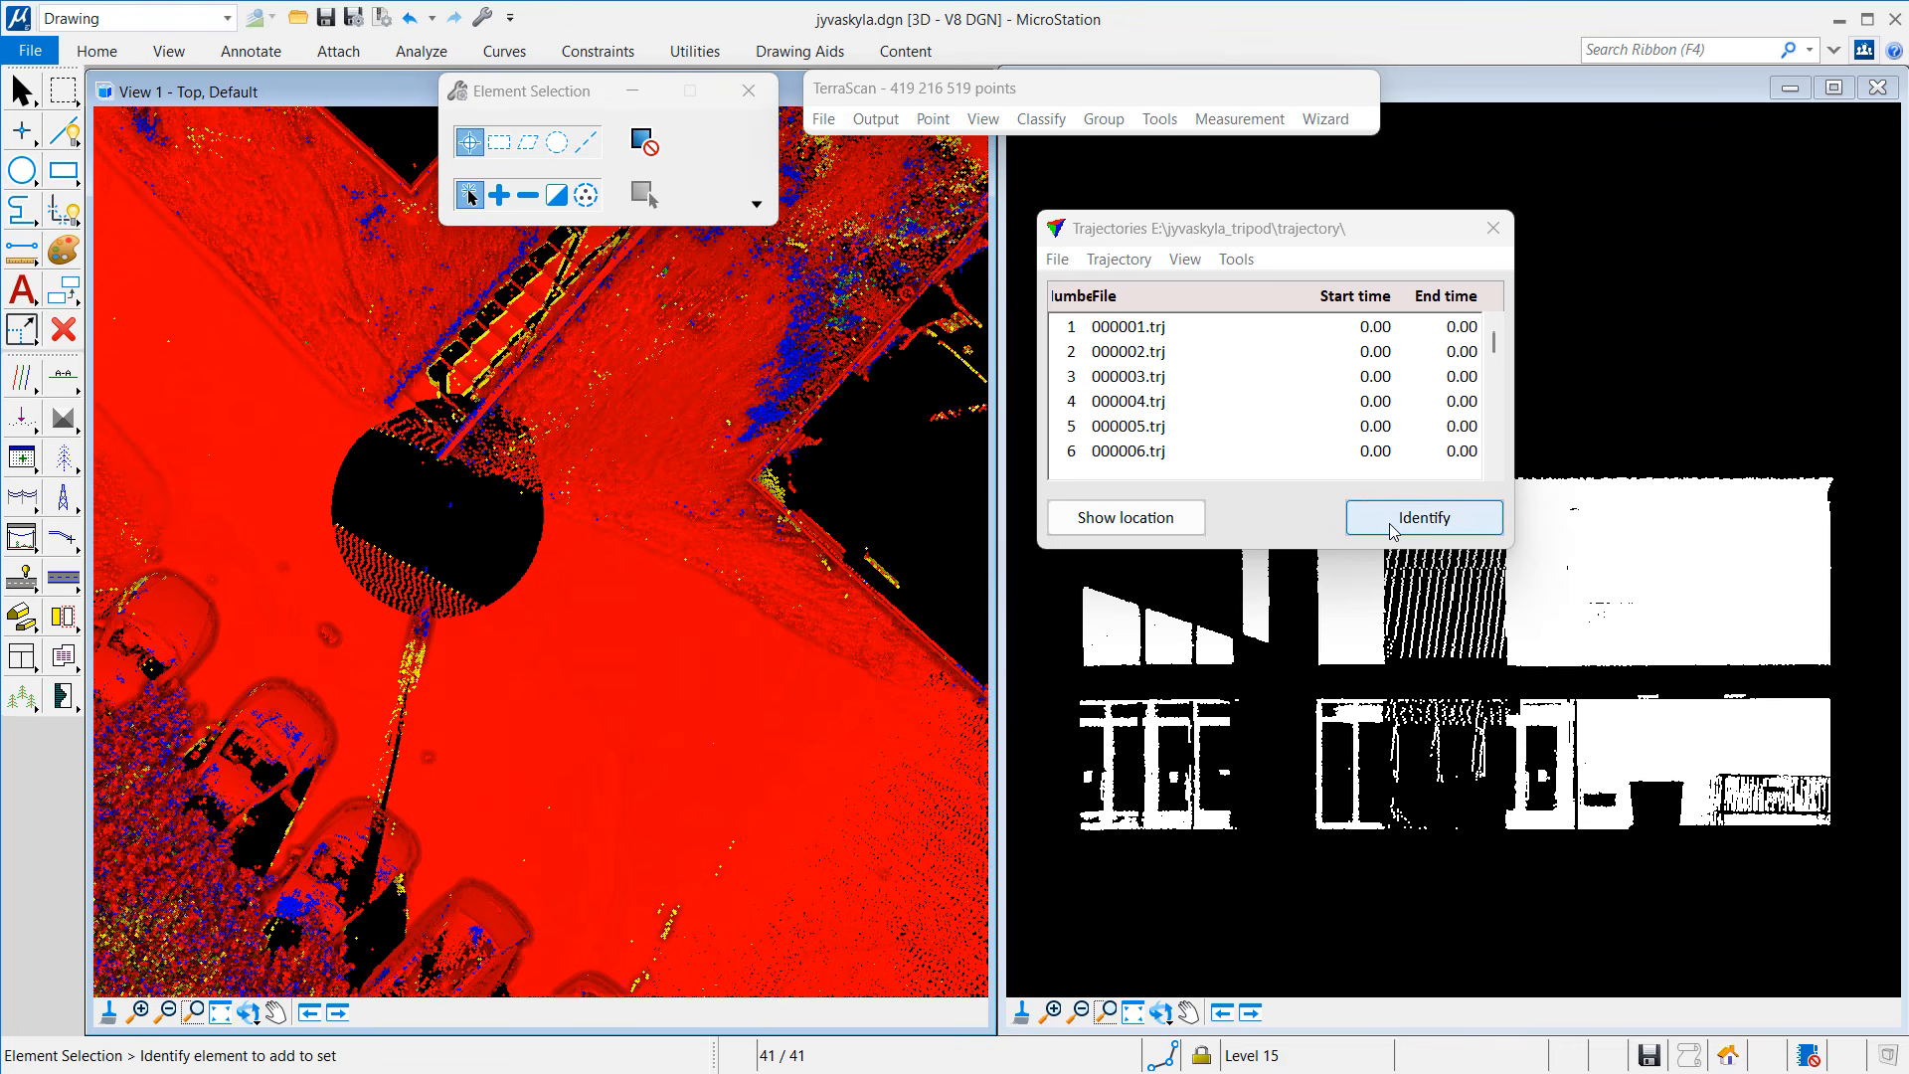
pyautogui.click(432, 510)
pyautogui.click(1125, 518)
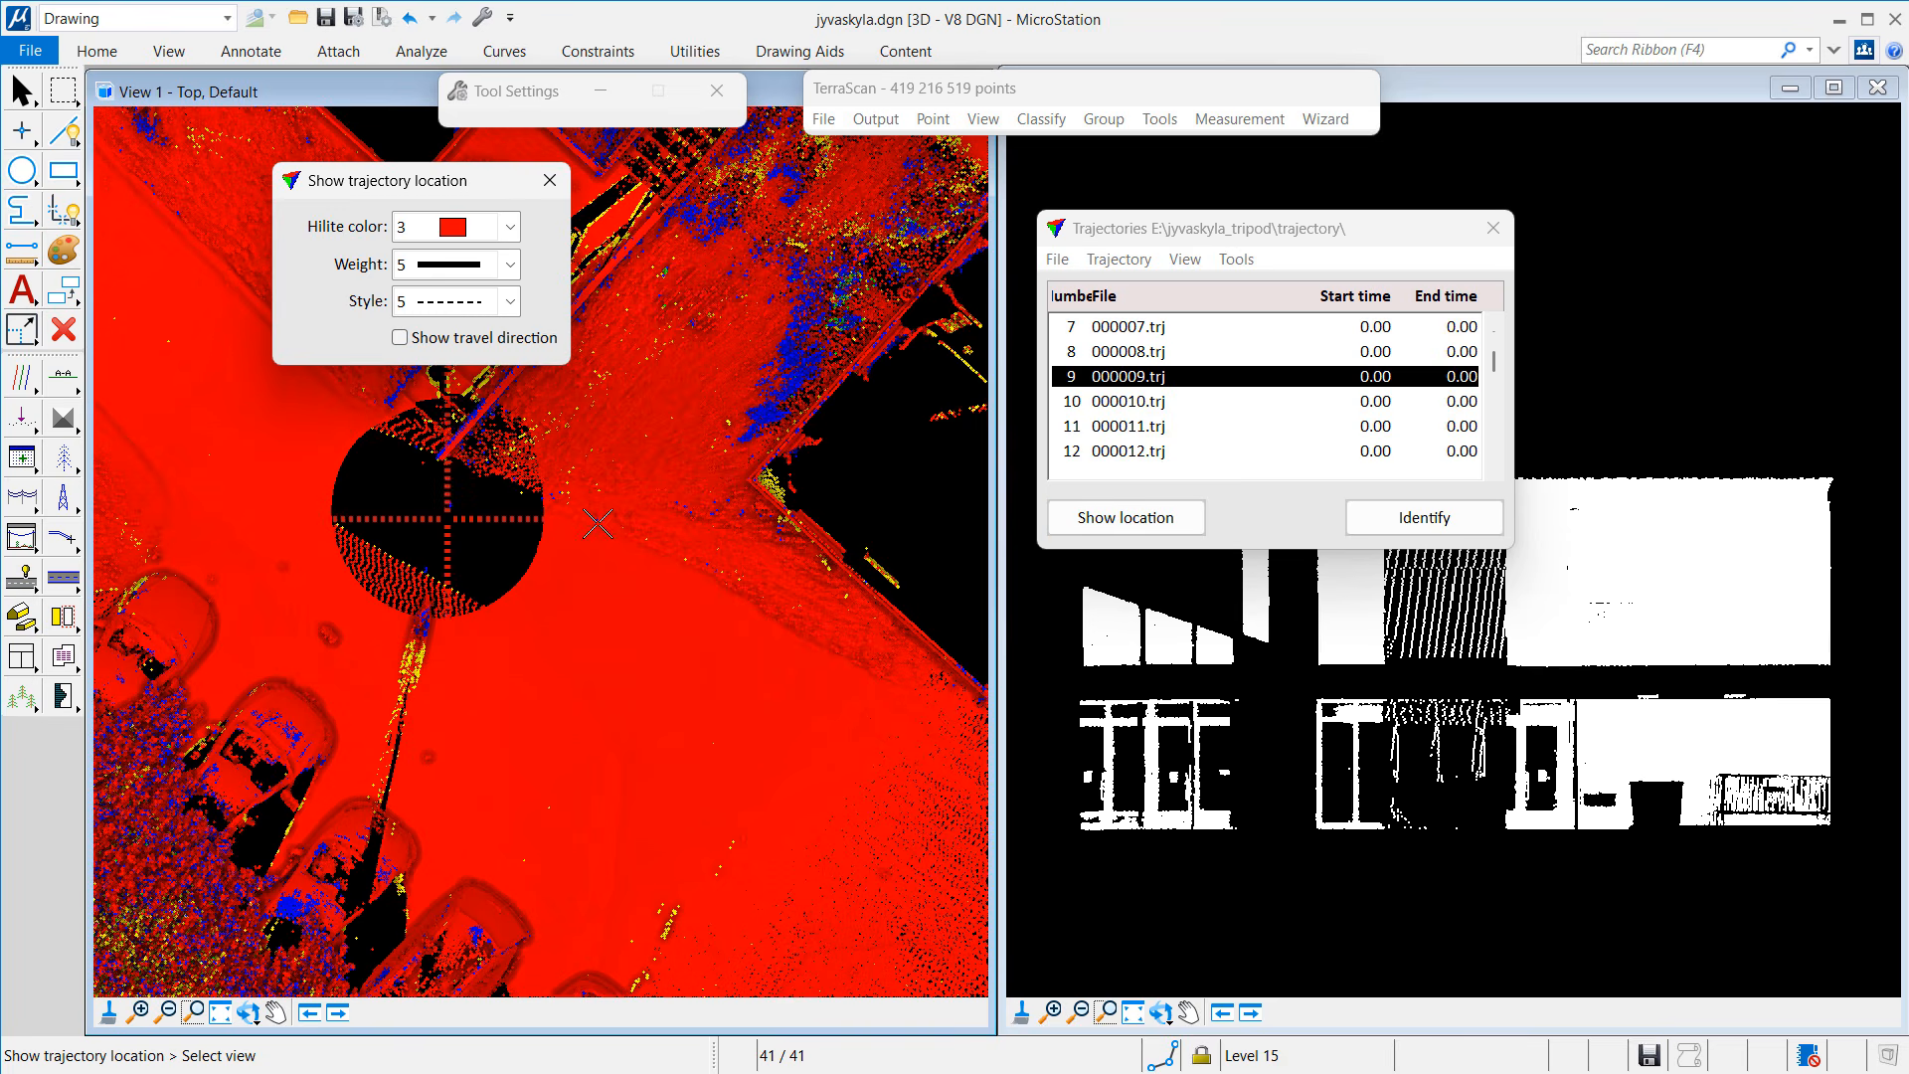
pyautogui.click(1126, 401)
pyautogui.click(1126, 517)
pyautogui.click(630, 519)
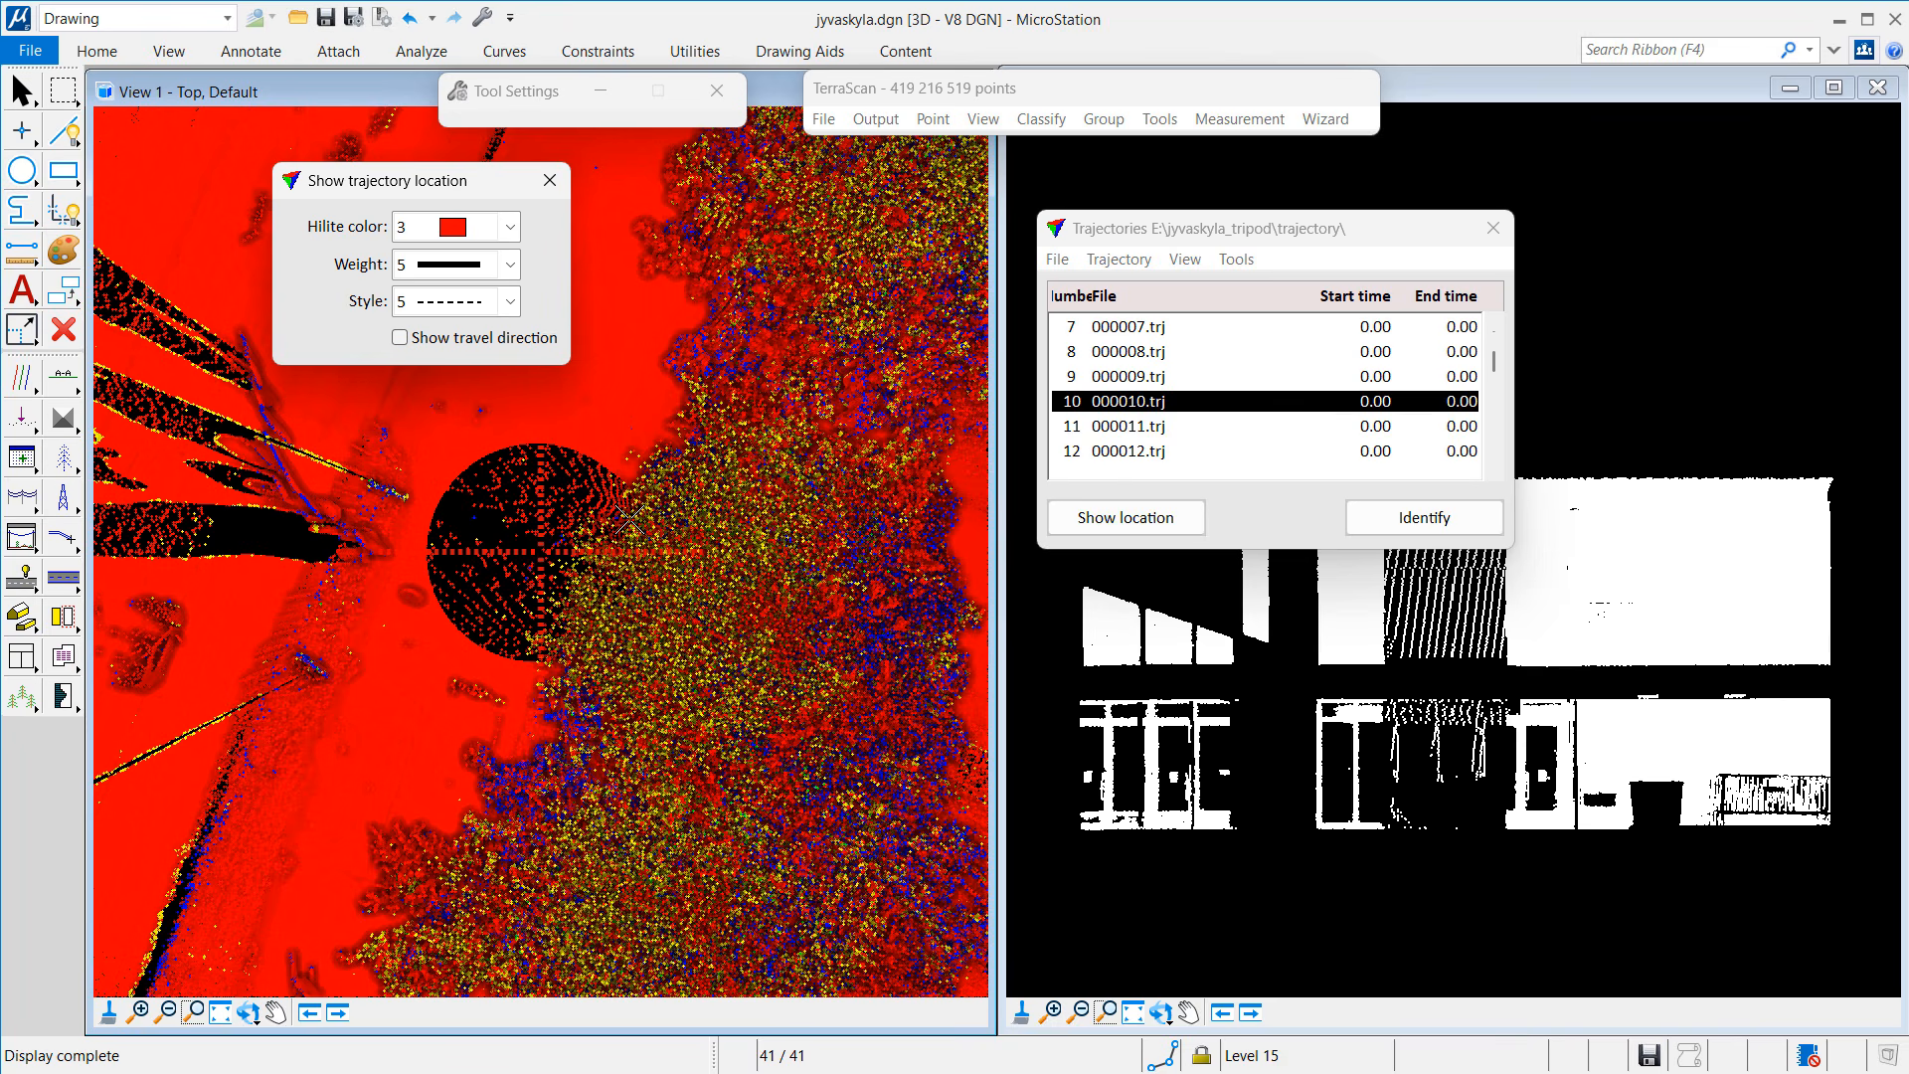
# Step: Centre the view on trajectories 11, 12 and 17 in turn, then end the location tool
pyautogui.click(1174, 425)
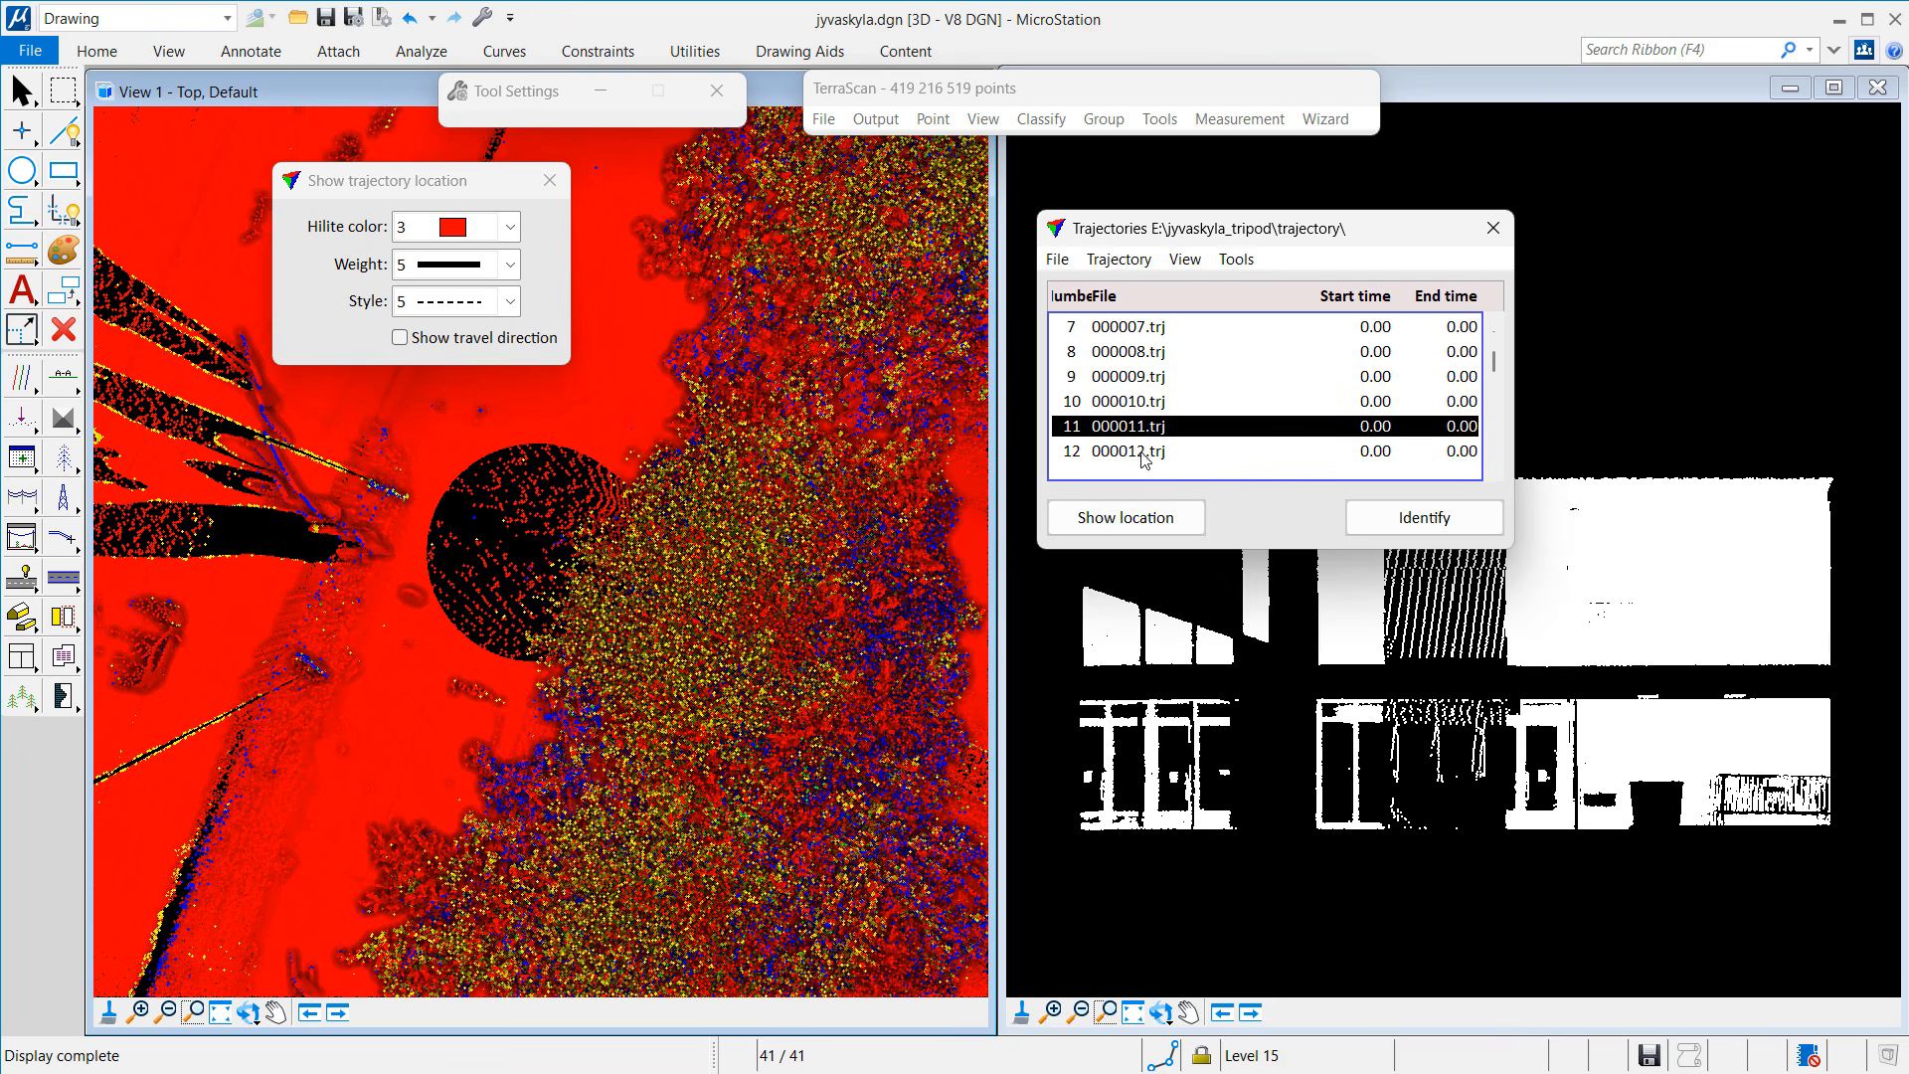
pyautogui.click(1144, 517)
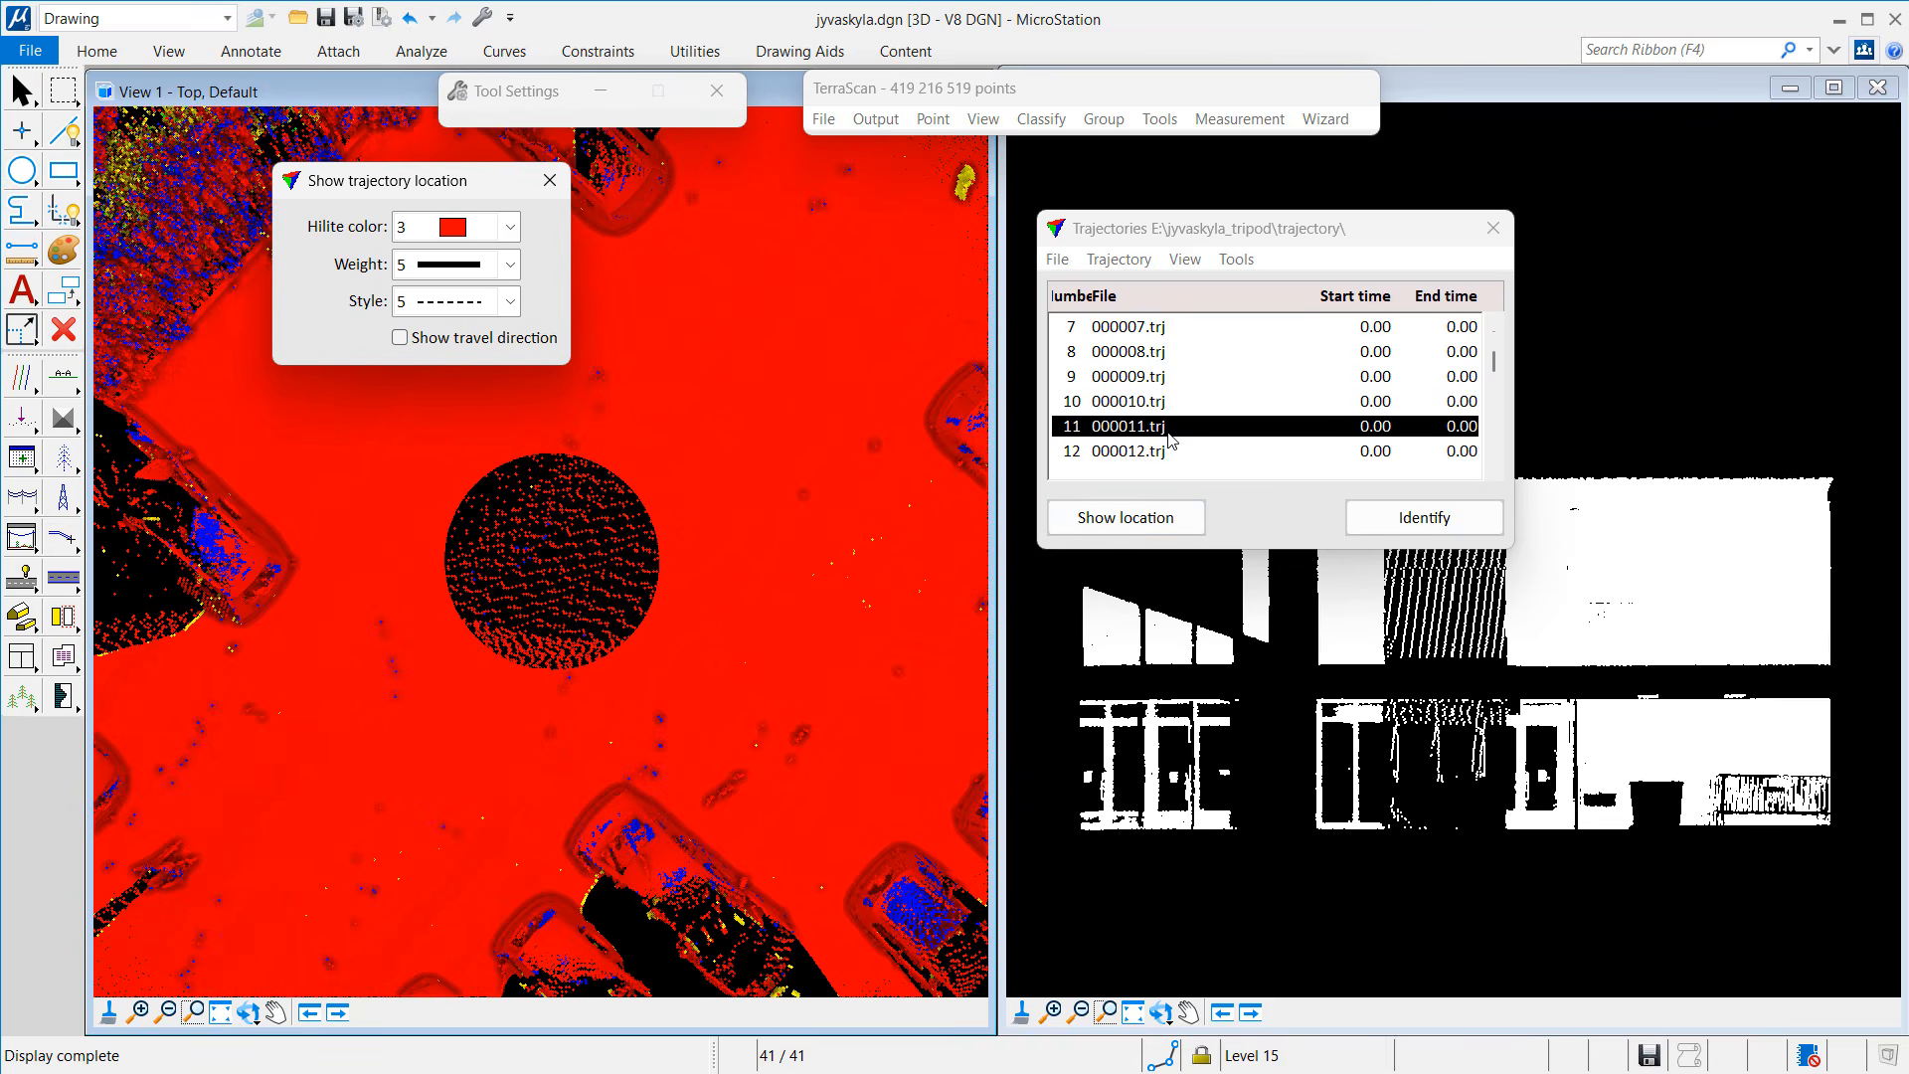
pyautogui.click(1157, 452)
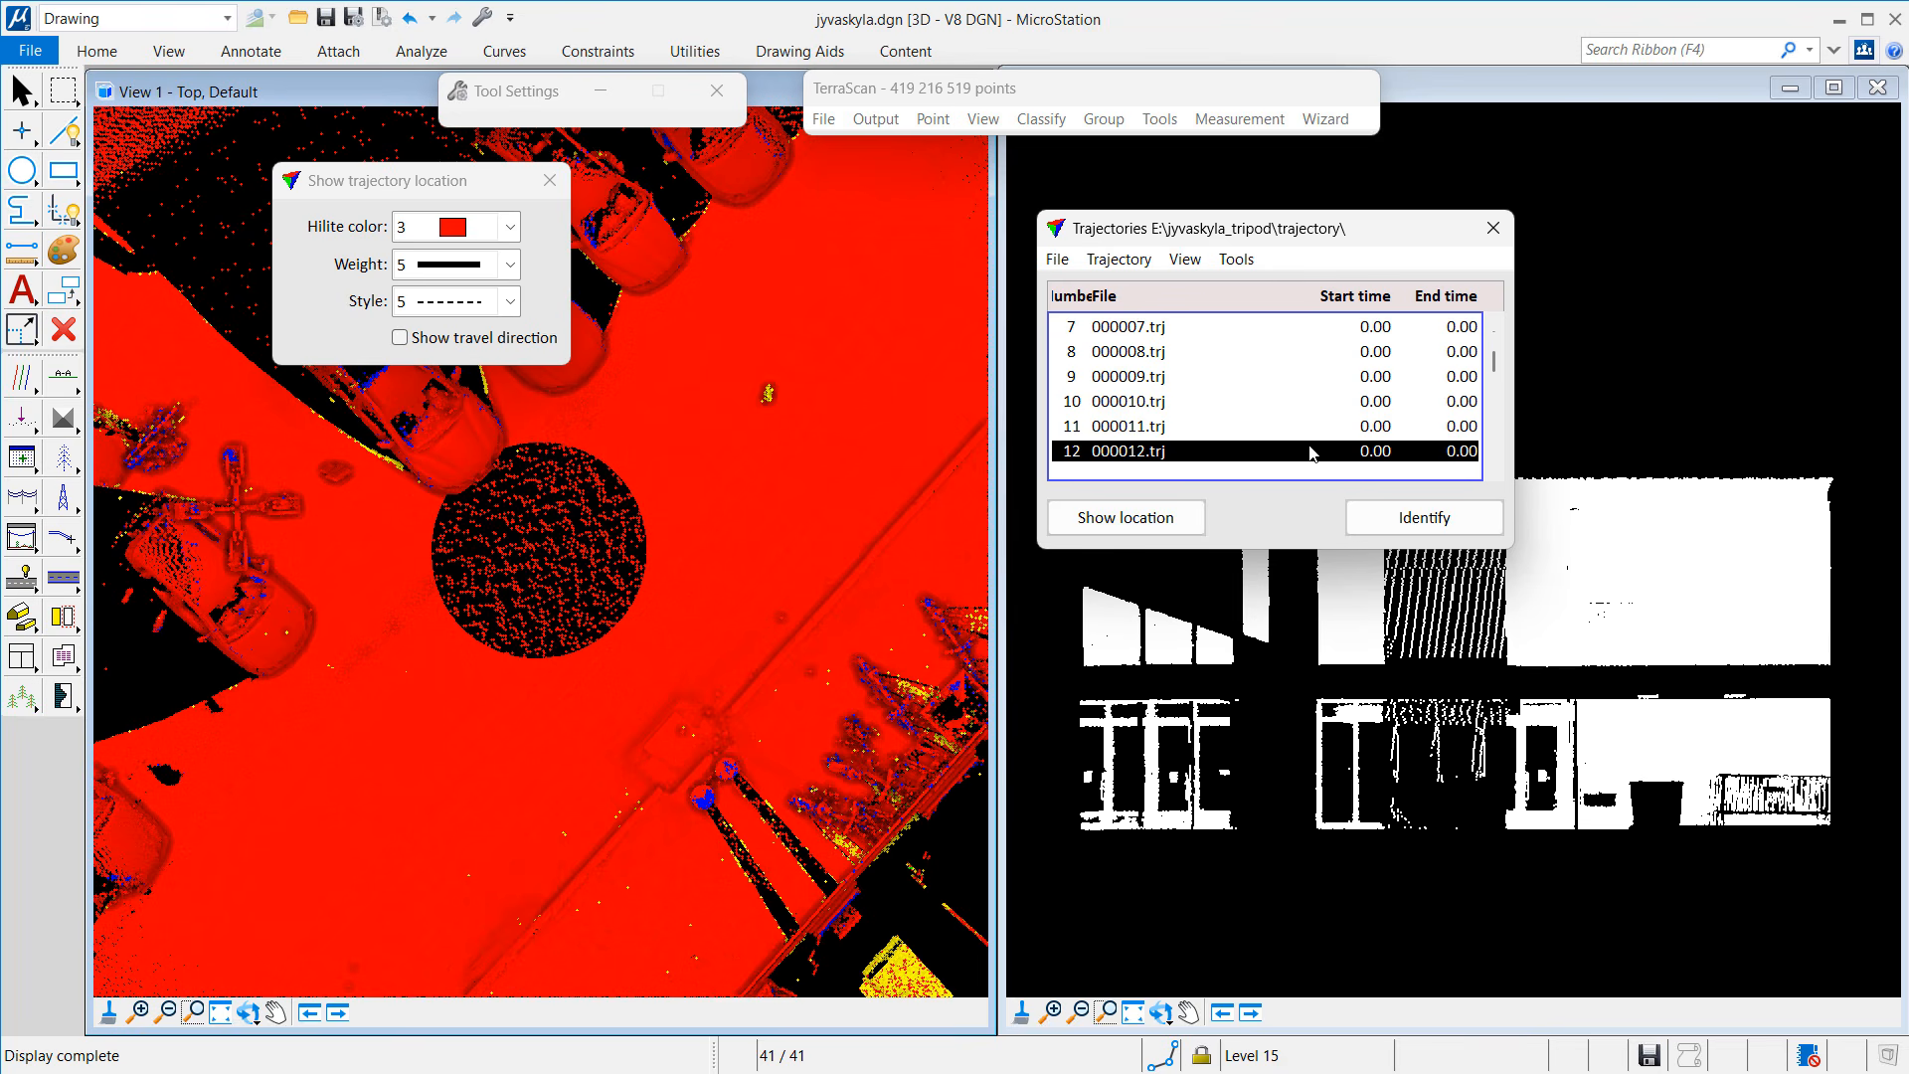
pyautogui.scroll(-2, 1293, 438)
pyautogui.click(1127, 436)
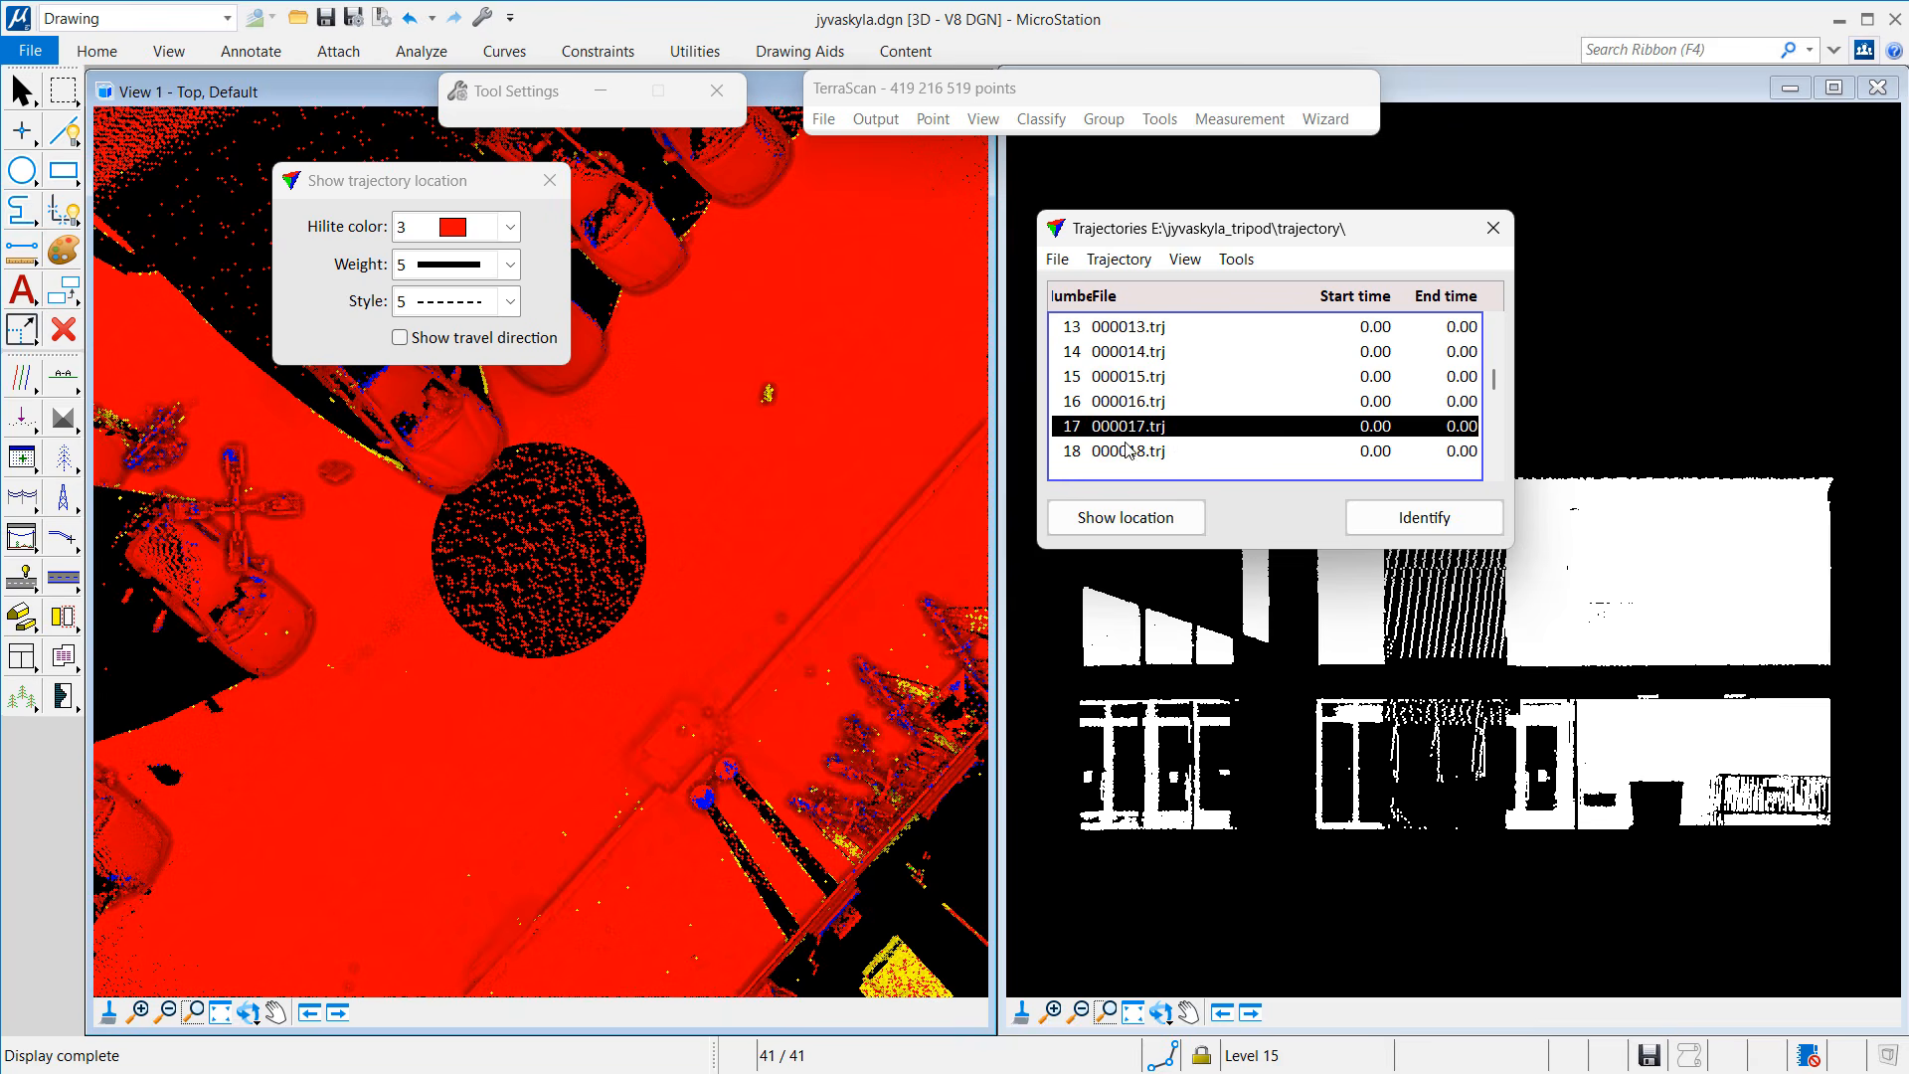
pyautogui.rightClick(672, 590)
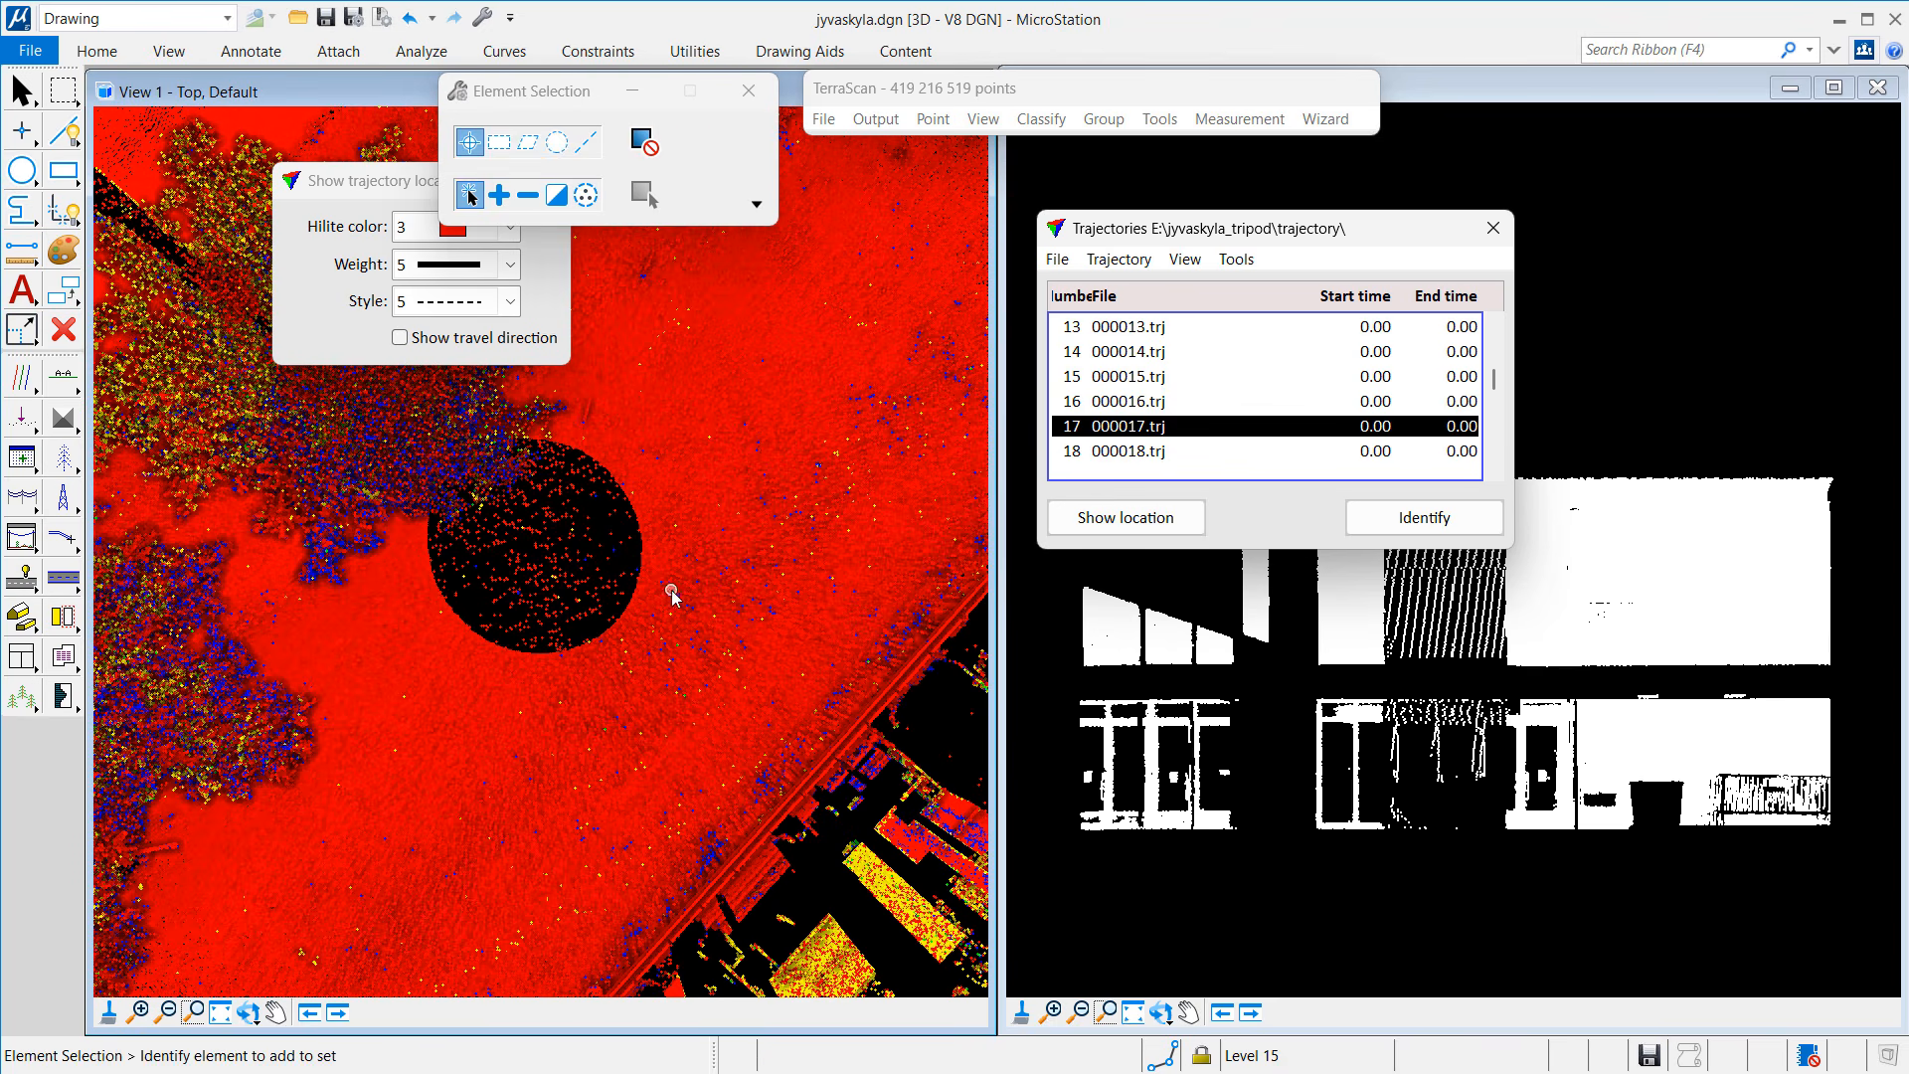
# Step: Colour the points by Class and zoom View 1 out to show the whole campus
pyautogui.click(984, 119)
pyautogui.click(1016, 424)
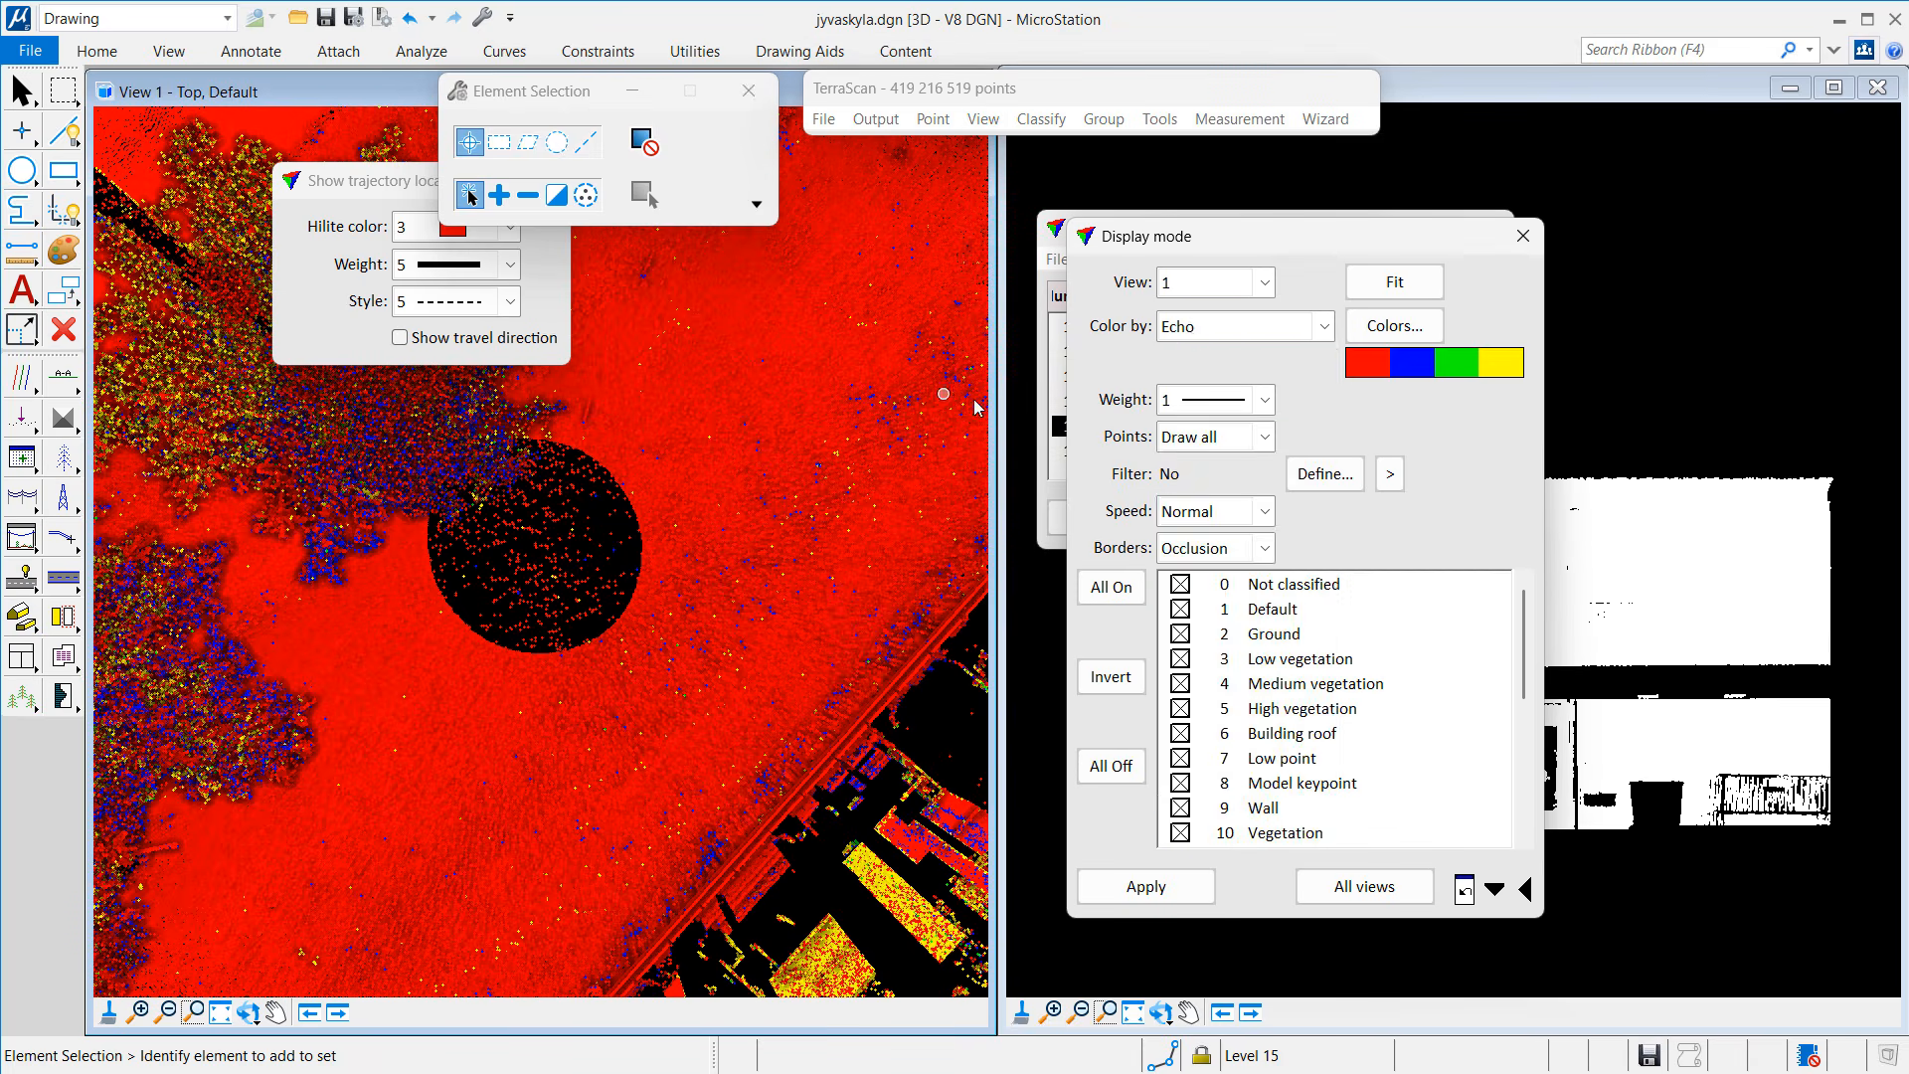
pyautogui.click(1193, 331)
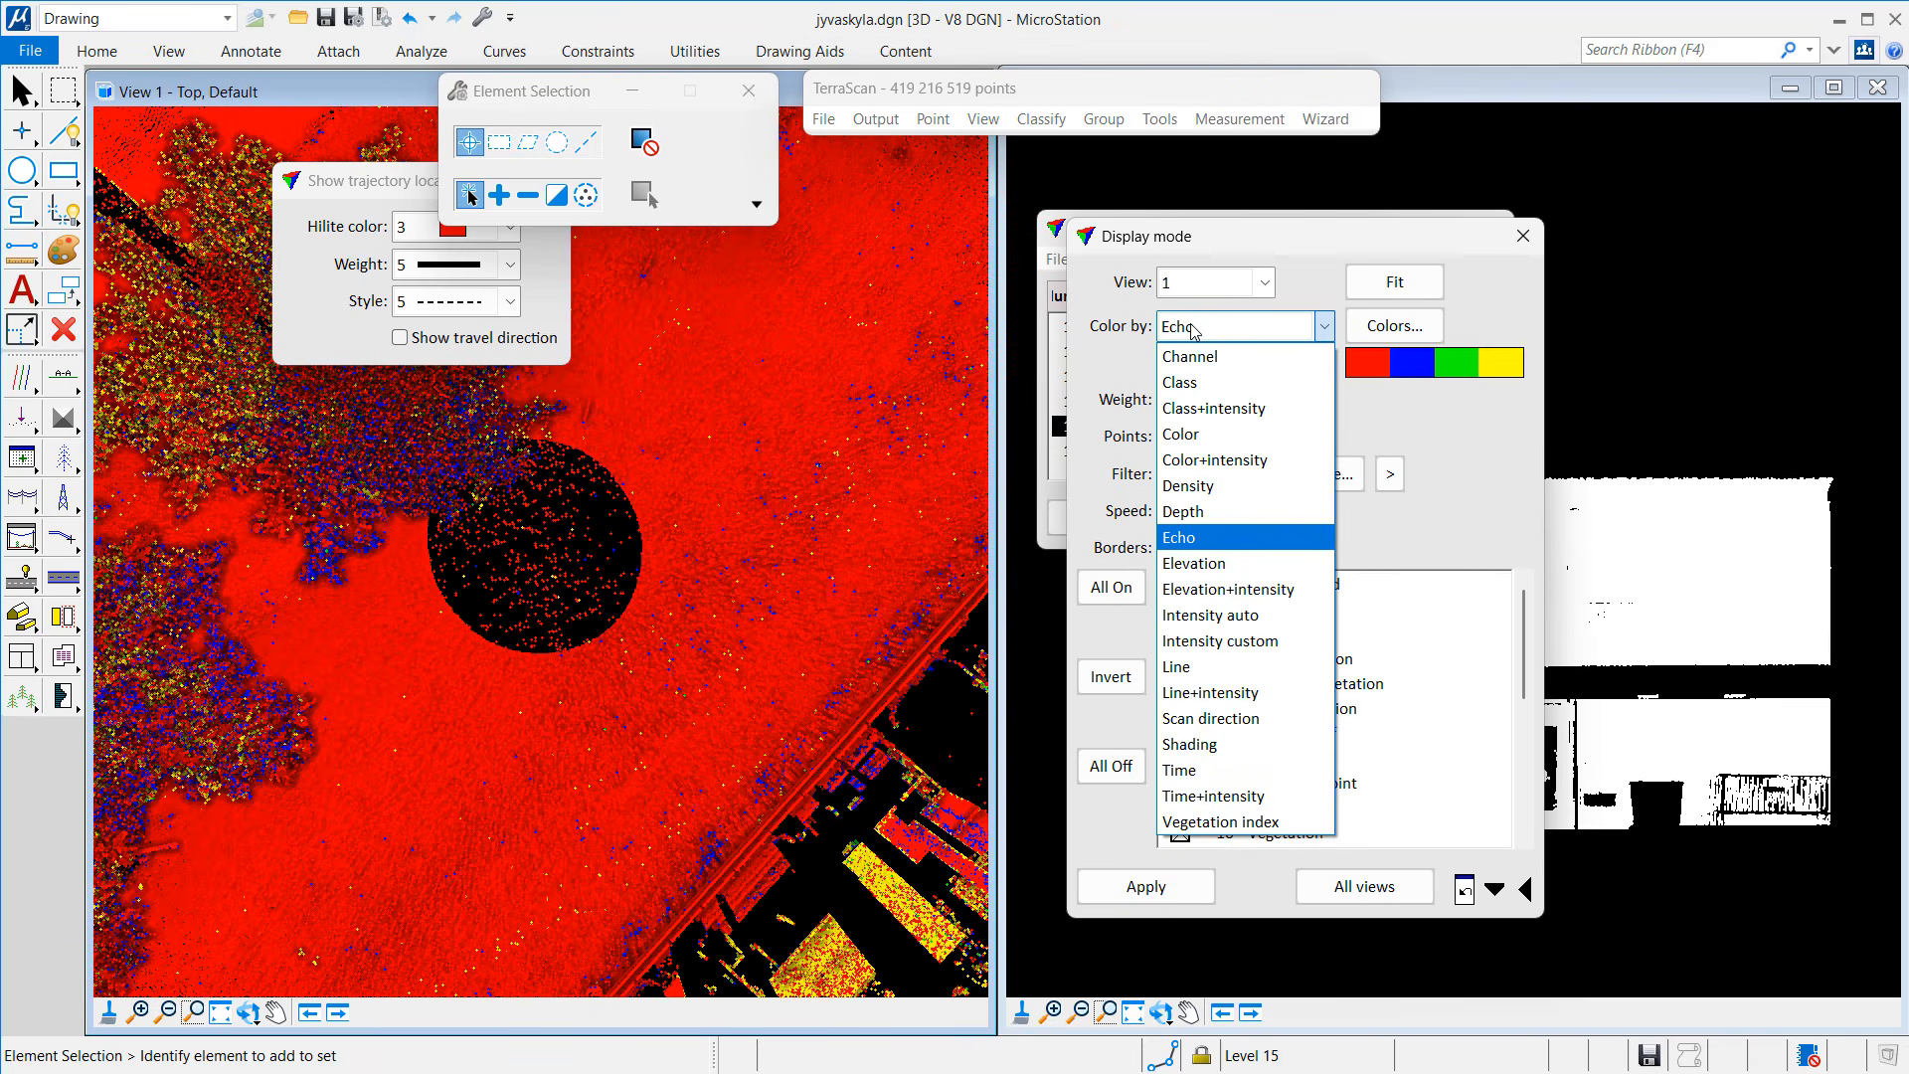
pyautogui.click(1183, 383)
pyautogui.click(1208, 886)
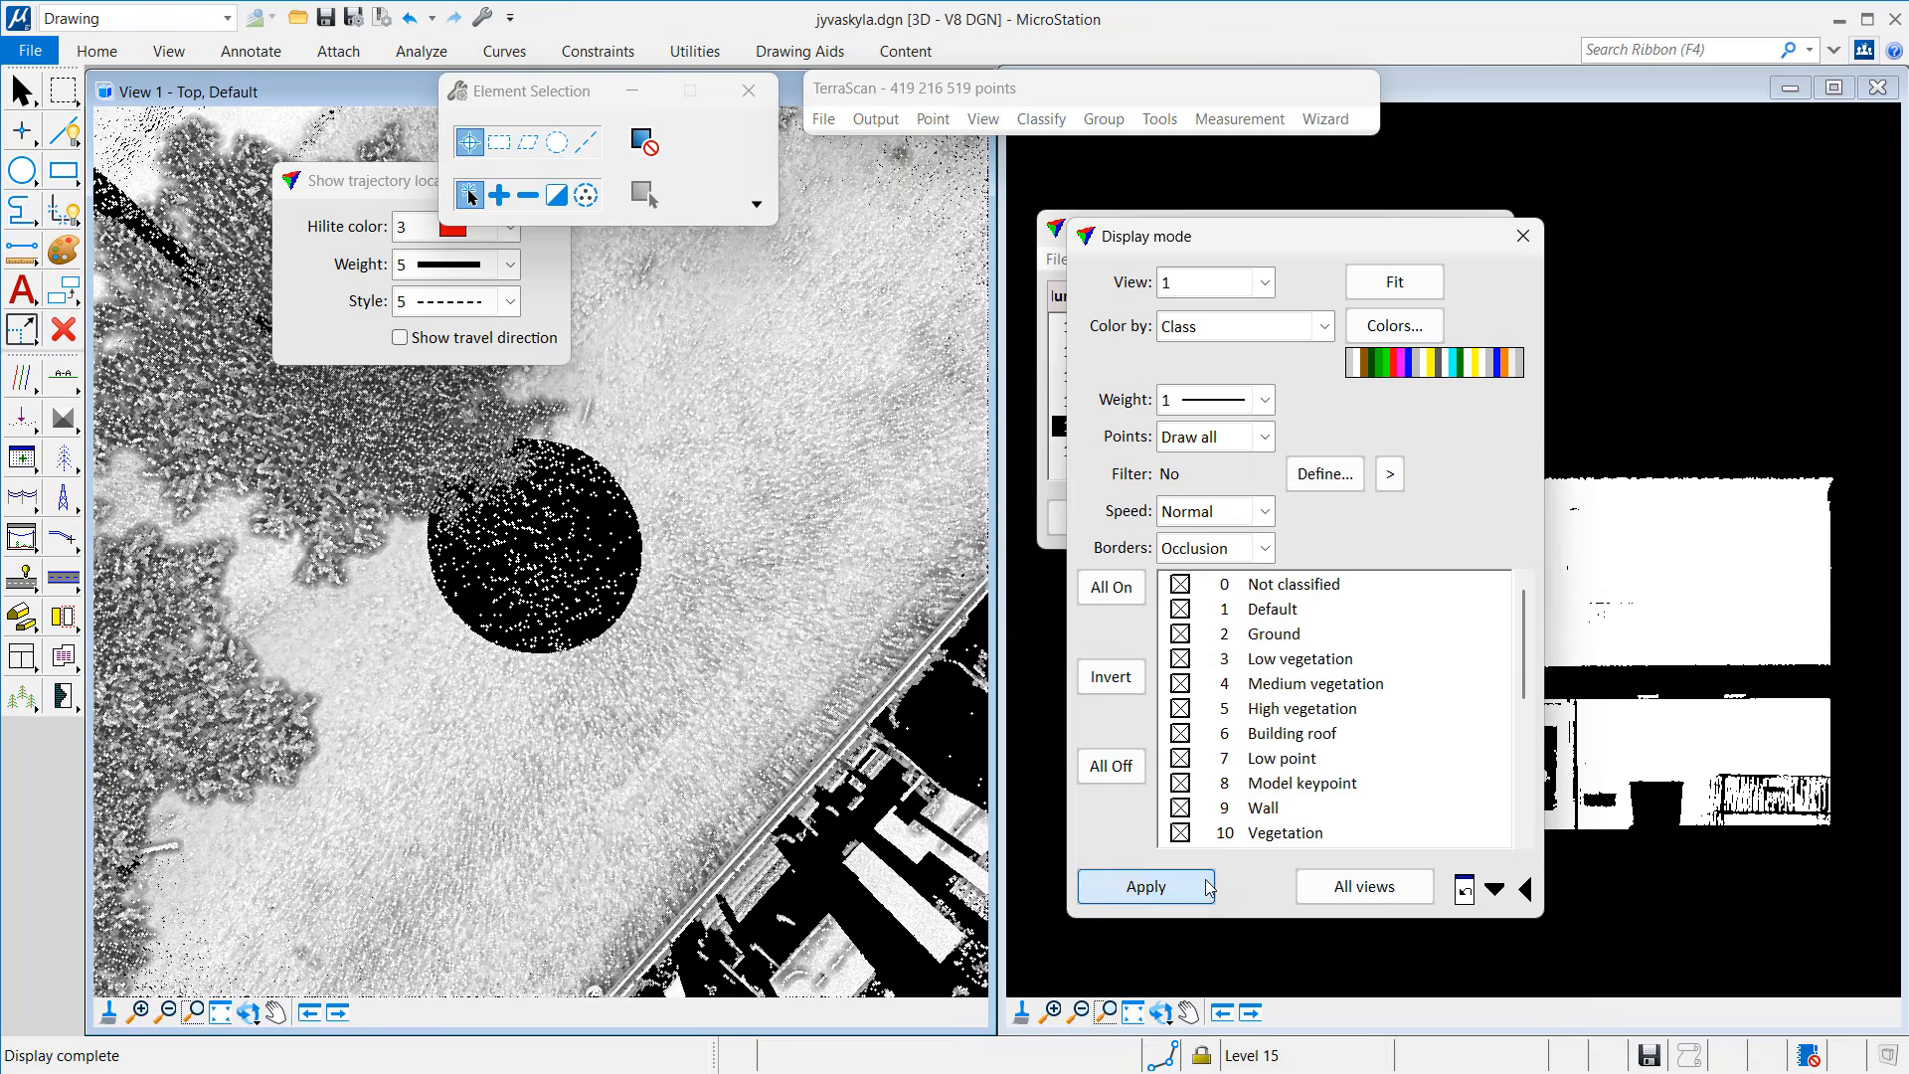
pyautogui.click(1522, 236)
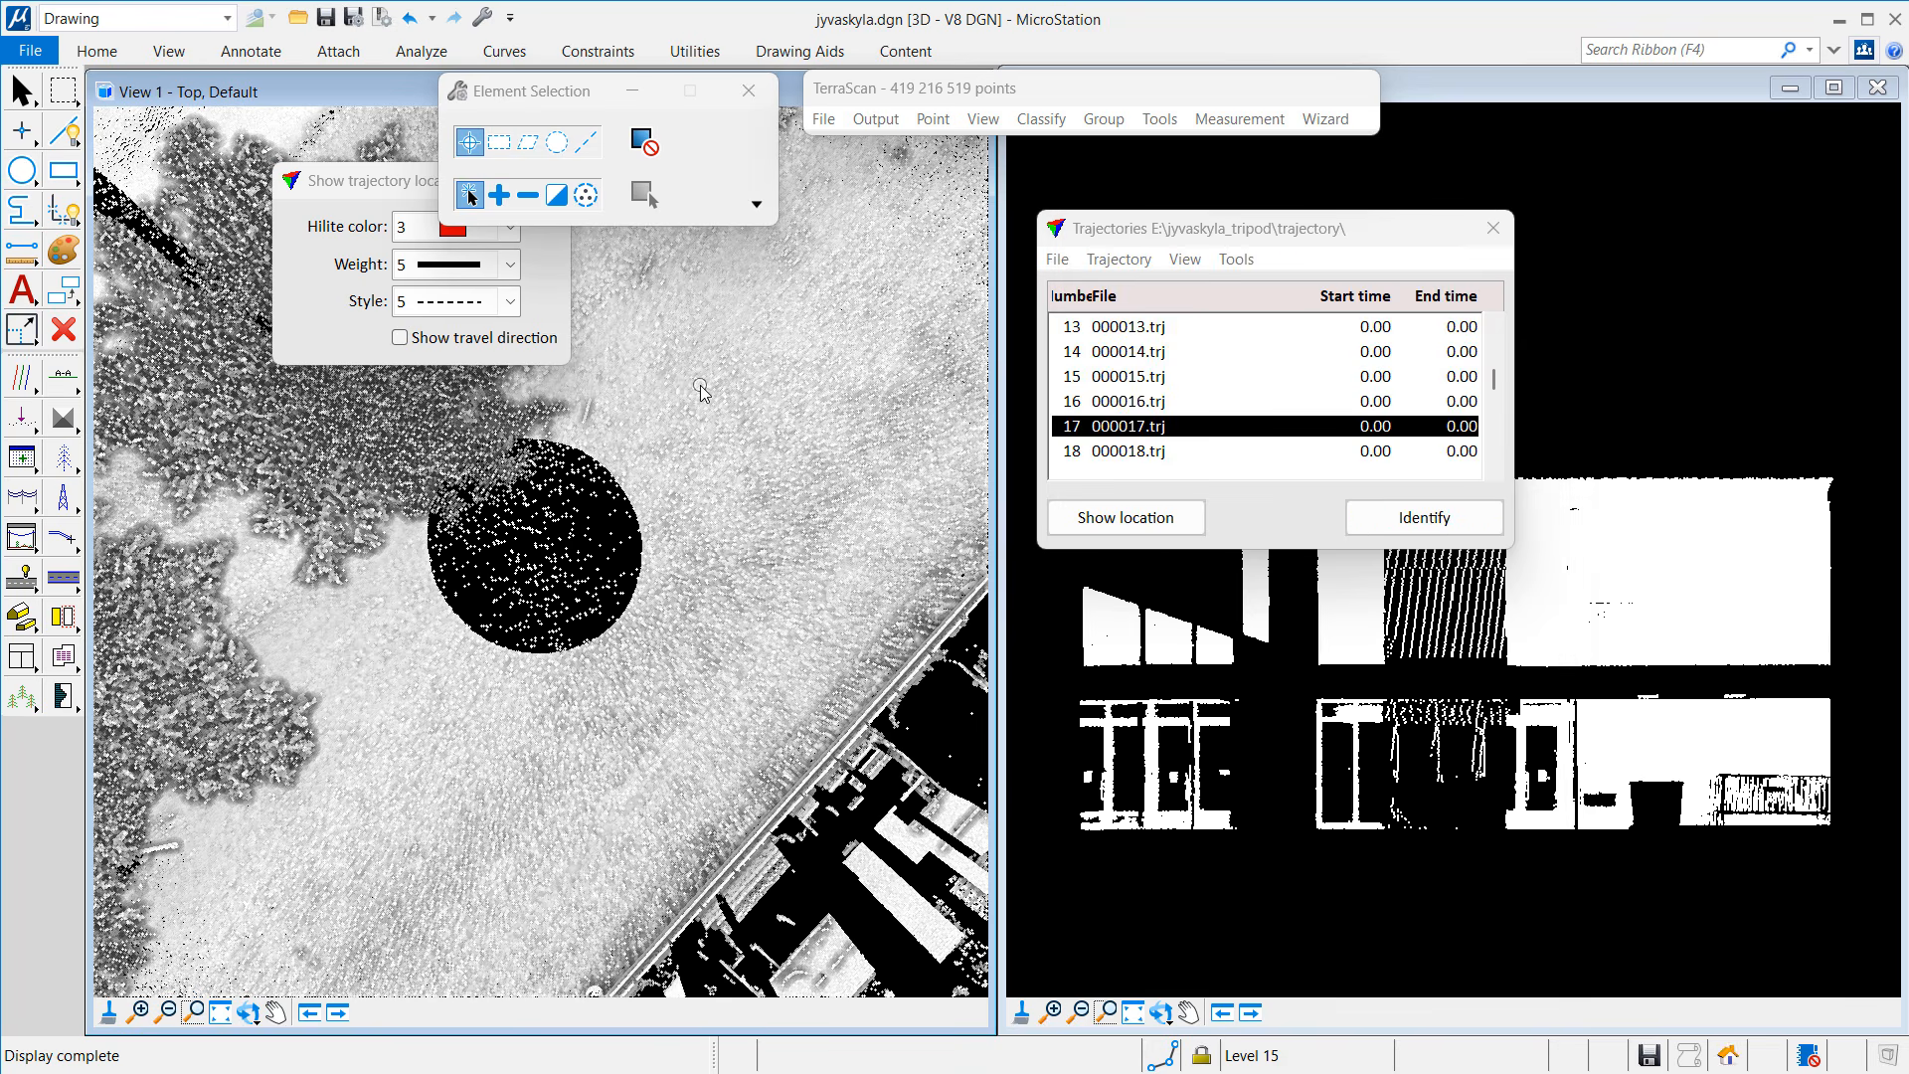
pyautogui.scroll(-5, 701, 393)
pyautogui.scroll(-4, 701, 393)
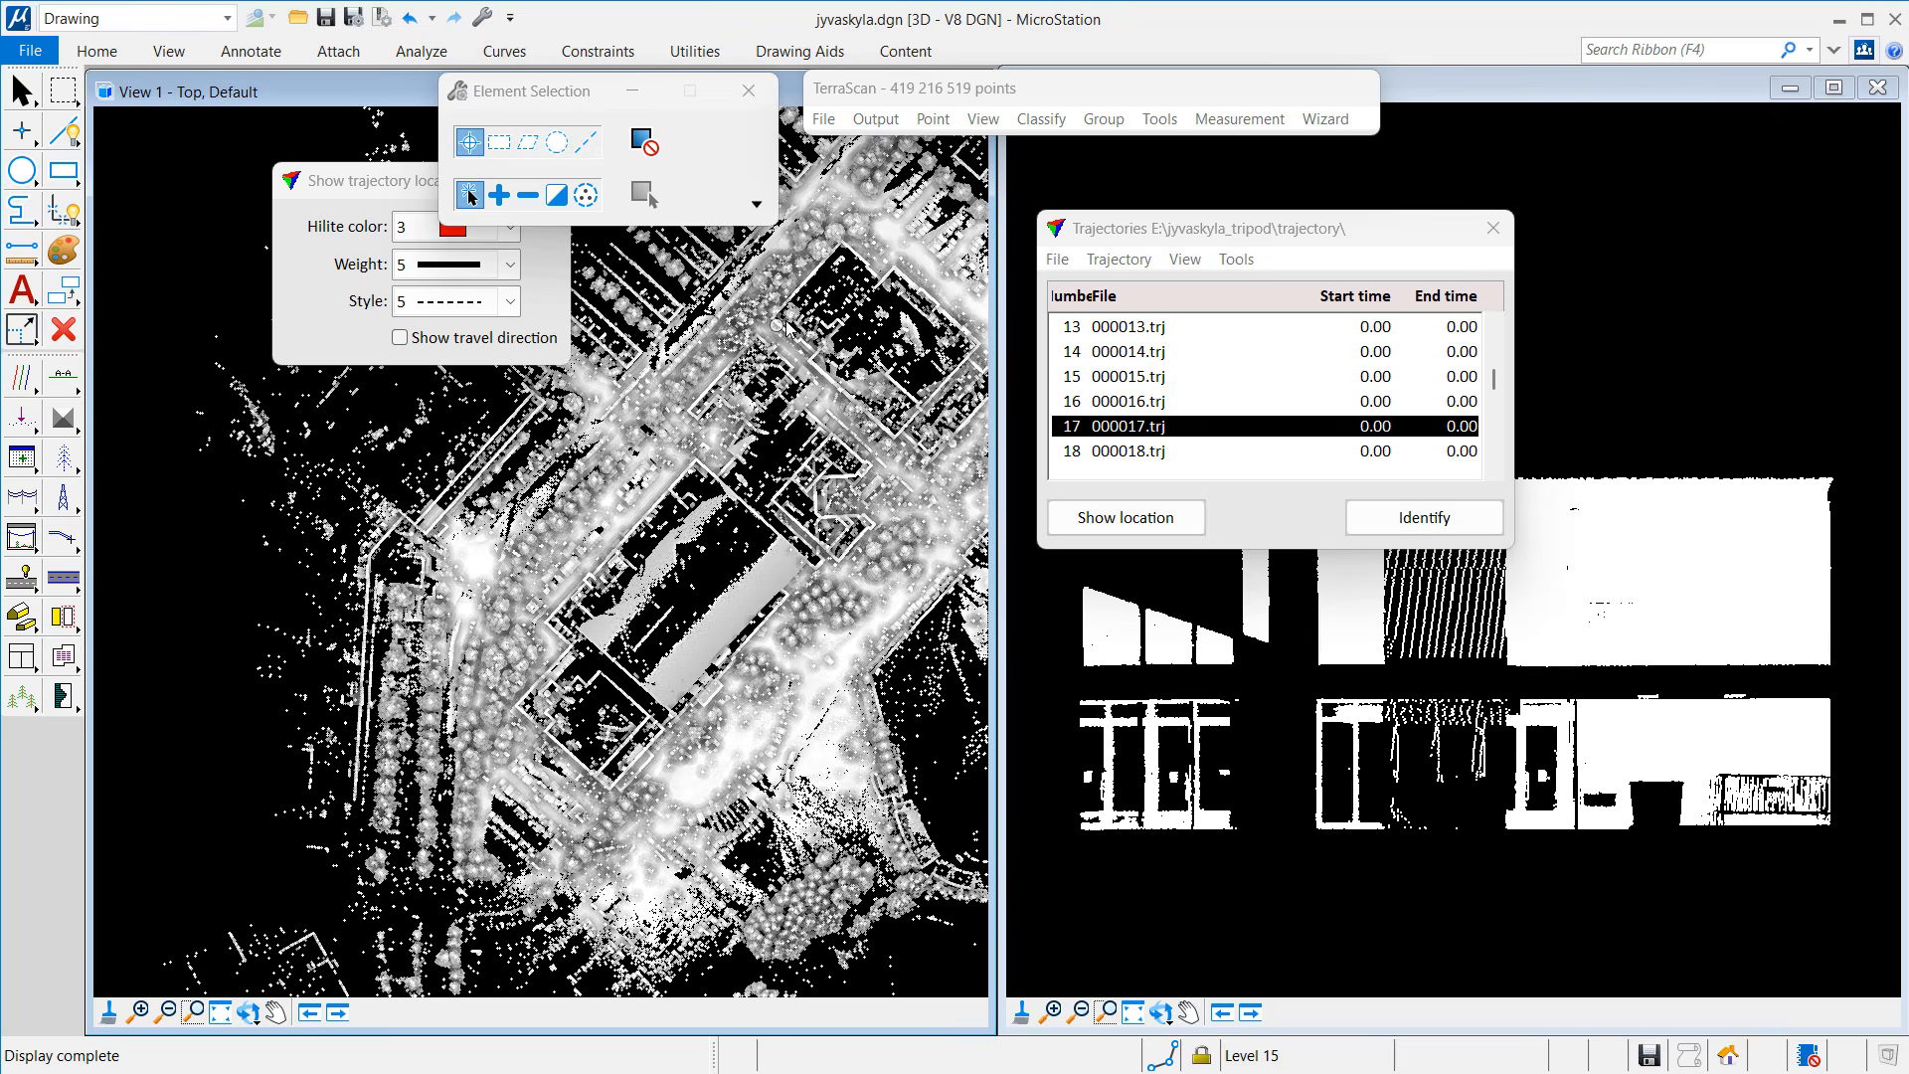
# Step: Close Trajectories and classify points beyond the 10–9999 m range into class 7 - Low point
pyautogui.click(1493, 228)
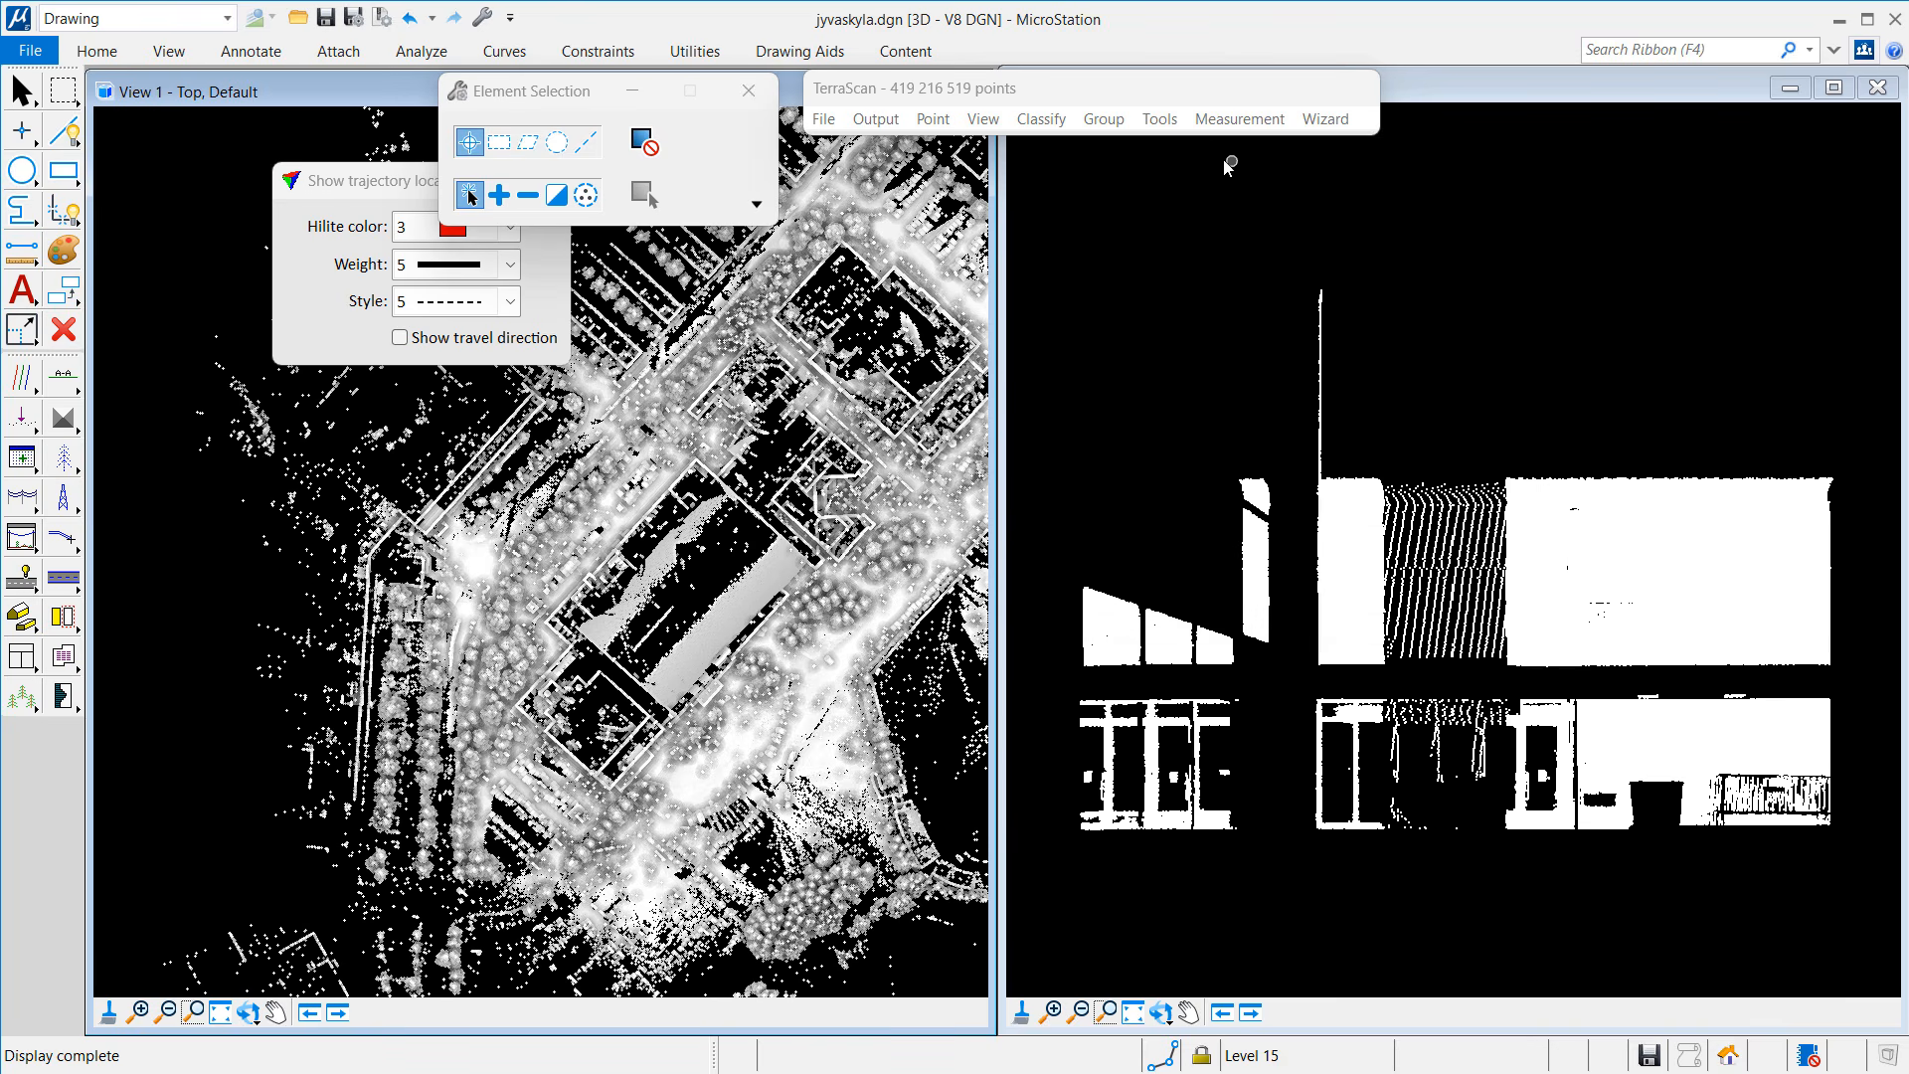
pyautogui.click(1044, 120)
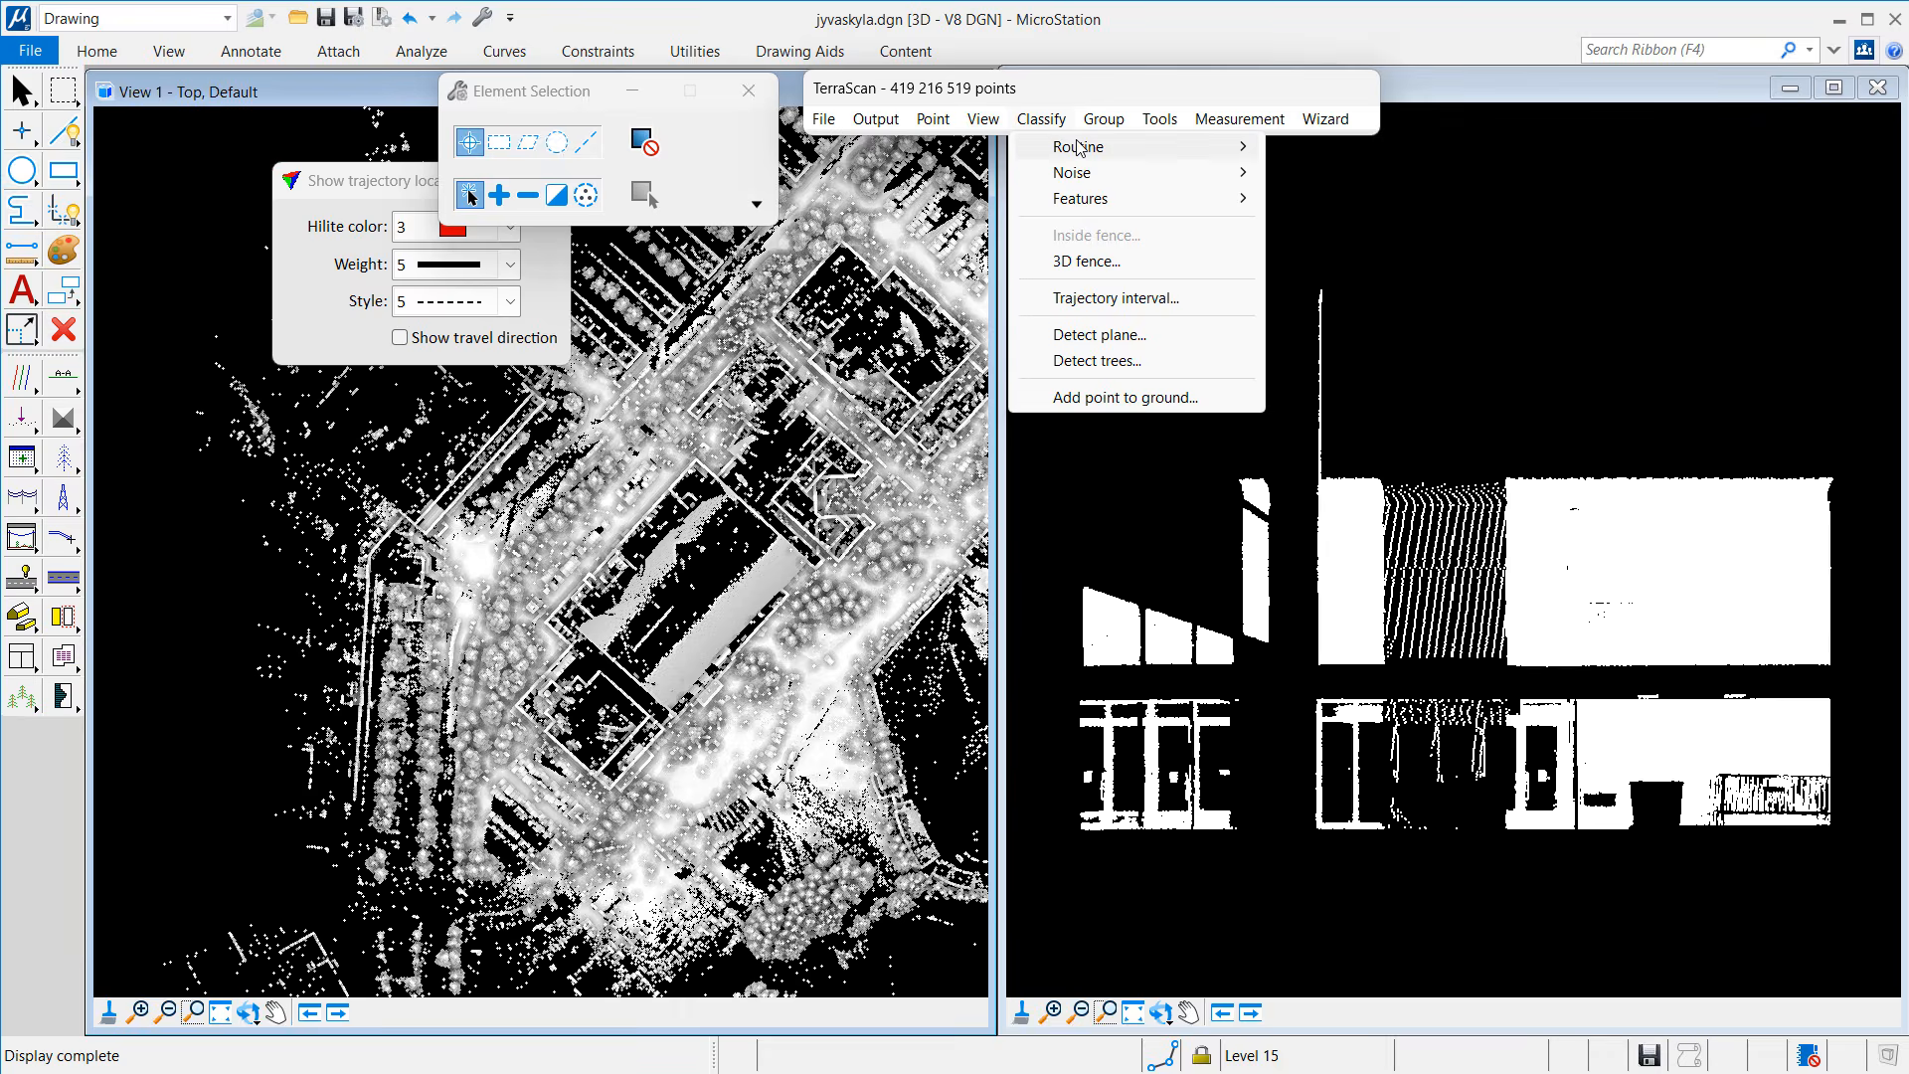
pyautogui.moveTo(1091, 150)
pyautogui.click(1339, 748)
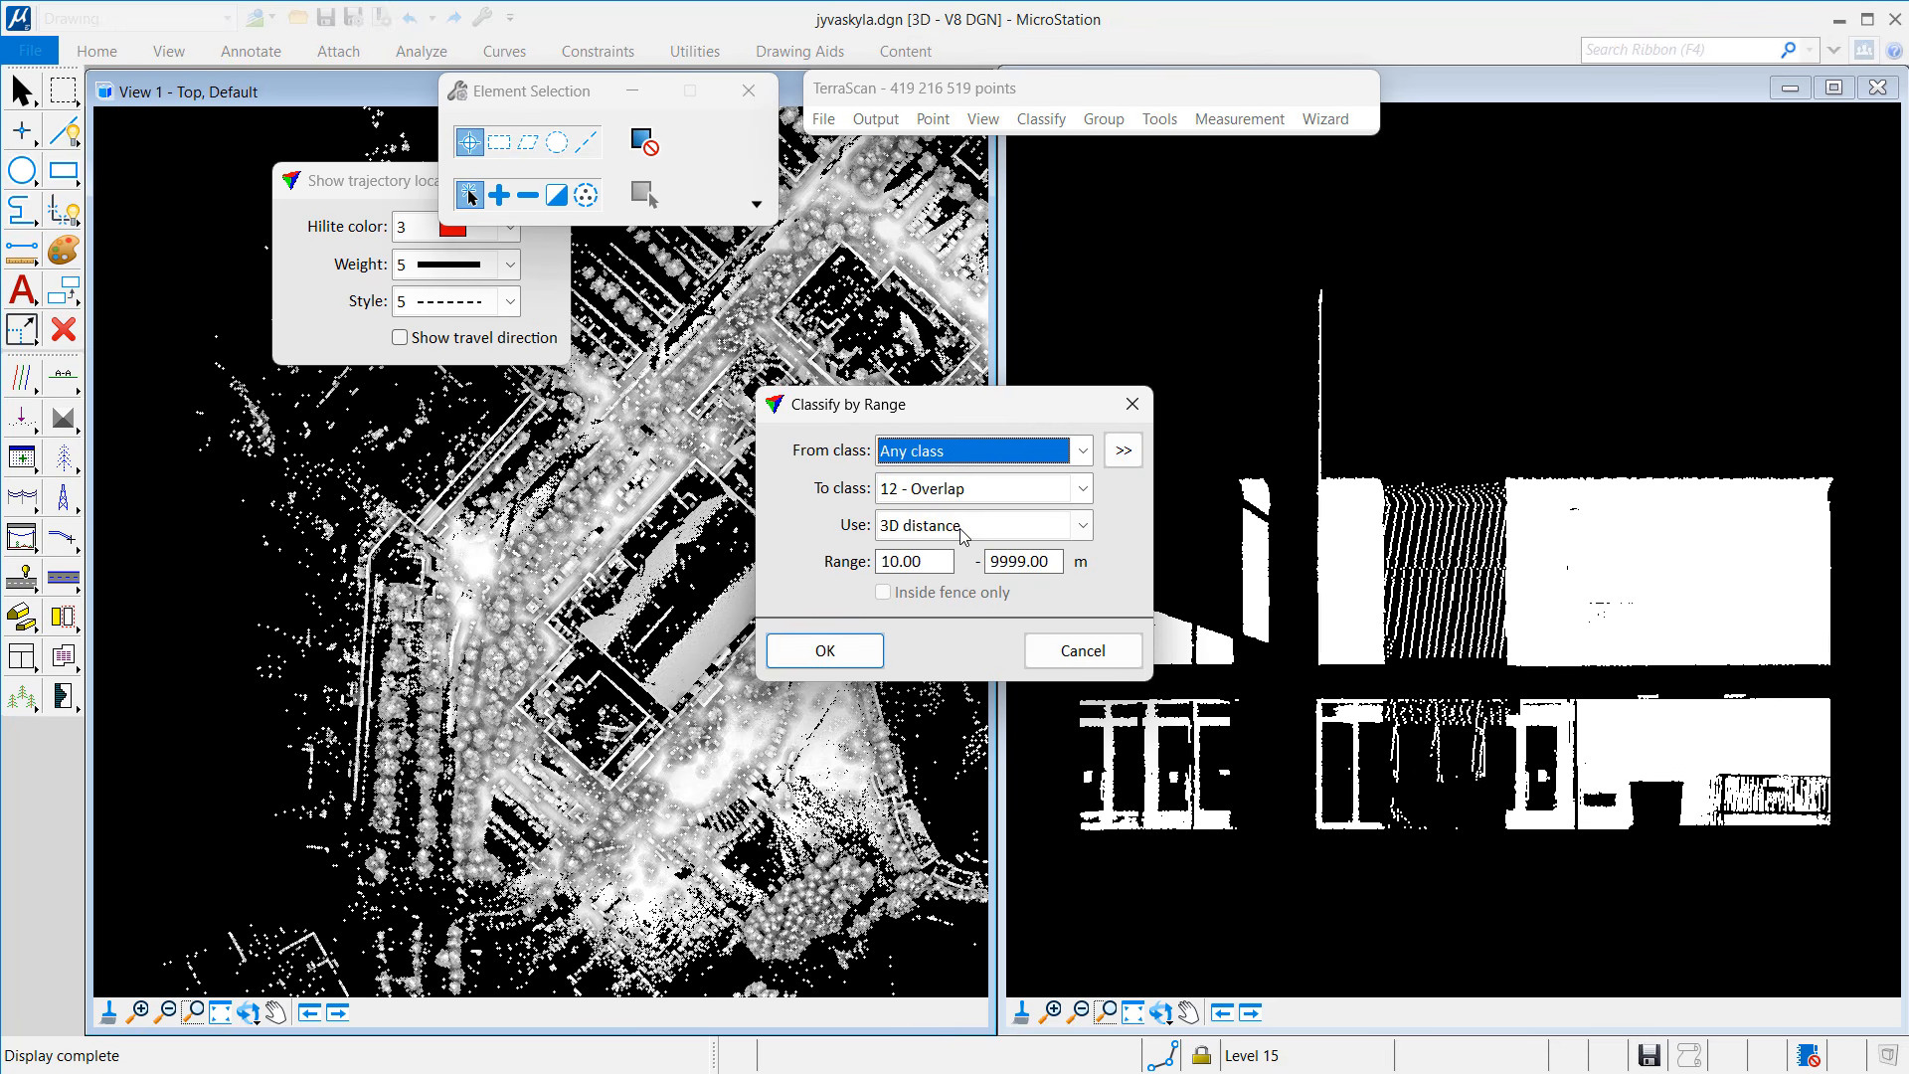
pyautogui.click(940, 491)
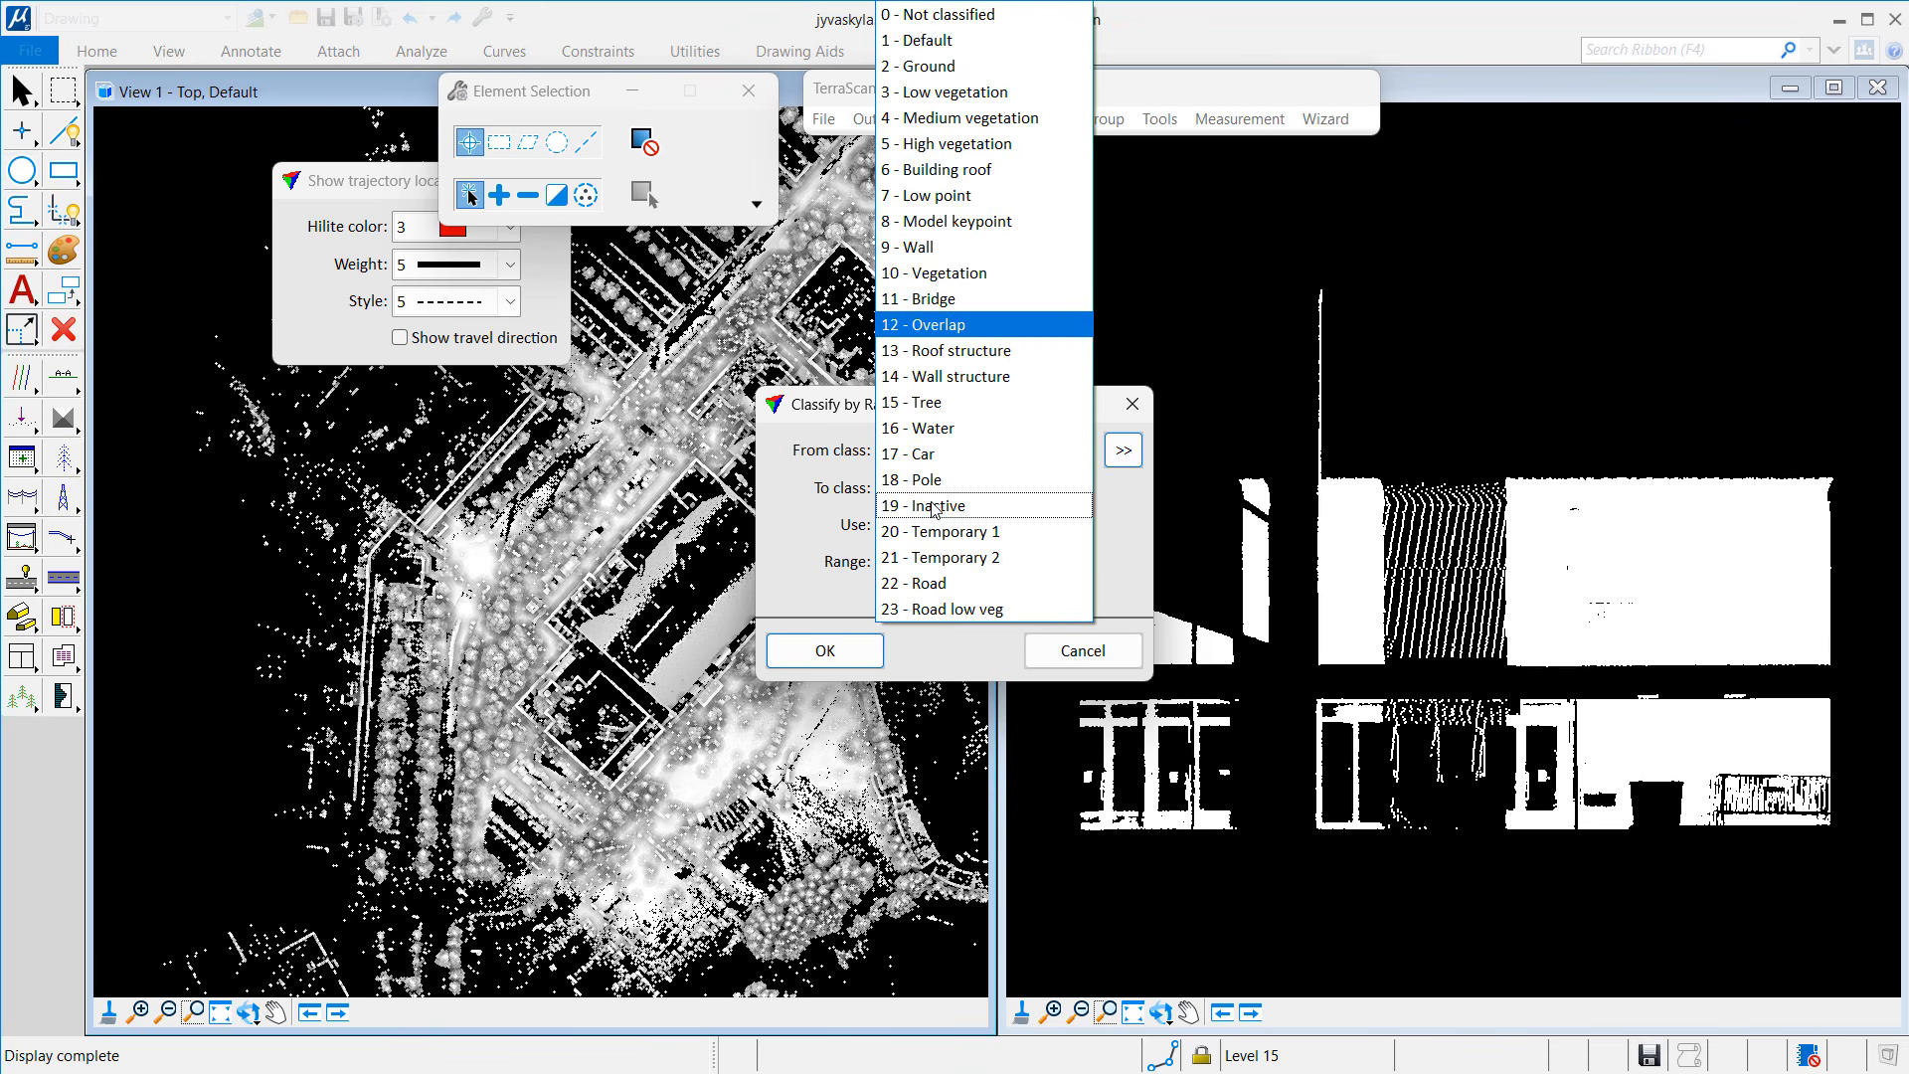
pyautogui.click(932, 196)
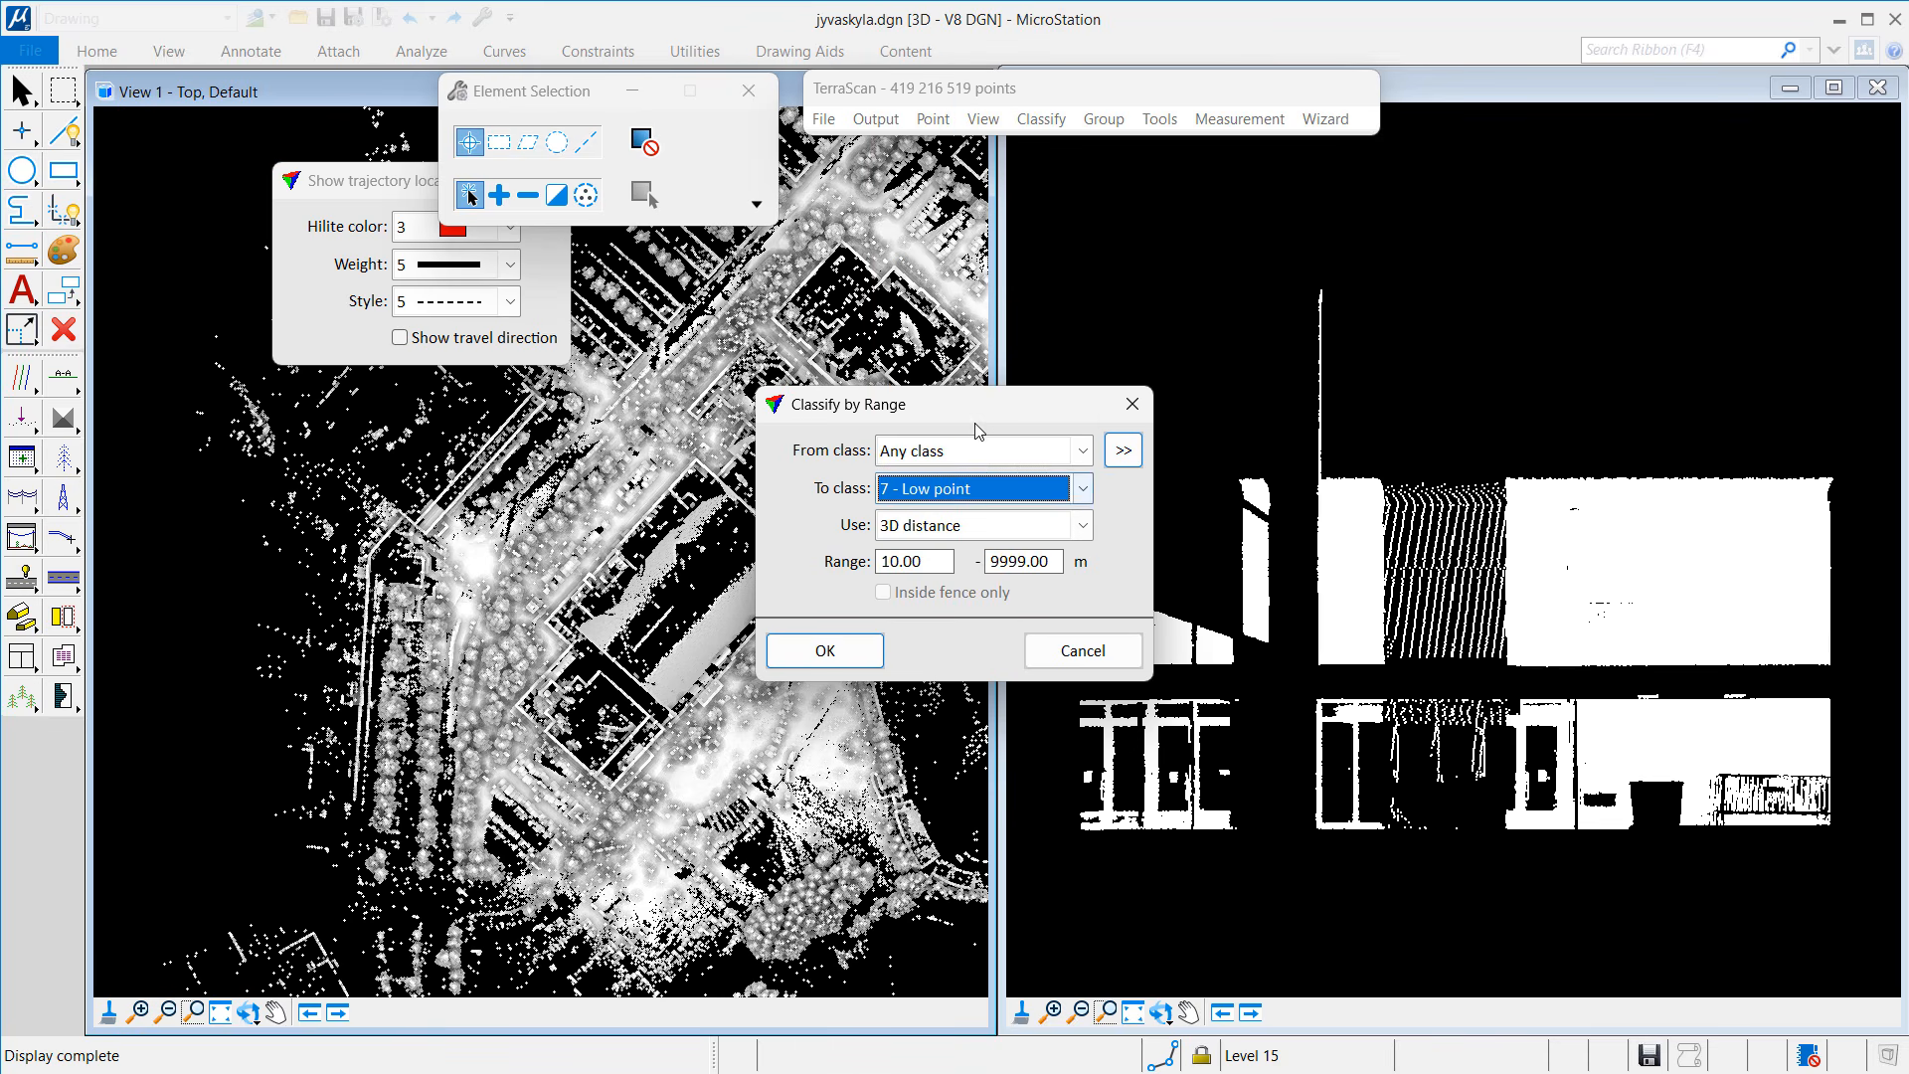
pyautogui.click(893, 560)
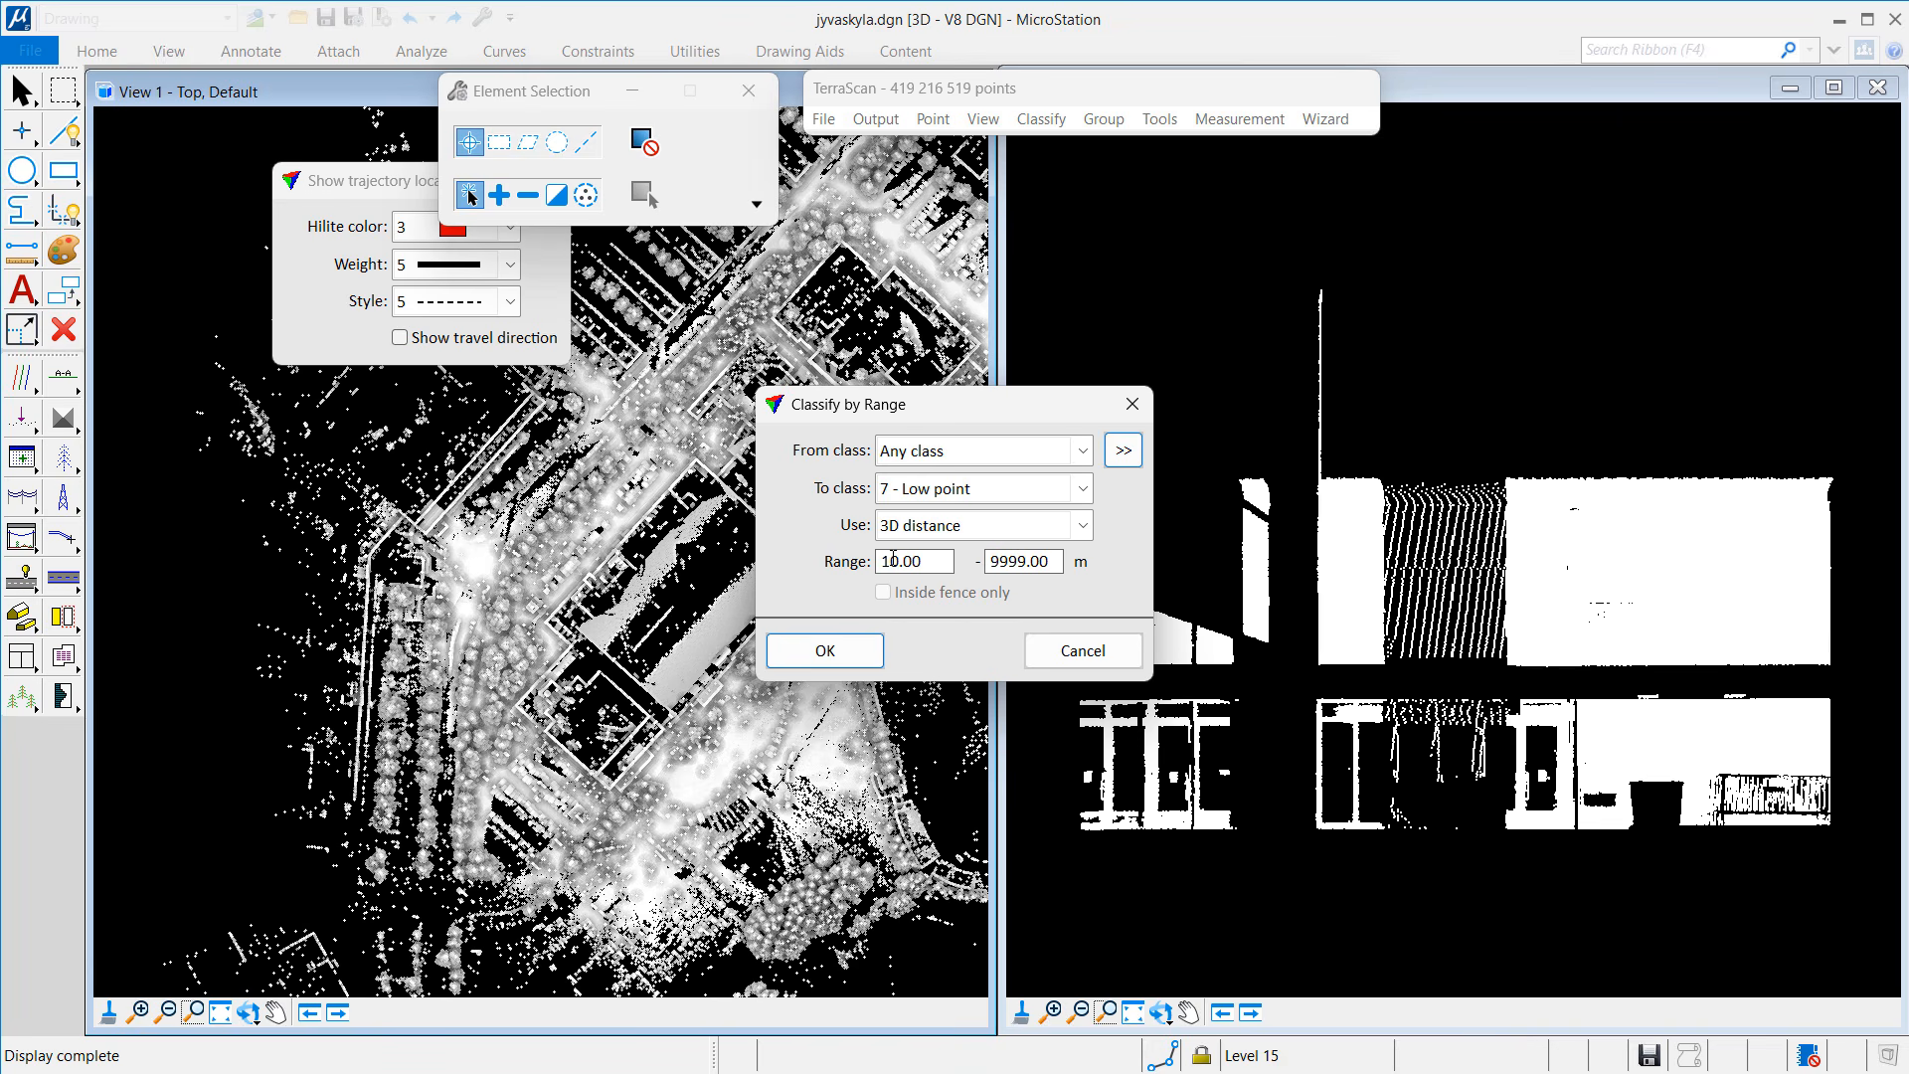
pyautogui.write('0')
pyautogui.press('Tab')
pyautogui.click(874, 656)
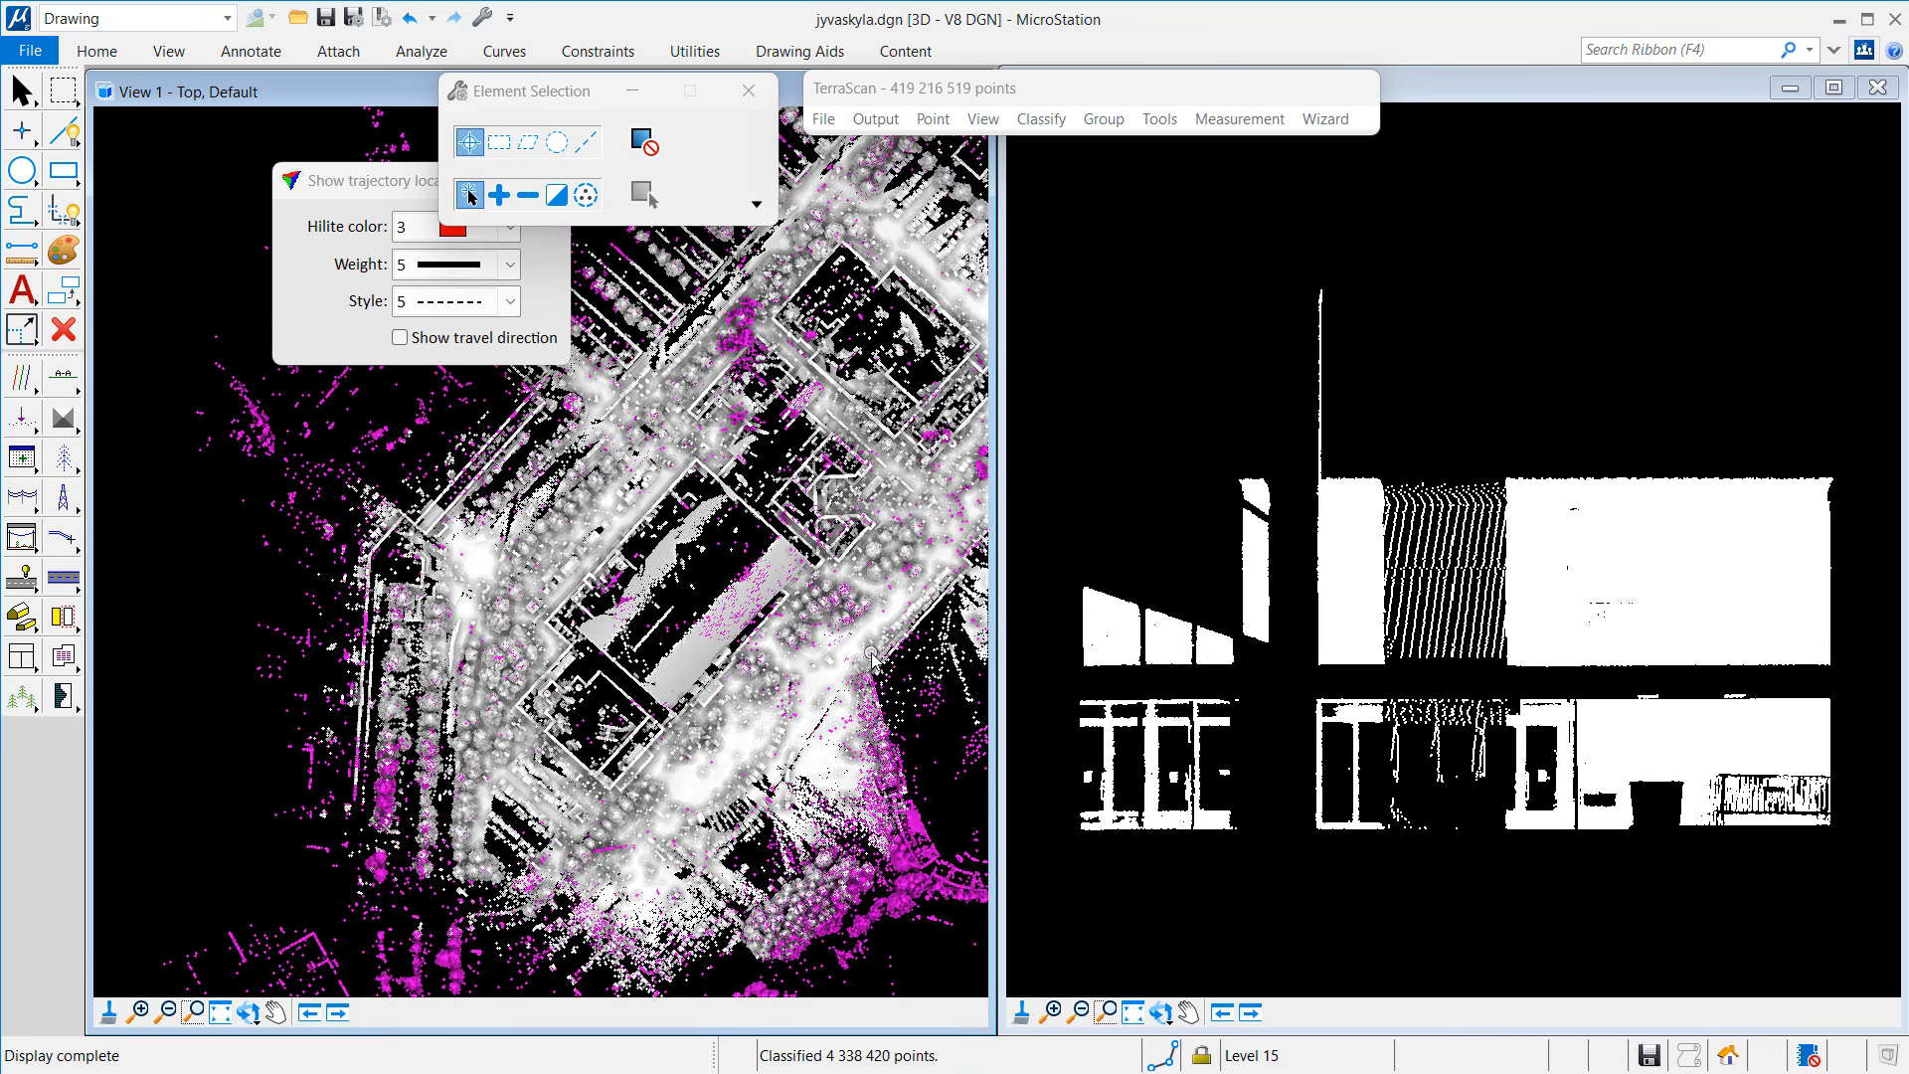
# Step: Delete all points in class 7 Low point using Delete By point class
pyautogui.click(942, 118)
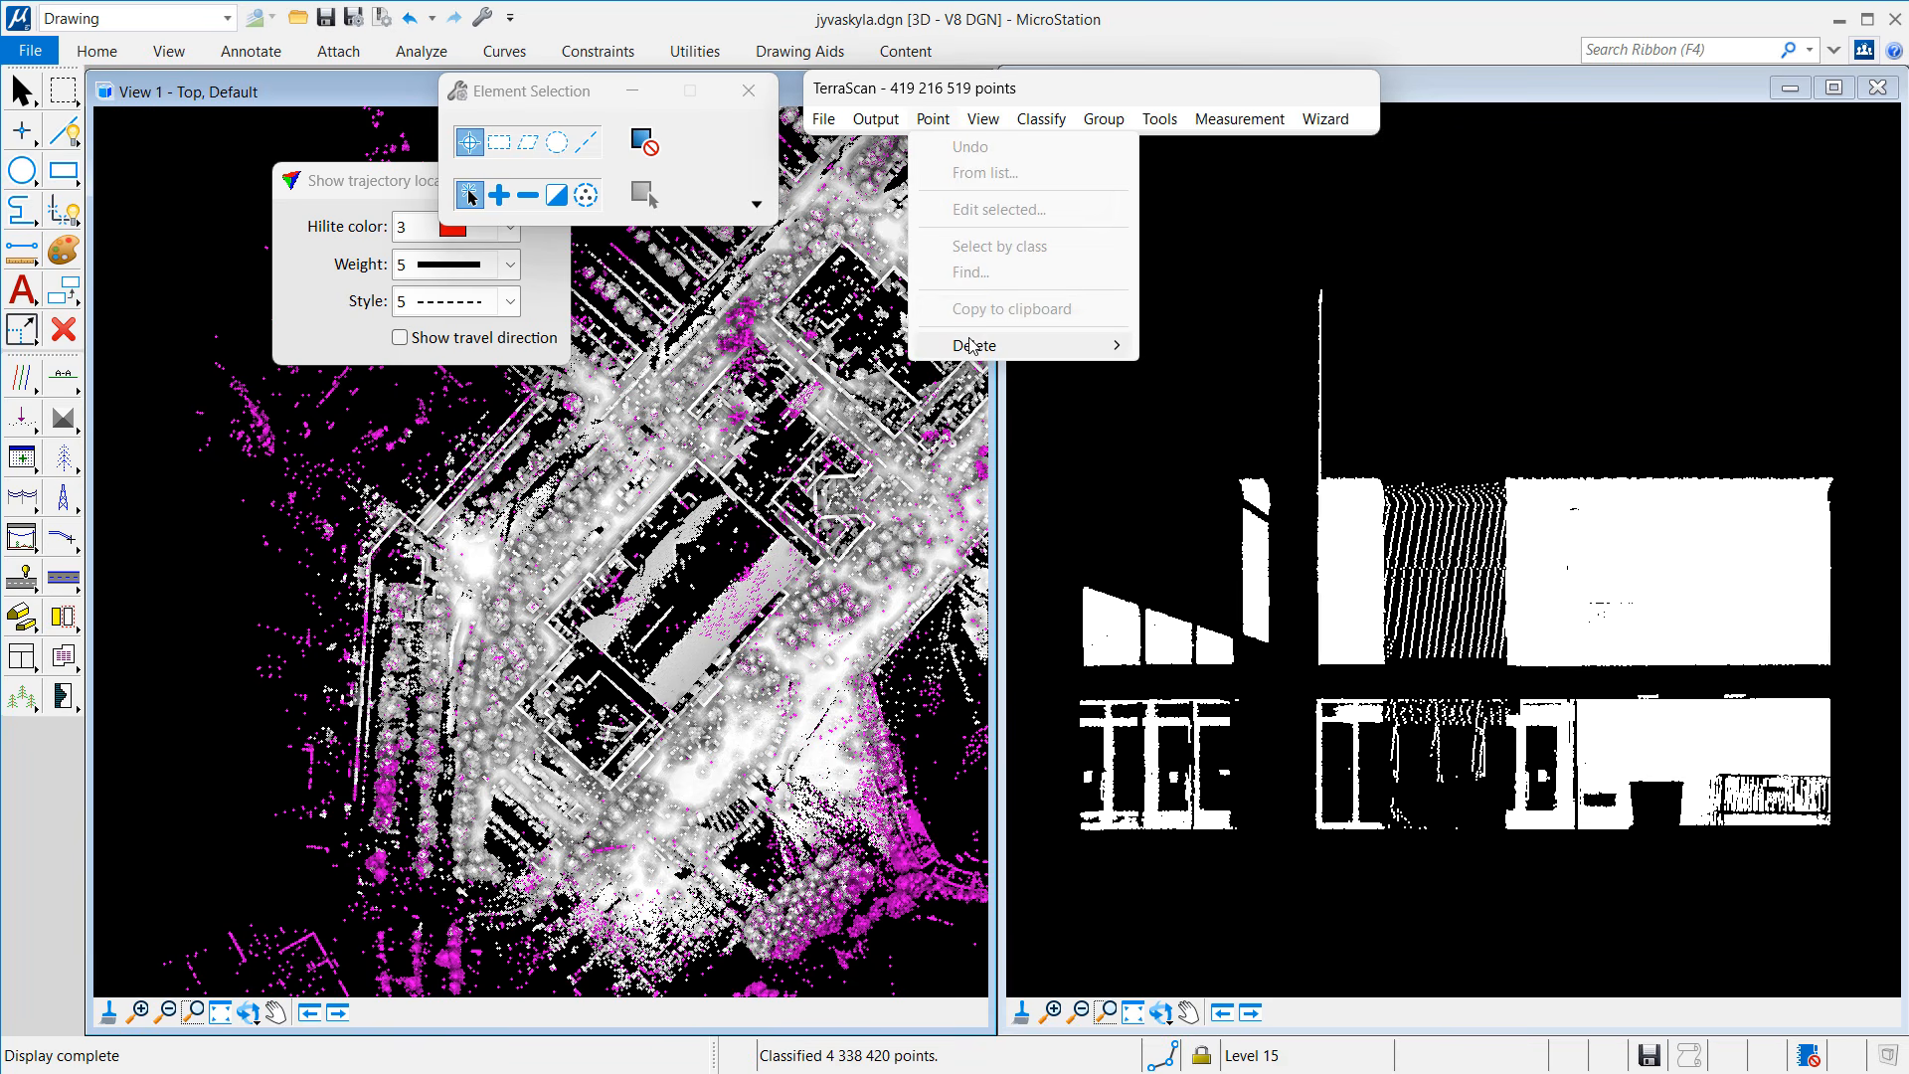
pyautogui.moveTo(973, 346)
pyautogui.click(1233, 370)
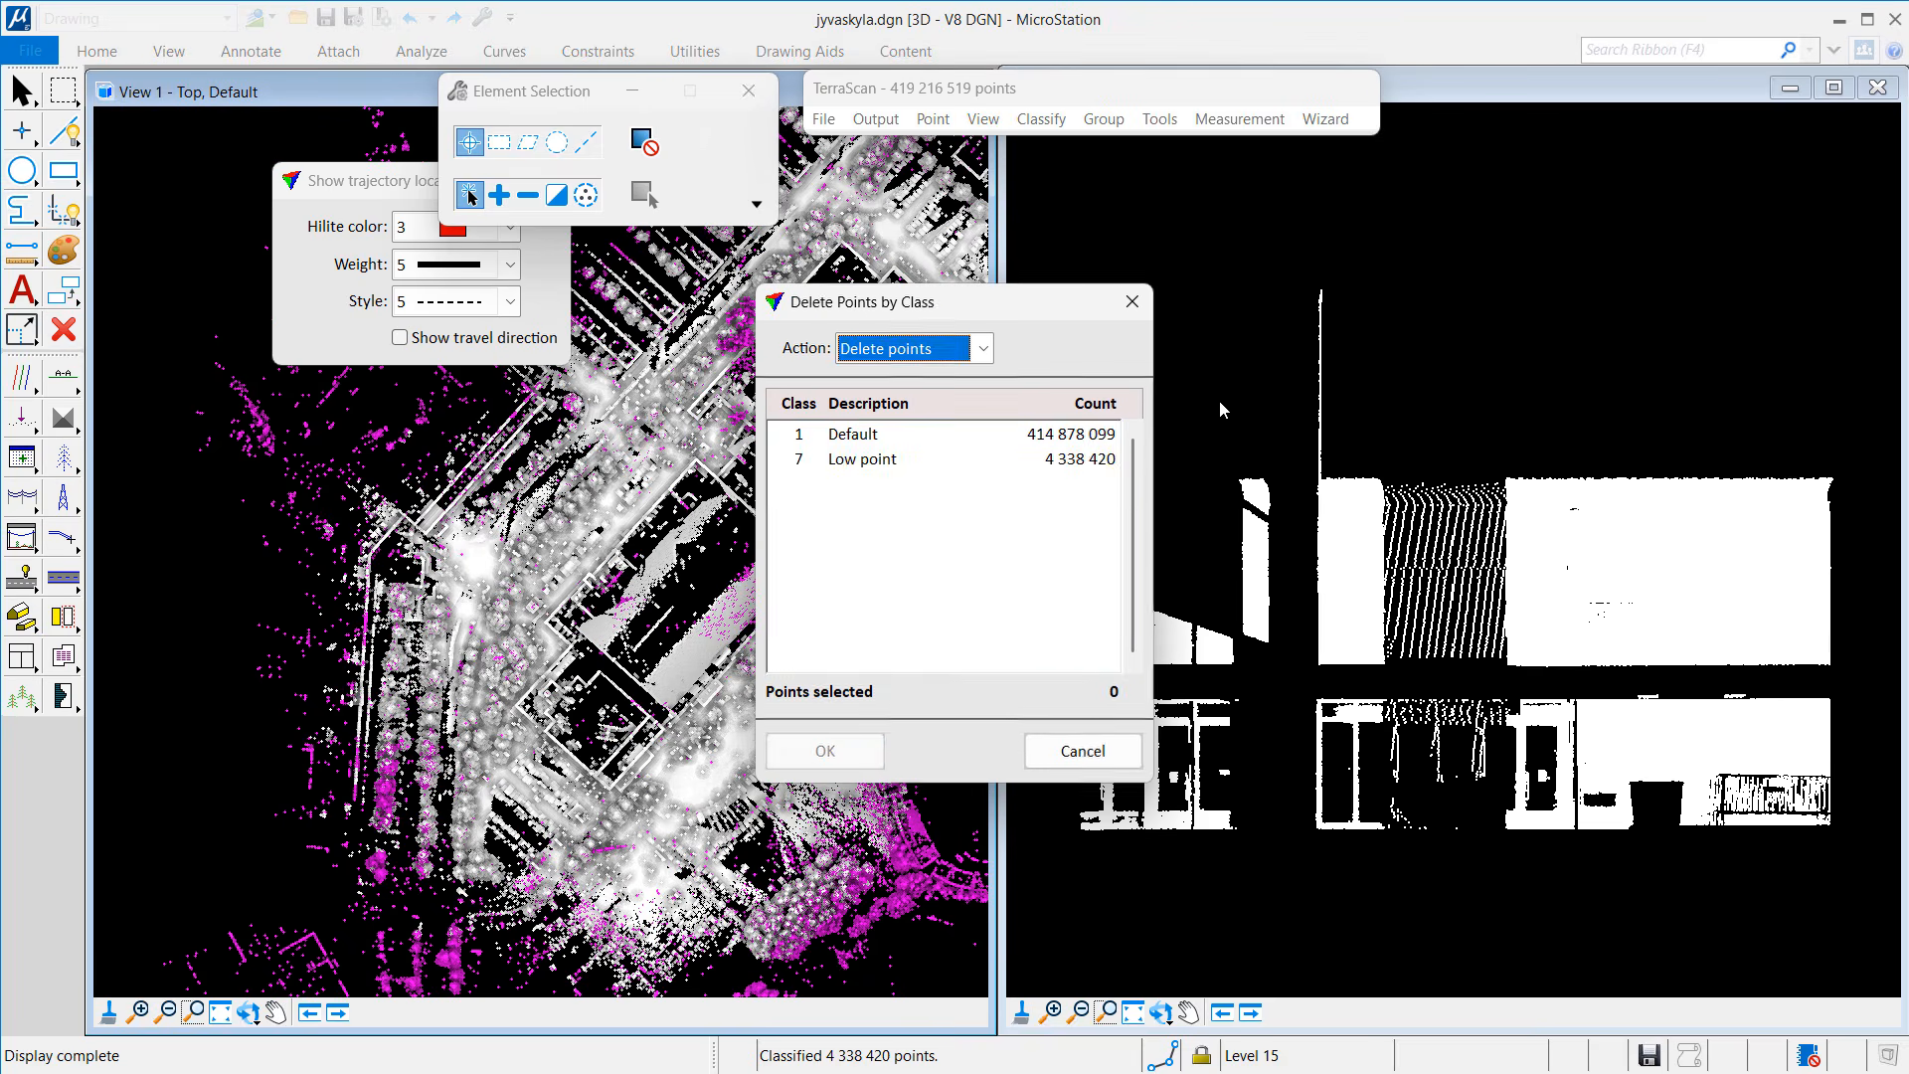
pyautogui.click(895, 460)
pyautogui.click(845, 752)
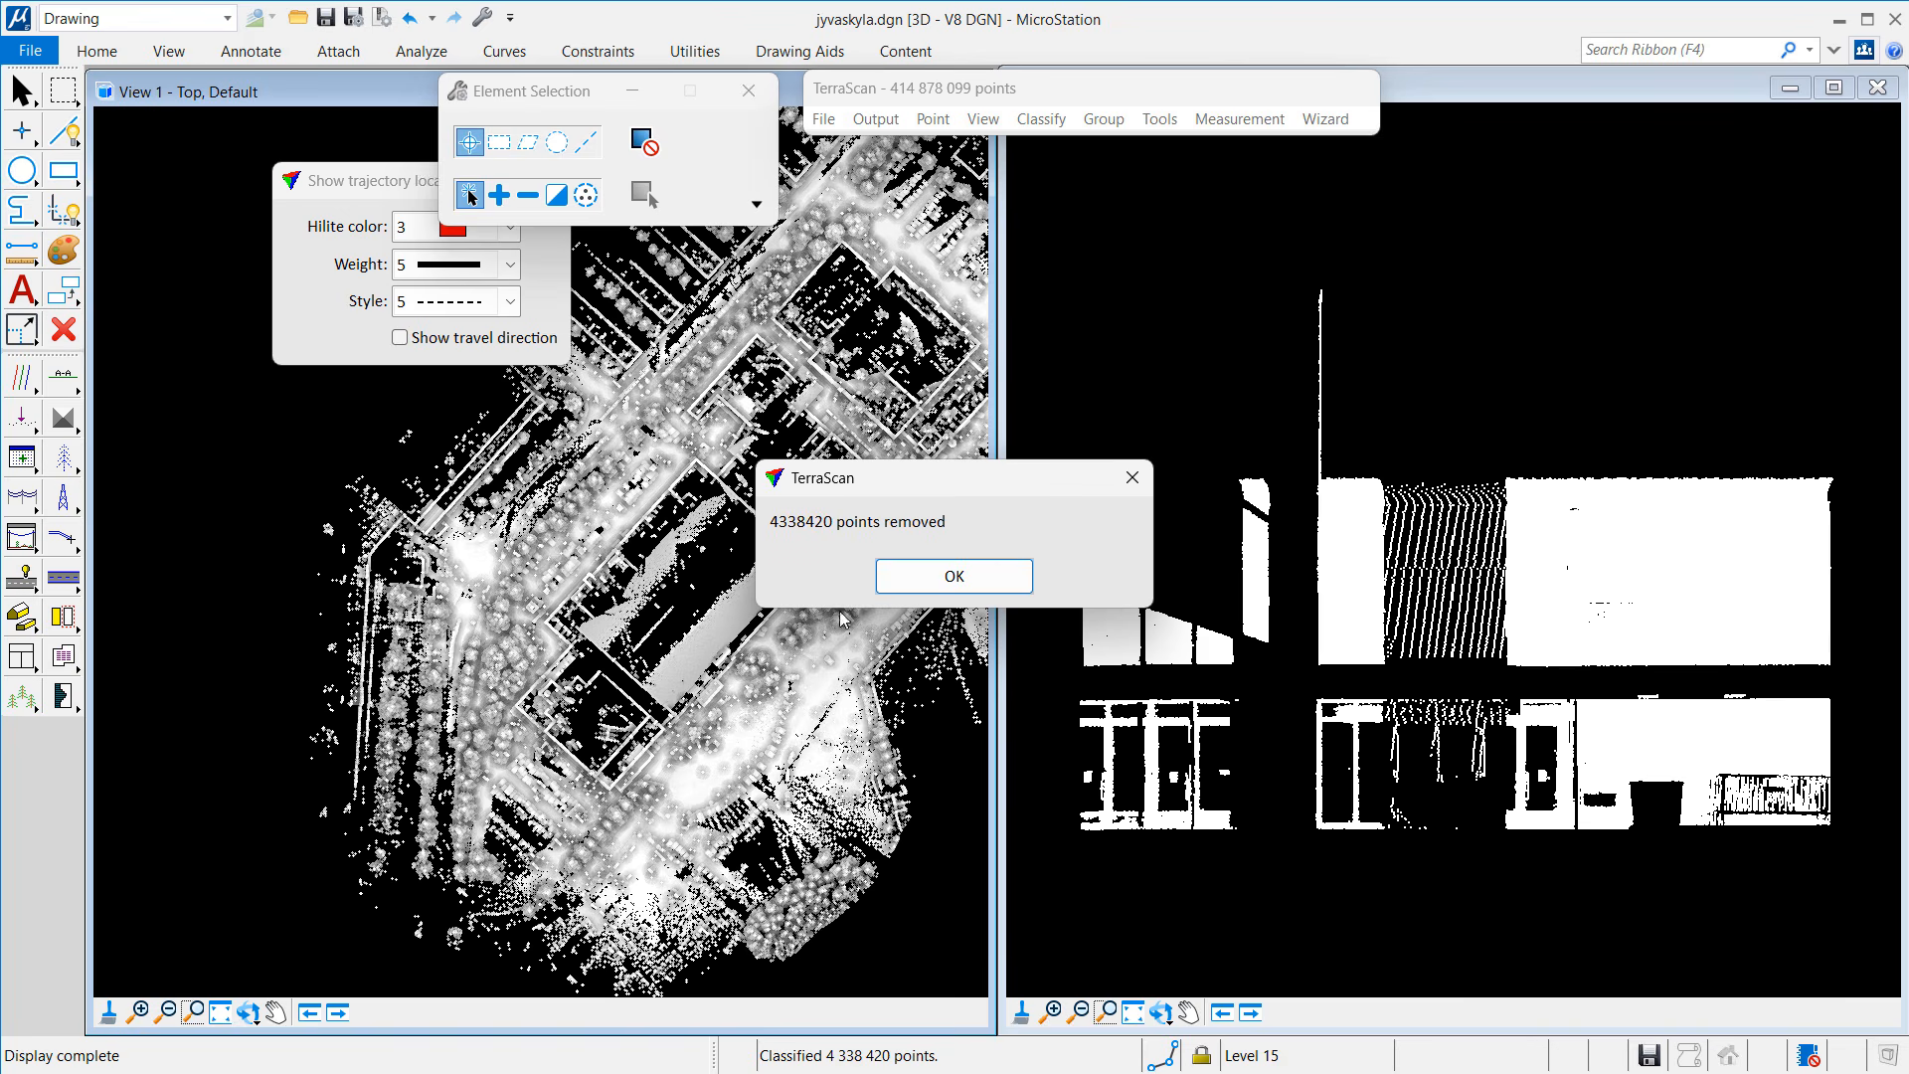
pyautogui.click(921, 584)
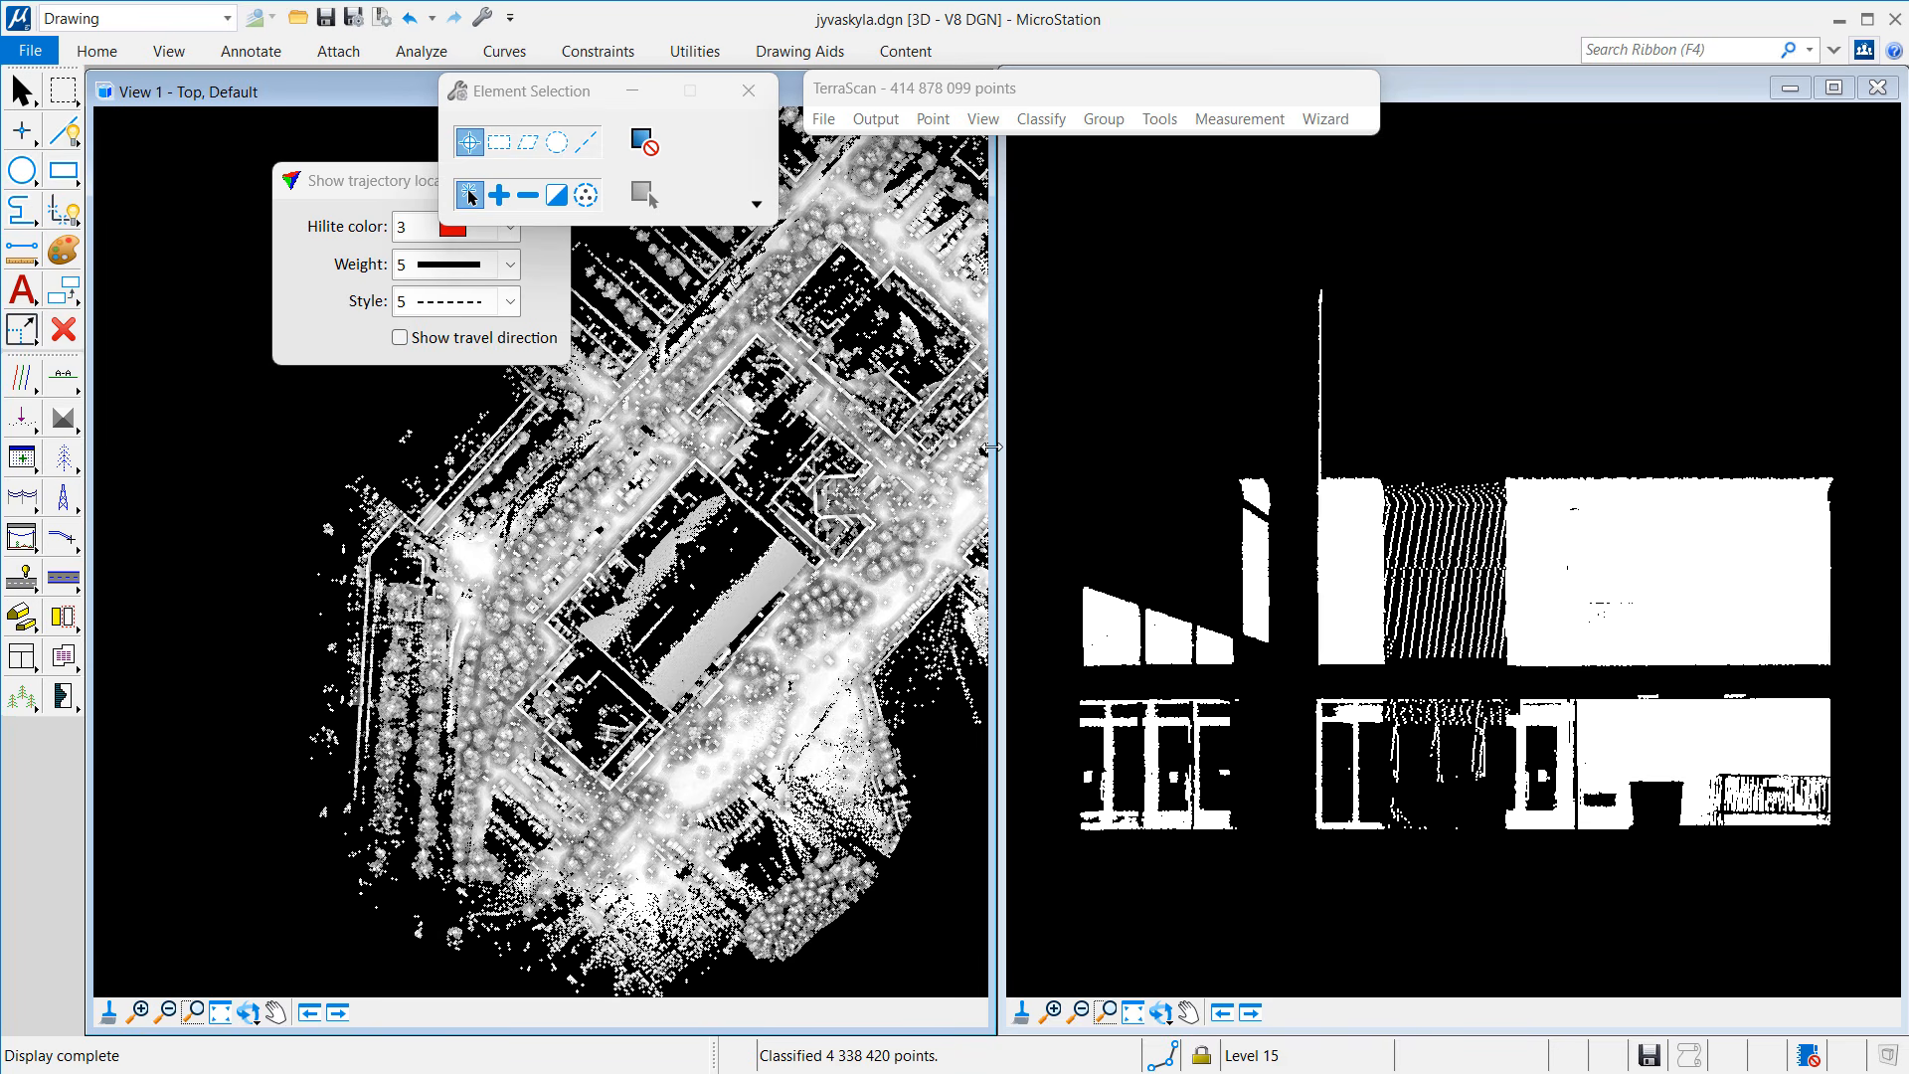
# Step: Draw a vertical section across the building and display it in View 2
pyautogui.click(63, 375)
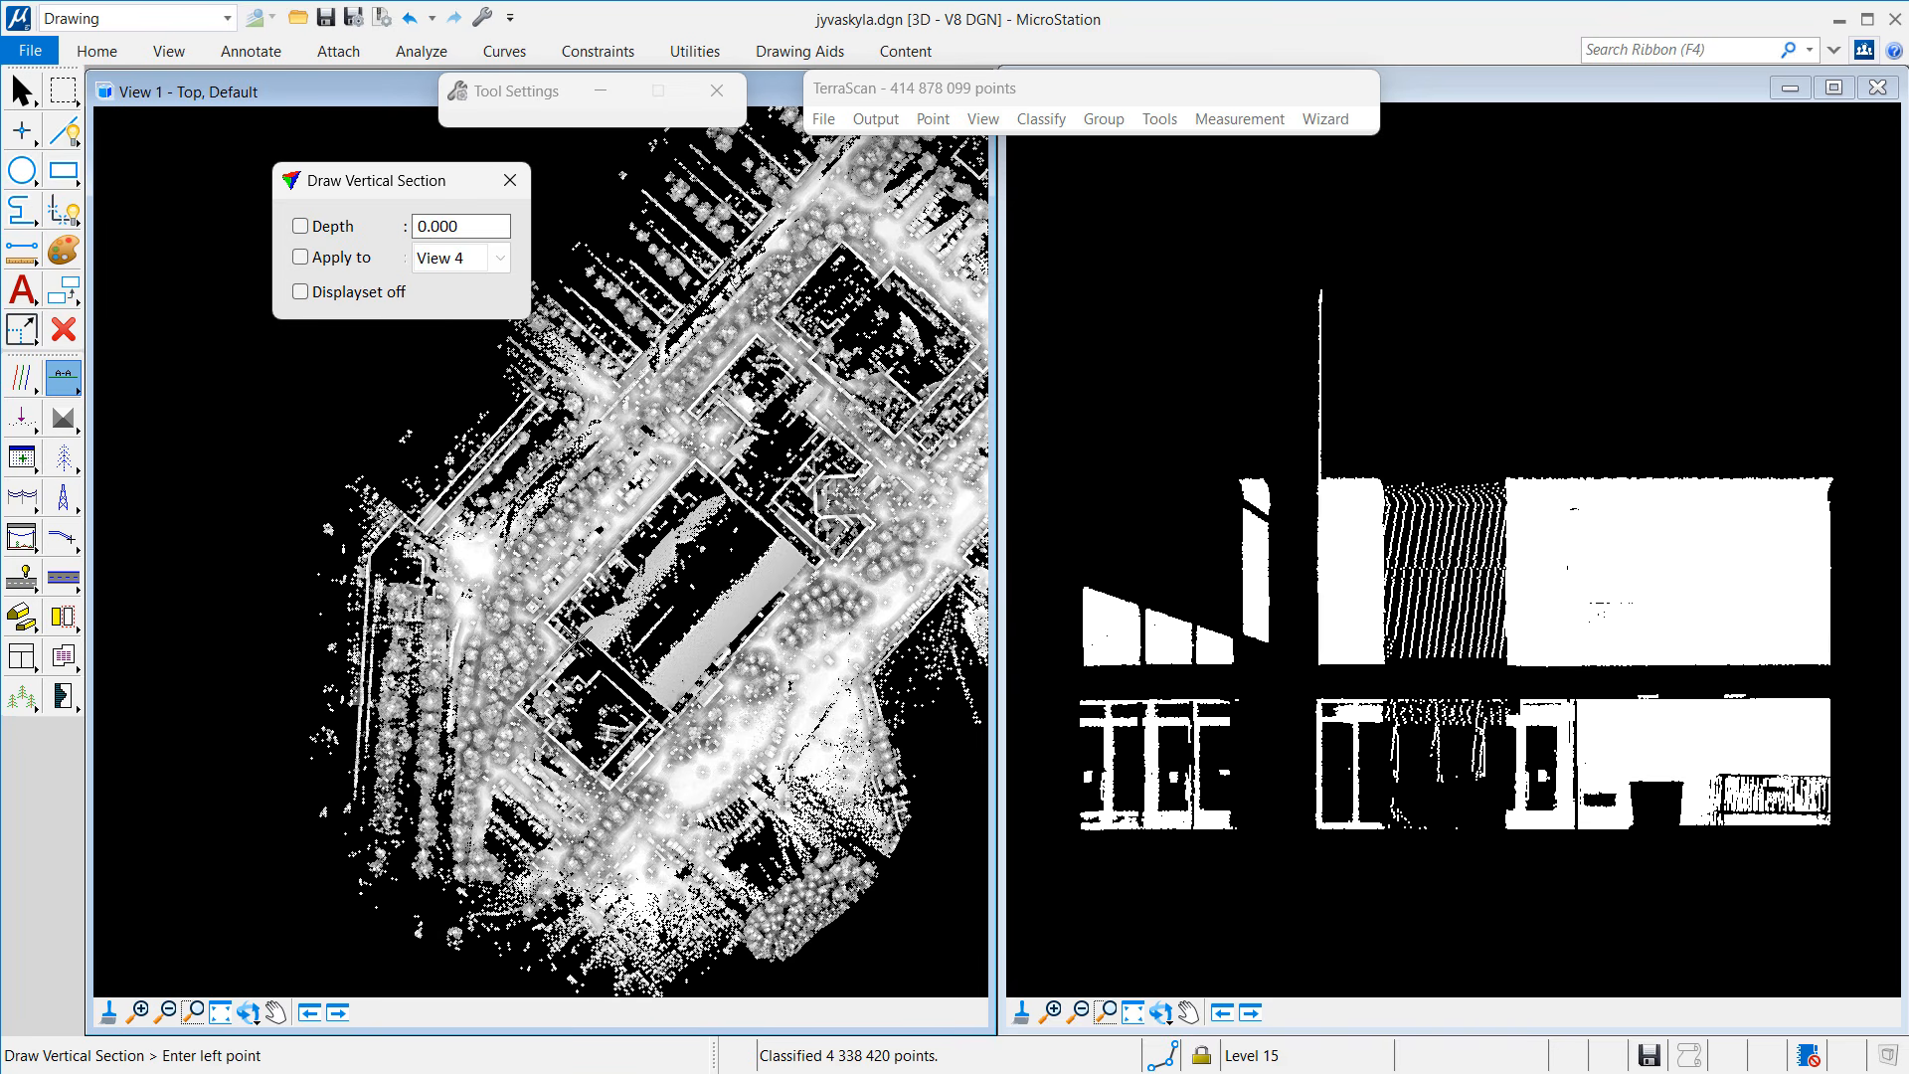
pyautogui.click(576, 642)
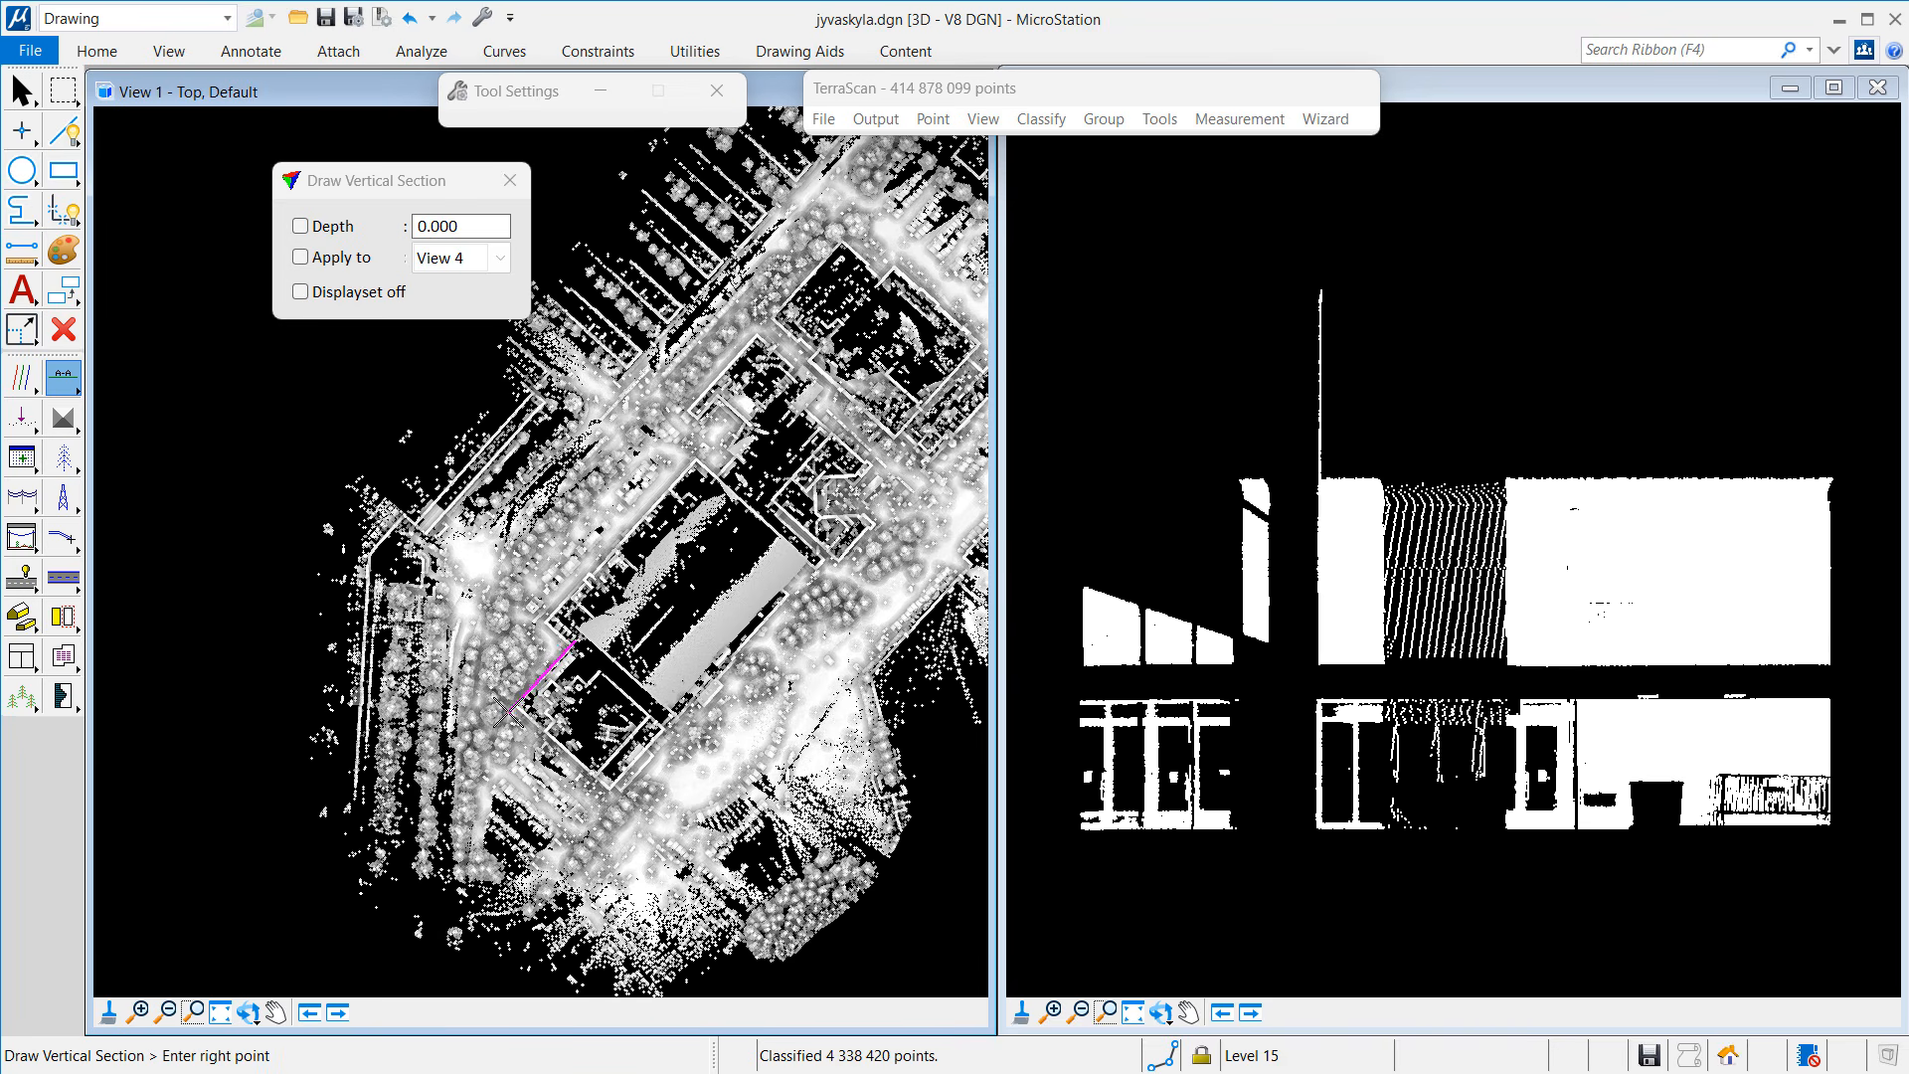
pyautogui.click(508, 708)
pyautogui.click(502, 708)
pyautogui.click(1236, 609)
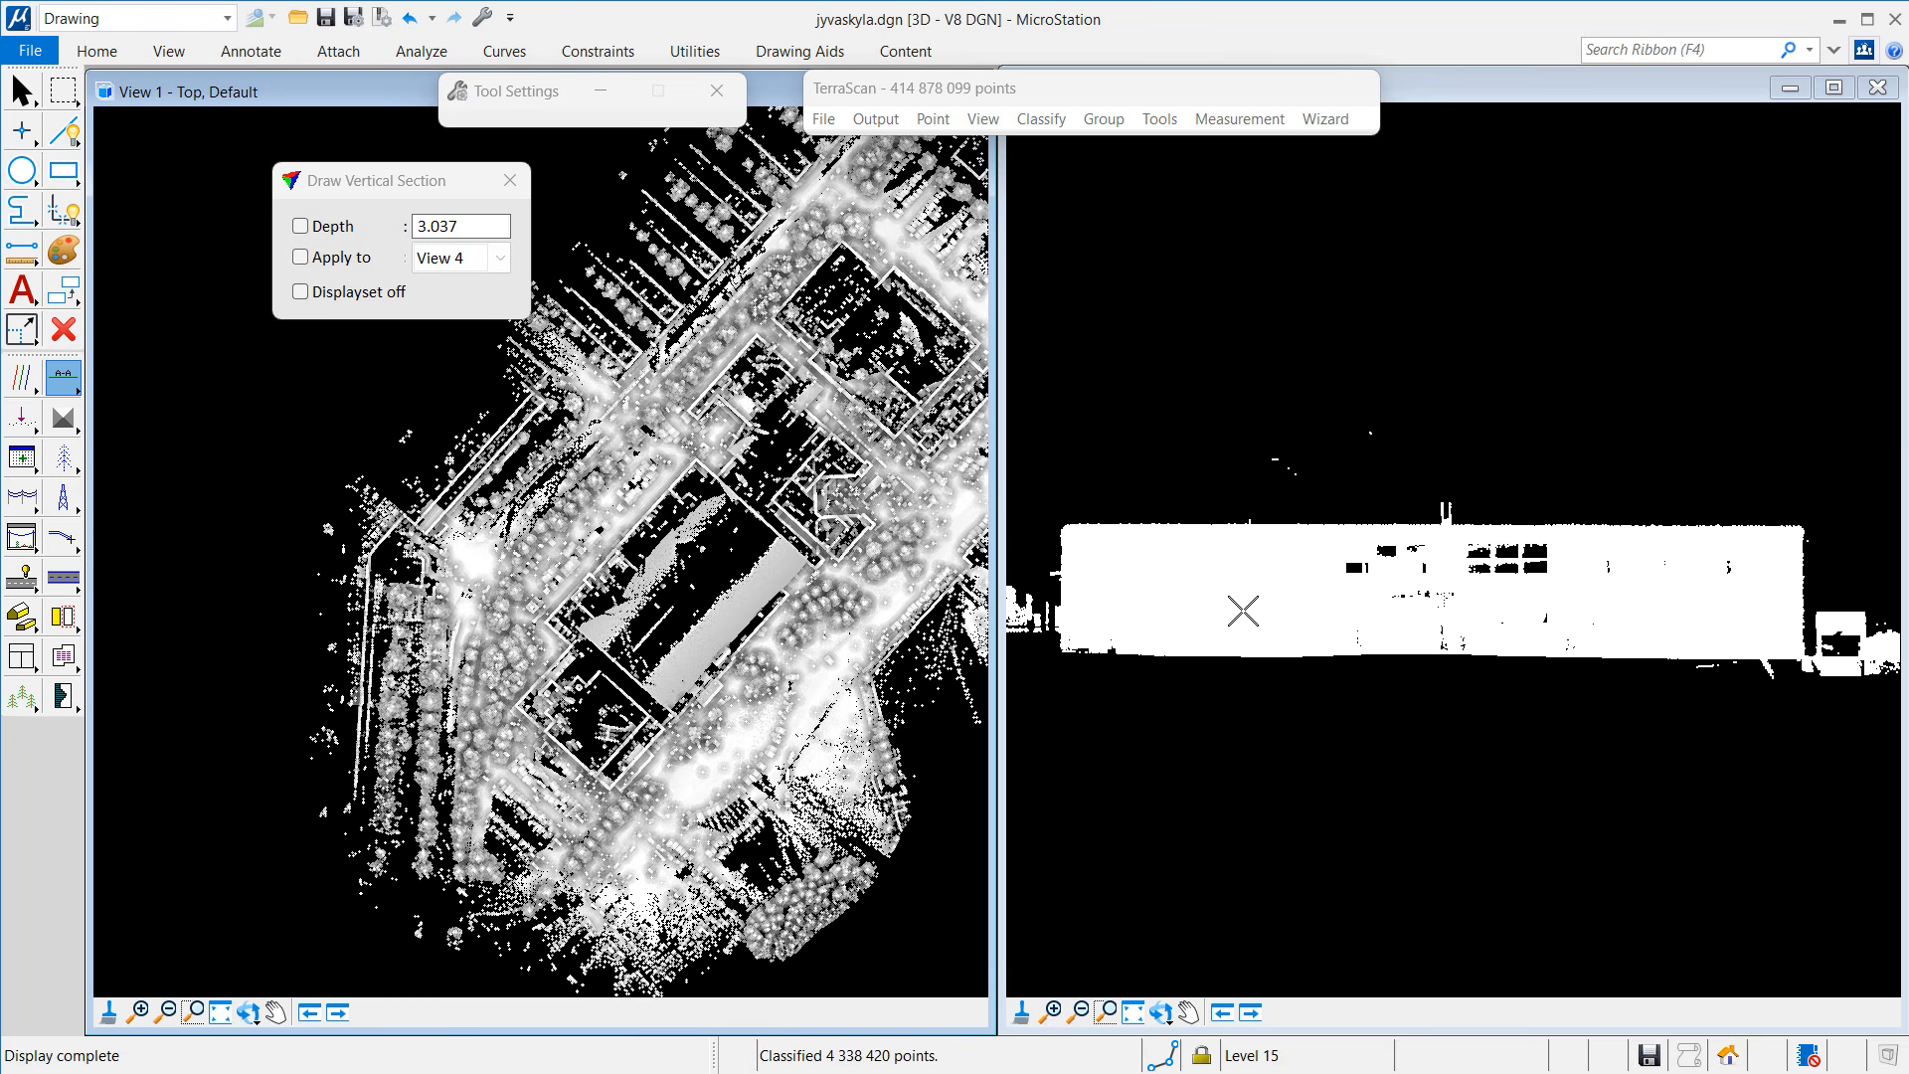
# Step: Colour View 2 by Depth with Occlusion borders and weight 2, then enlarge the view
pyautogui.click(983, 119)
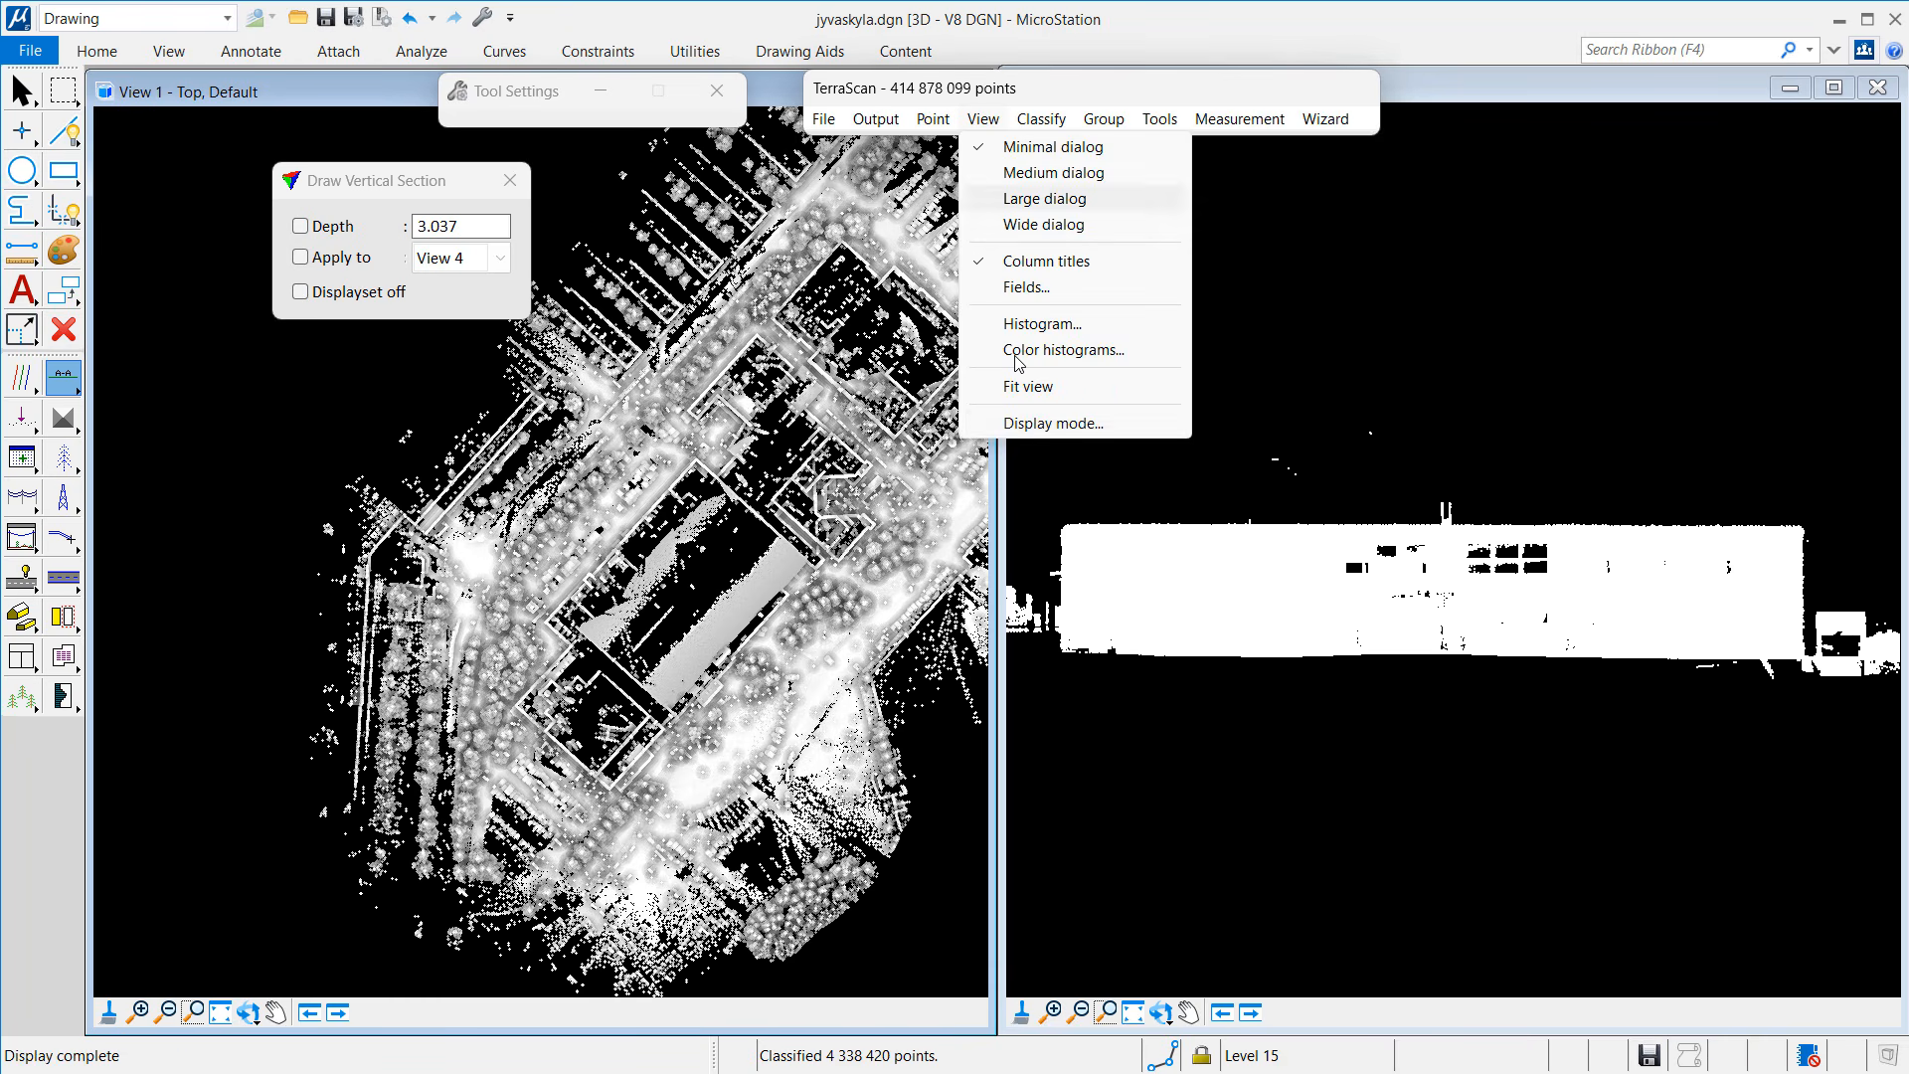
pyautogui.click(1022, 418)
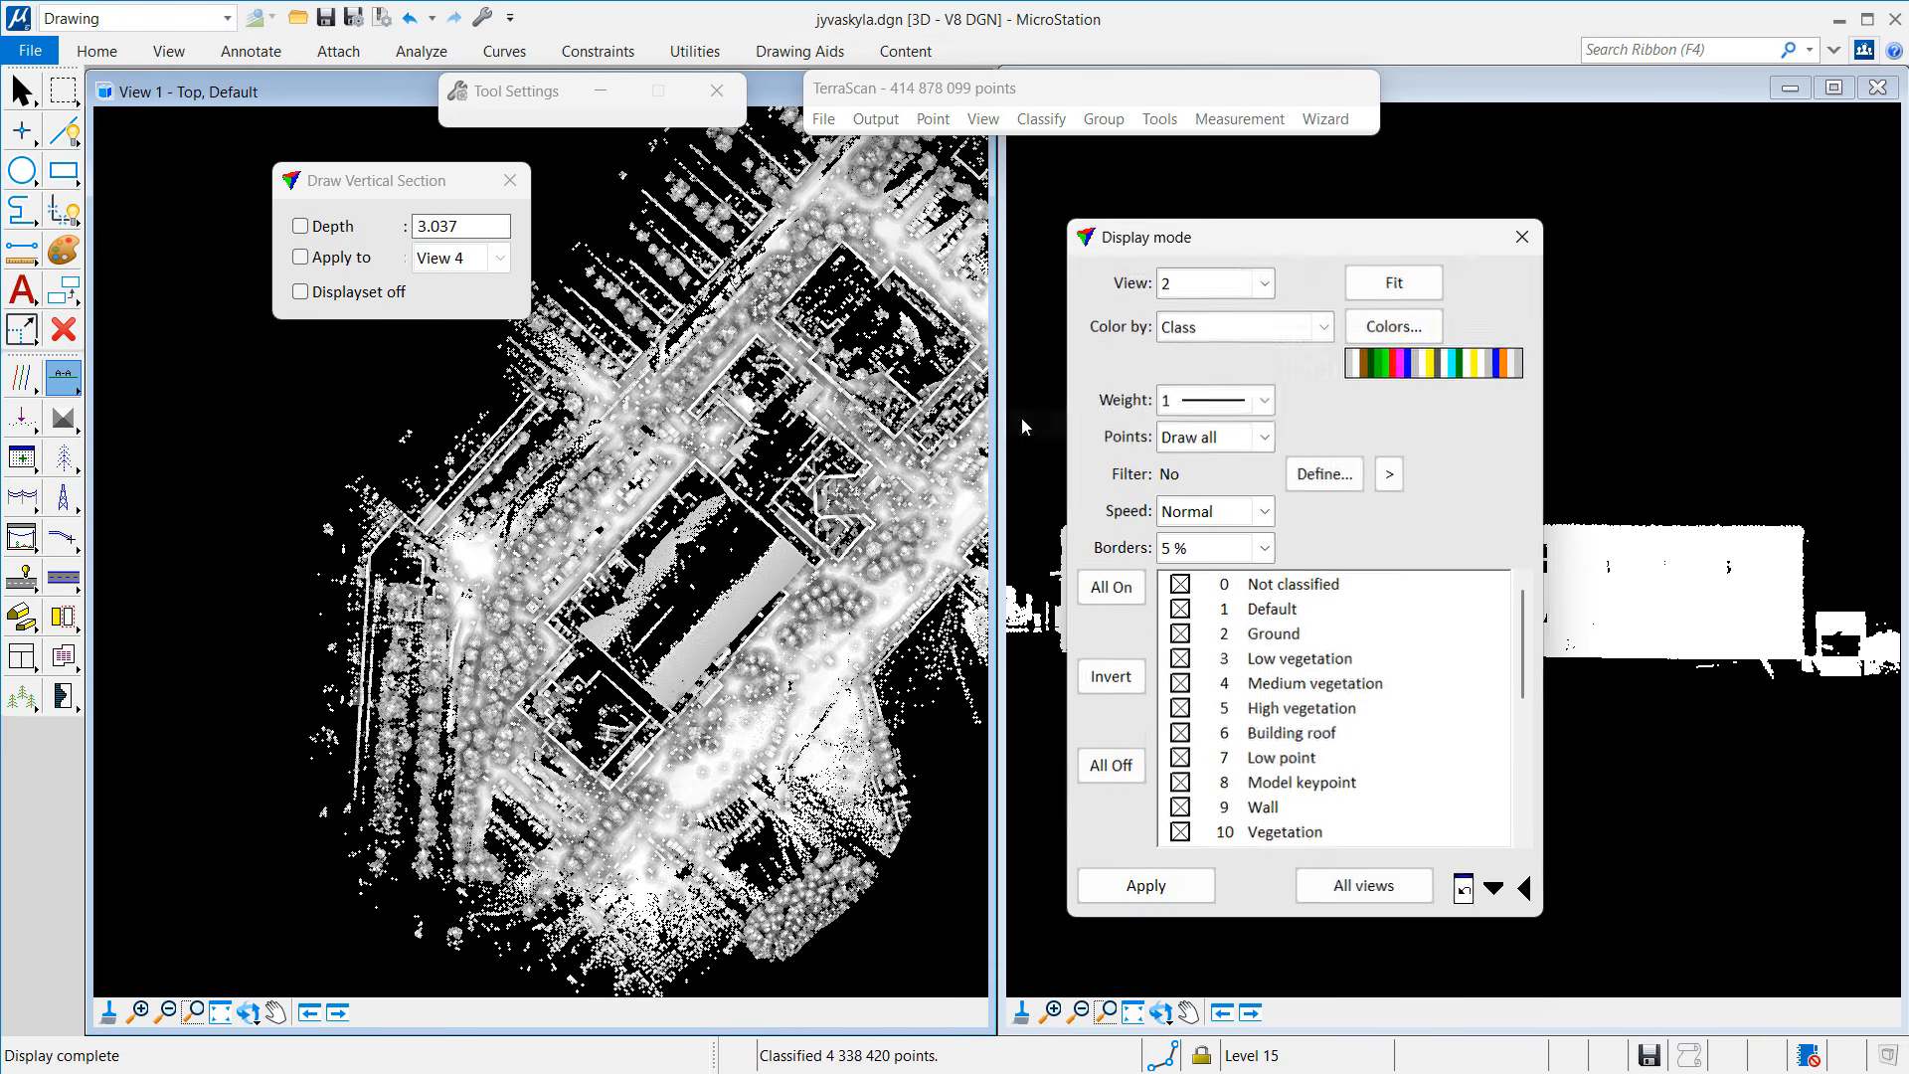
pyautogui.click(1194, 332)
pyautogui.click(1182, 507)
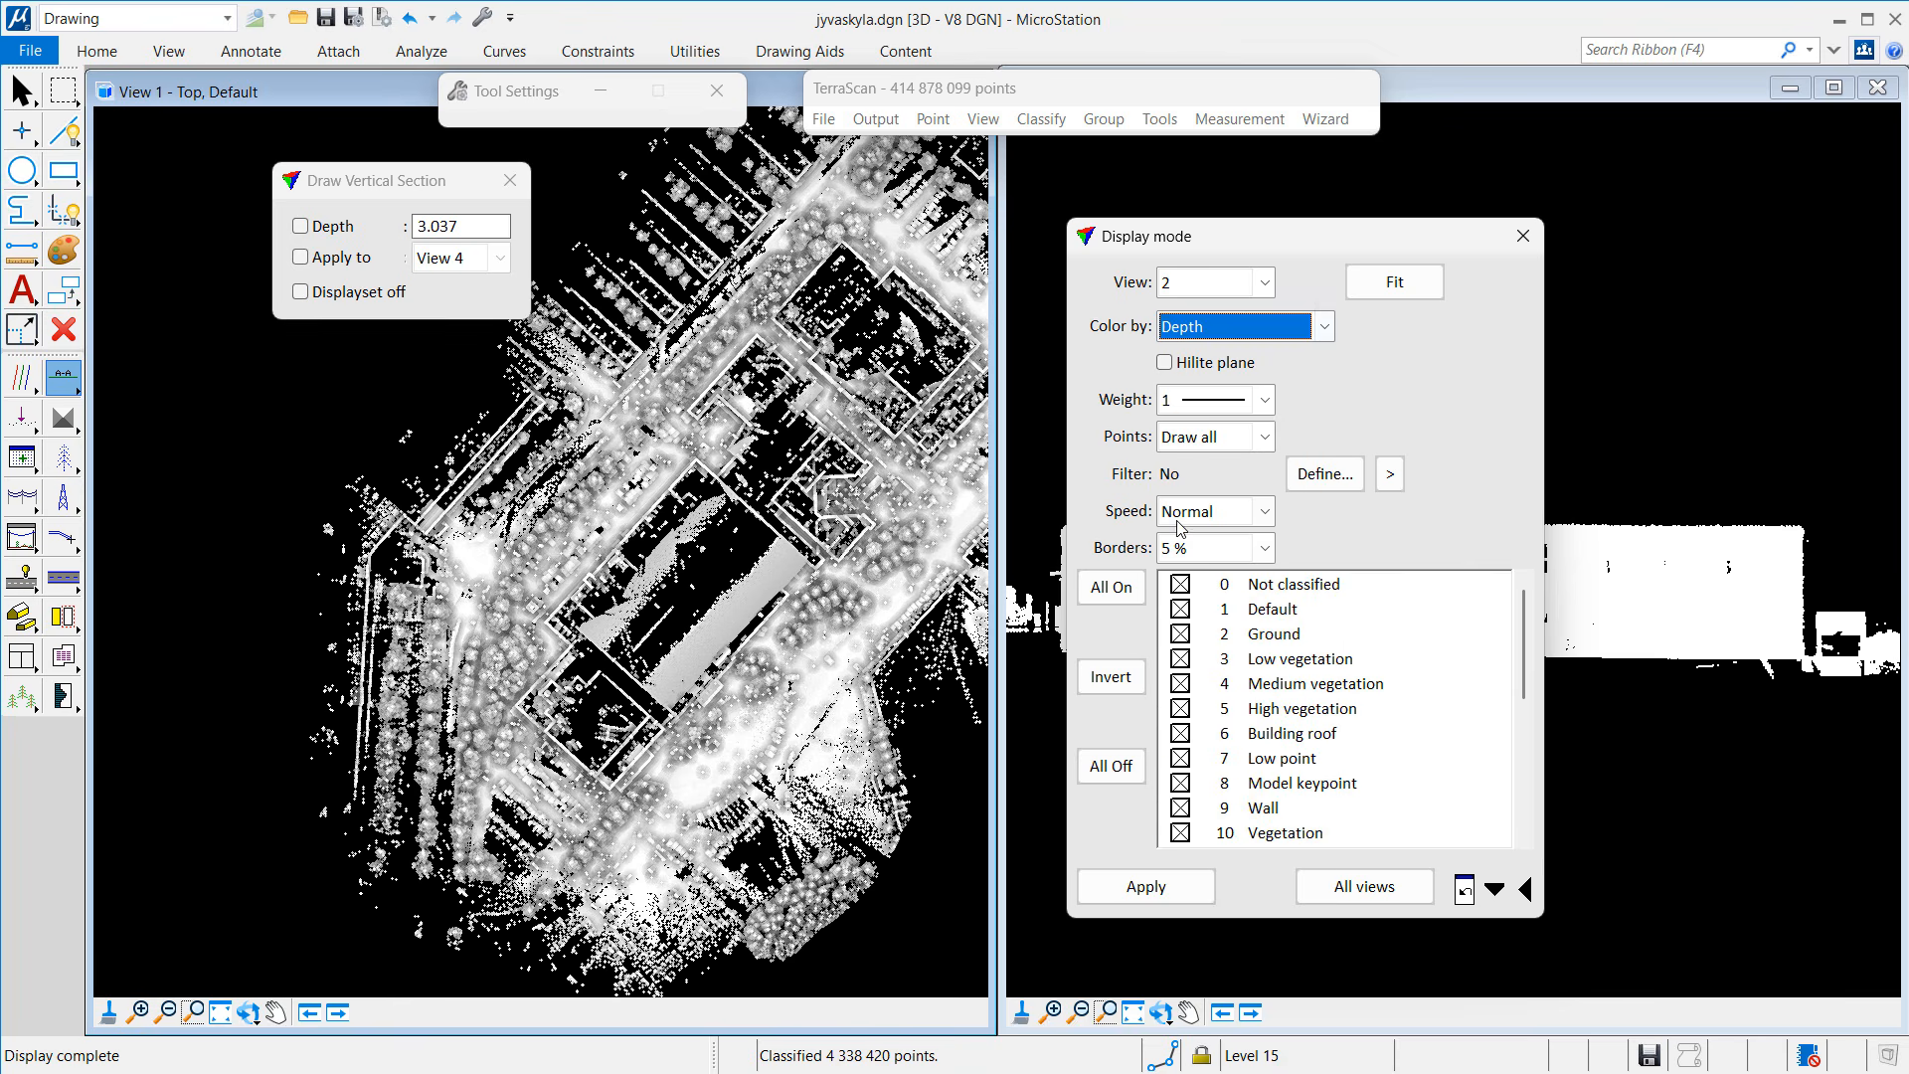
pyautogui.click(1208, 550)
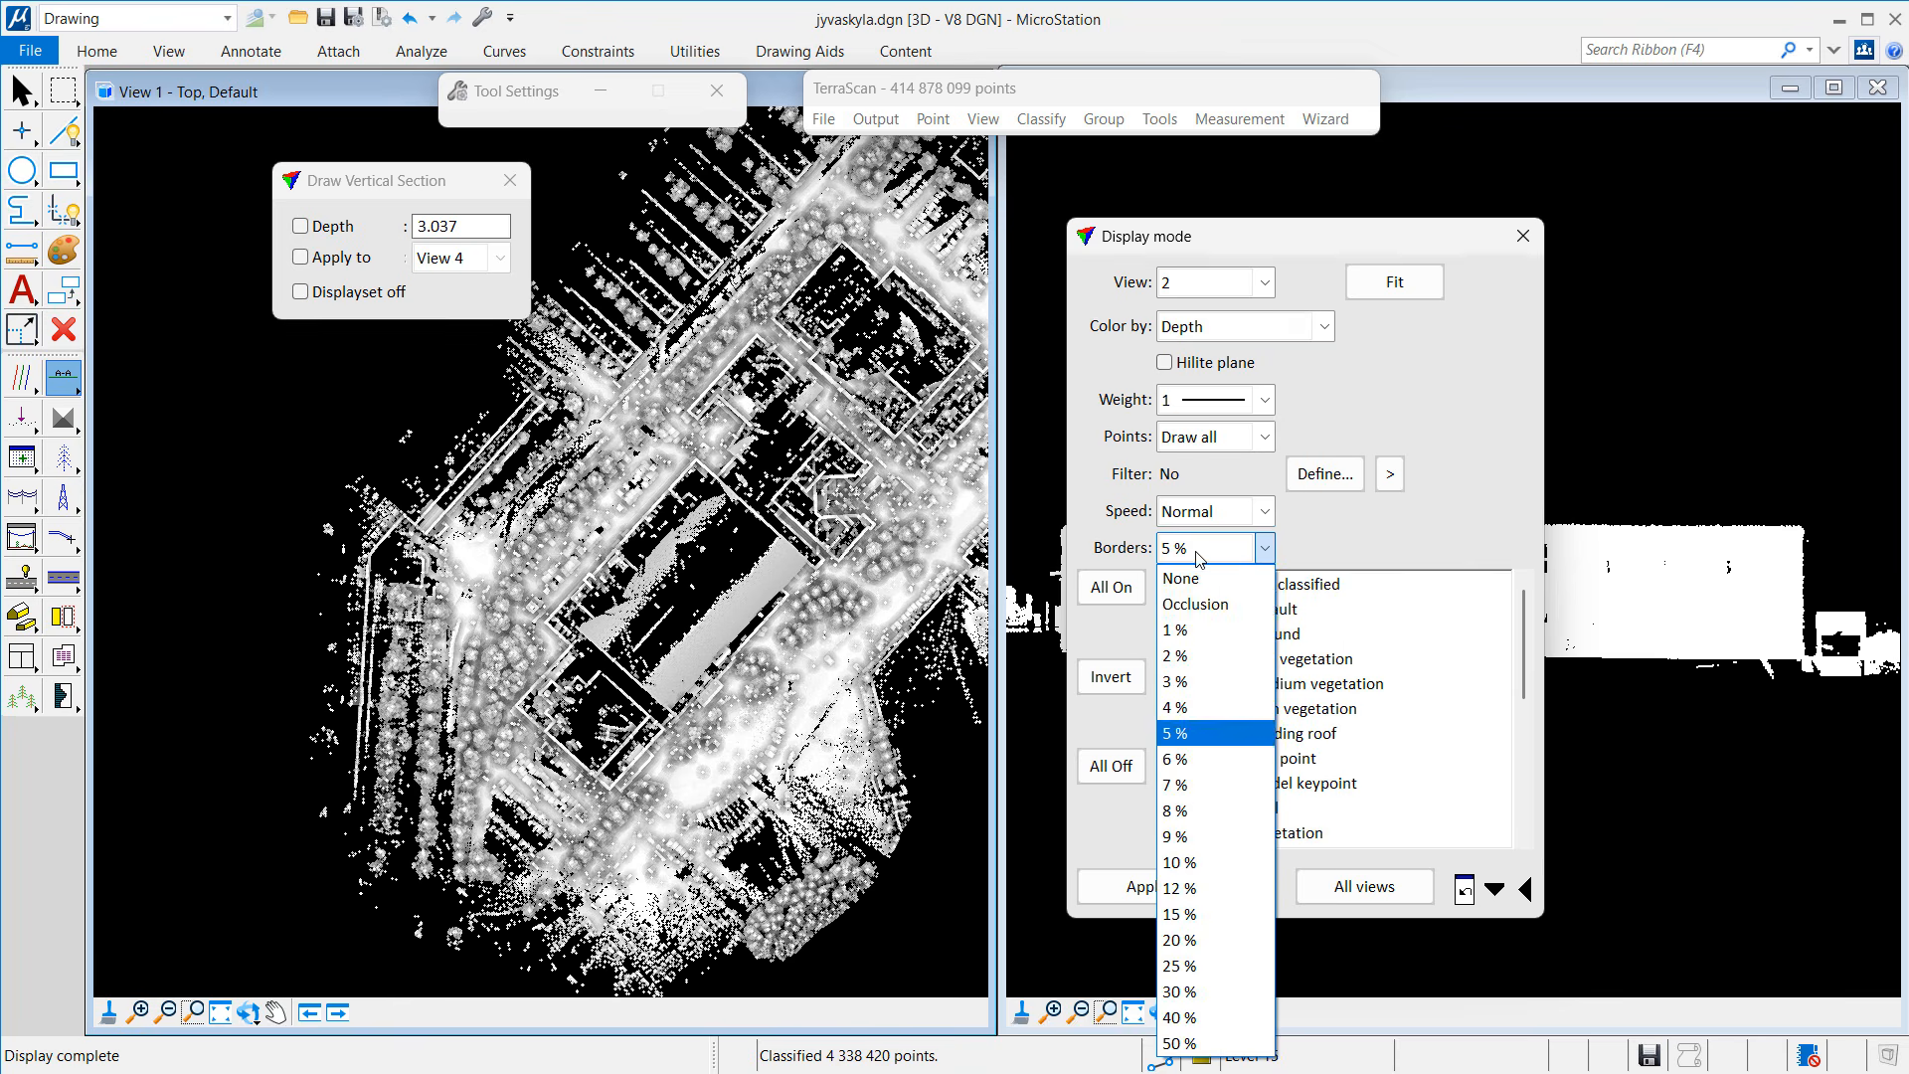
pyautogui.click(1213, 596)
pyautogui.click(1194, 401)
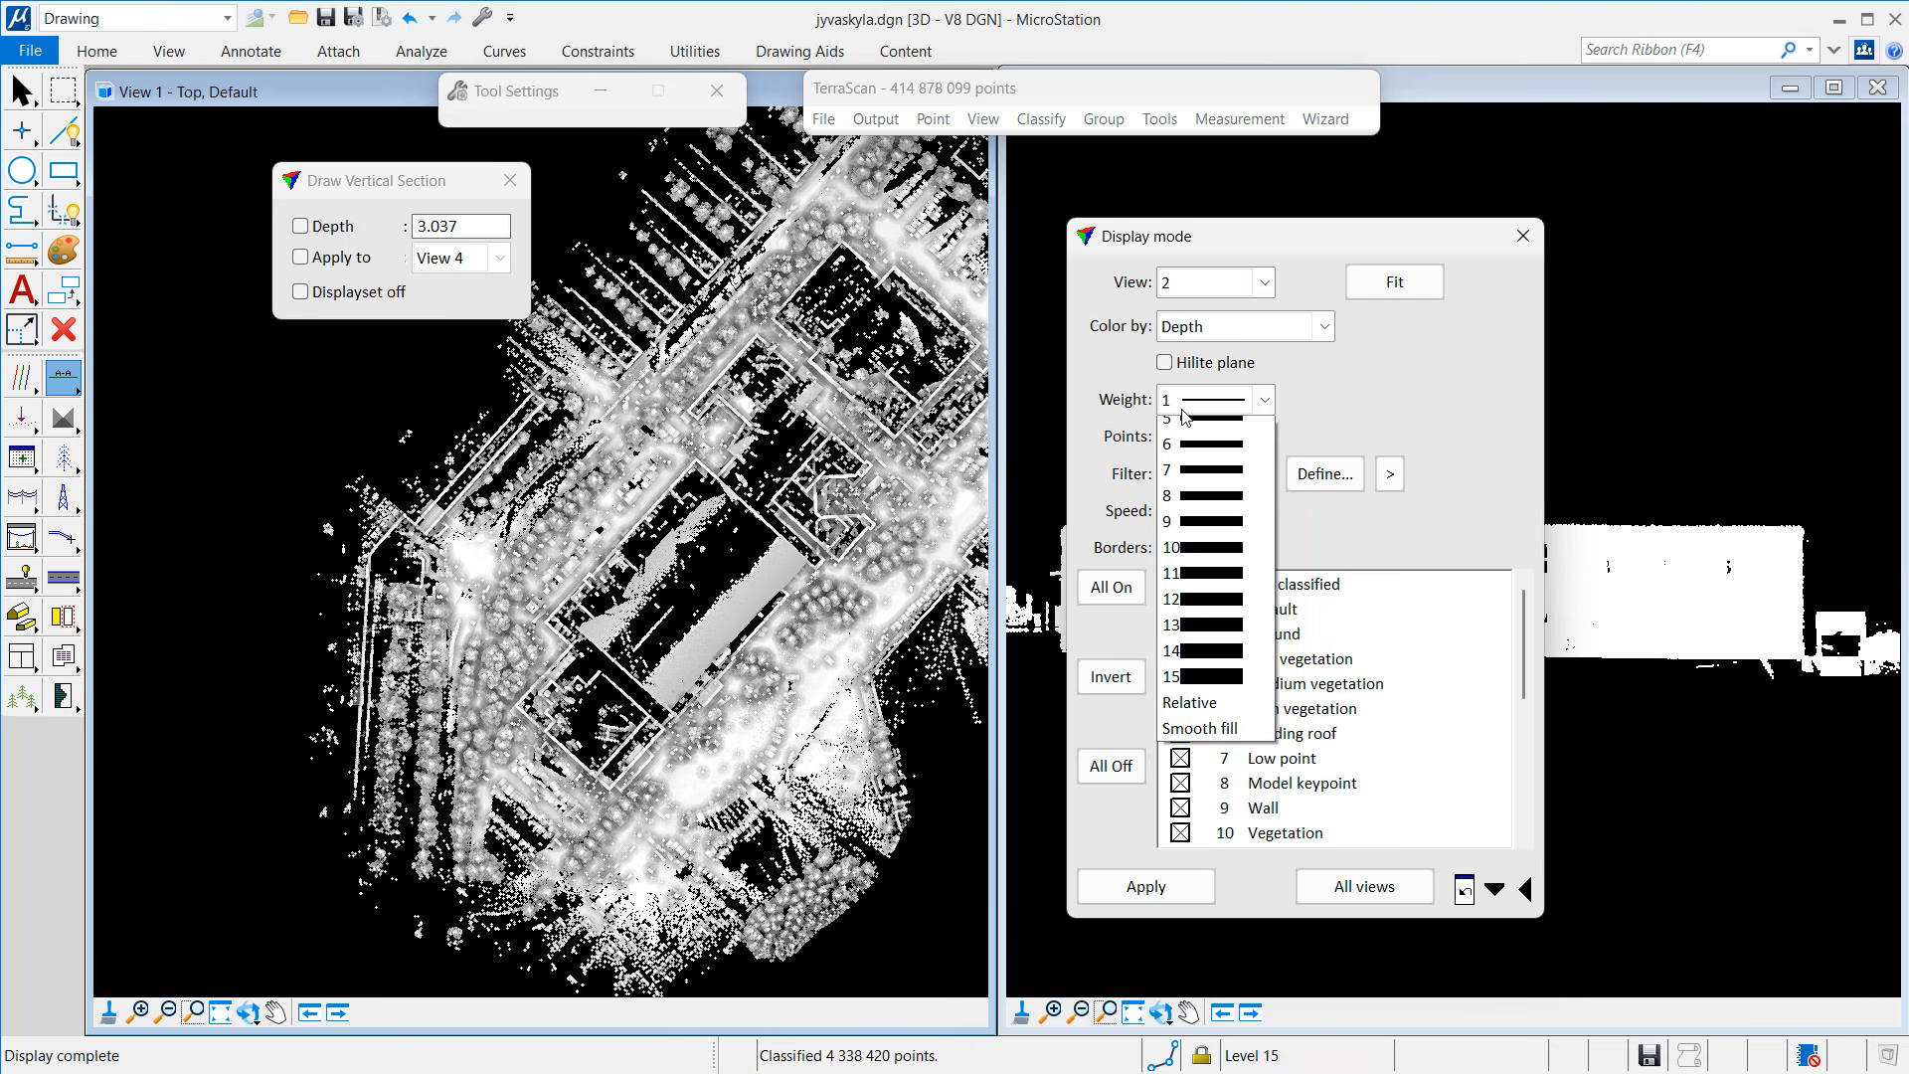
pyautogui.click(1208, 477)
pyautogui.click(1156, 899)
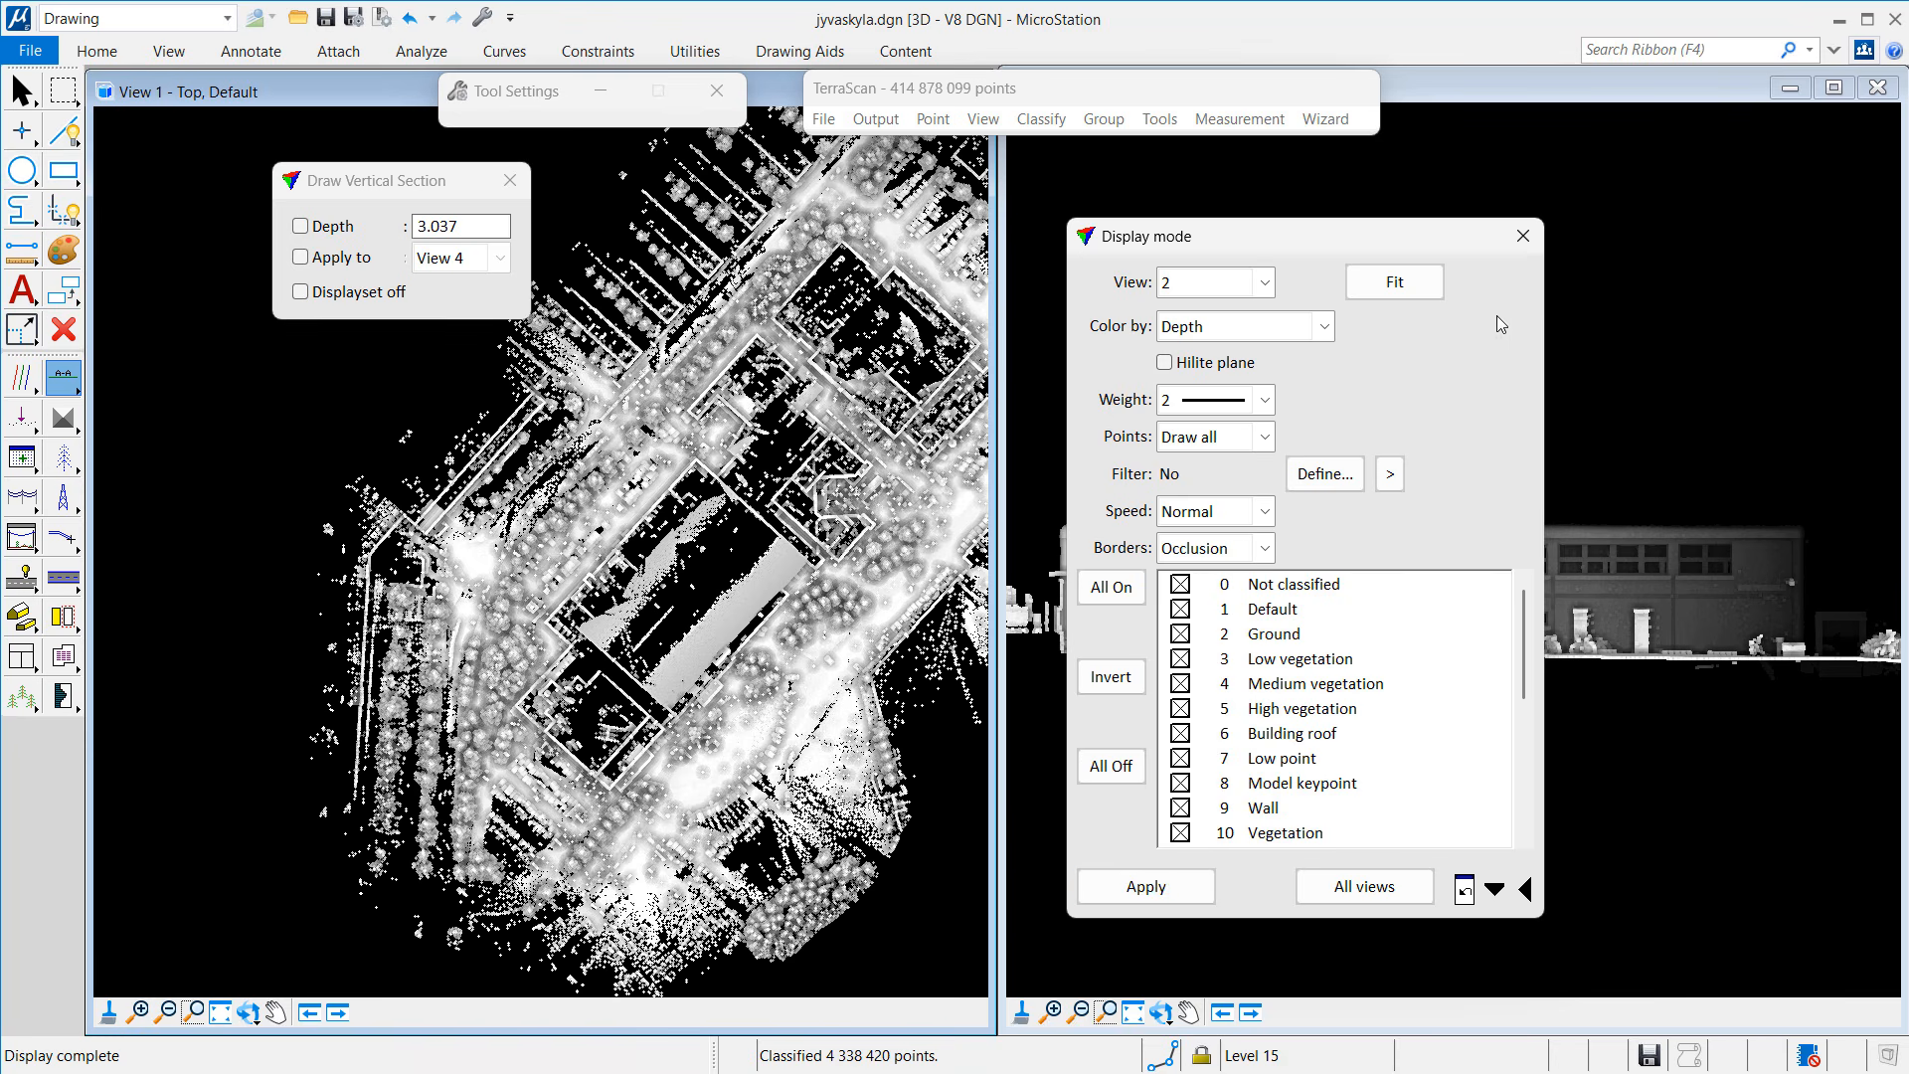
pyautogui.click(1523, 236)
pyautogui.moveTo(1001, 66); pyautogui.dragTo(471, 272)
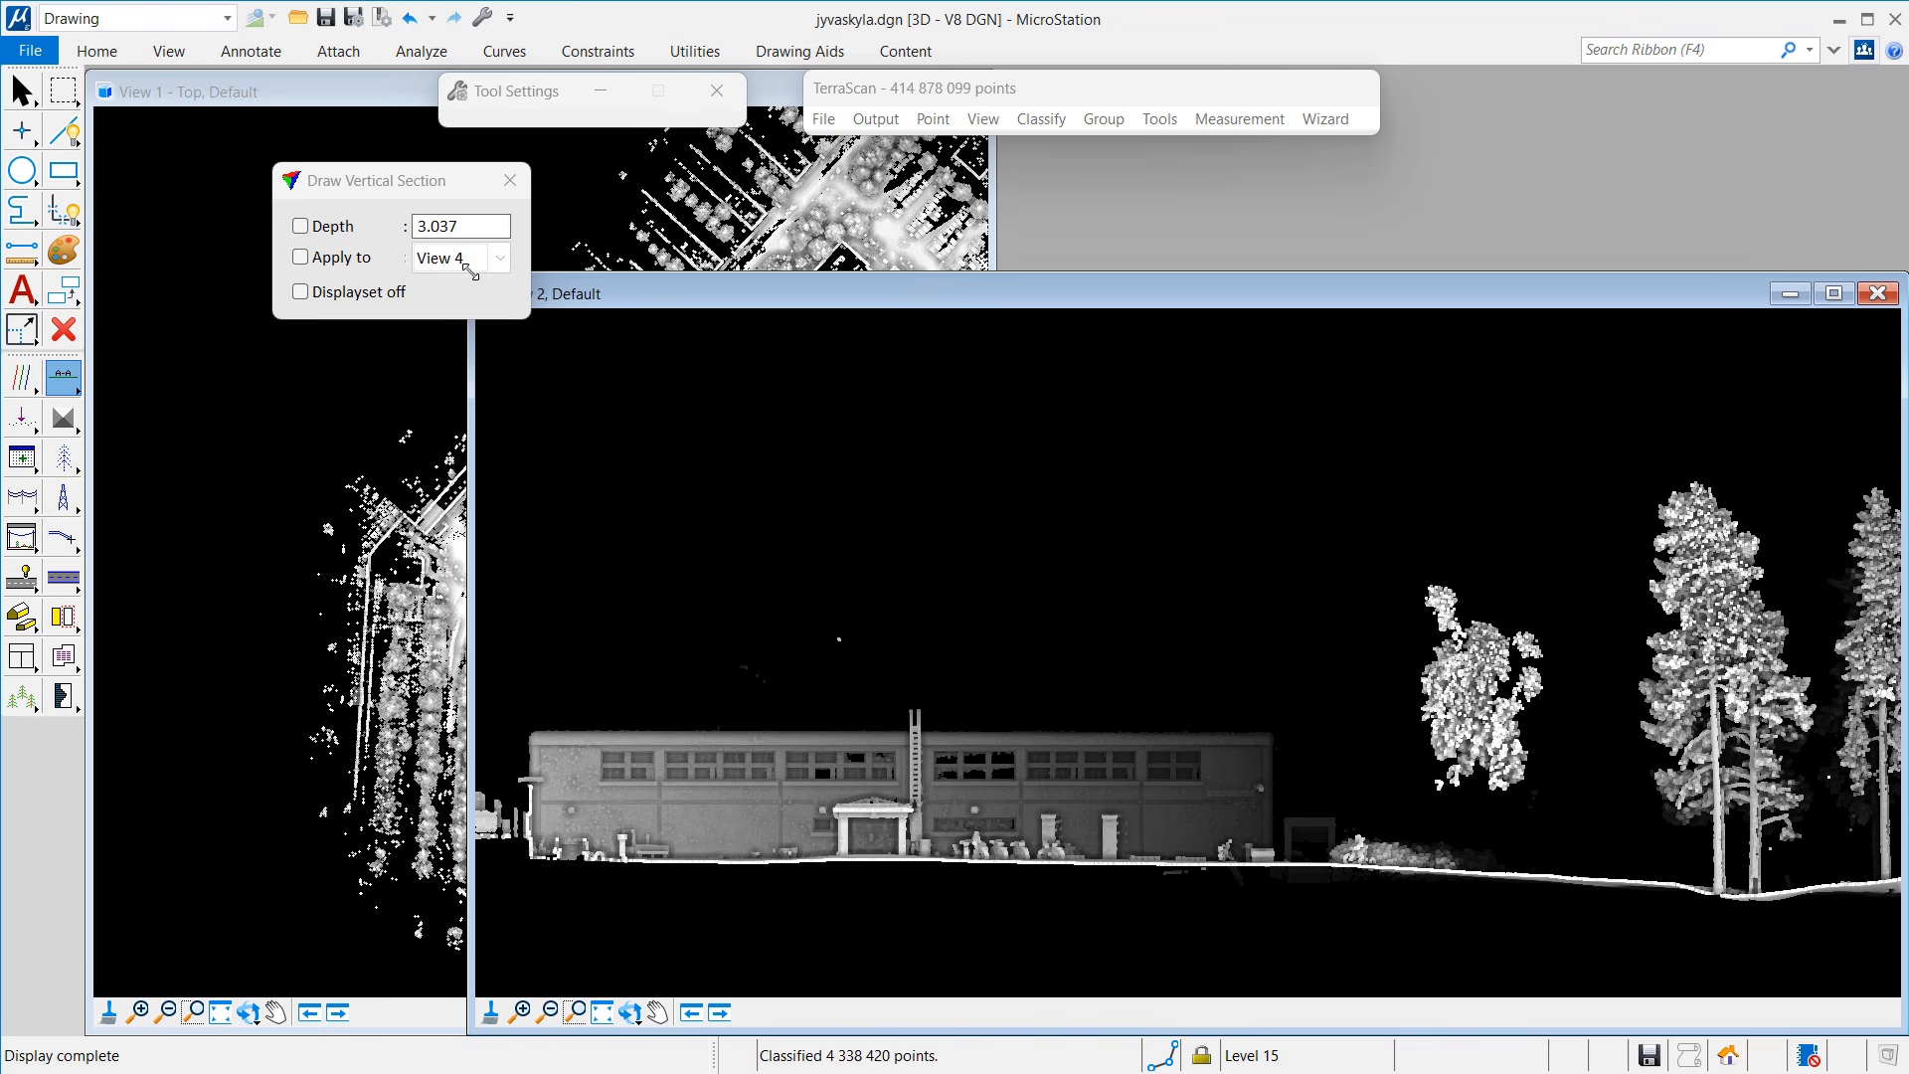
# Step: Zoom View 2 in on the building facade with a Window Area box
pyautogui.click(521, 1012)
pyautogui.rightClick(588, 891)
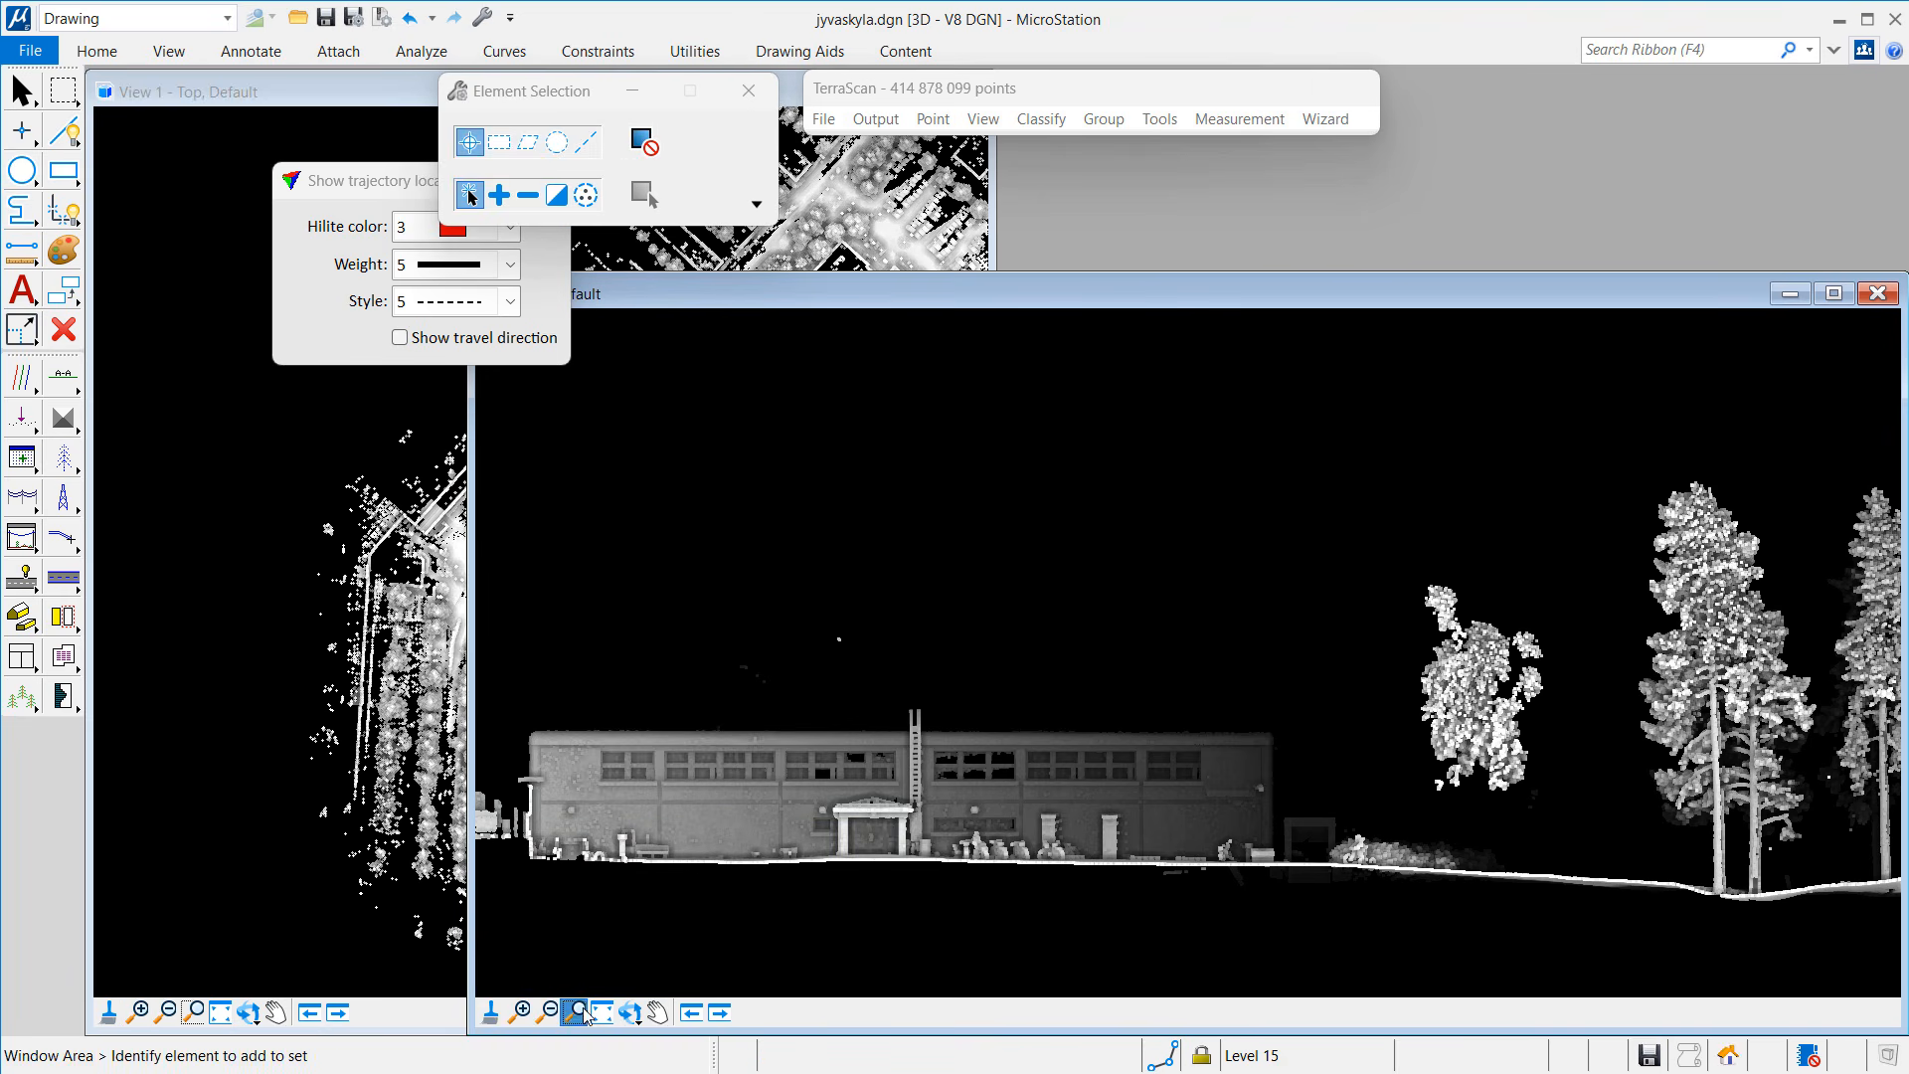
pyautogui.click(584, 1012)
pyautogui.click(508, 699)
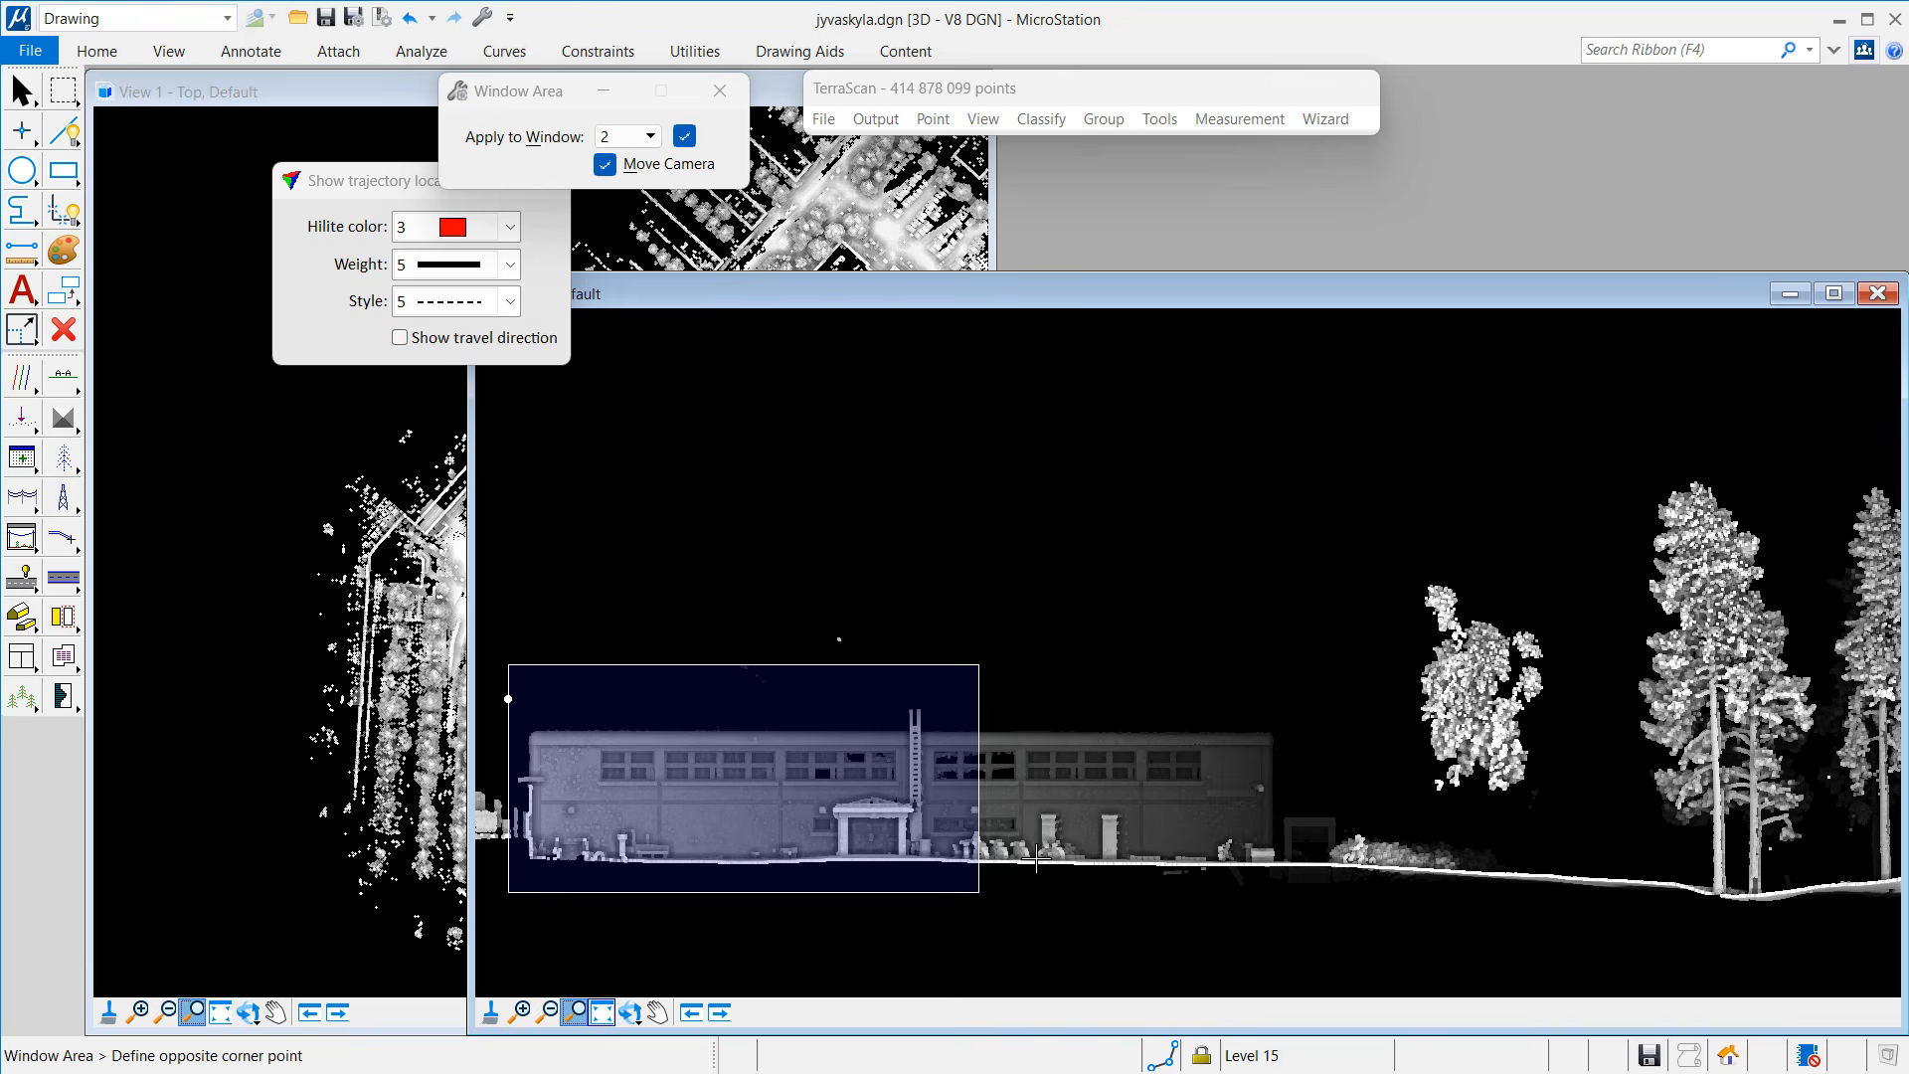
pyautogui.click(1285, 843)
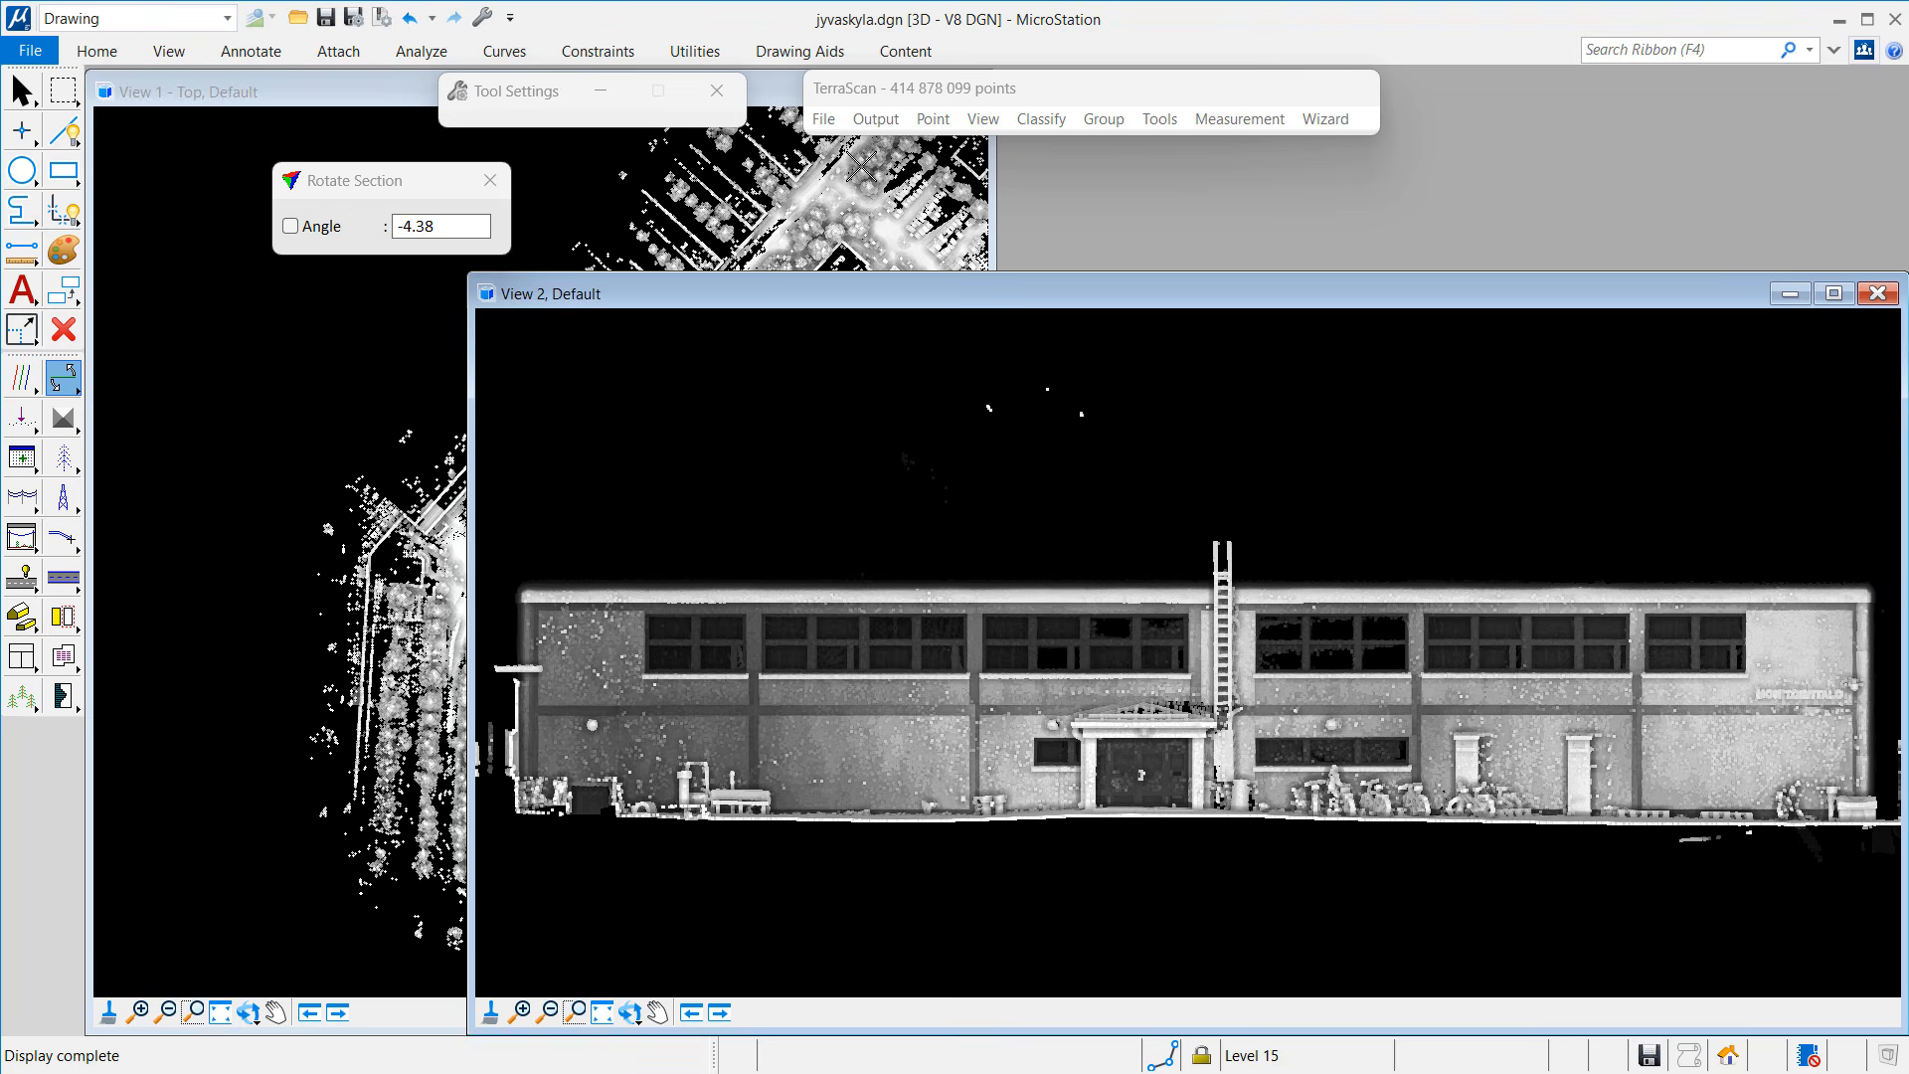
# Step: Briefly colour the points by line, then set the display back to Depth colouring
pyautogui.click(983, 118)
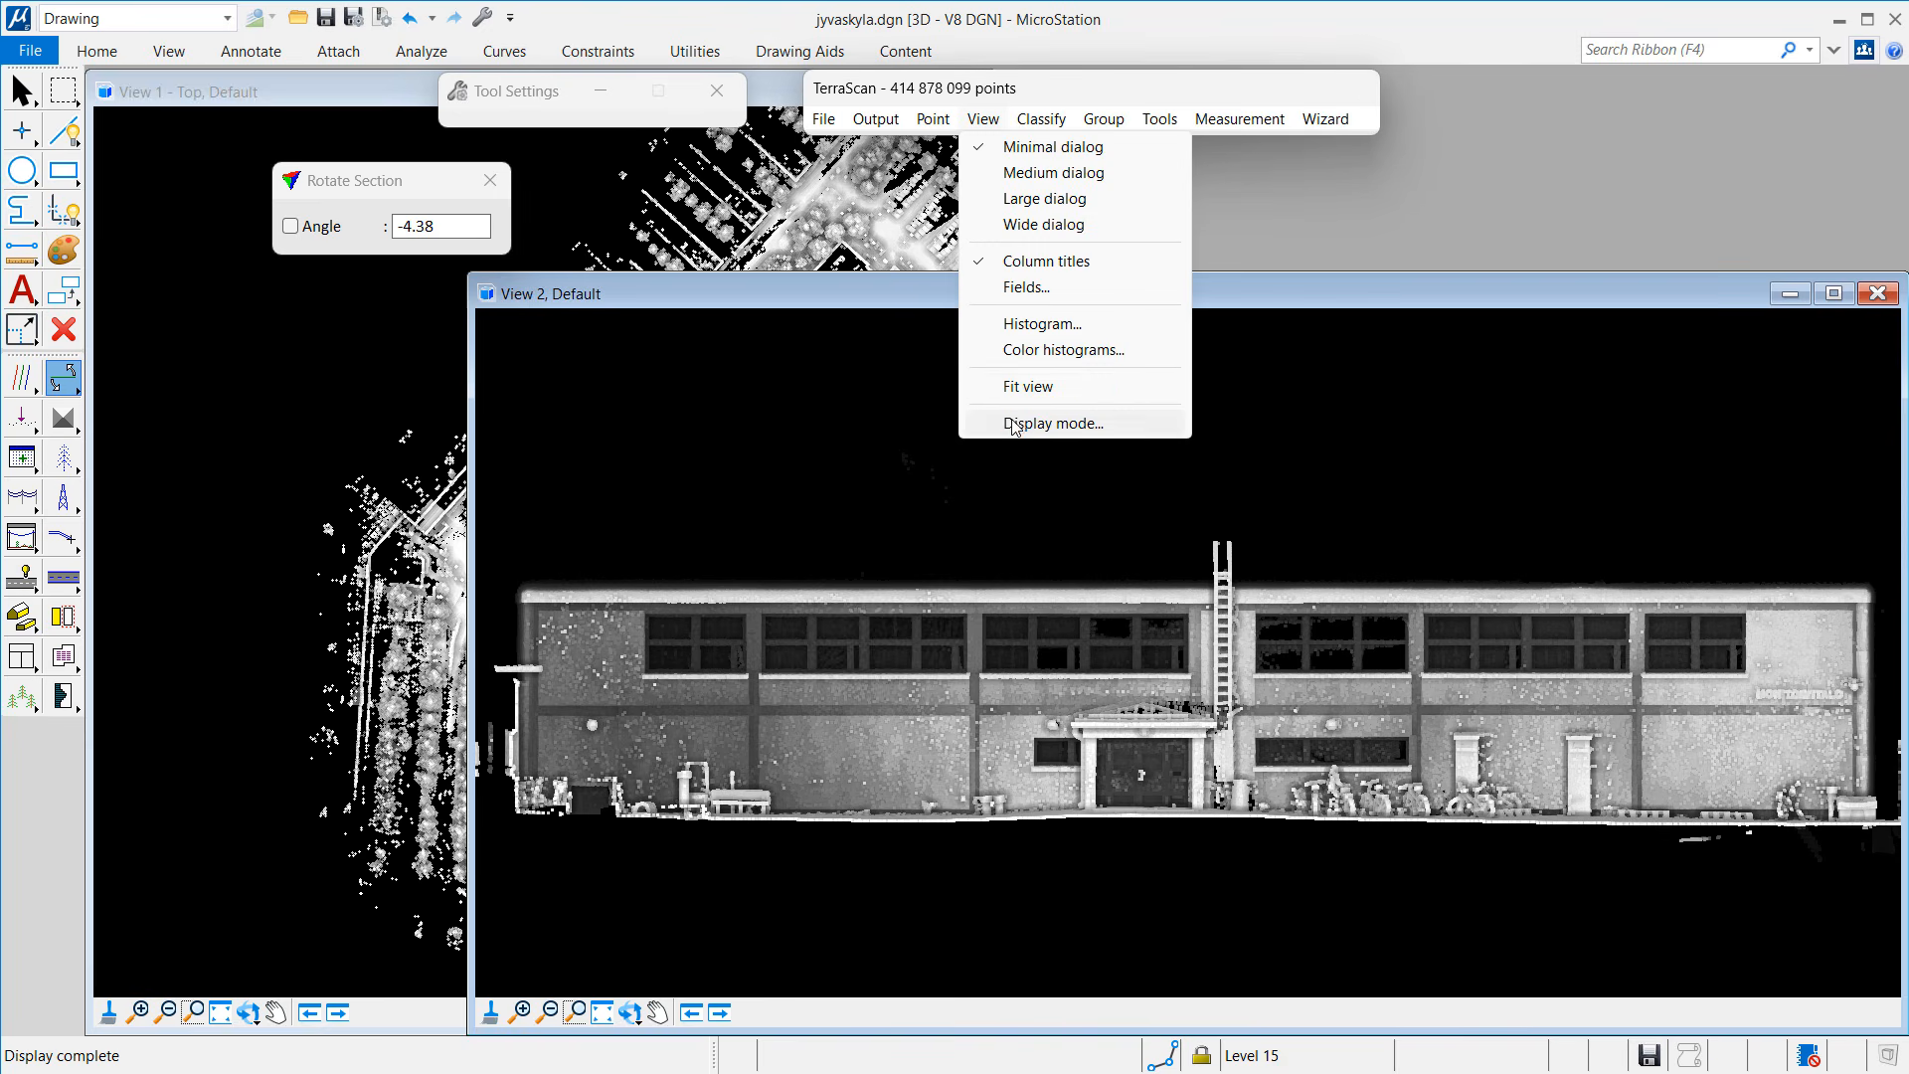
pyautogui.click(1012, 424)
pyautogui.moveTo(1283, 231); pyautogui.dragTo(426, 240)
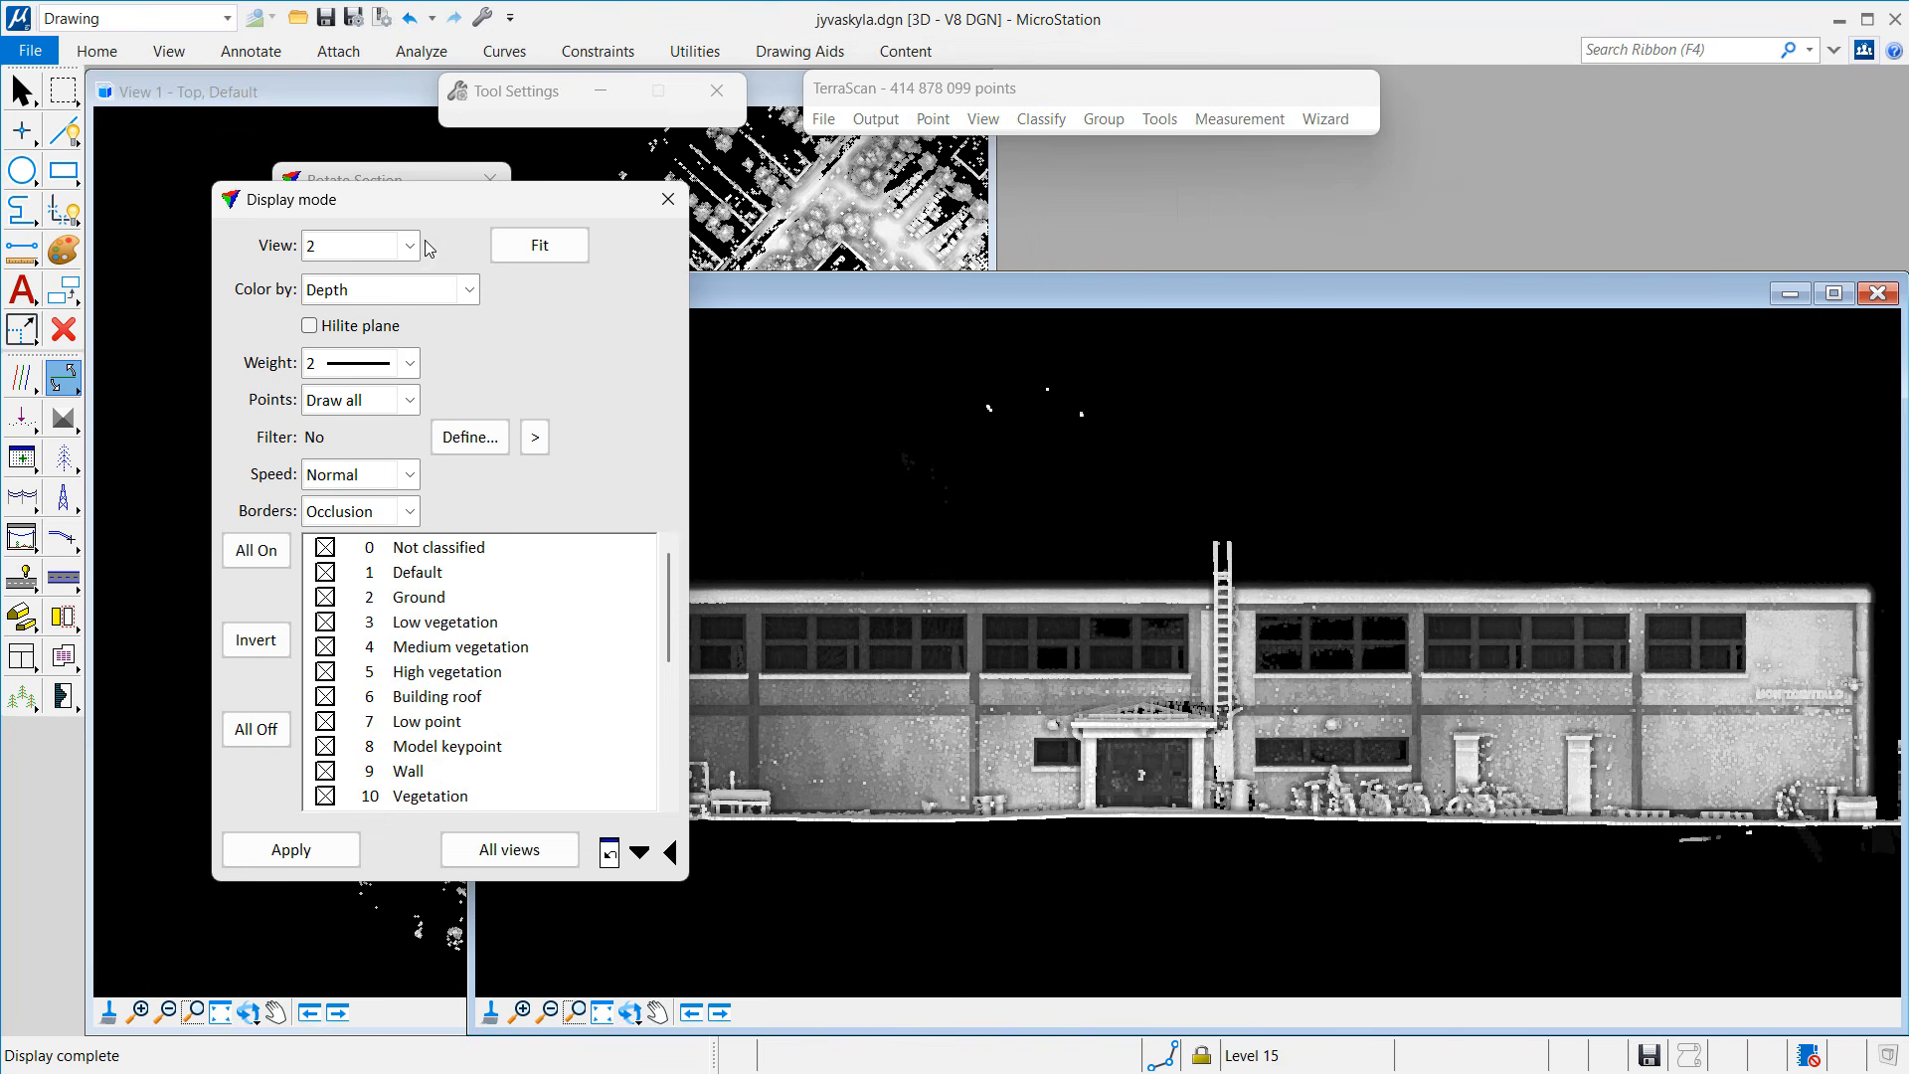
pyautogui.click(378, 291)
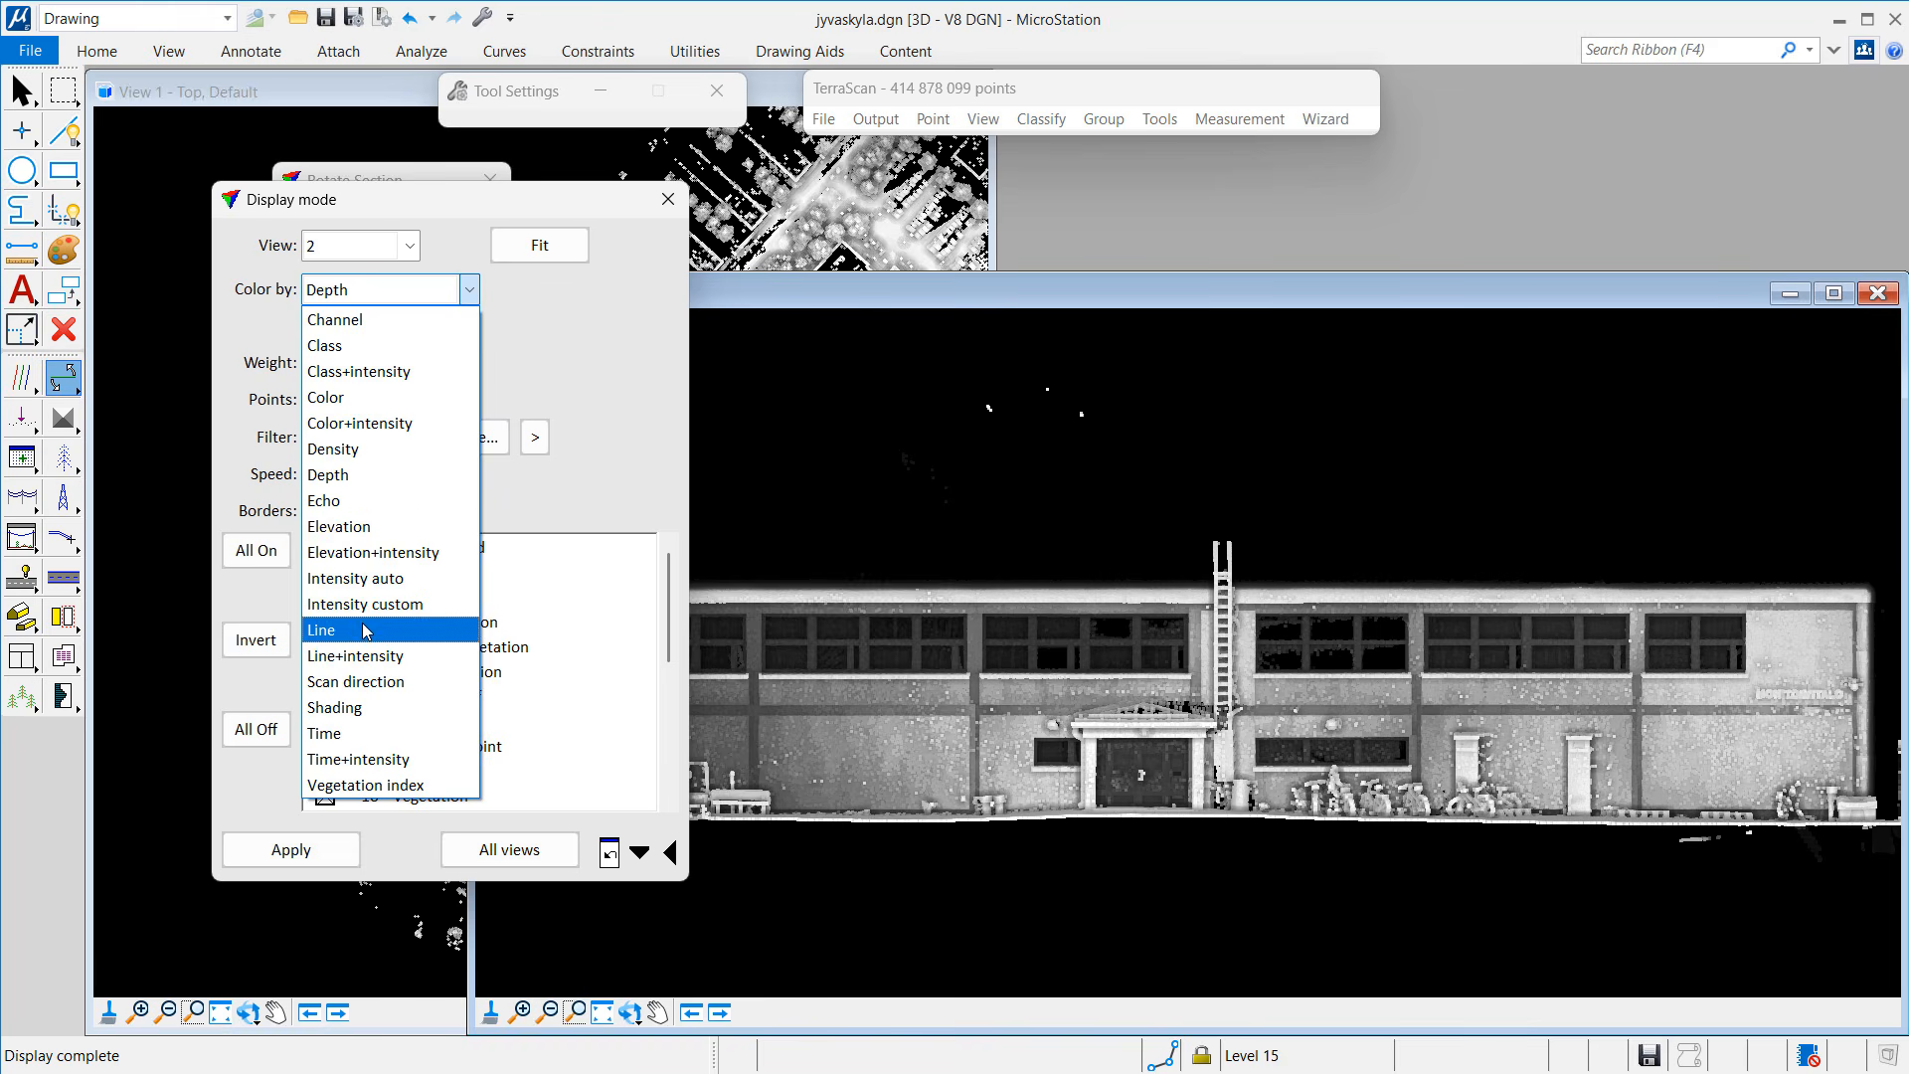
pyautogui.click(333, 630)
pyautogui.click(336, 858)
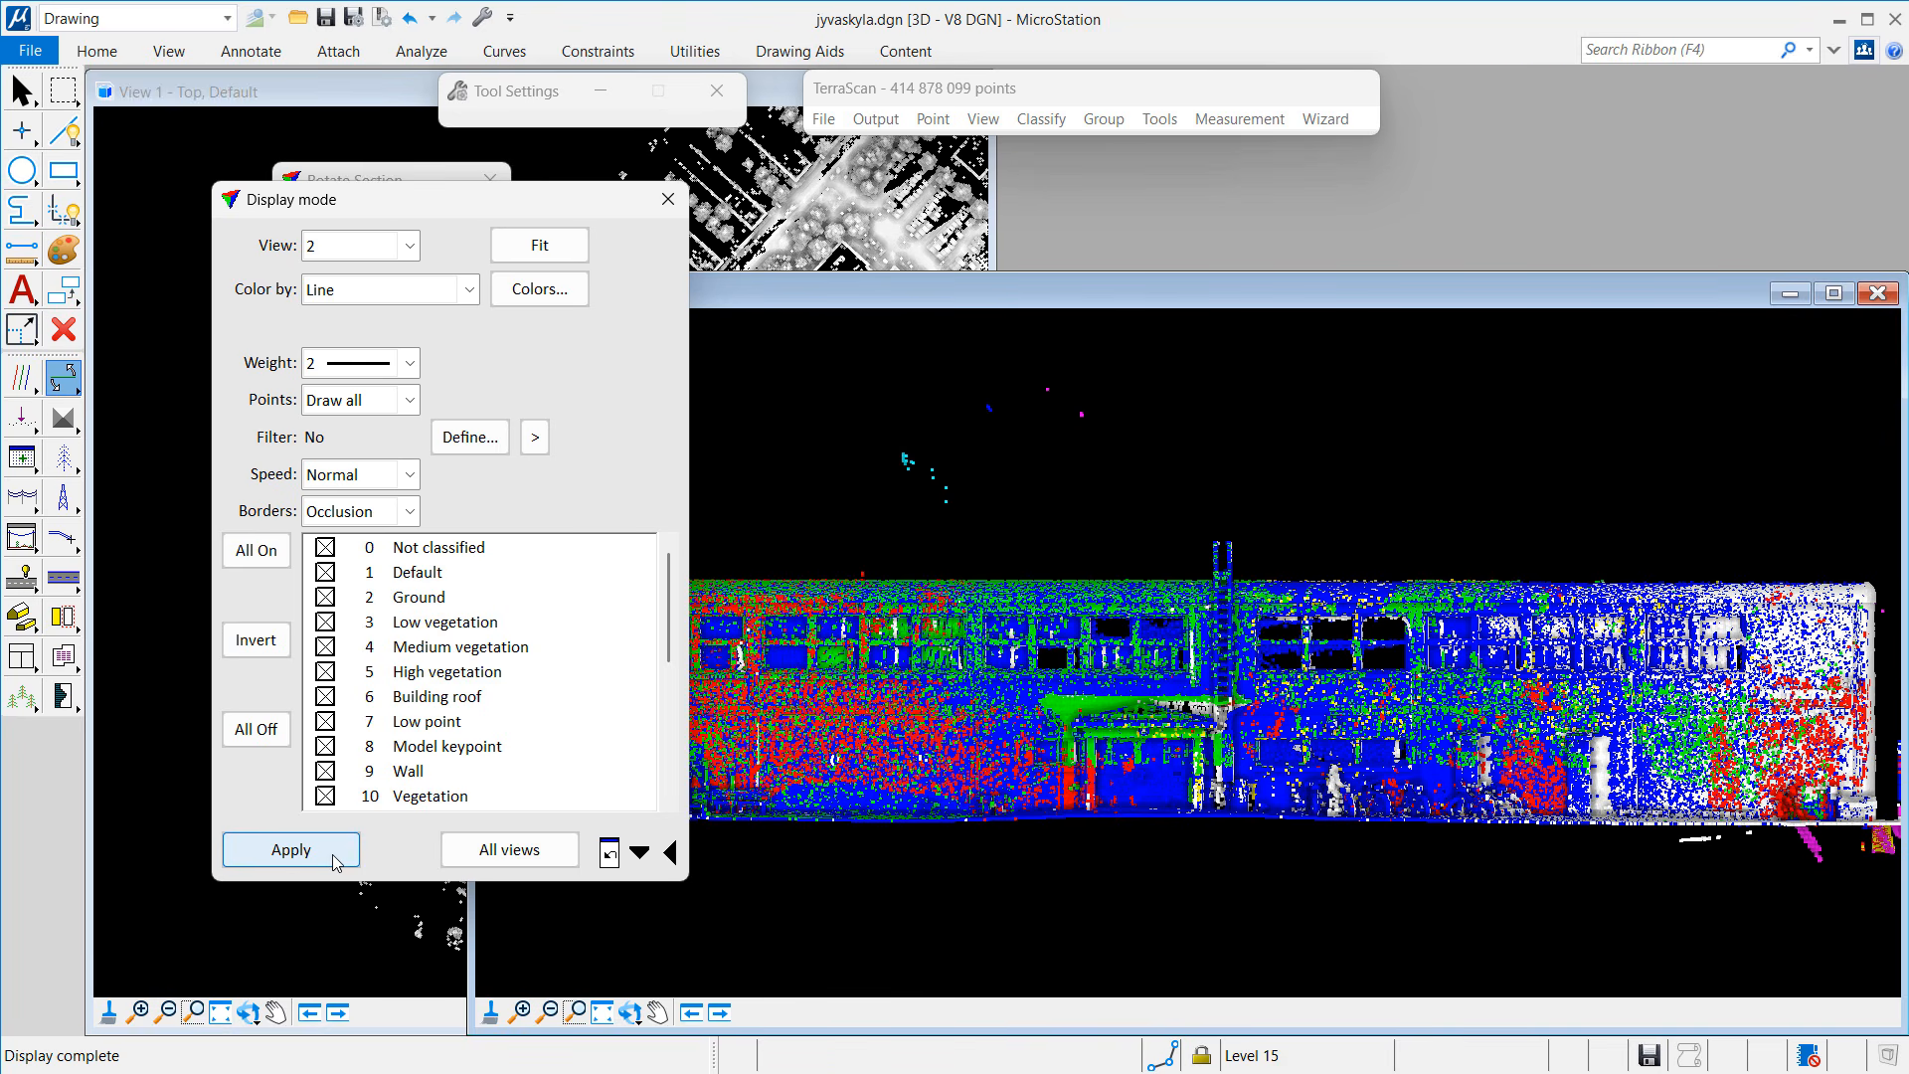
pyautogui.click(335, 291)
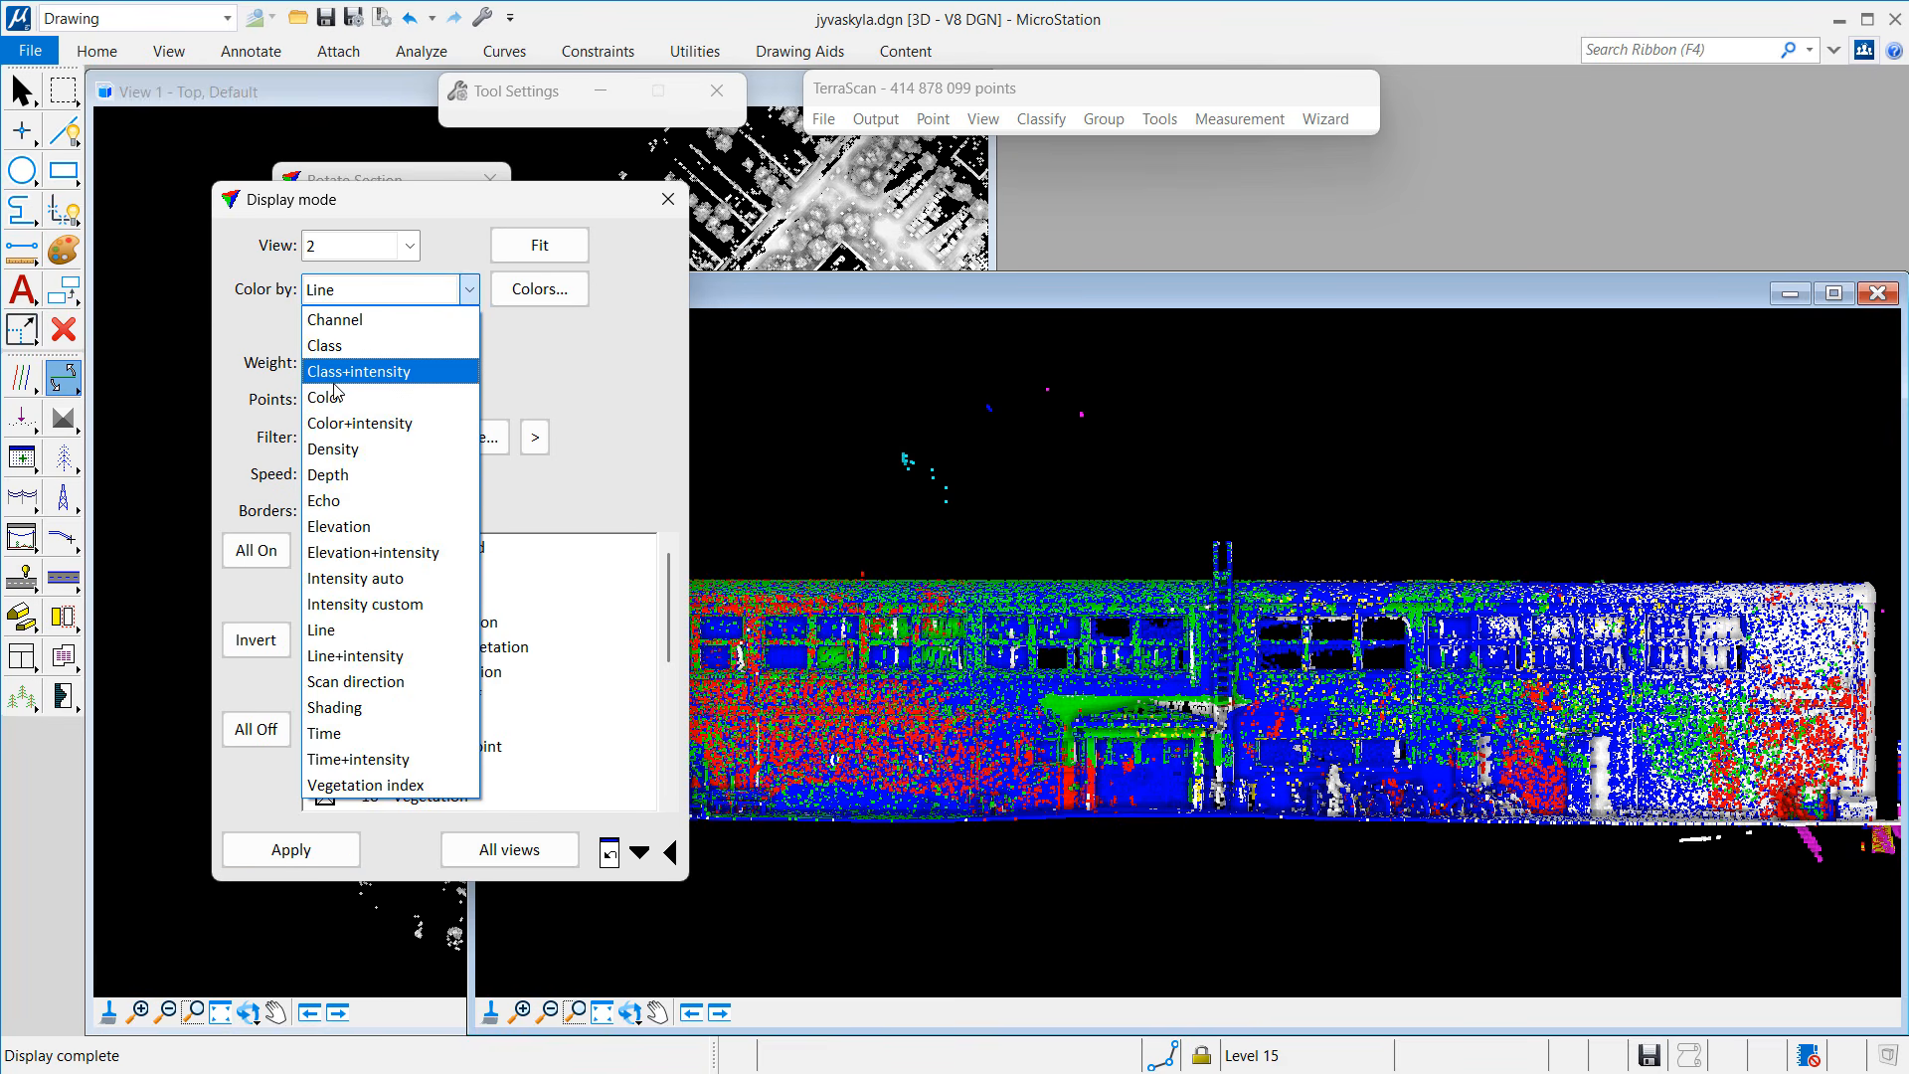
pyautogui.click(328, 474)
pyautogui.click(338, 848)
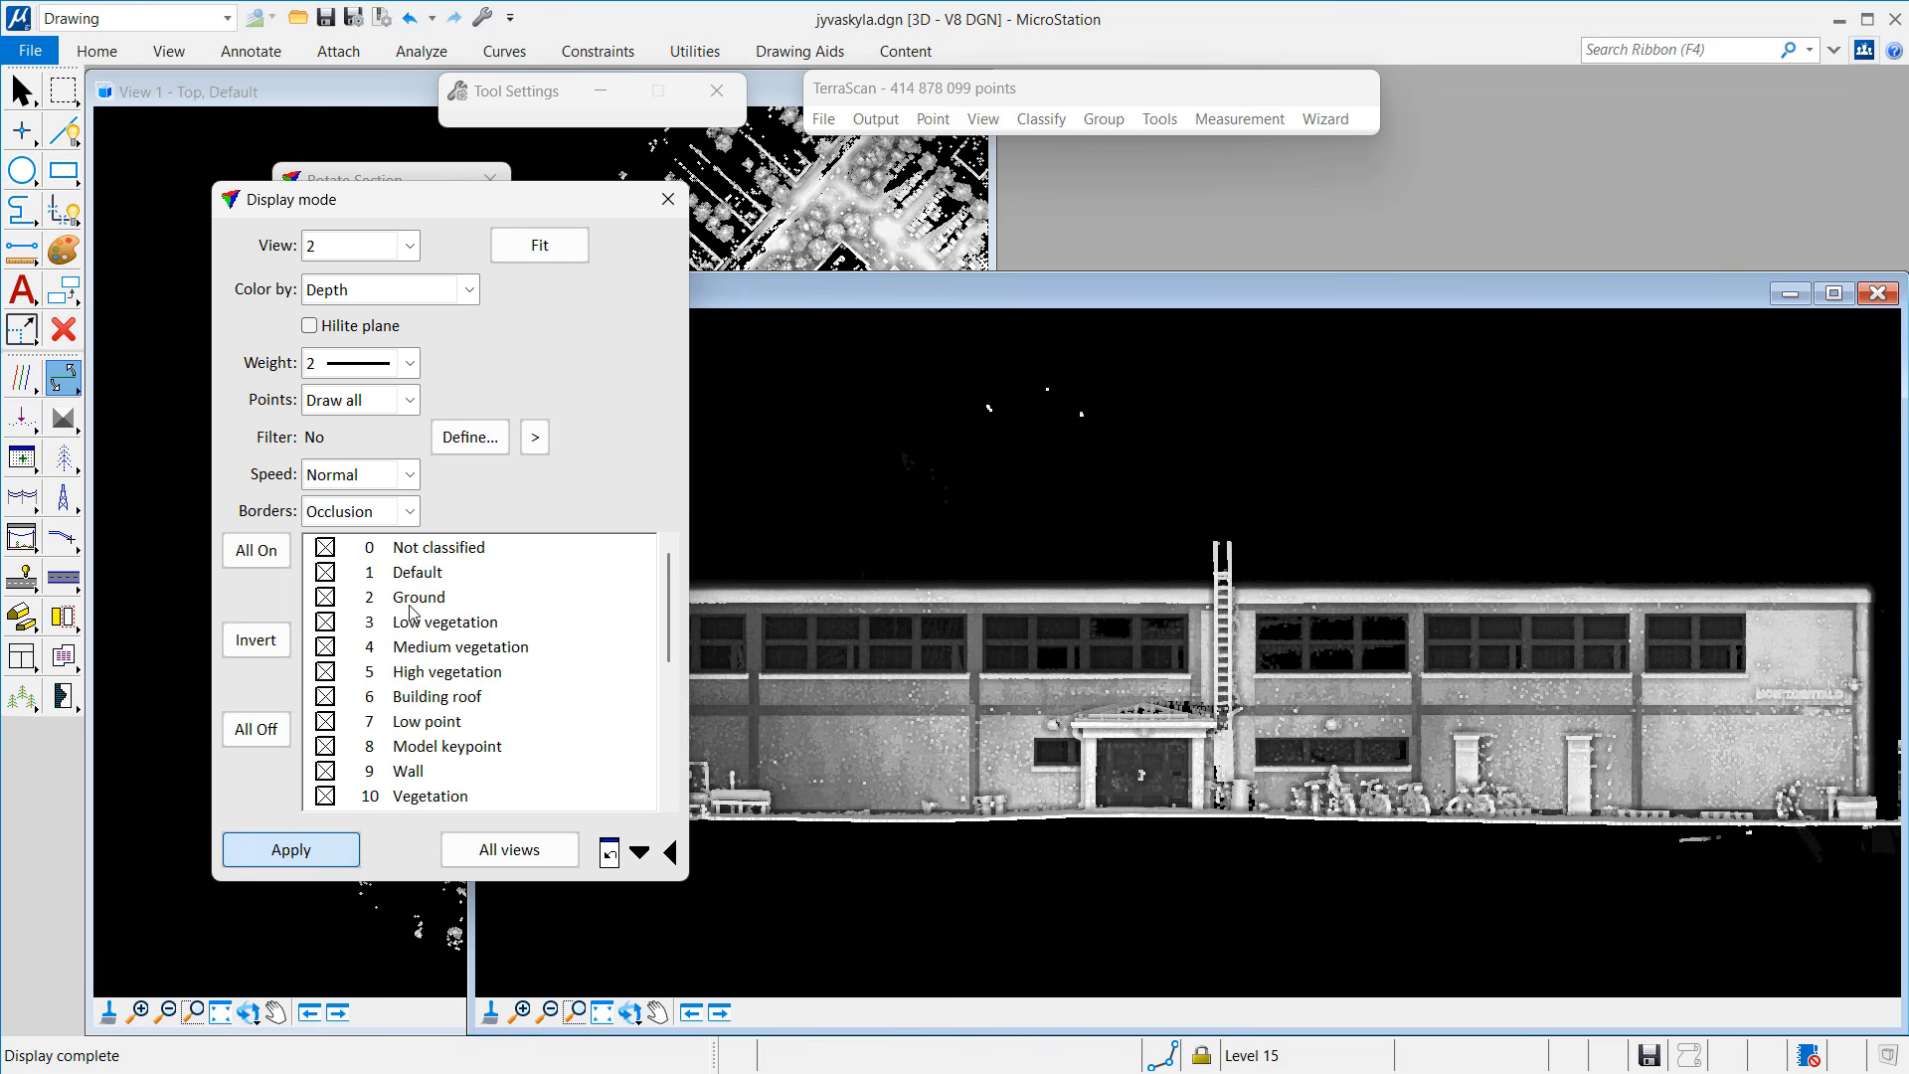
pyautogui.click(669, 199)
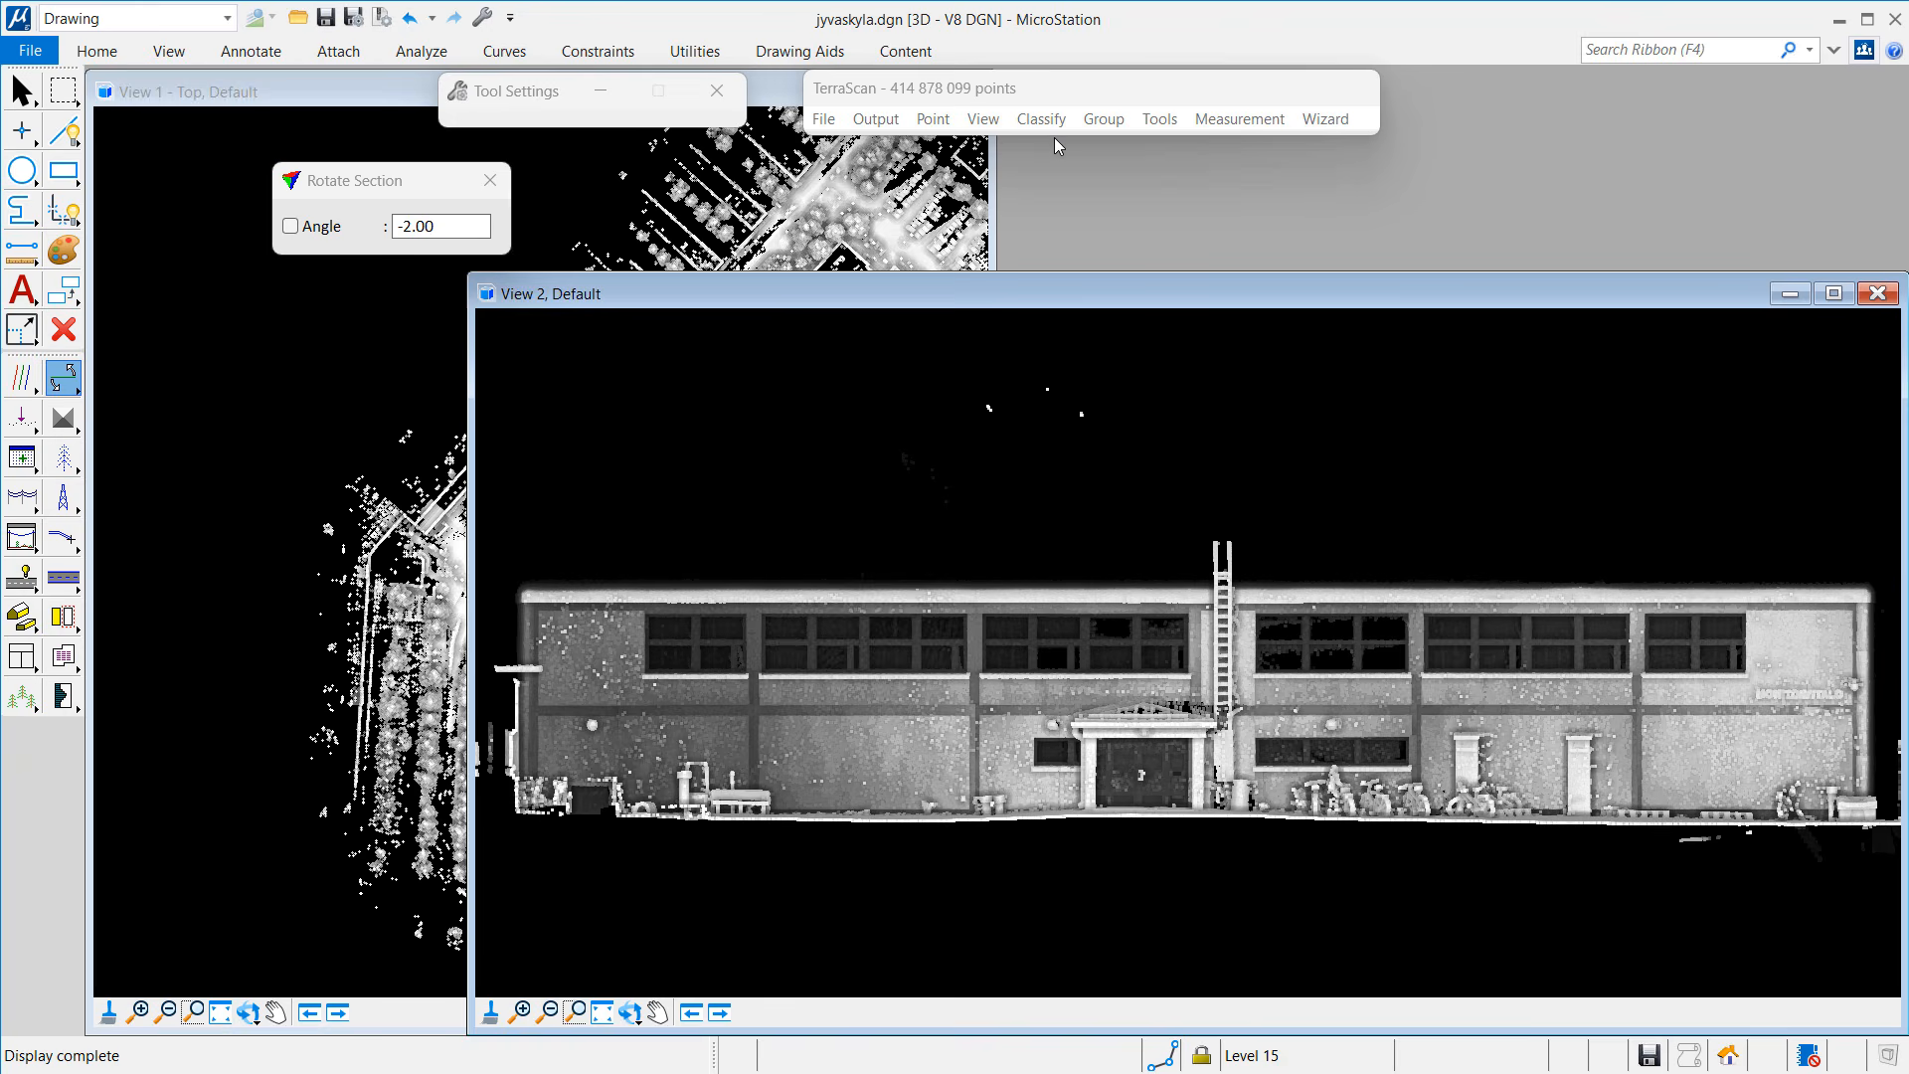
# Step: Cut overlap by range instead of offset, with search radius 0.050 and range factor 0.002
pyautogui.click(1230, 120)
pyautogui.click(1283, 350)
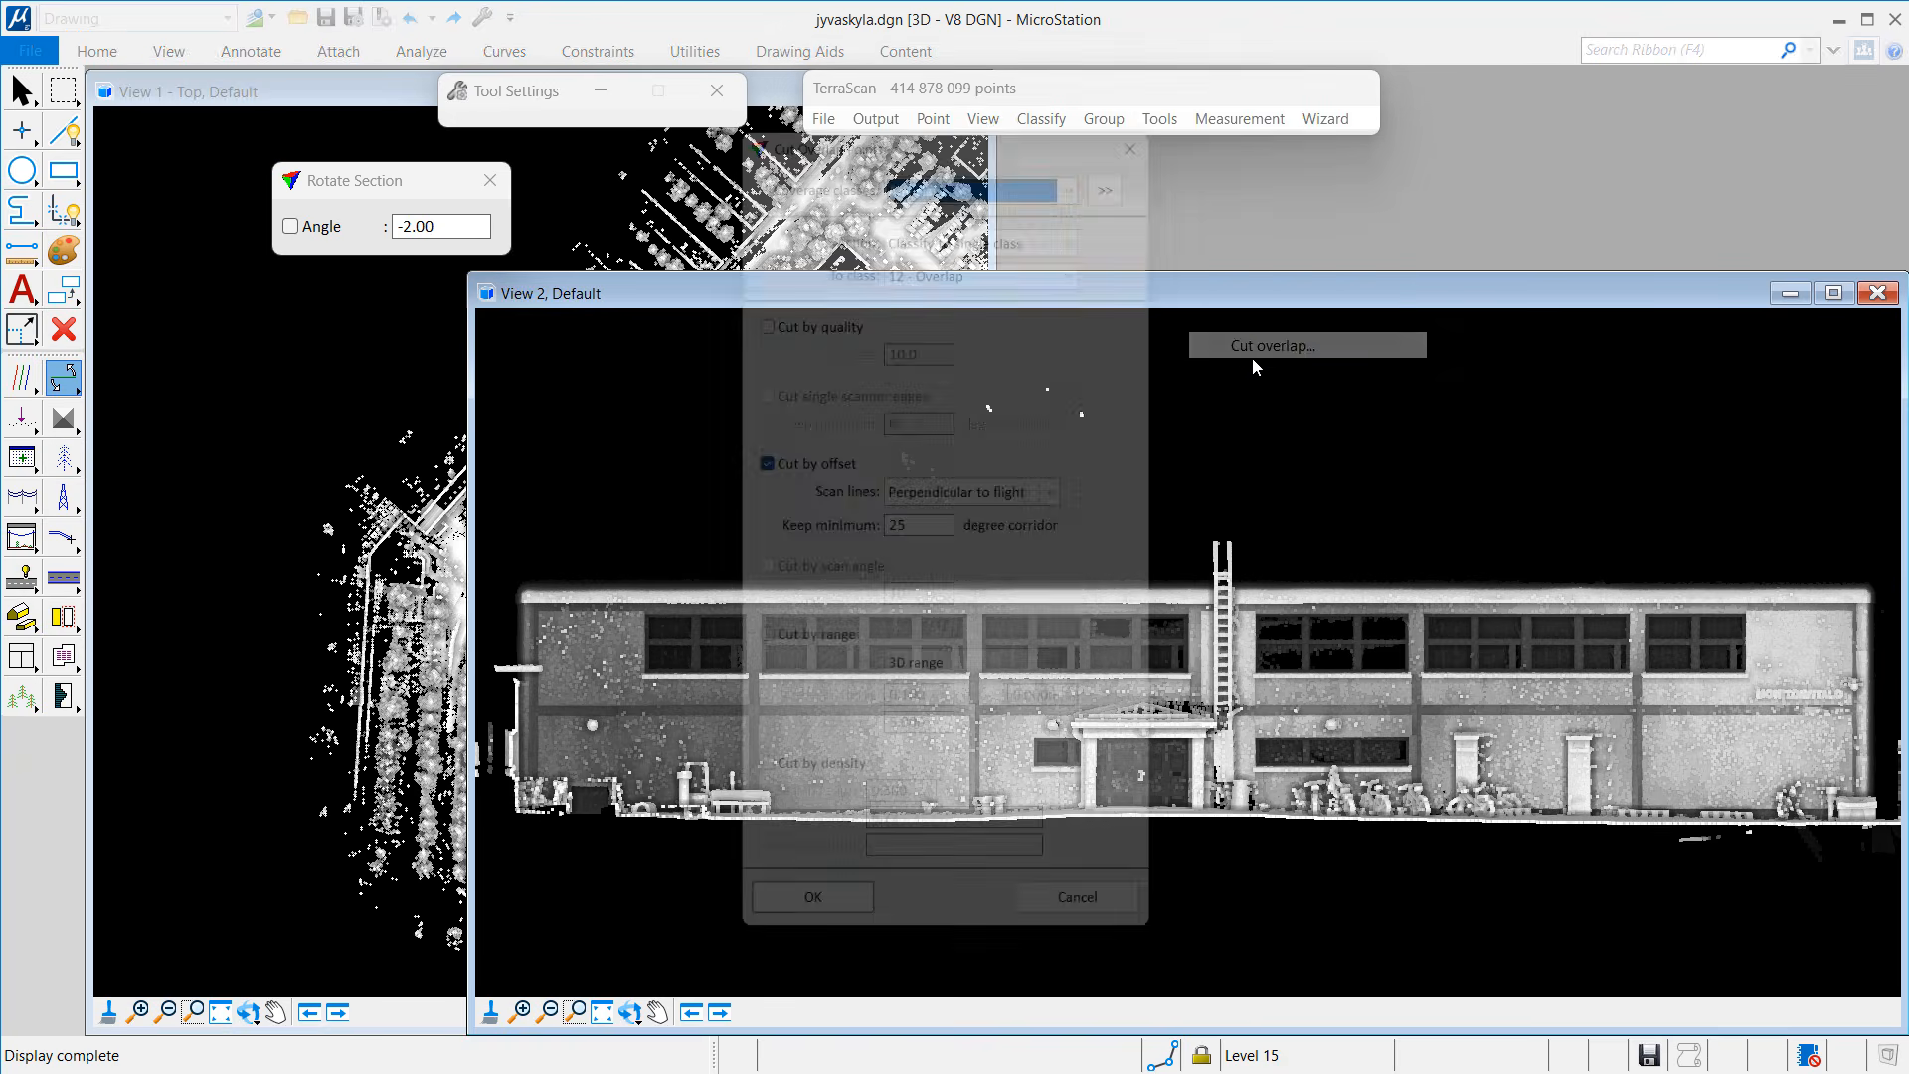
pyautogui.click(754, 460)
pyautogui.click(754, 651)
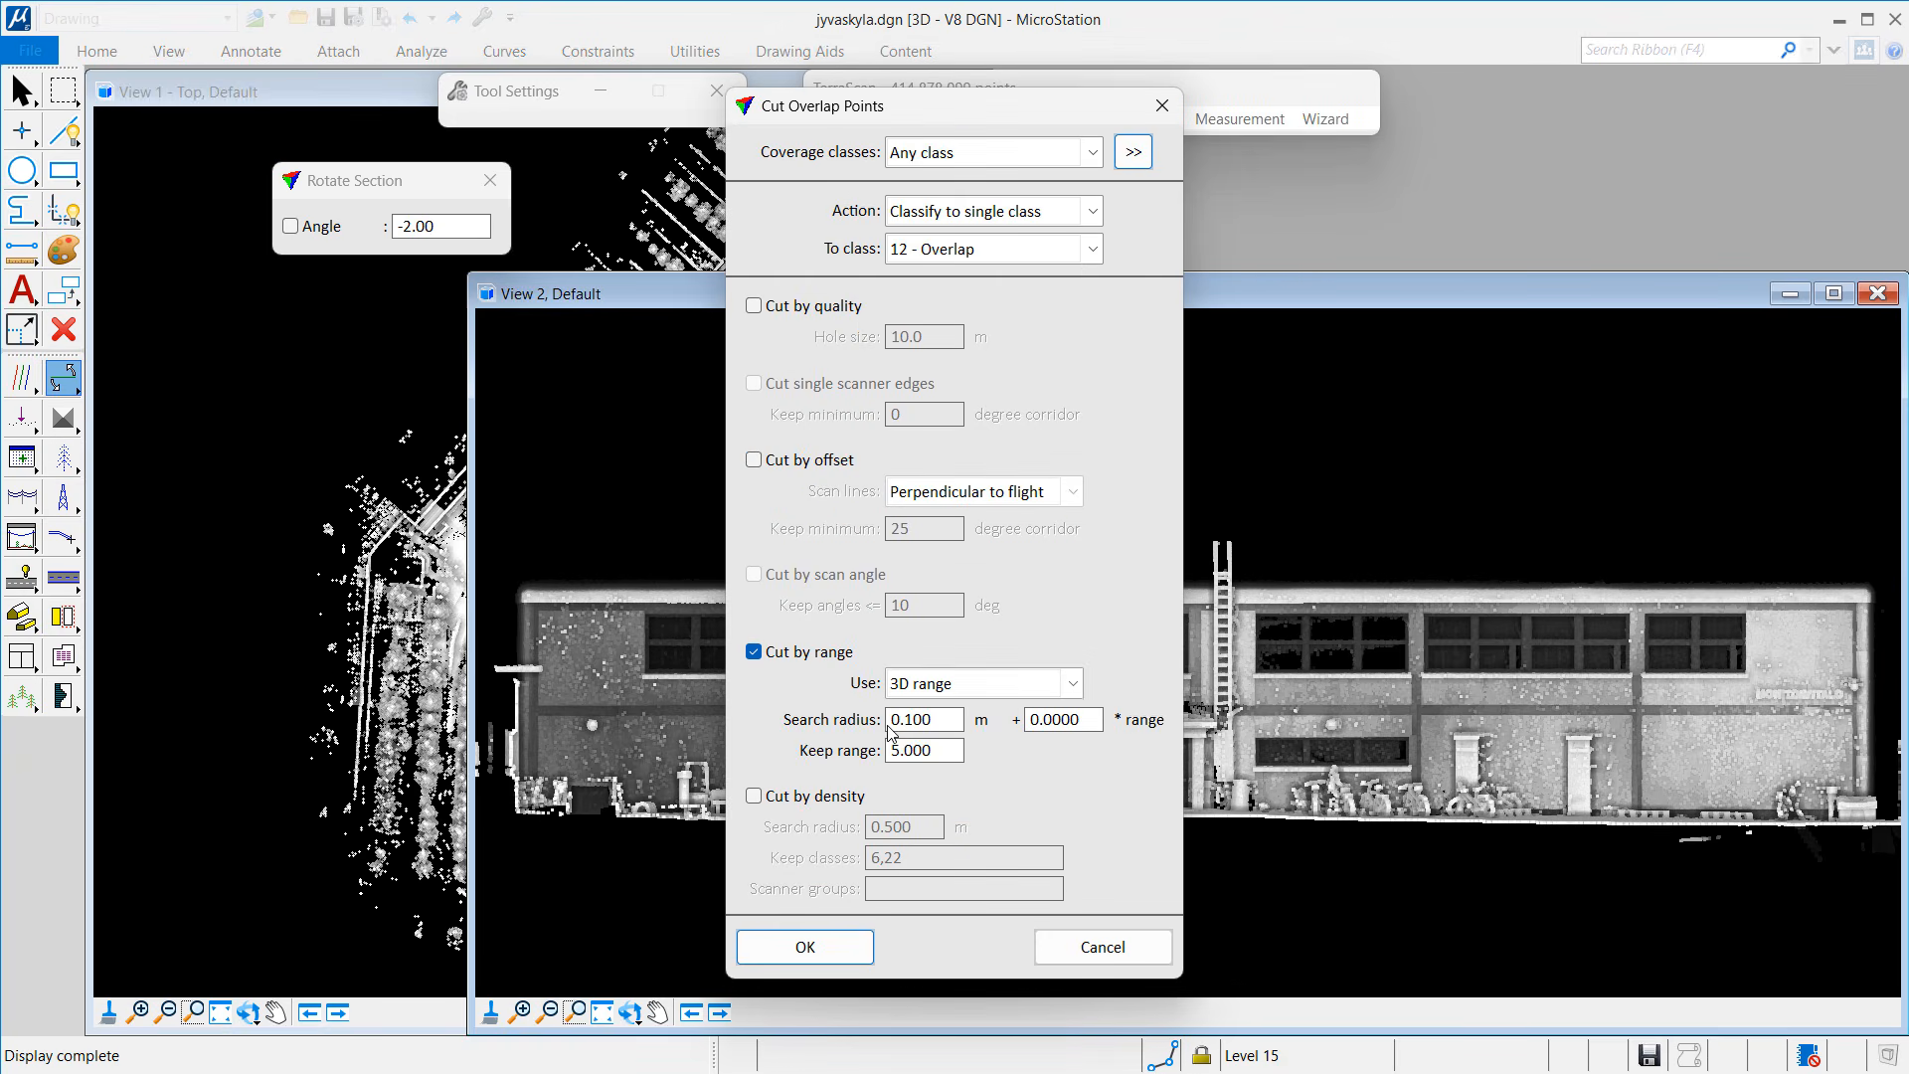
pyautogui.moveTo(906, 720); pyautogui.dragTo(1032, 709)
pyautogui.write('050')
pyautogui.press('Tab')
pyautogui.write('0.002')
pyautogui.press('Tab')
pyautogui.click(814, 945)
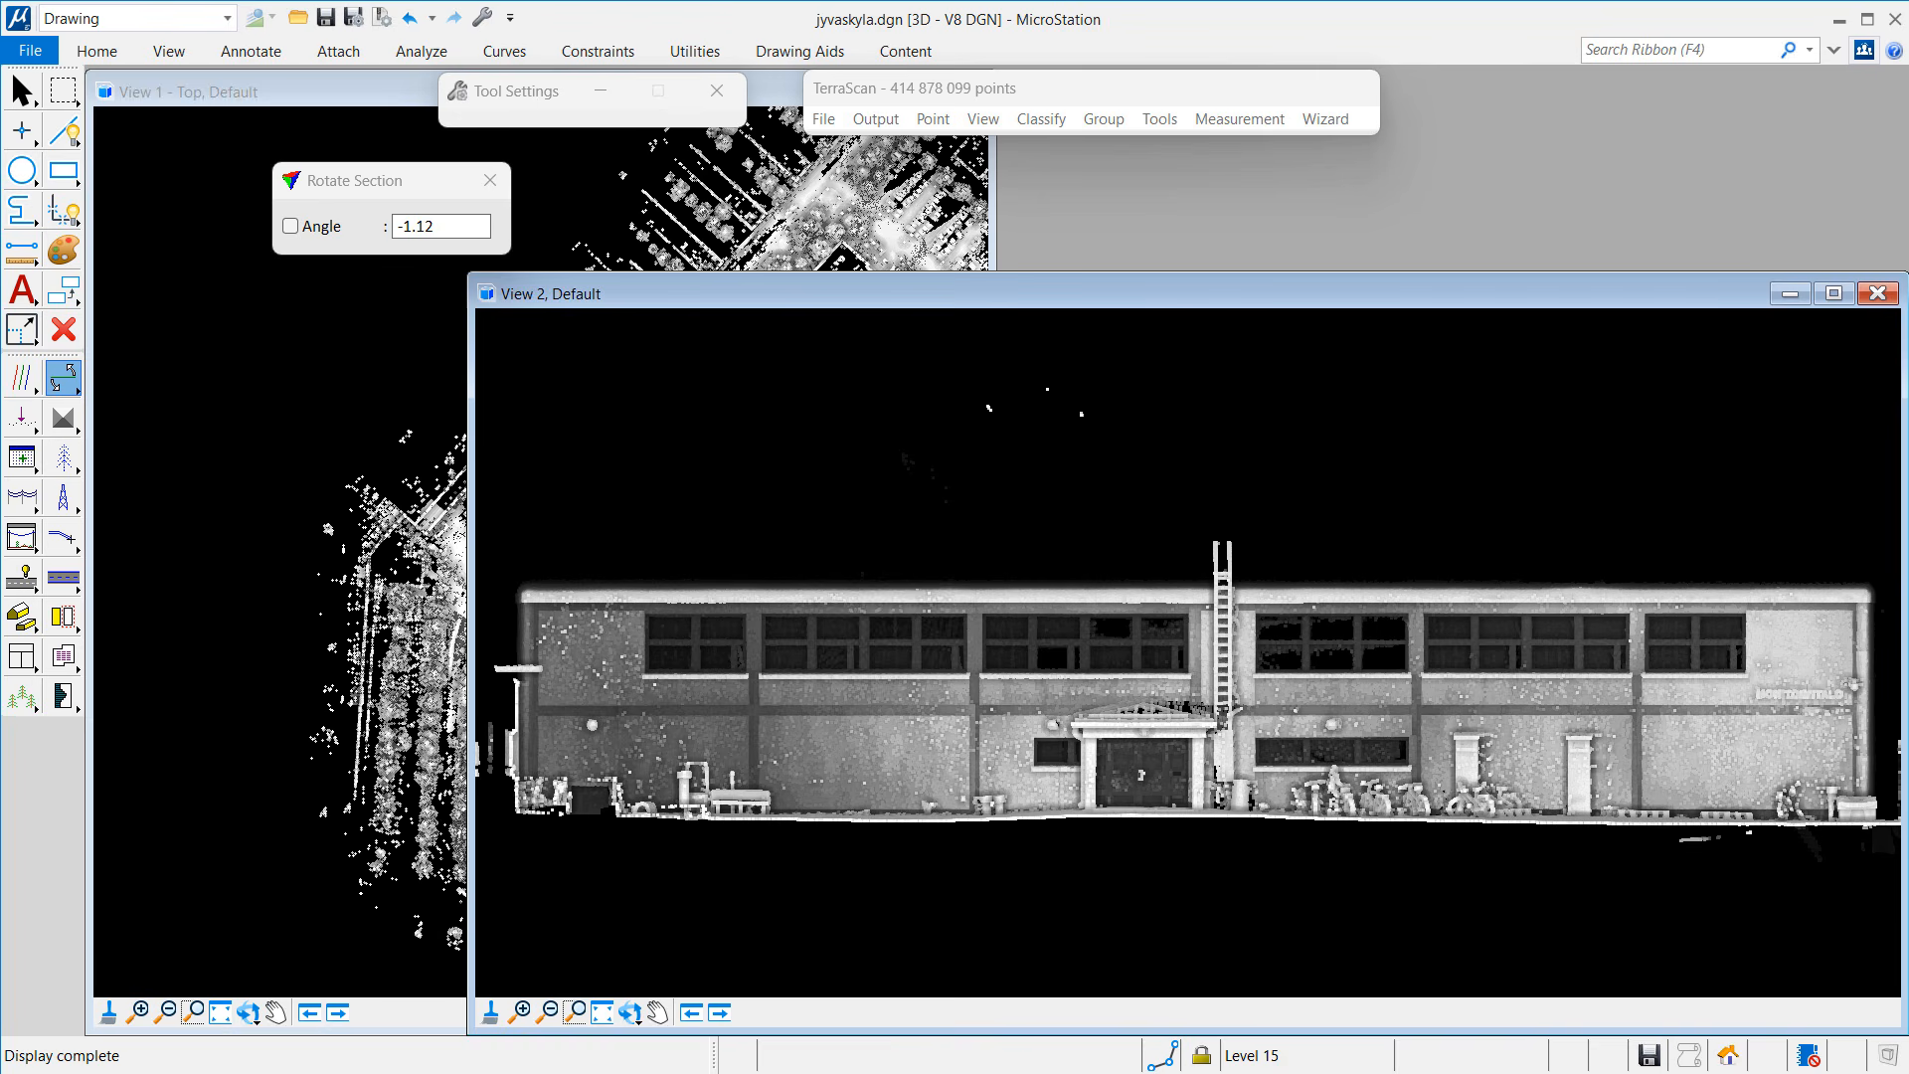
# Step: Hide class 12 Overlap in the display mode and redraw the view
pyautogui.click(982, 119)
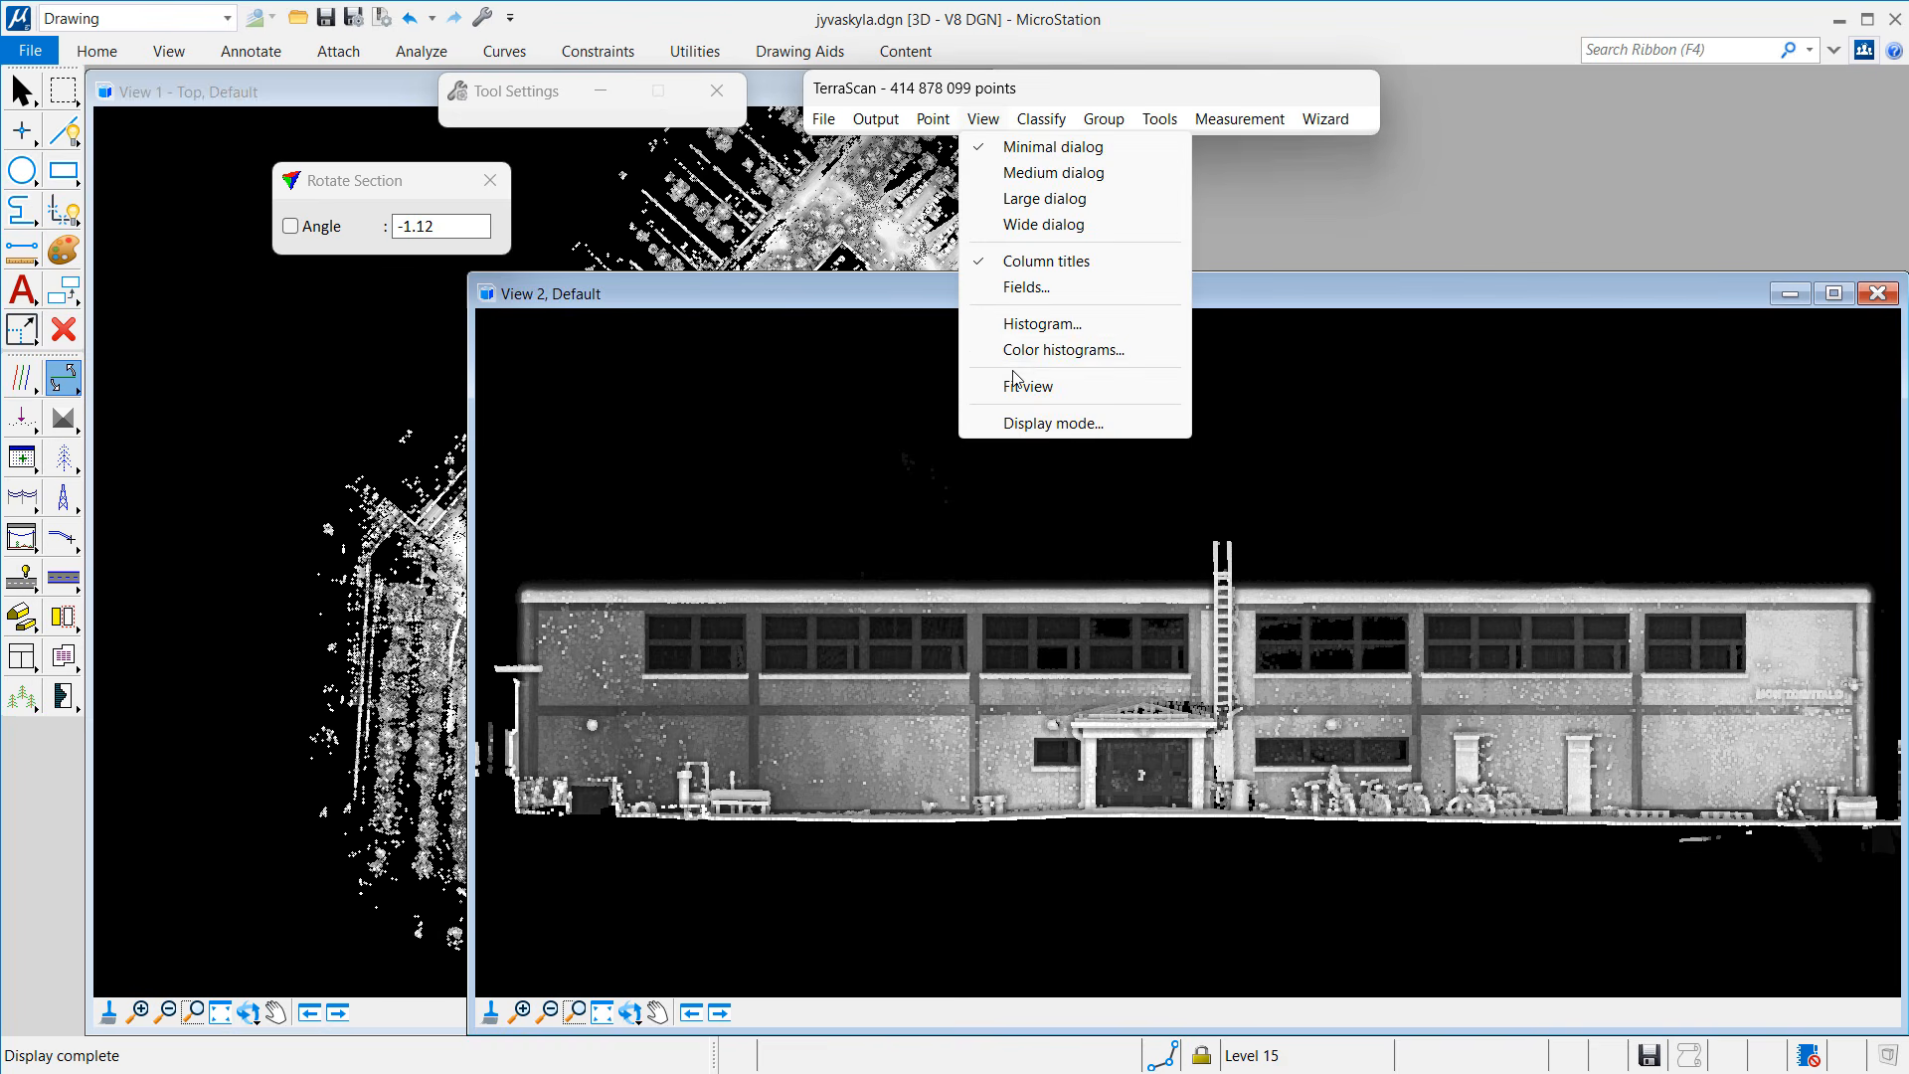
pyautogui.click(1029, 424)
pyautogui.click(671, 777)
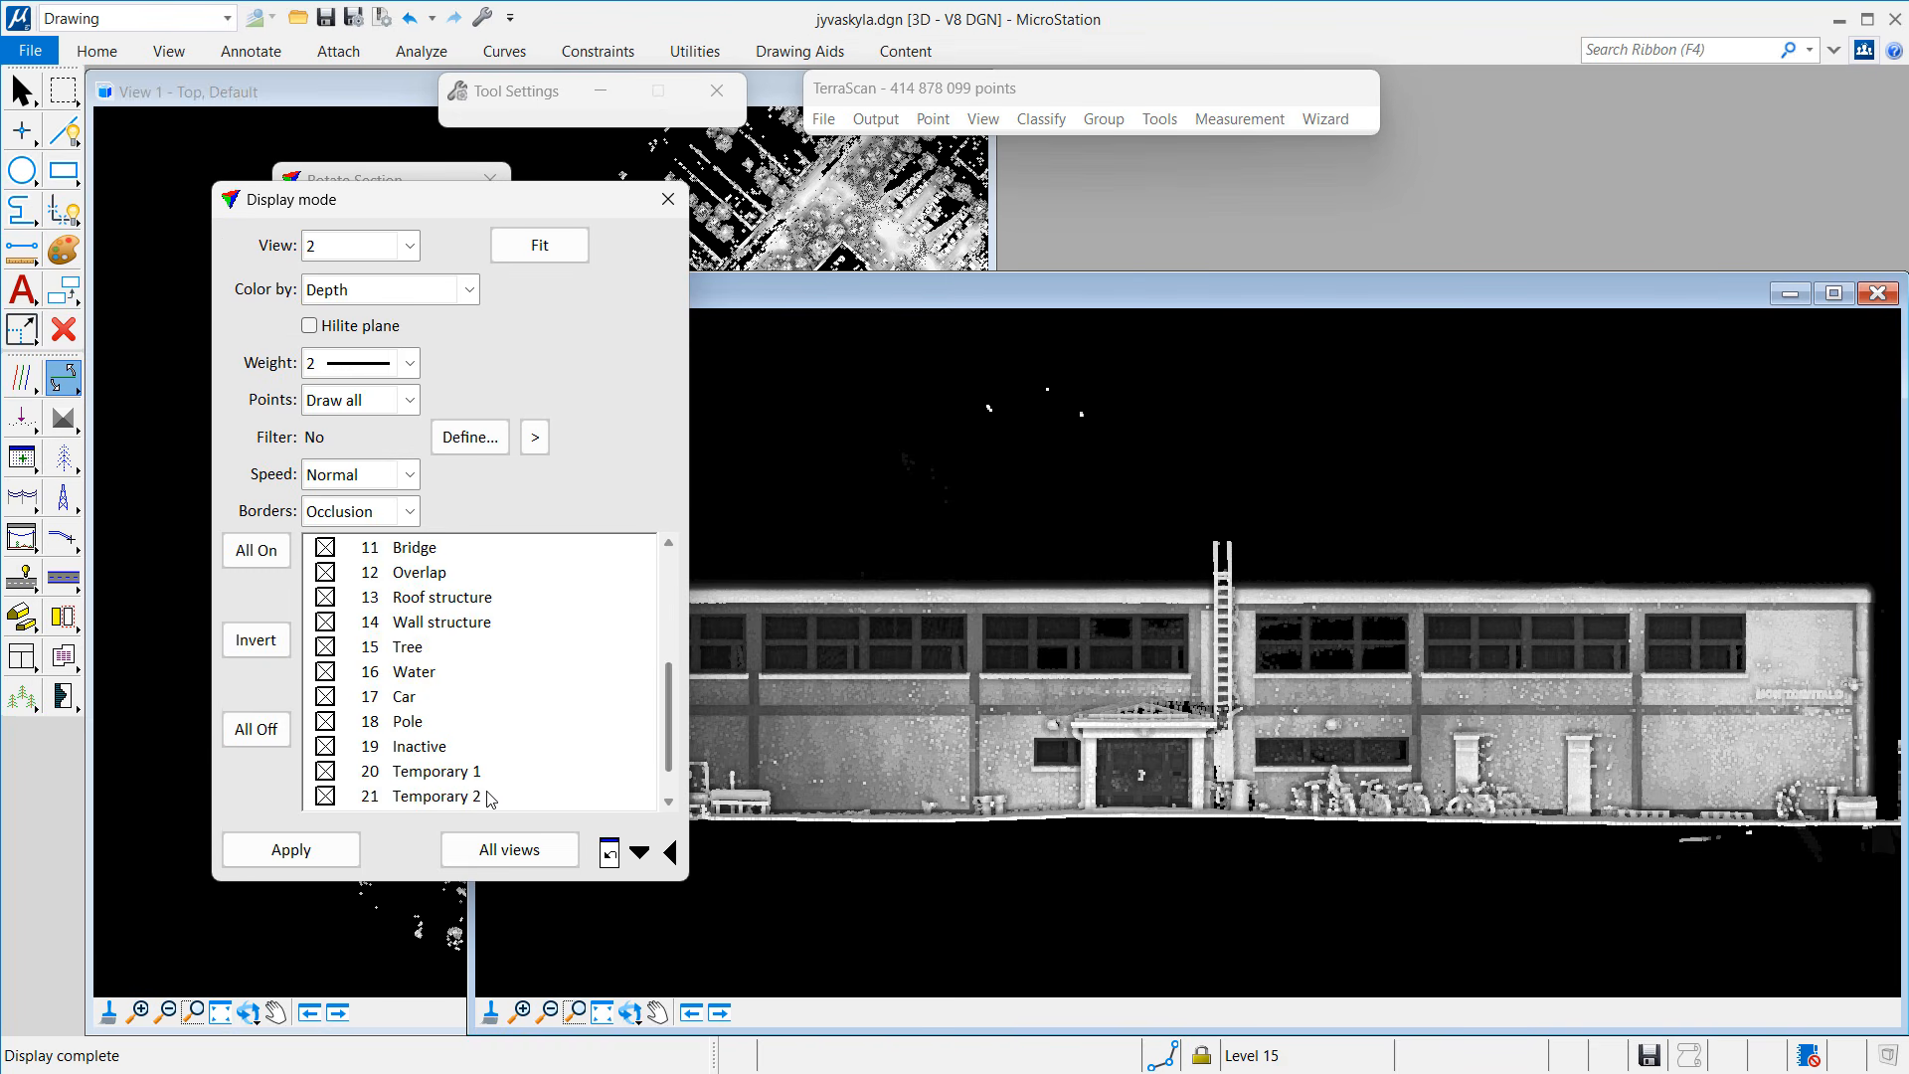
pyautogui.click(409, 577)
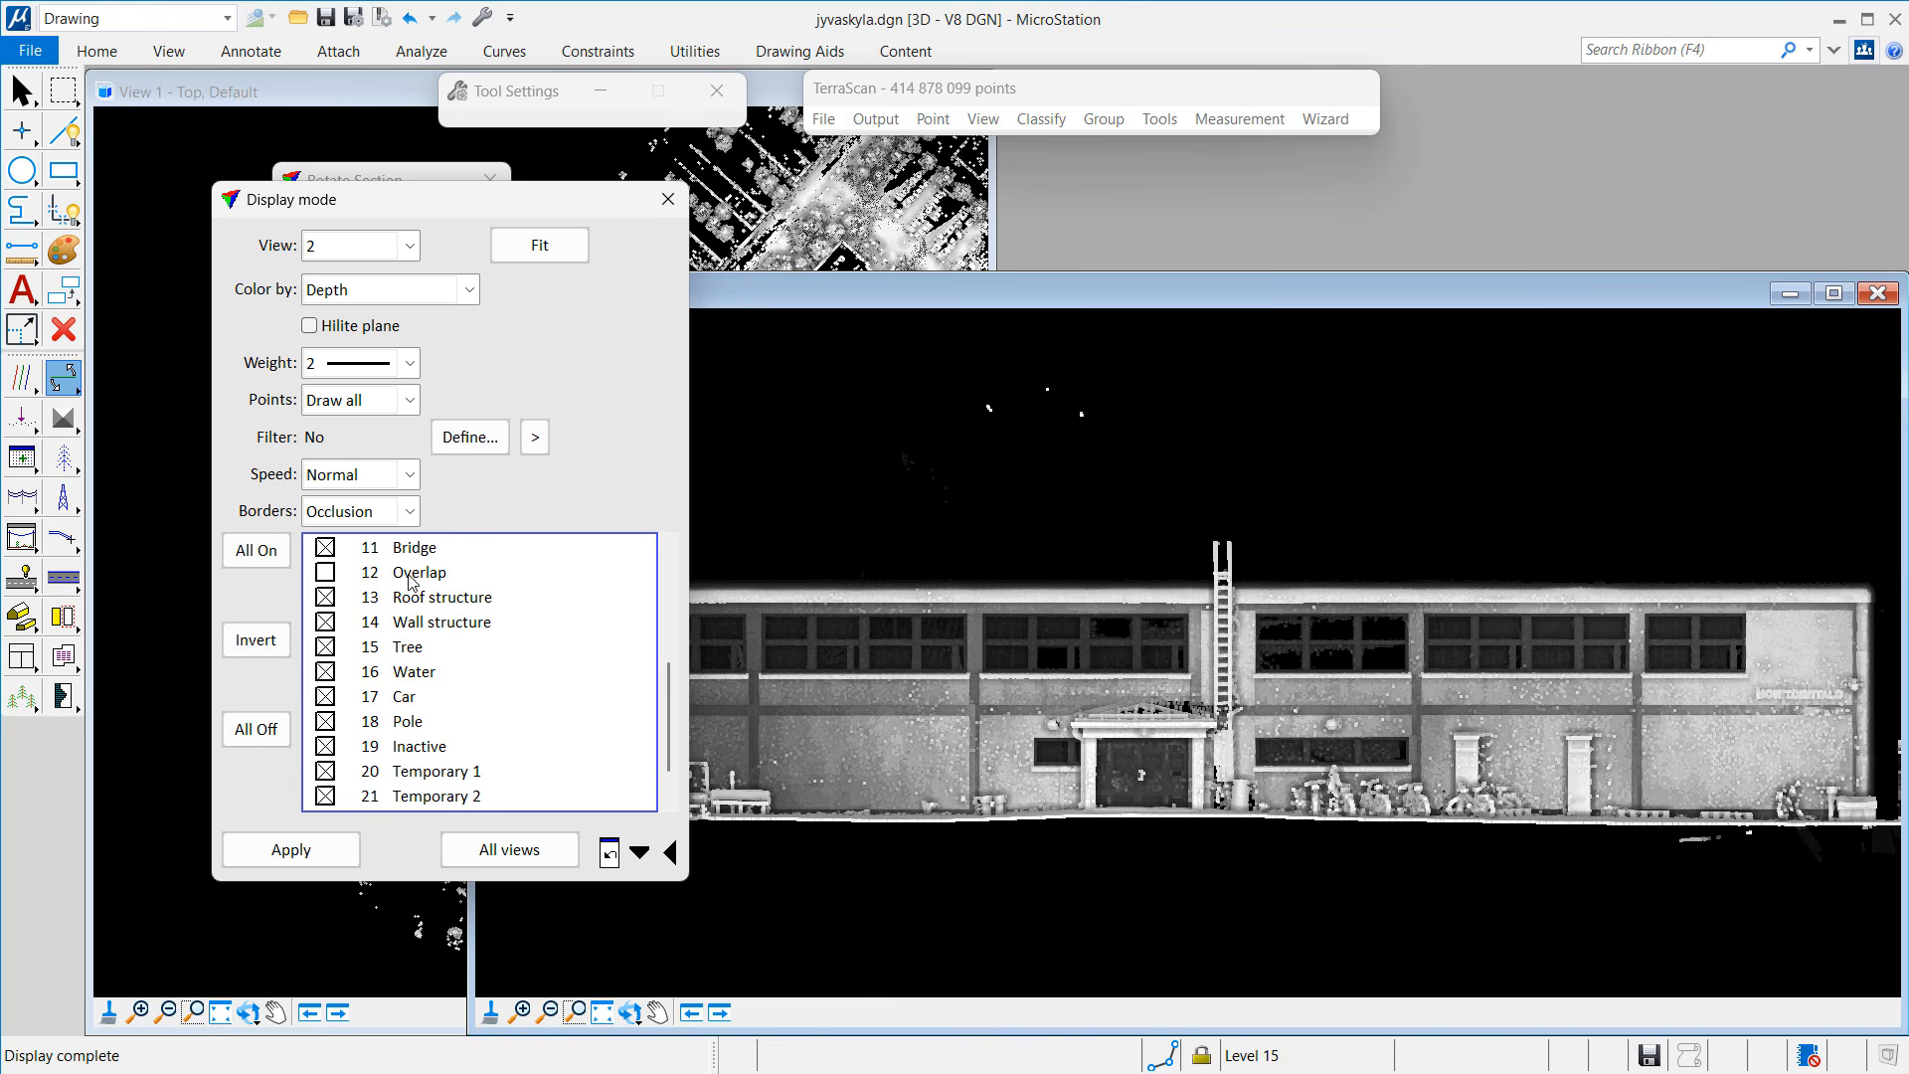
pyautogui.click(347, 850)
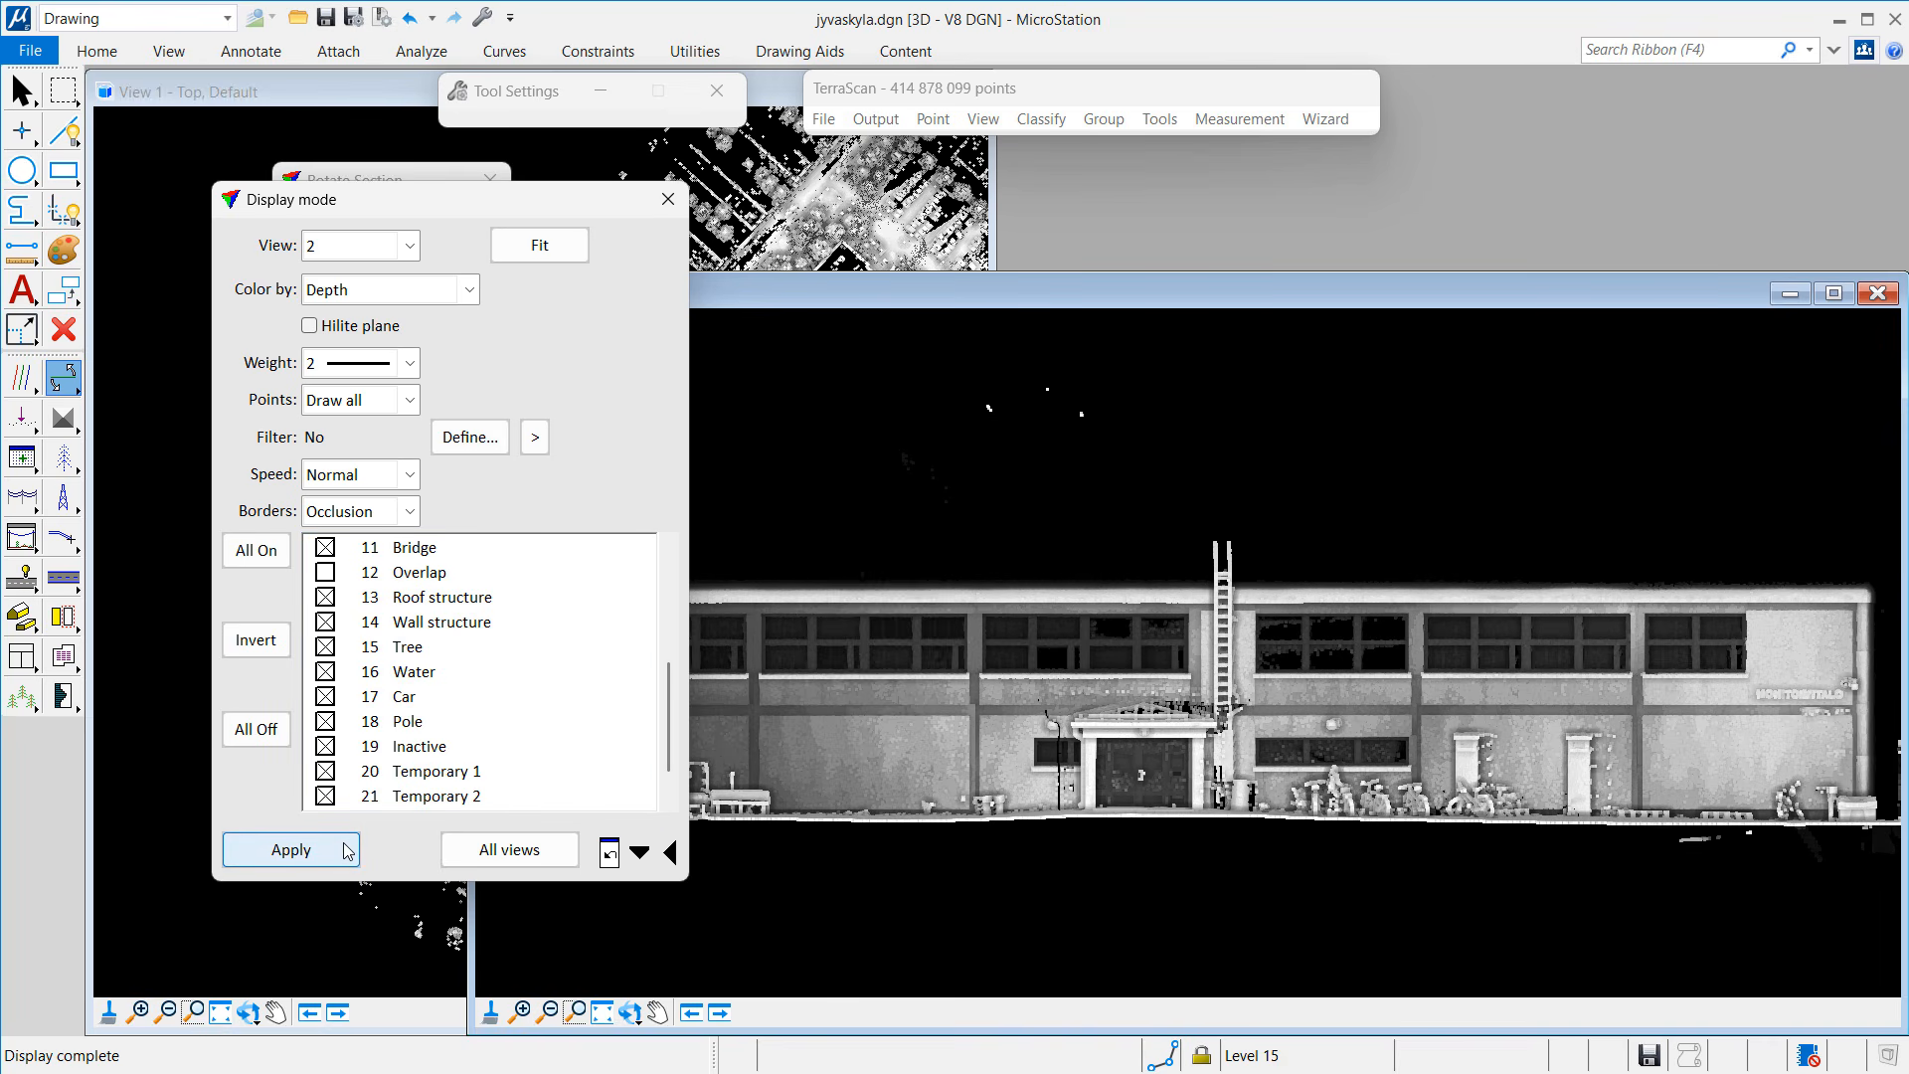
# Step: Compare the facade with Overlap points shown and hidden, leaving them hidden
pyautogui.moveTo(522, 210); pyautogui.dragTo(383, 207)
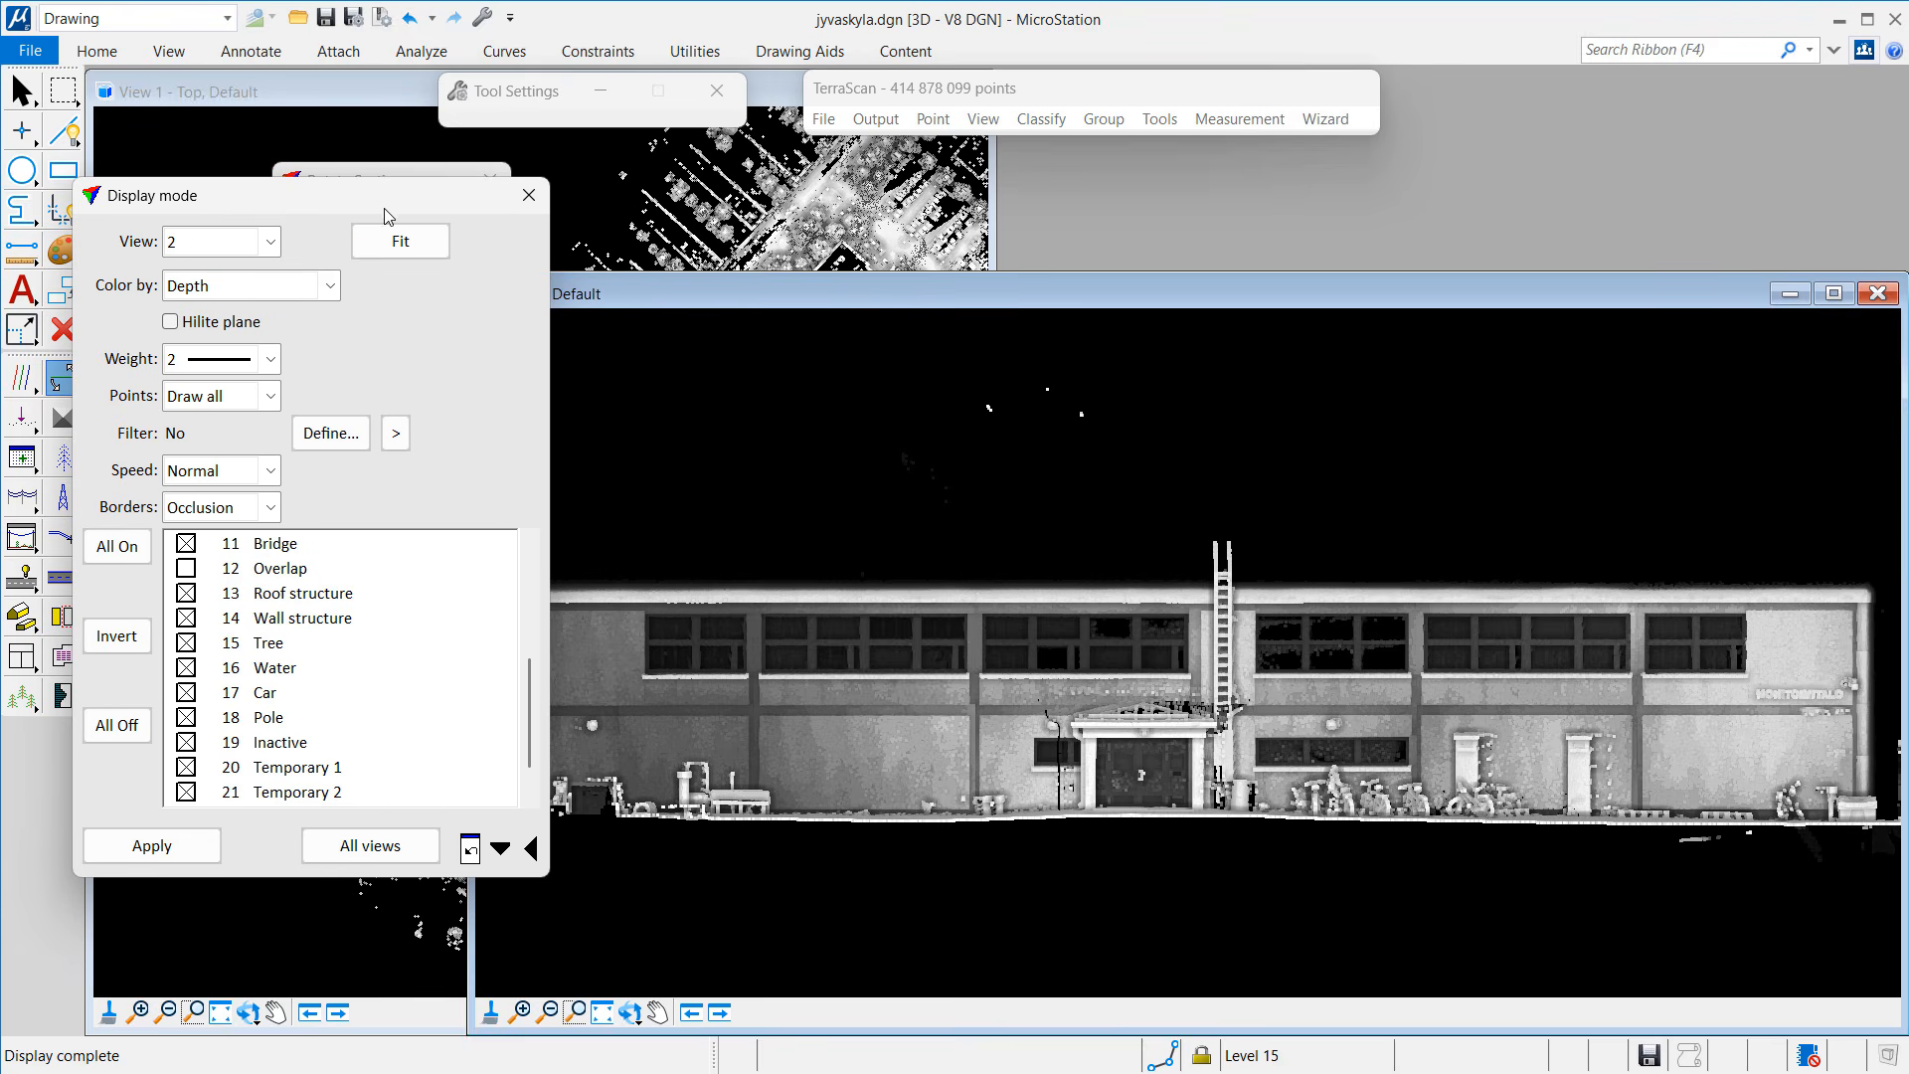
pyautogui.click(256, 571)
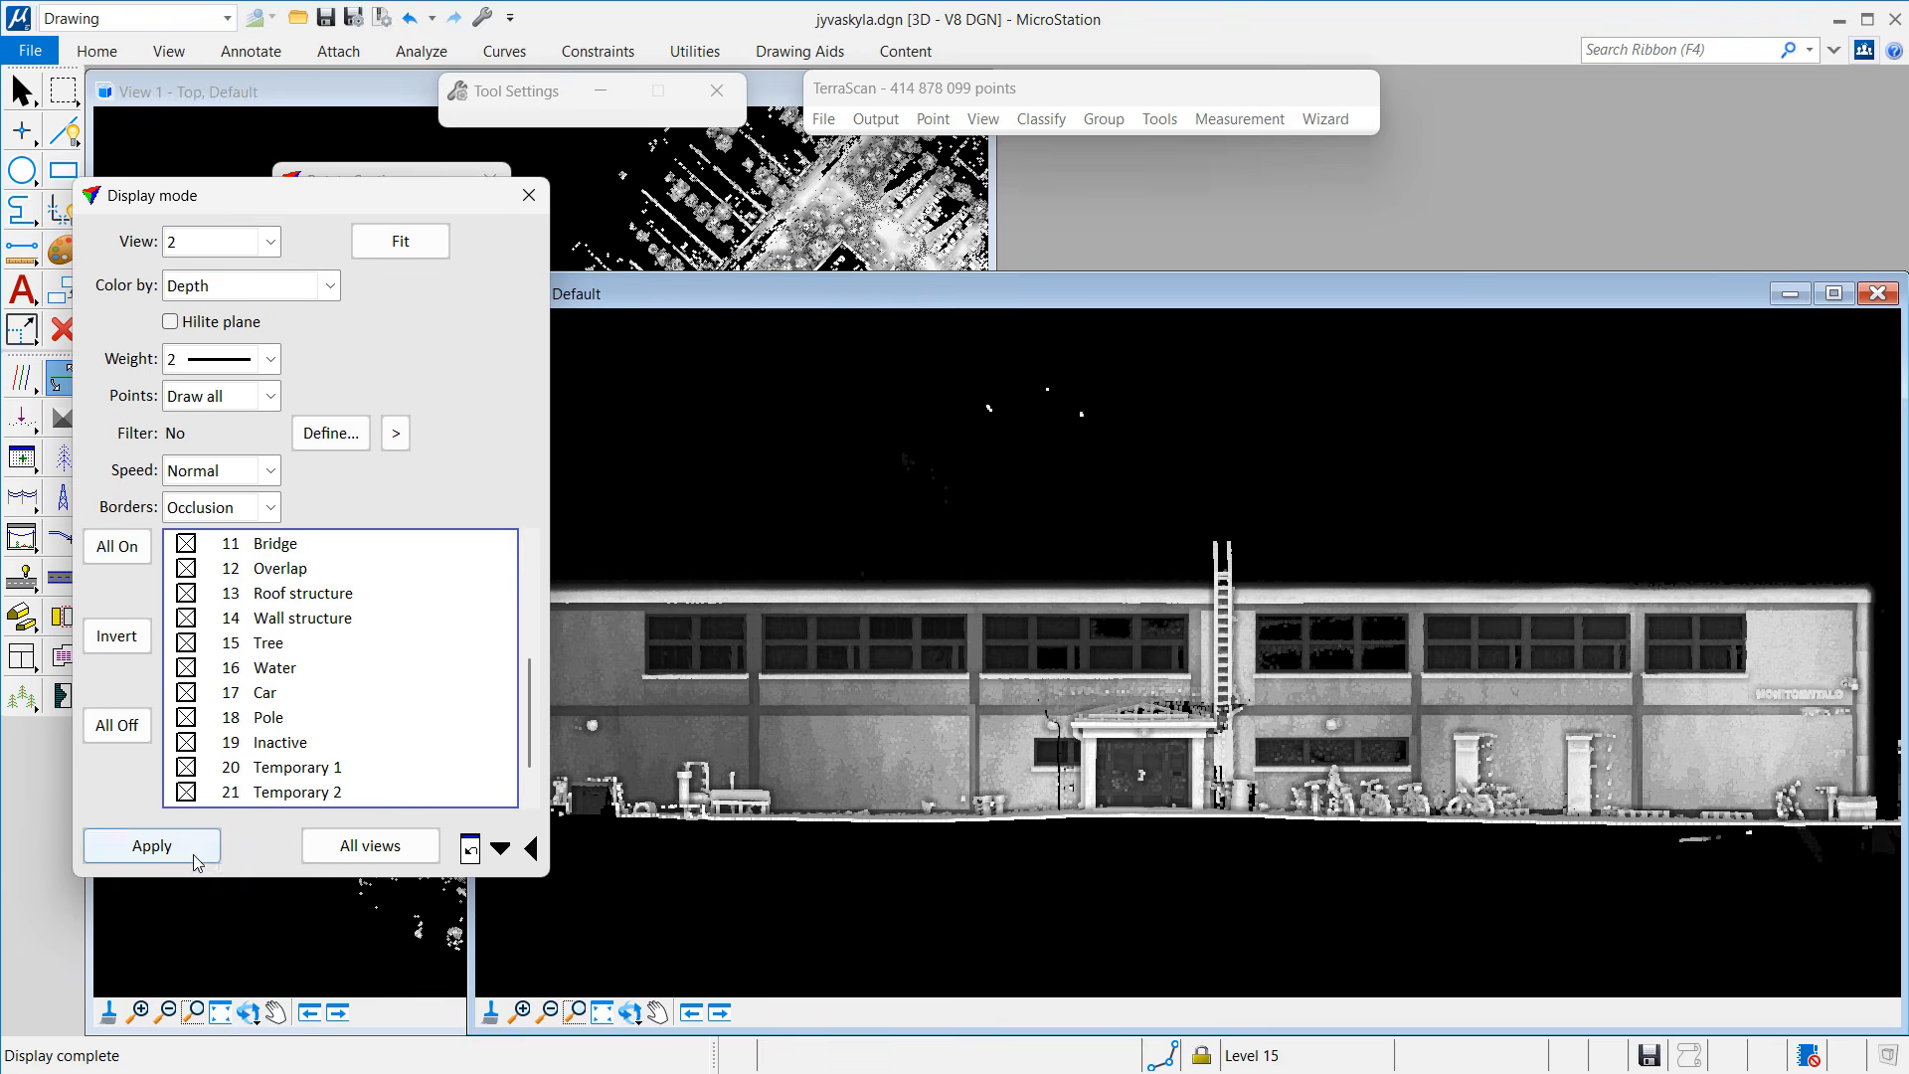
pyautogui.click(195, 859)
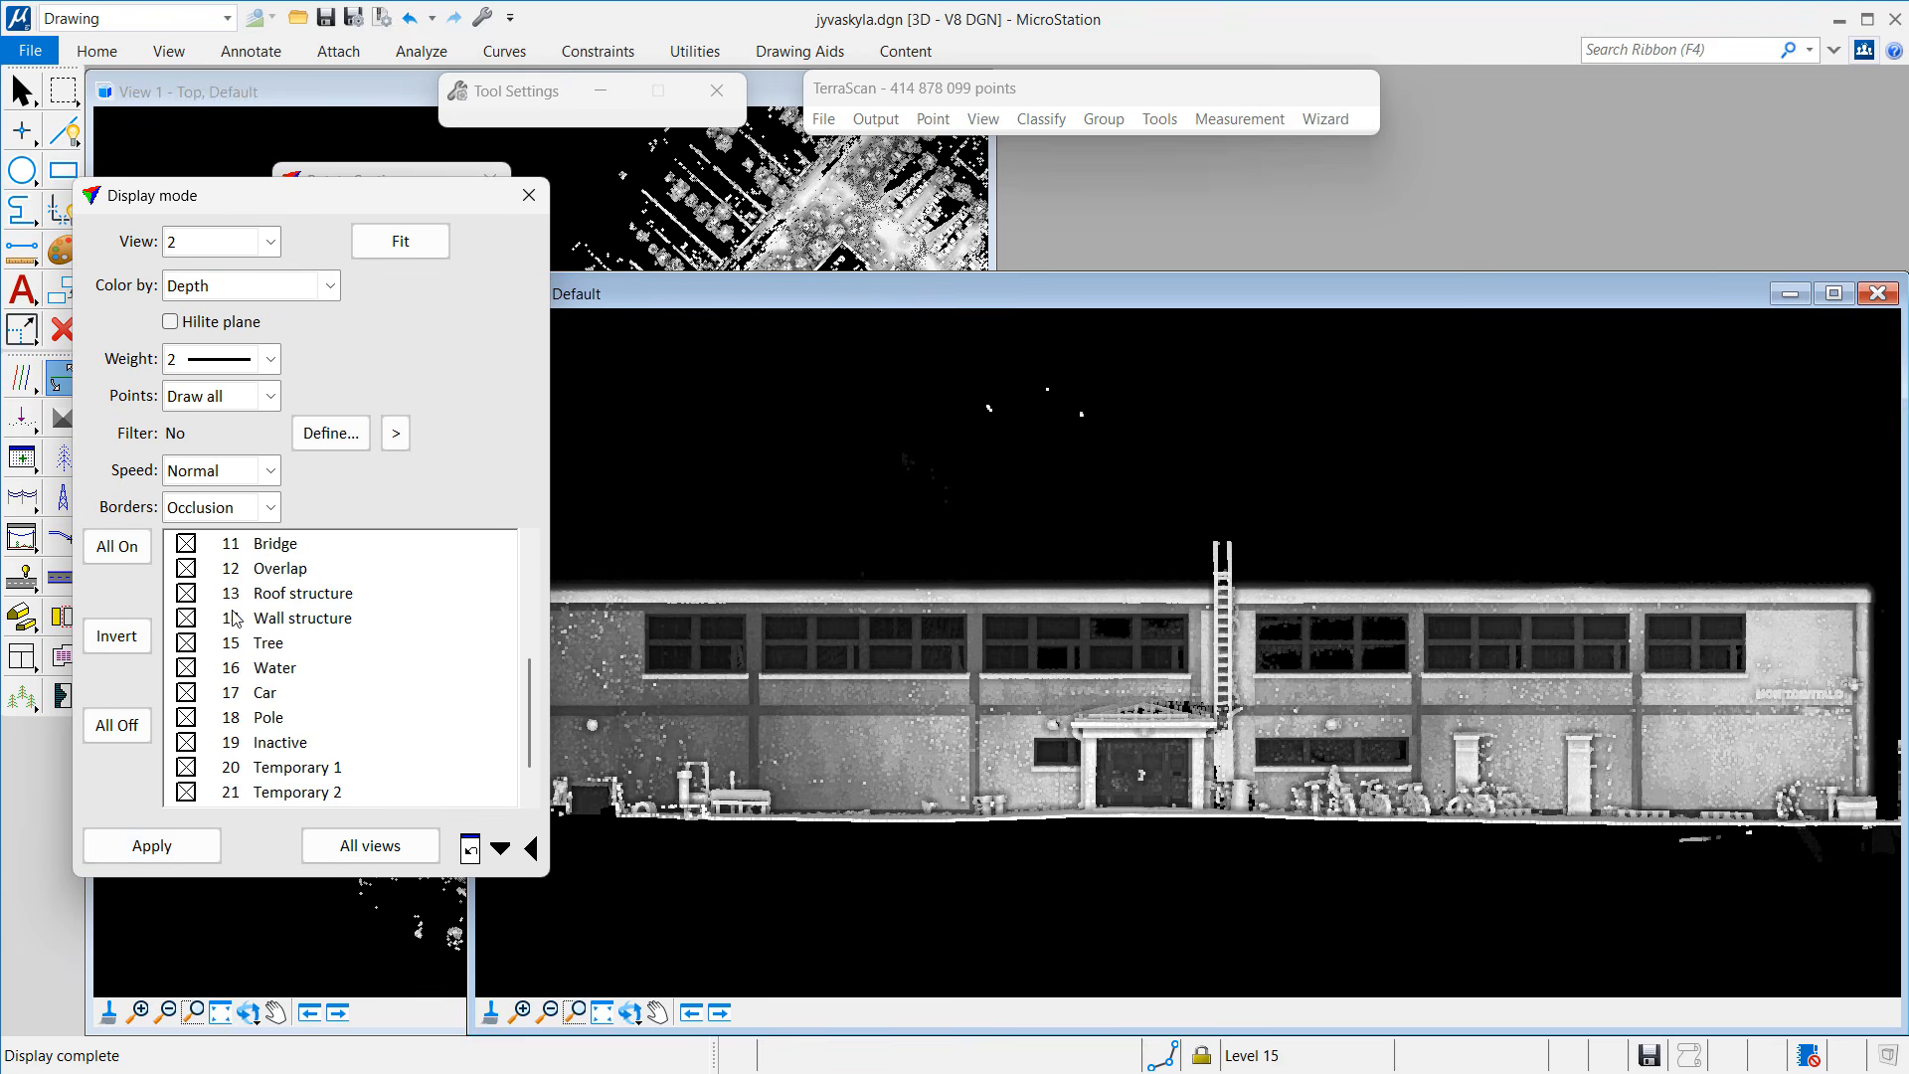
pyautogui.click(261, 573)
pyautogui.click(214, 841)
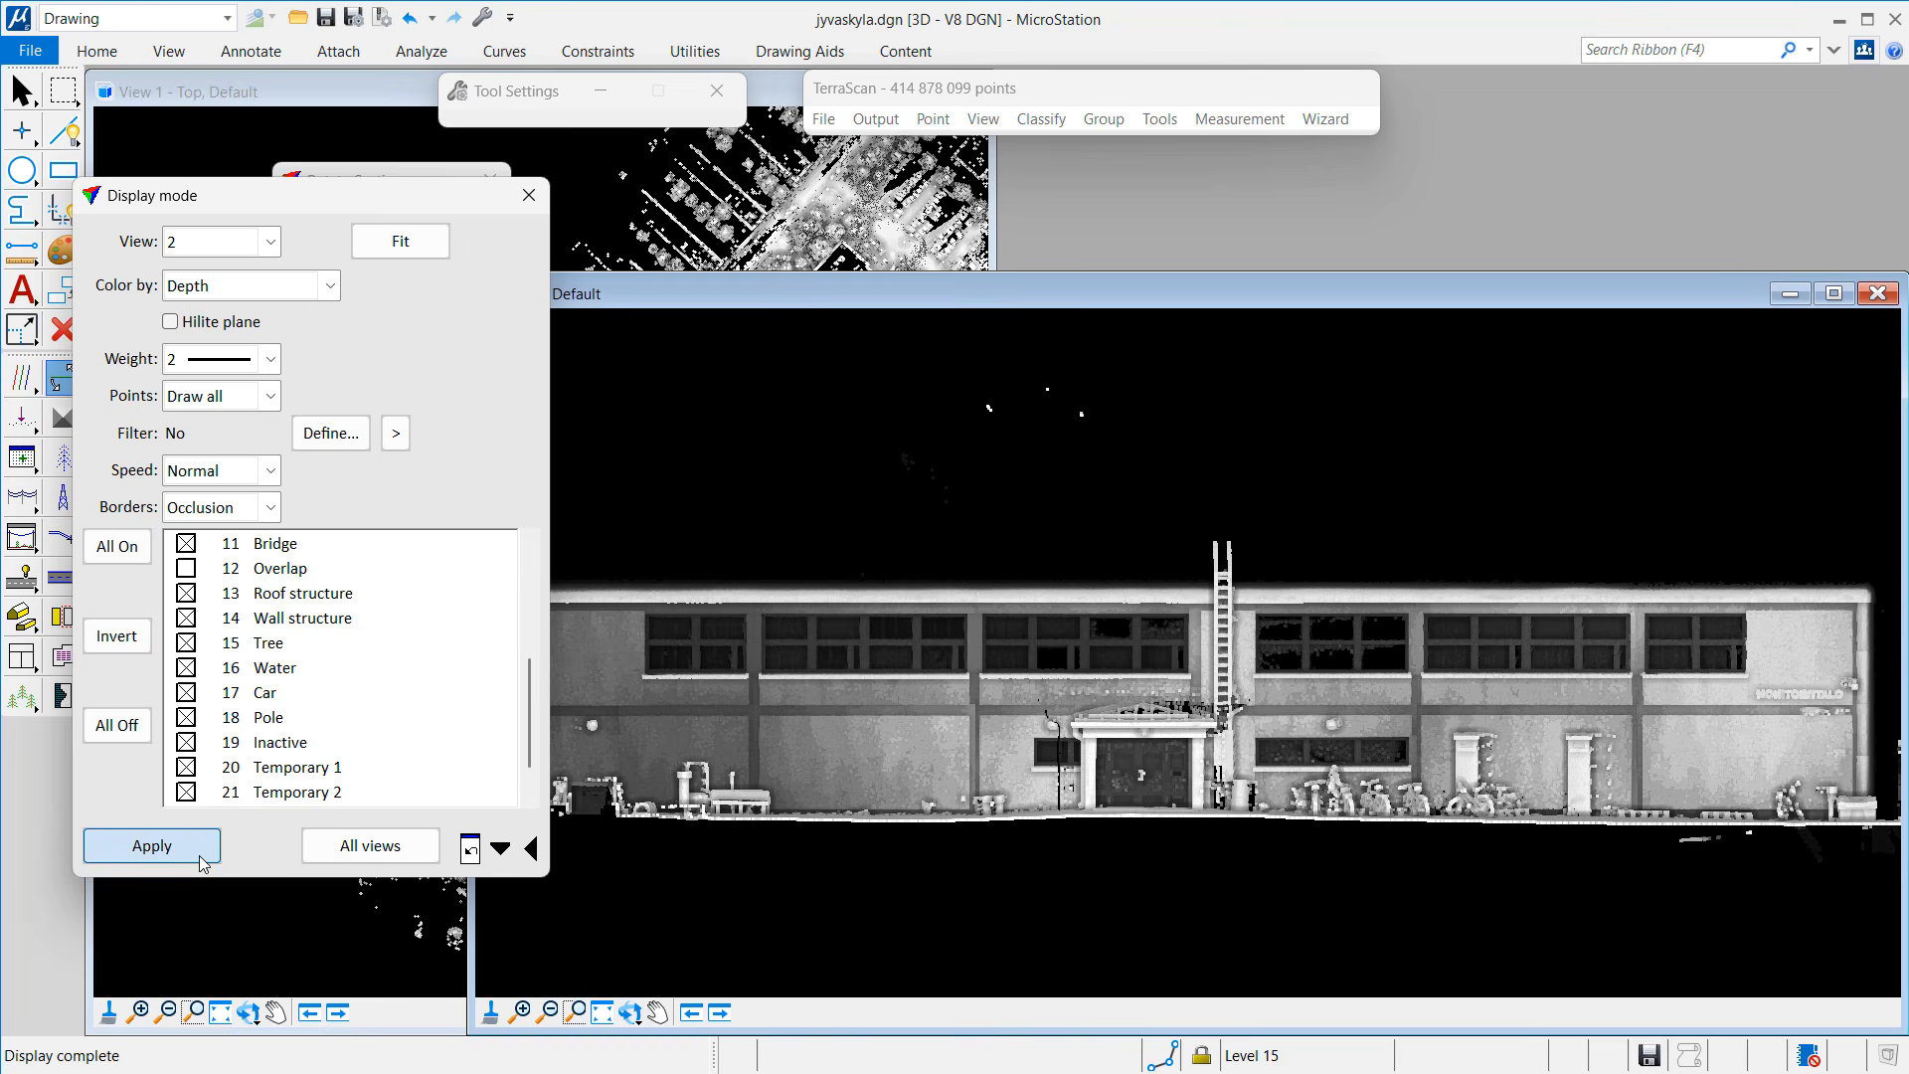
pyautogui.click(530, 195)
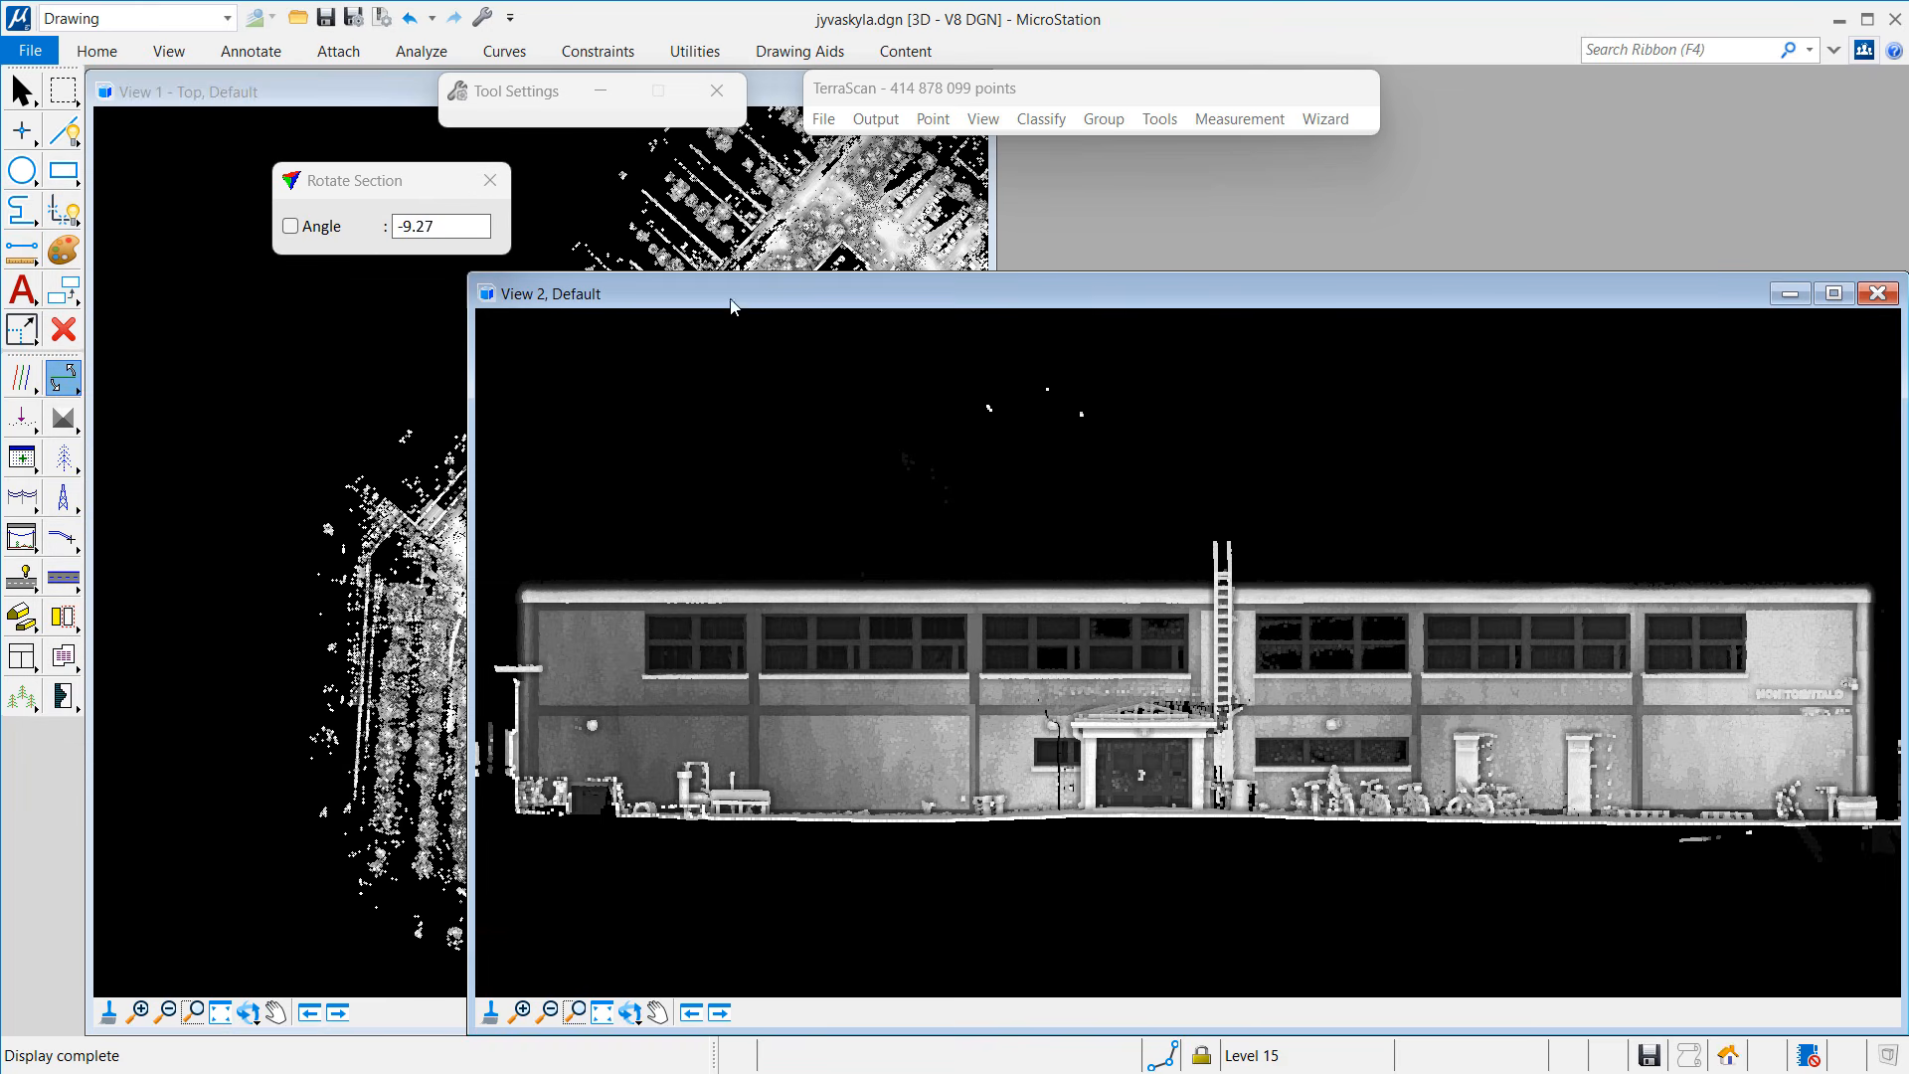
# Step: Delete all 45 107 767 points of class 12 Overlap by point class
pyautogui.click(940, 120)
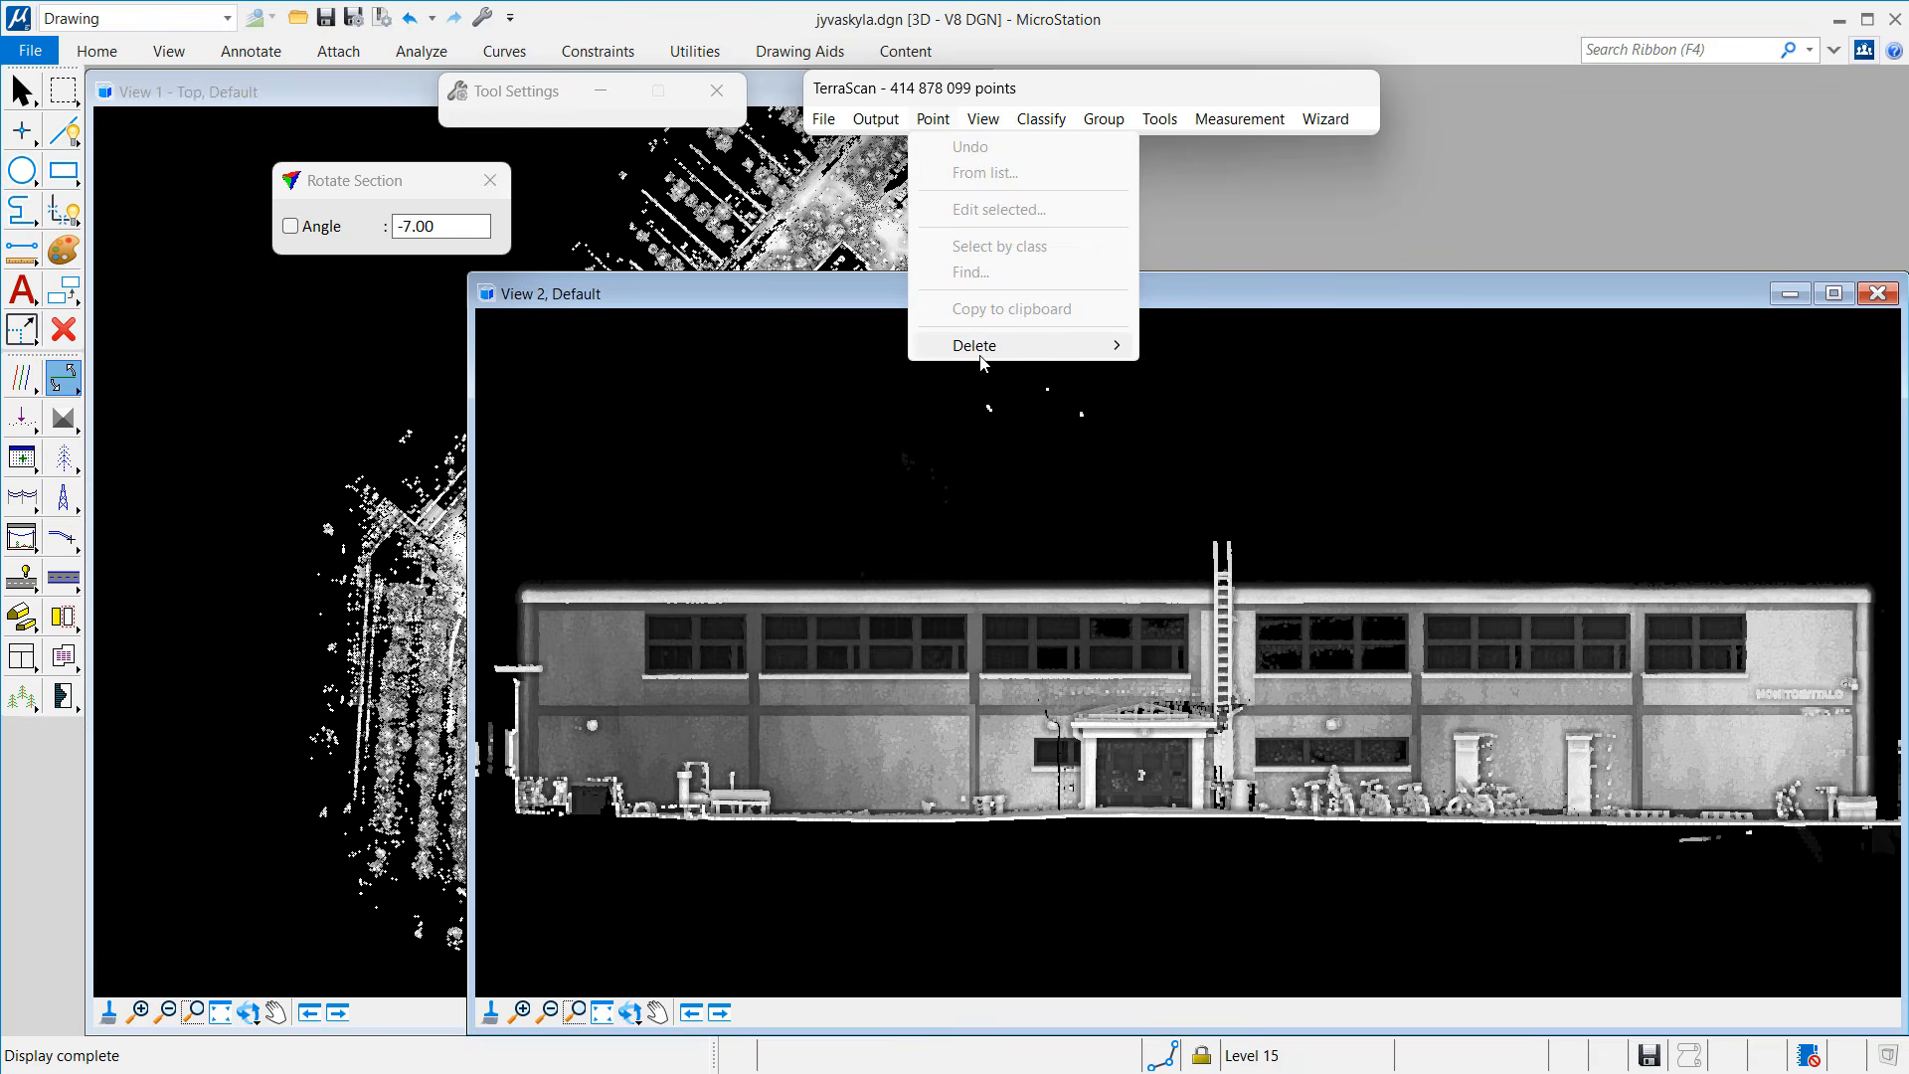
pyautogui.moveTo(984, 364)
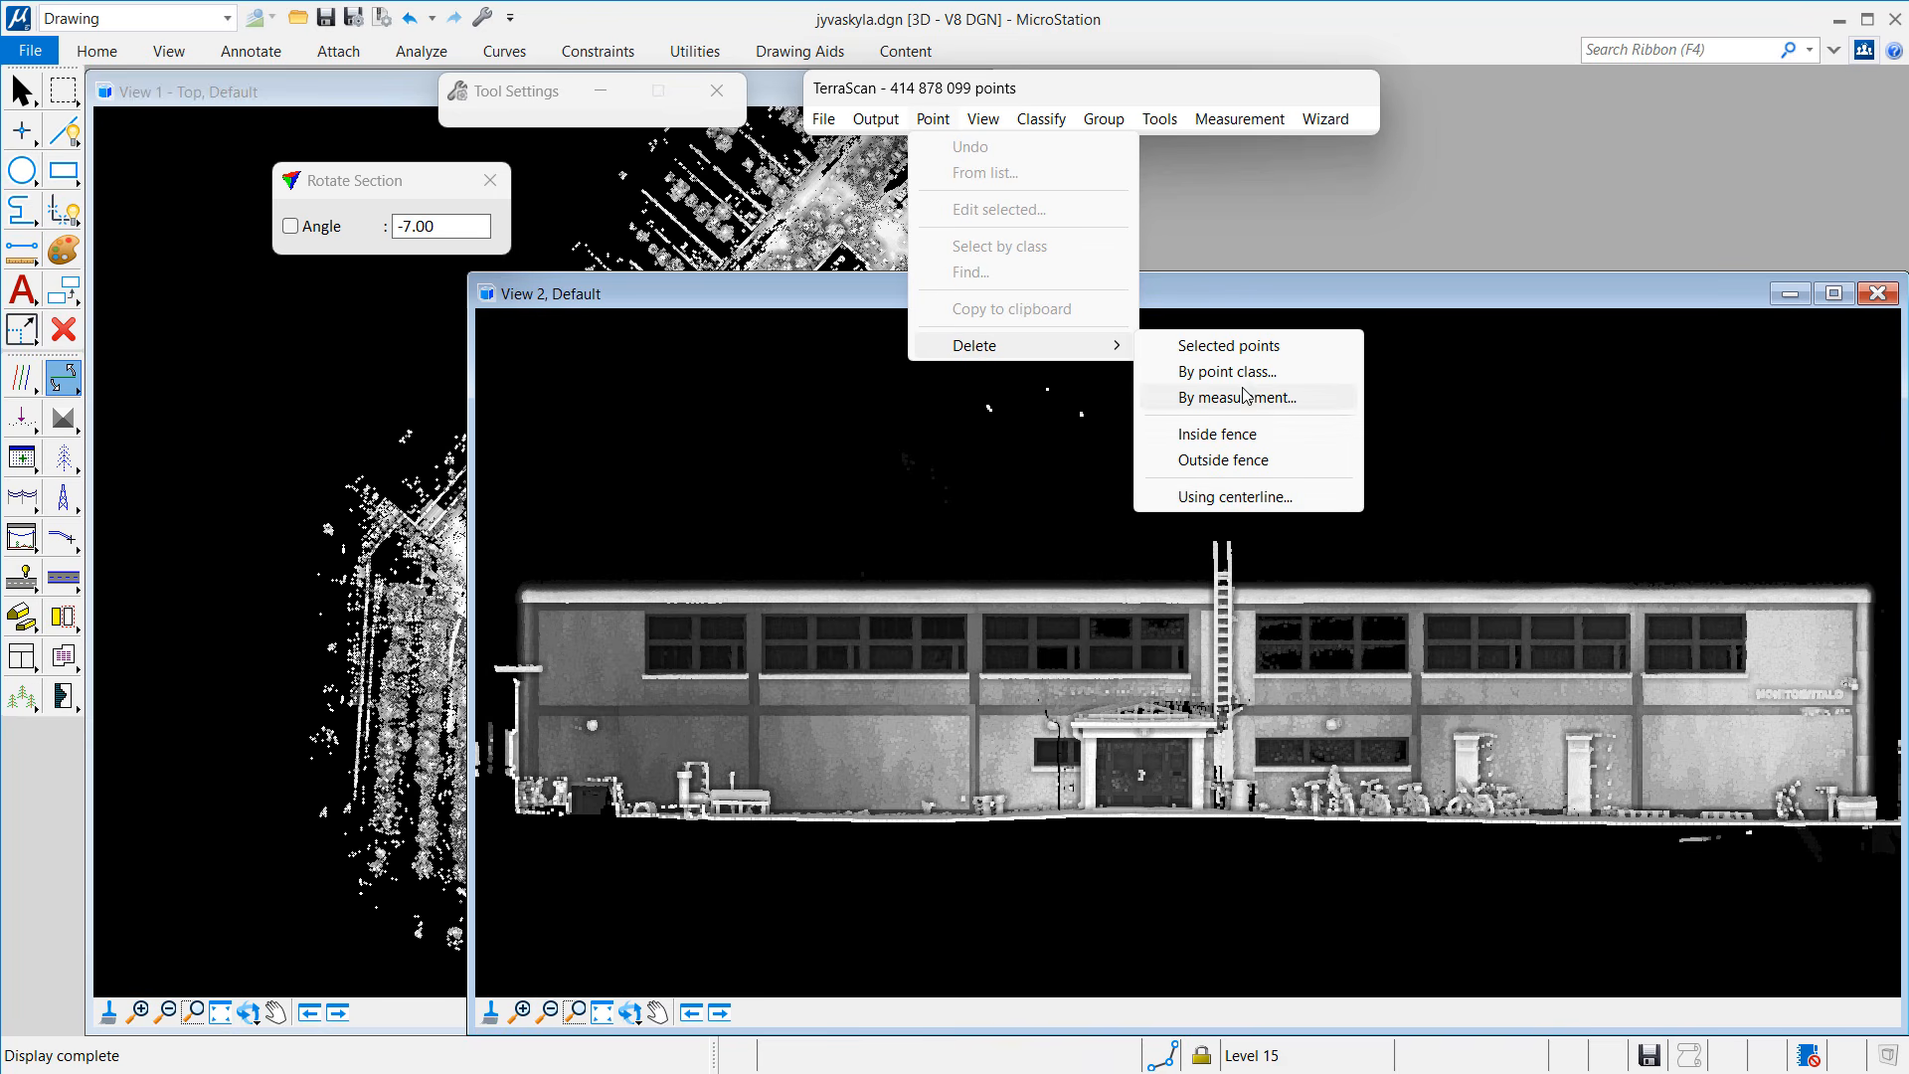
pyautogui.click(1202, 374)
pyautogui.click(865, 459)
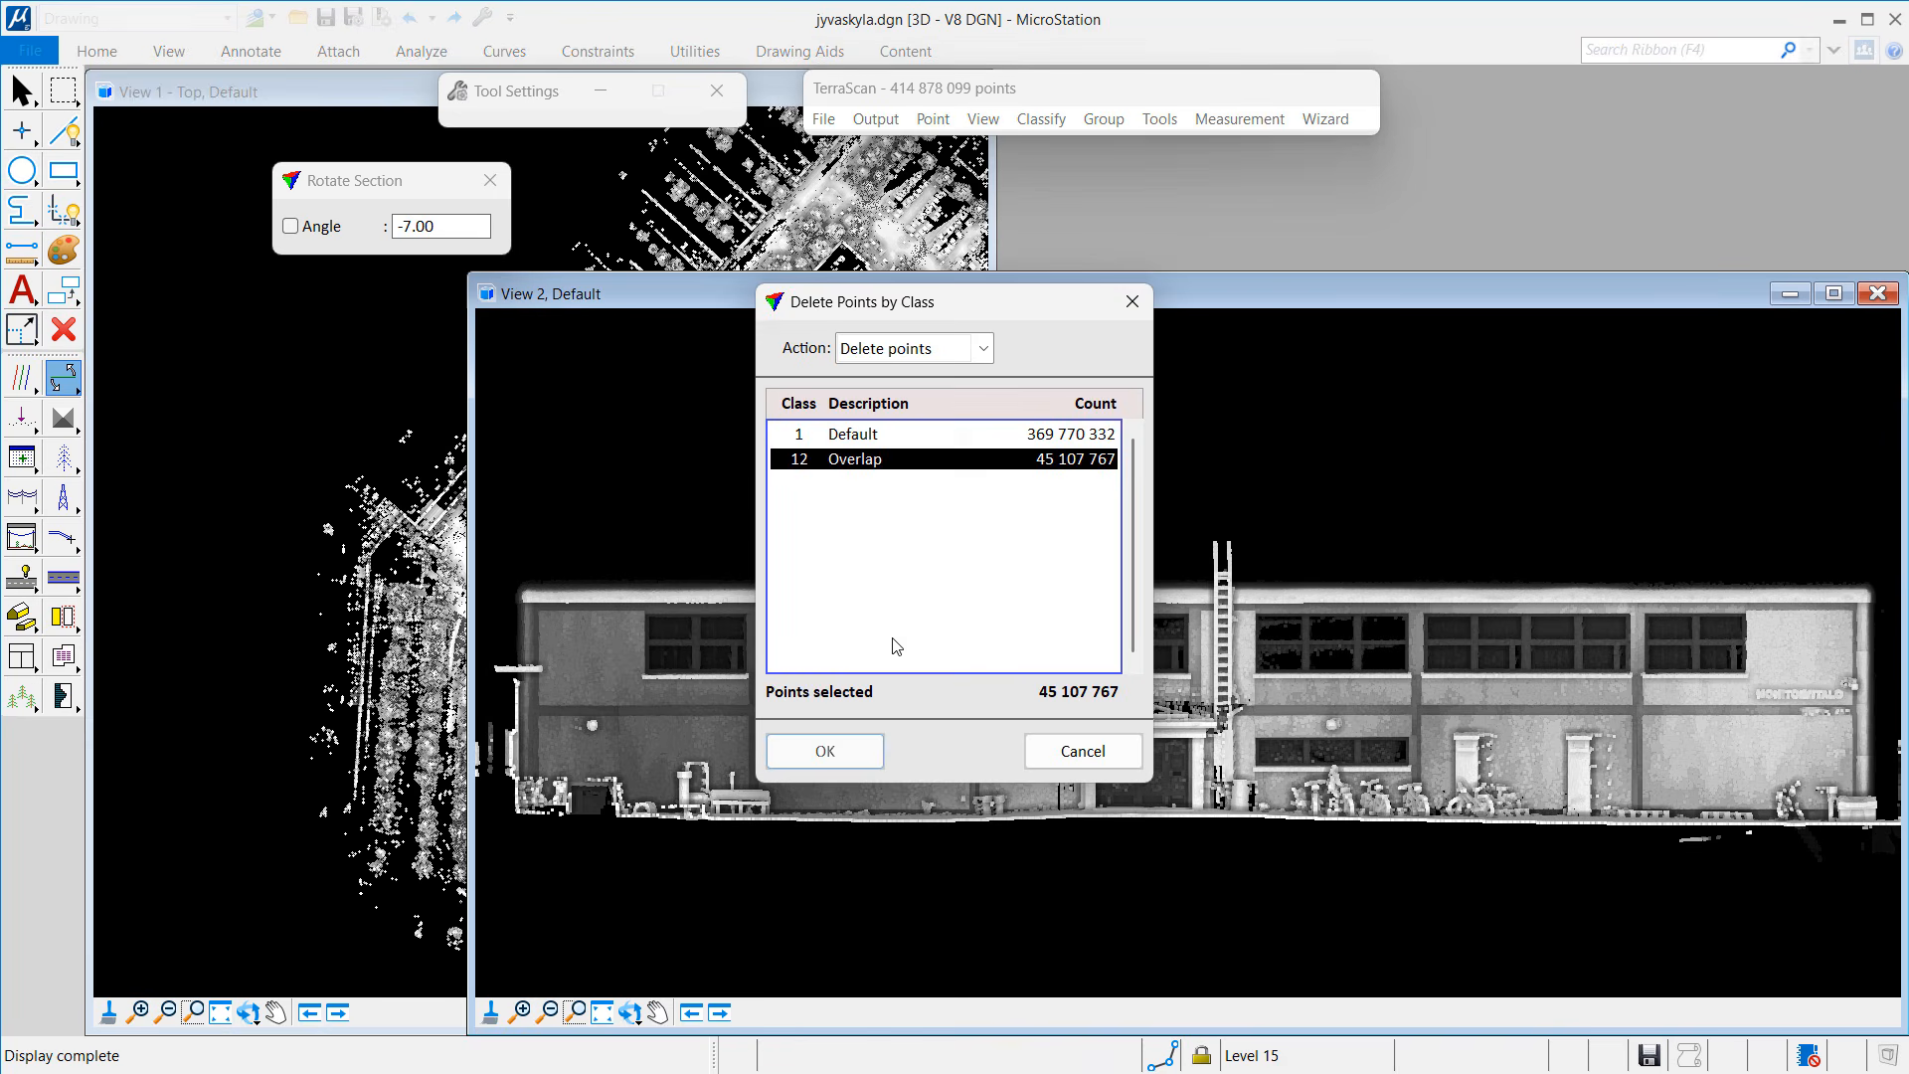
pyautogui.click(825, 750)
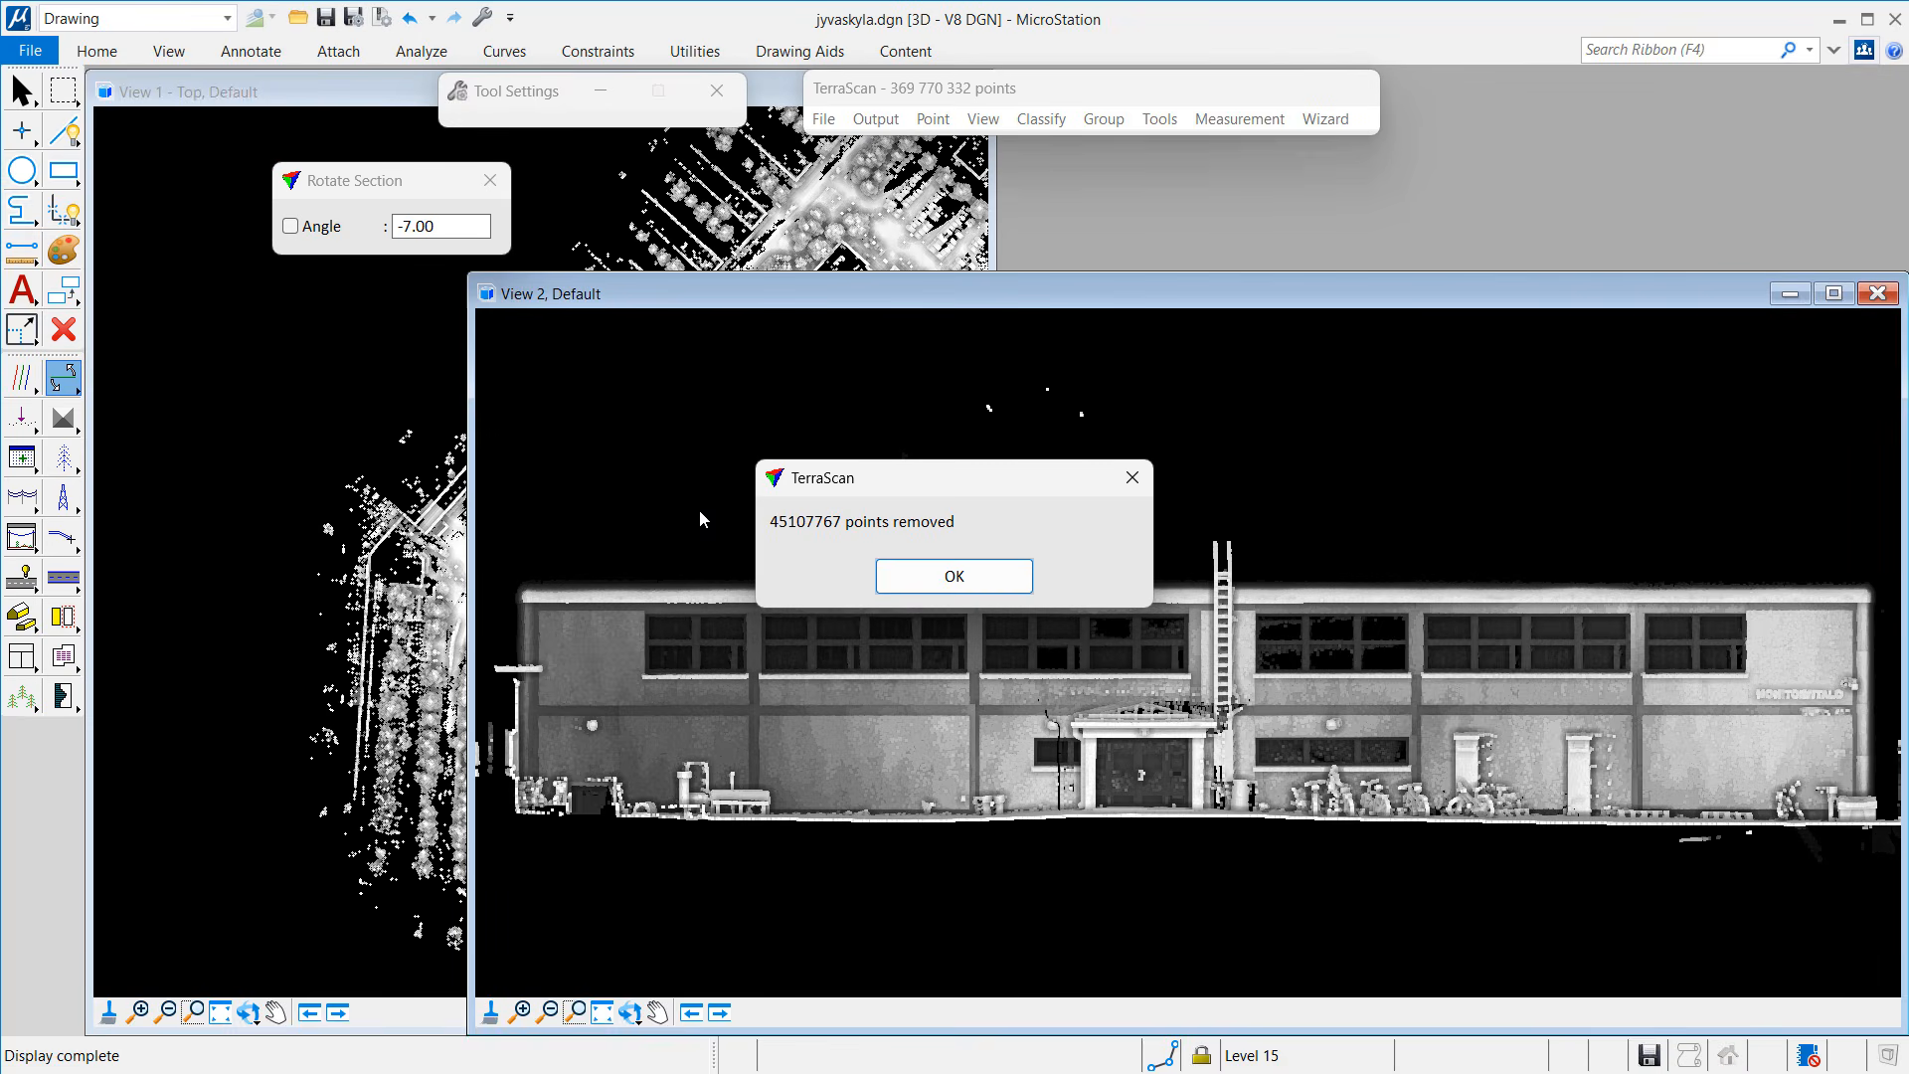
pyautogui.click(897, 566)
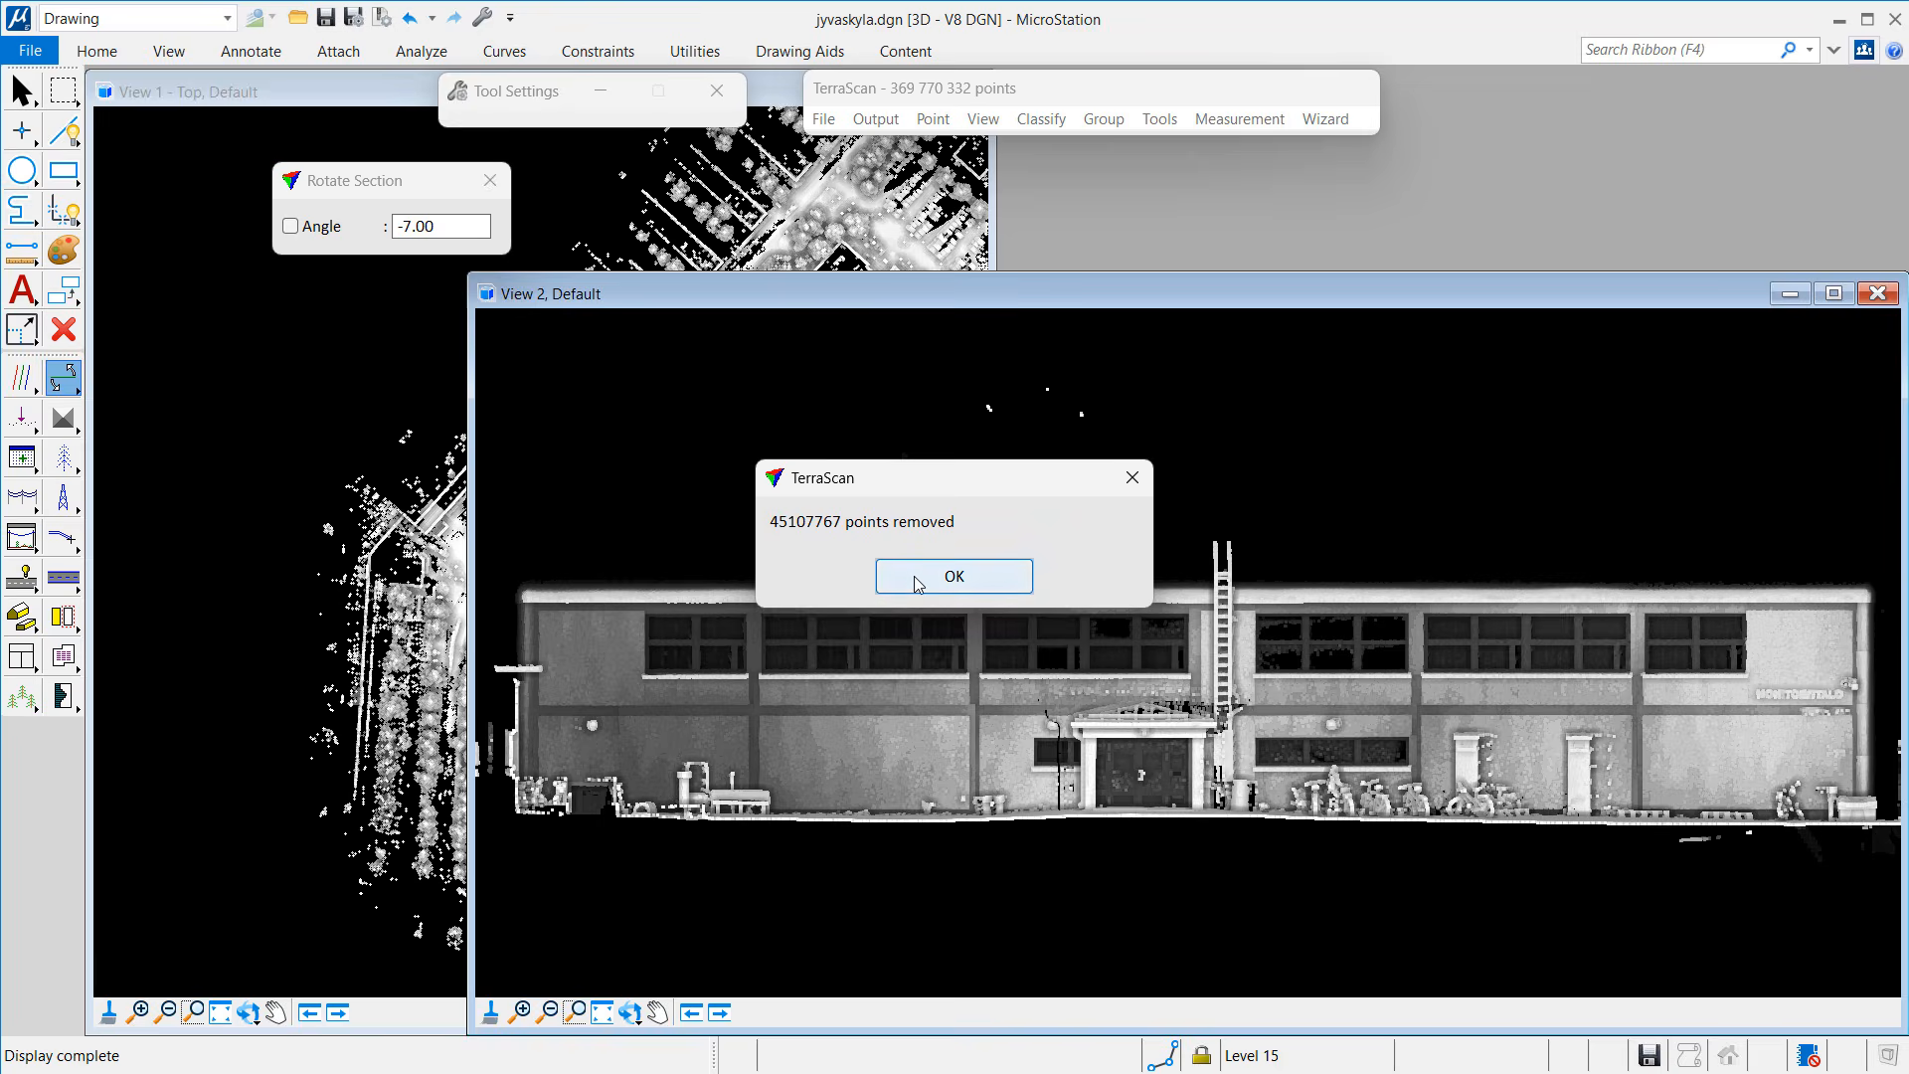
# Step: Thin points with Distance 0.010 and Dz 0.010, removing 221 319 095 points
pyautogui.click(1159, 119)
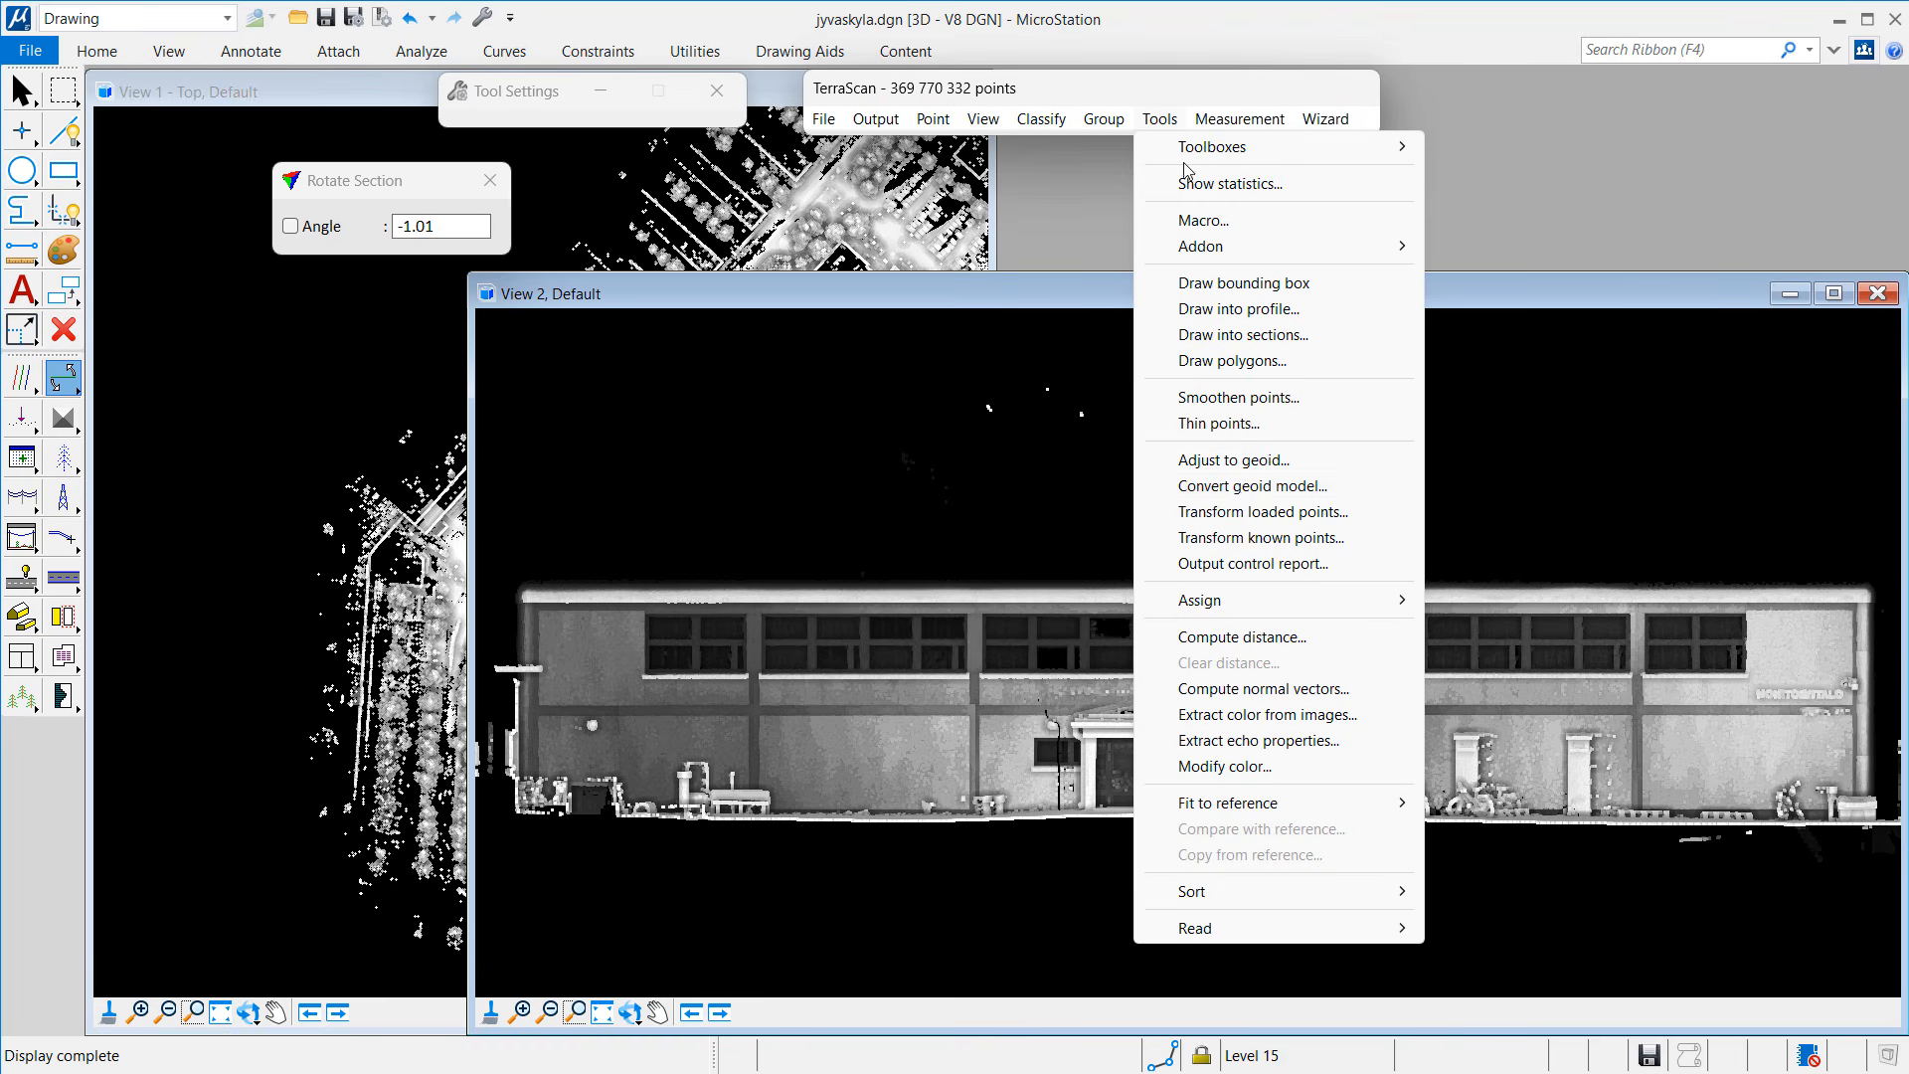
pyautogui.click(1231, 424)
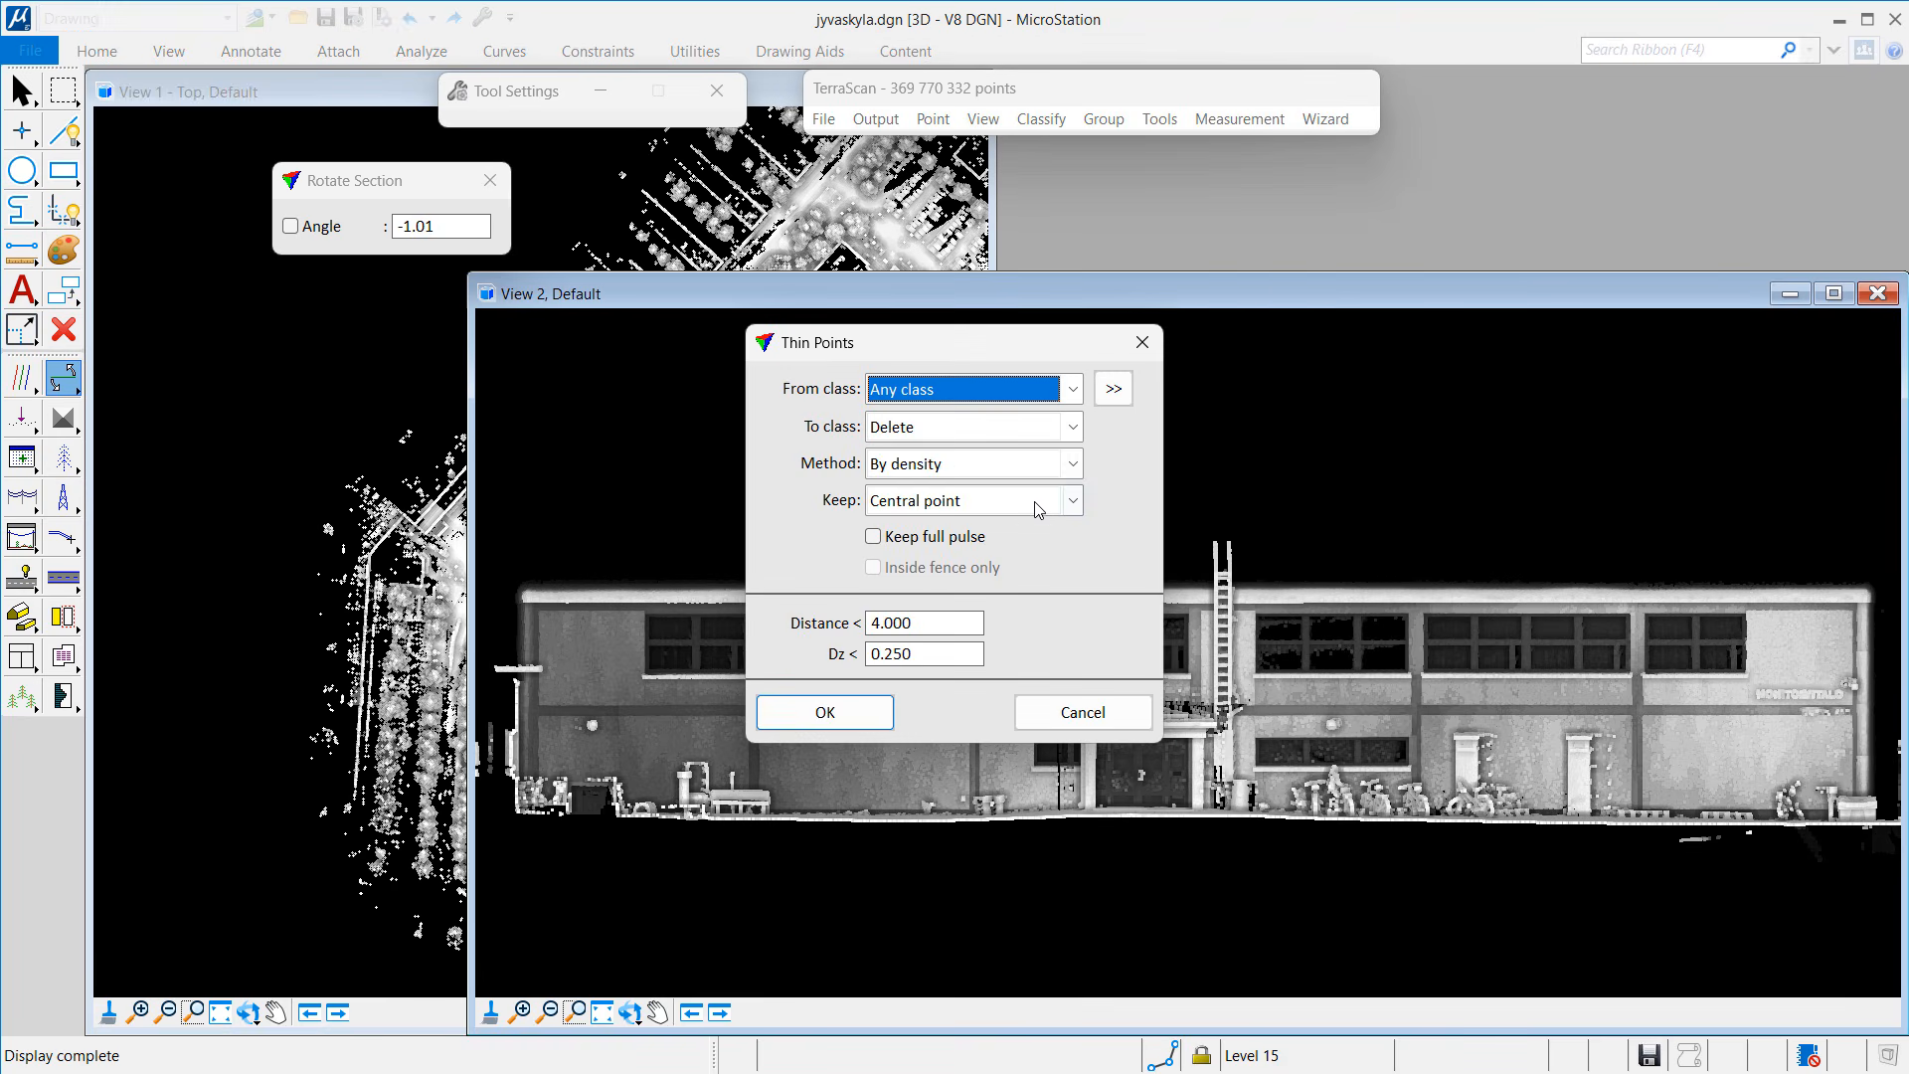
pyautogui.moveTo(945, 622); pyautogui.dragTo(799, 624)
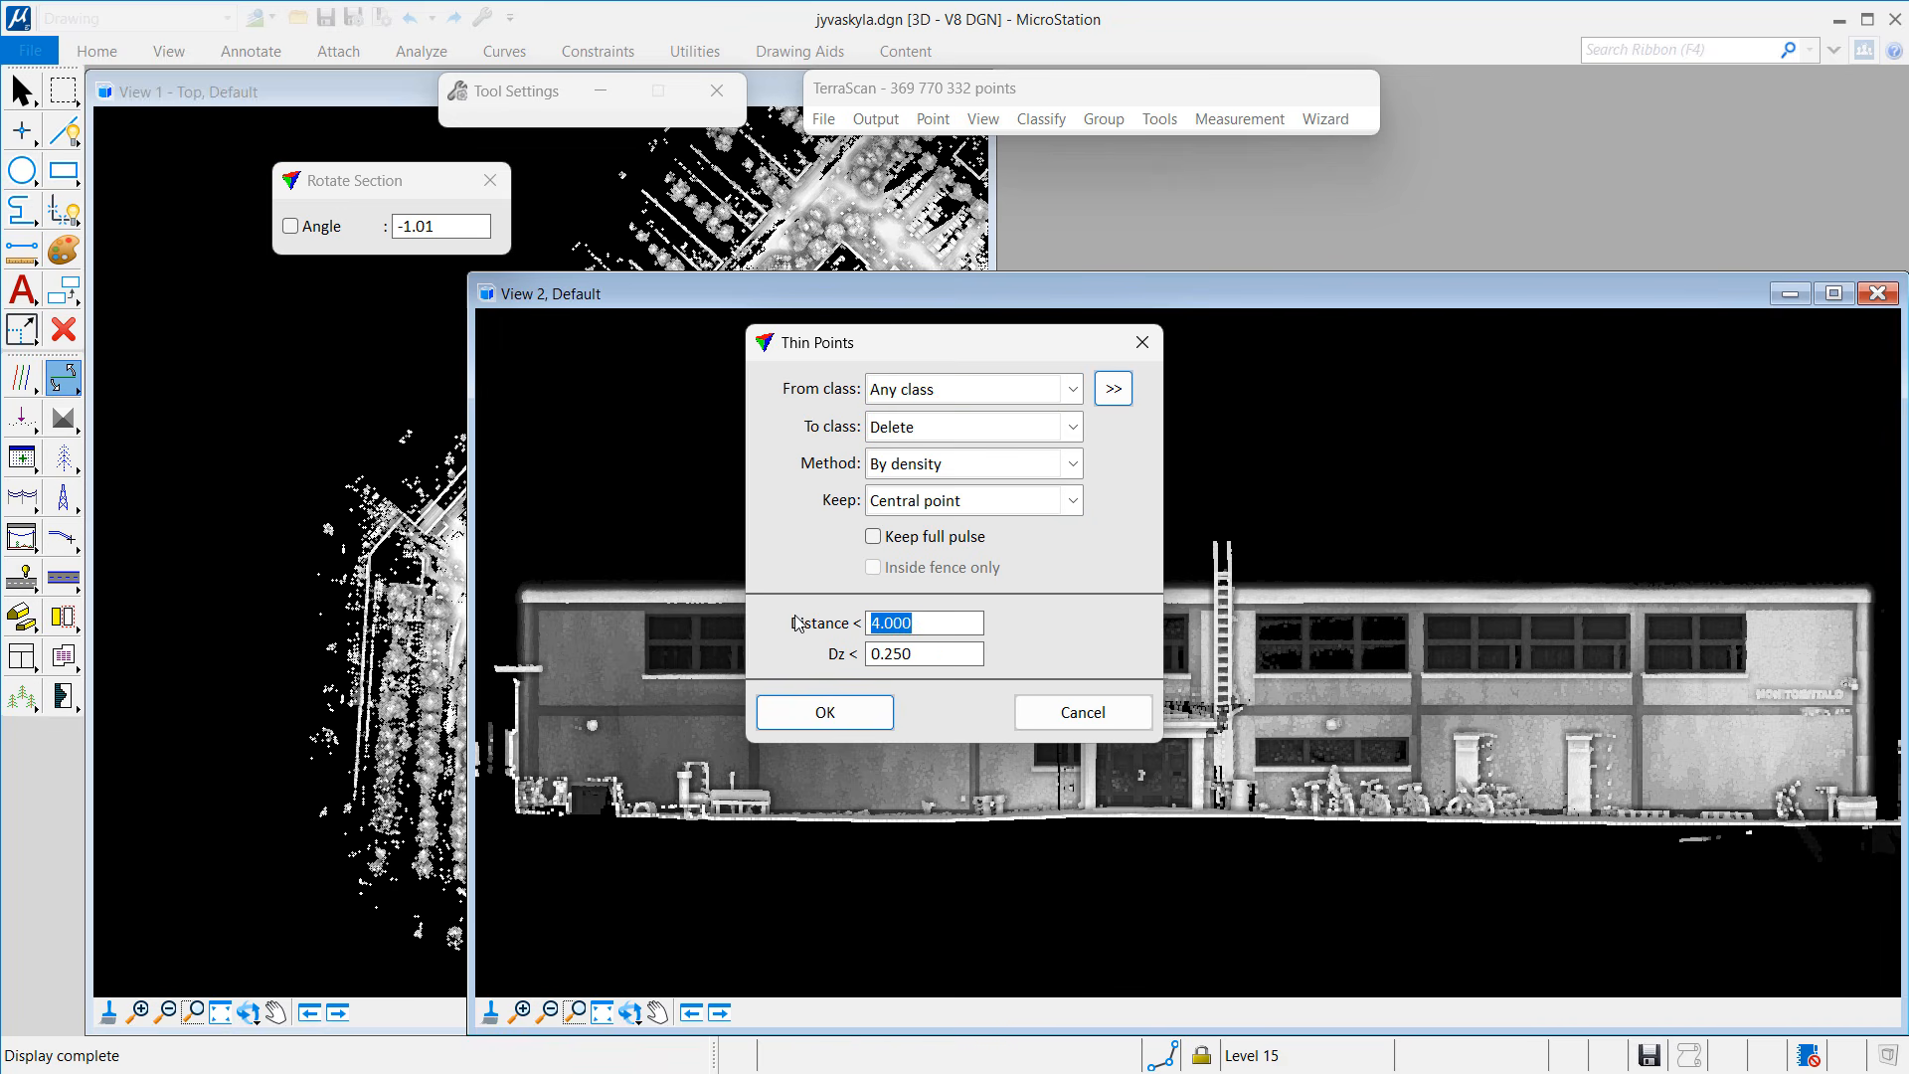
pyautogui.write('0.010')
pyautogui.press('Tab')
pyautogui.write('0.010')
pyautogui.press('Tab')
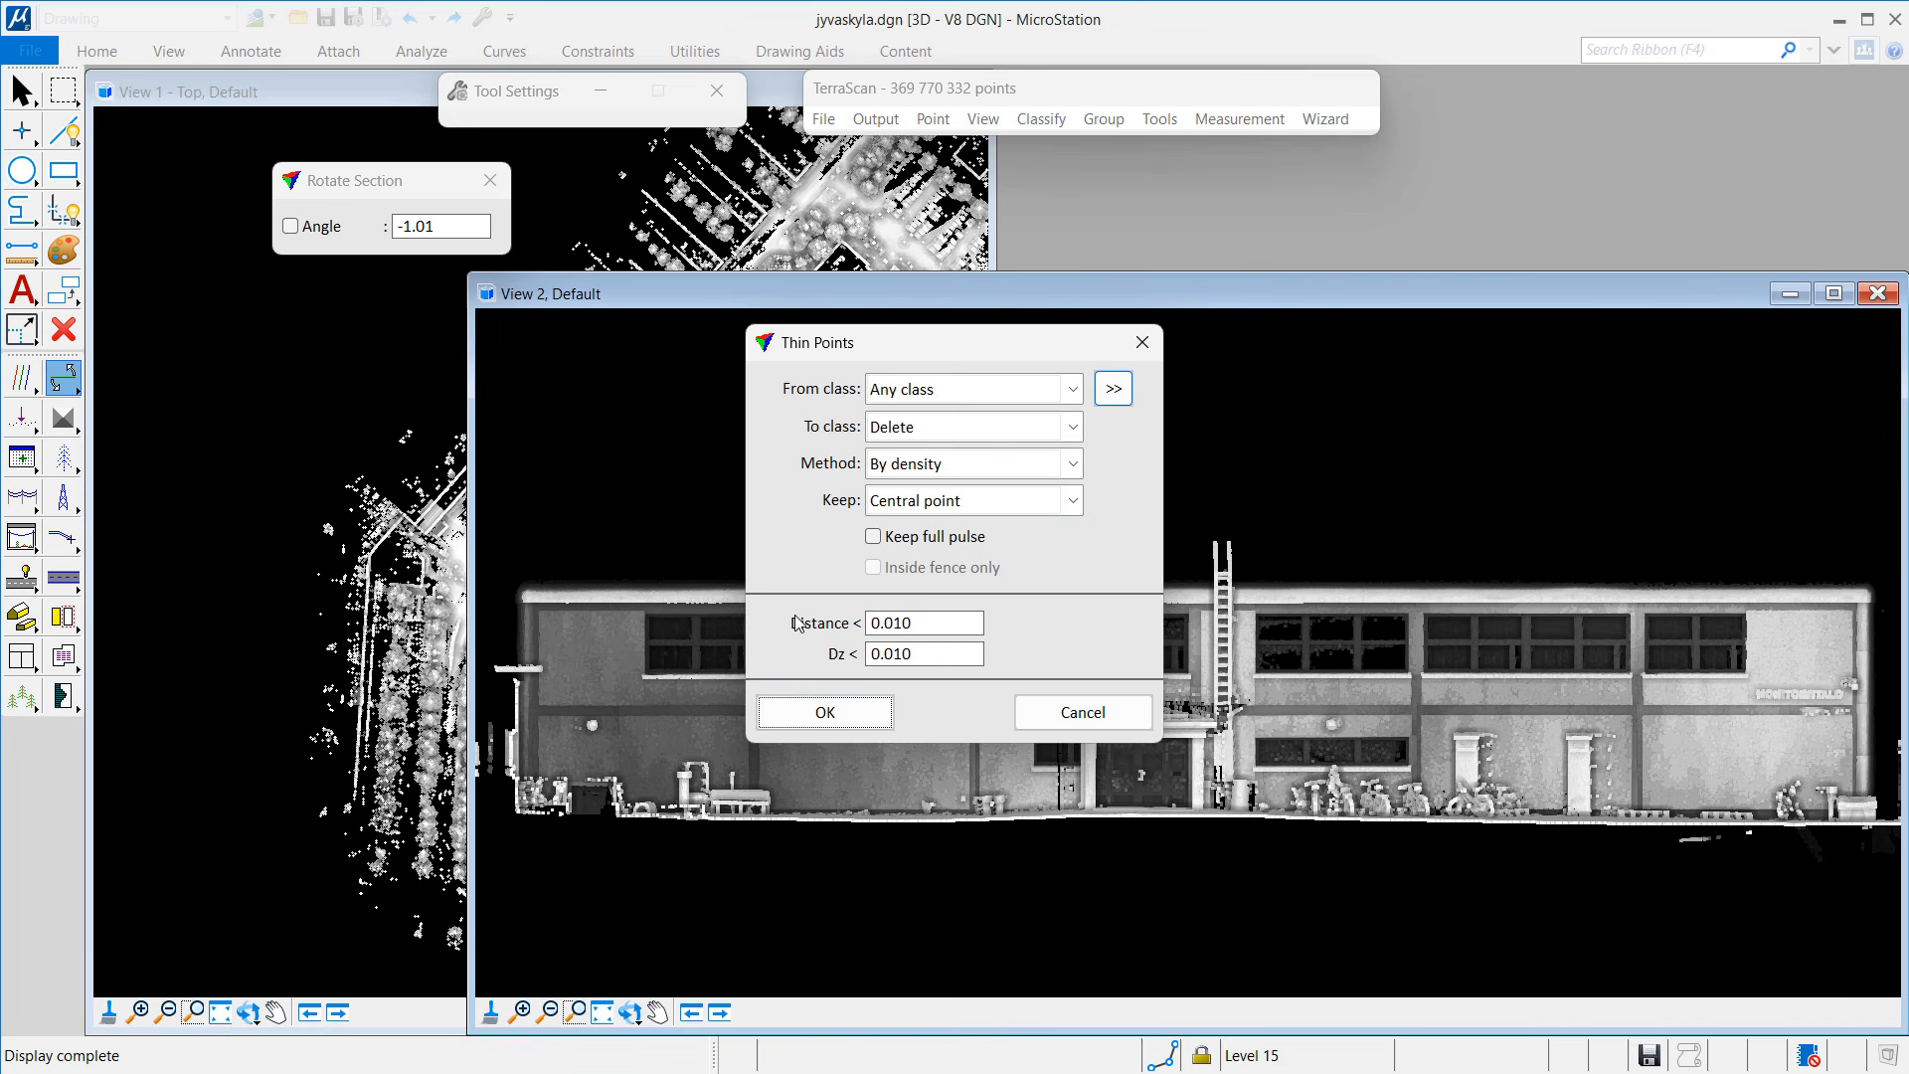
pyautogui.click(840, 716)
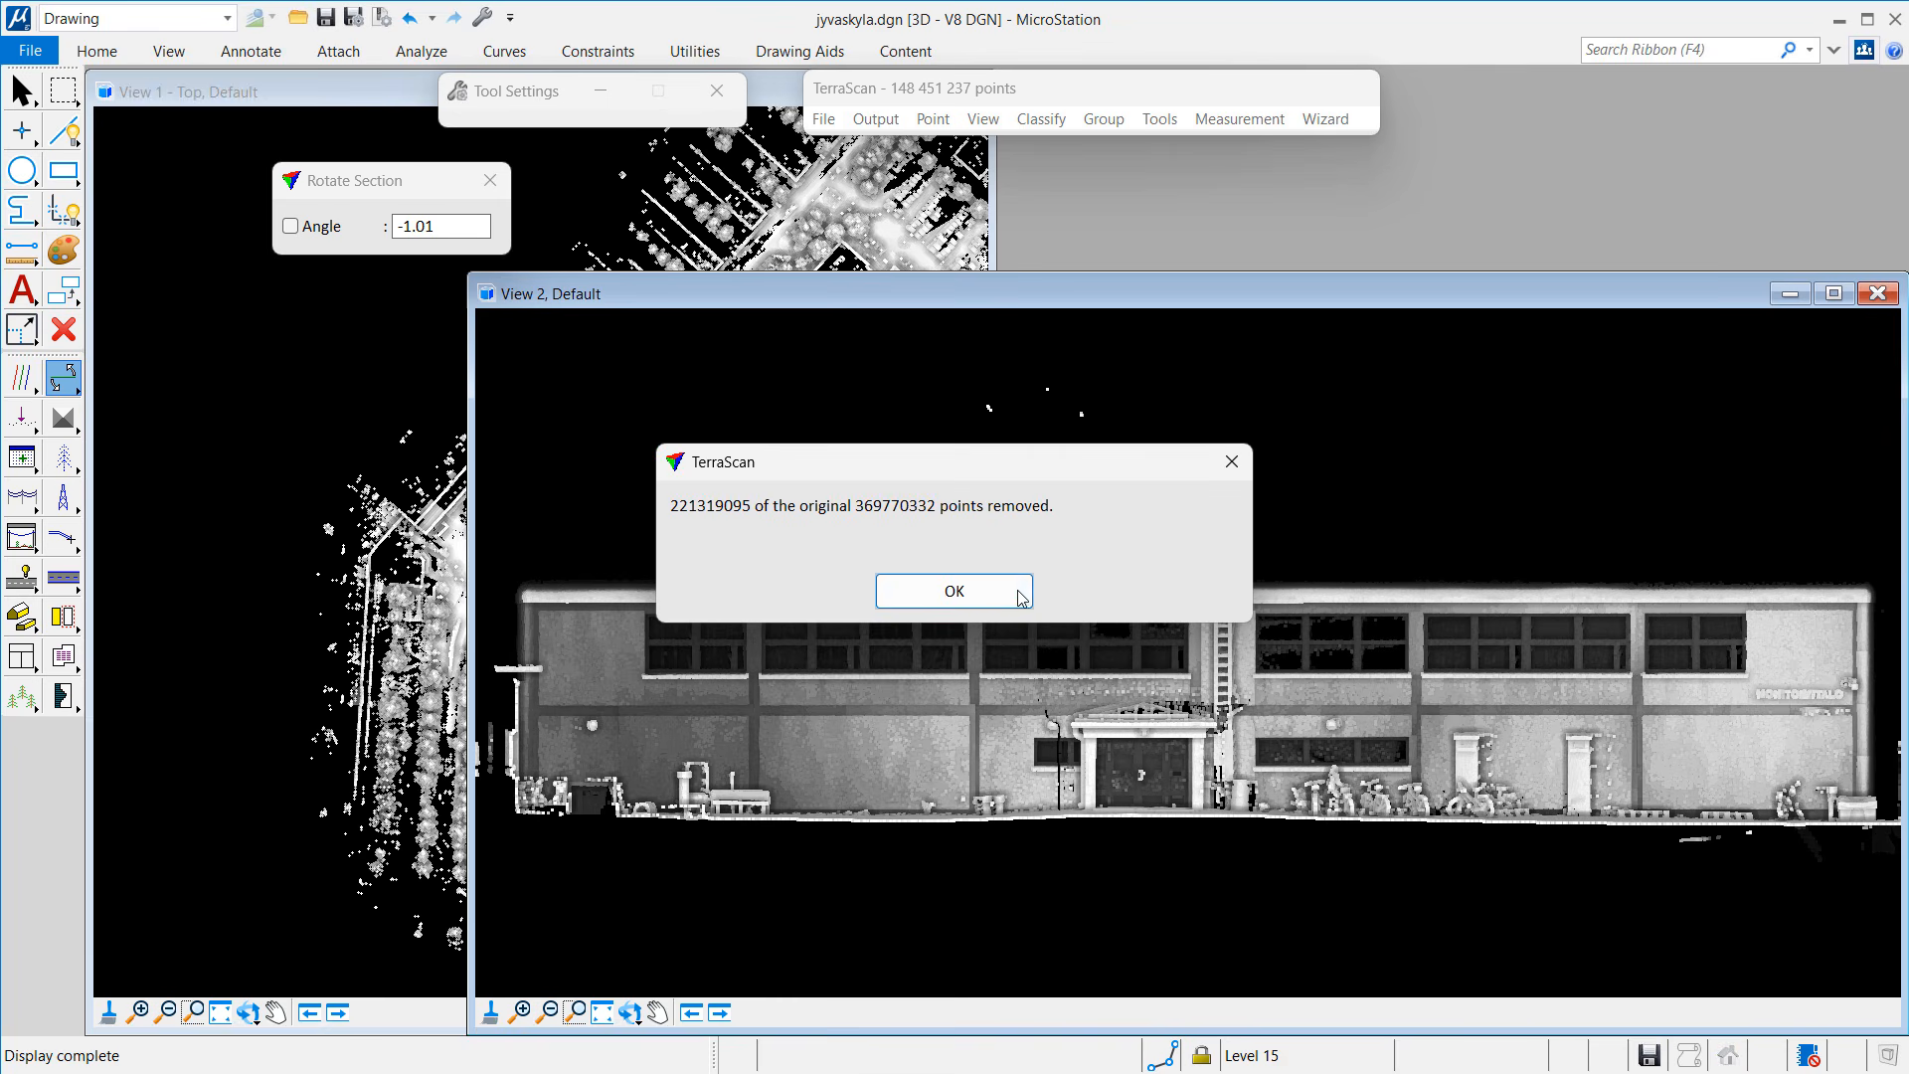
pyautogui.click(1022, 598)
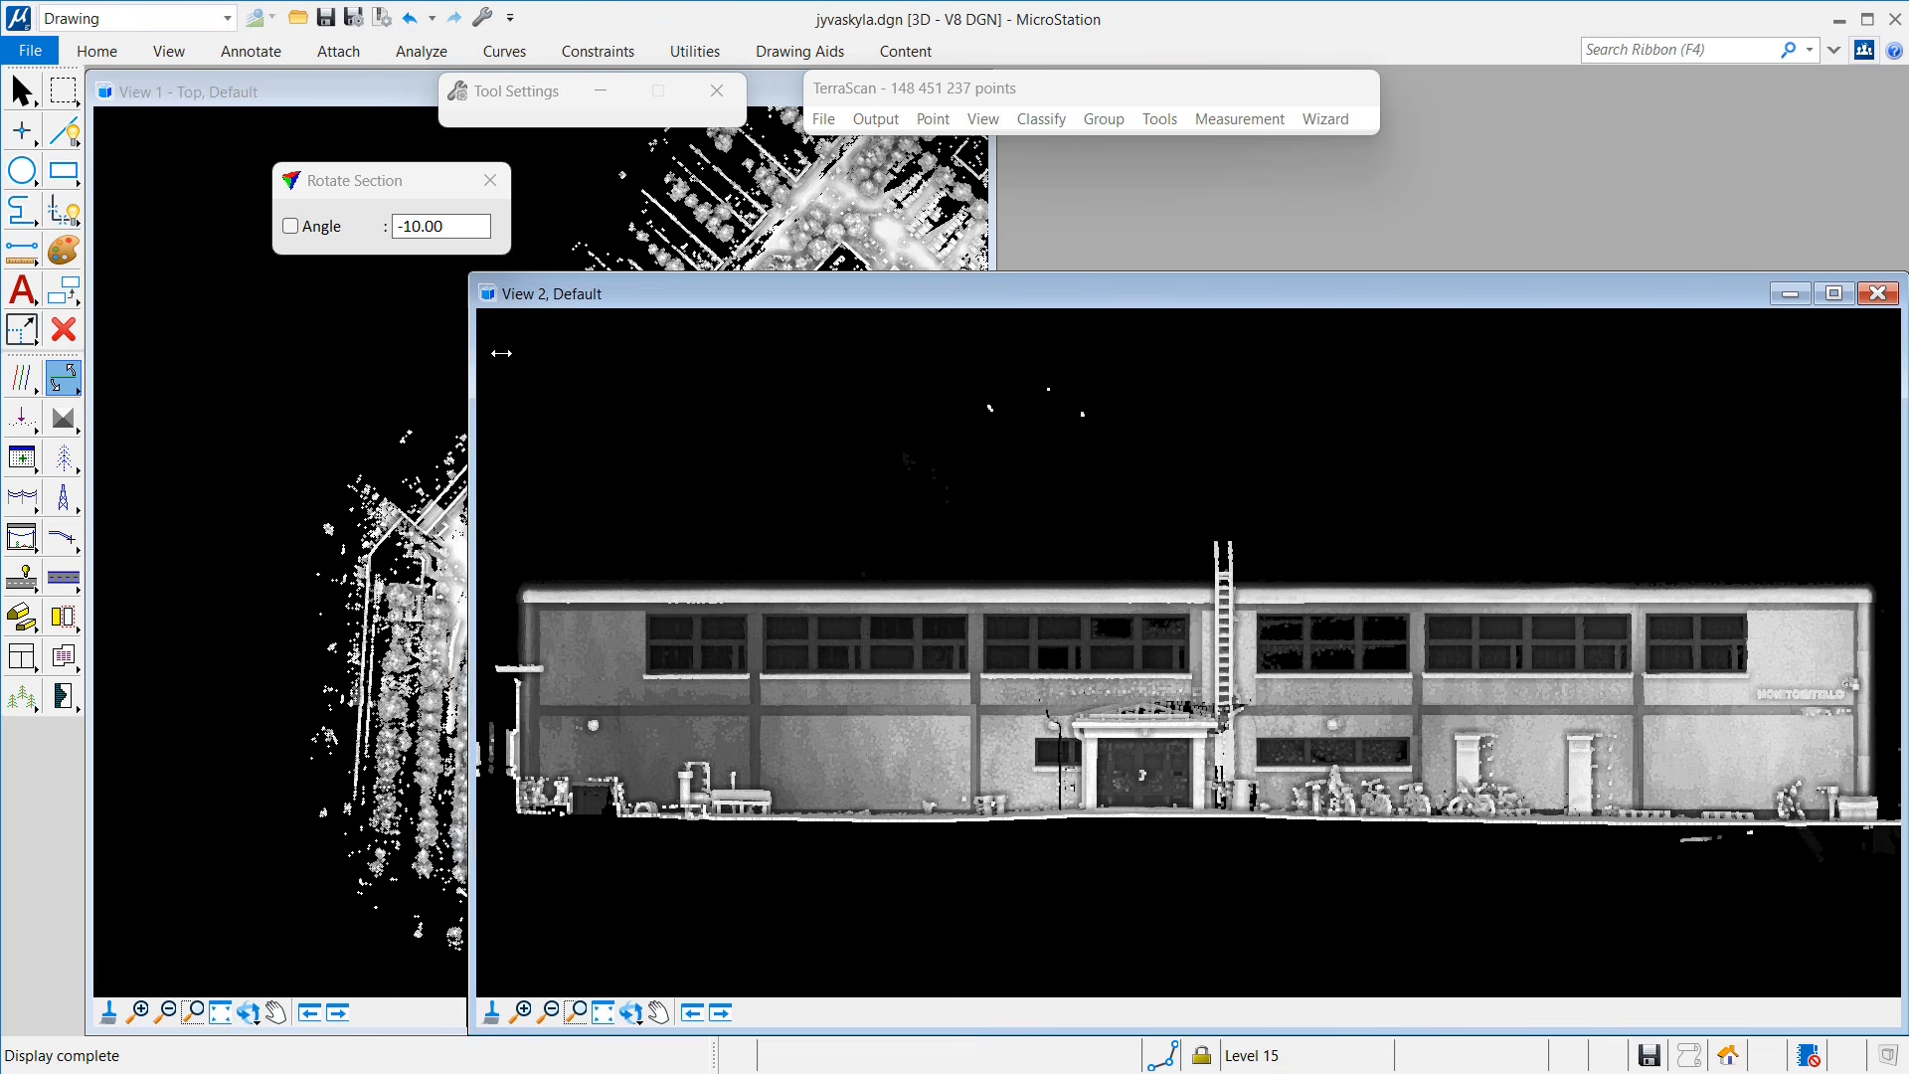
# Step: Shrink View 2 and zoom the top view in on the trees beside the building
pyautogui.moveTo(472, 354); pyautogui.dragTo(953, 354)
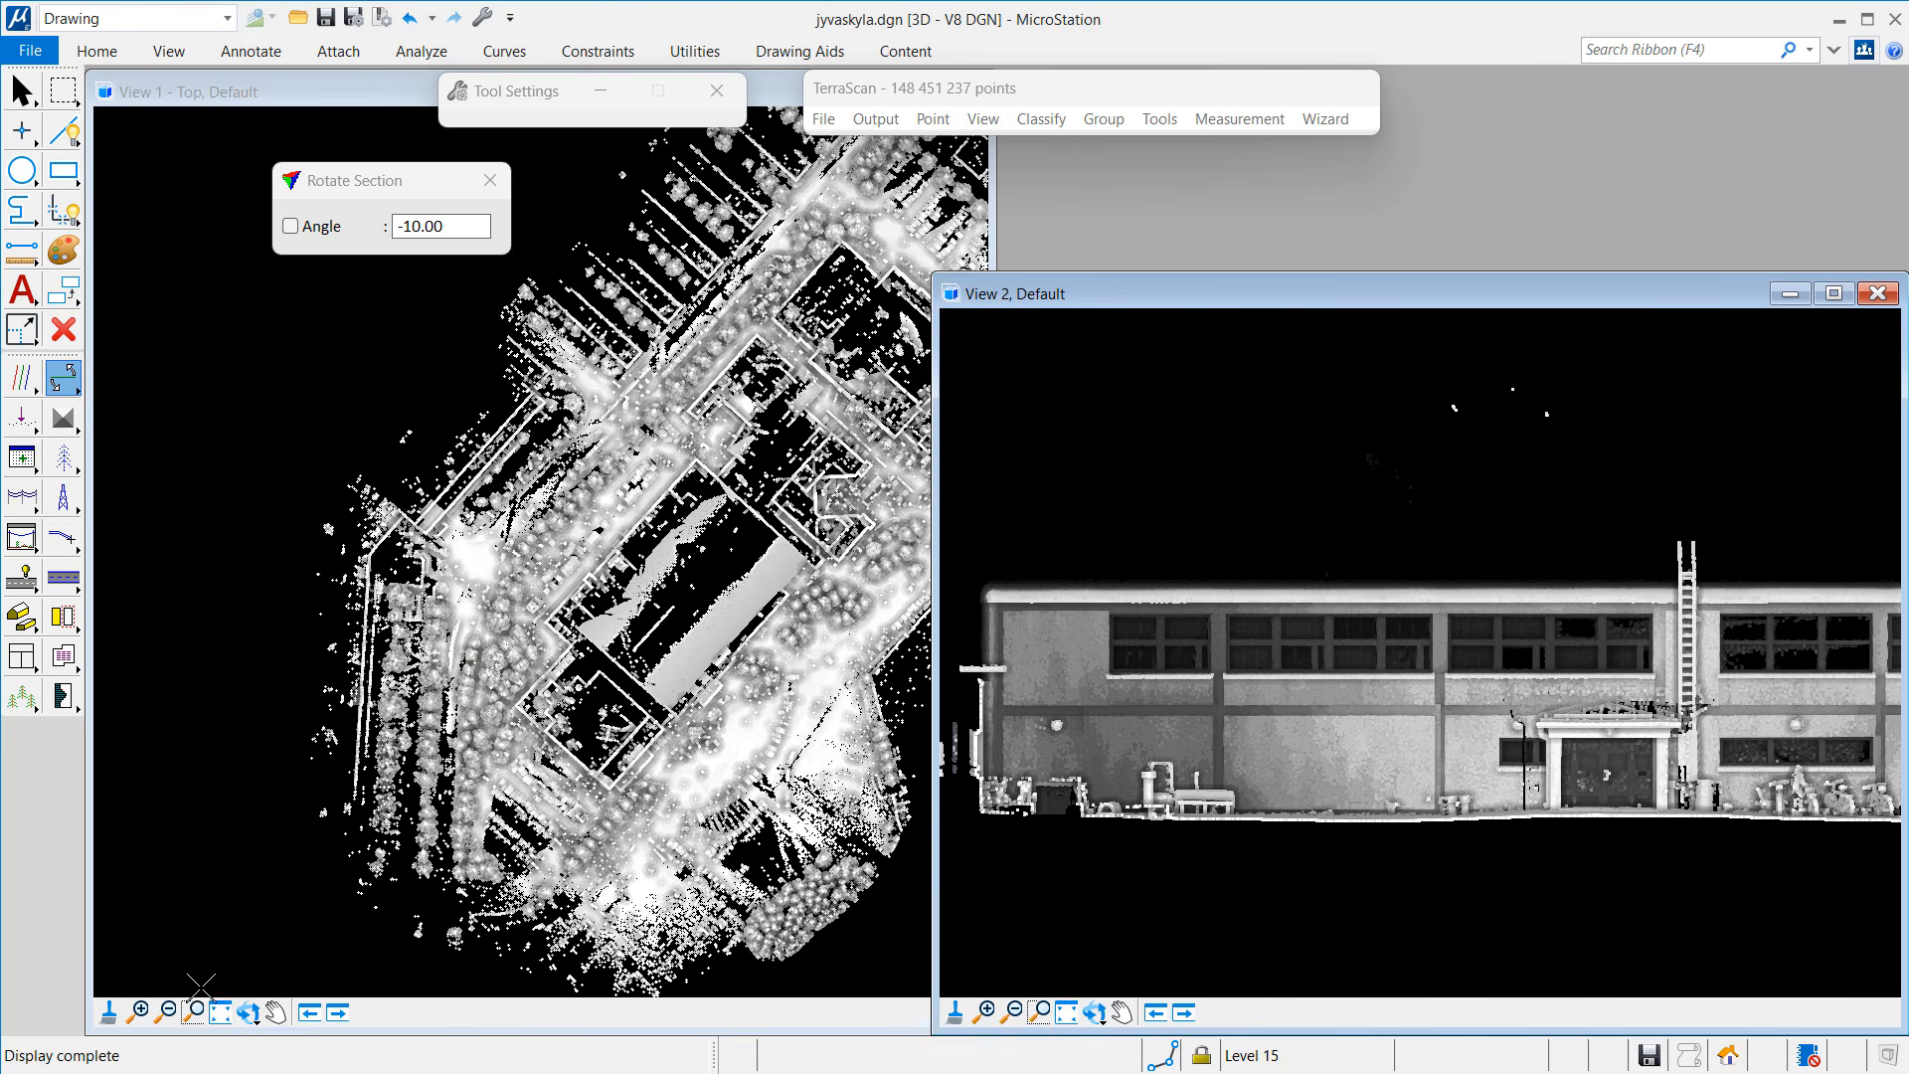
pyautogui.click(166, 1012)
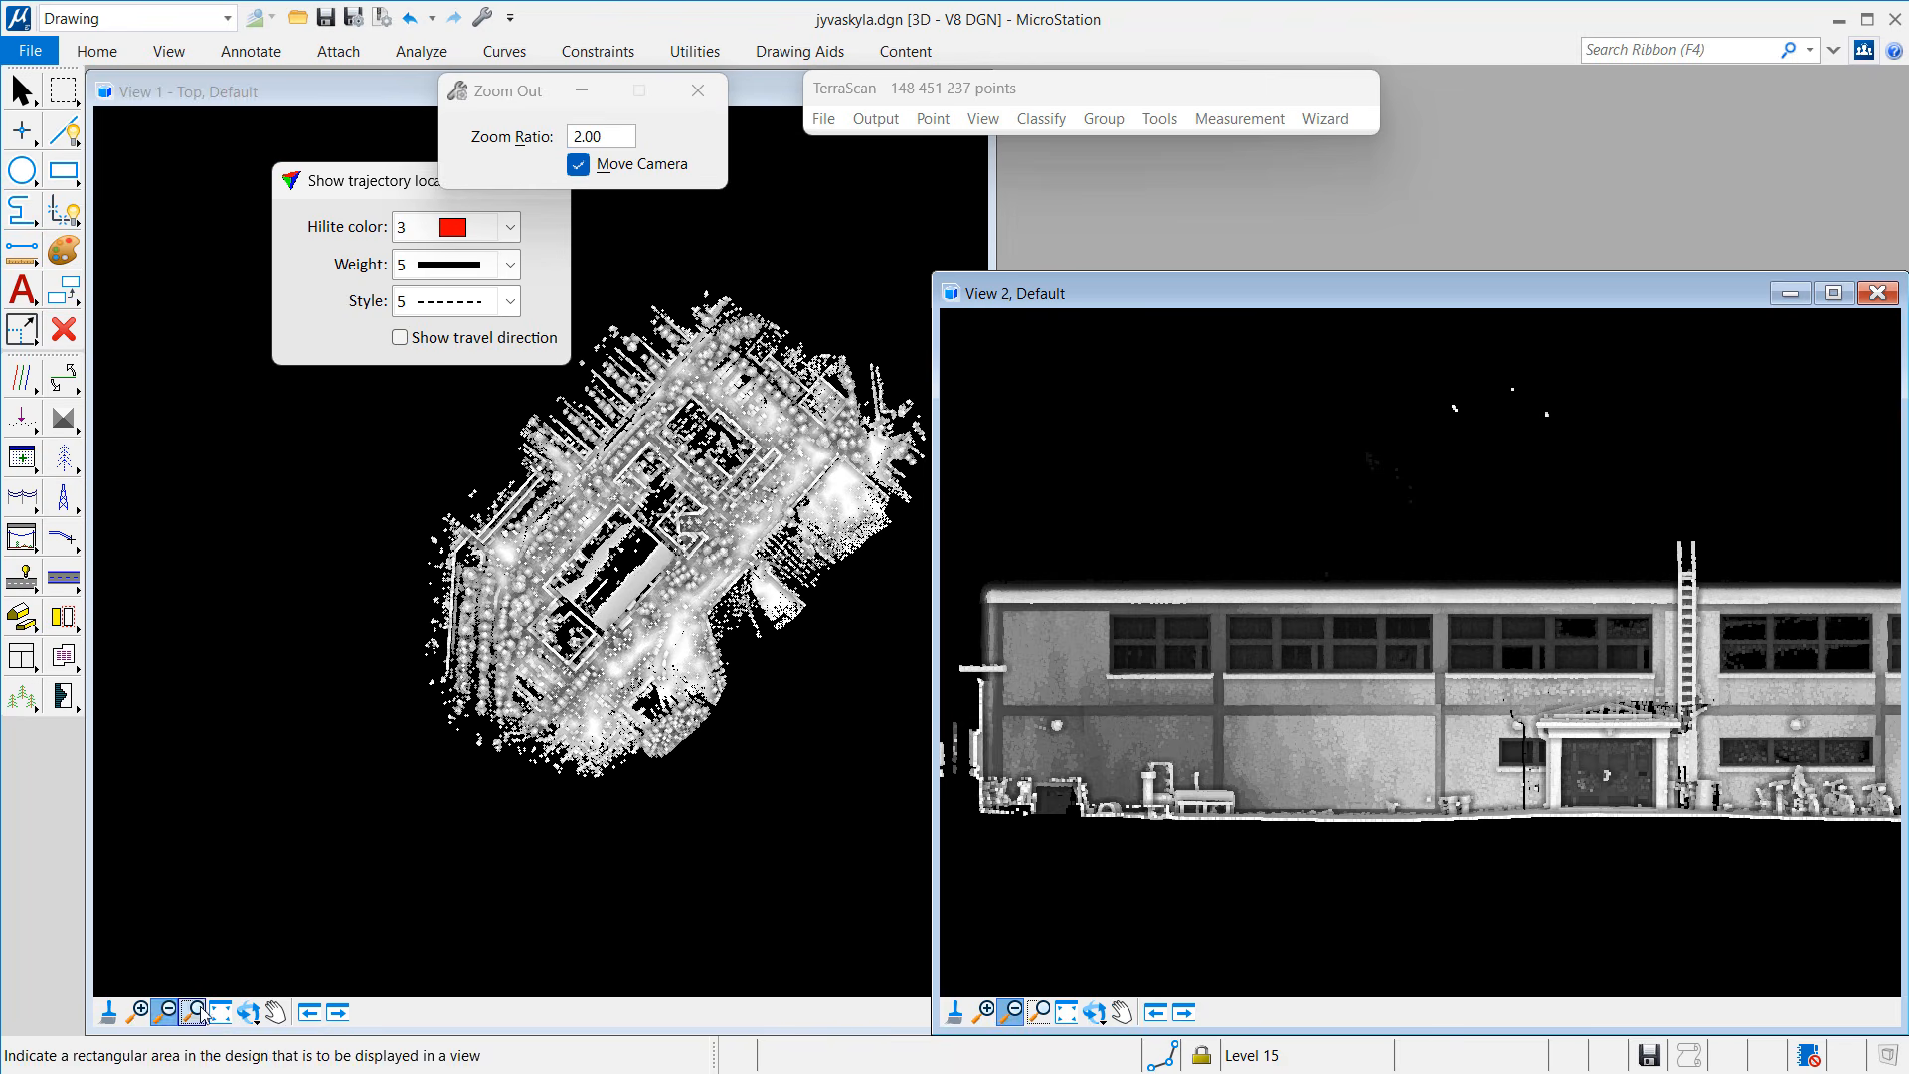
pyautogui.click(138, 1011)
pyautogui.click(530, 581)
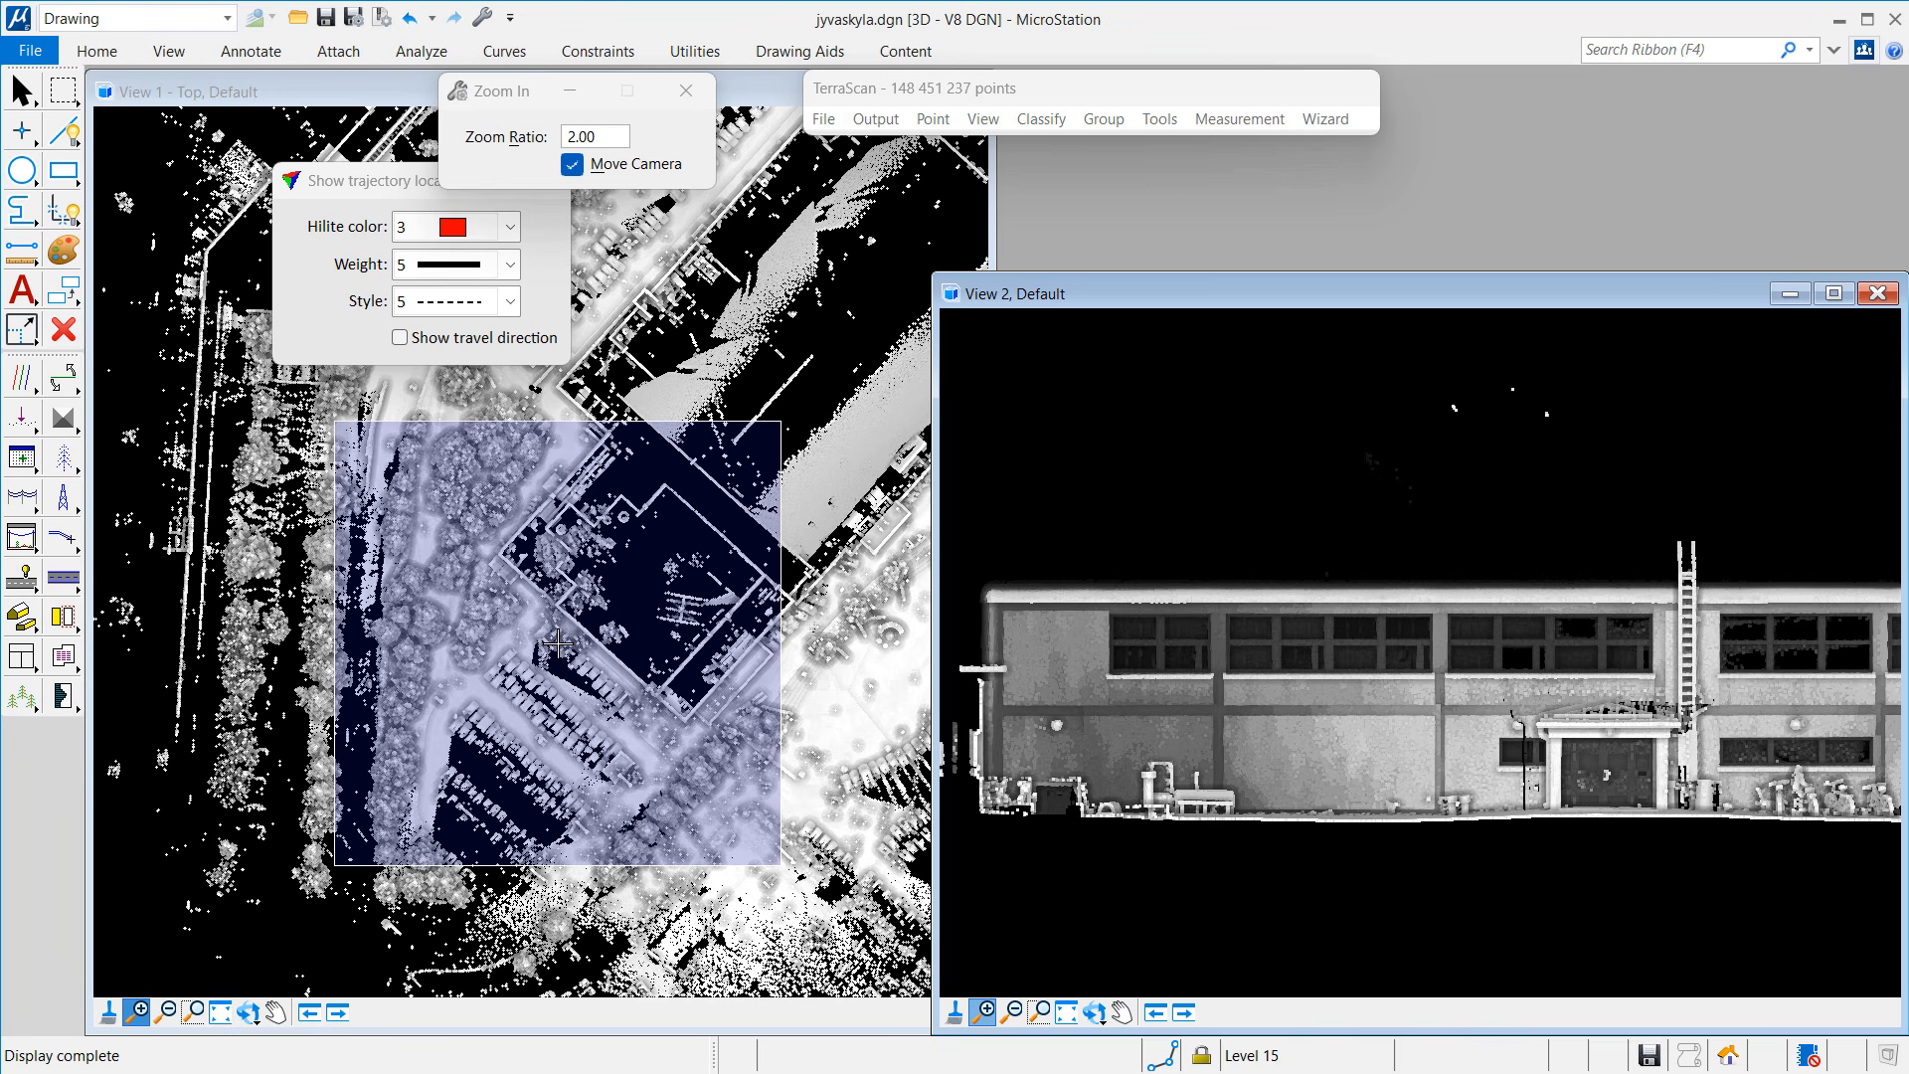
pyautogui.click(585, 573)
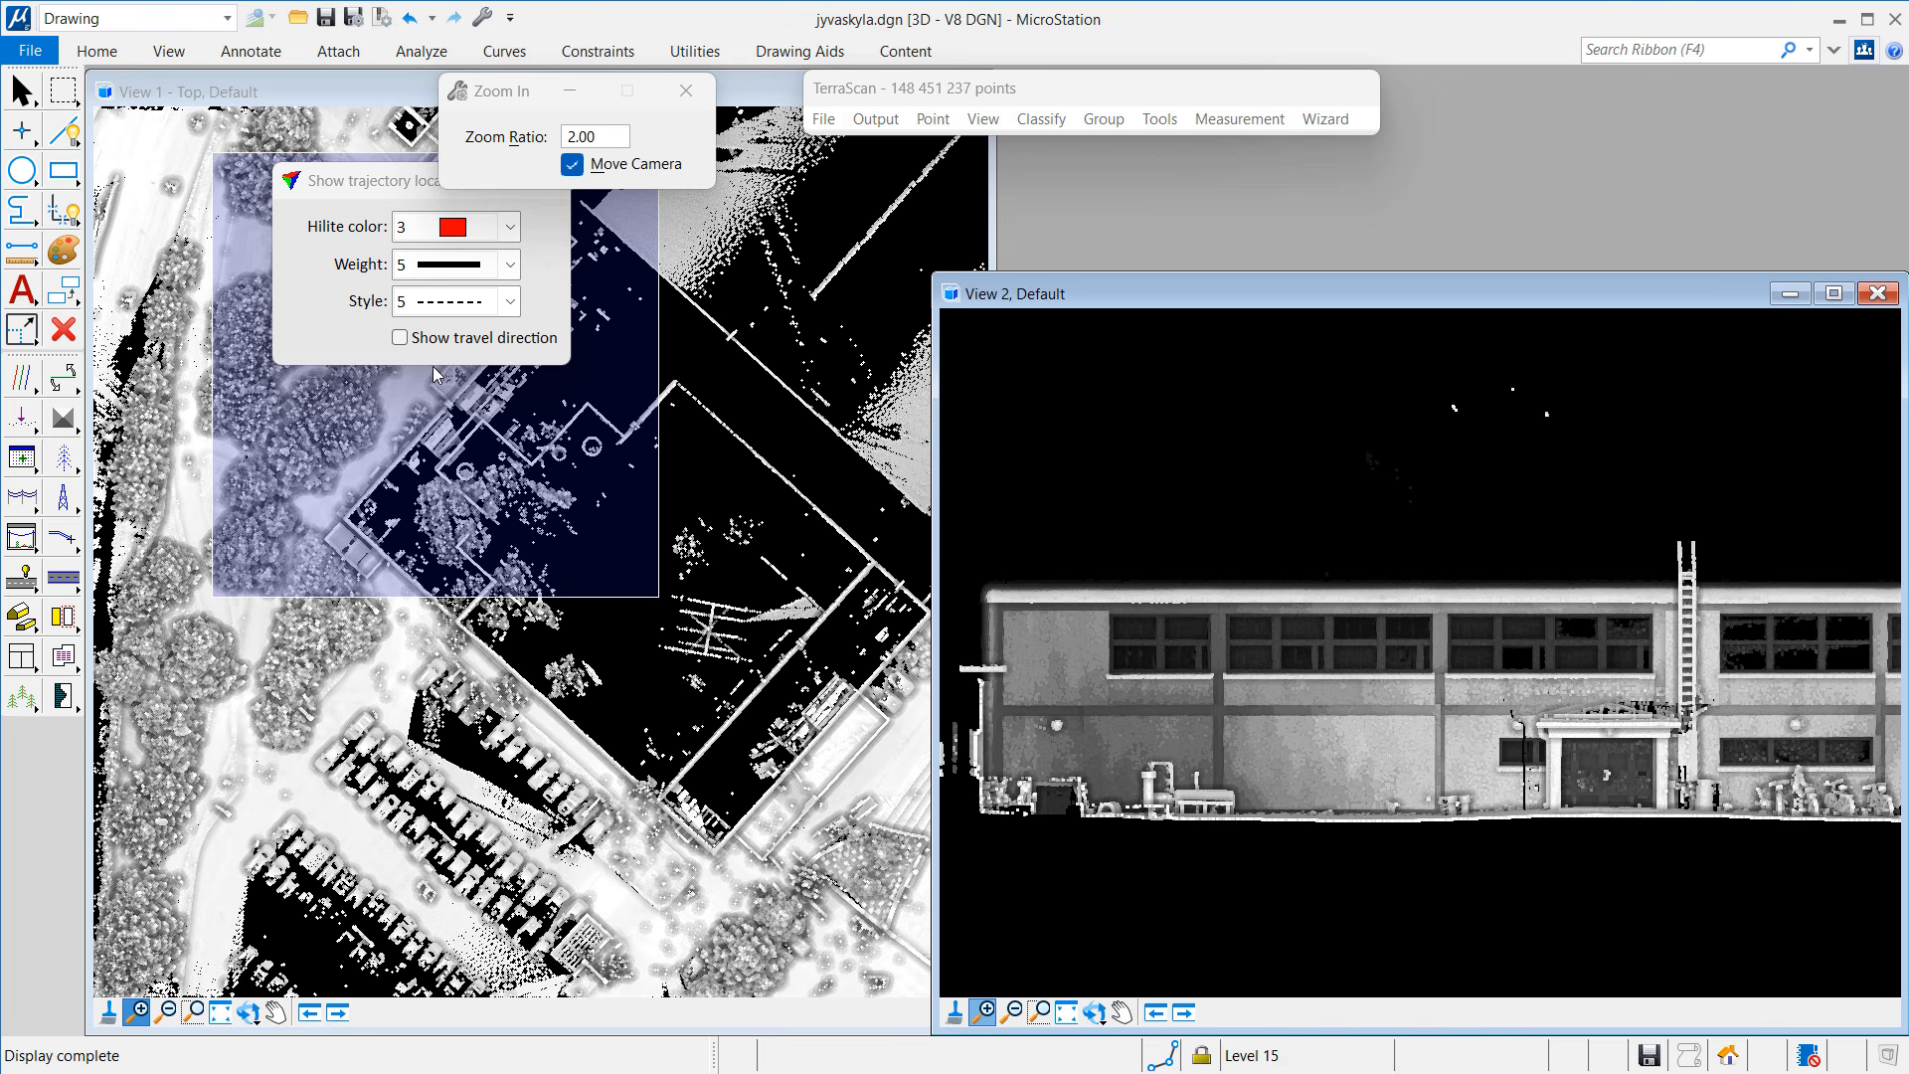
pyautogui.click(452, 395)
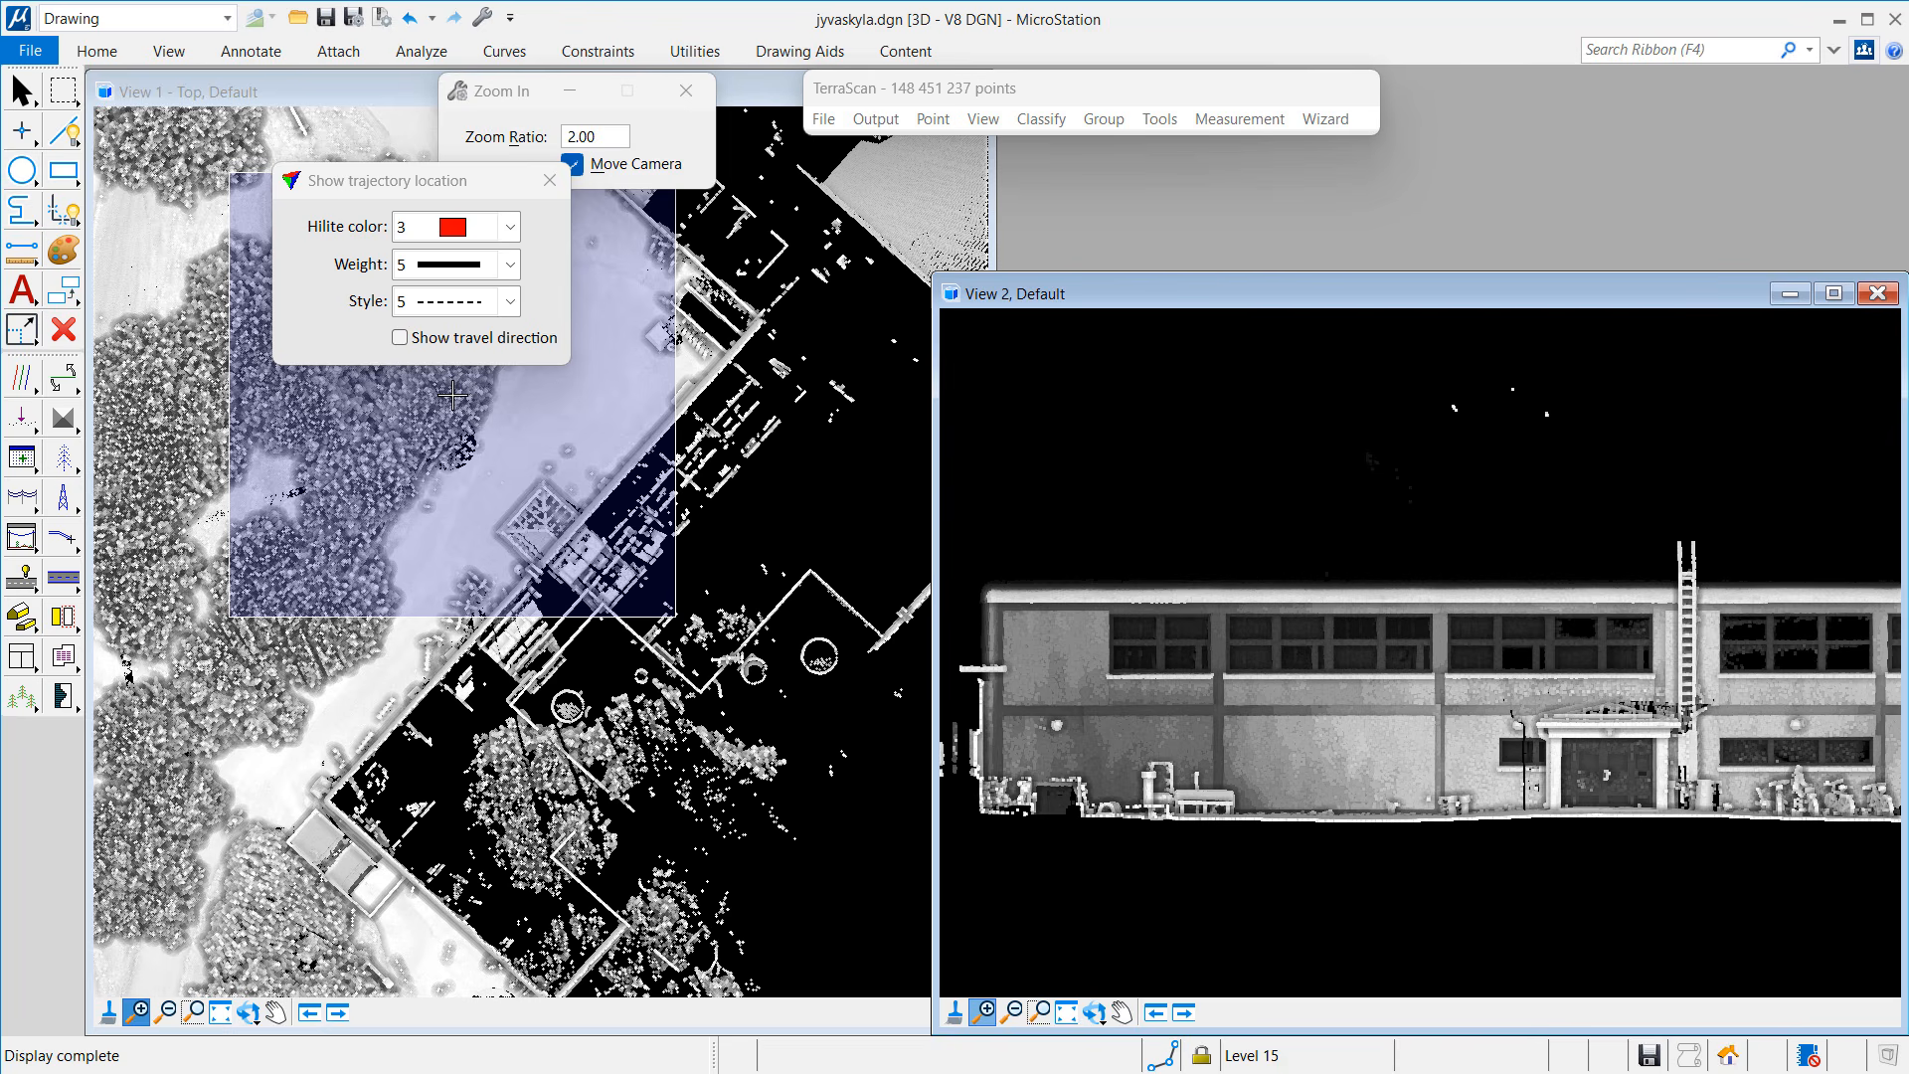
pyautogui.press('Escape')
# Step: Draw a vertical section line across the trees with a depth of 0.473
pyautogui.click(62, 378)
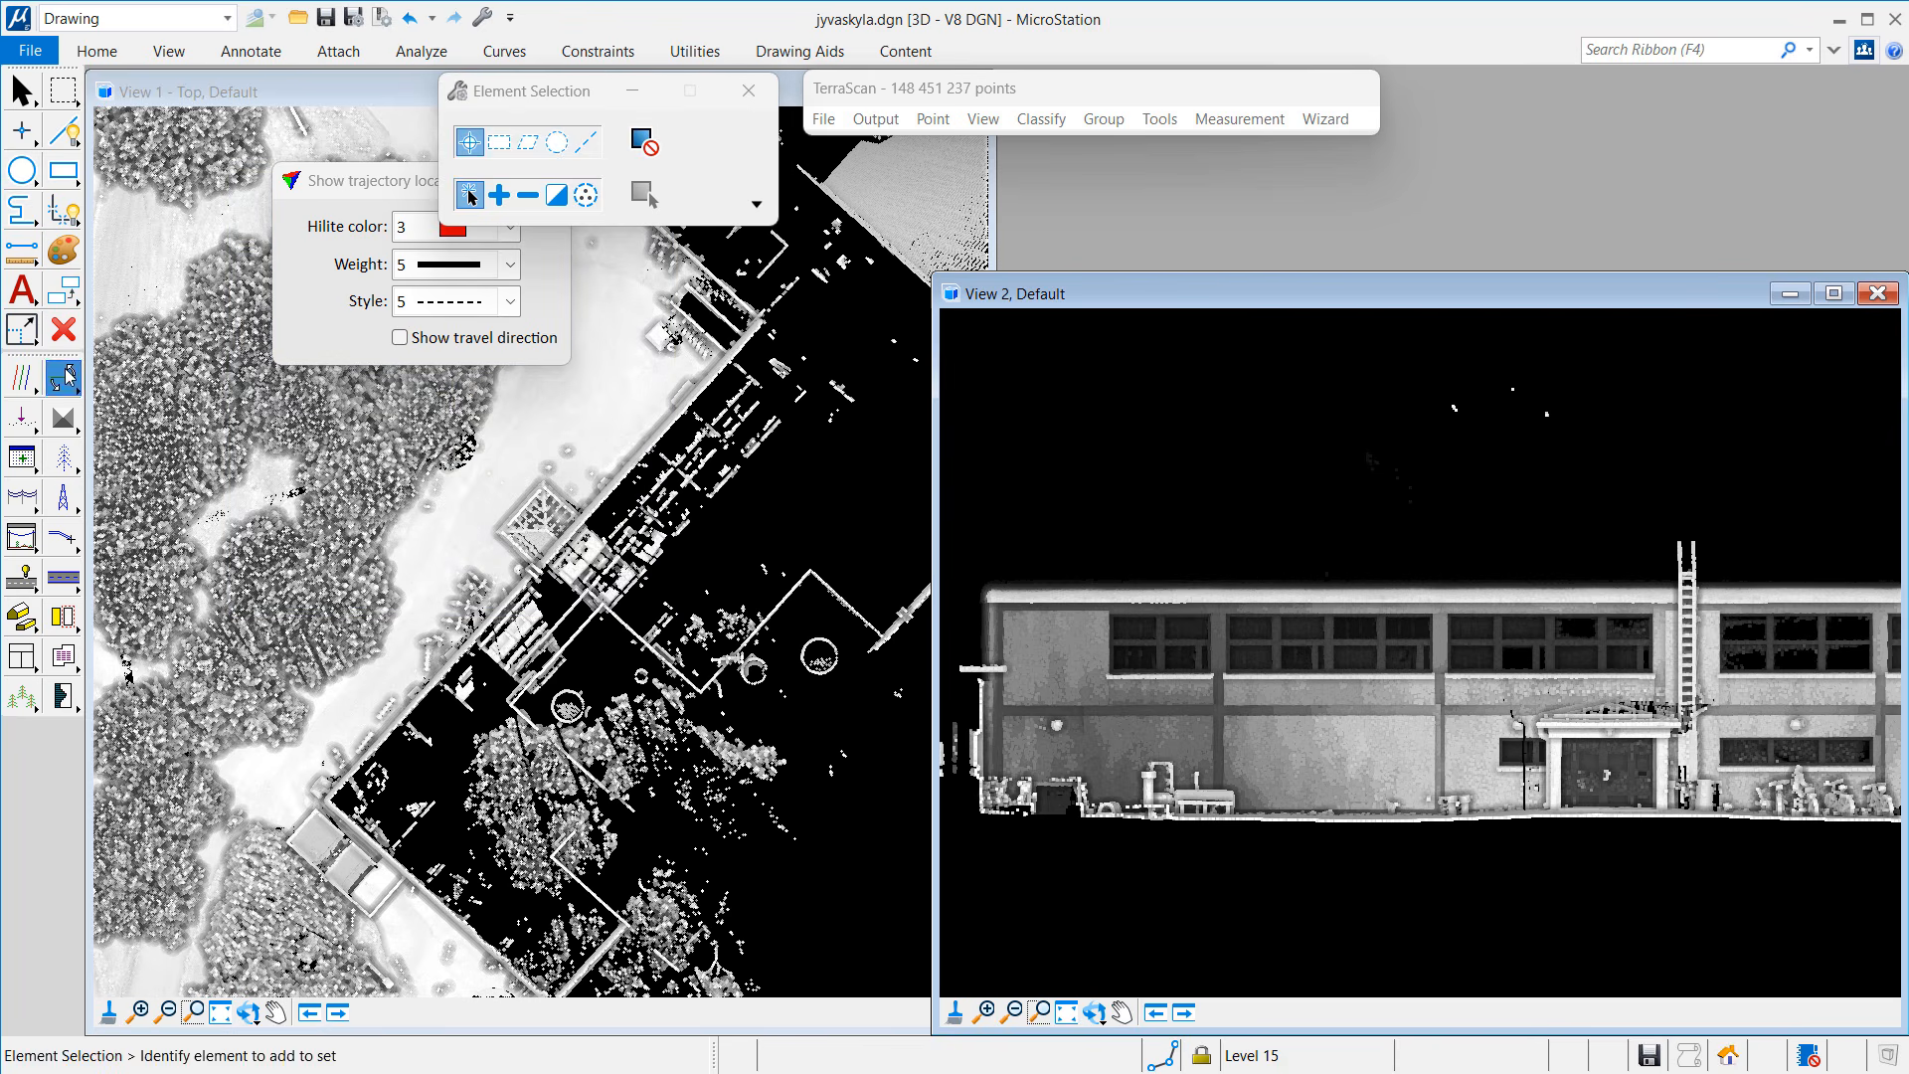
pyautogui.click(179, 375)
pyautogui.click(316, 589)
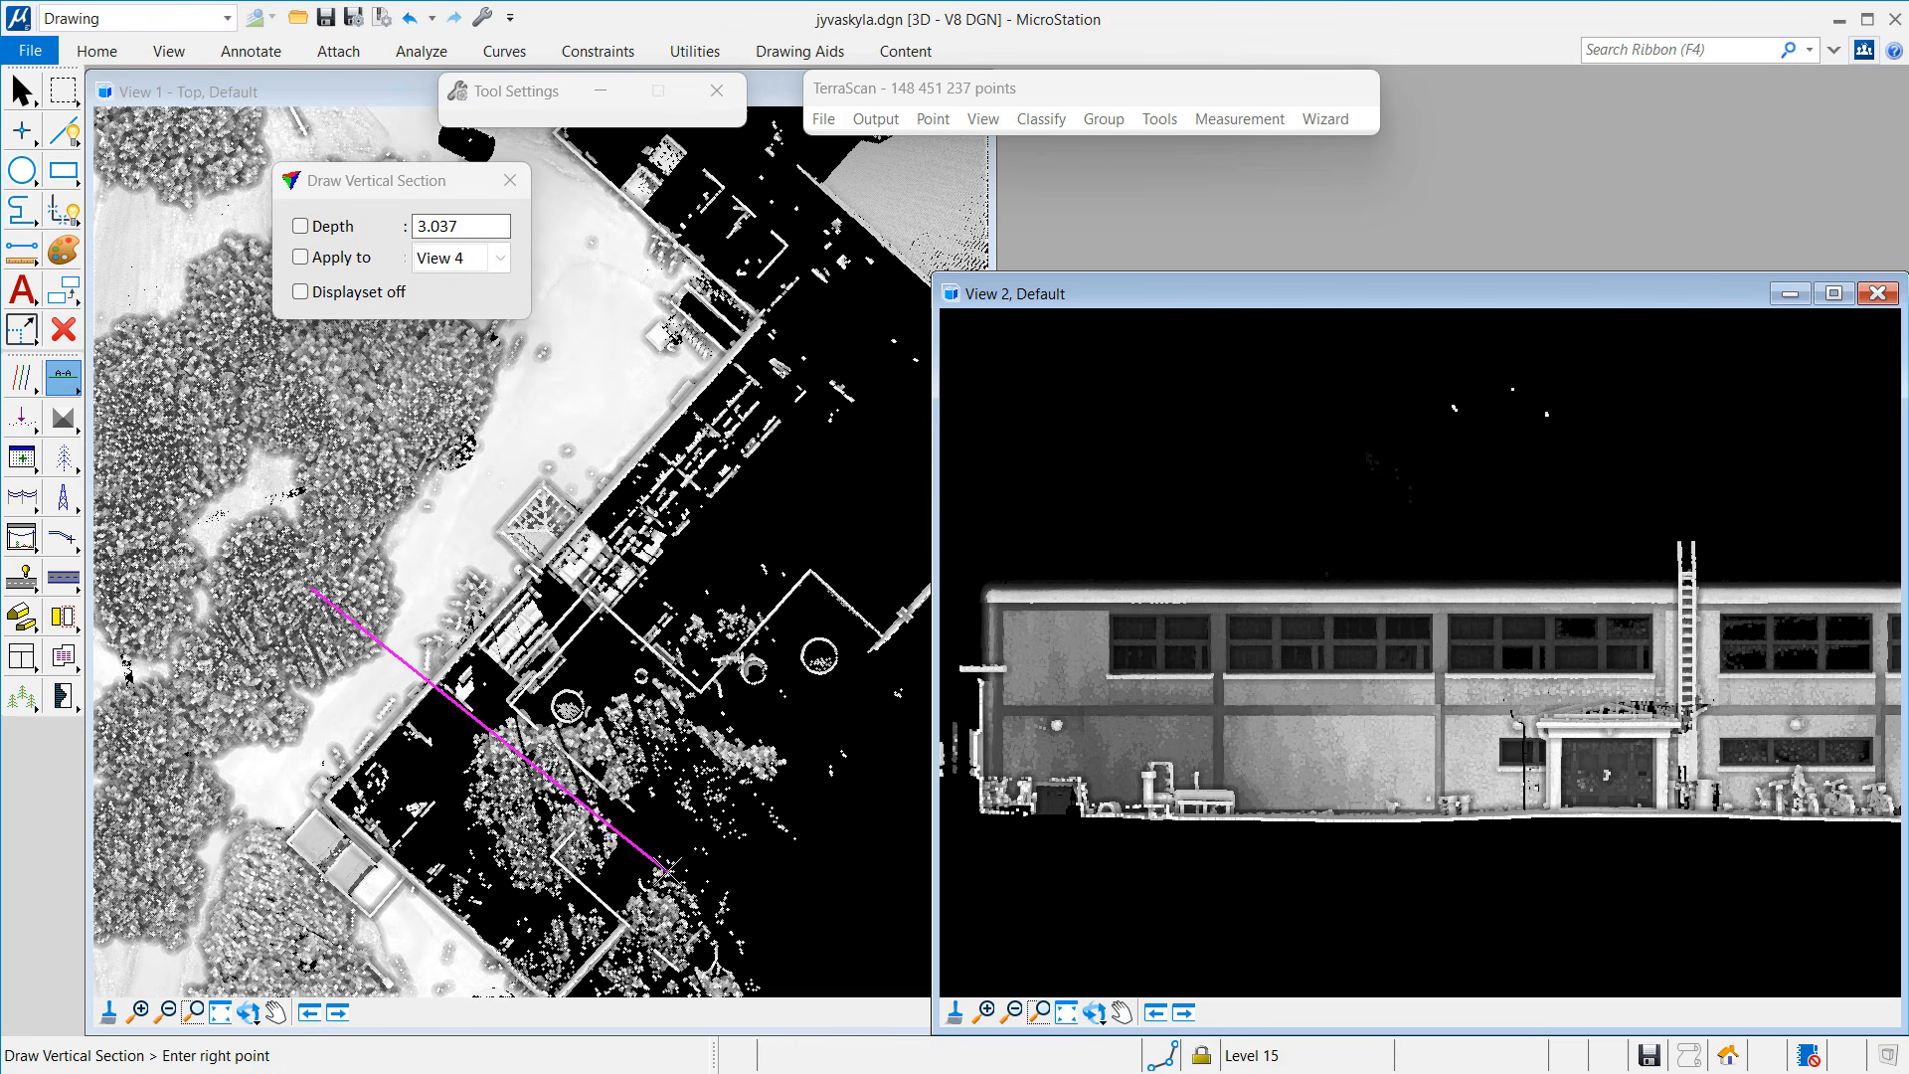
pyautogui.click(654, 884)
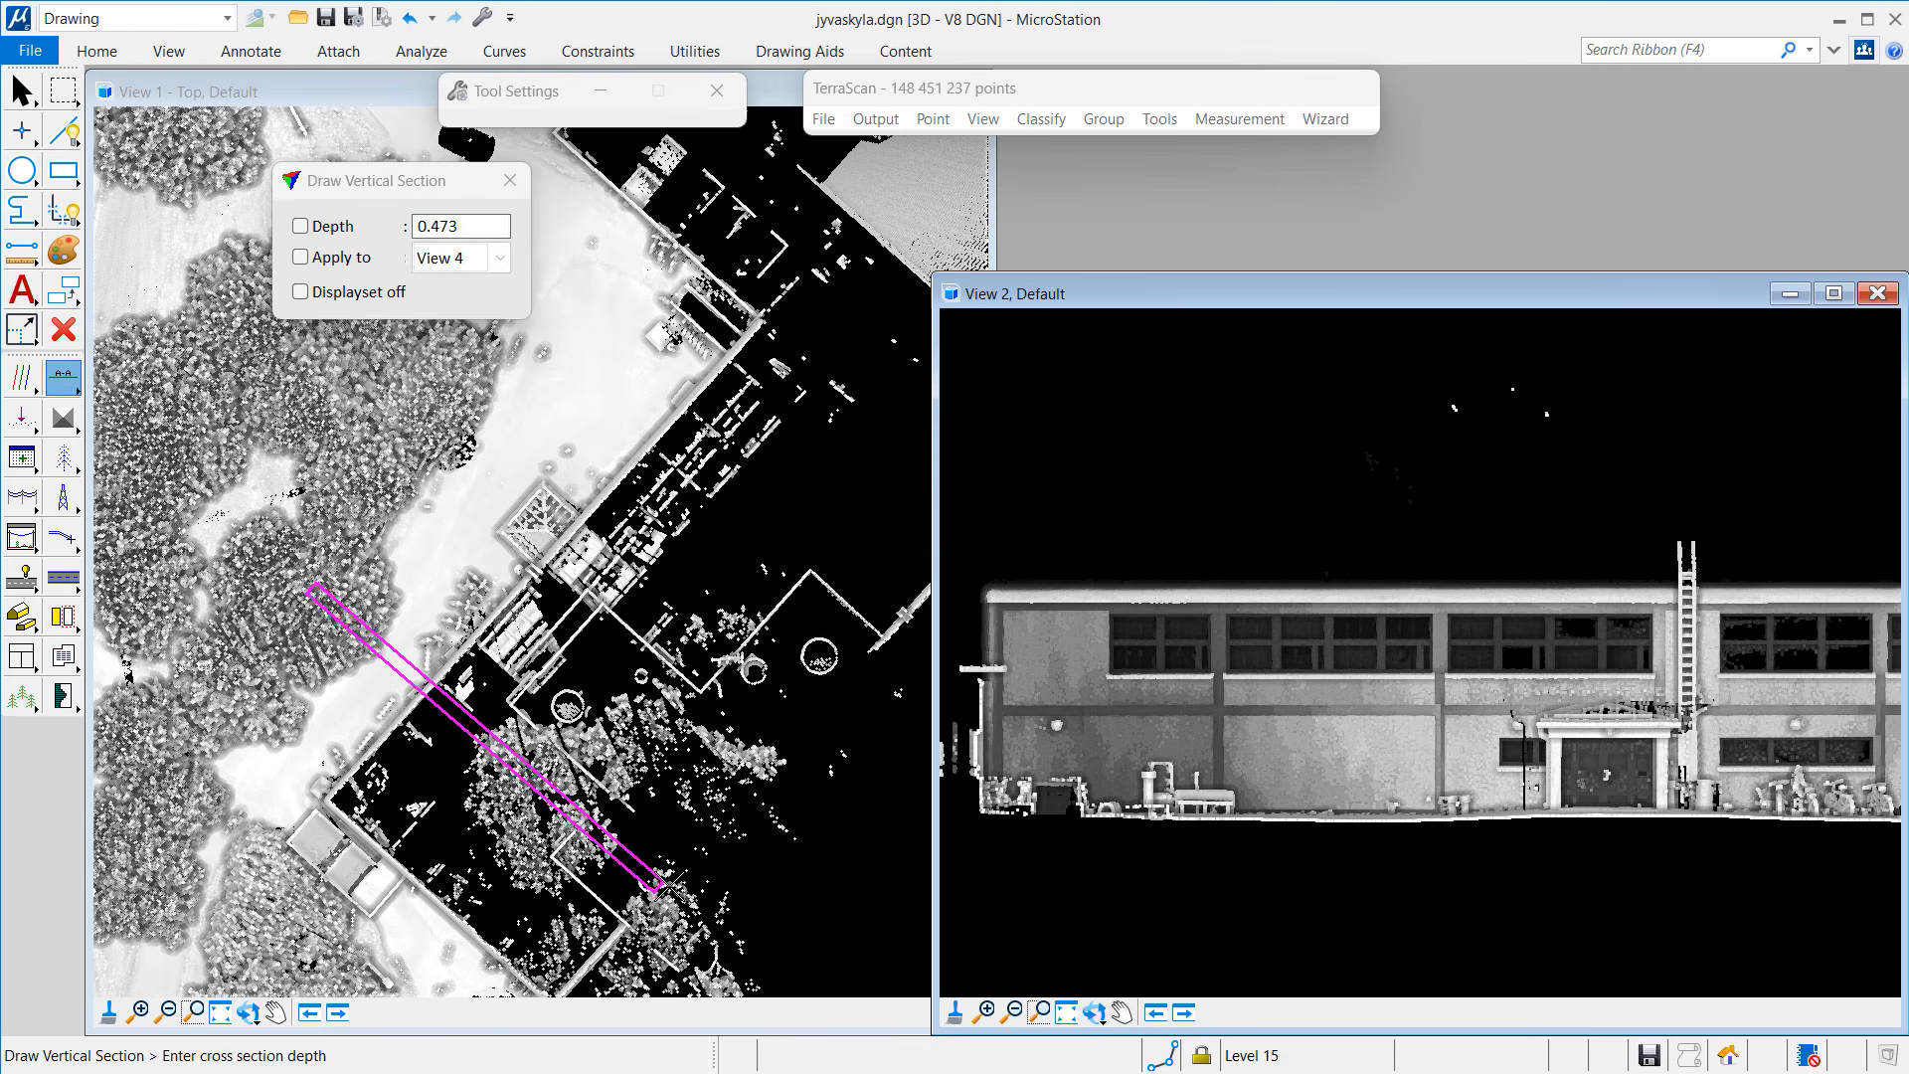
pyautogui.click(662, 875)
# Step: Show the tree section in View 3, placed above the elevation view
pyautogui.click(177, 61)
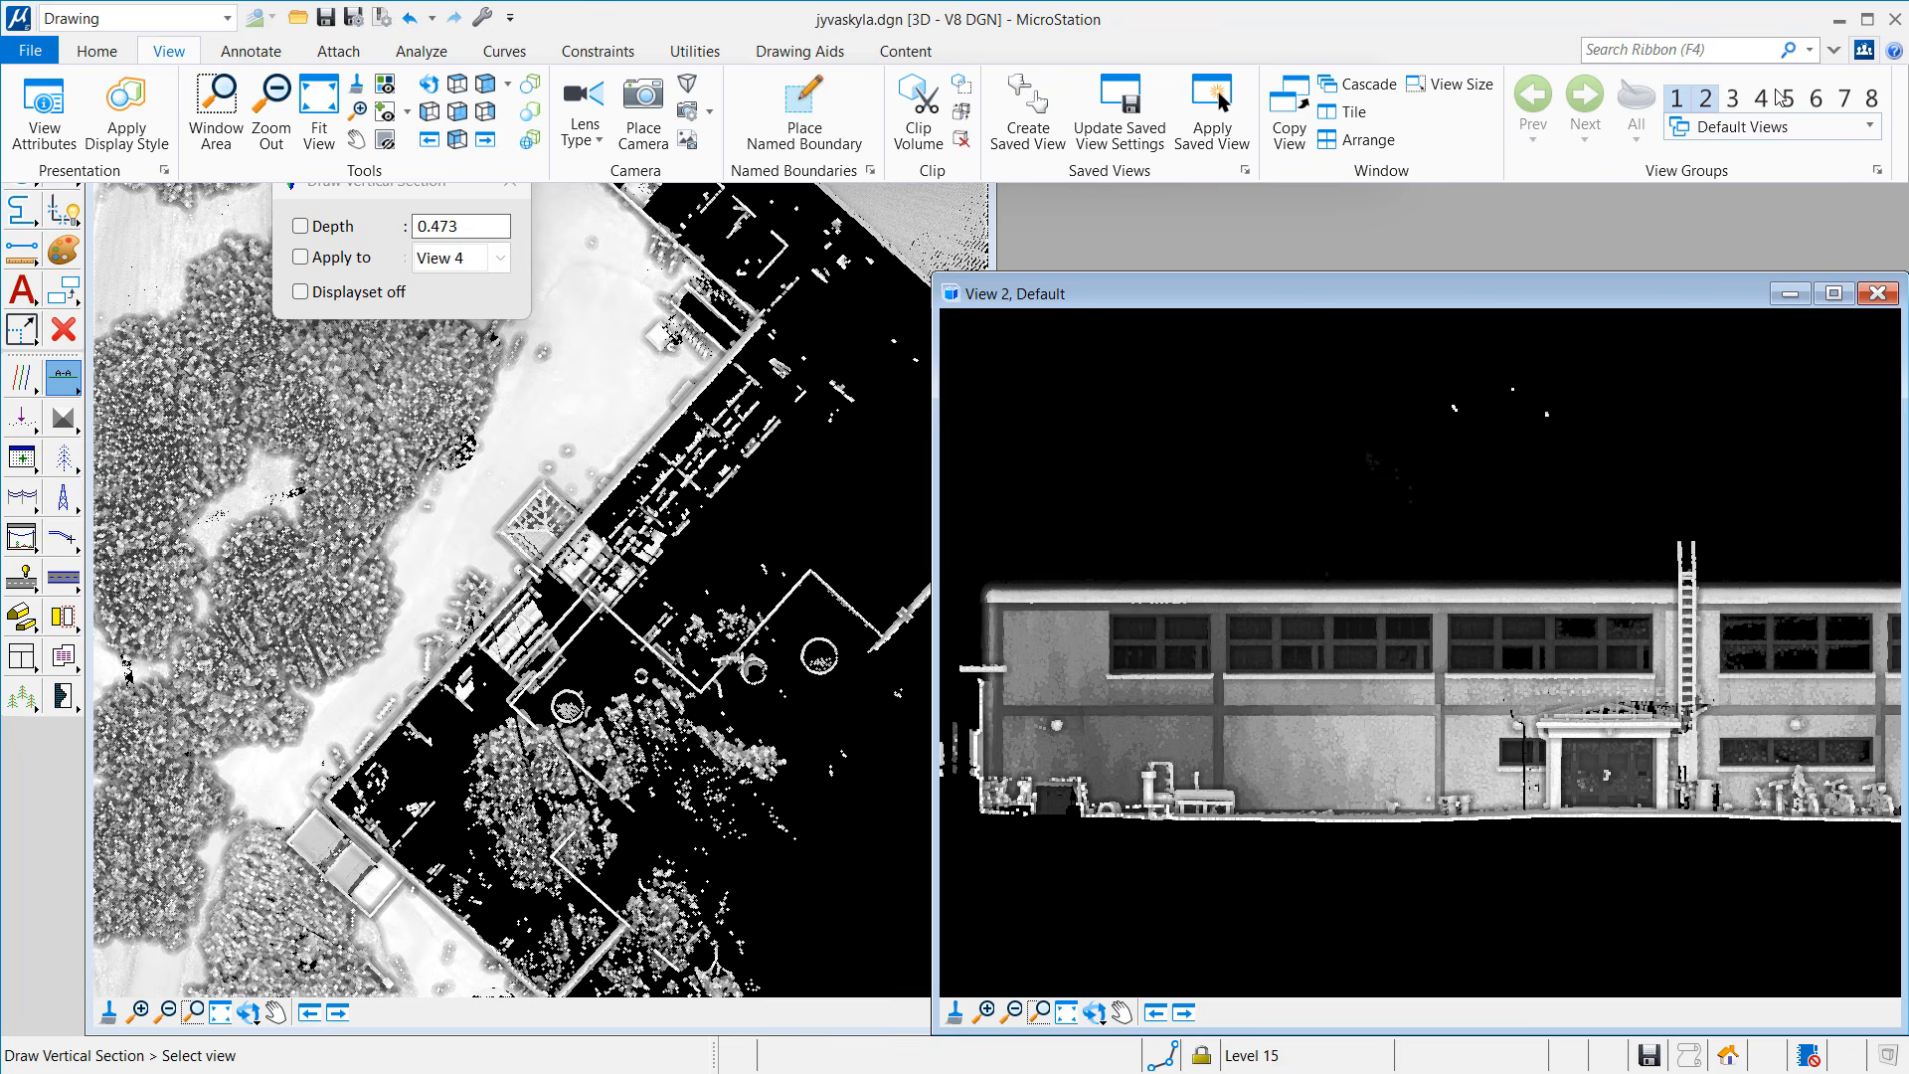
pyautogui.click(1734, 98)
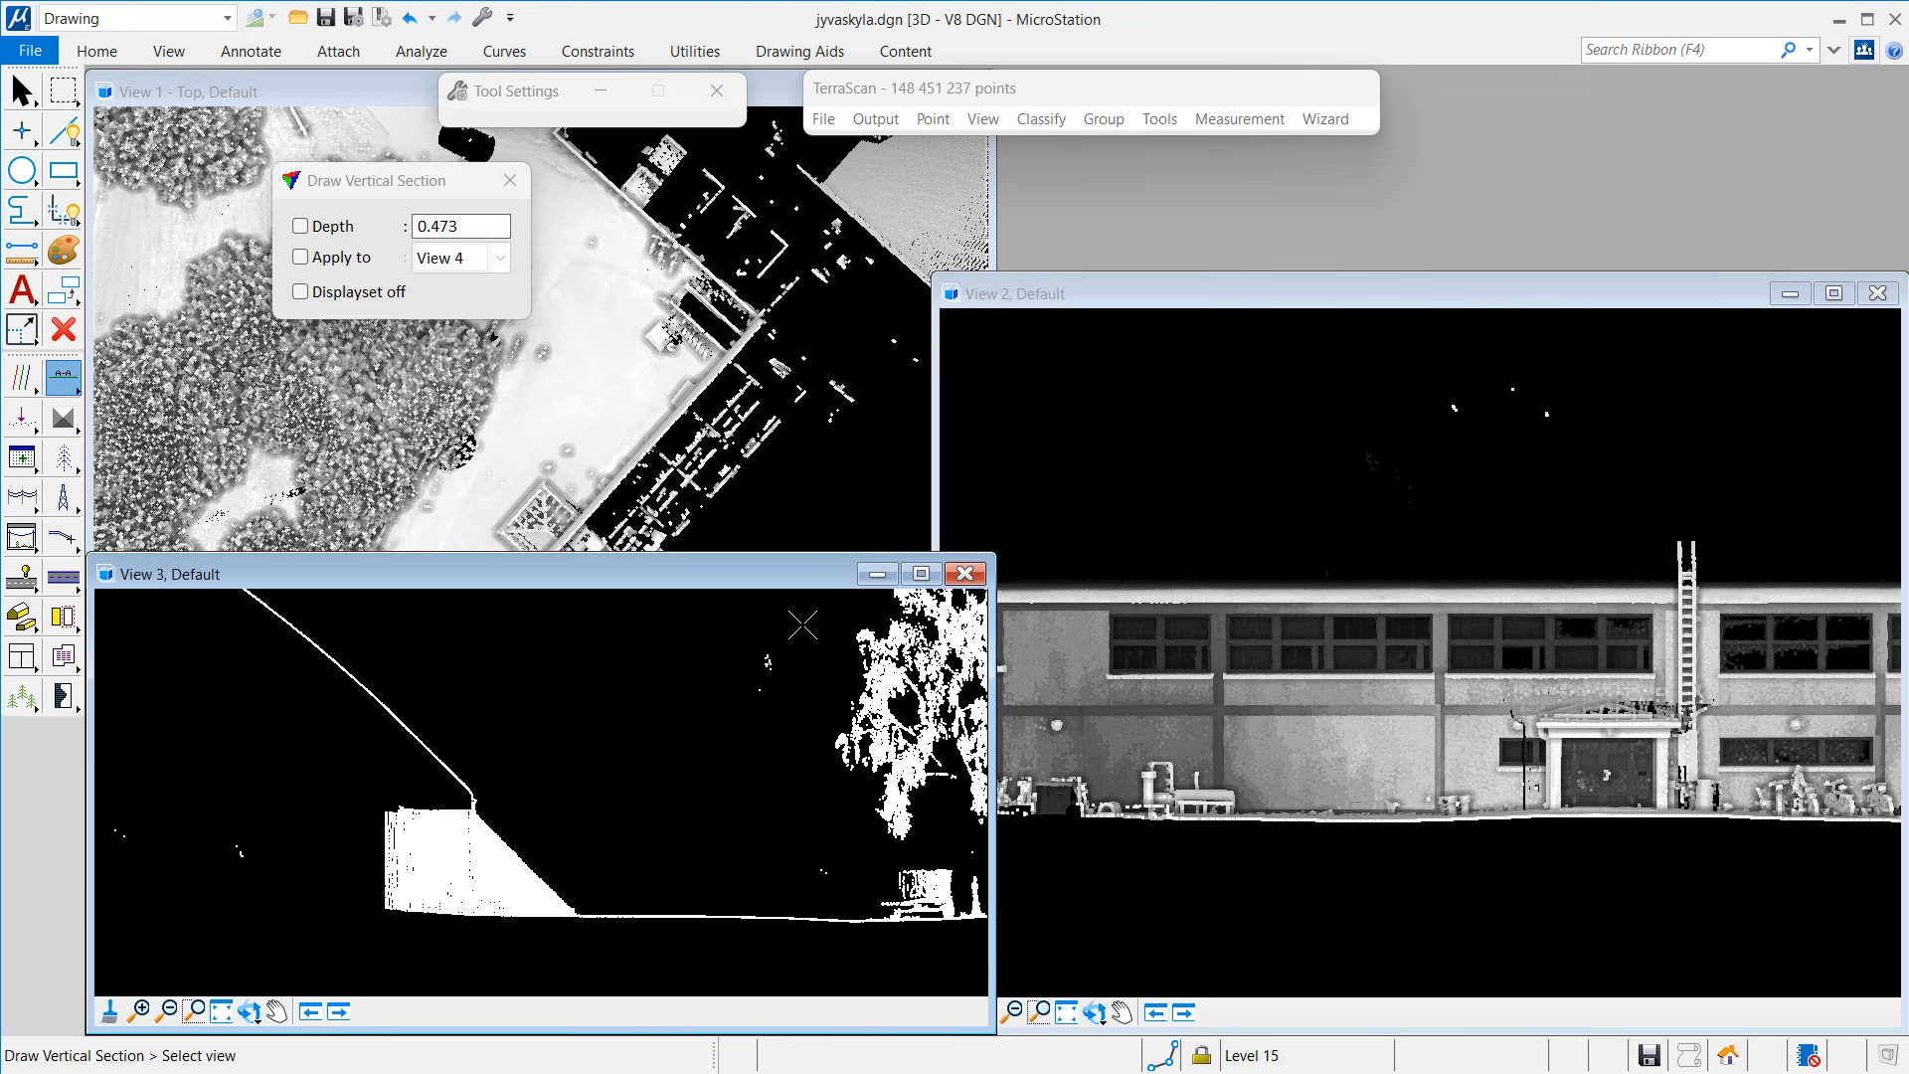
pyautogui.click(804, 625)
pyautogui.moveTo(785, 585); pyautogui.dragTo(1688, 115)
pyautogui.click(62, 376)
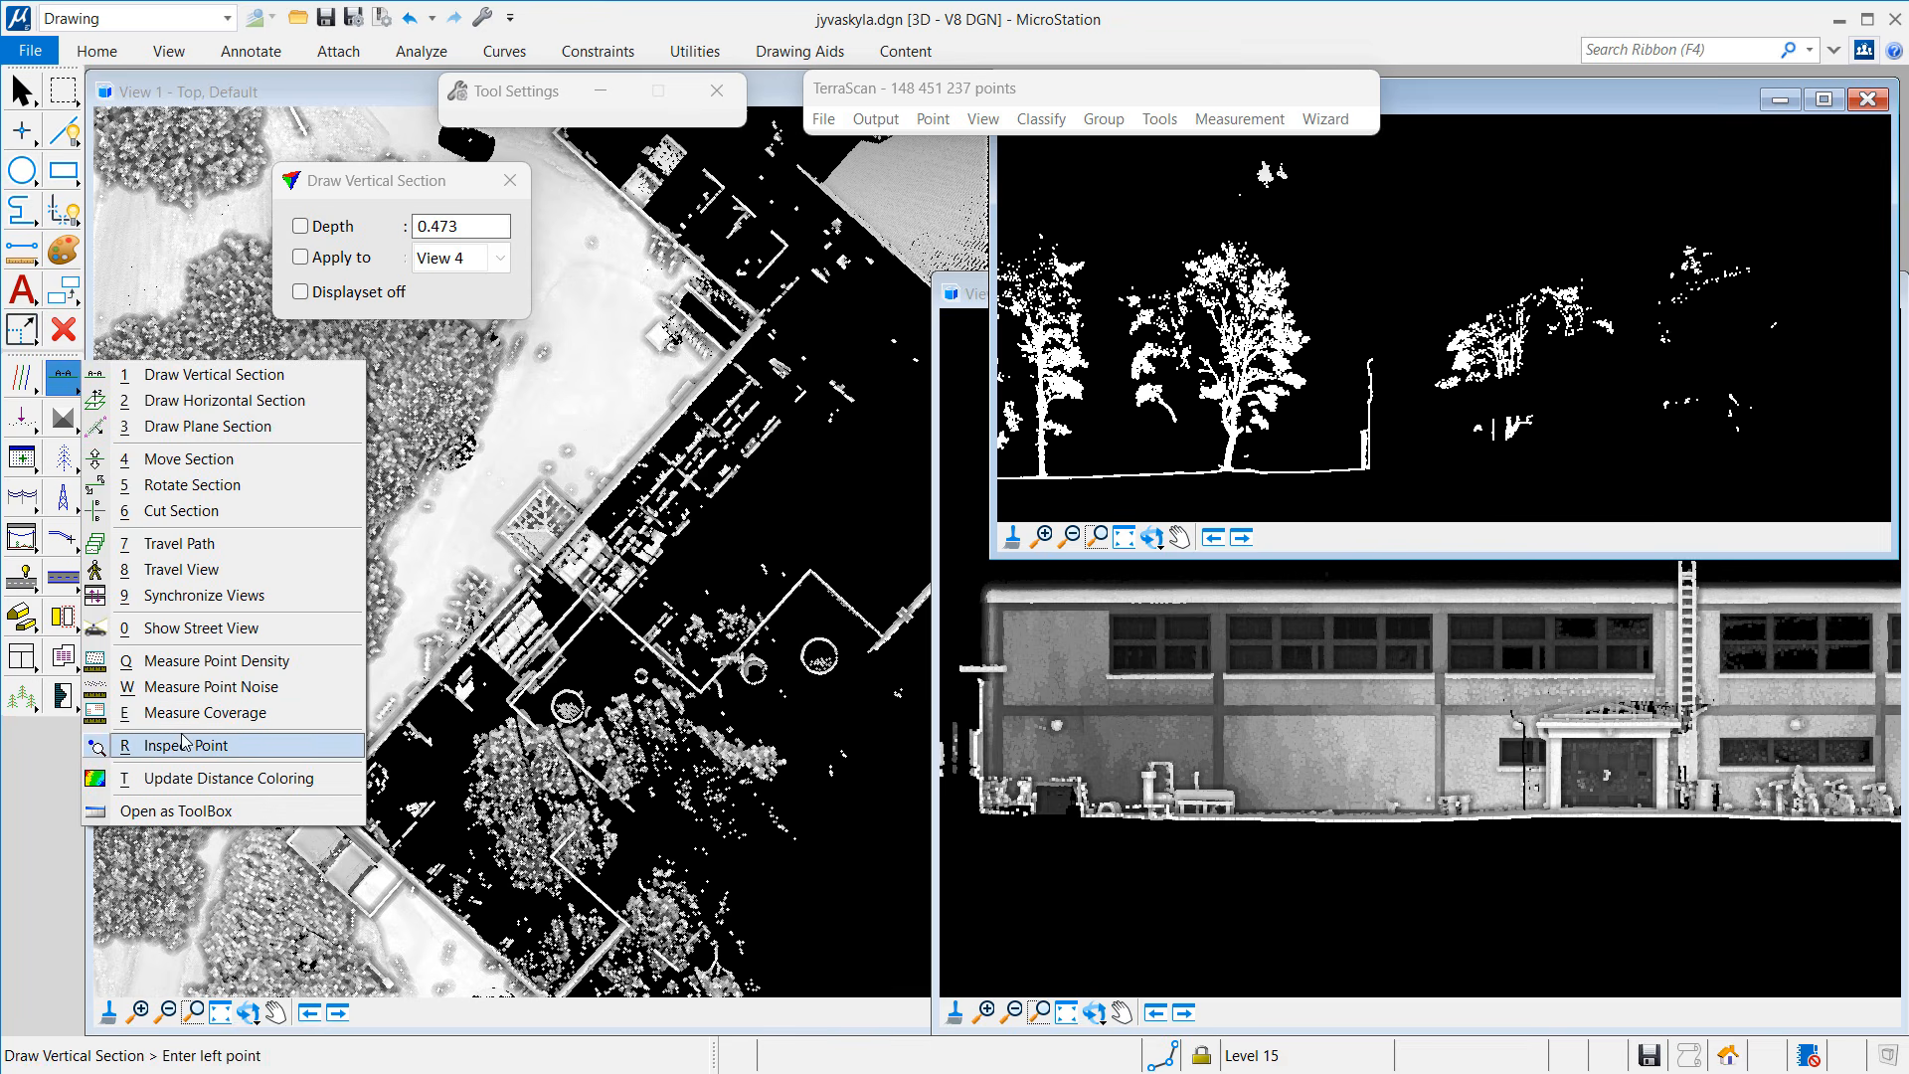
# Step: Inspect stray tree-section points labelled by pulse vector, without class name or northing
pyautogui.click(186, 744)
pyautogui.click(342, 281)
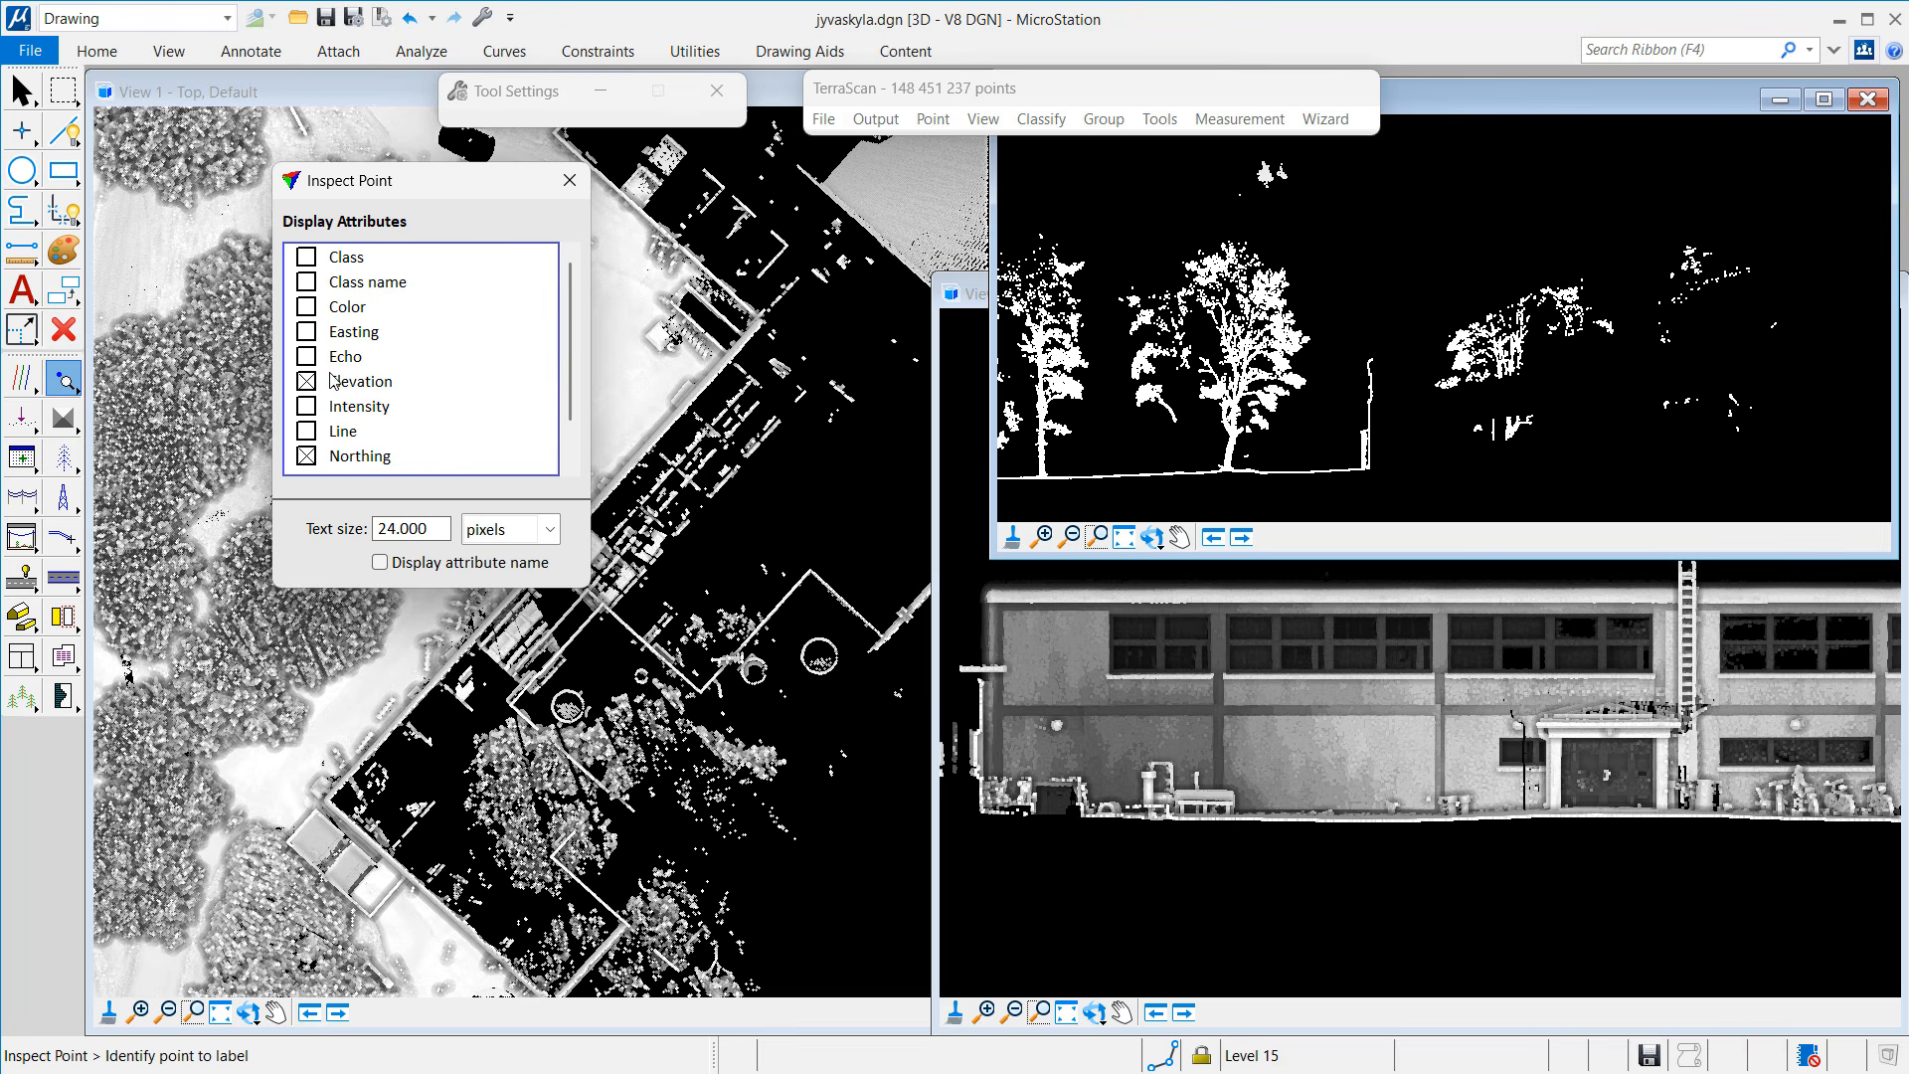
pyautogui.click(336, 454)
pyautogui.scroll(-1, 577, 418)
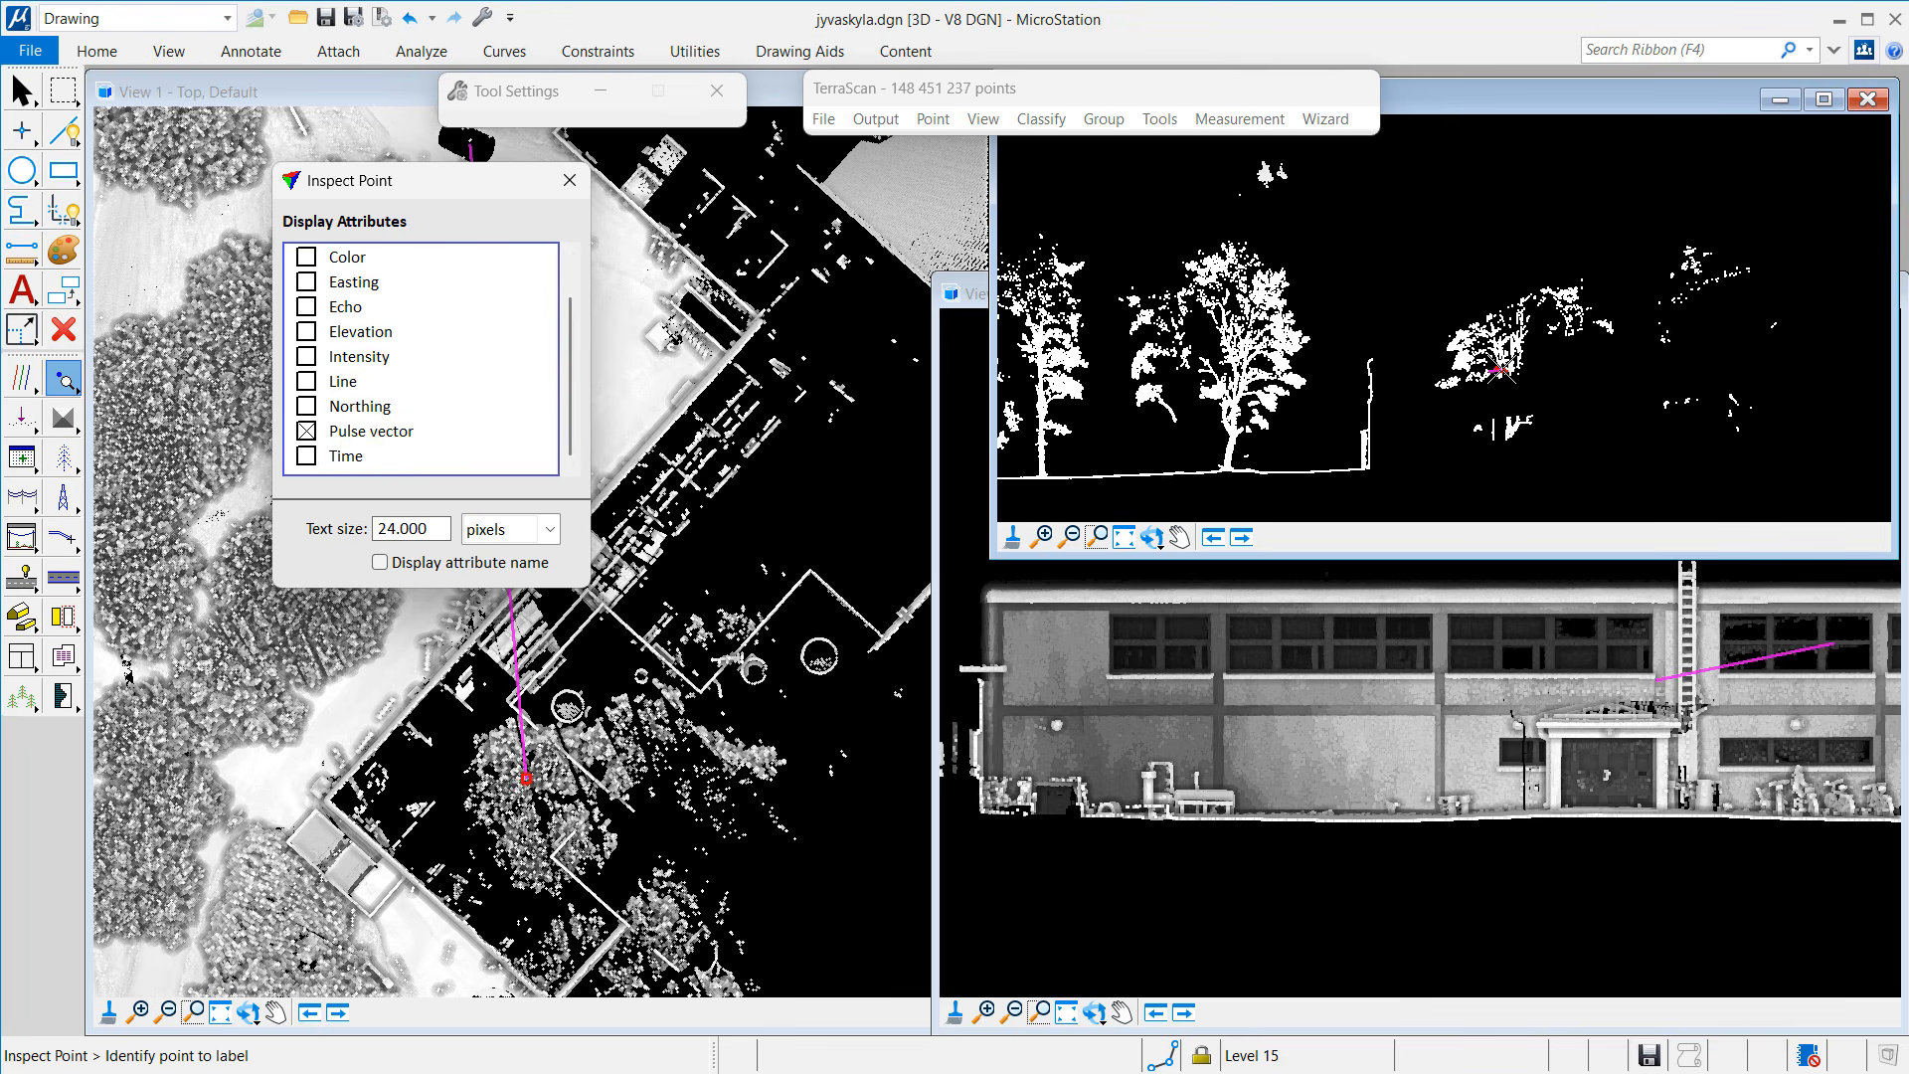
pyautogui.moveTo(429, 184); pyautogui.dragTo(213, 85)
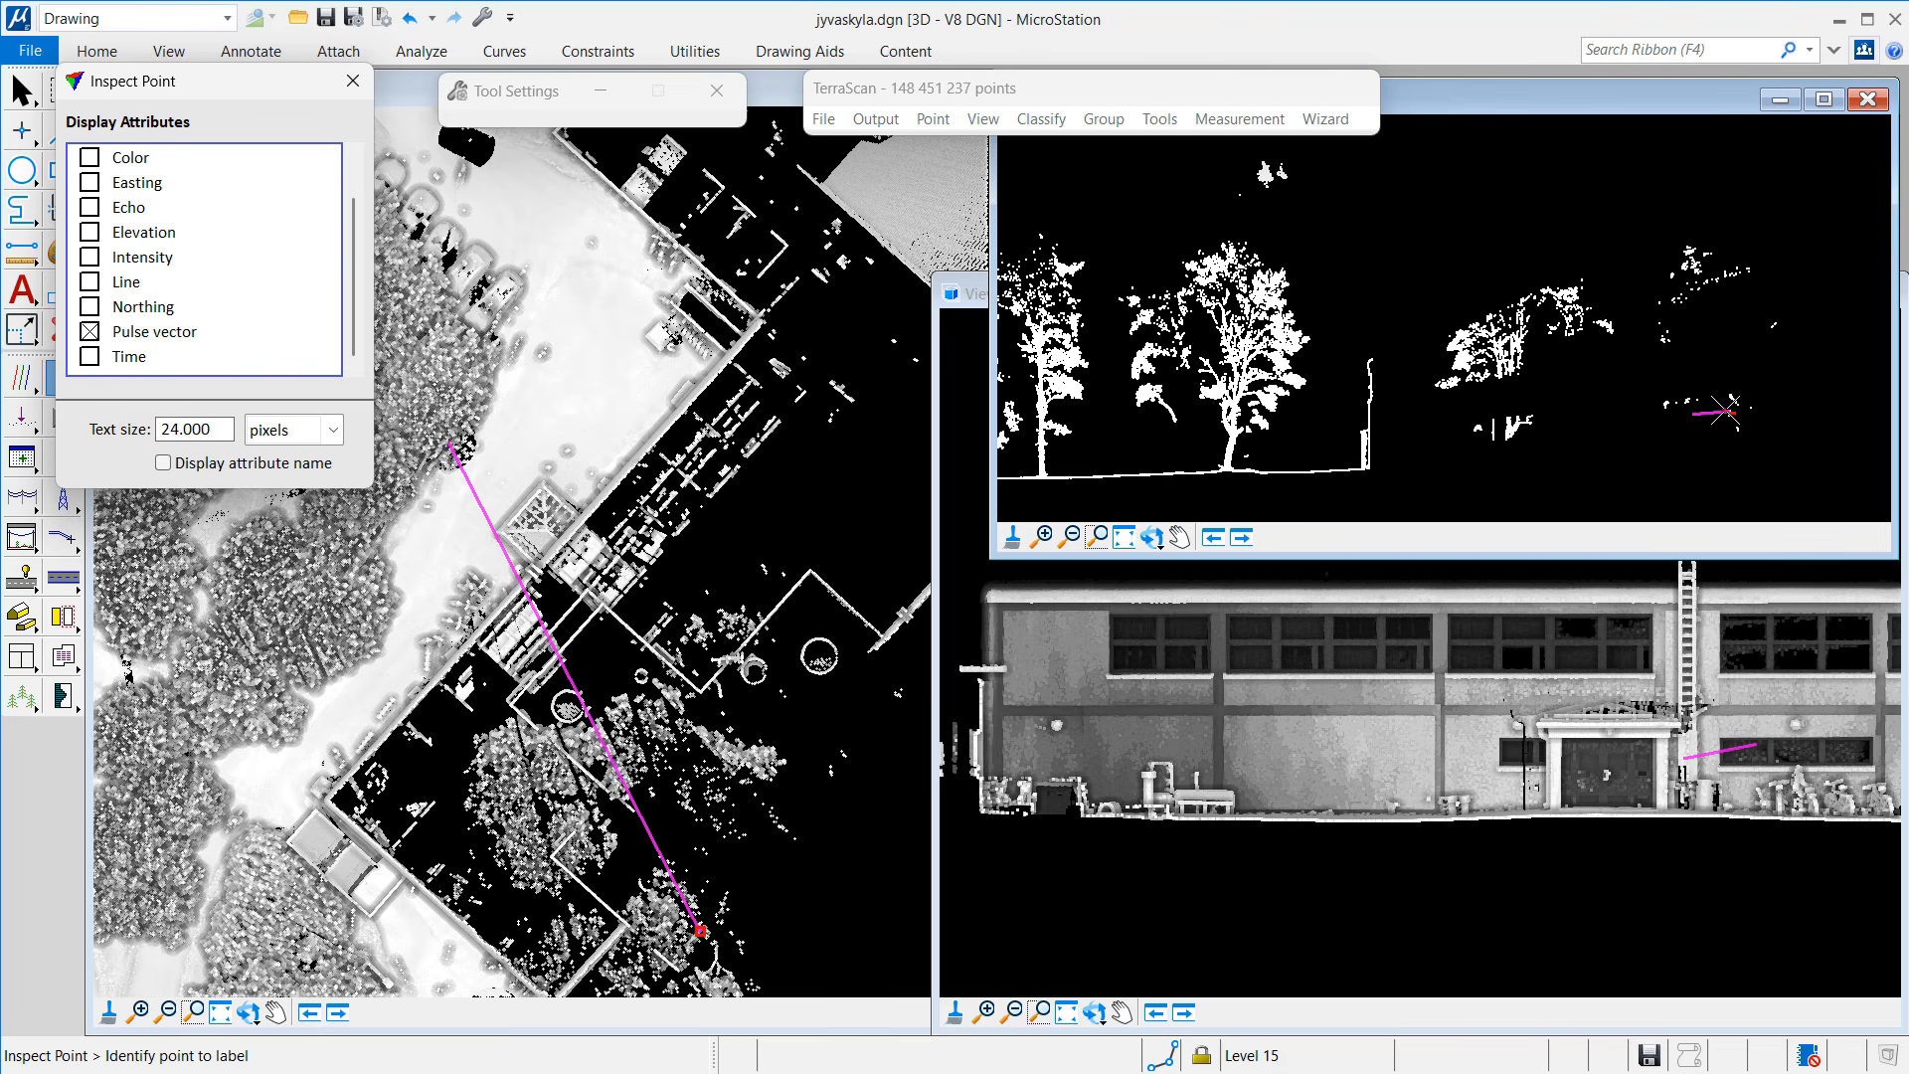
pyautogui.press('Escape')
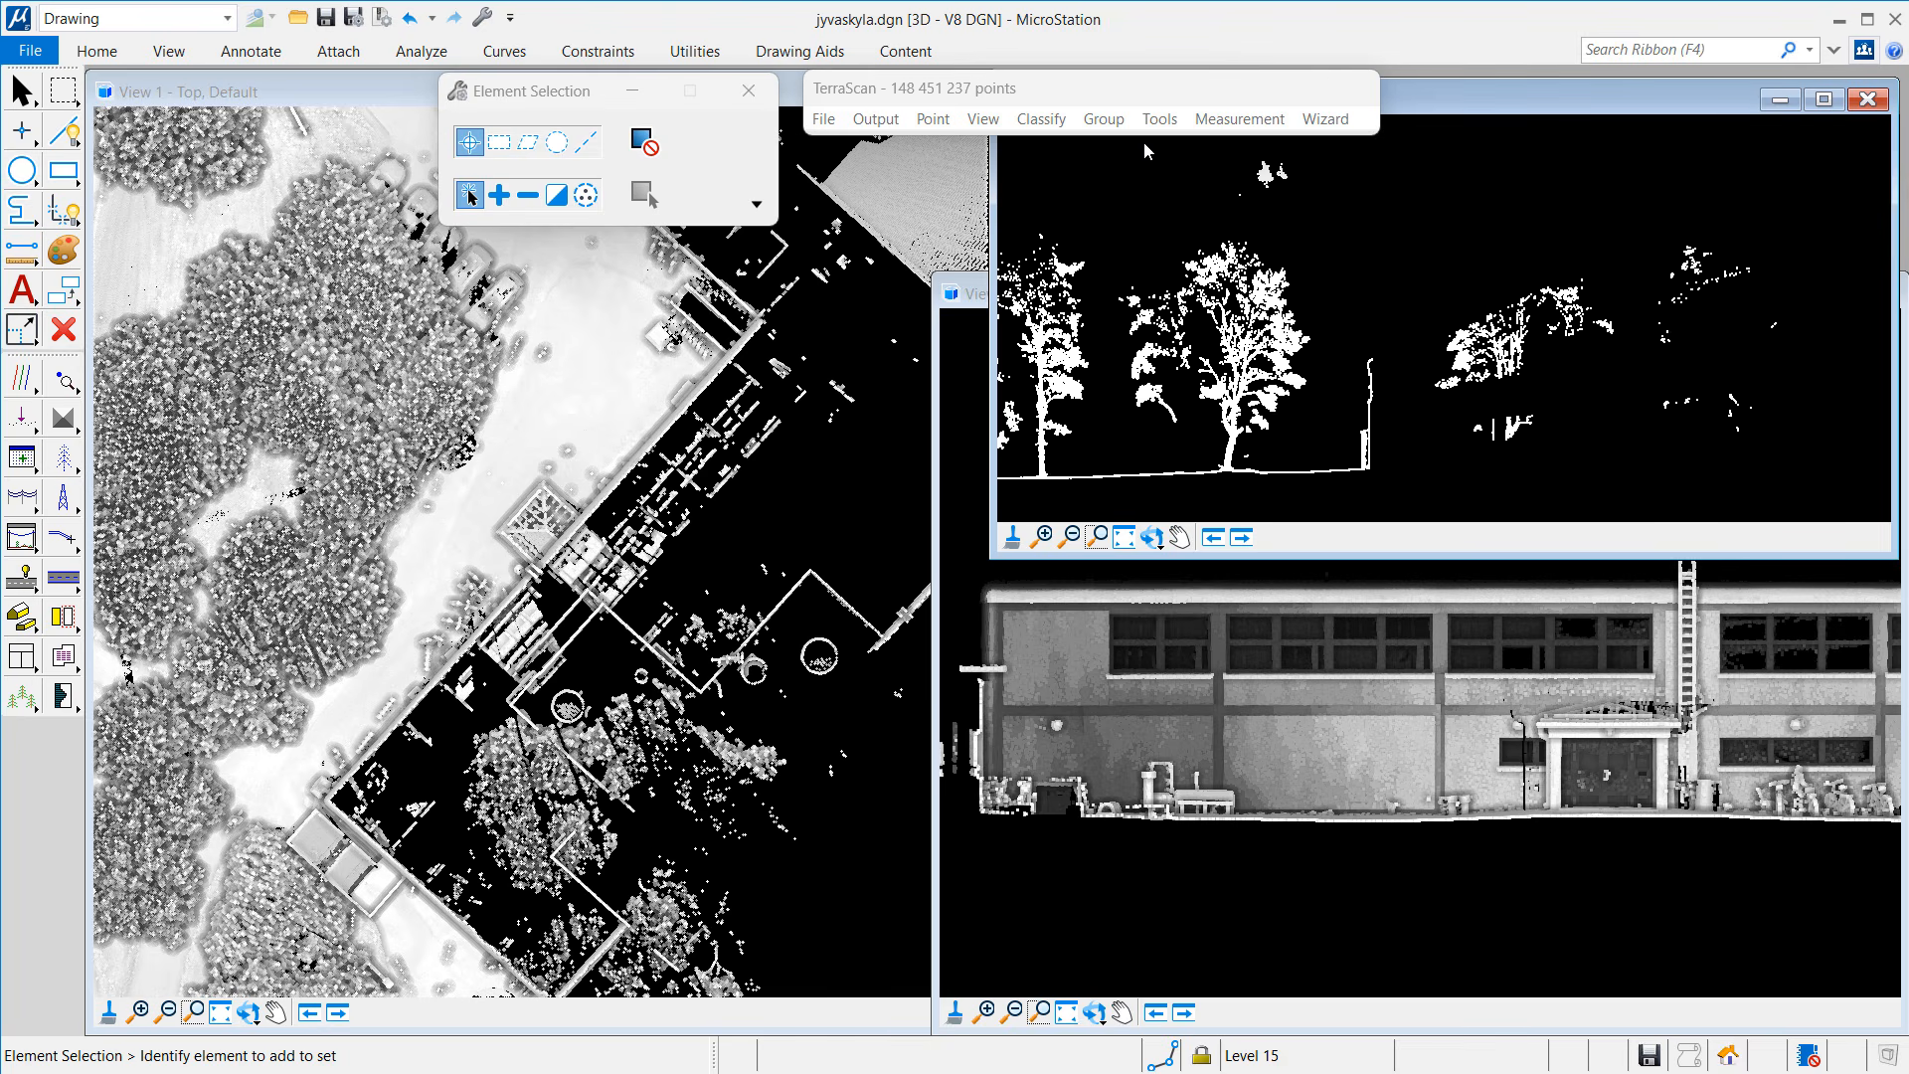
# Step: Classify any class at 3D range 50–9999 into 6 - Building roof
pyautogui.click(1044, 121)
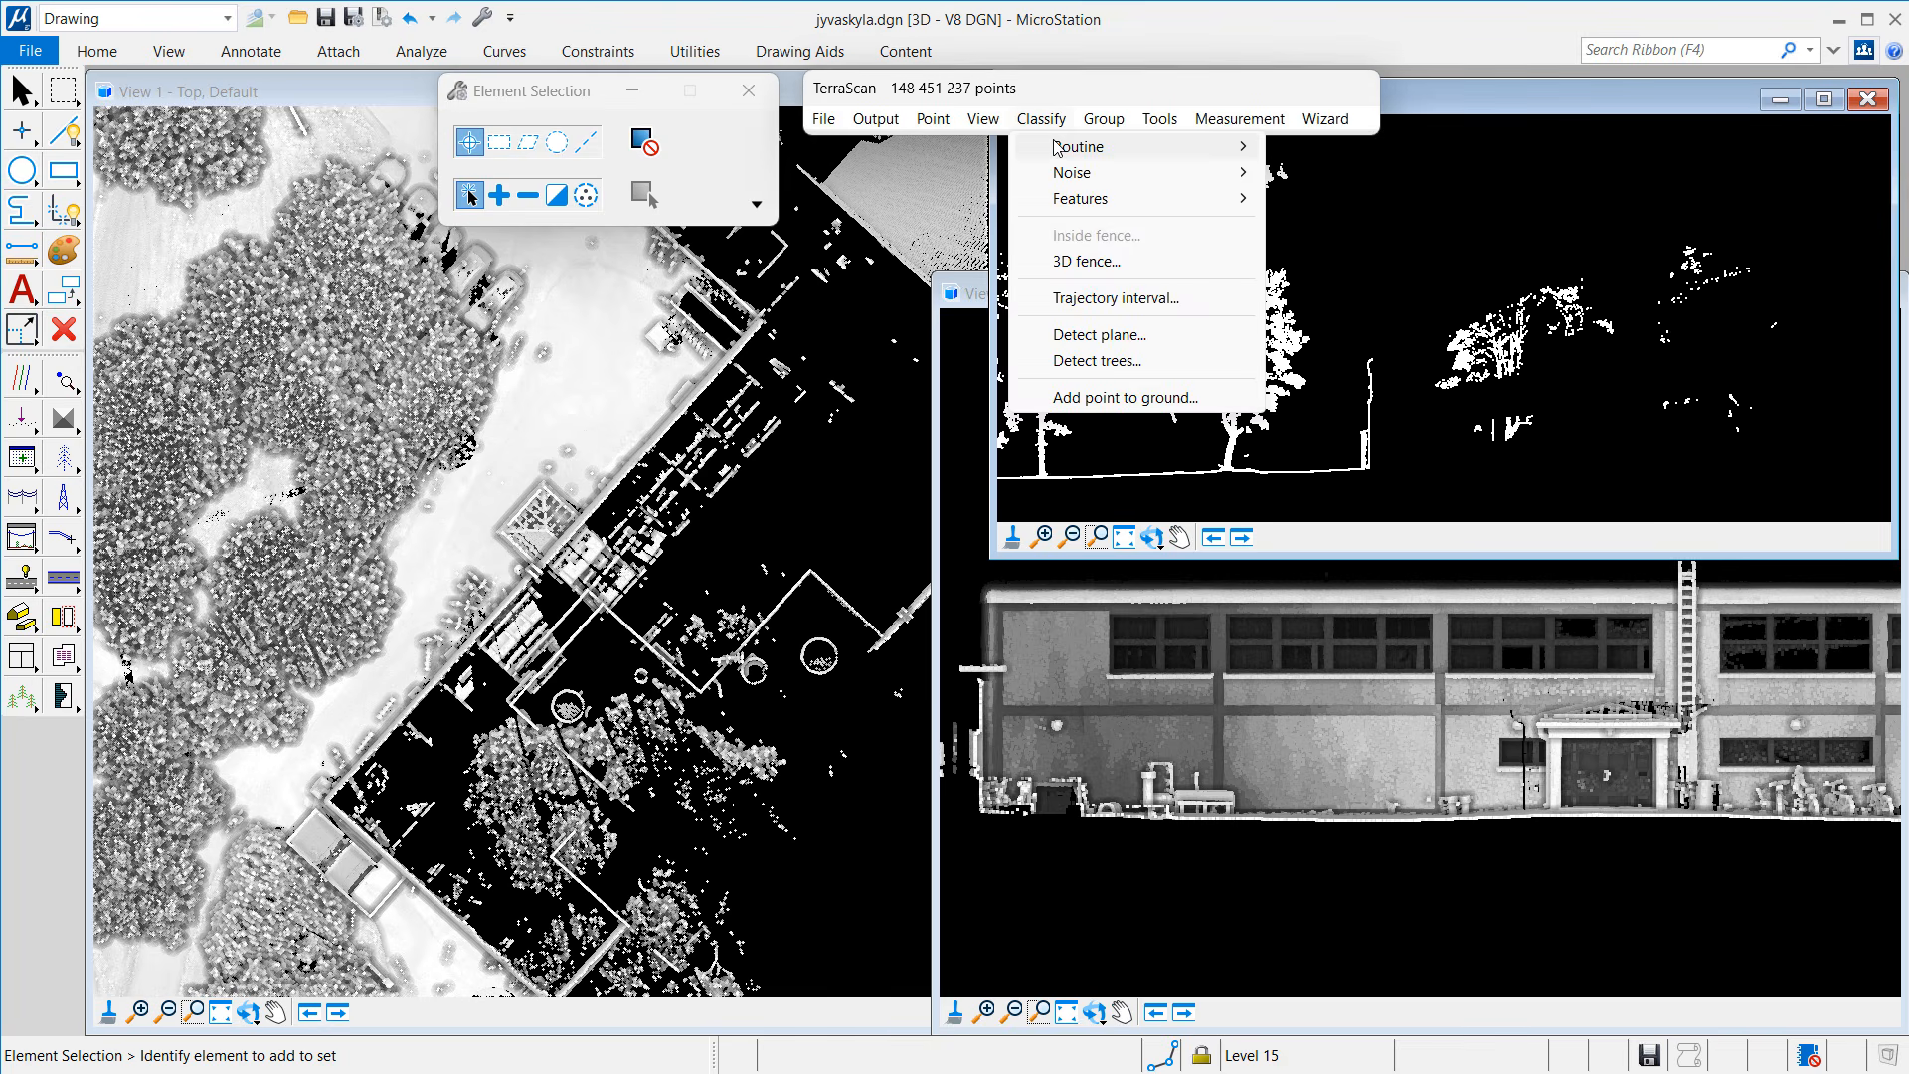
pyautogui.moveTo(1056, 147)
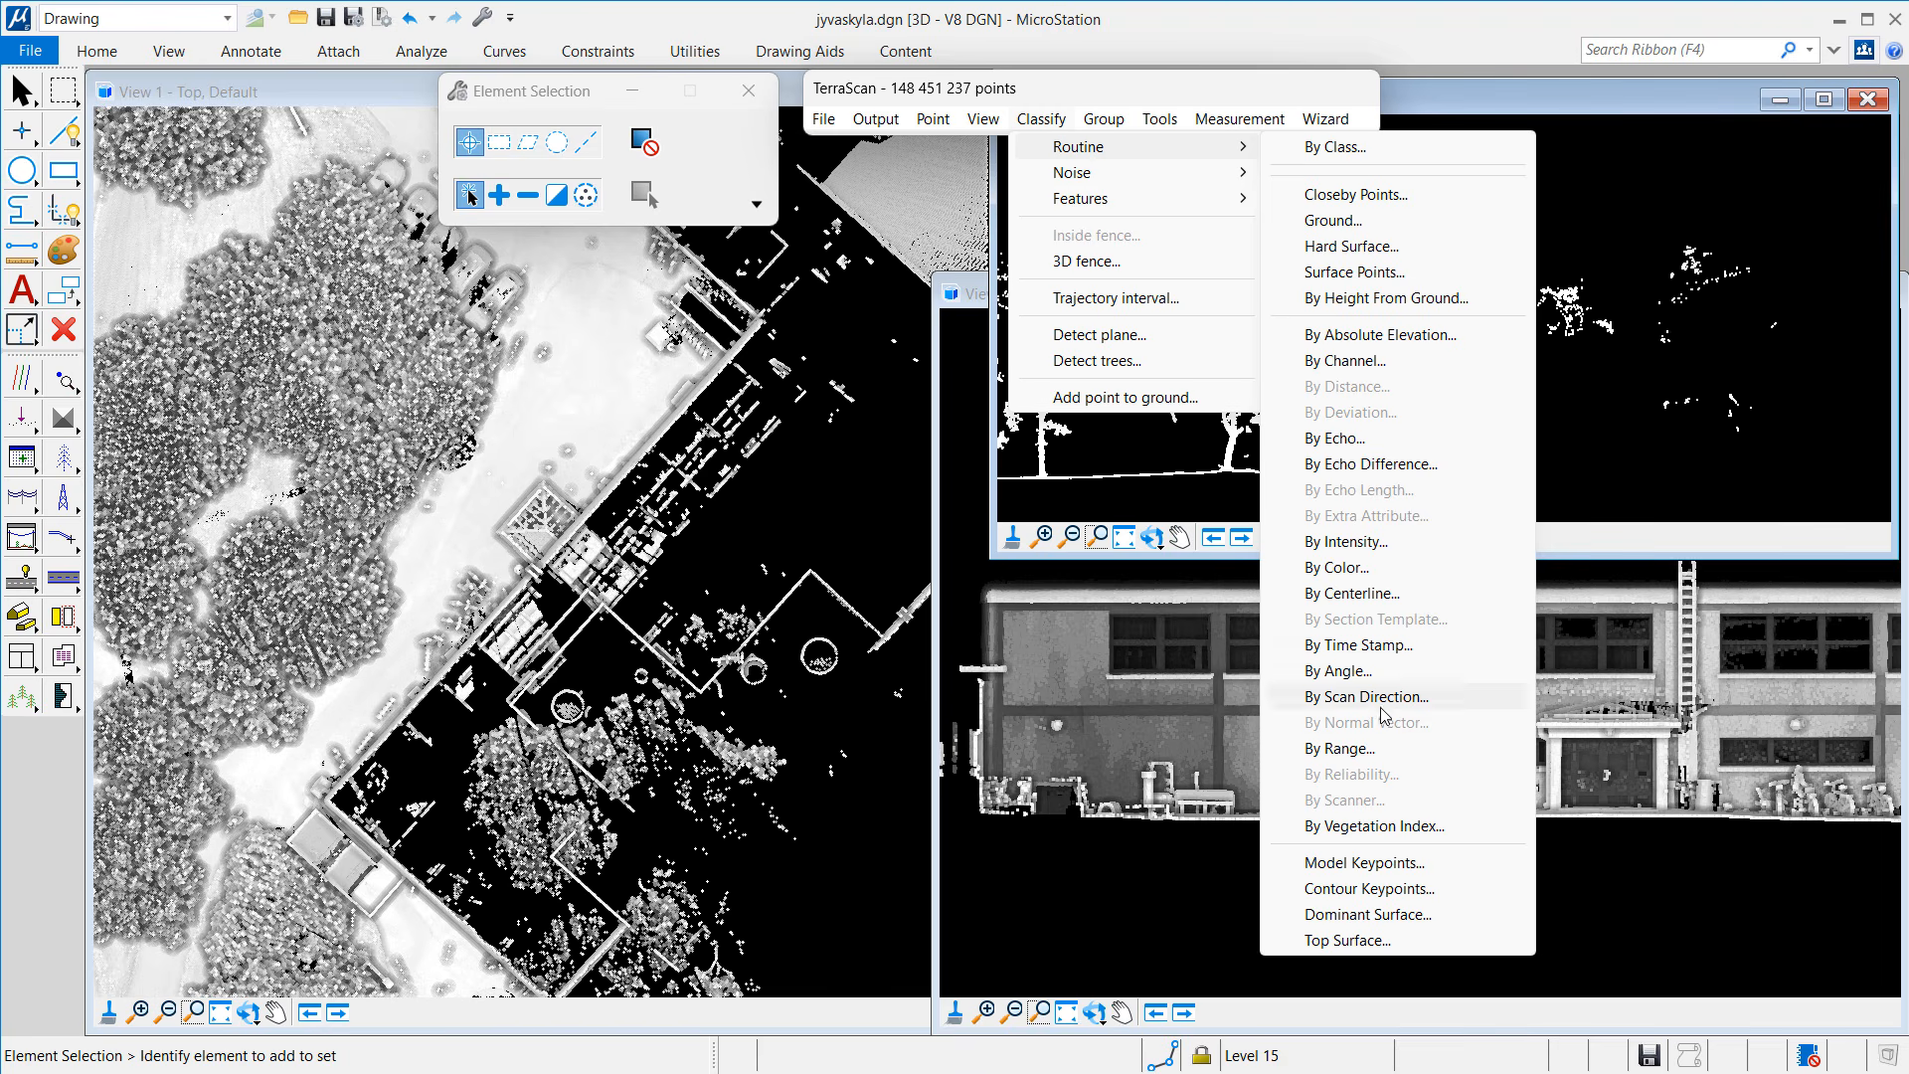
pyautogui.click(1339, 749)
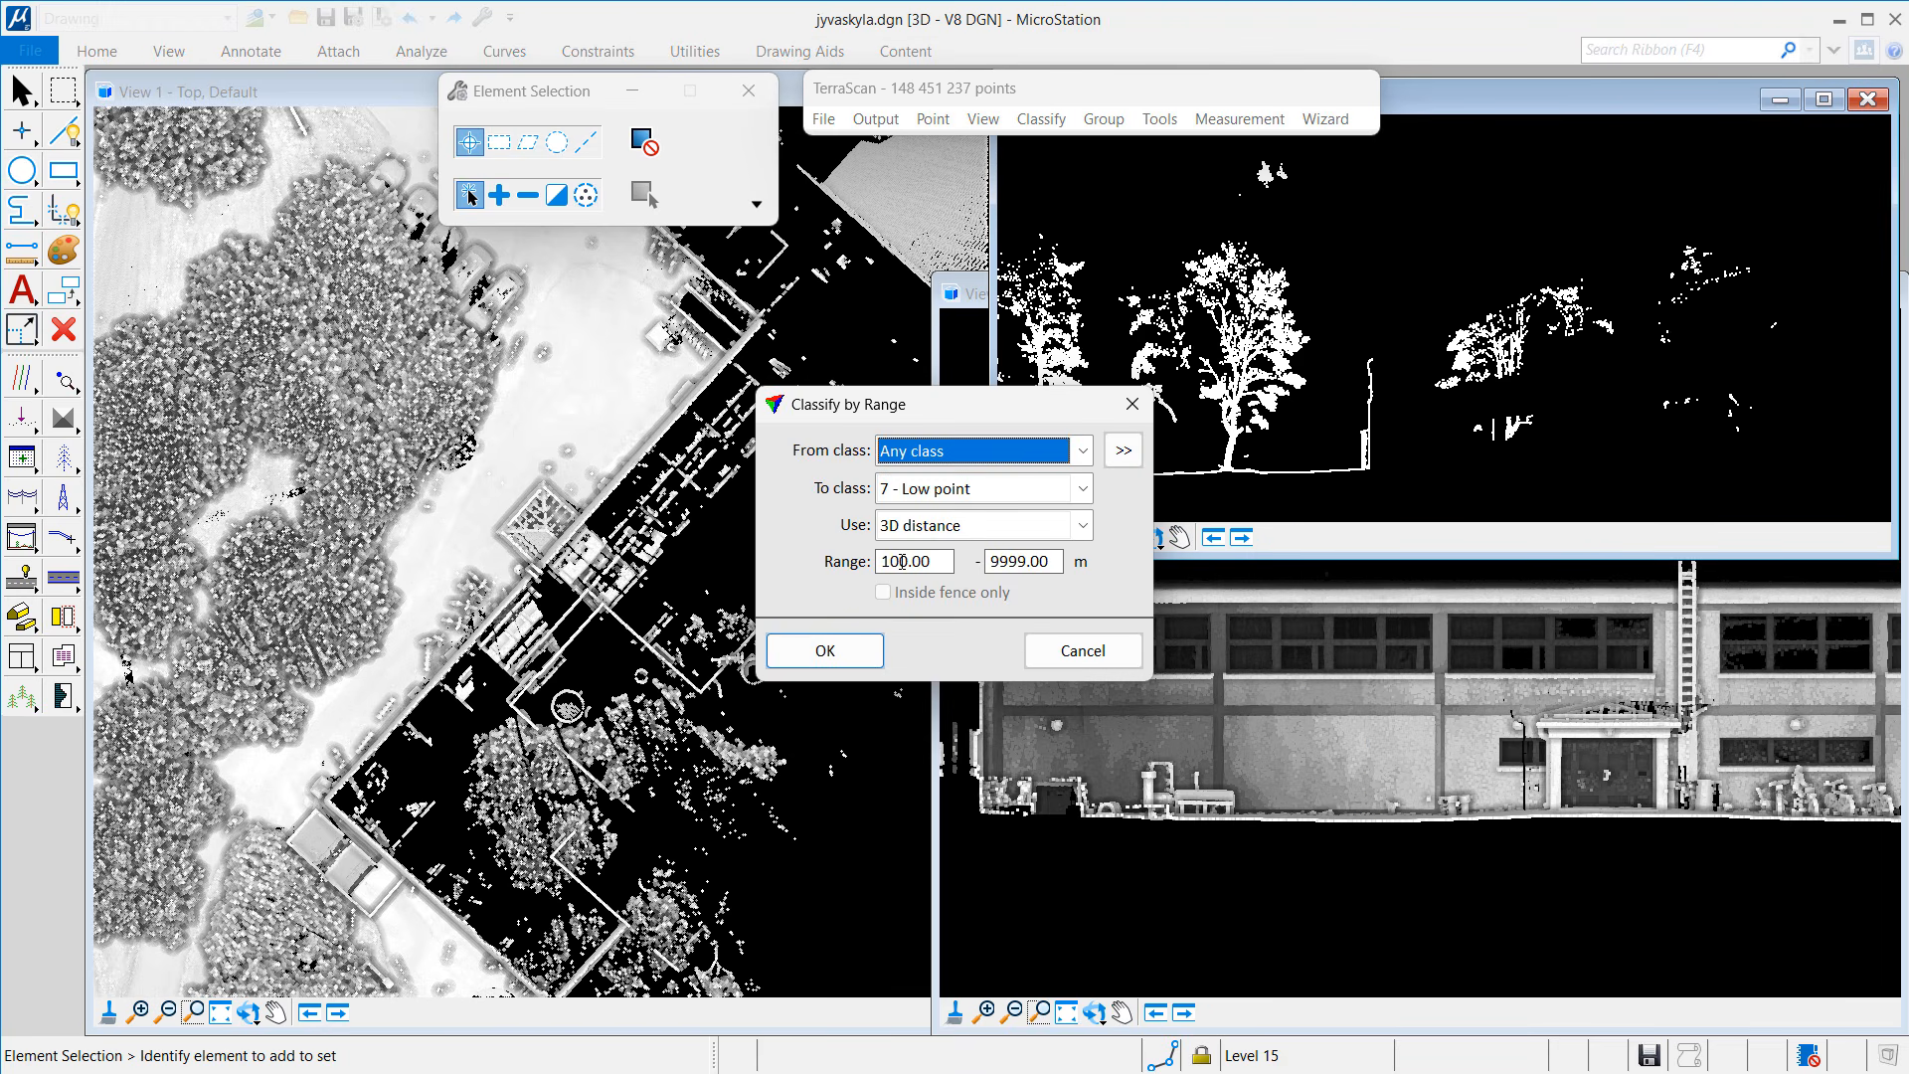
pyautogui.moveTo(902, 562); pyautogui.dragTo(838, 582)
pyautogui.write('1')
pyautogui.press('Tab')
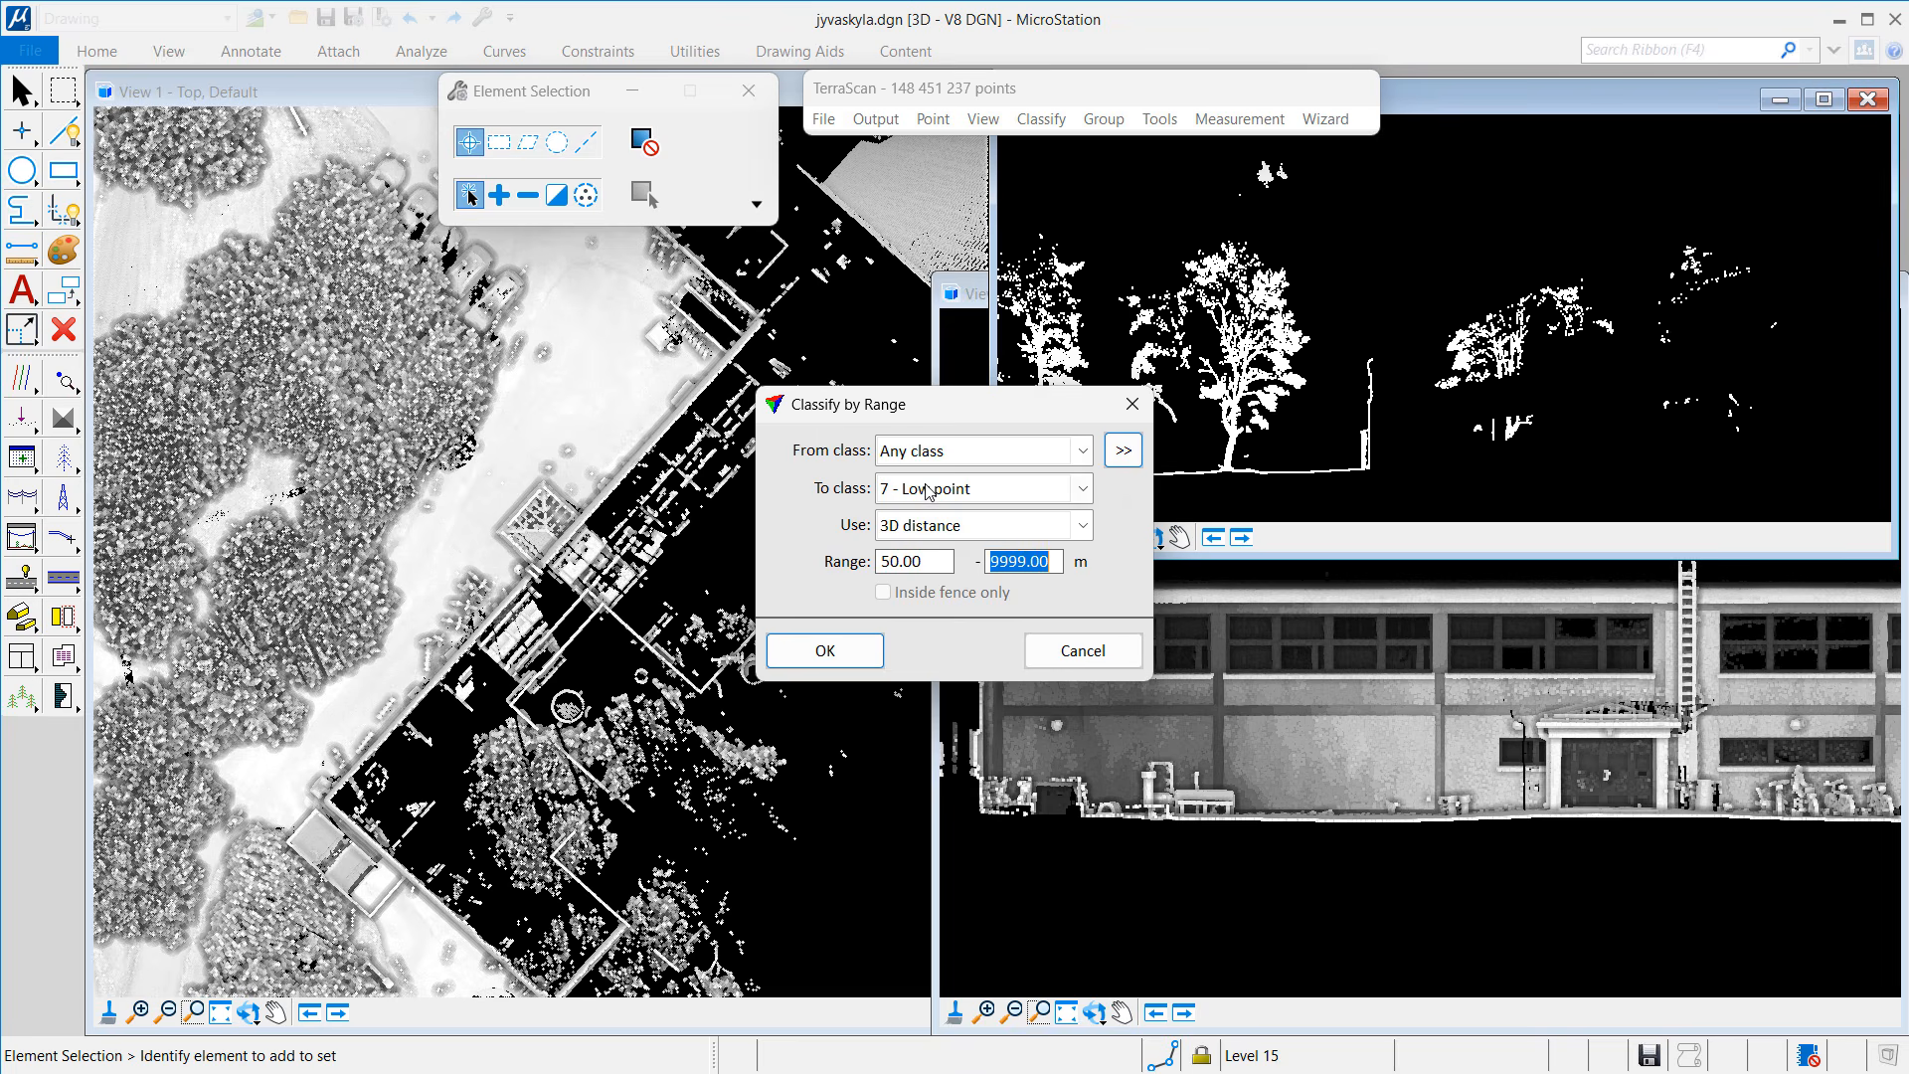
pyautogui.click(930, 488)
pyautogui.click(913, 182)
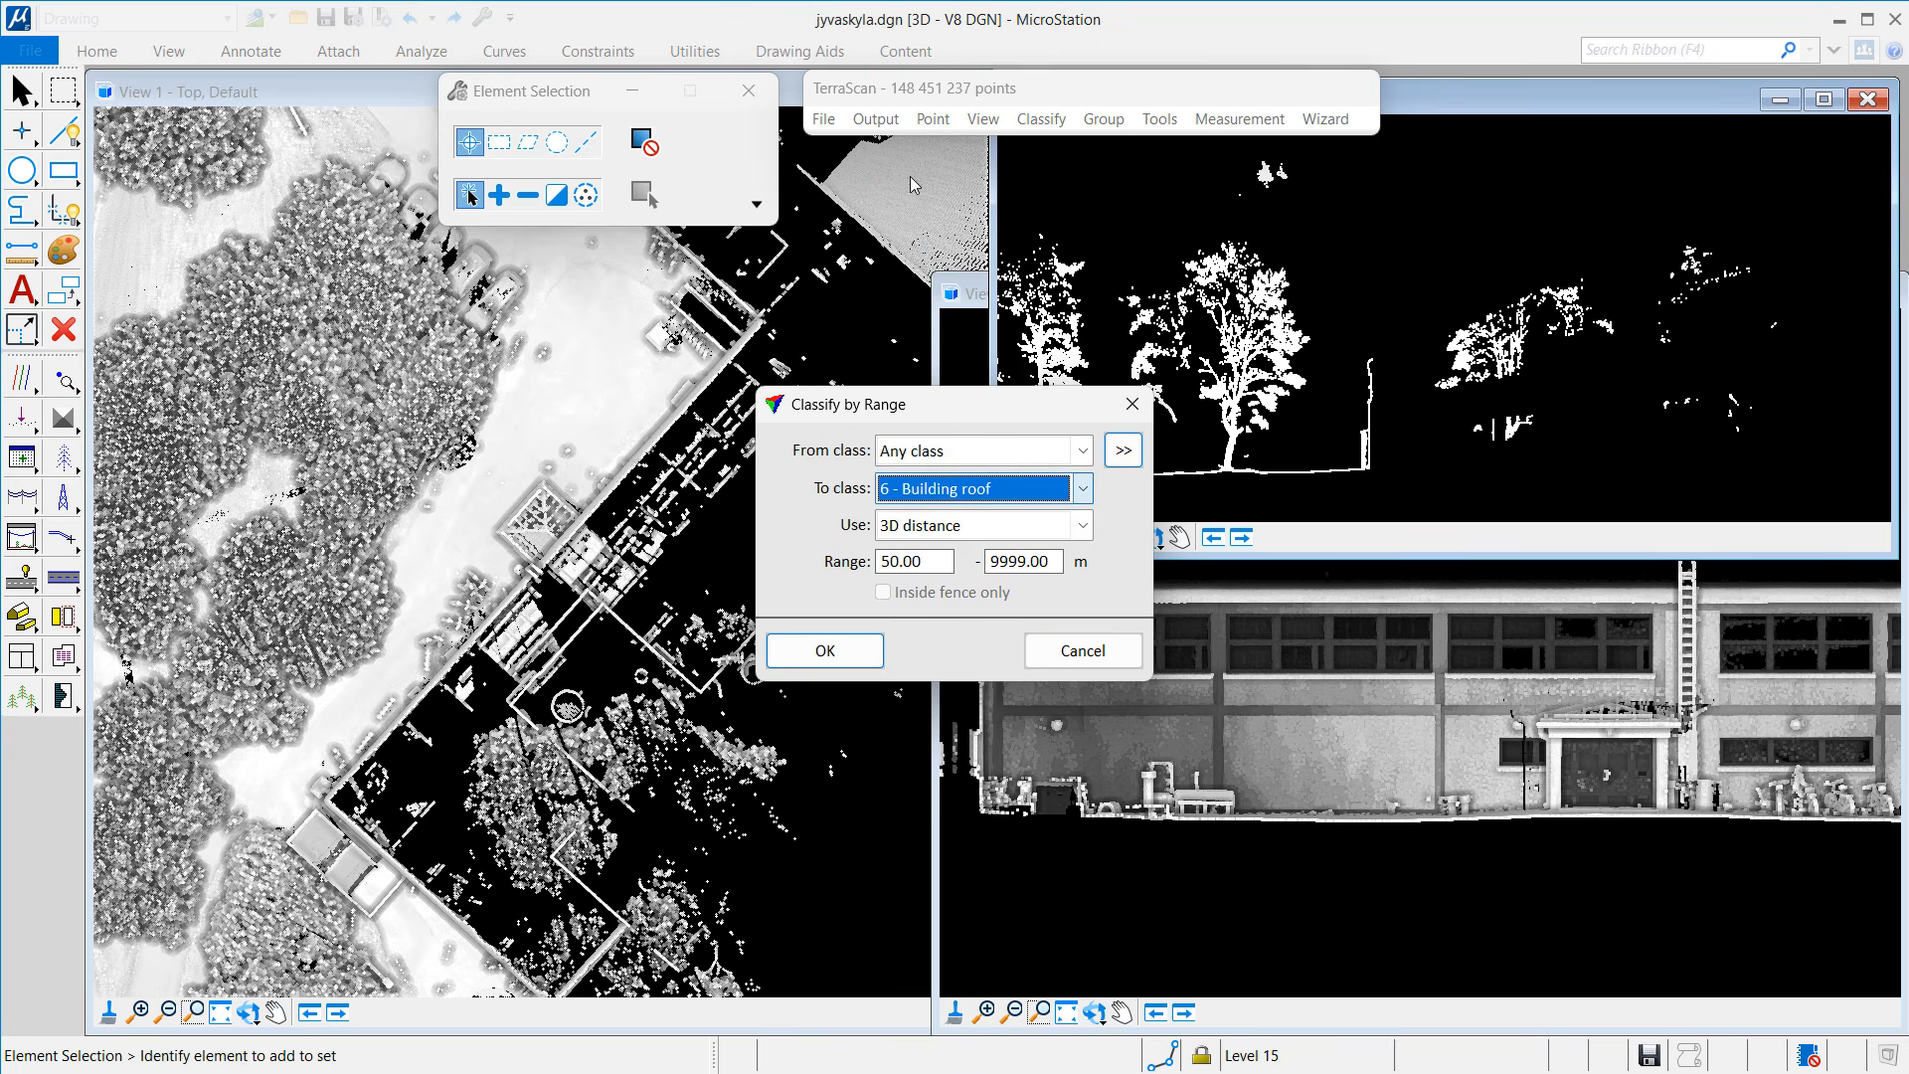
pyautogui.click(862, 645)
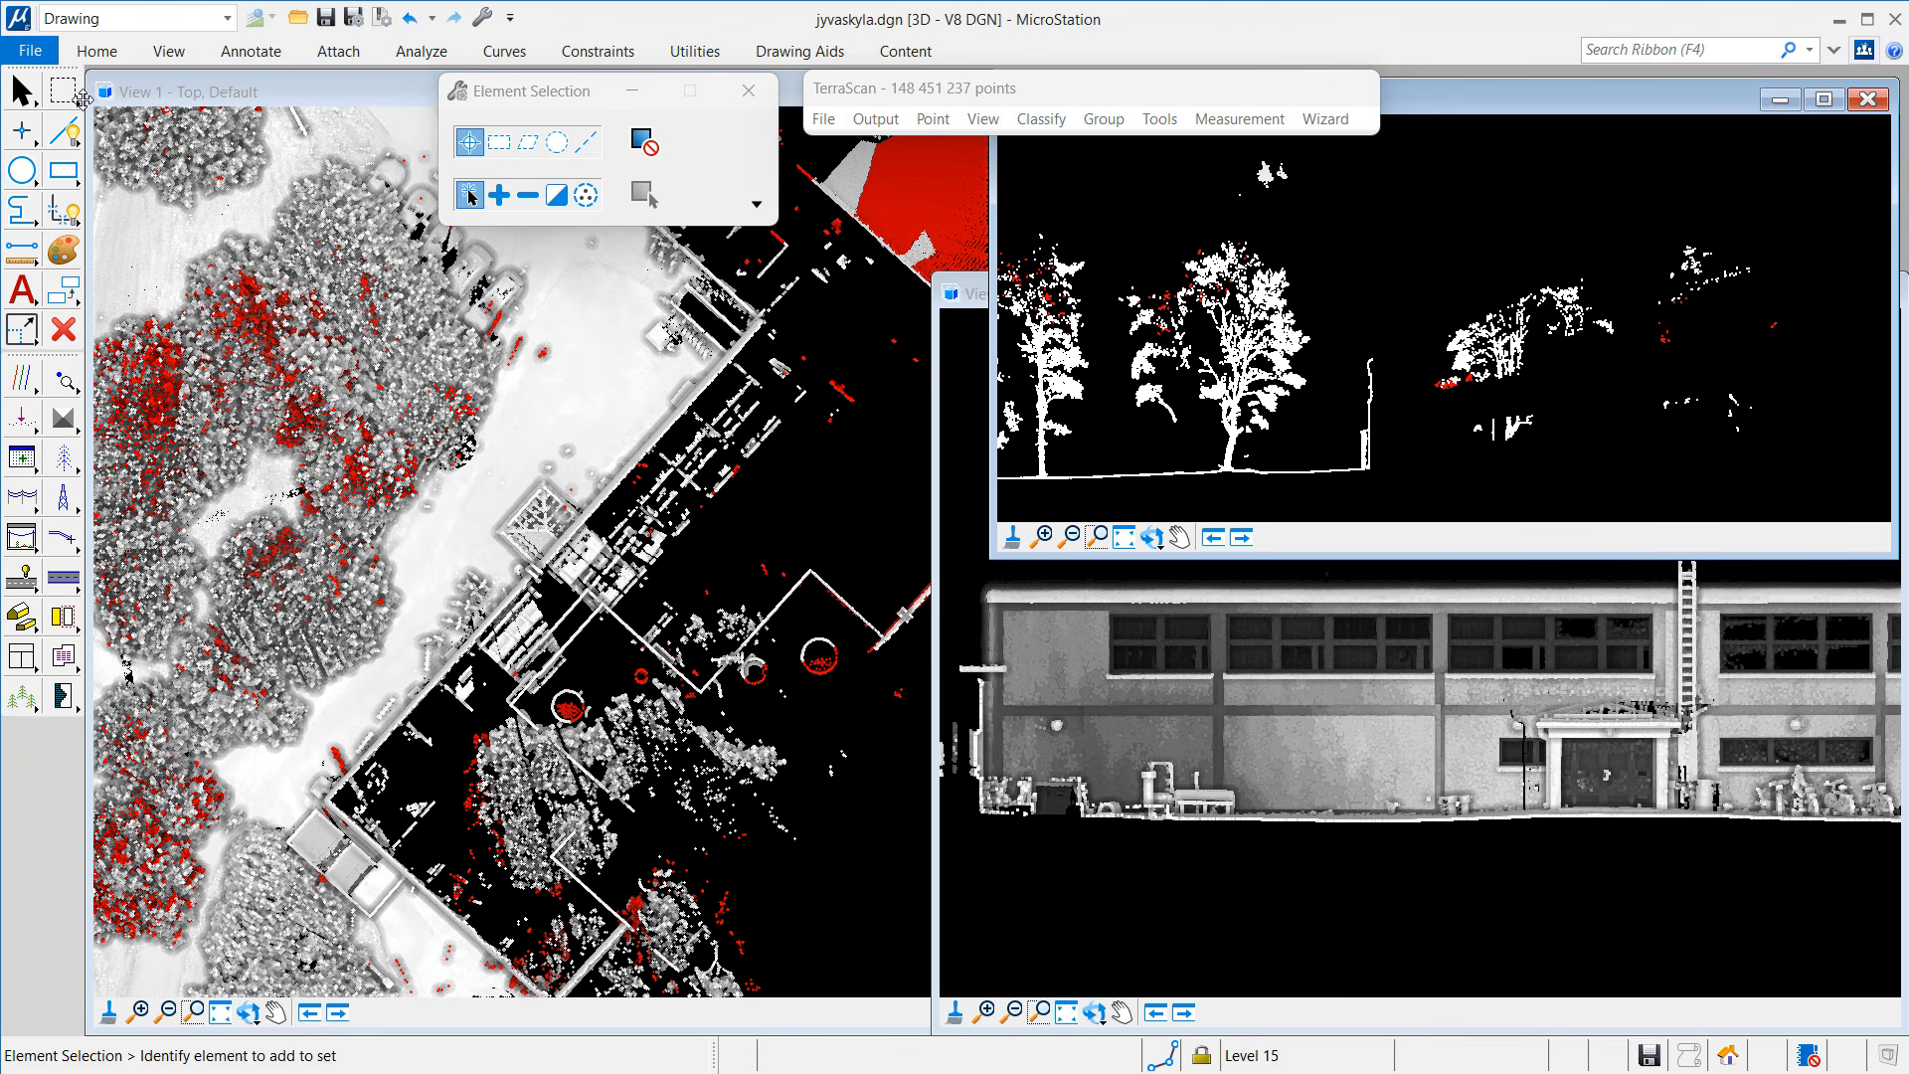
# Step: Set the active level to Level 1 and the line weight to 2
pyautogui.click(96, 54)
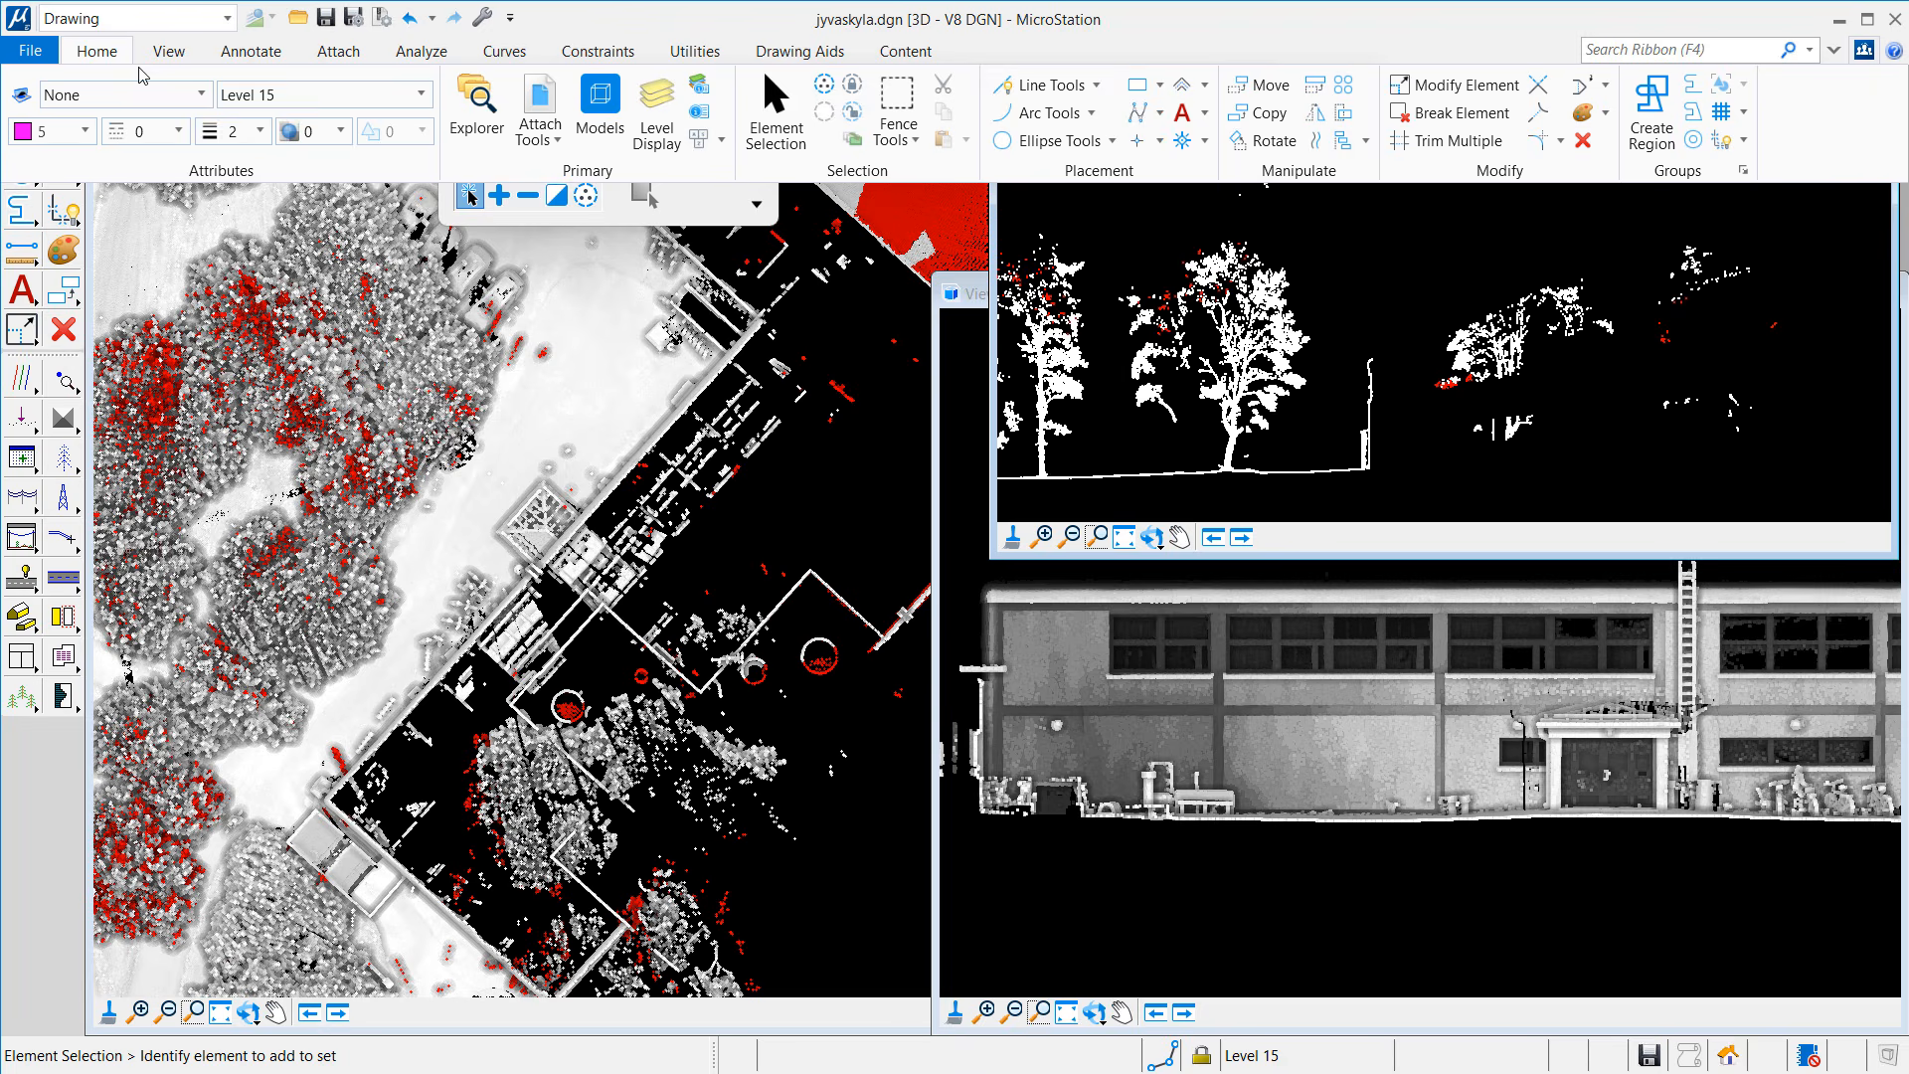
pyautogui.click(239, 94)
pyautogui.click(305, 207)
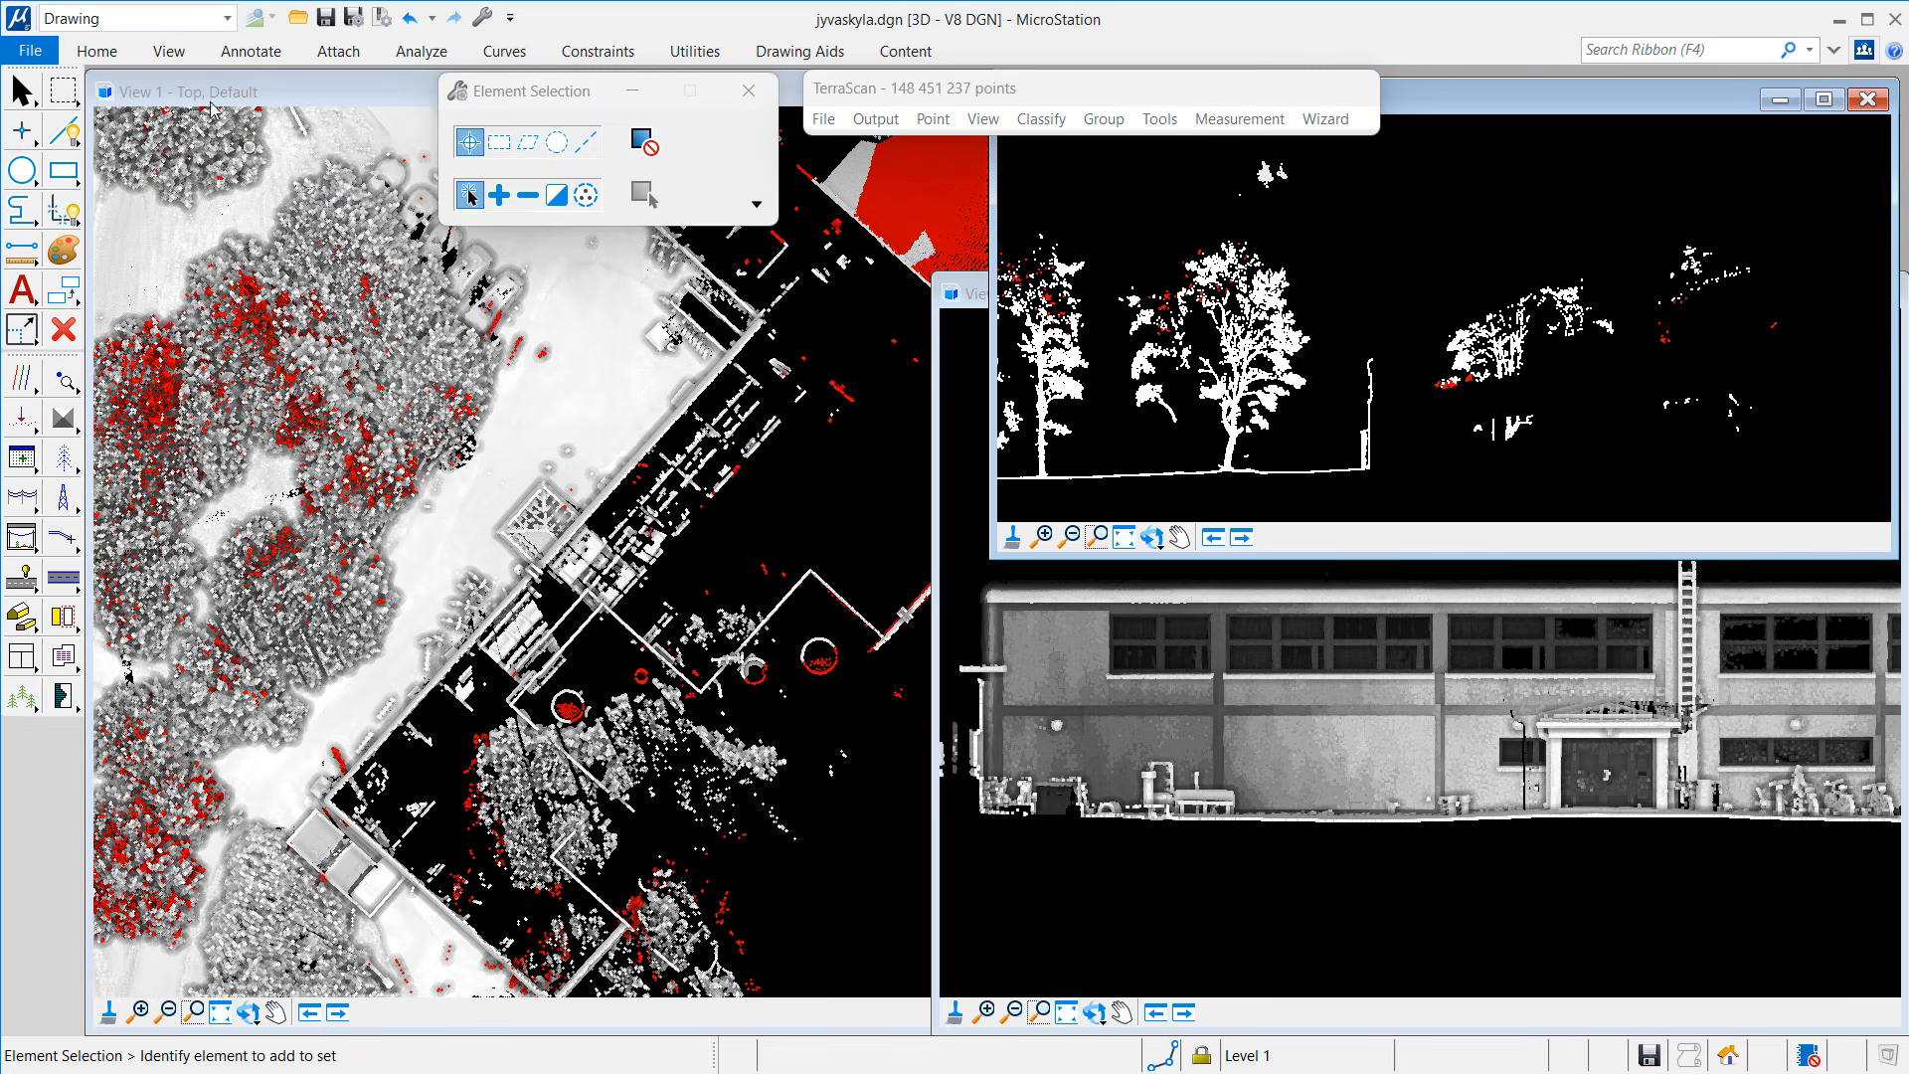
pyautogui.click(115, 55)
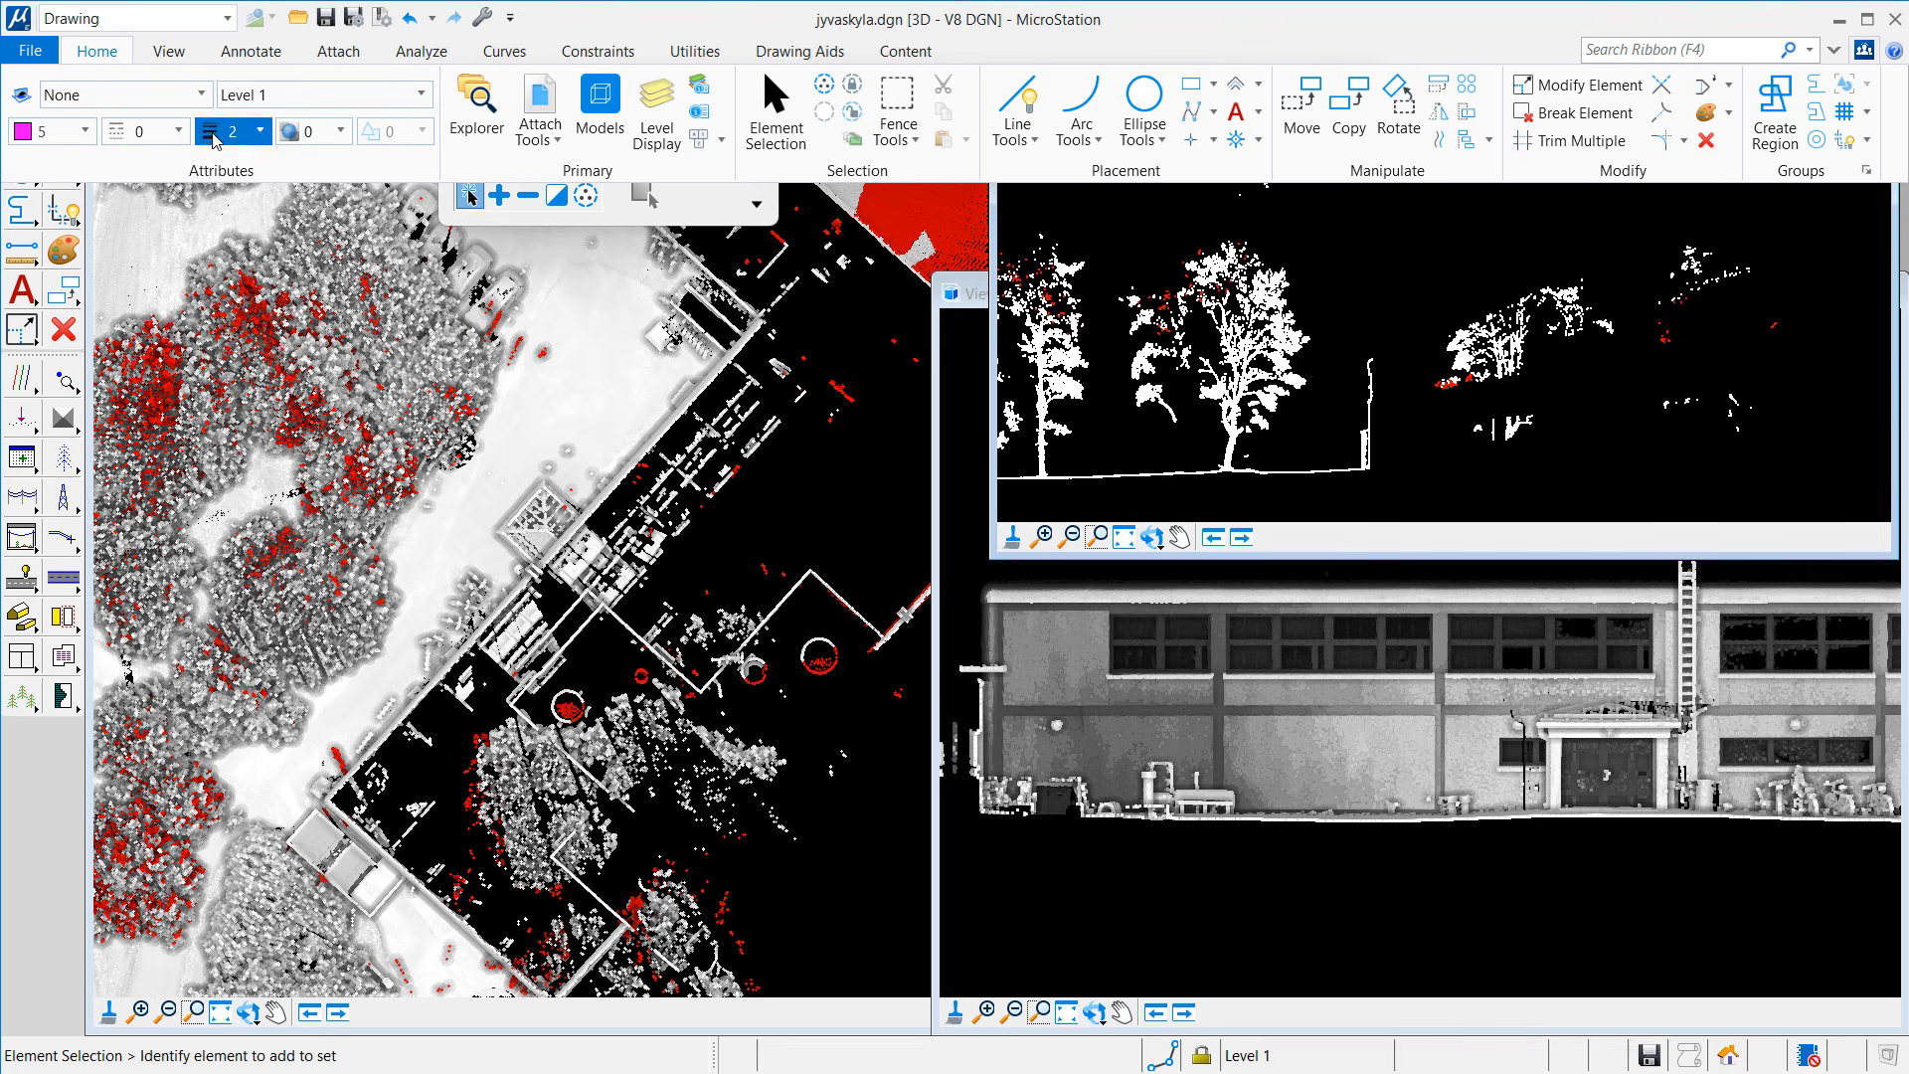
pyautogui.click(238, 131)
pyautogui.click(249, 252)
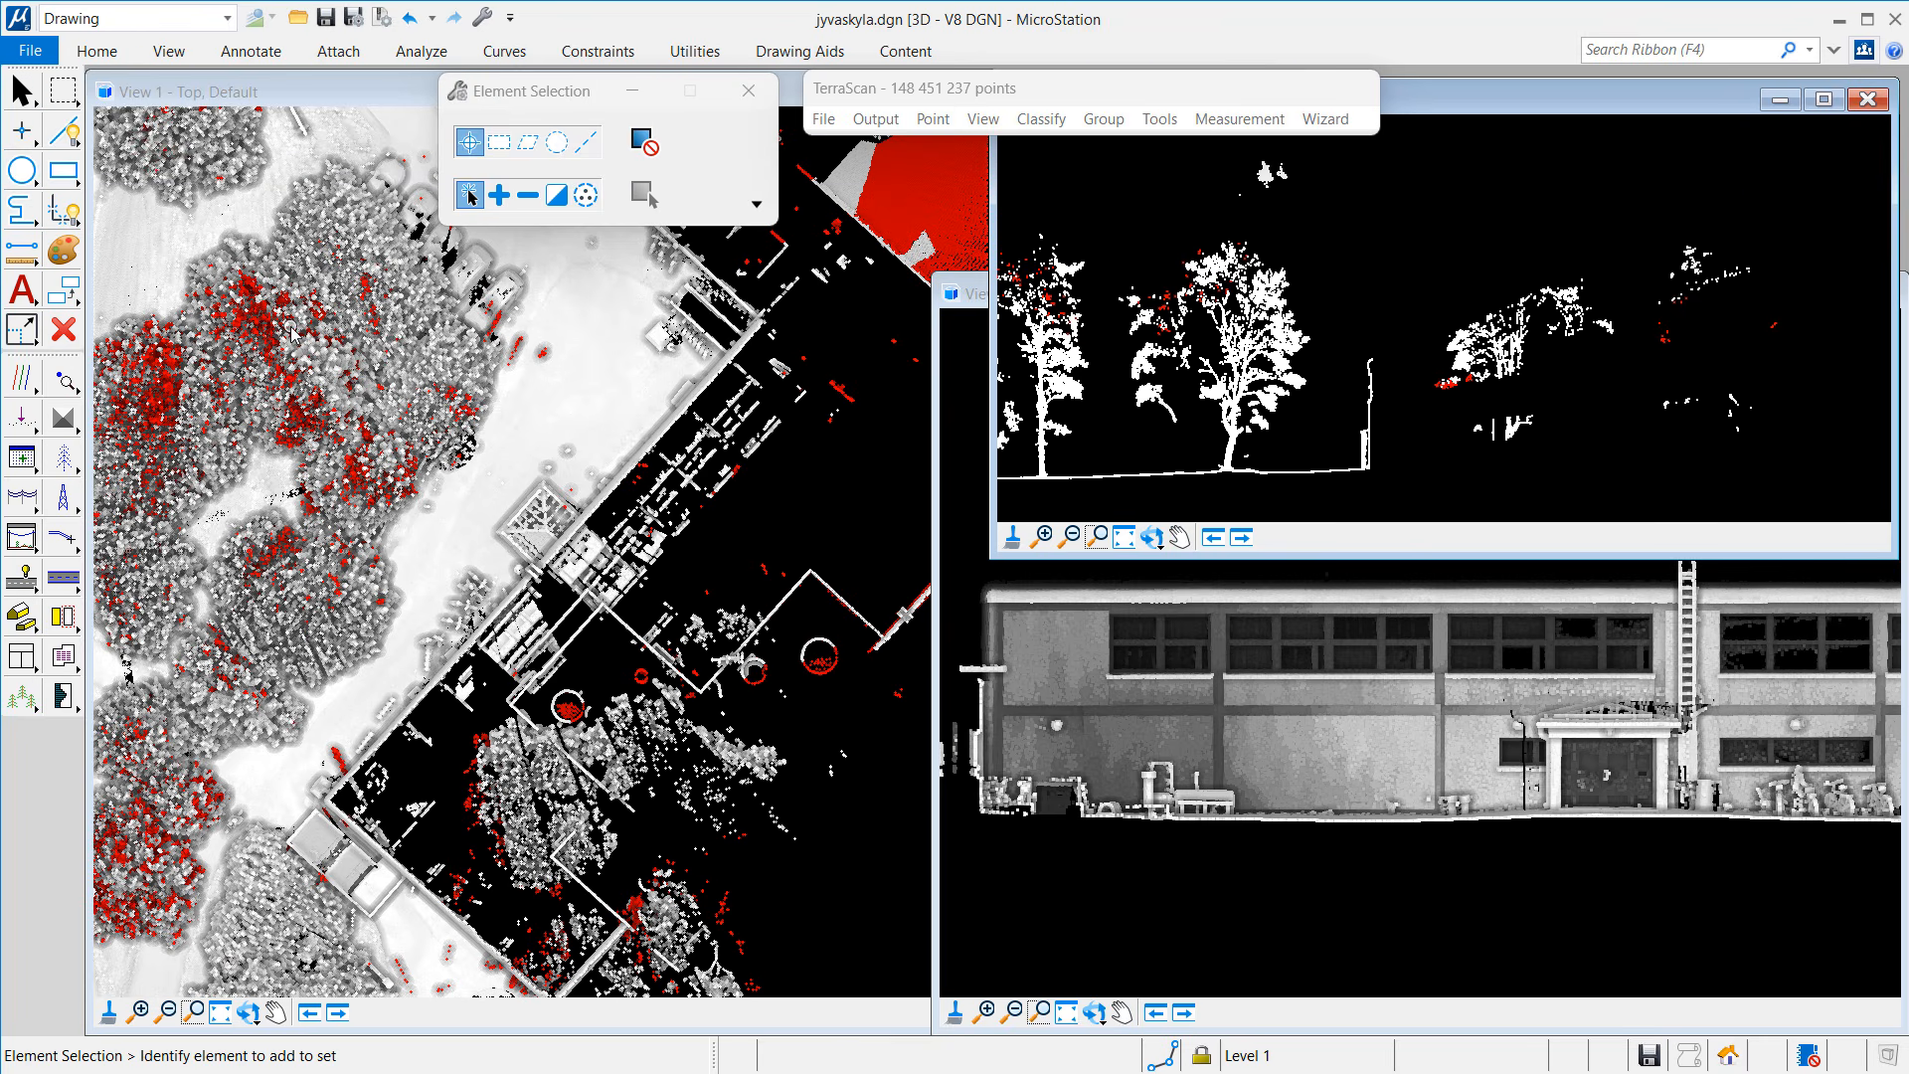
# Step: Vectorize wall polygons from 1 - Default points with tolerance 0.250 and minimum area 4
pyautogui.click(24, 422)
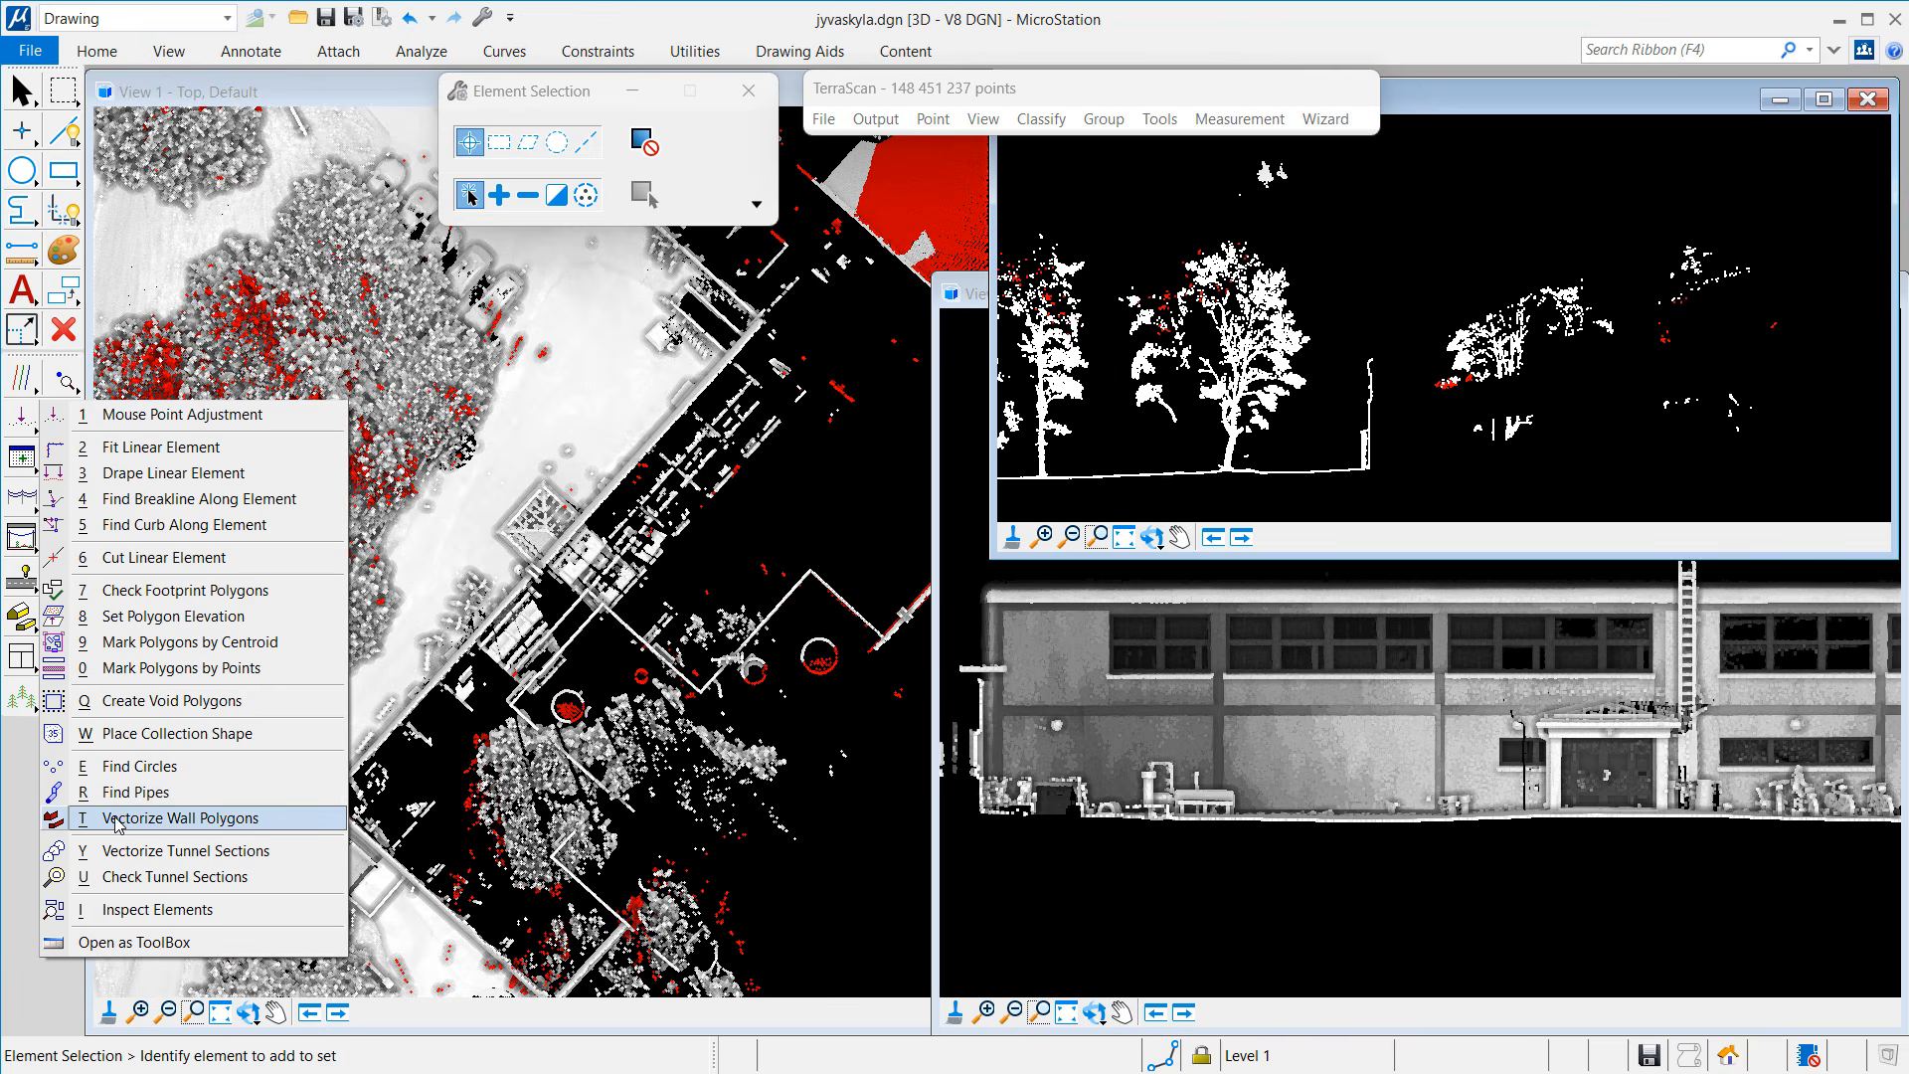
pyautogui.click(159, 818)
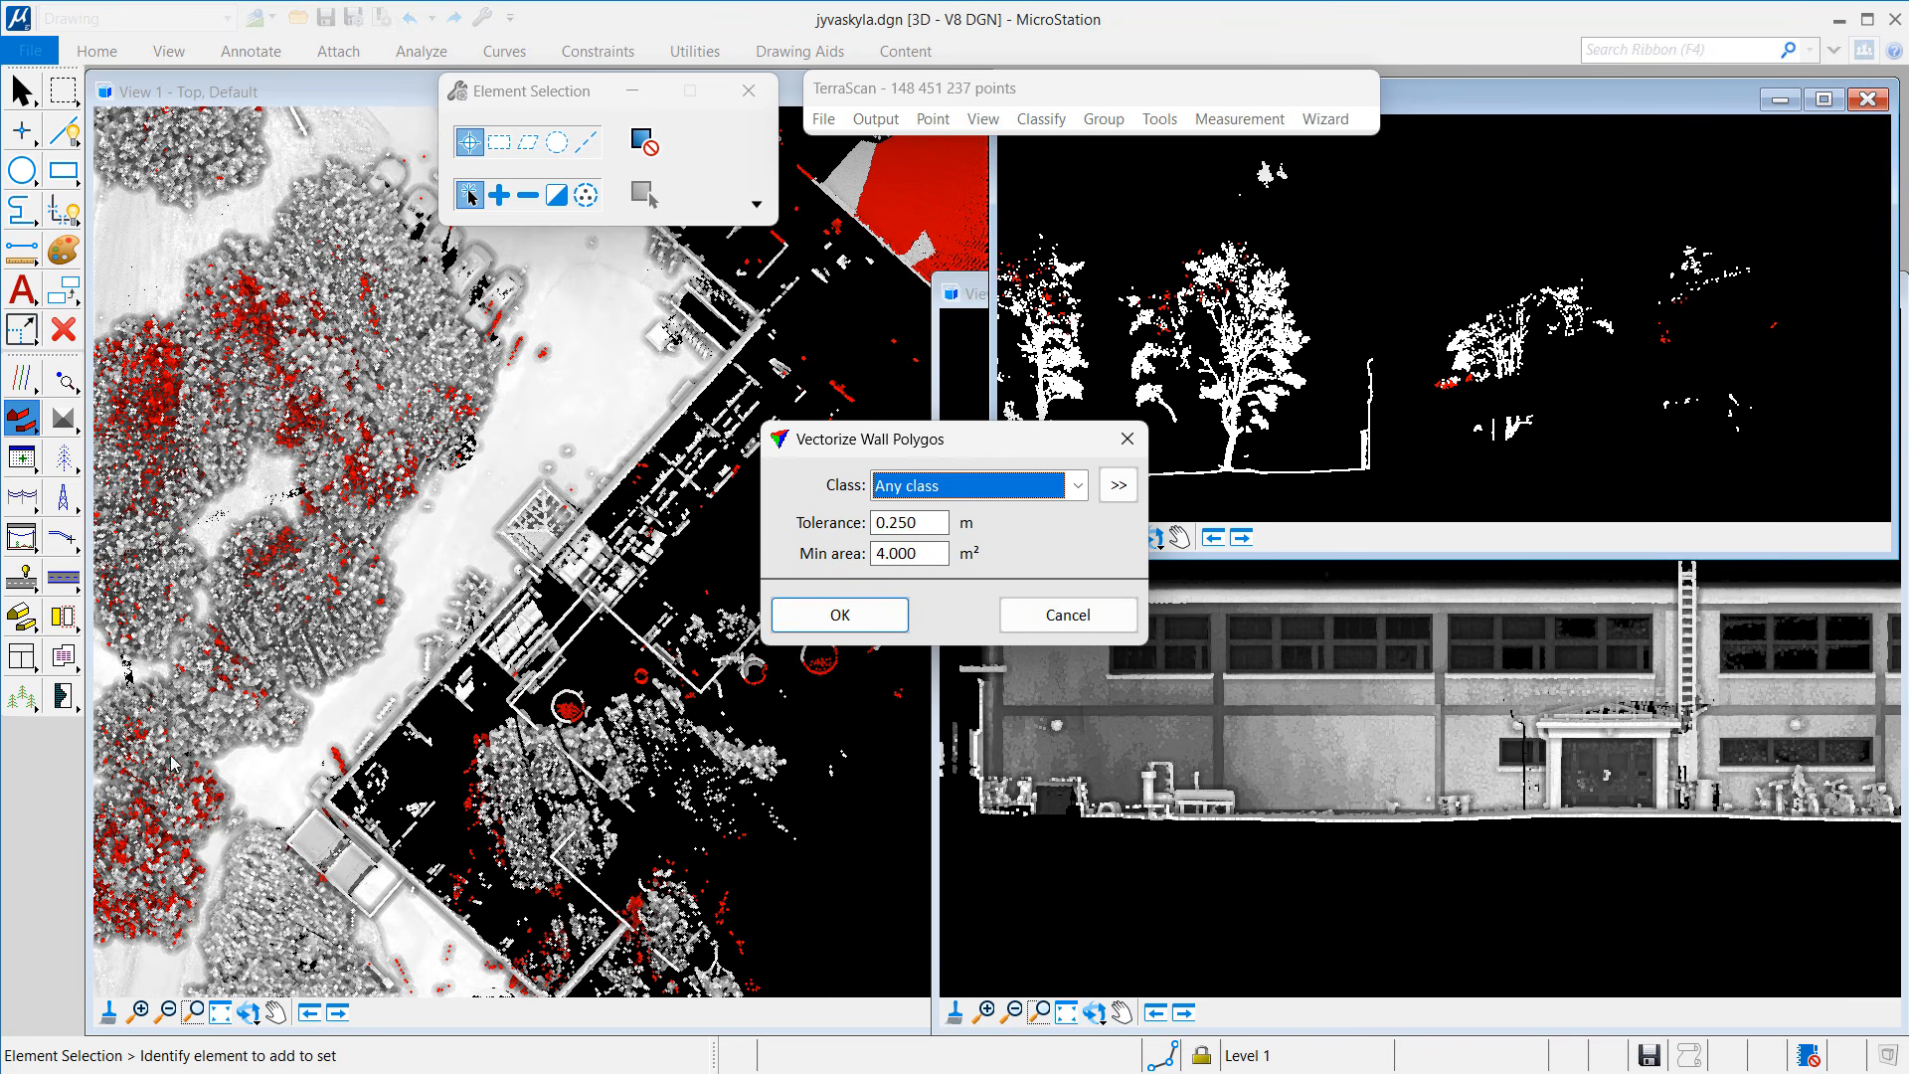
pyautogui.click(907, 485)
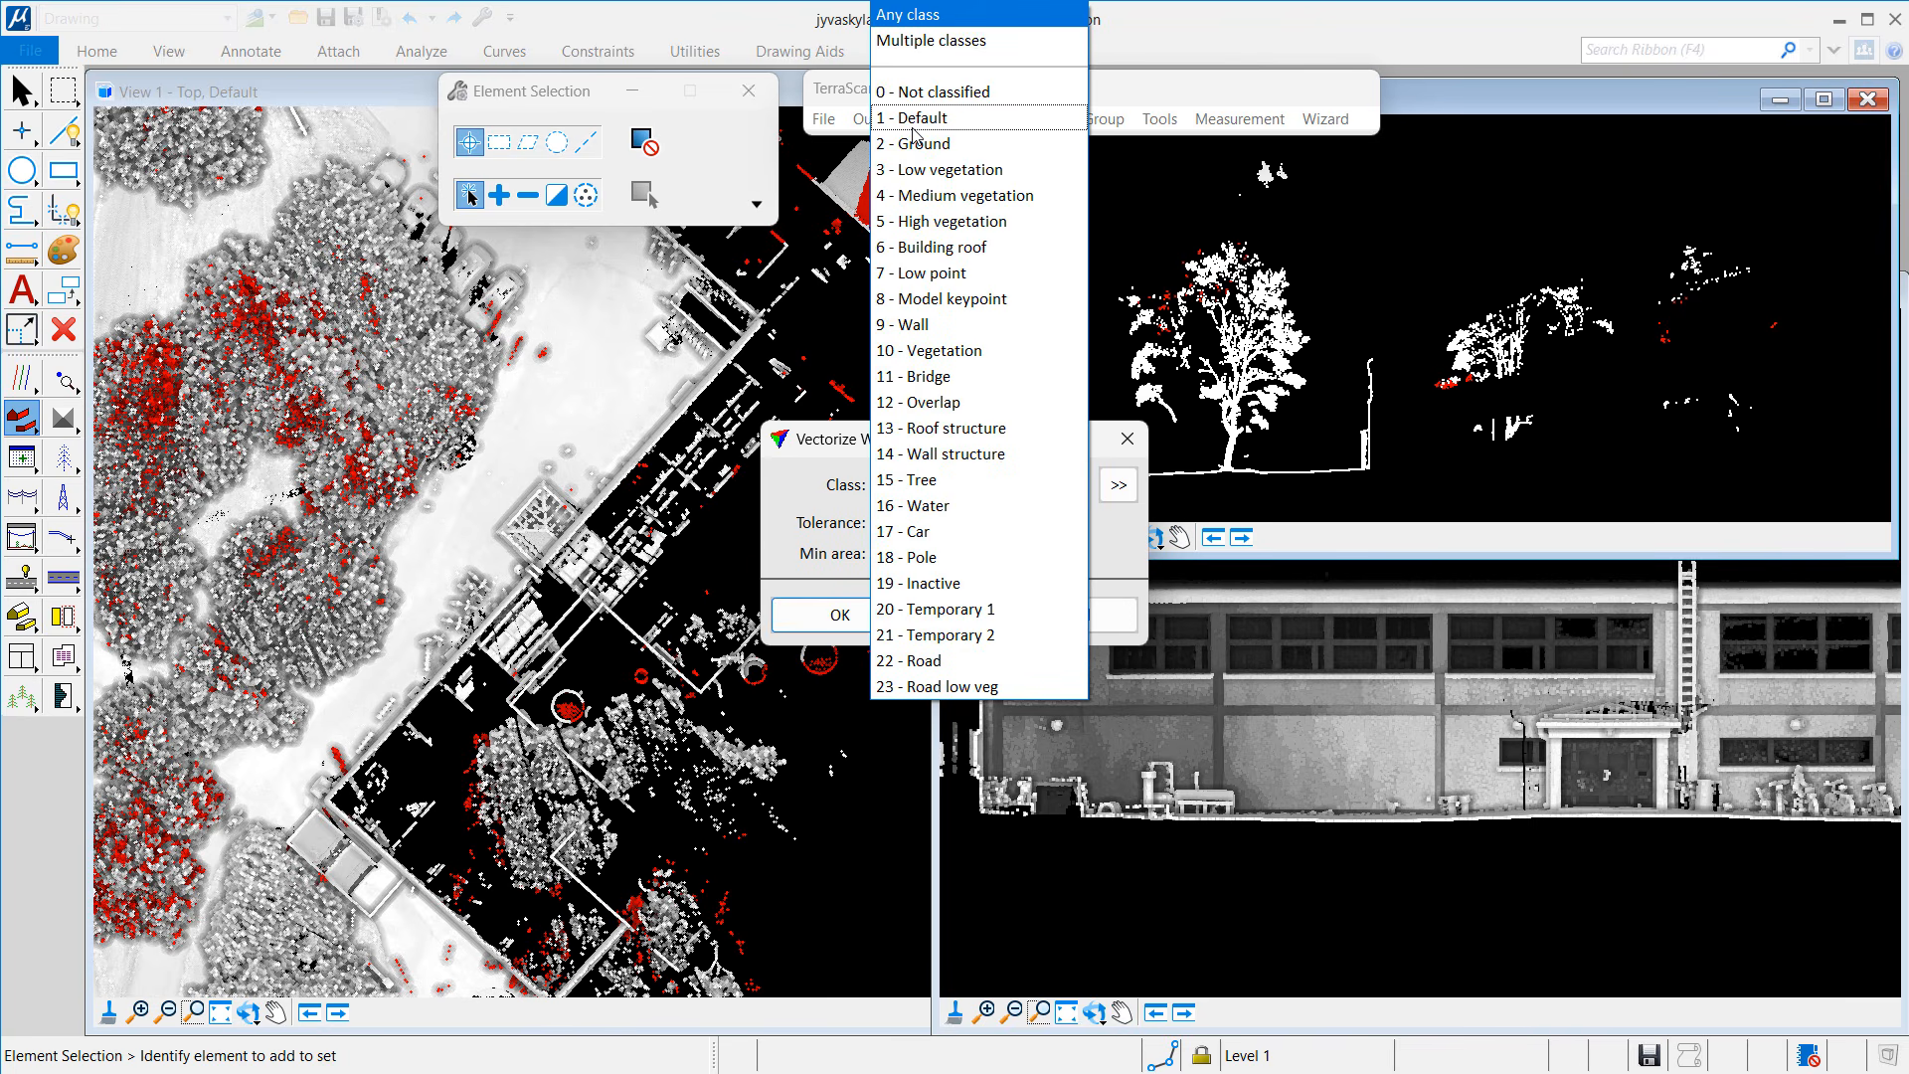
pyautogui.click(912, 123)
pyautogui.click(849, 615)
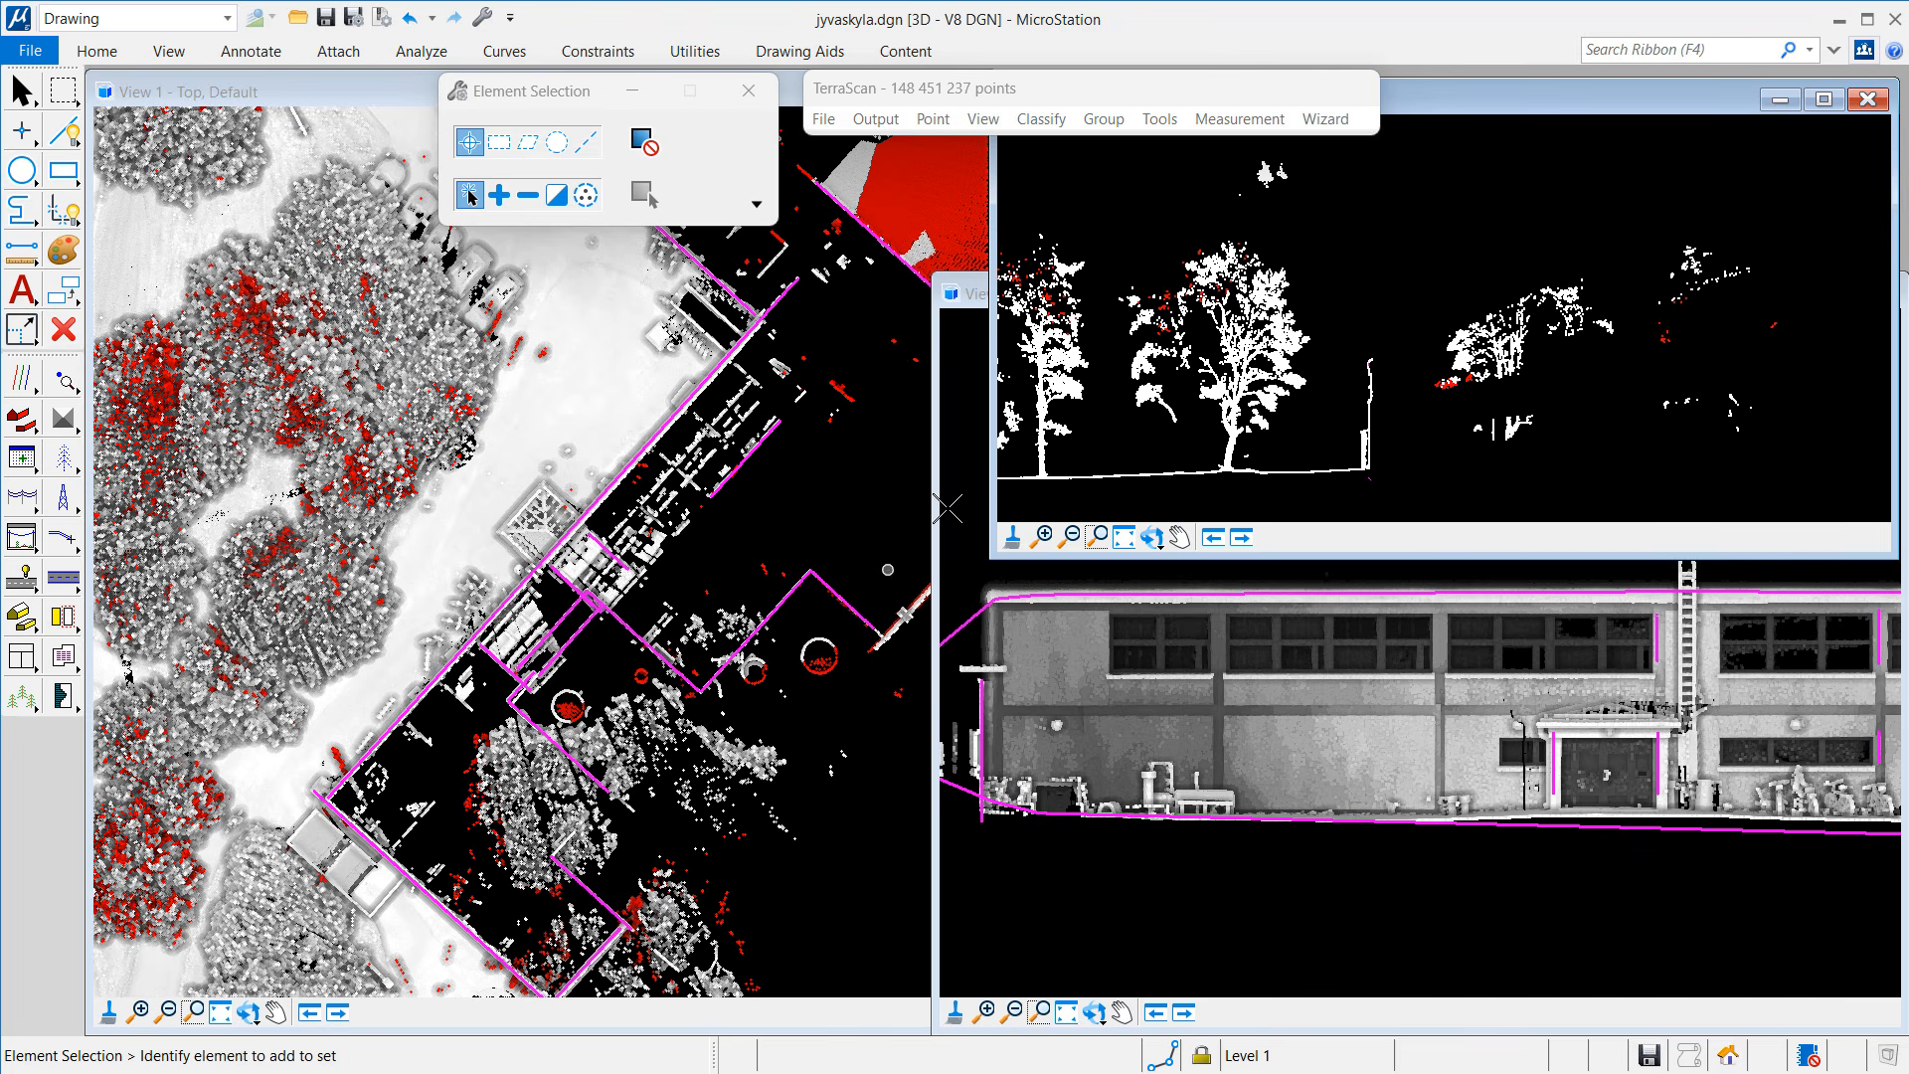
# Step: Close the tree section view and reclassify all 148 451 237 points by class
pyautogui.click(1878, 101)
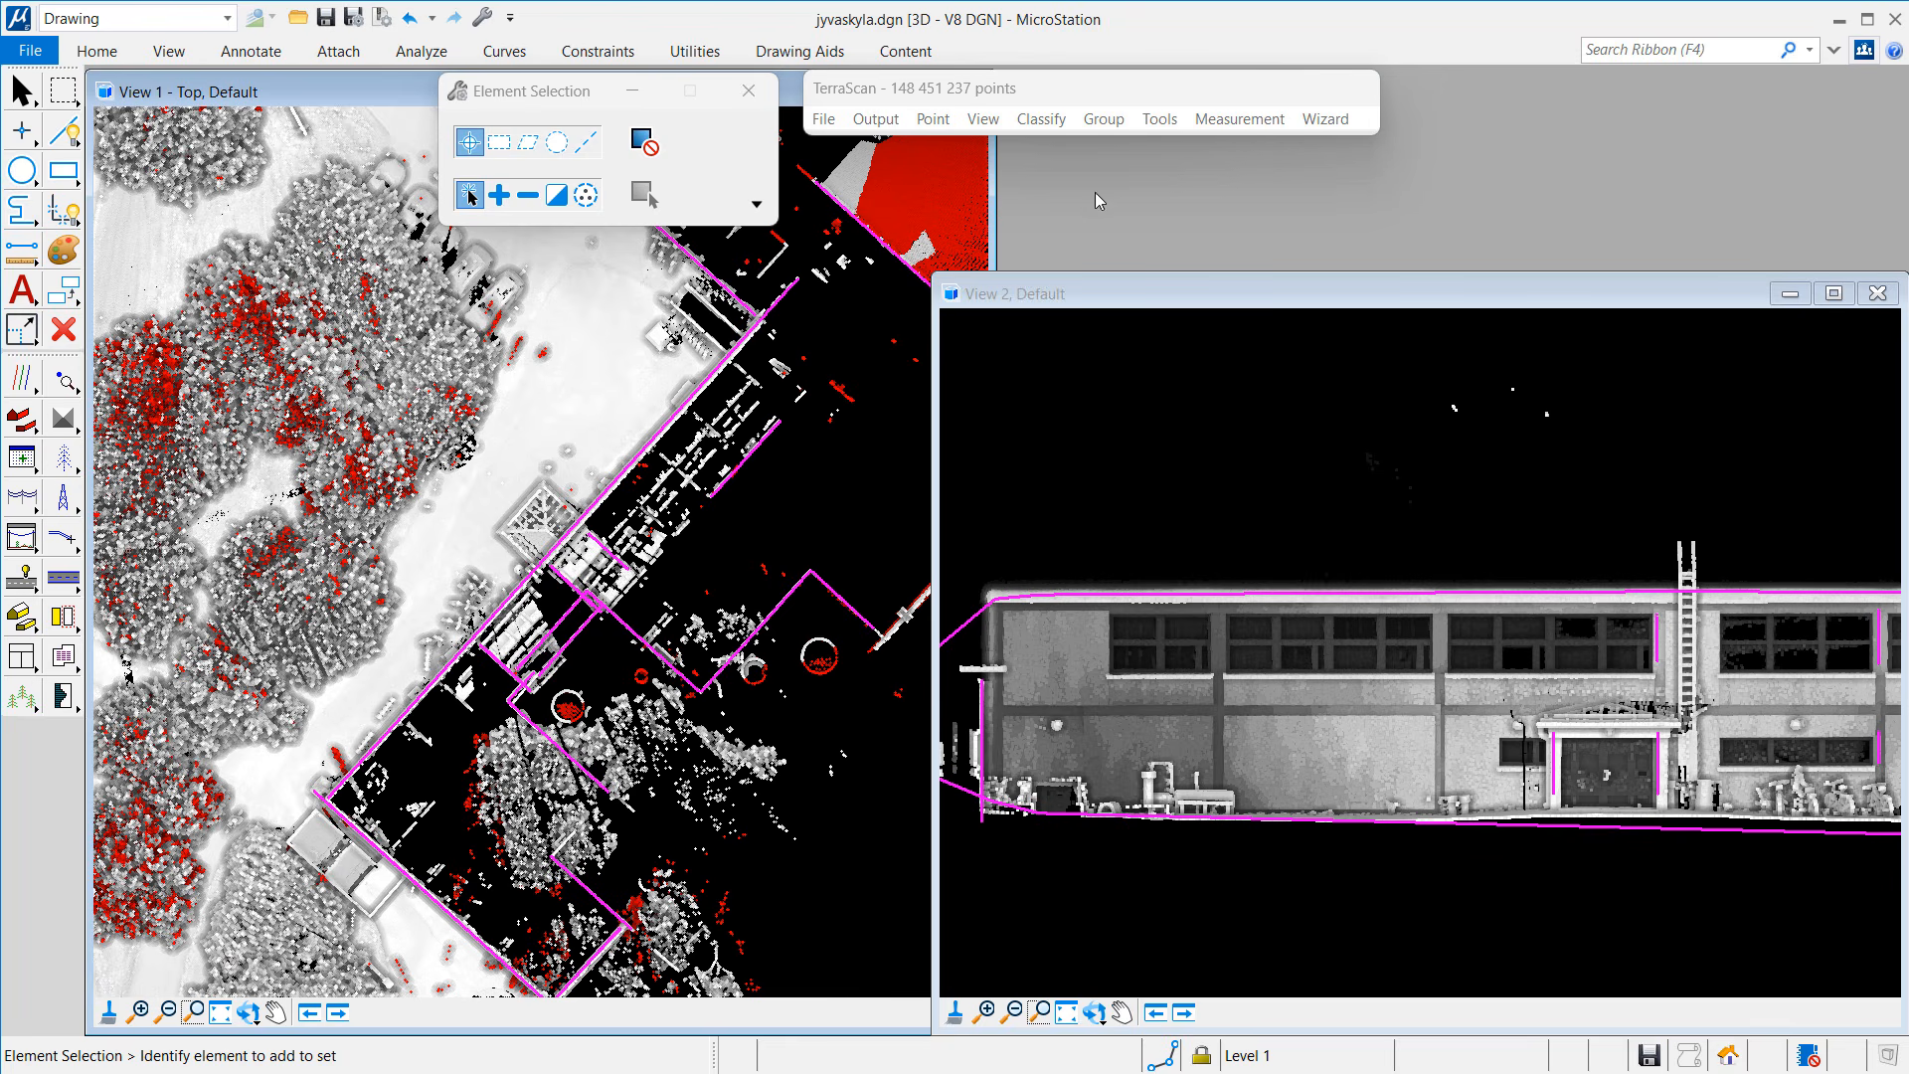
pyautogui.click(1041, 119)
pyautogui.moveTo(1093, 146)
pyautogui.click(1358, 147)
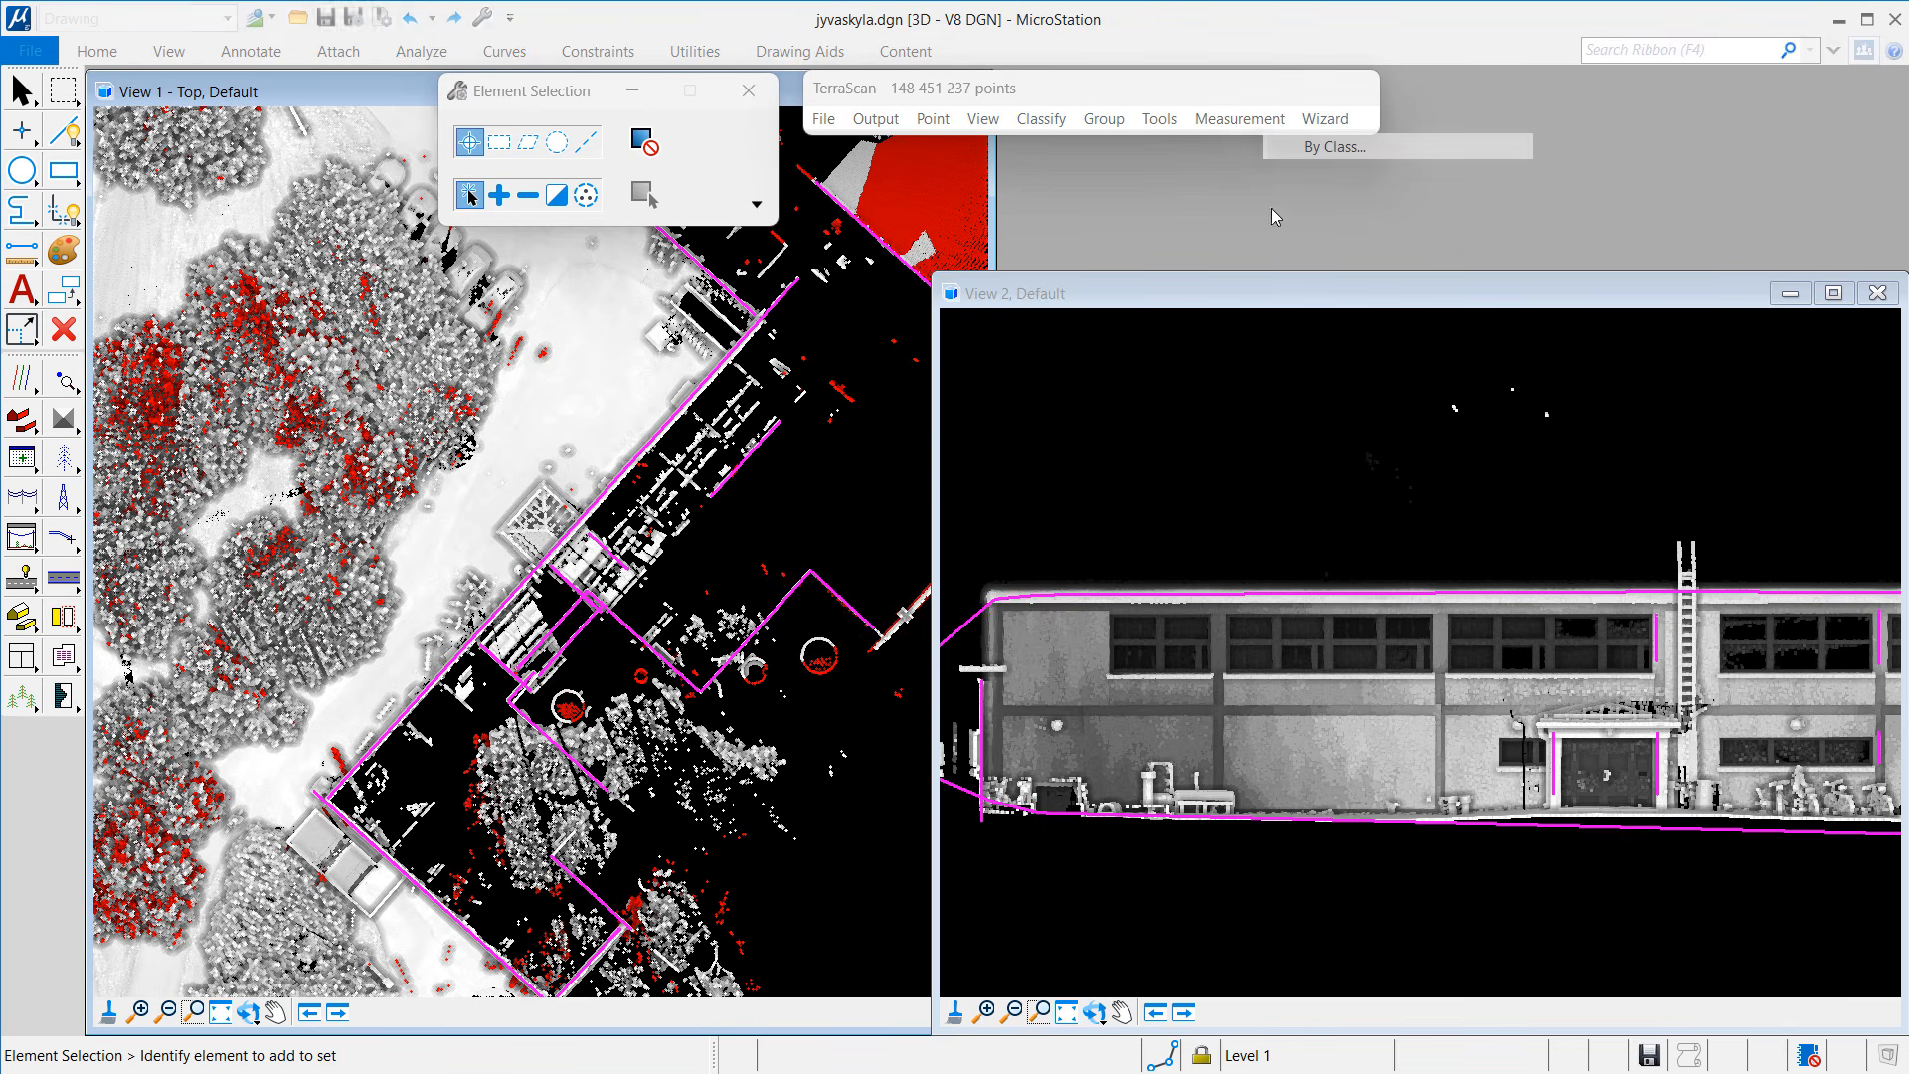
pyautogui.click(855, 619)
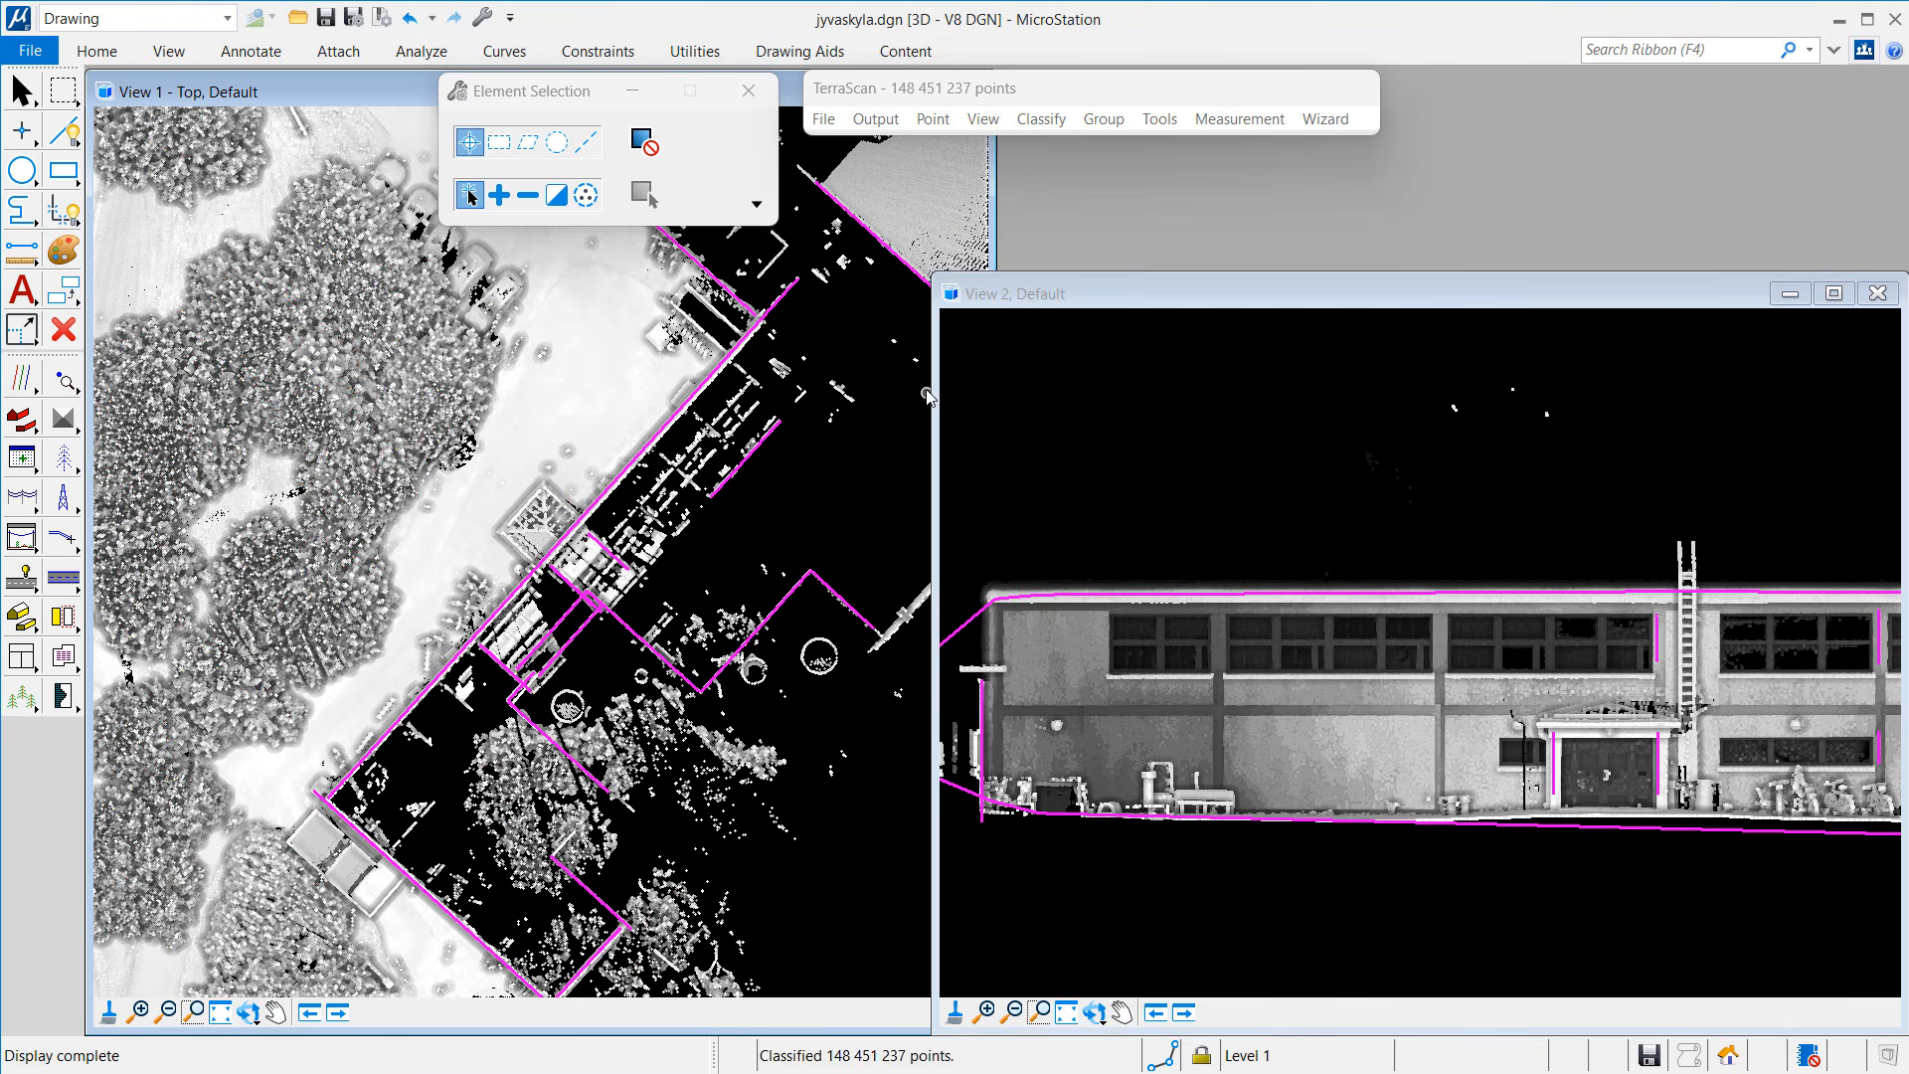
# Step: Widen the top view across the screen and zoom out to show the whole site
pyautogui.moveTo(940, 273); pyautogui.dragTo(1157, 66)
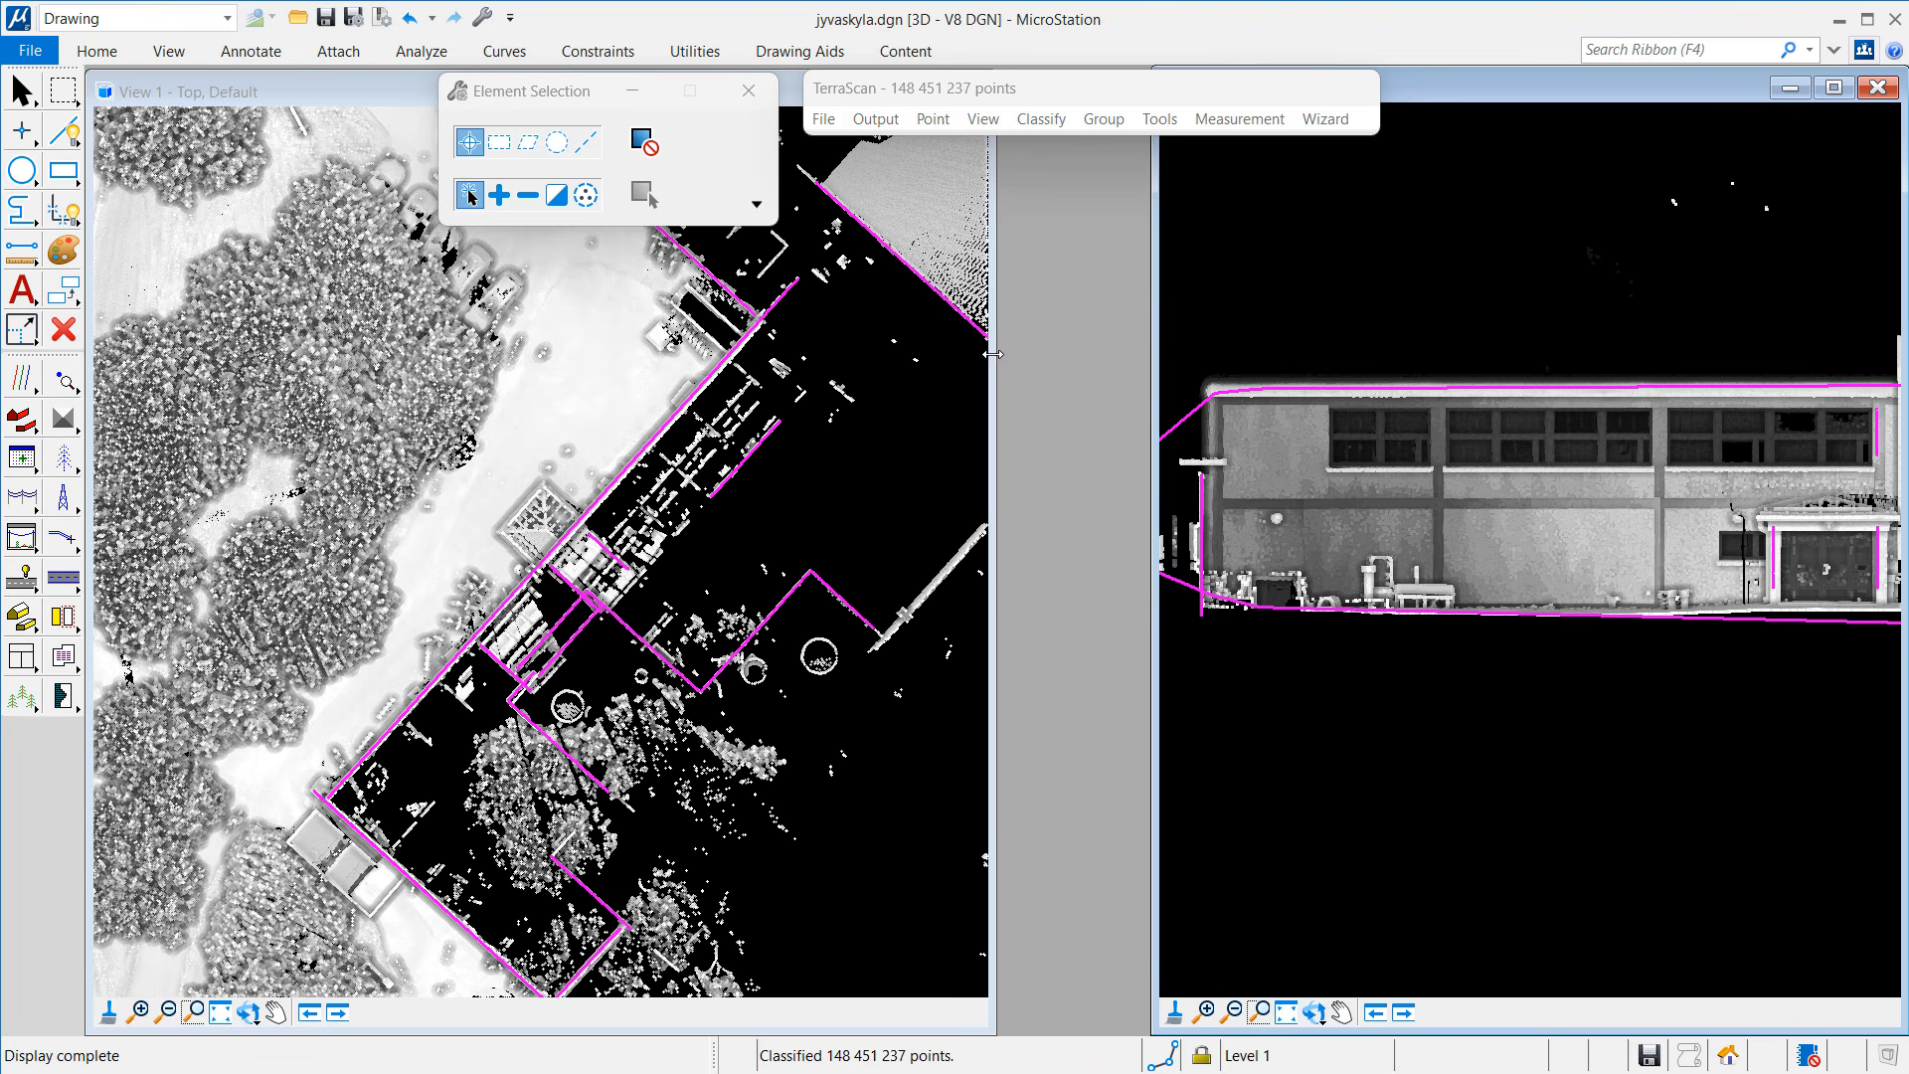
pyautogui.moveTo(993, 354); pyautogui.dragTo(1637, 348)
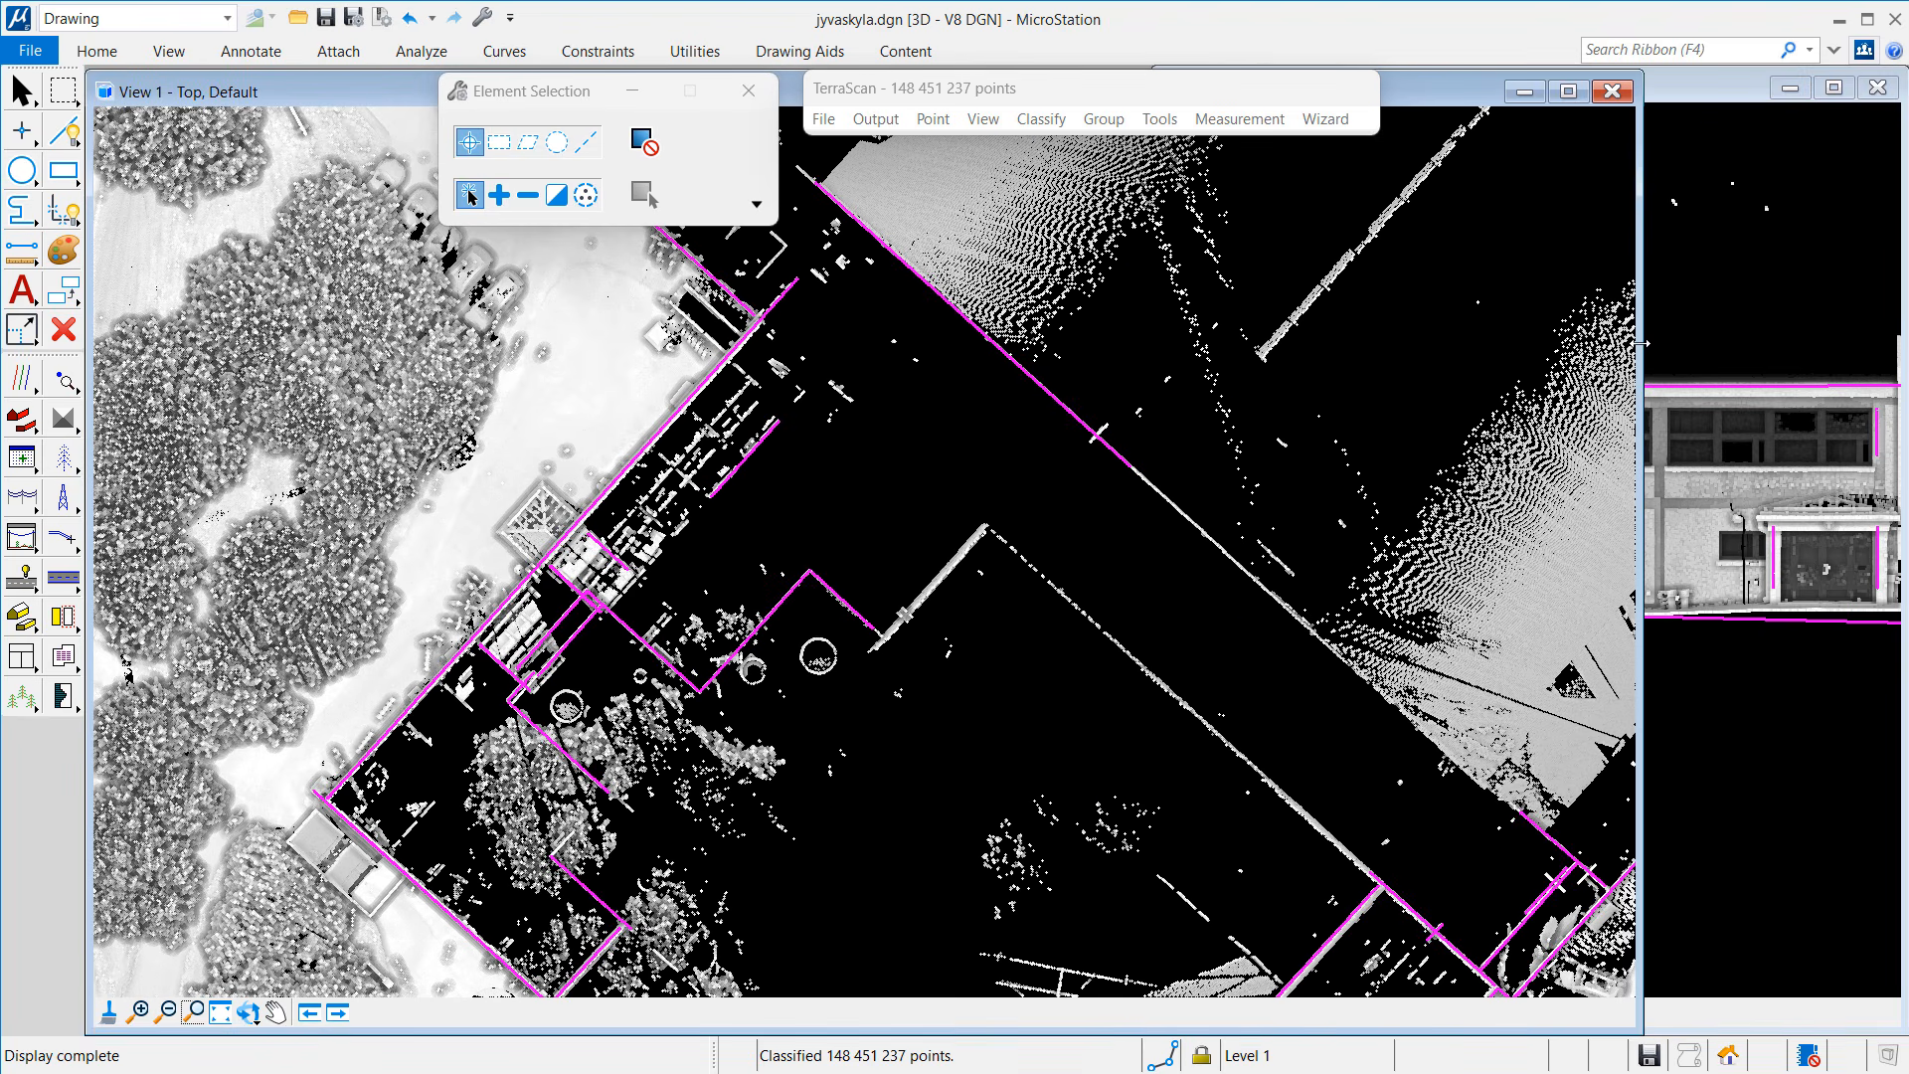
pyautogui.click(179, 1007)
pyautogui.click(1066, 597)
pyautogui.click(1096, 562)
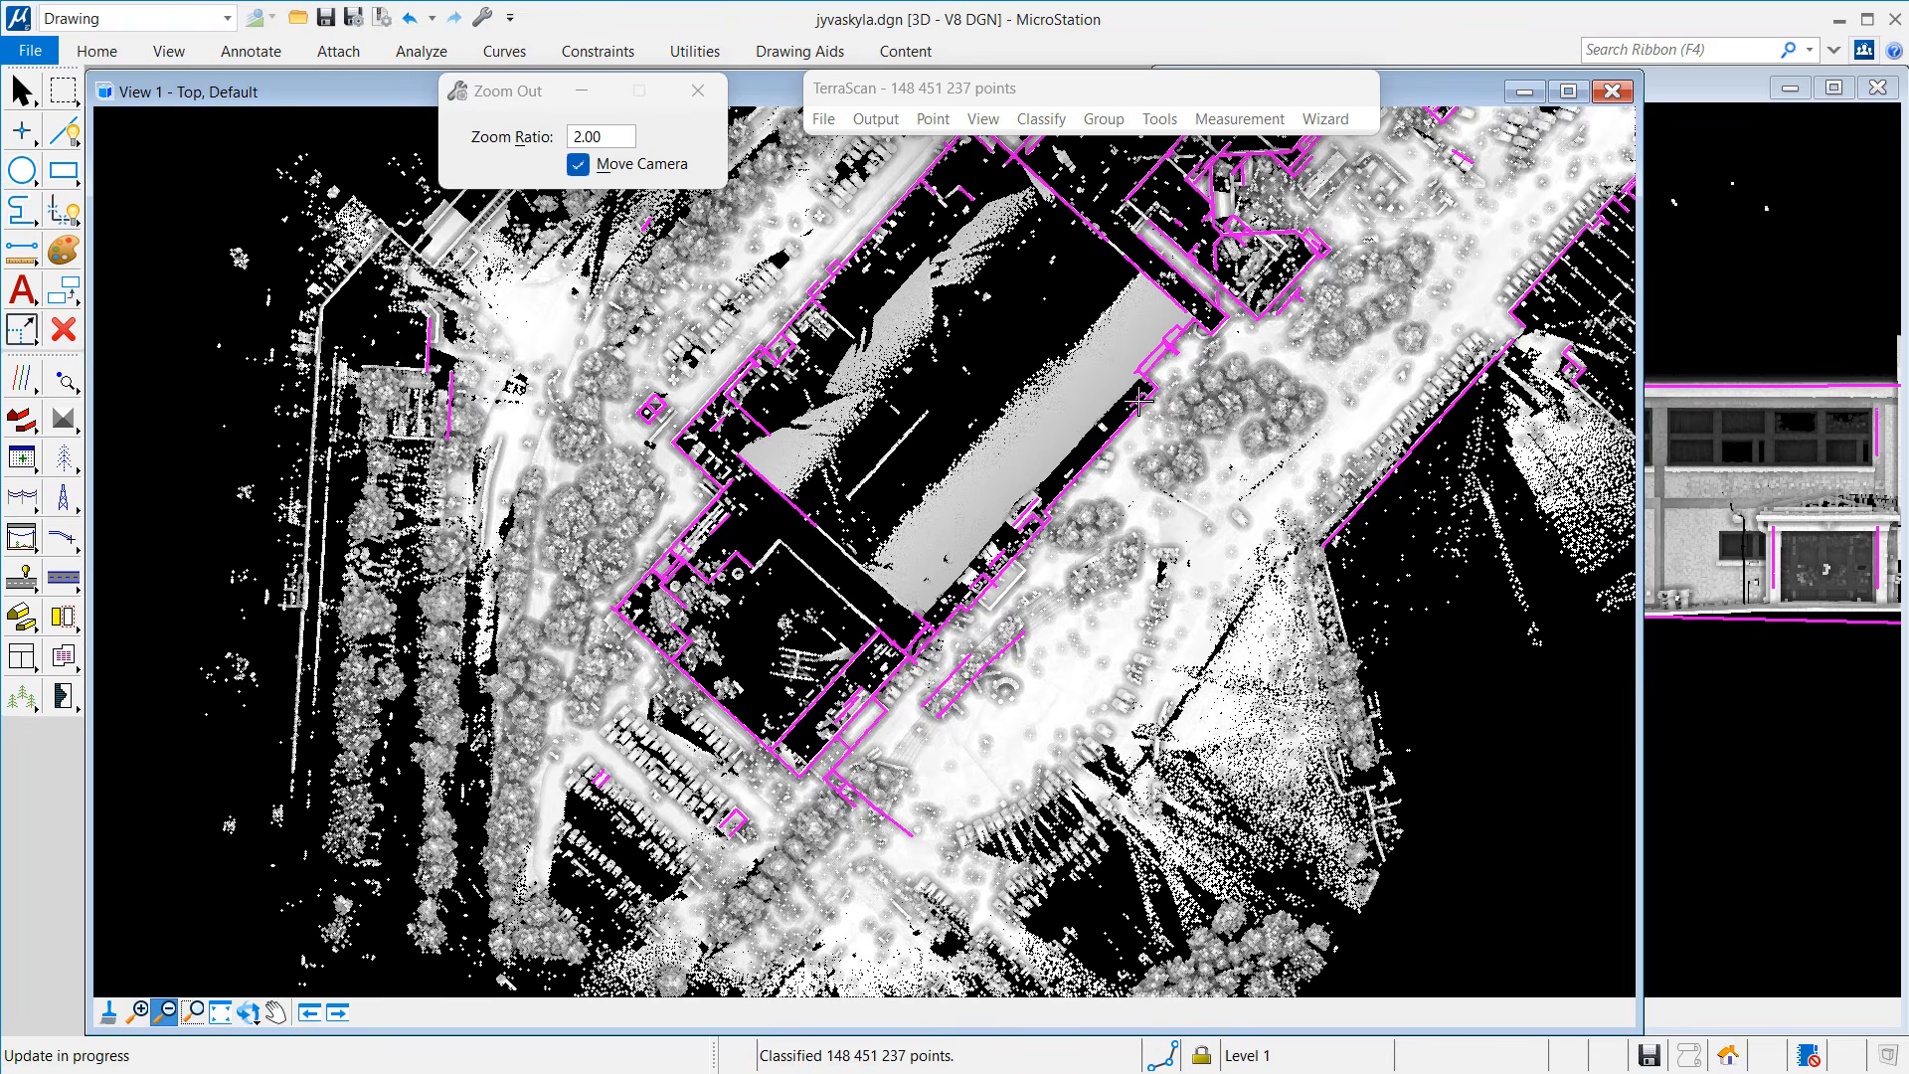
# Step: Delete the small magenta shape, the street-side lines and both tree-strip edge lines
pyautogui.click(1139, 398)
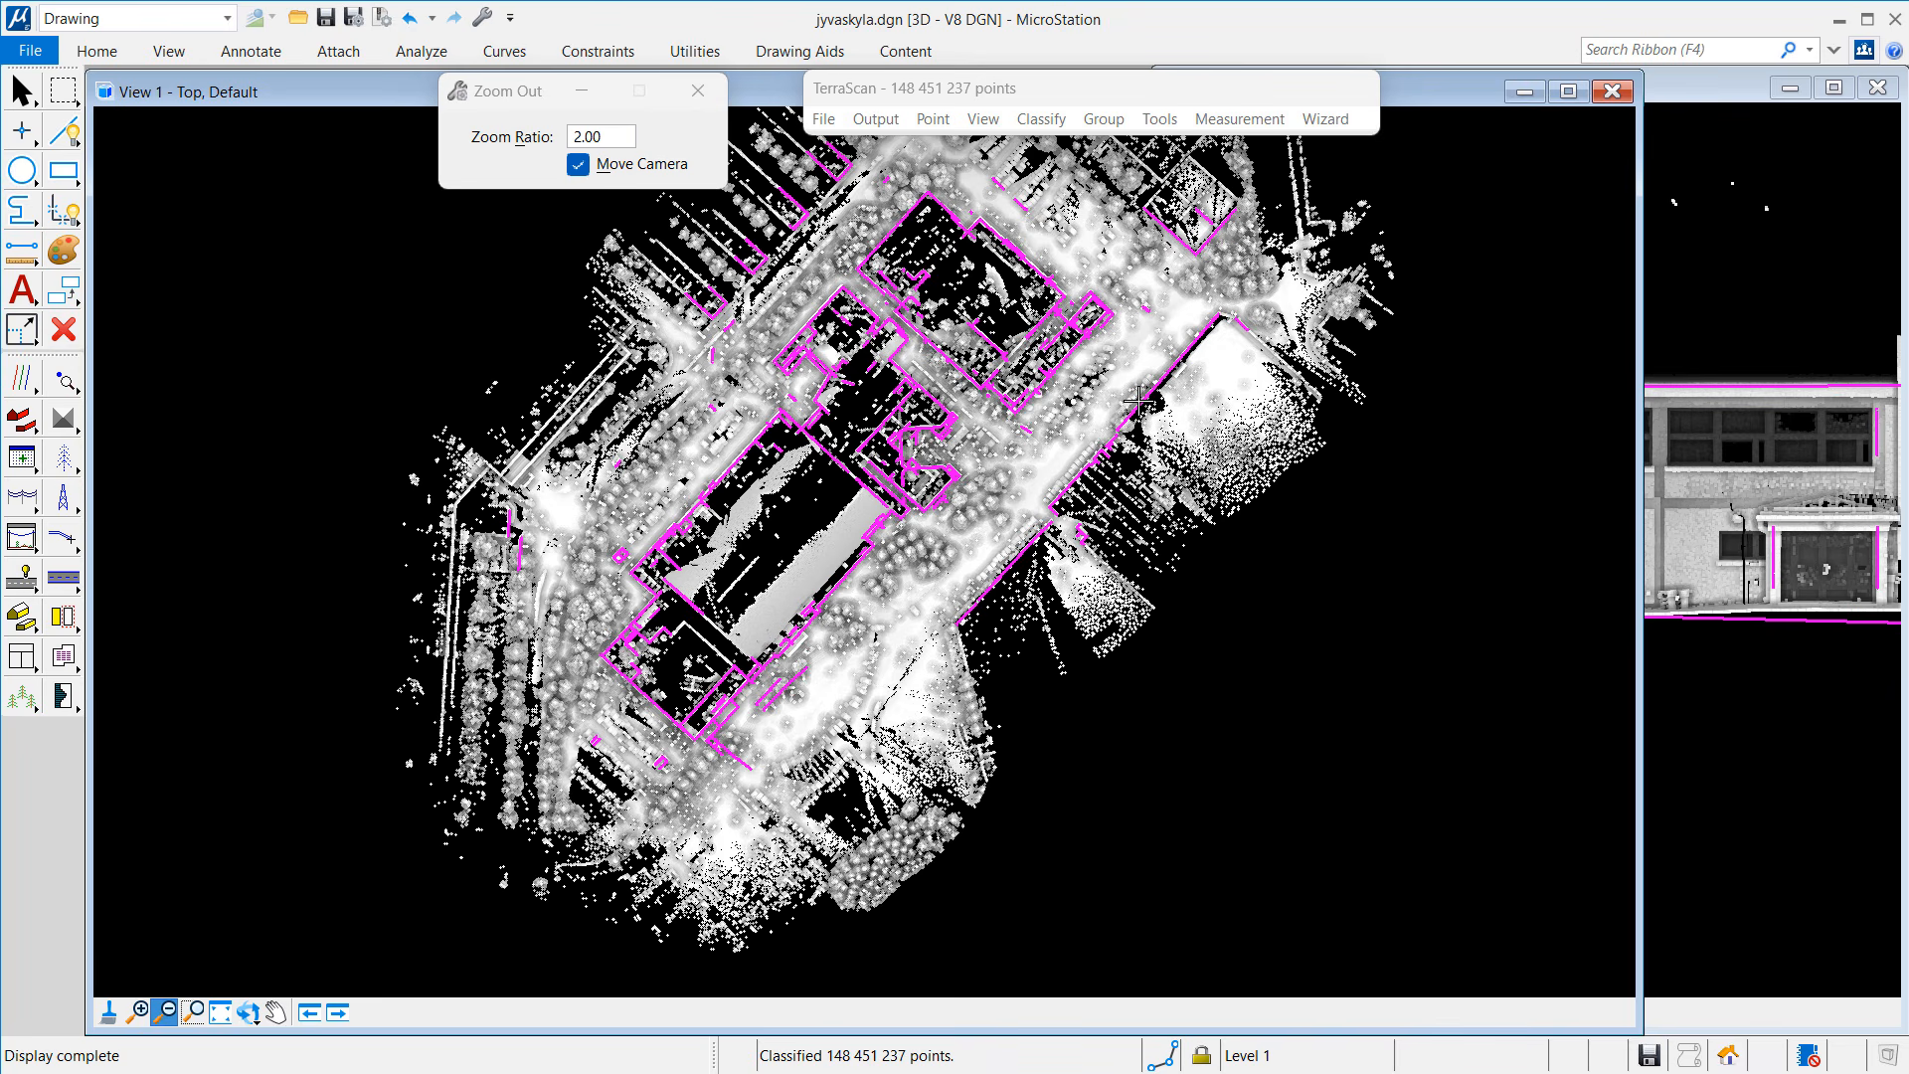
pyautogui.click(78, 336)
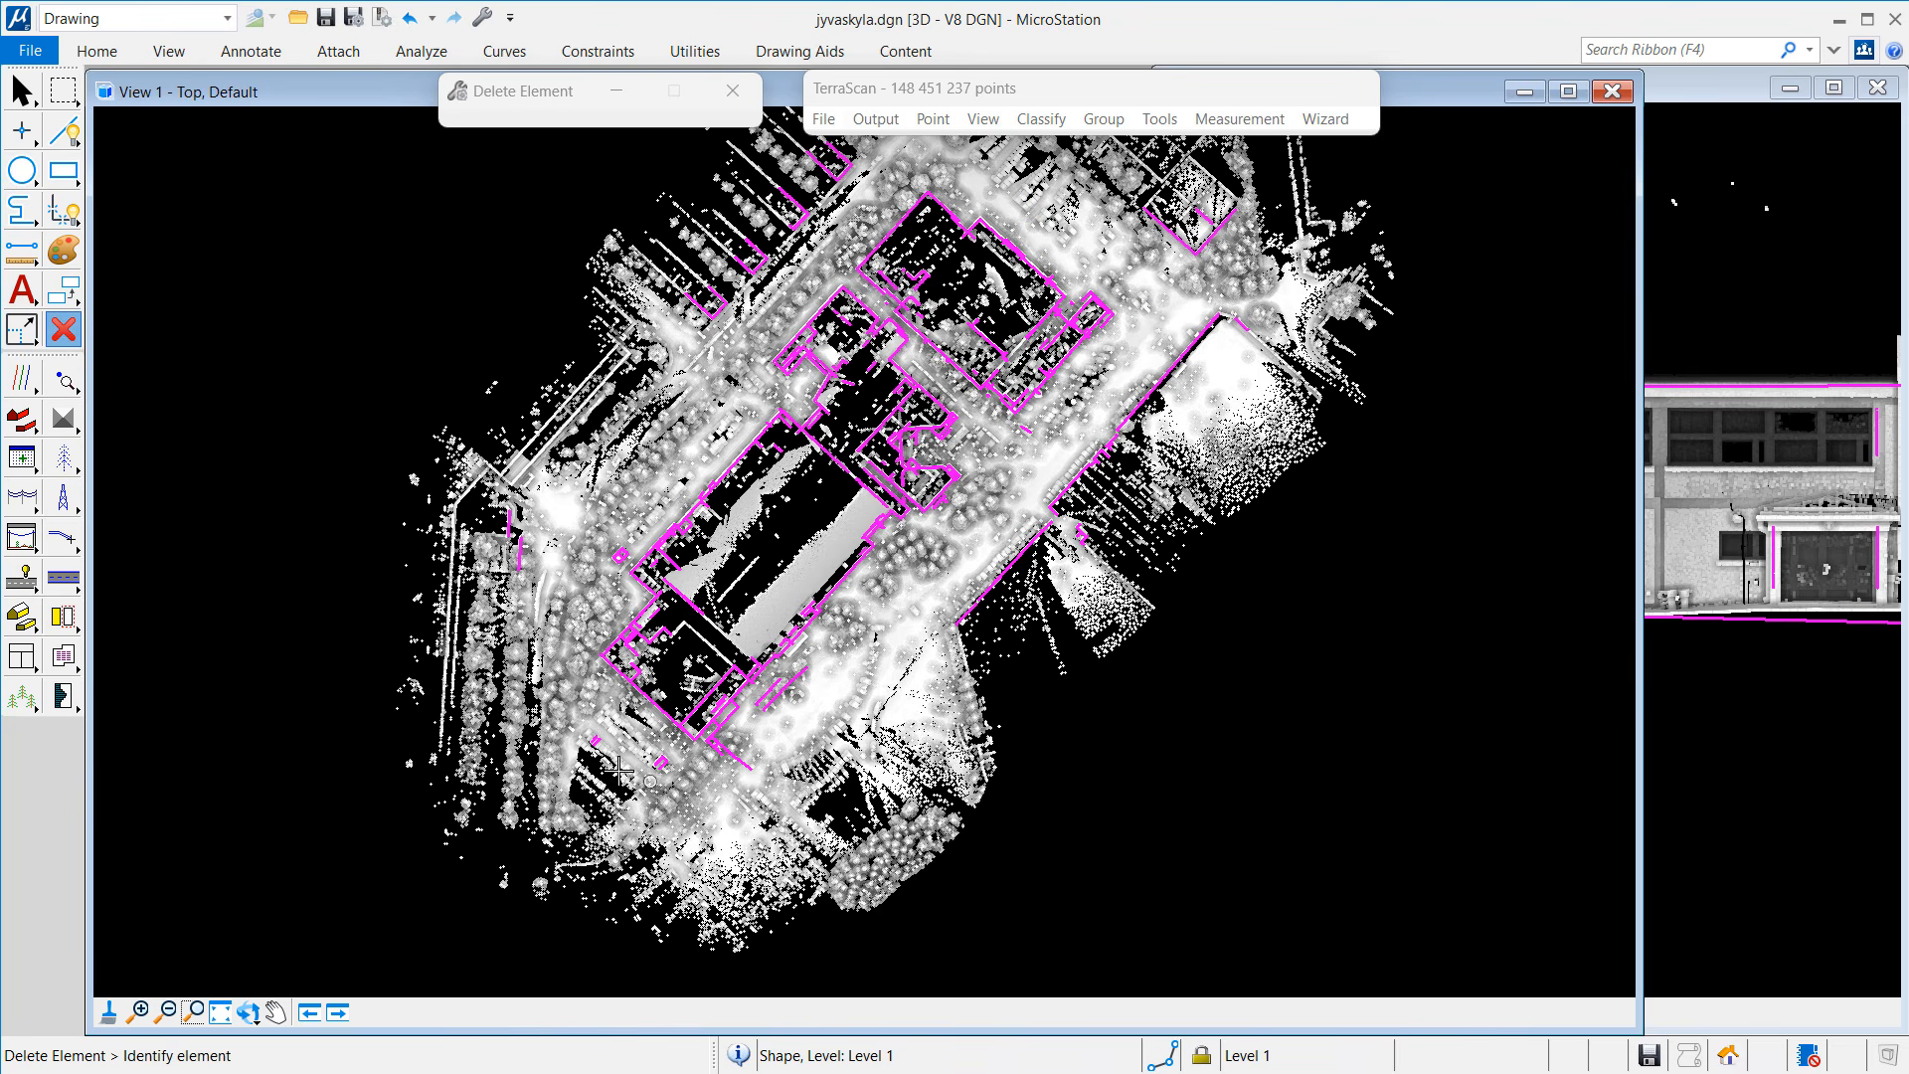
pyautogui.scroll(4, 601, 751)
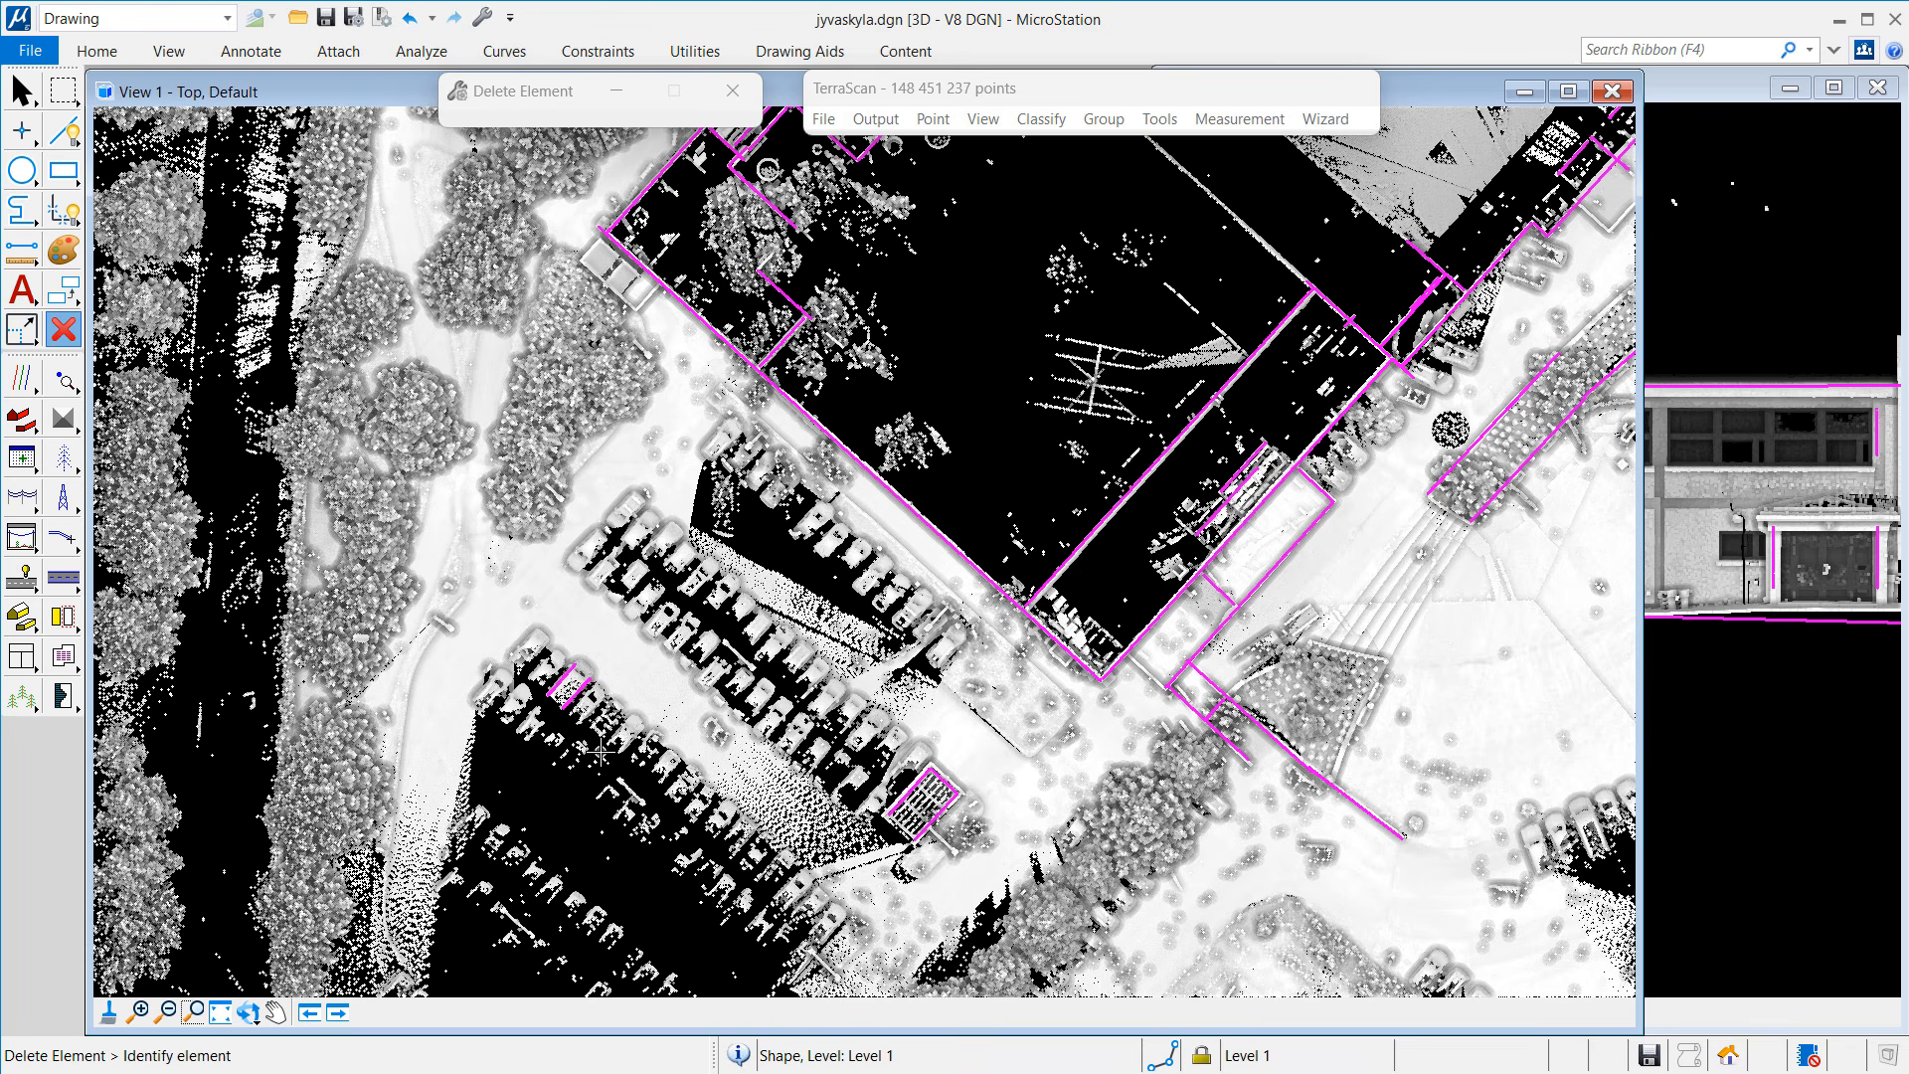
pyautogui.click(575, 688)
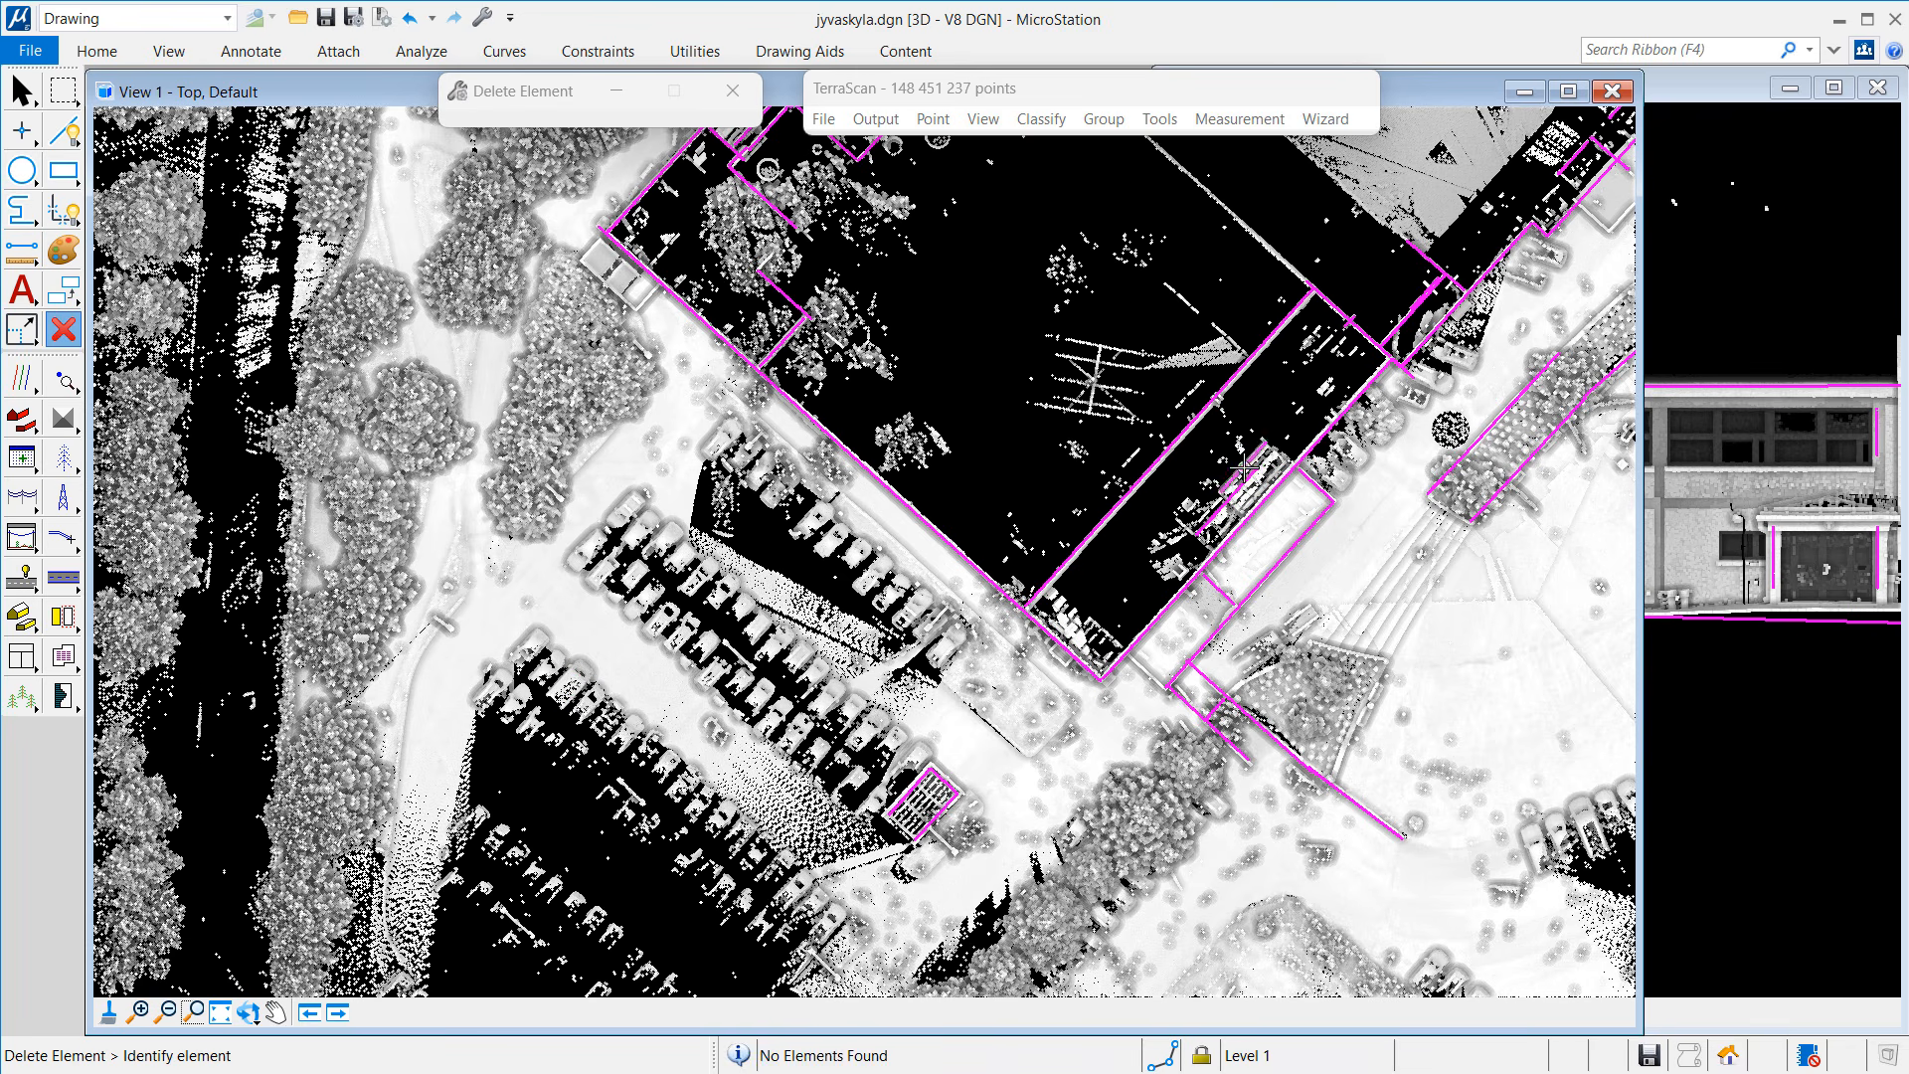
pyautogui.click(1240, 758)
pyautogui.click(1241, 759)
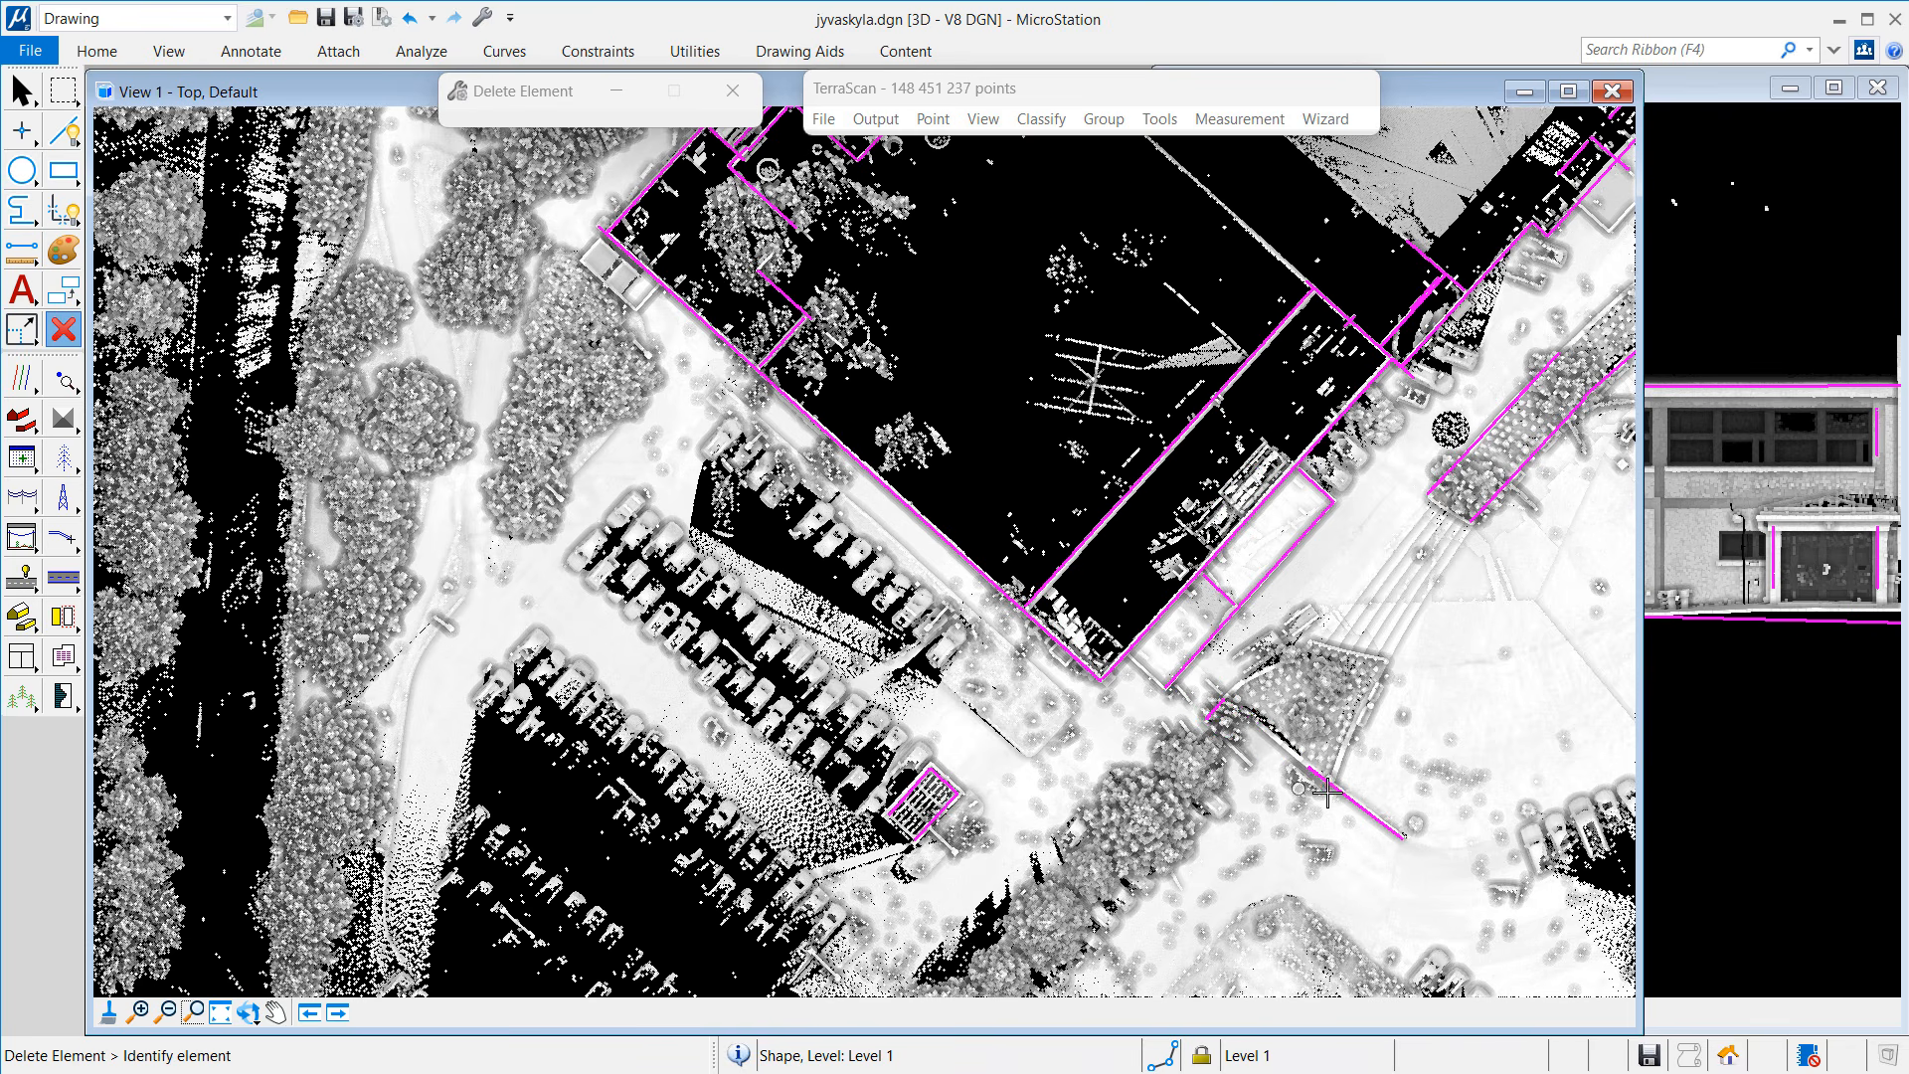
pyautogui.click(1339, 791)
pyautogui.click(1539, 437)
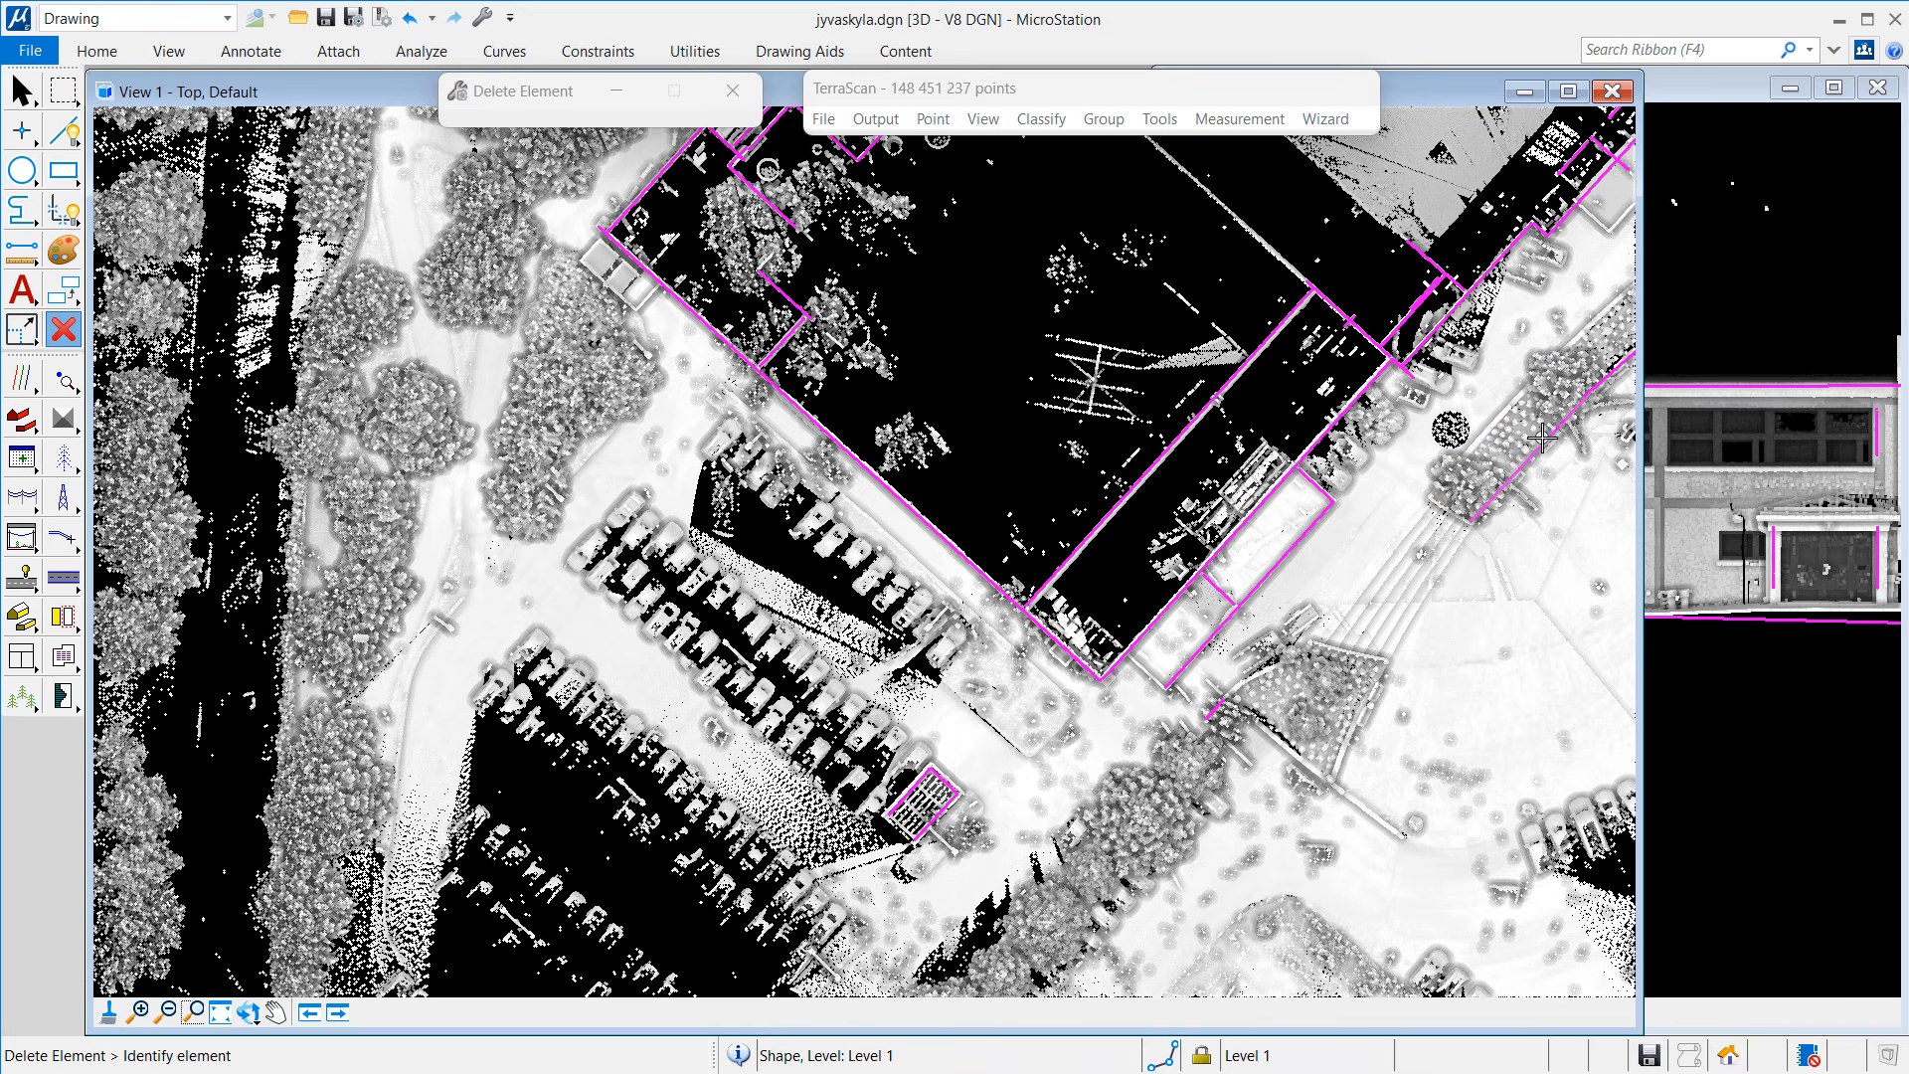
pyautogui.click(1539, 437)
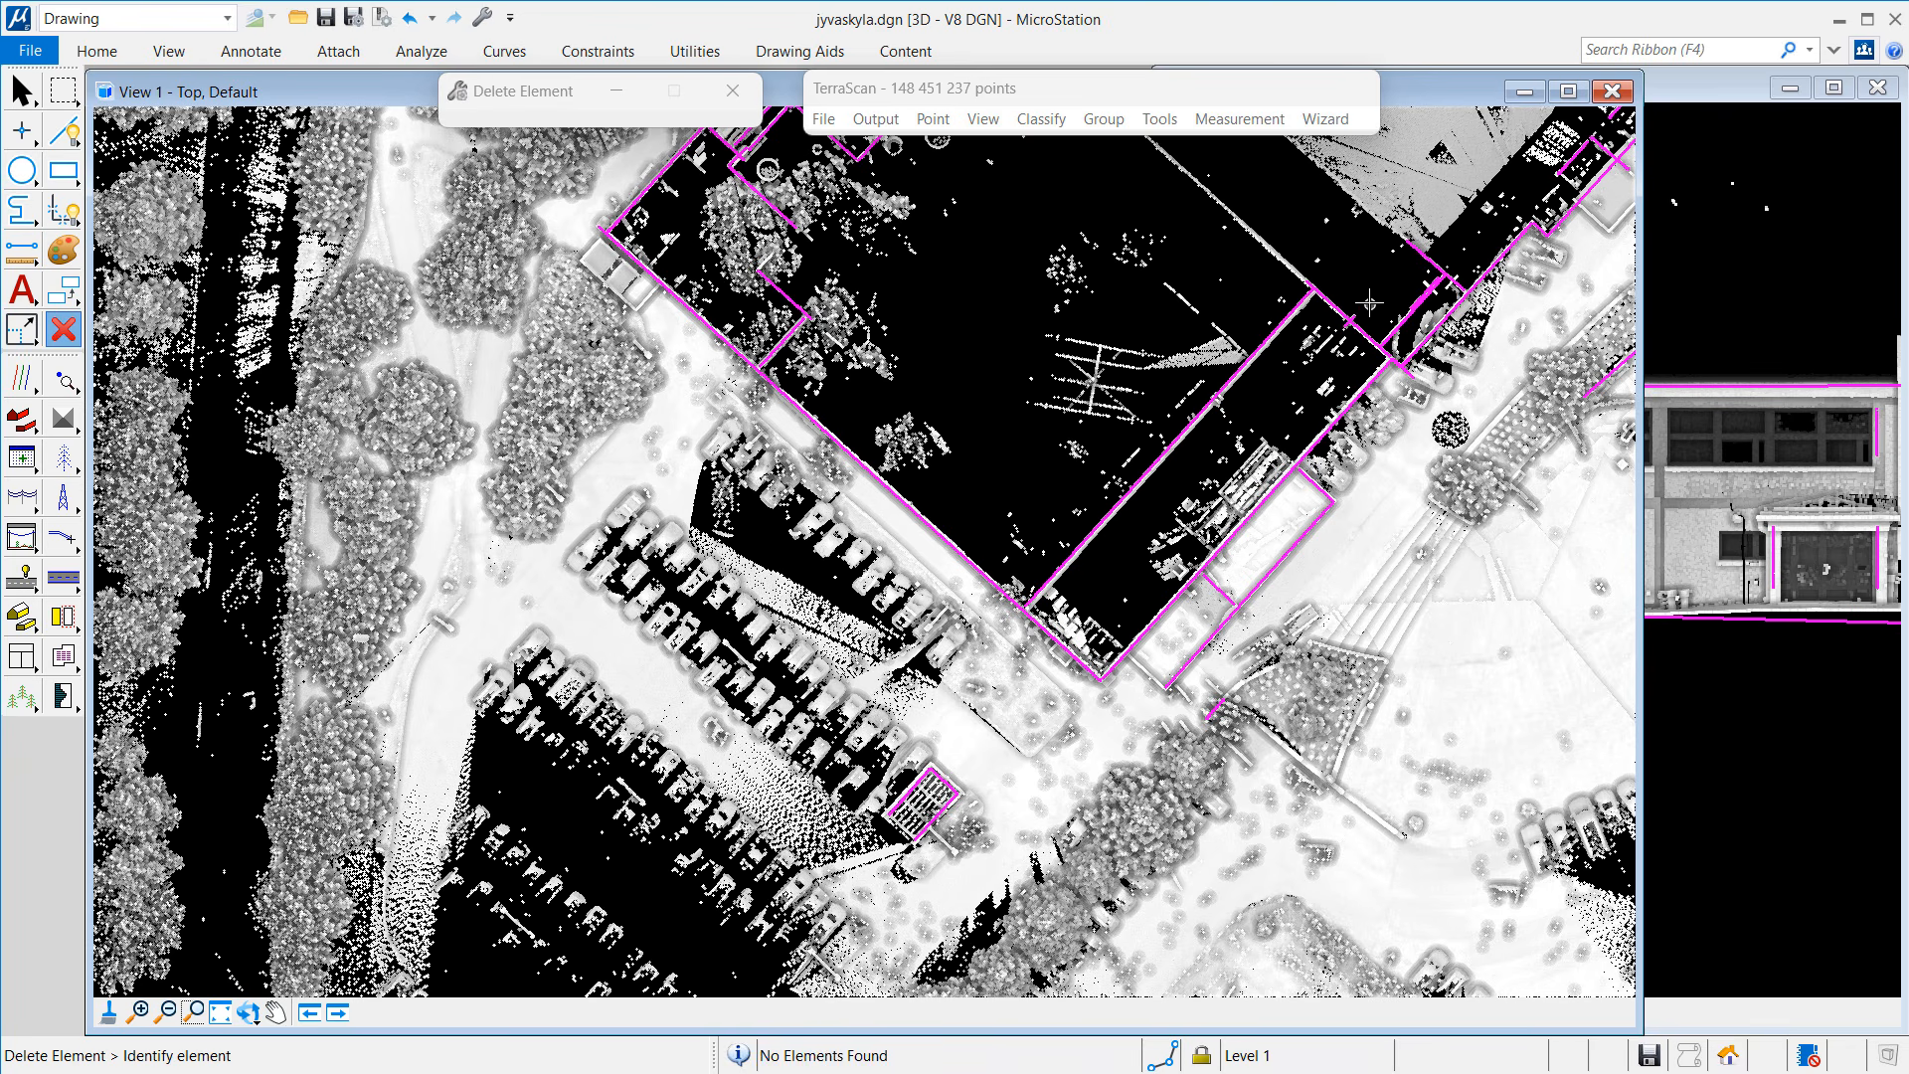
# Step: Delete the two remaining short magenta pieces, then zoom back out over the site
pyautogui.click(137, 1011)
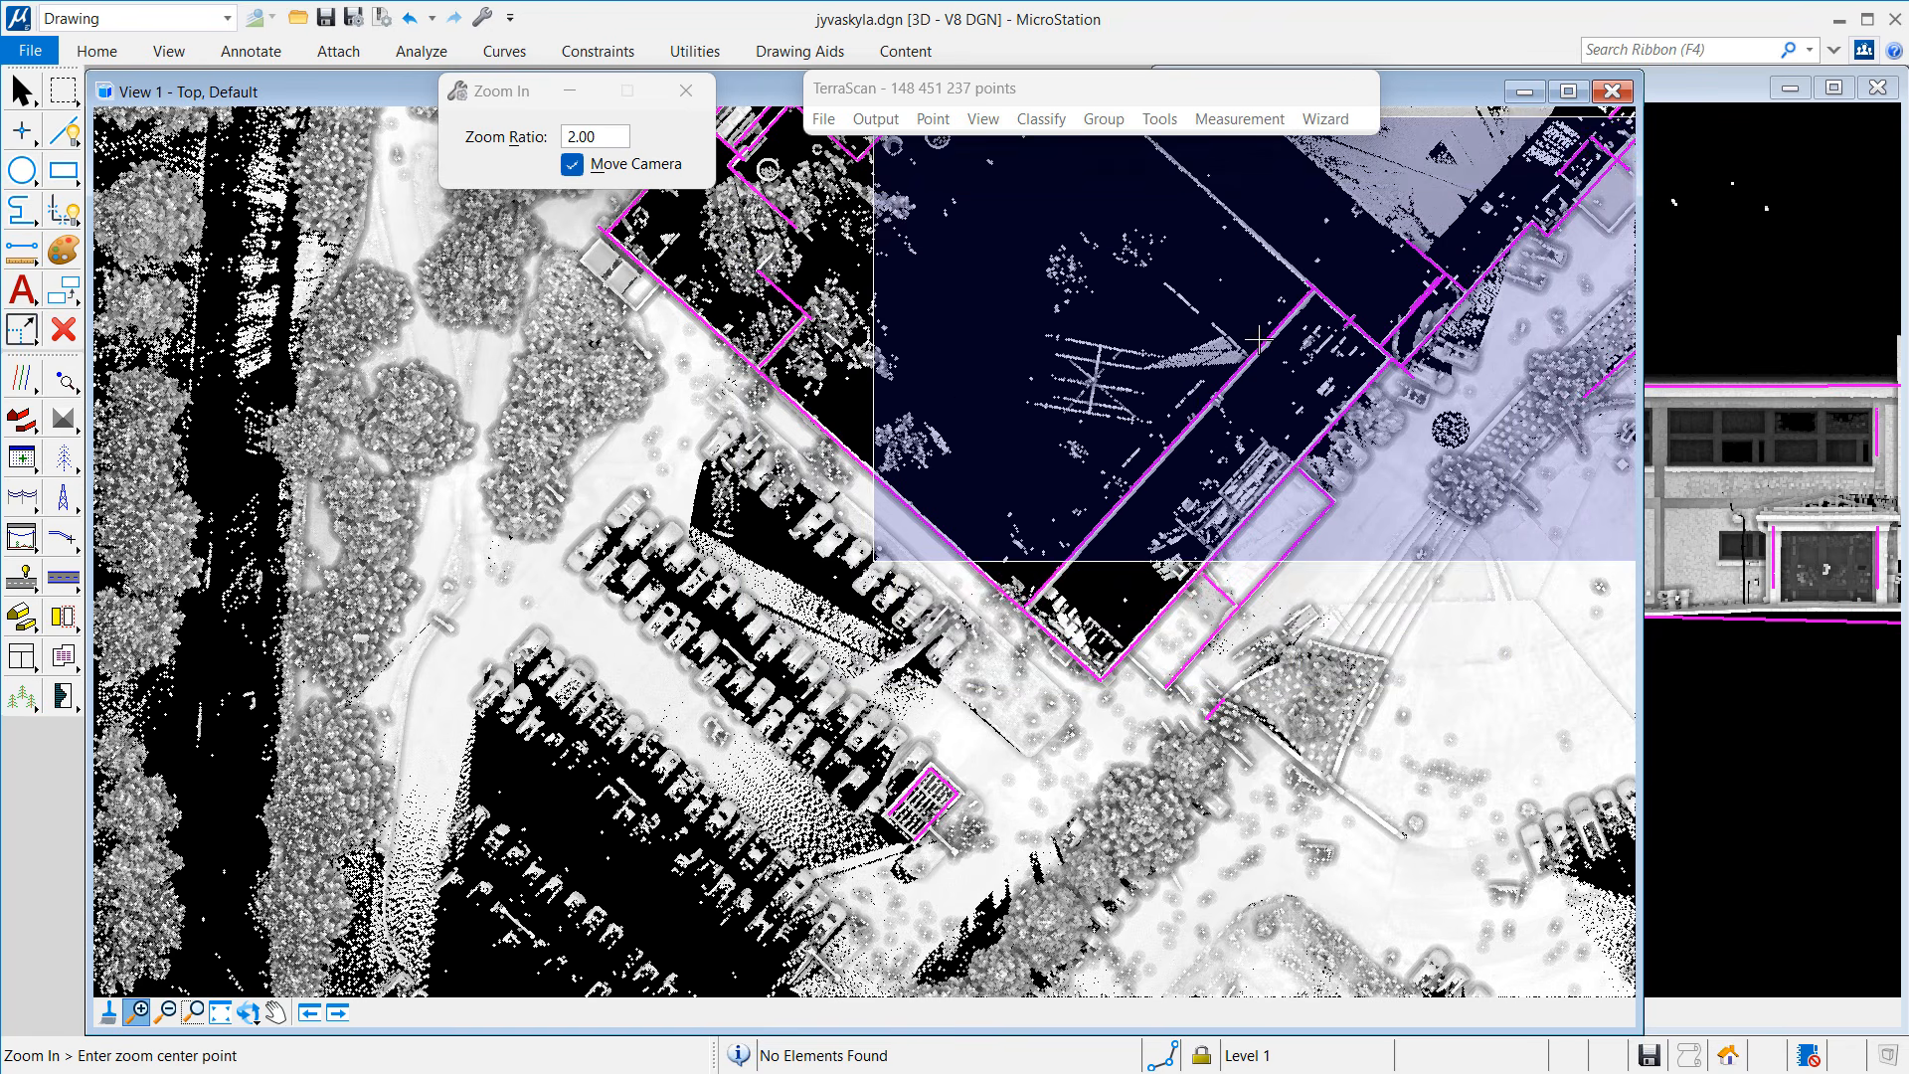
pyautogui.rightClick(1297, 456)
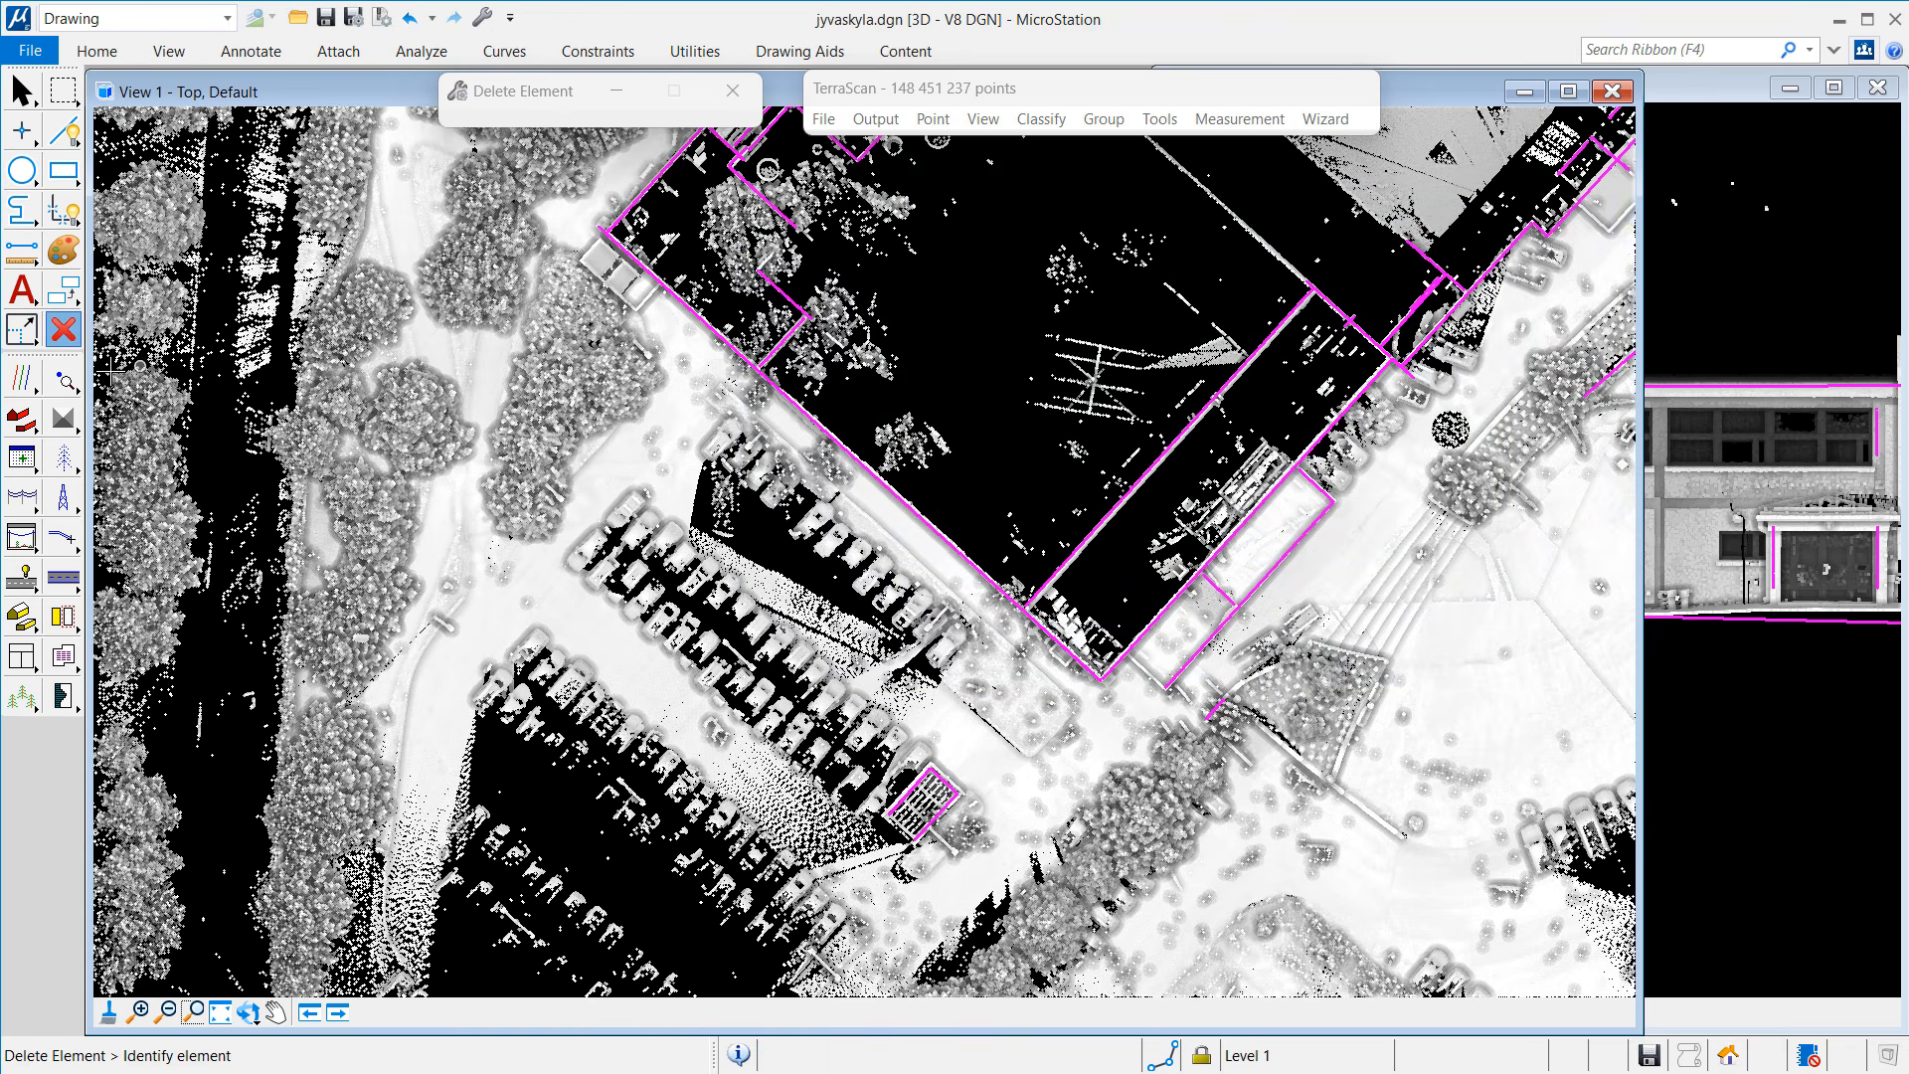
pyautogui.click(1216, 708)
pyautogui.click(1259, 715)
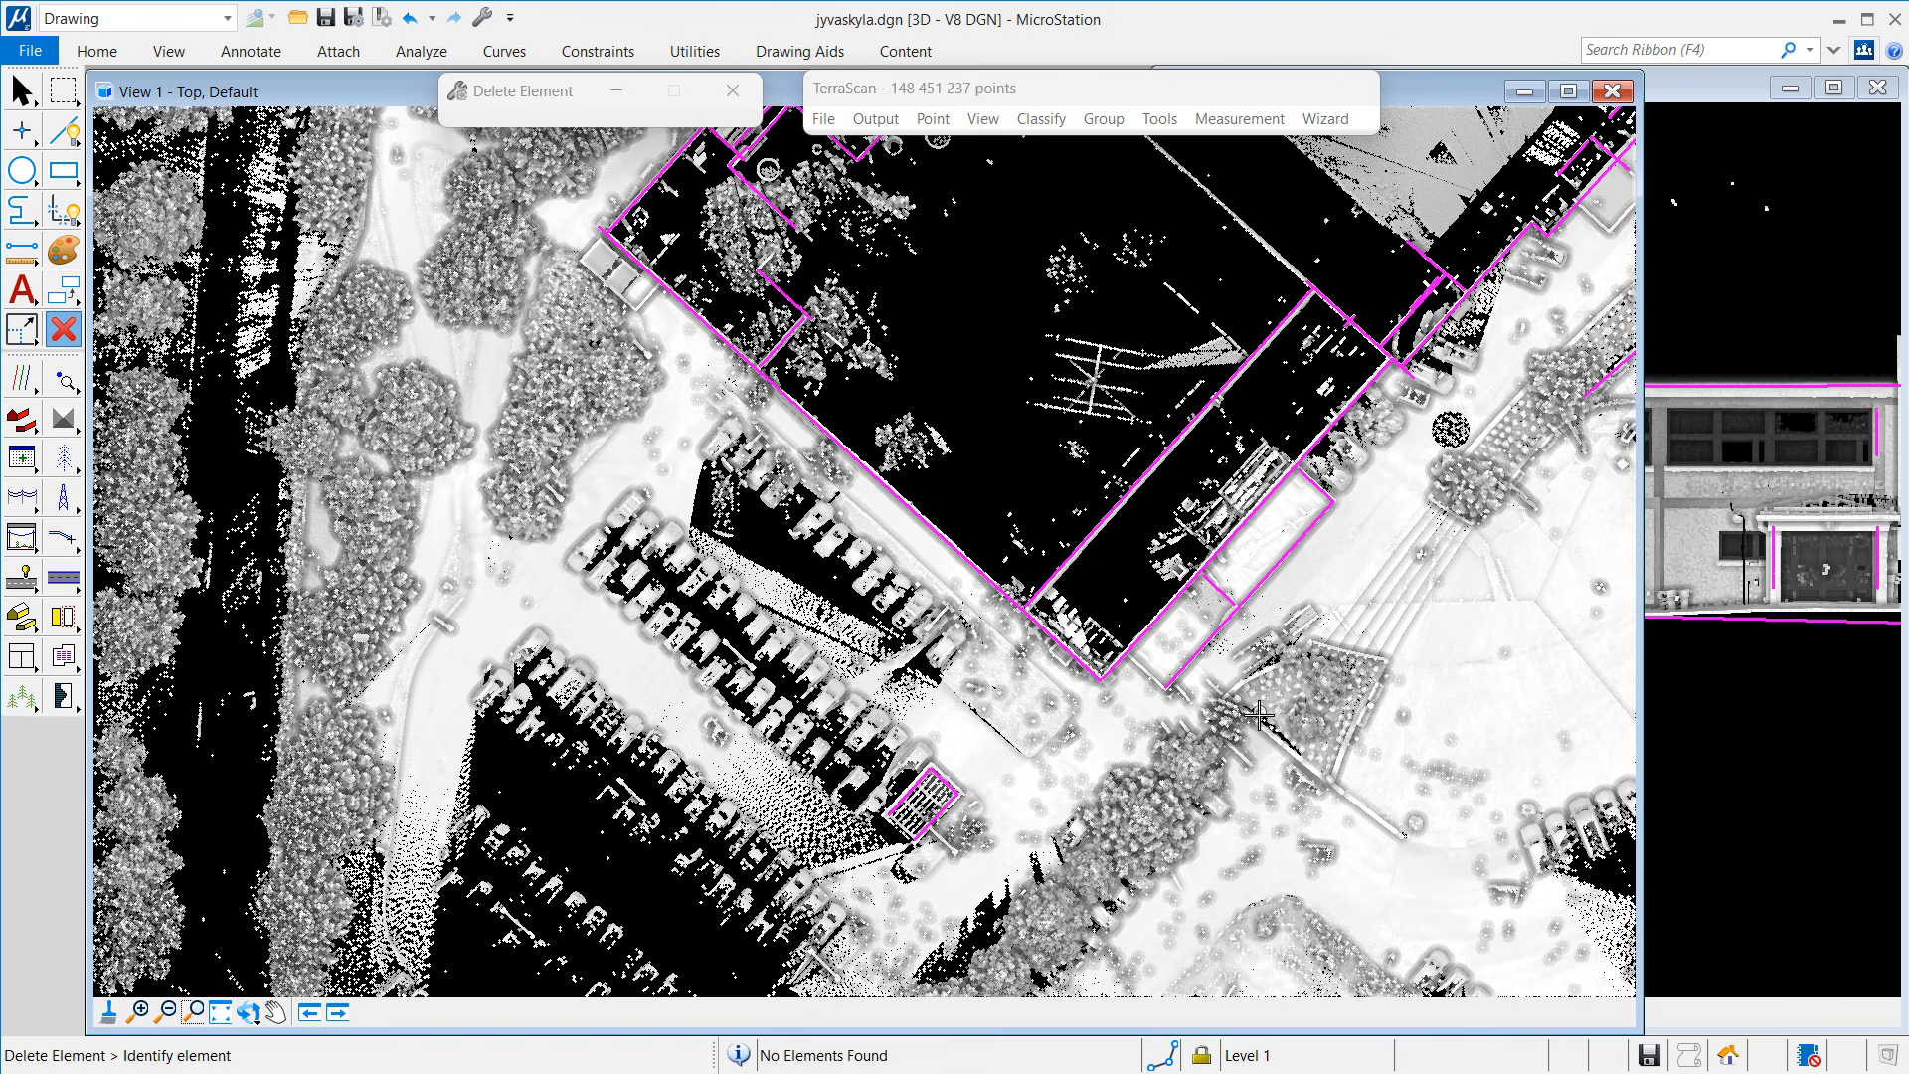
pyautogui.click(167, 1012)
pyautogui.click(1266, 403)
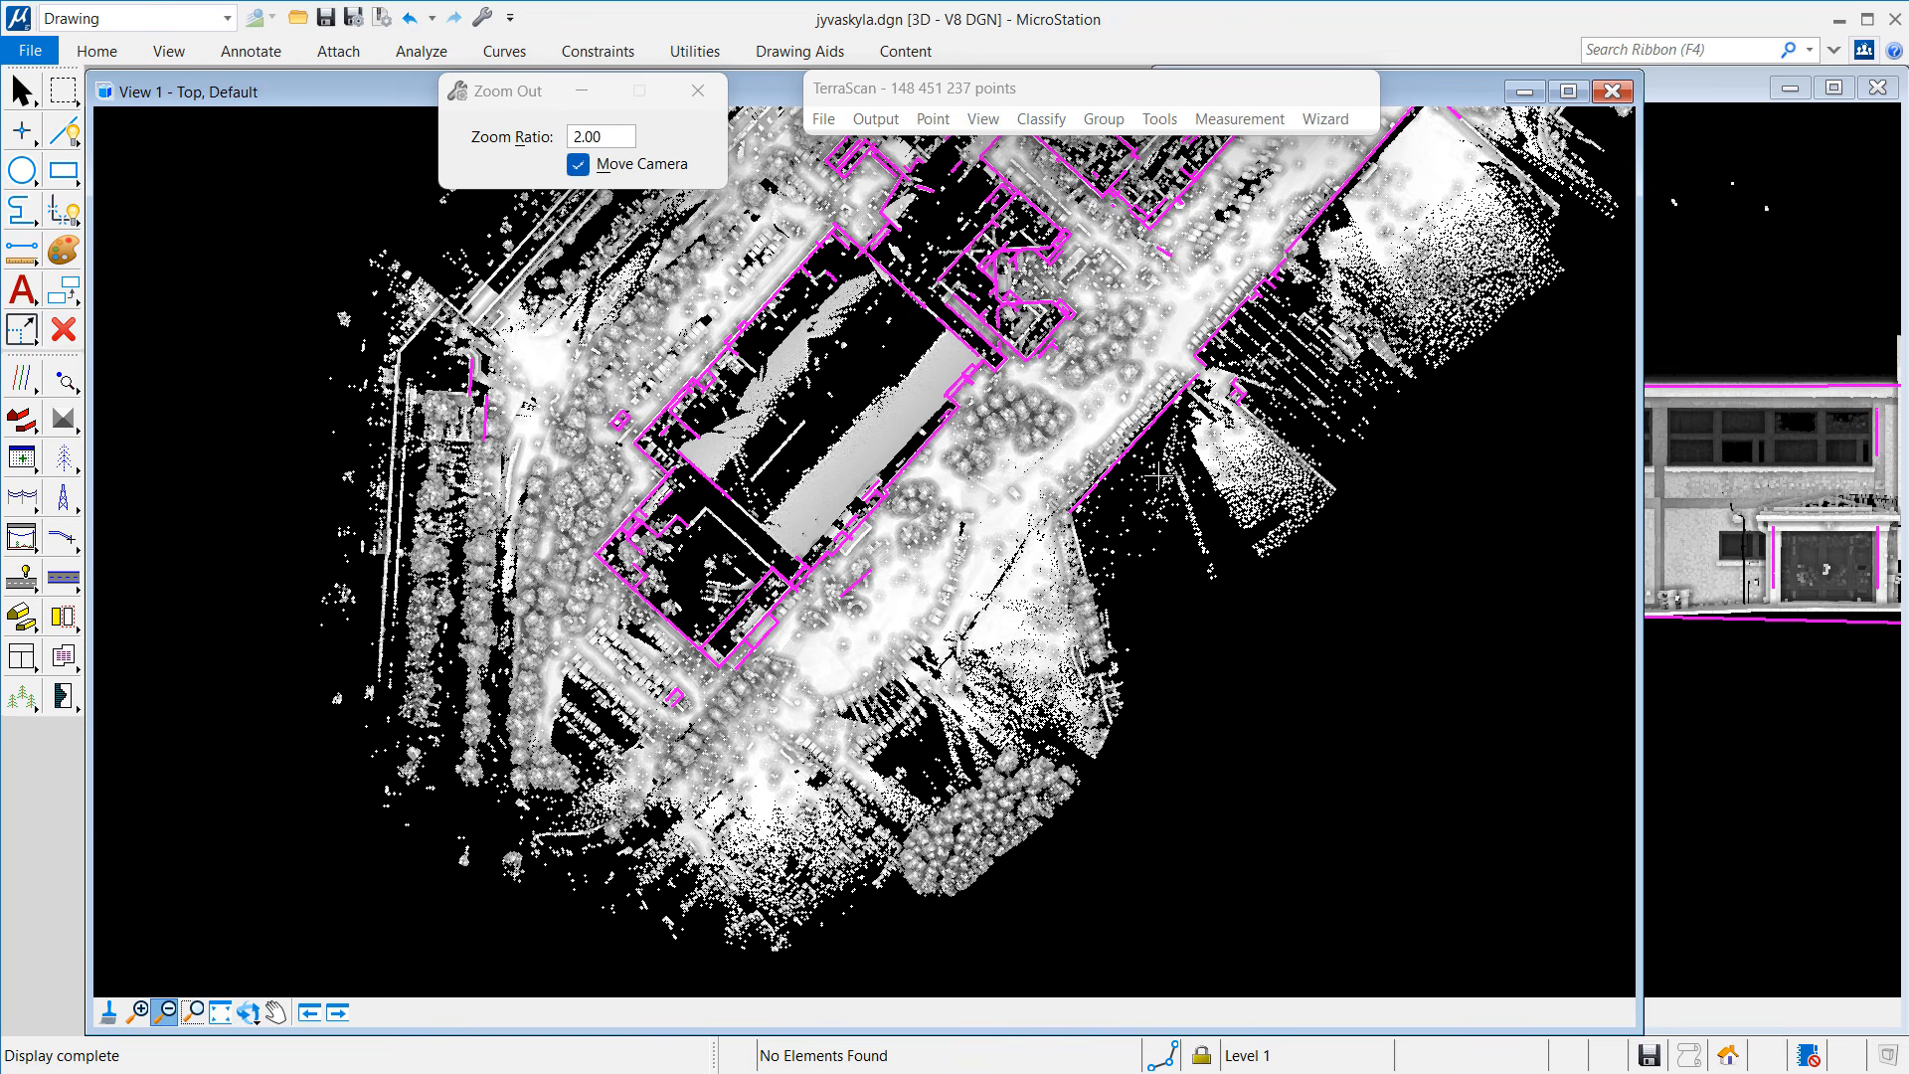
# Step: Draw a 5.598-deep vertical section along the road edge, shown in the right-hand view
pyautogui.click(62, 378)
pyautogui.click(149, 372)
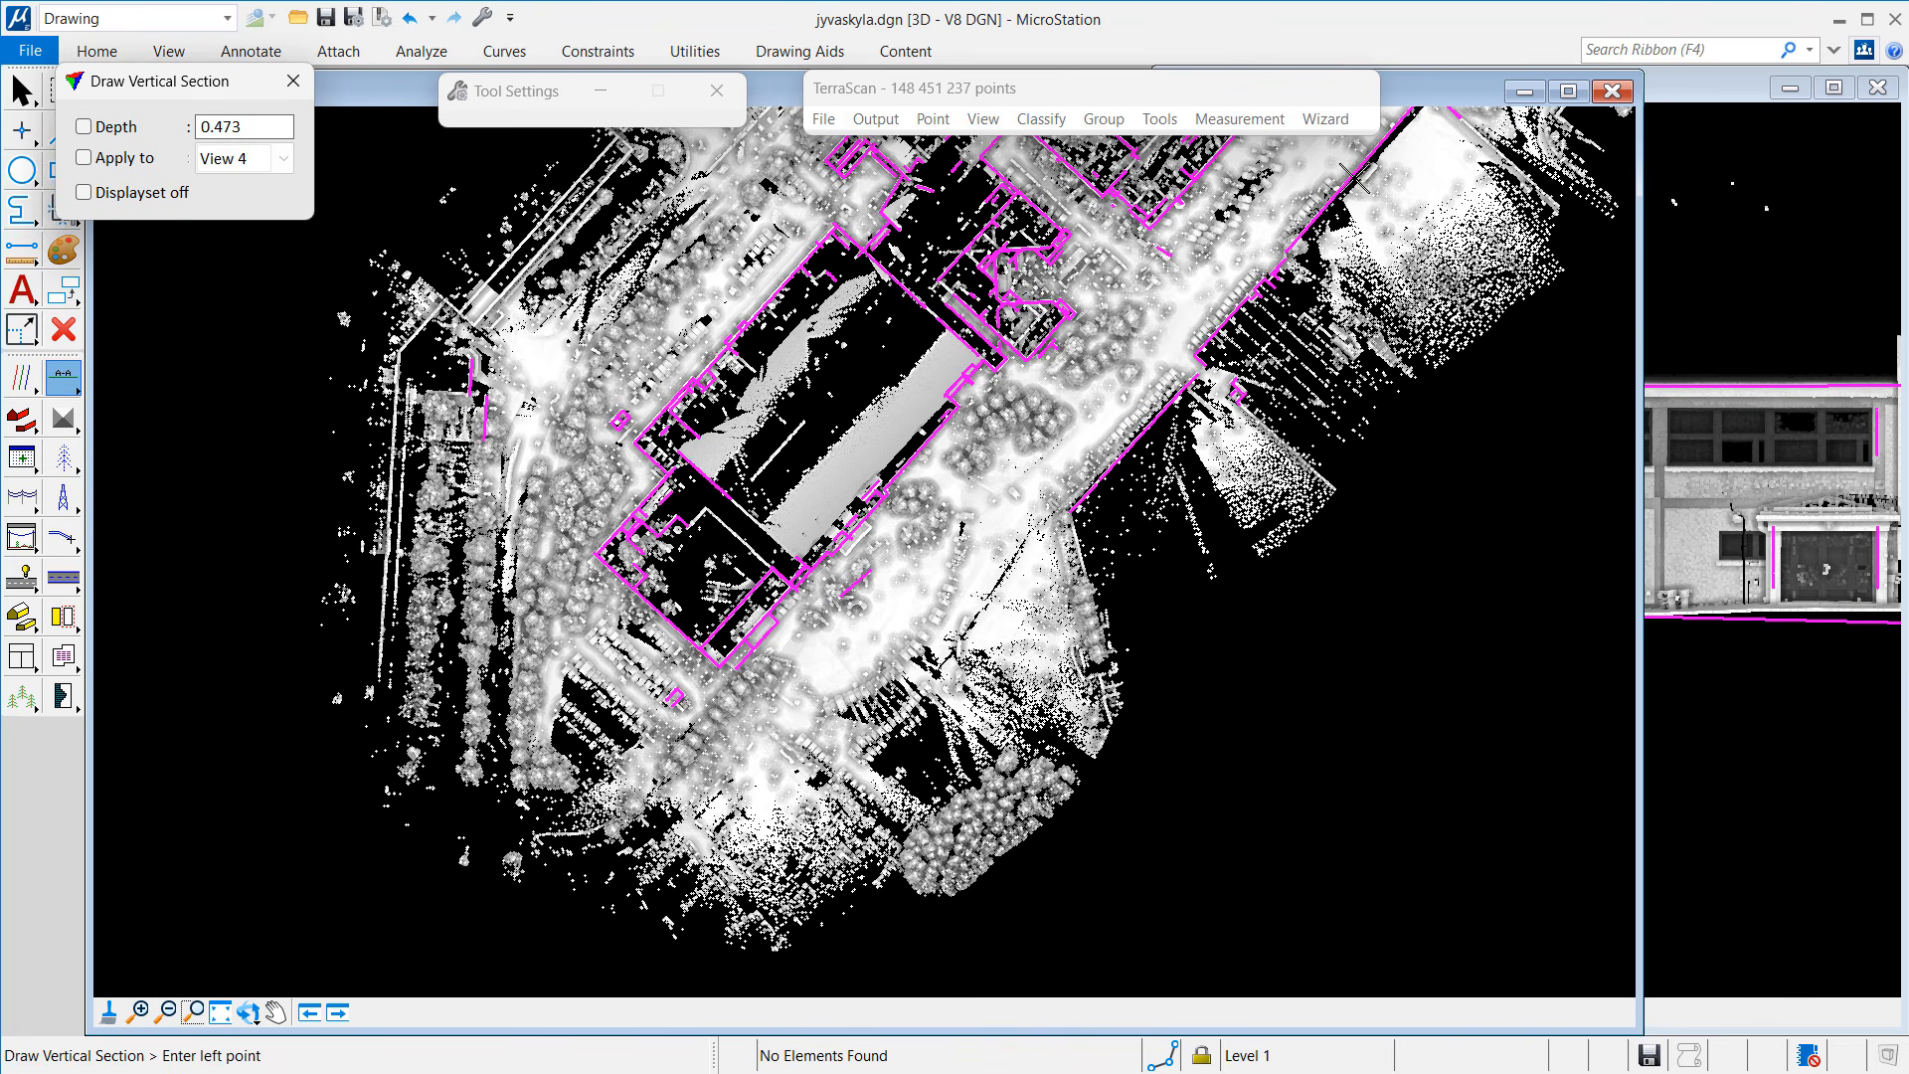
pyautogui.click(1396, 128)
pyautogui.click(1268, 261)
pyautogui.click(1439, 216)
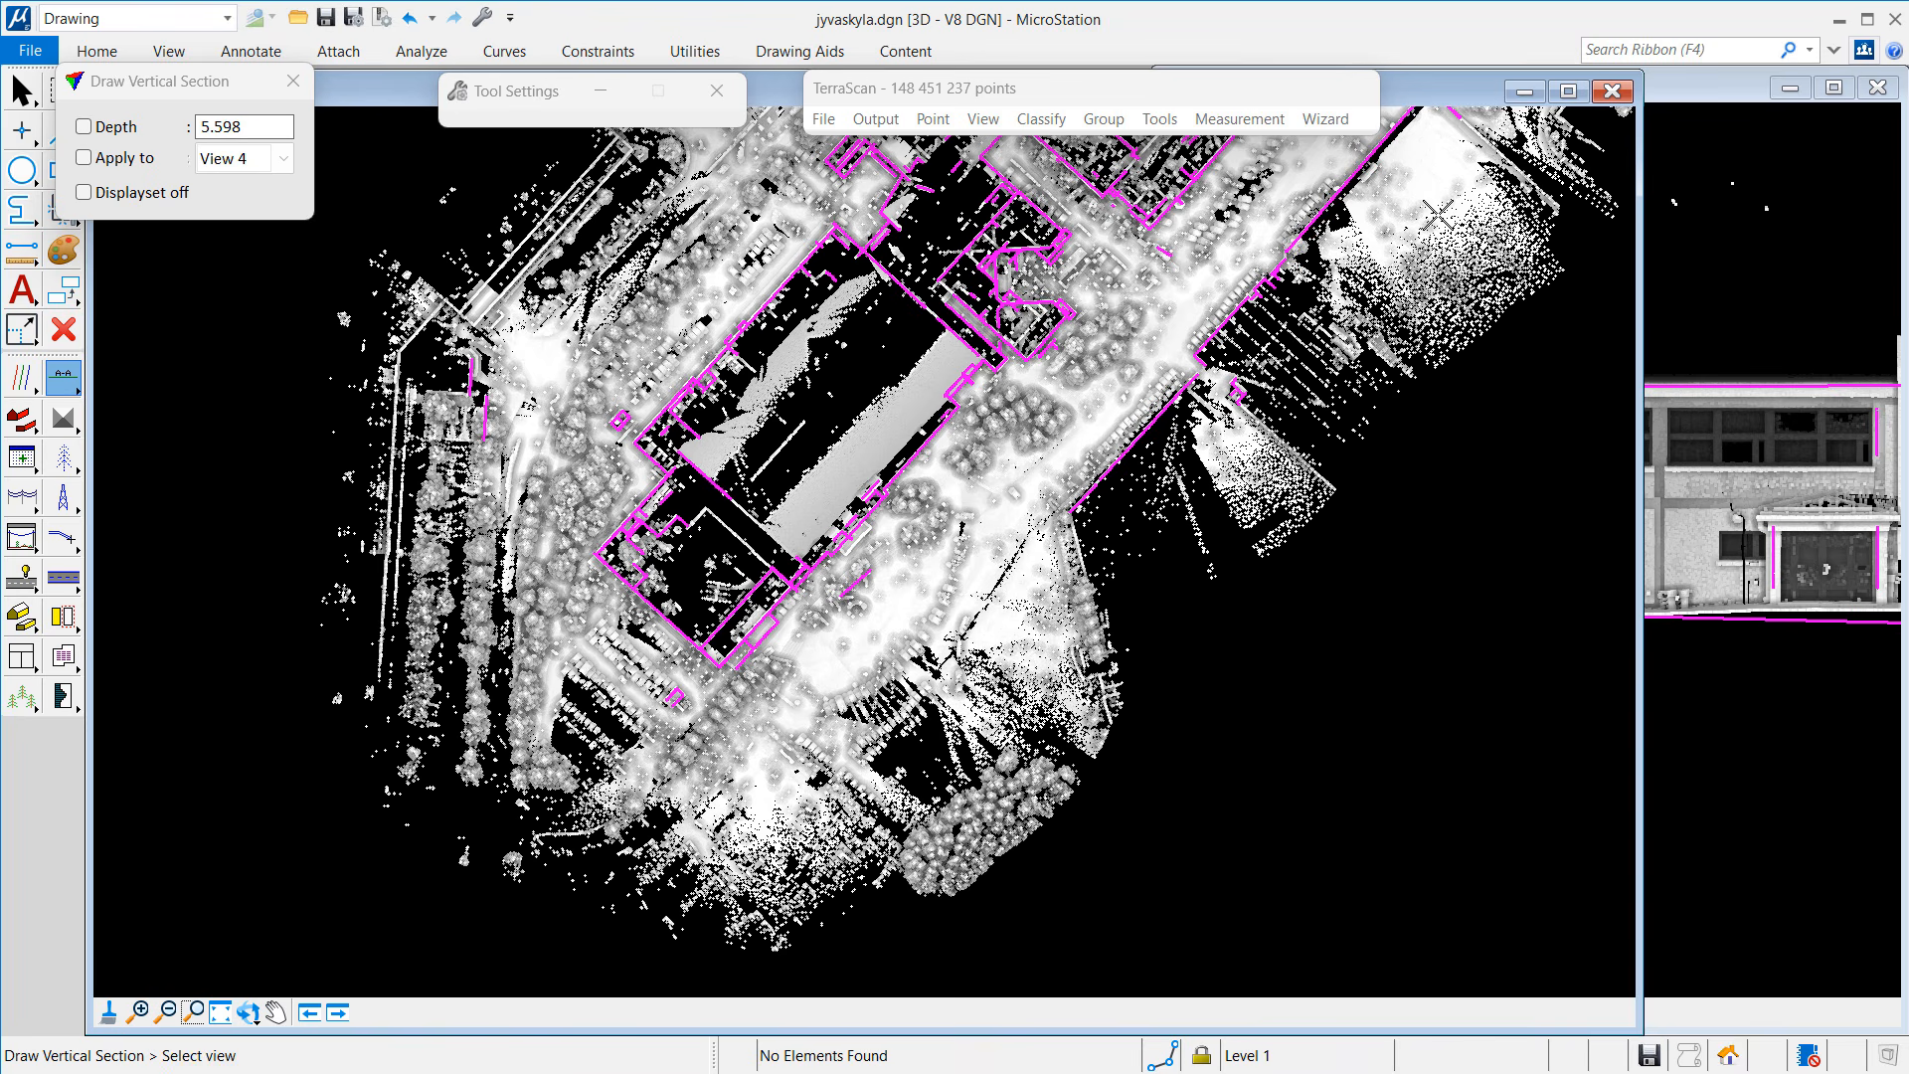
pyautogui.click(1669, 108)
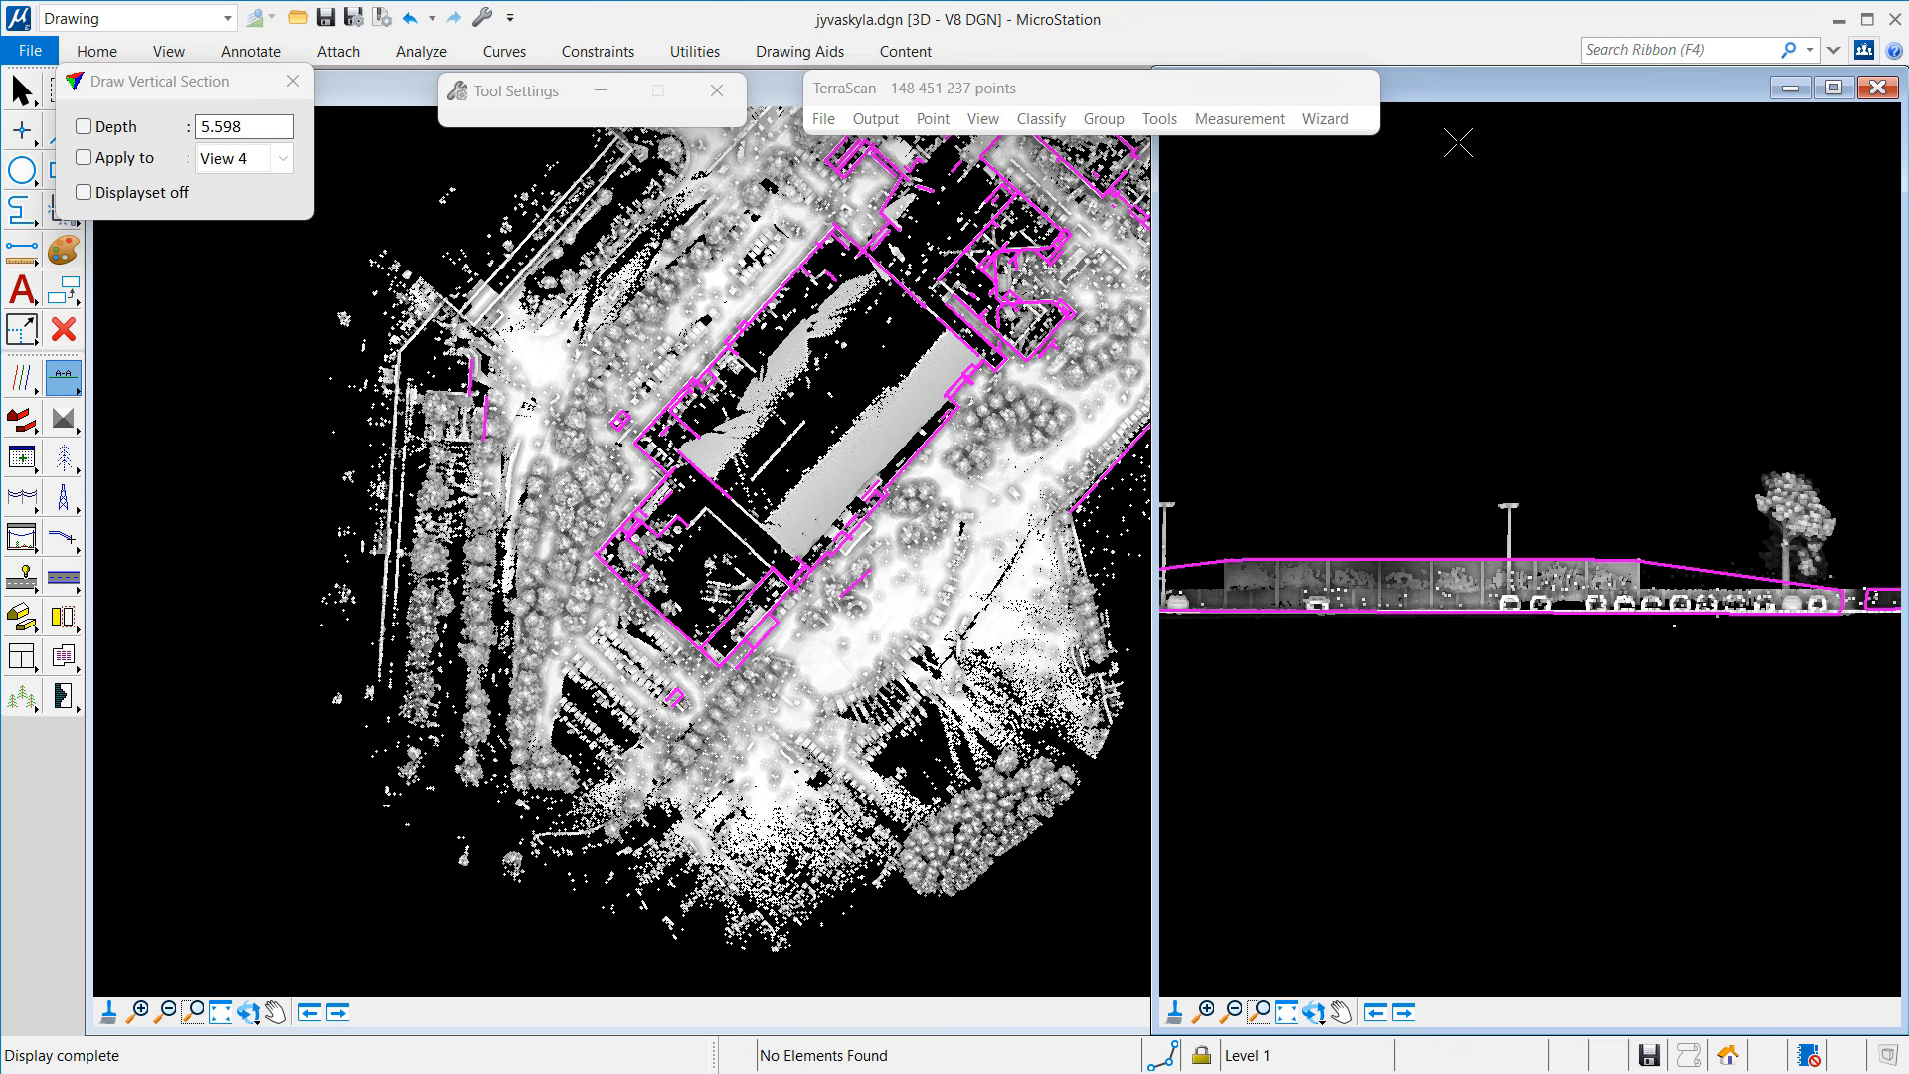
pyautogui.click(765, 96)
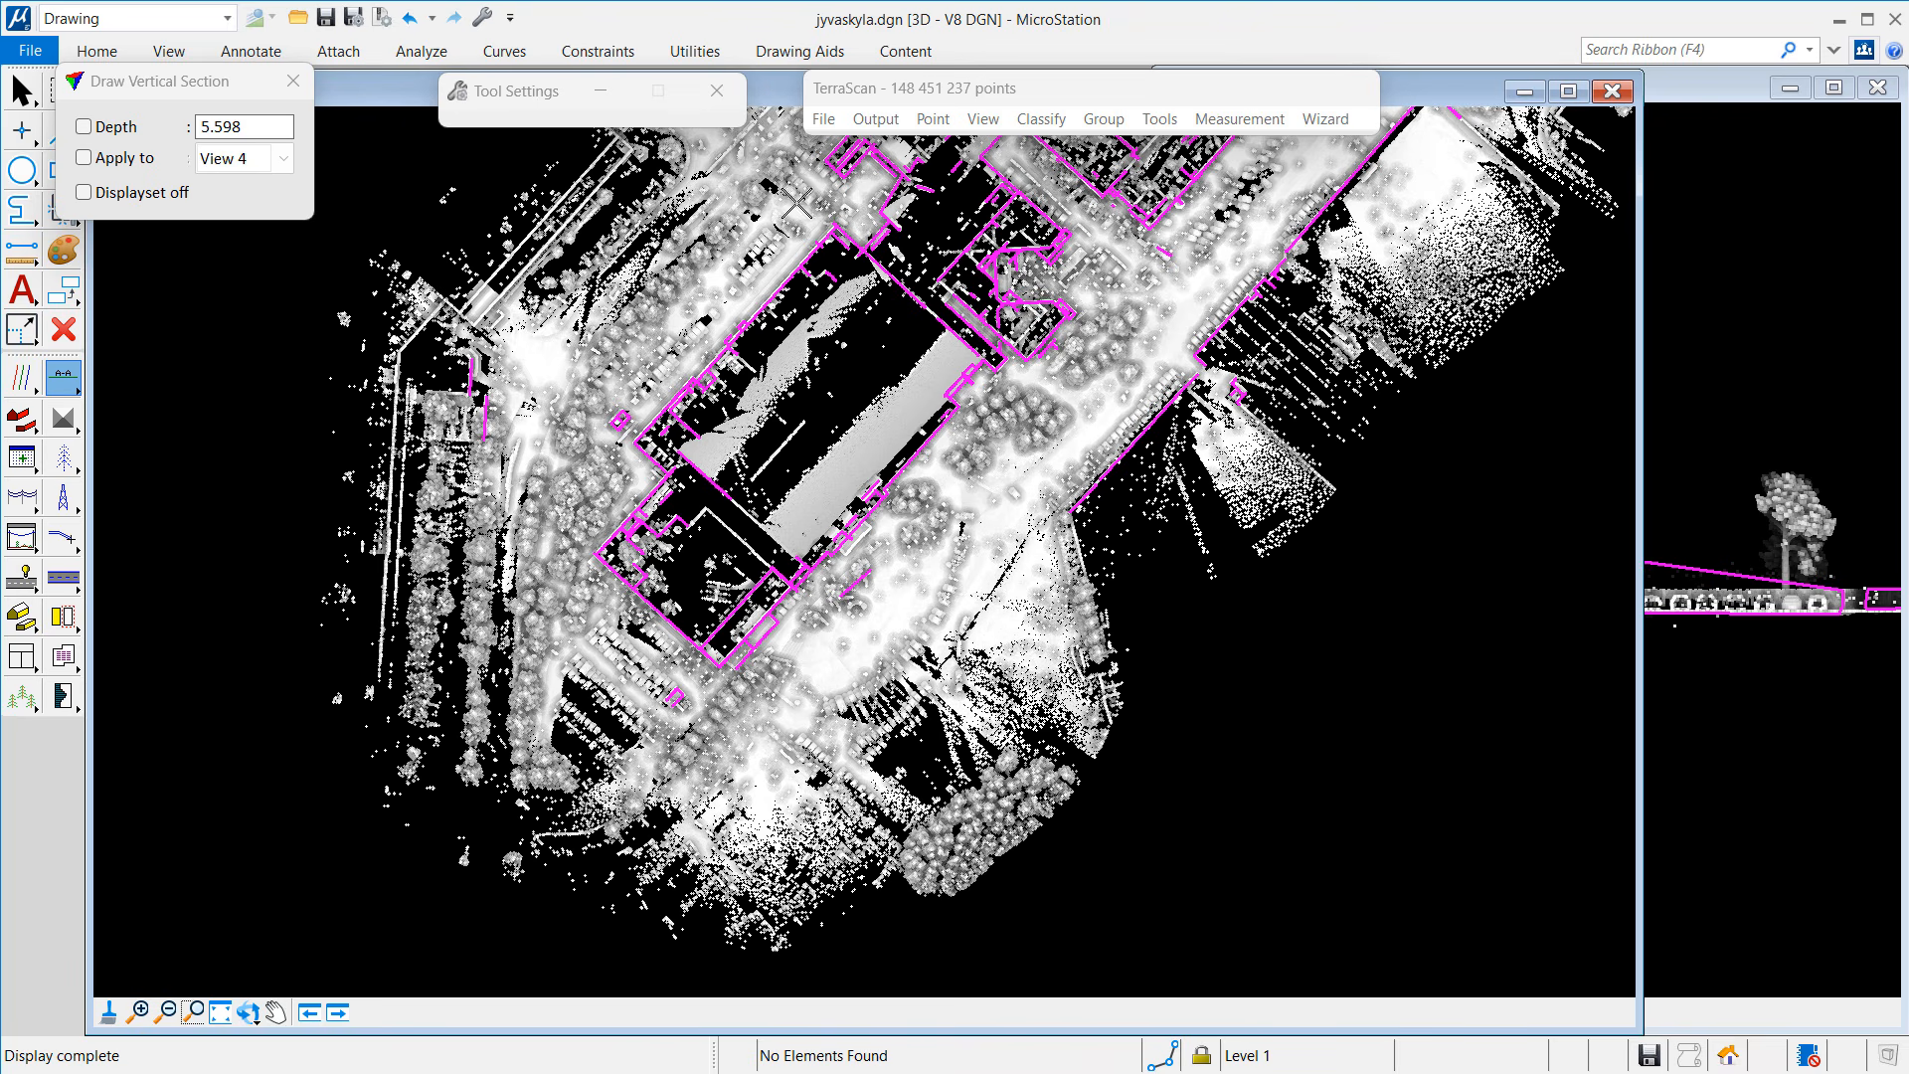
pyautogui.click(61, 332)
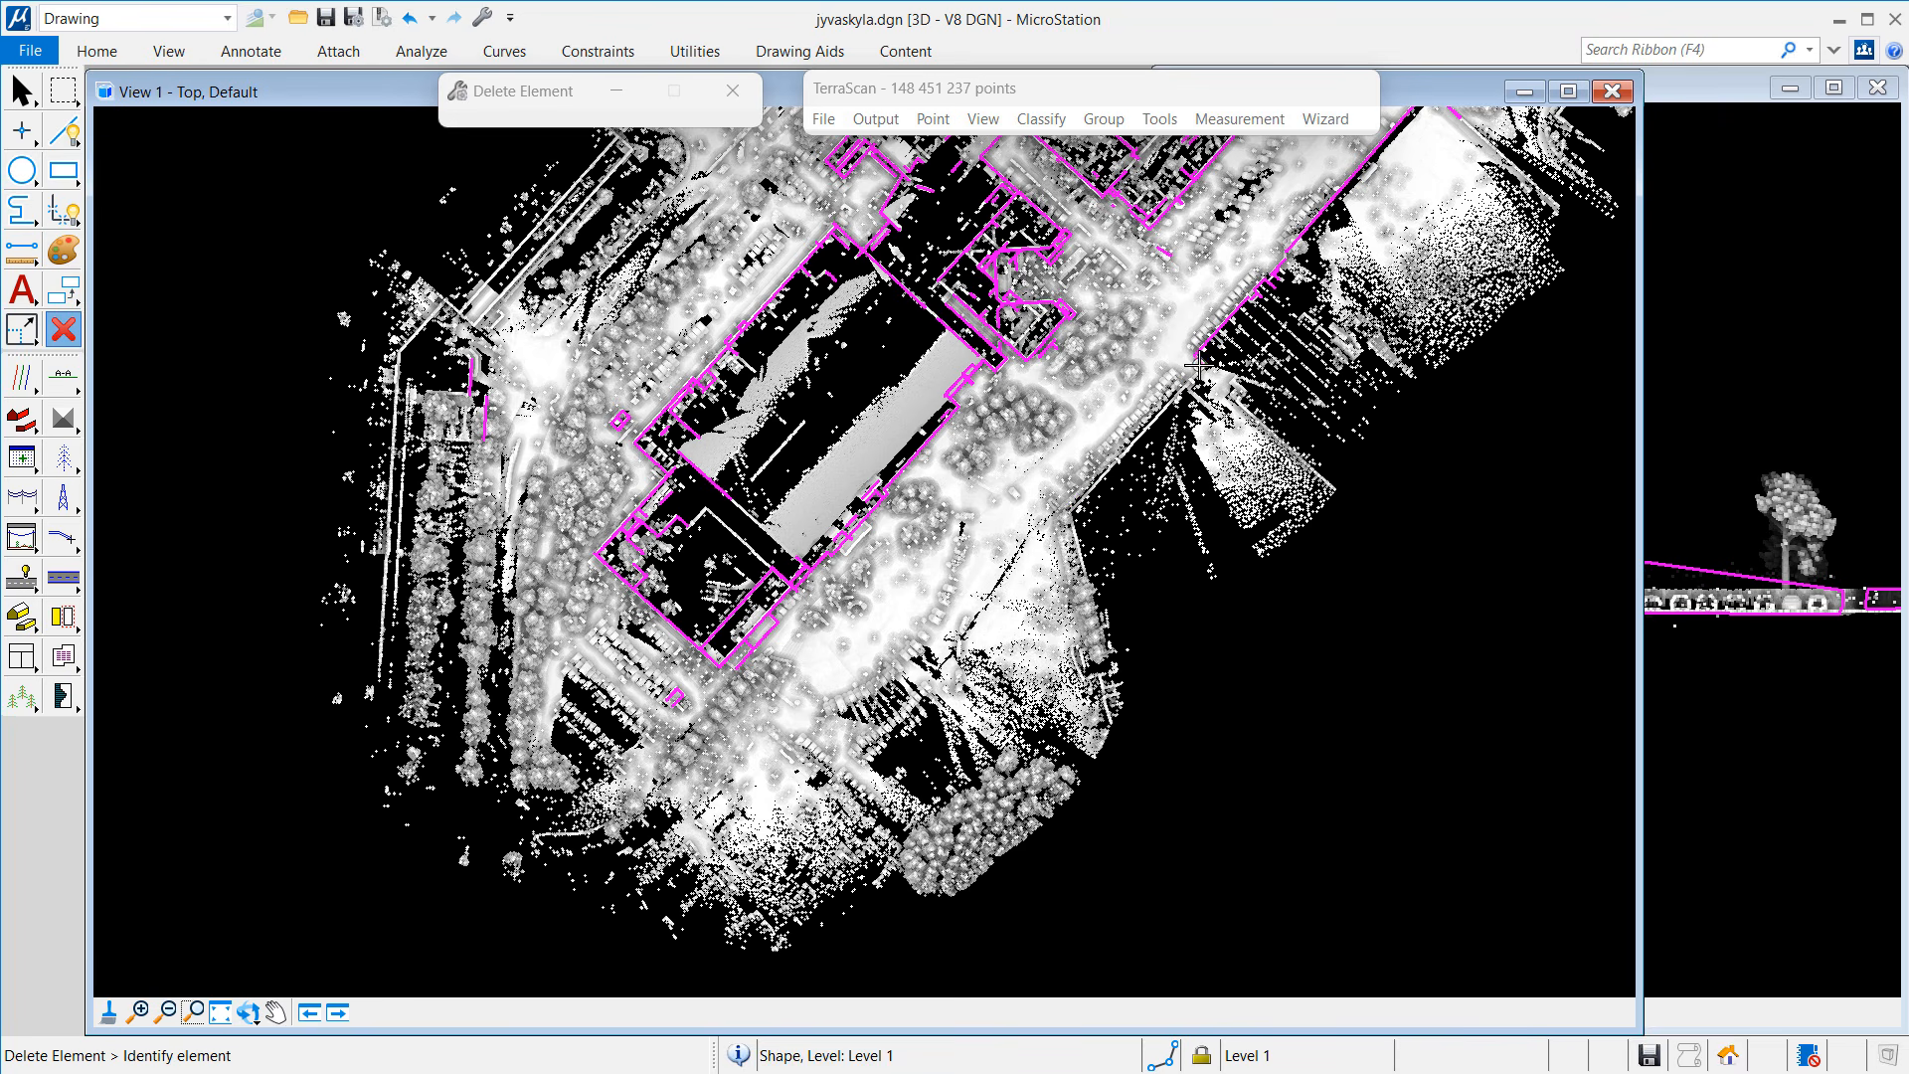
# Step: Delete the short magenta shape and the long false boundary along the street edge
pyautogui.click(1259, 296)
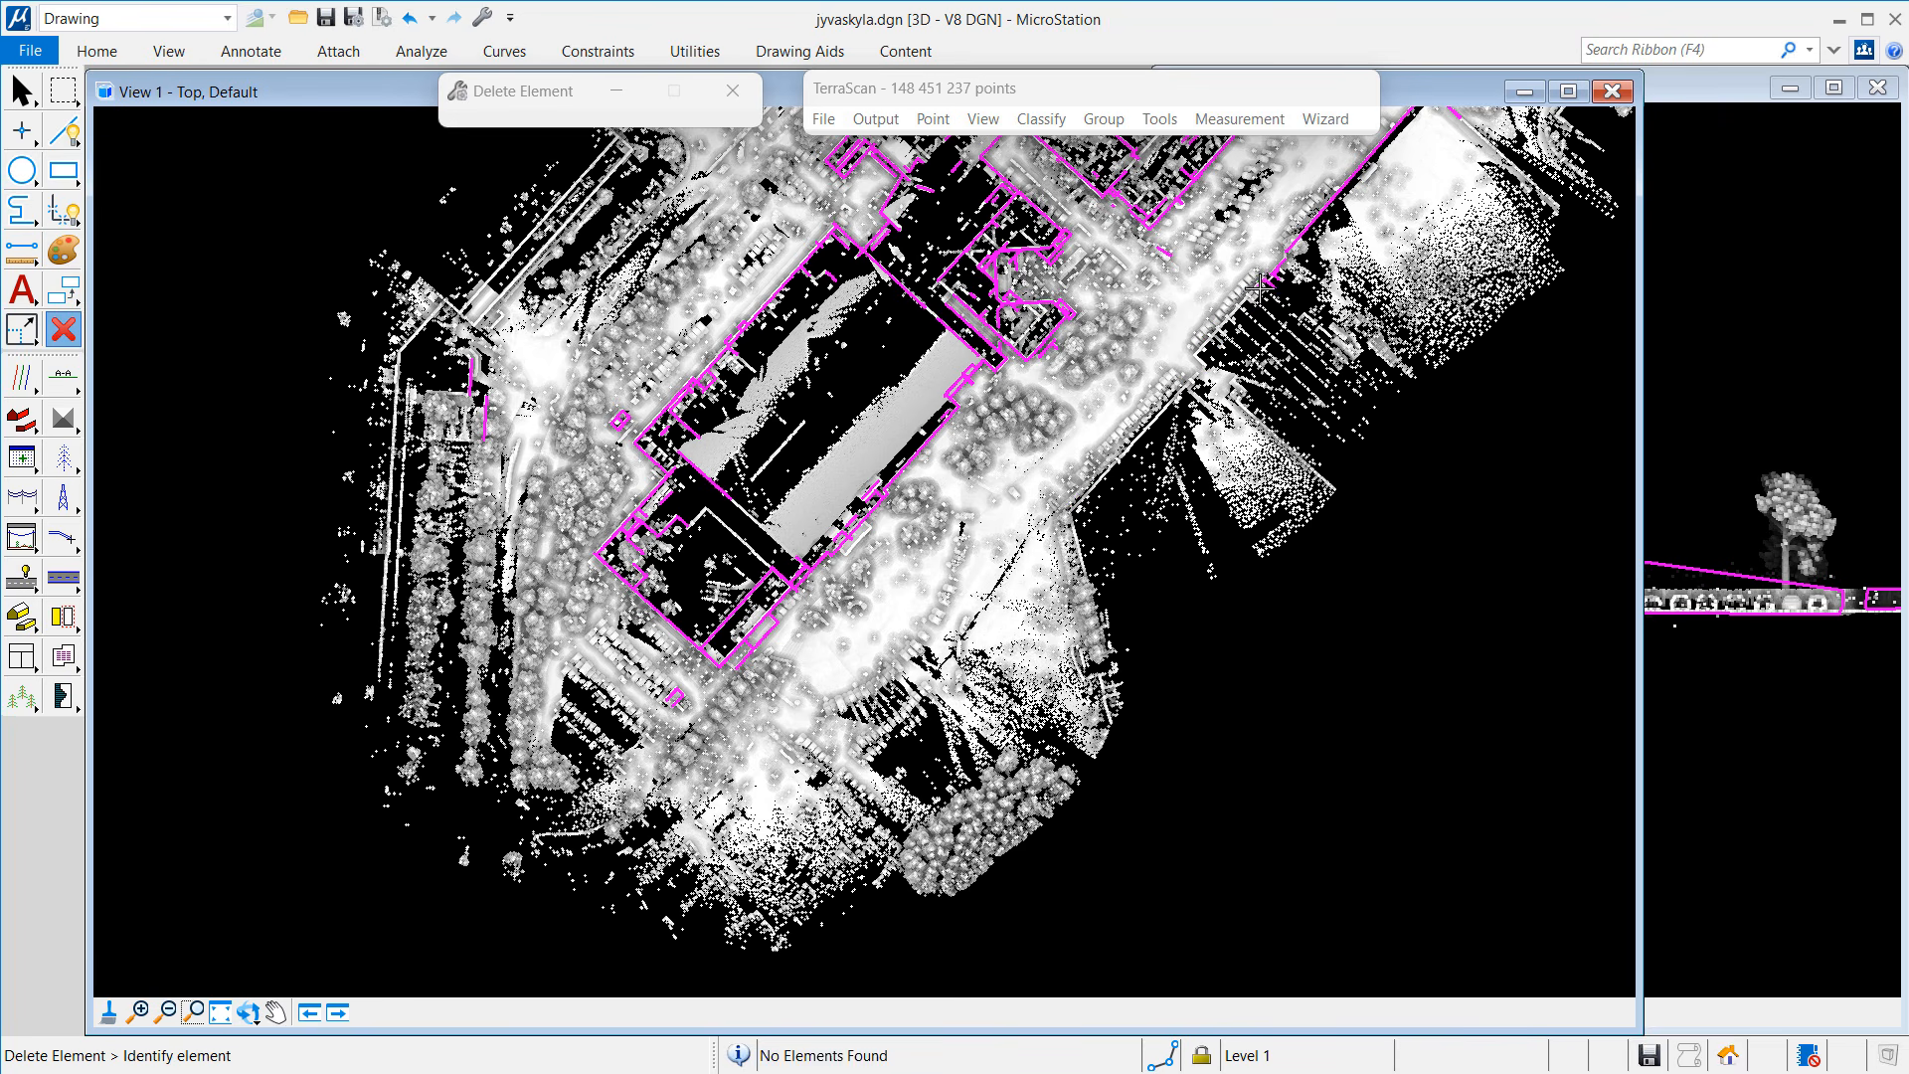
pyautogui.click(1274, 275)
pyautogui.click(1303, 231)
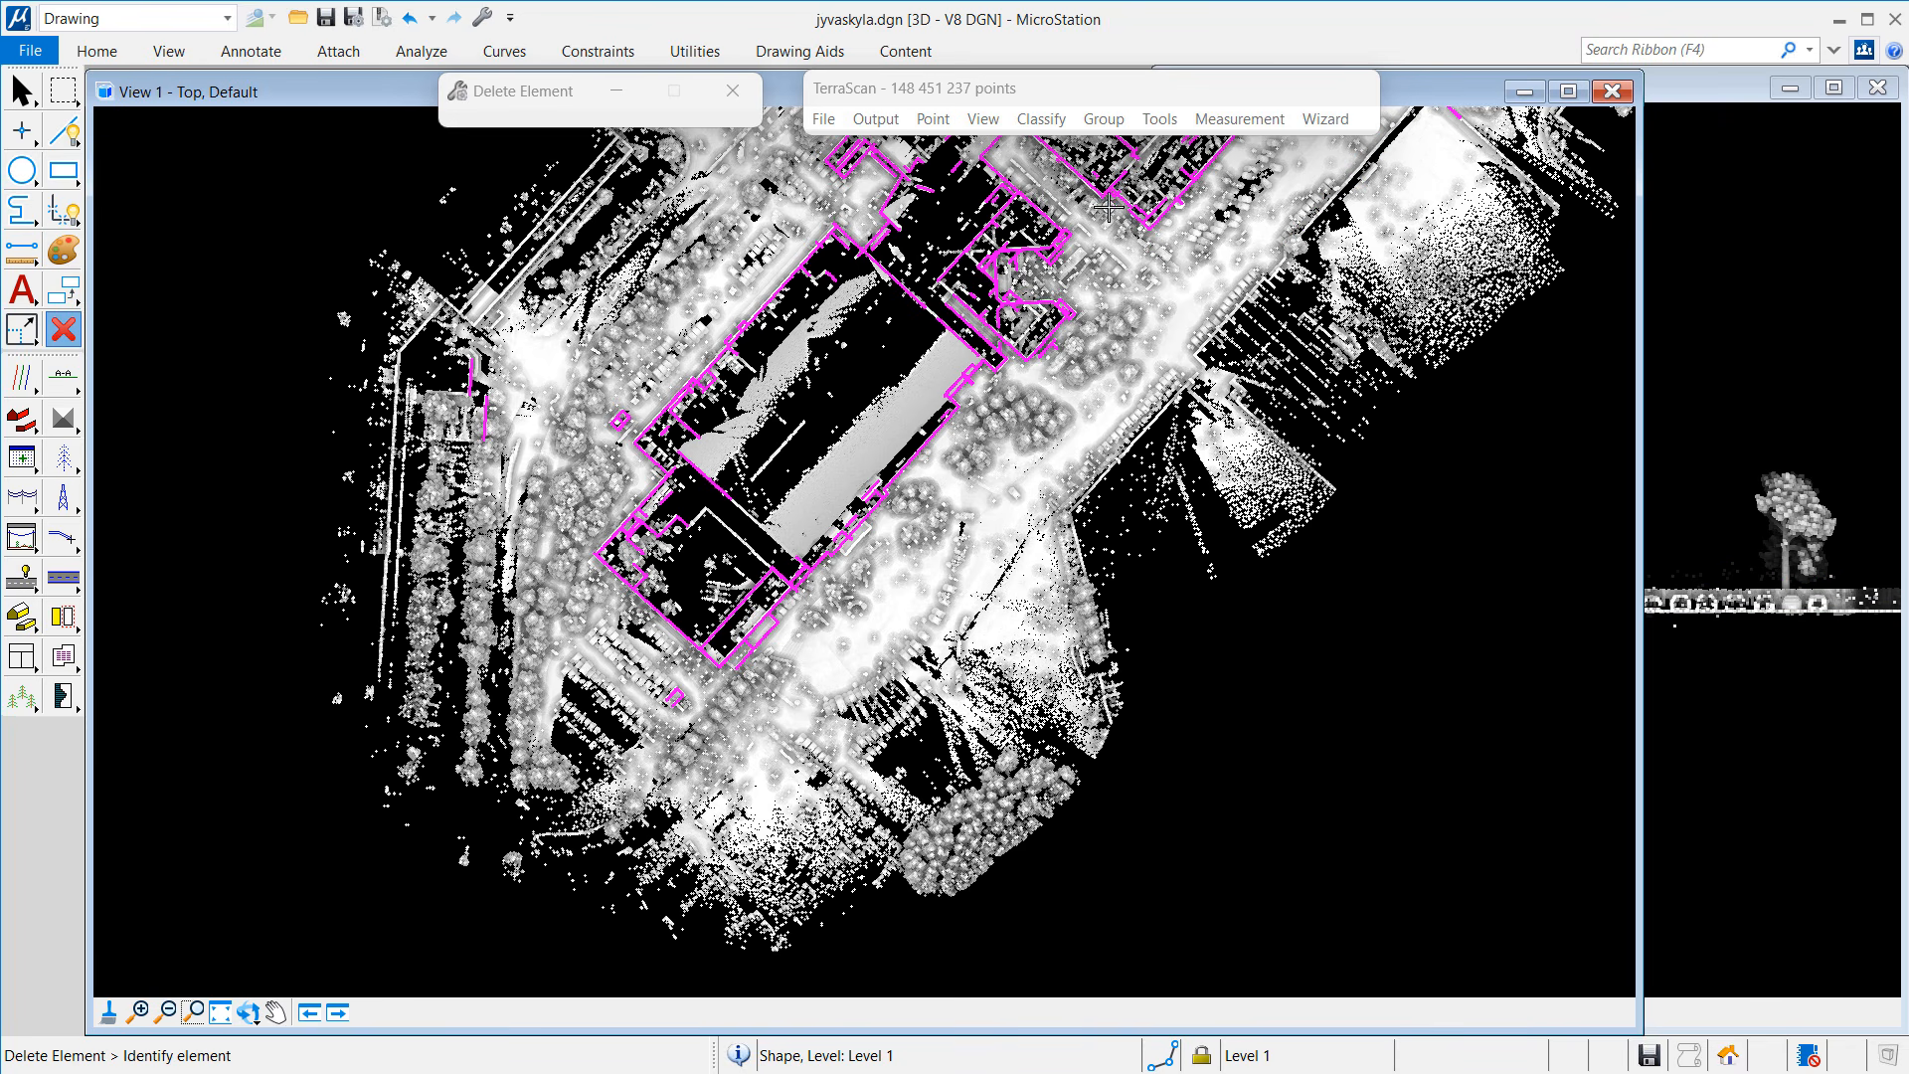
pyautogui.click(1124, 258)
# Step: Move to the northern buildings and delete the magenta lines beside the building's left edge
pyautogui.click(275, 1011)
pyautogui.moveTo(1121, 256); pyautogui.dragTo(774, 711)
pyautogui.click(140, 1011)
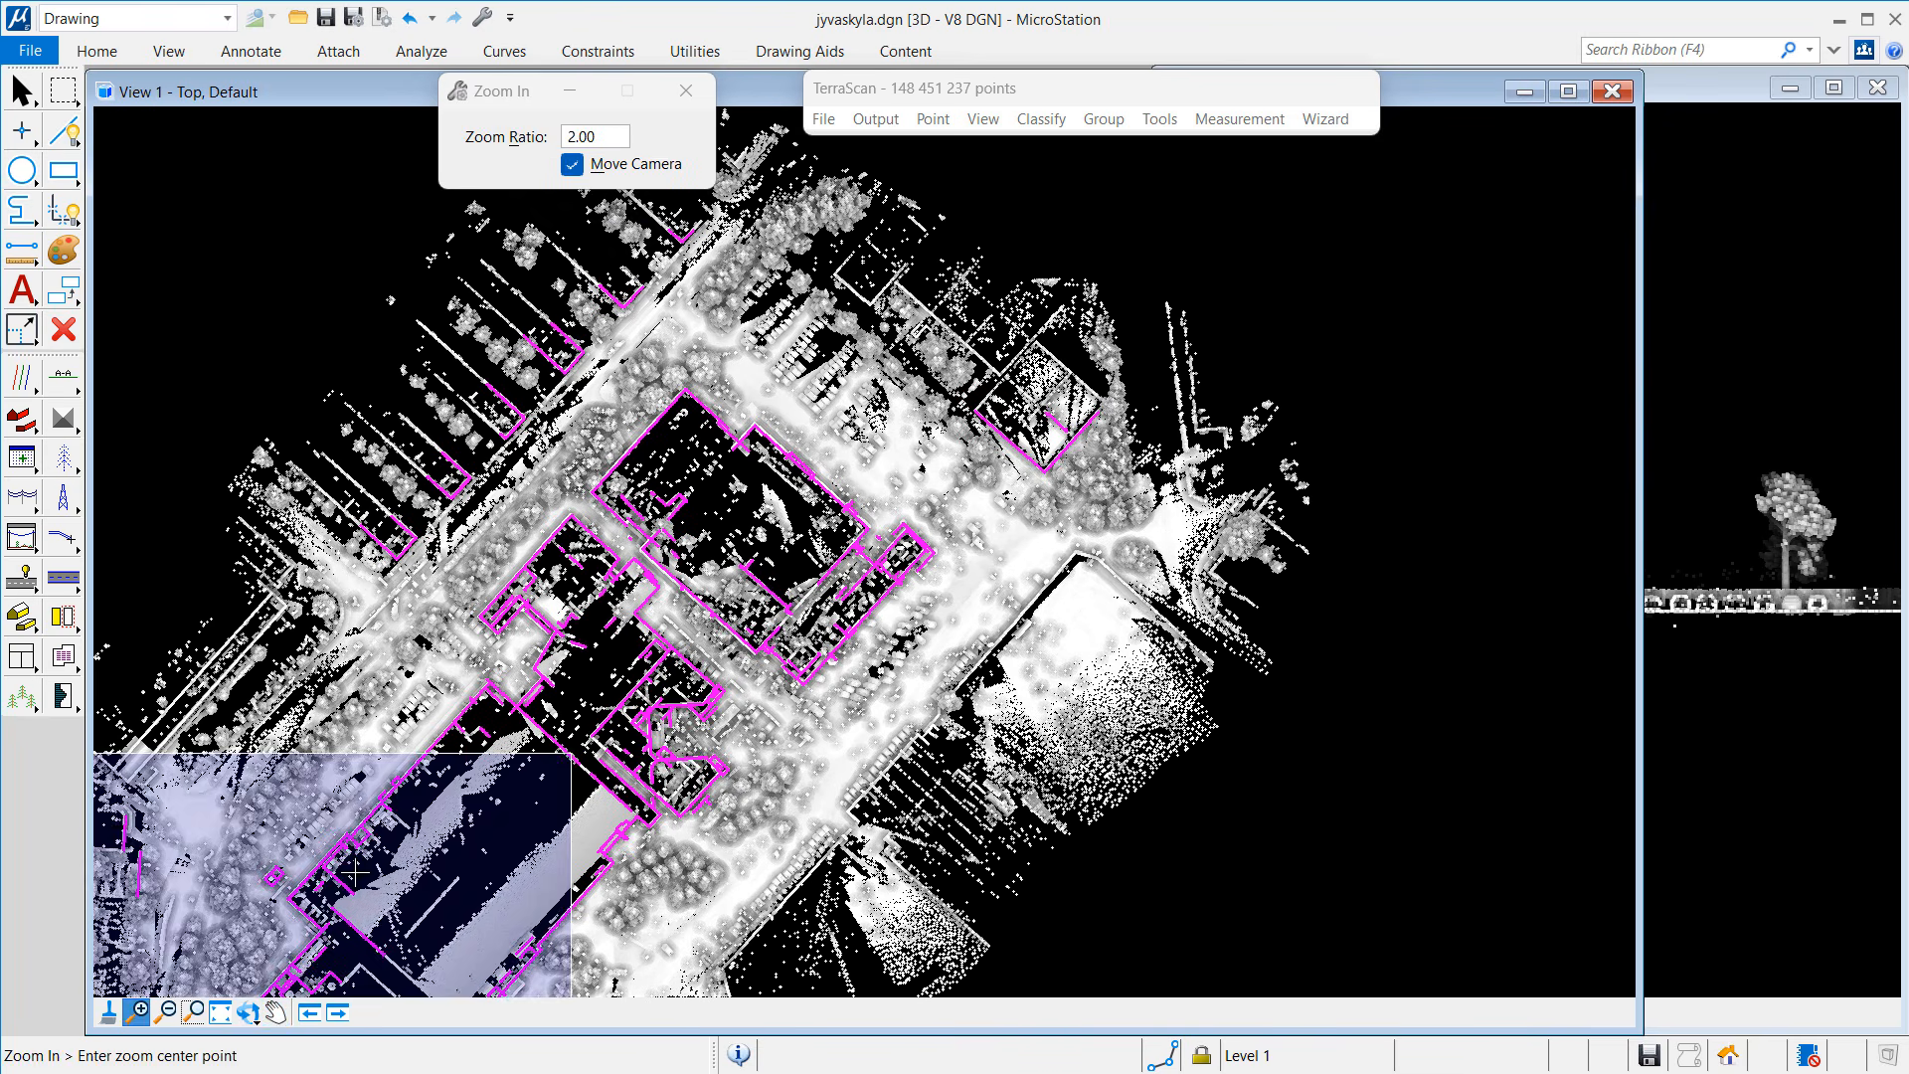
pyautogui.click(890, 437)
pyautogui.rightClick(895, 437)
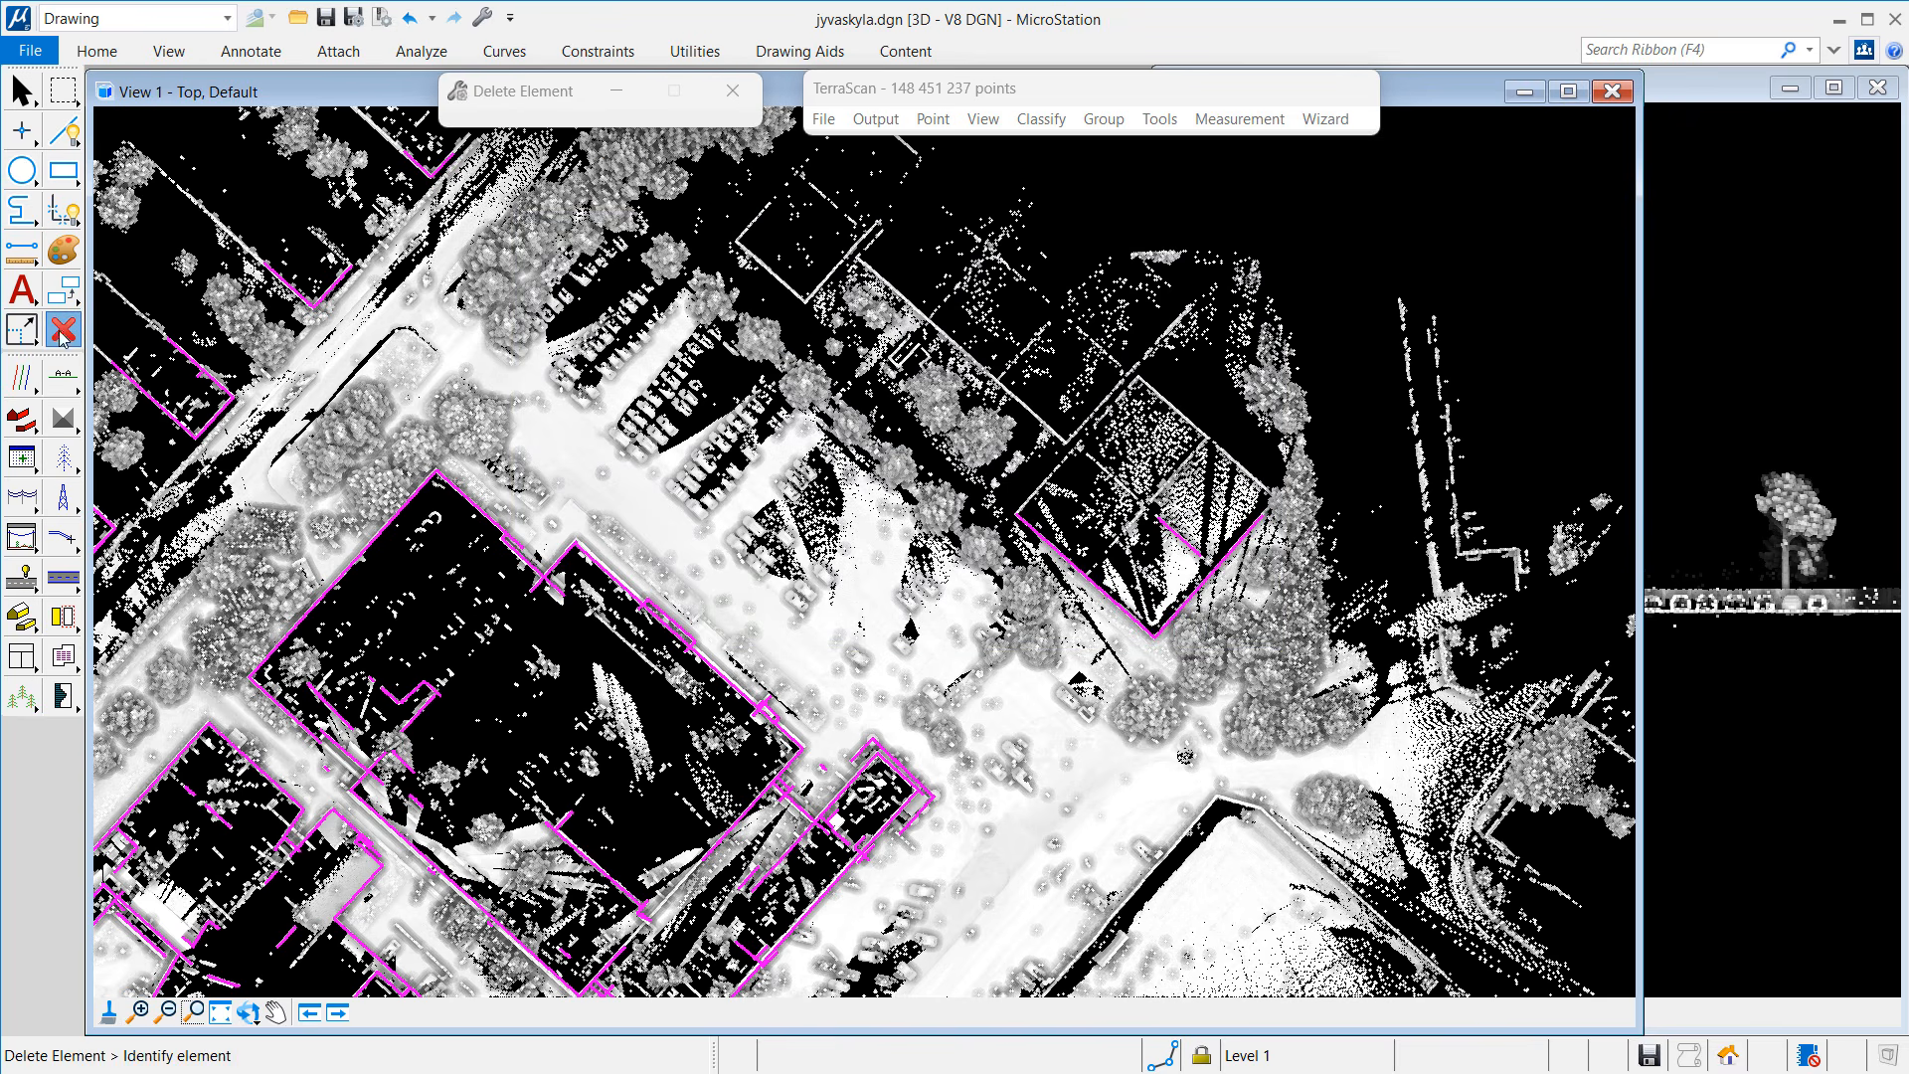
pyautogui.click(21, 328)
pyautogui.click(64, 328)
pyautogui.click(1069, 556)
pyautogui.click(1198, 585)
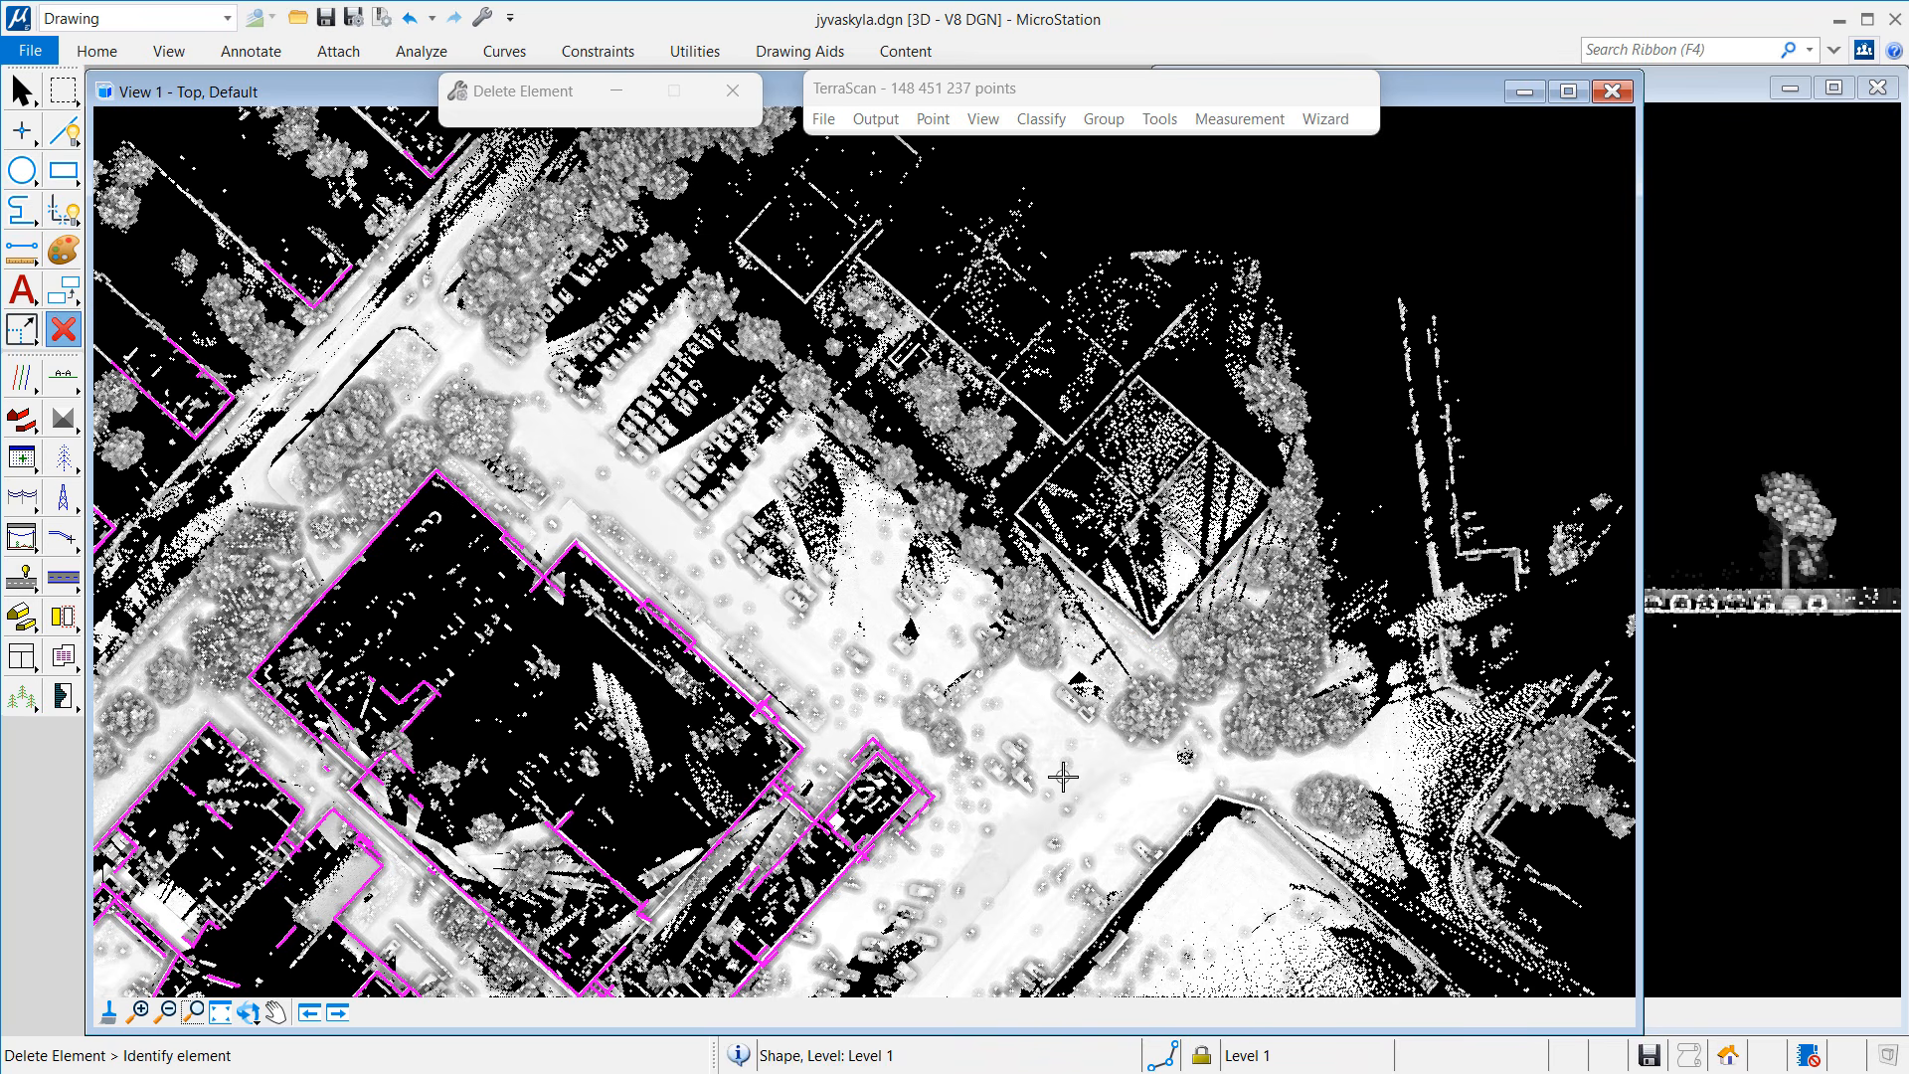
pyautogui.scroll(5, 413, 743)
pyautogui.scroll(1, 413, 744)
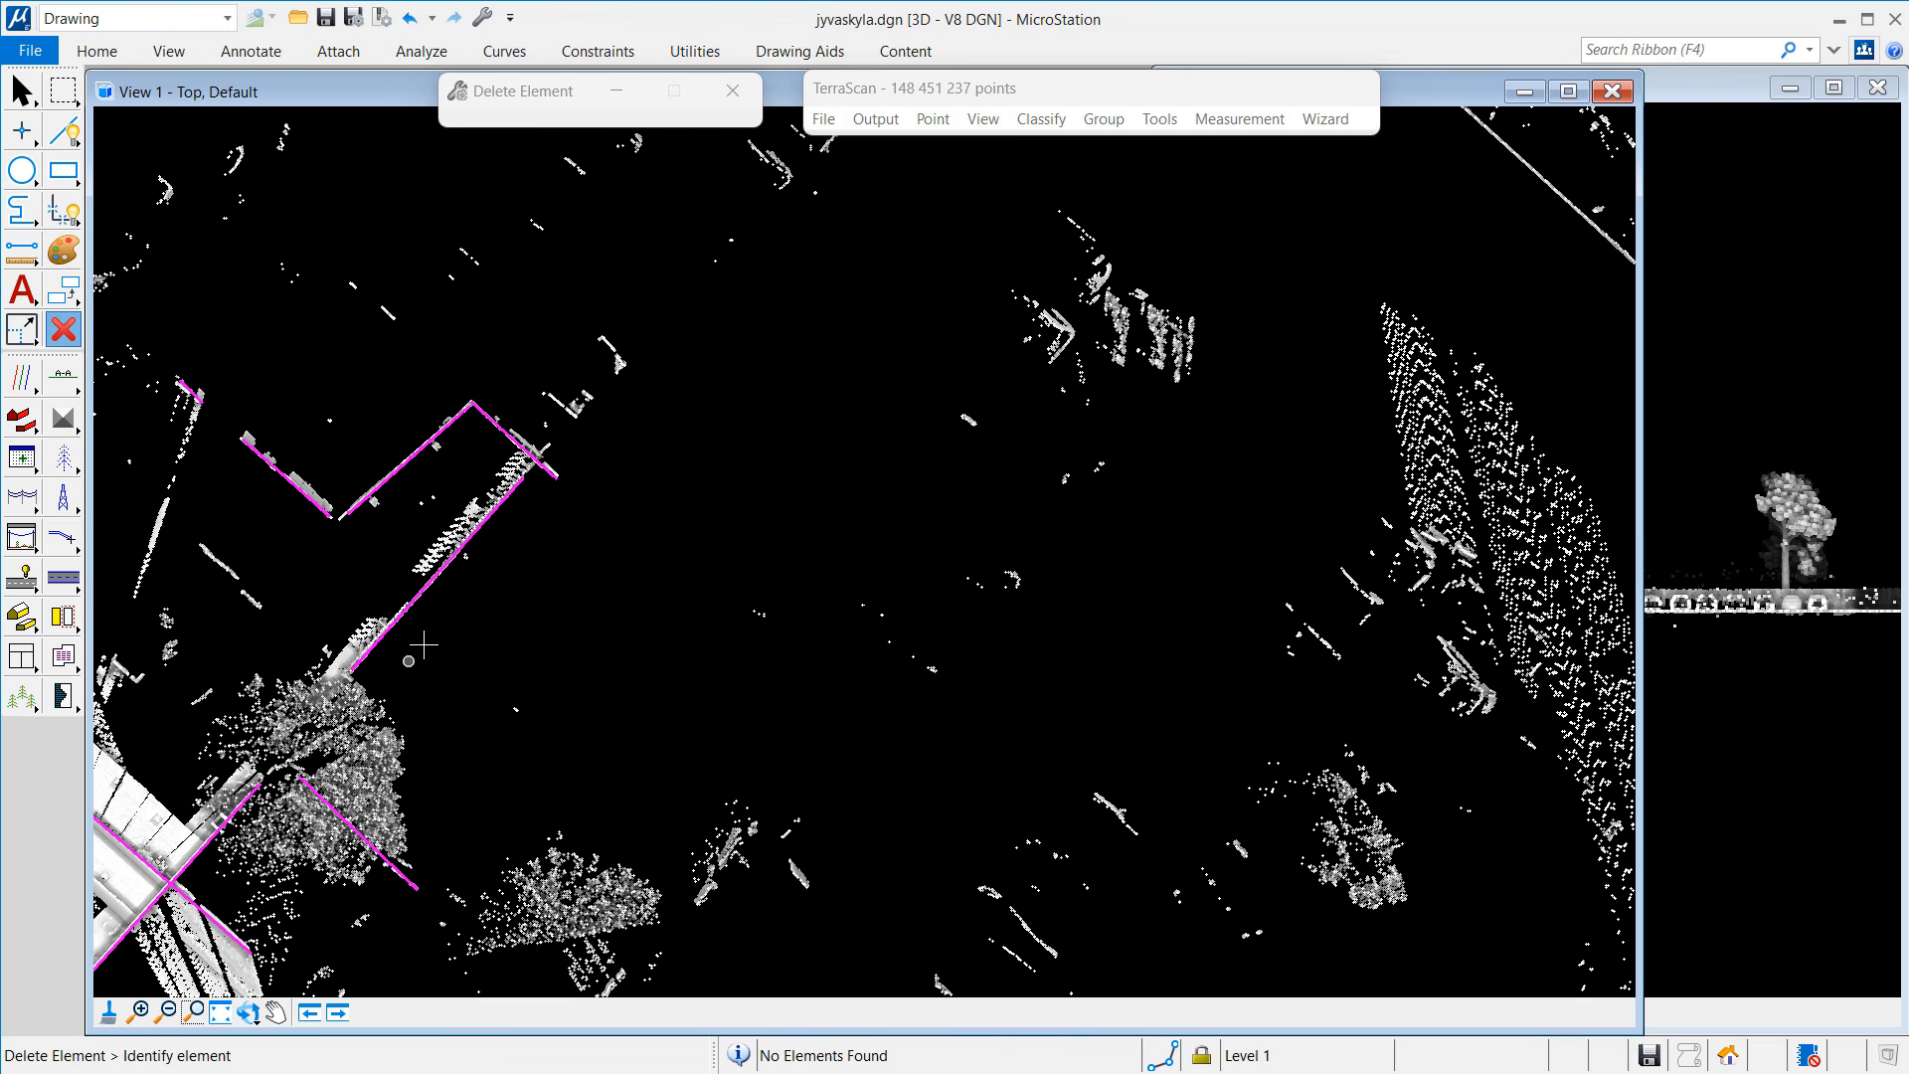
# Step: Cut a 0.577-deep vertical section across the L-shaped polygon's wall into the right-hand view
pyautogui.click(63, 378)
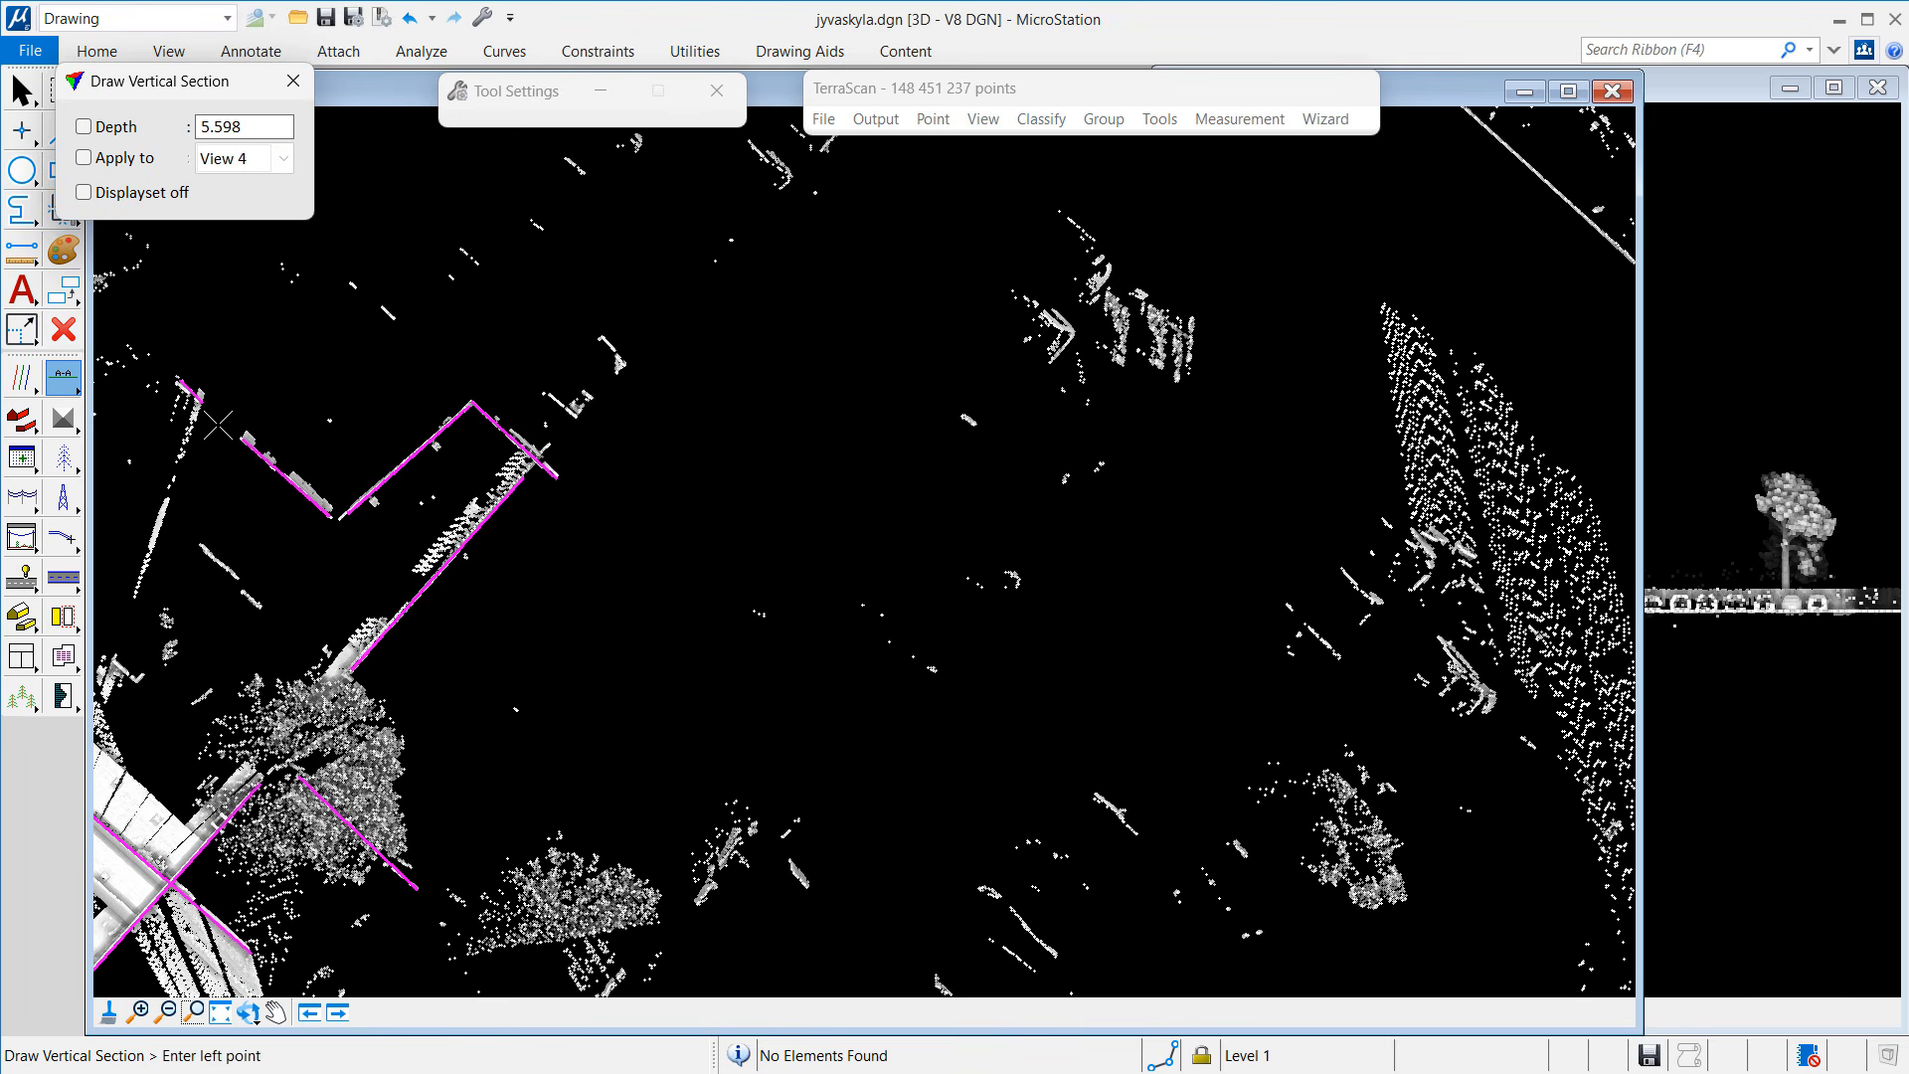
pyautogui.click(217, 425)
pyautogui.click(341, 532)
pyautogui.click(349, 522)
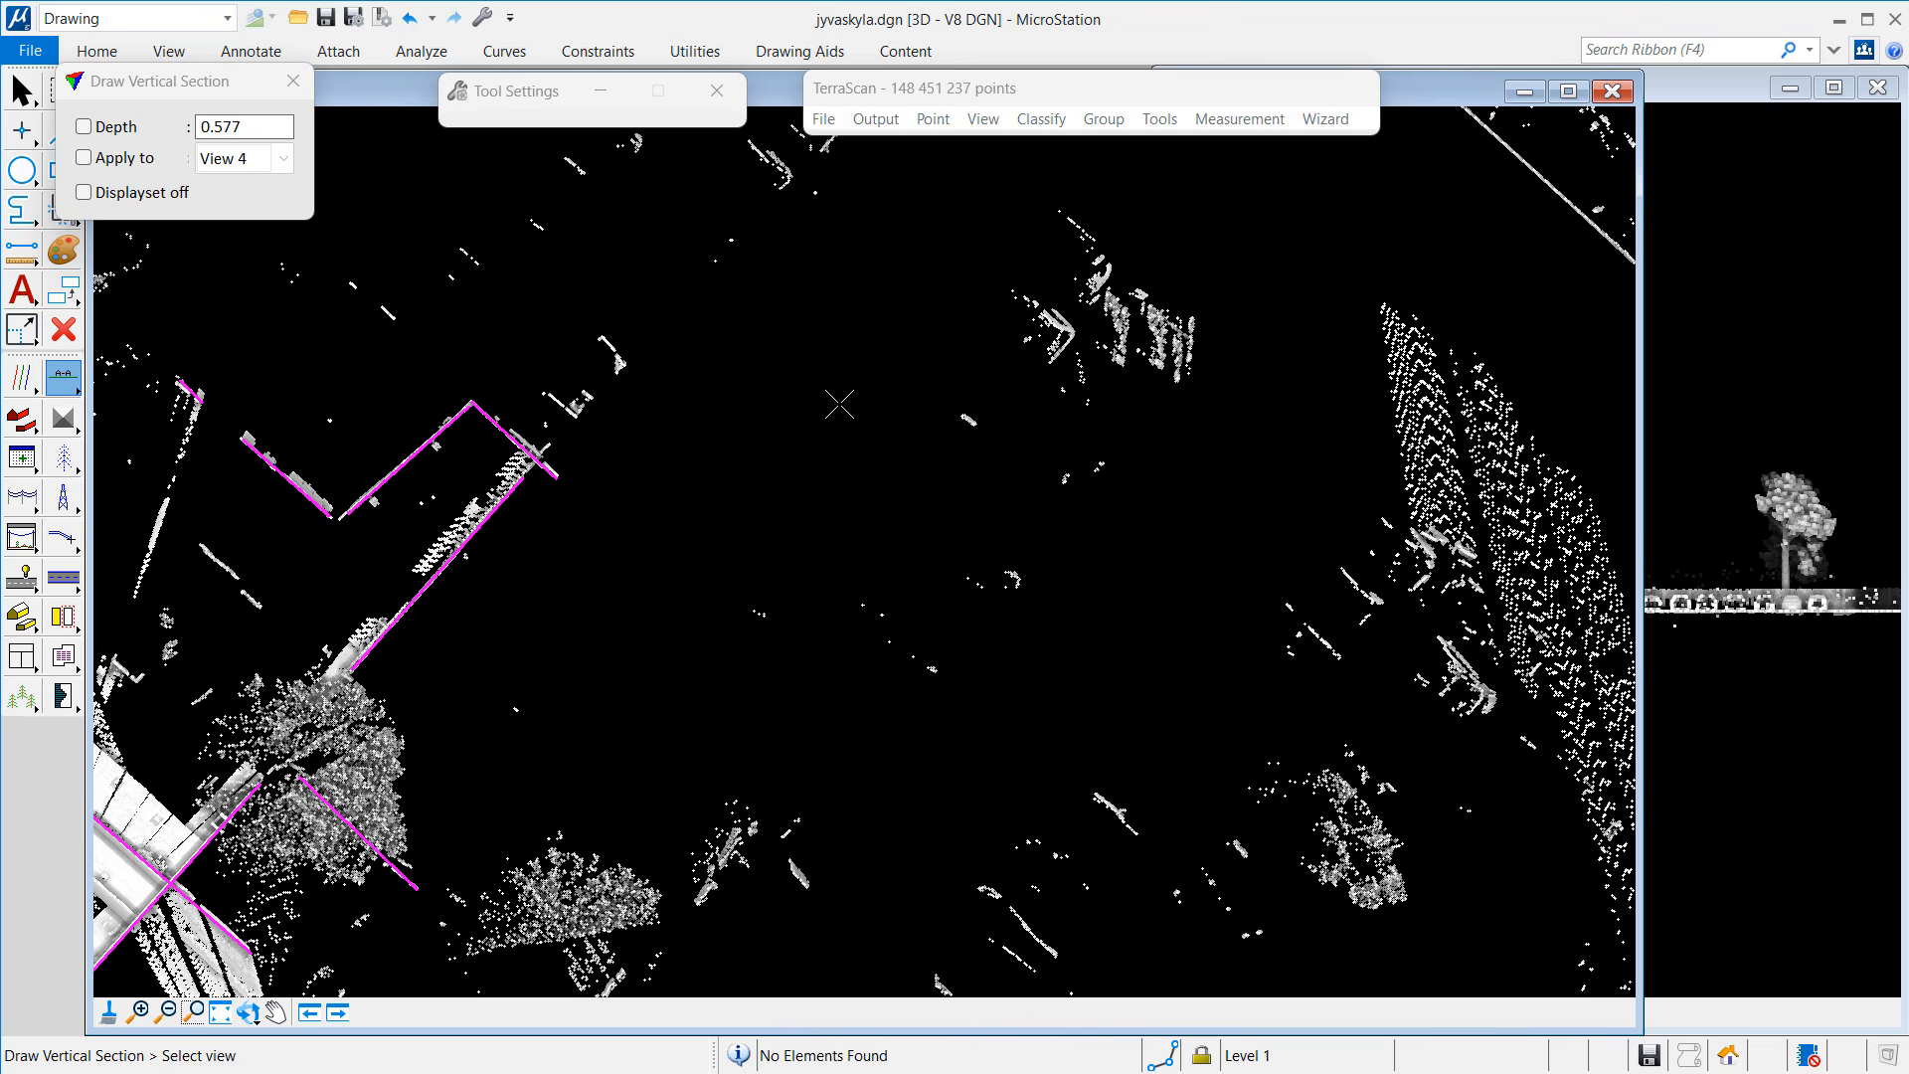
pyautogui.click(1670, 192)
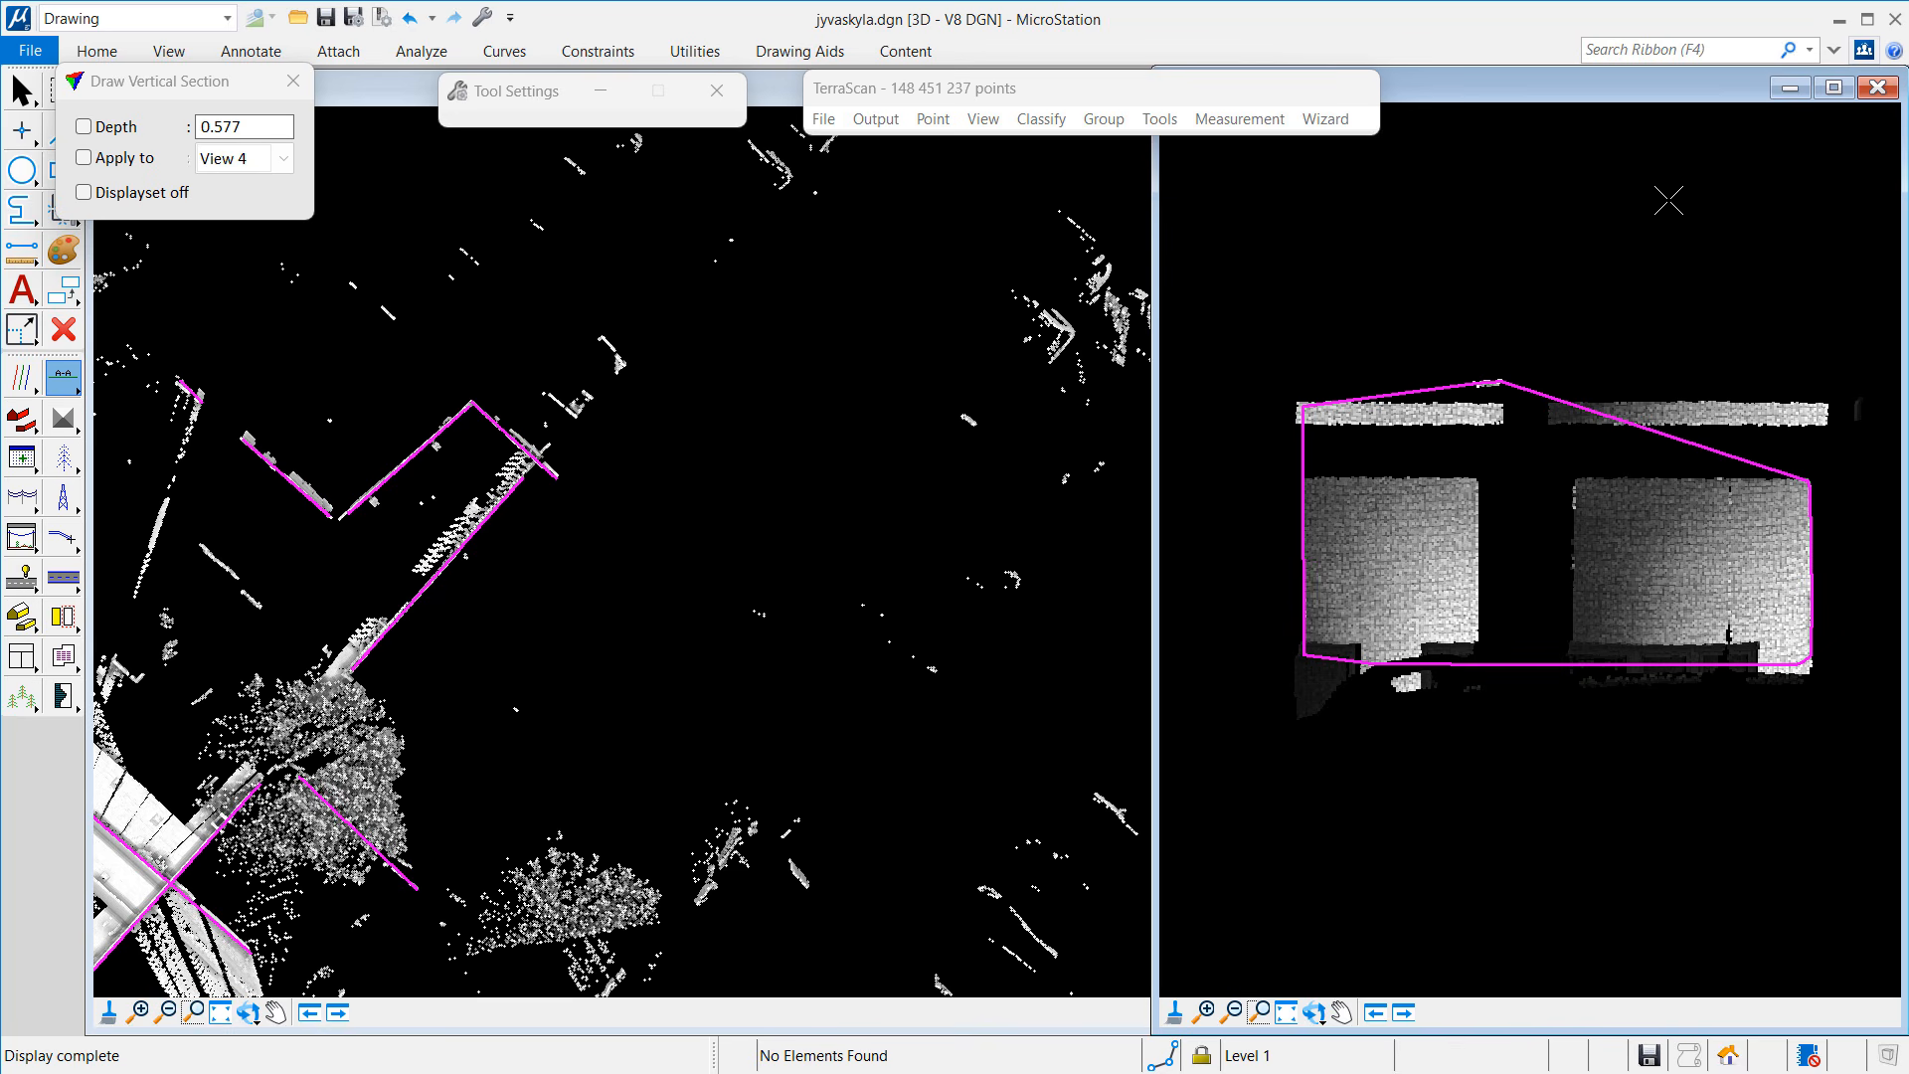
# Step: Delete the L-shaped polygon's segments, the long diagonal line and the lower line through the trees
pyautogui.click(64, 330)
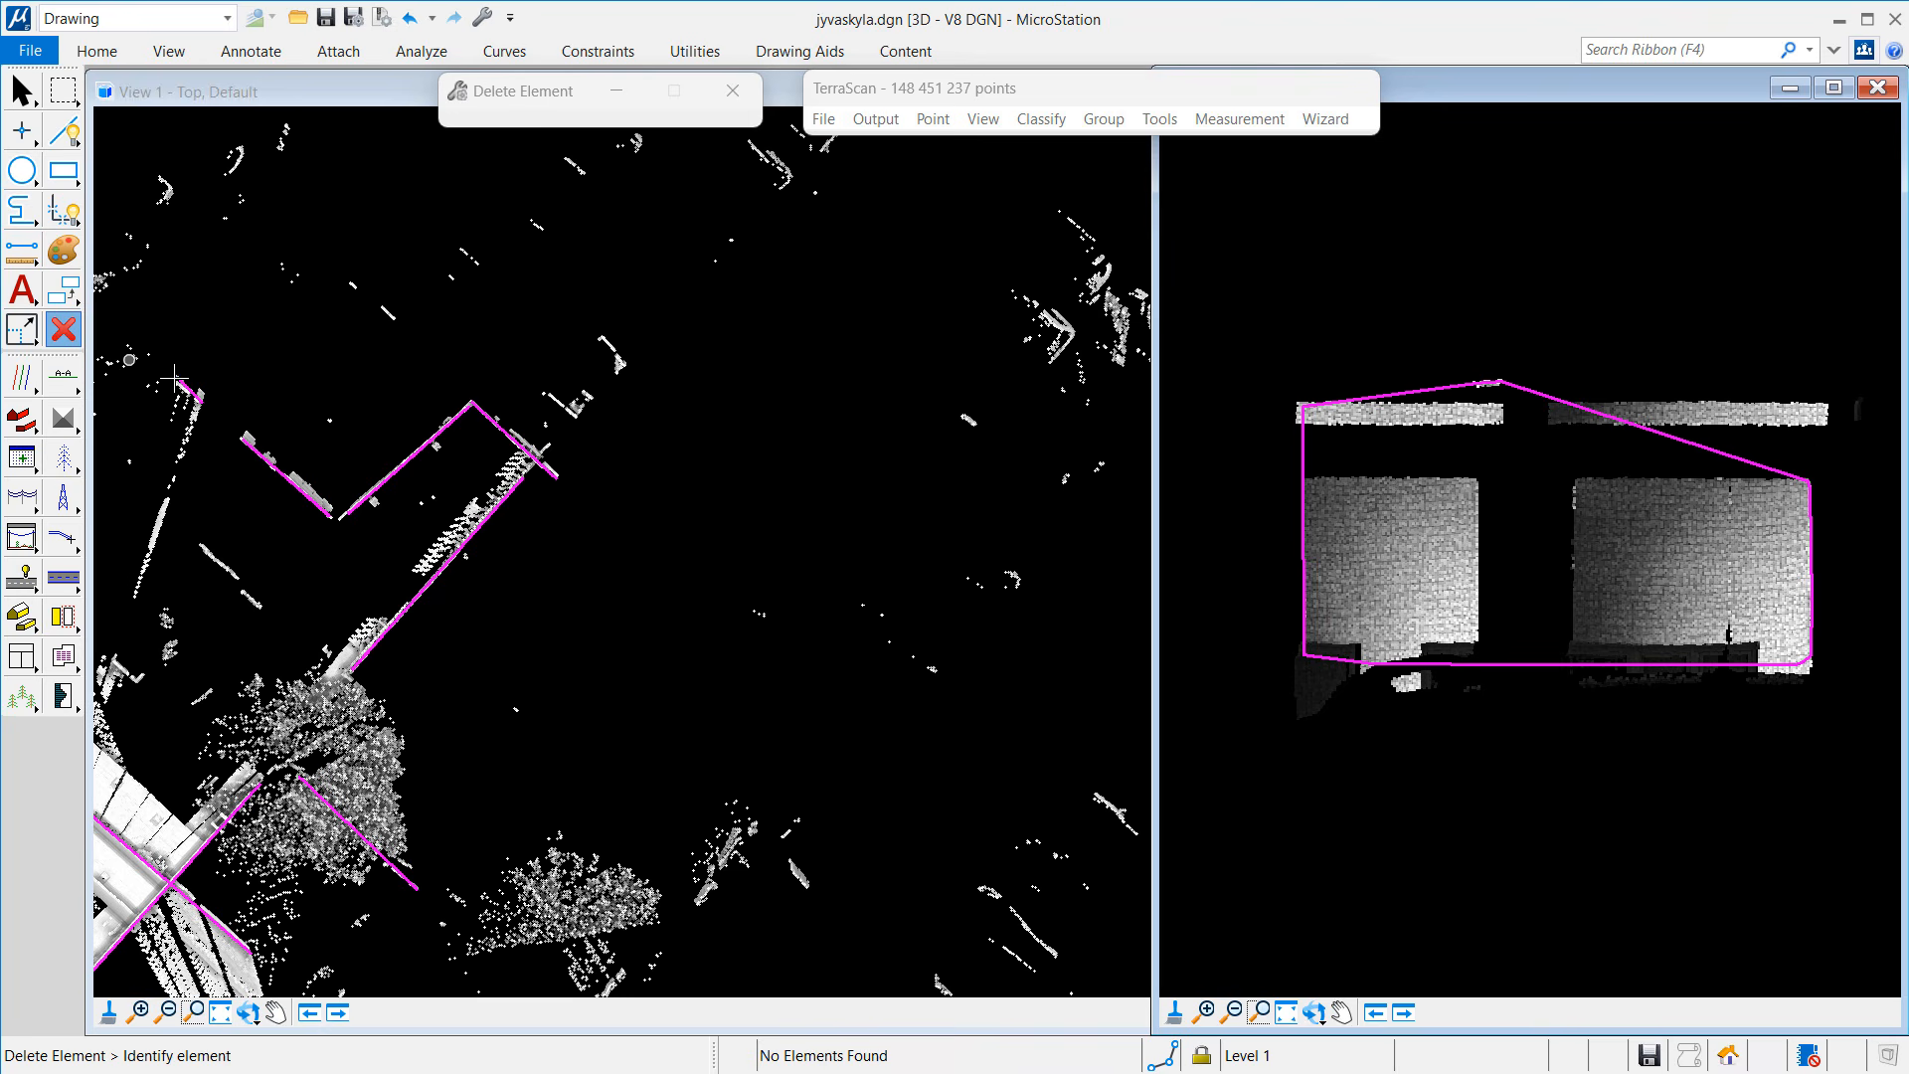
pyautogui.click(280, 456)
pyautogui.click(397, 468)
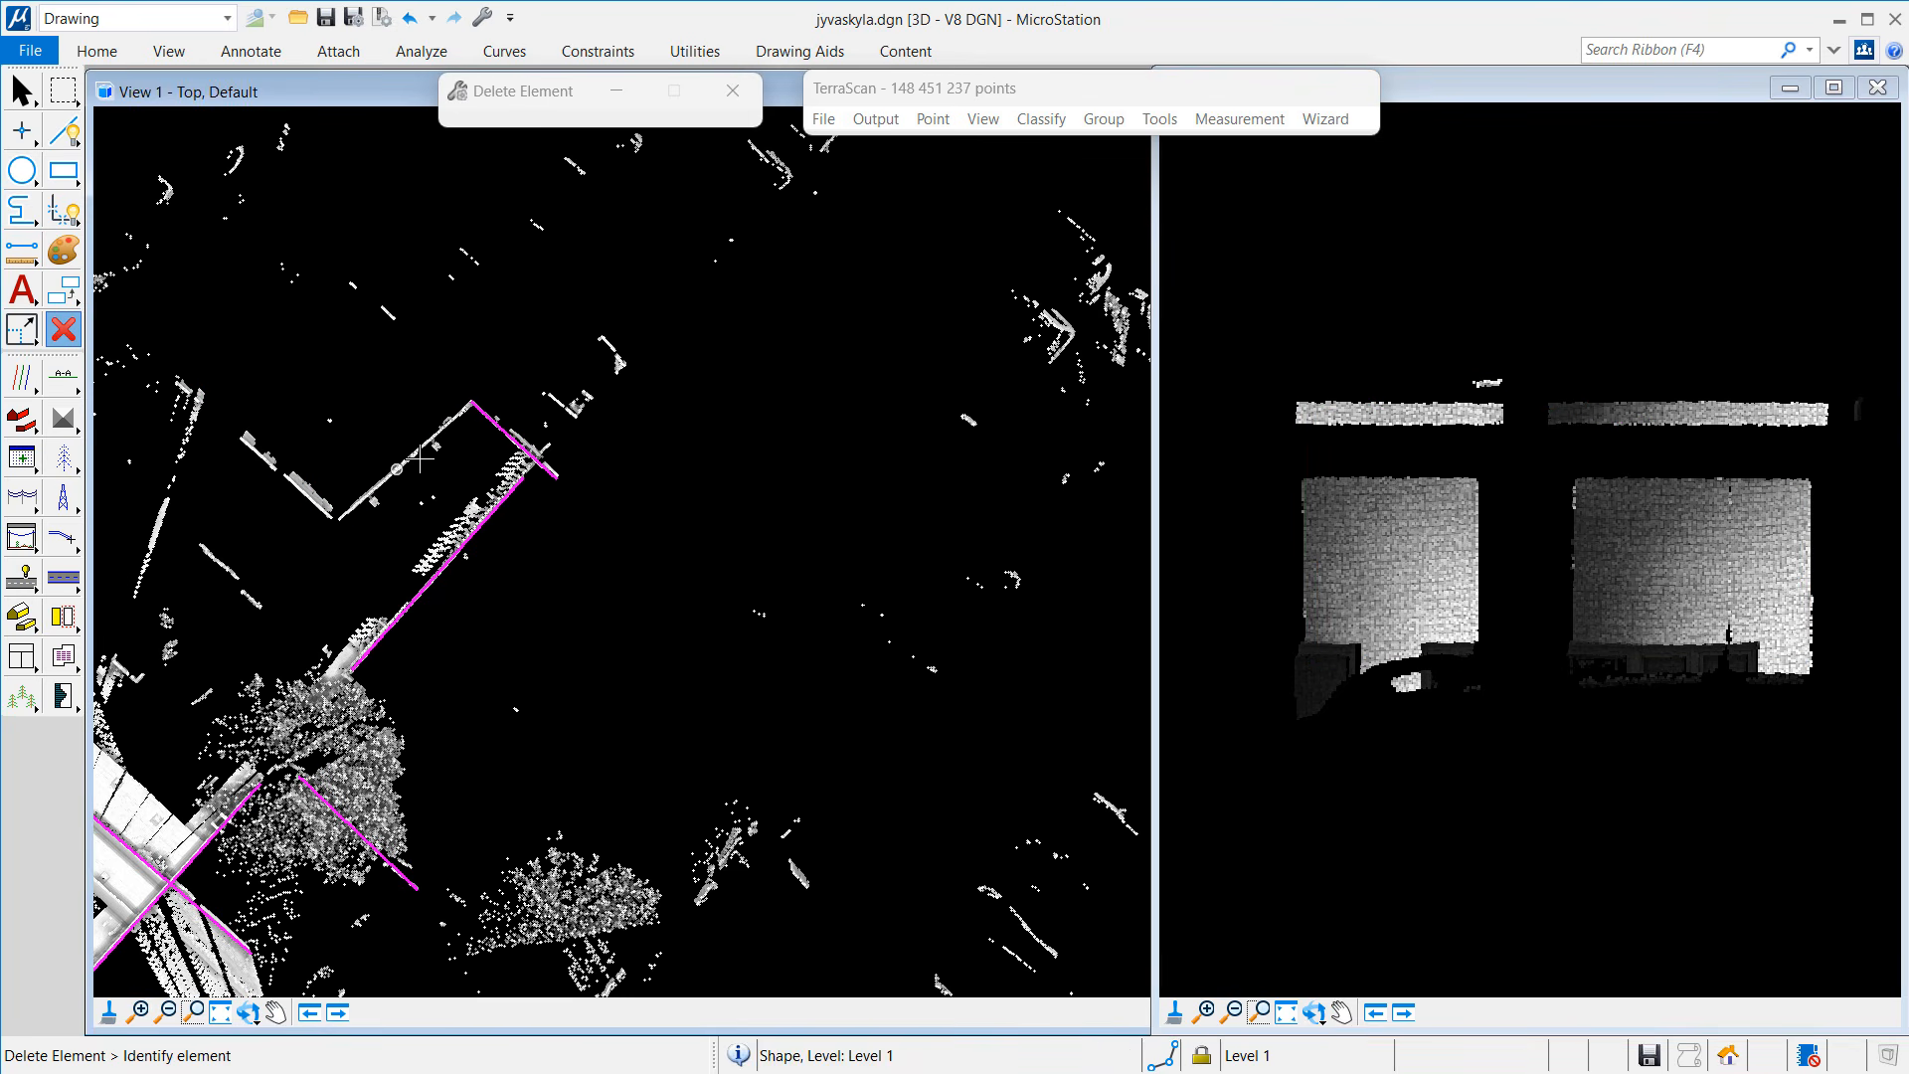
pyautogui.click(503, 483)
pyautogui.click(500, 497)
pyautogui.click(512, 453)
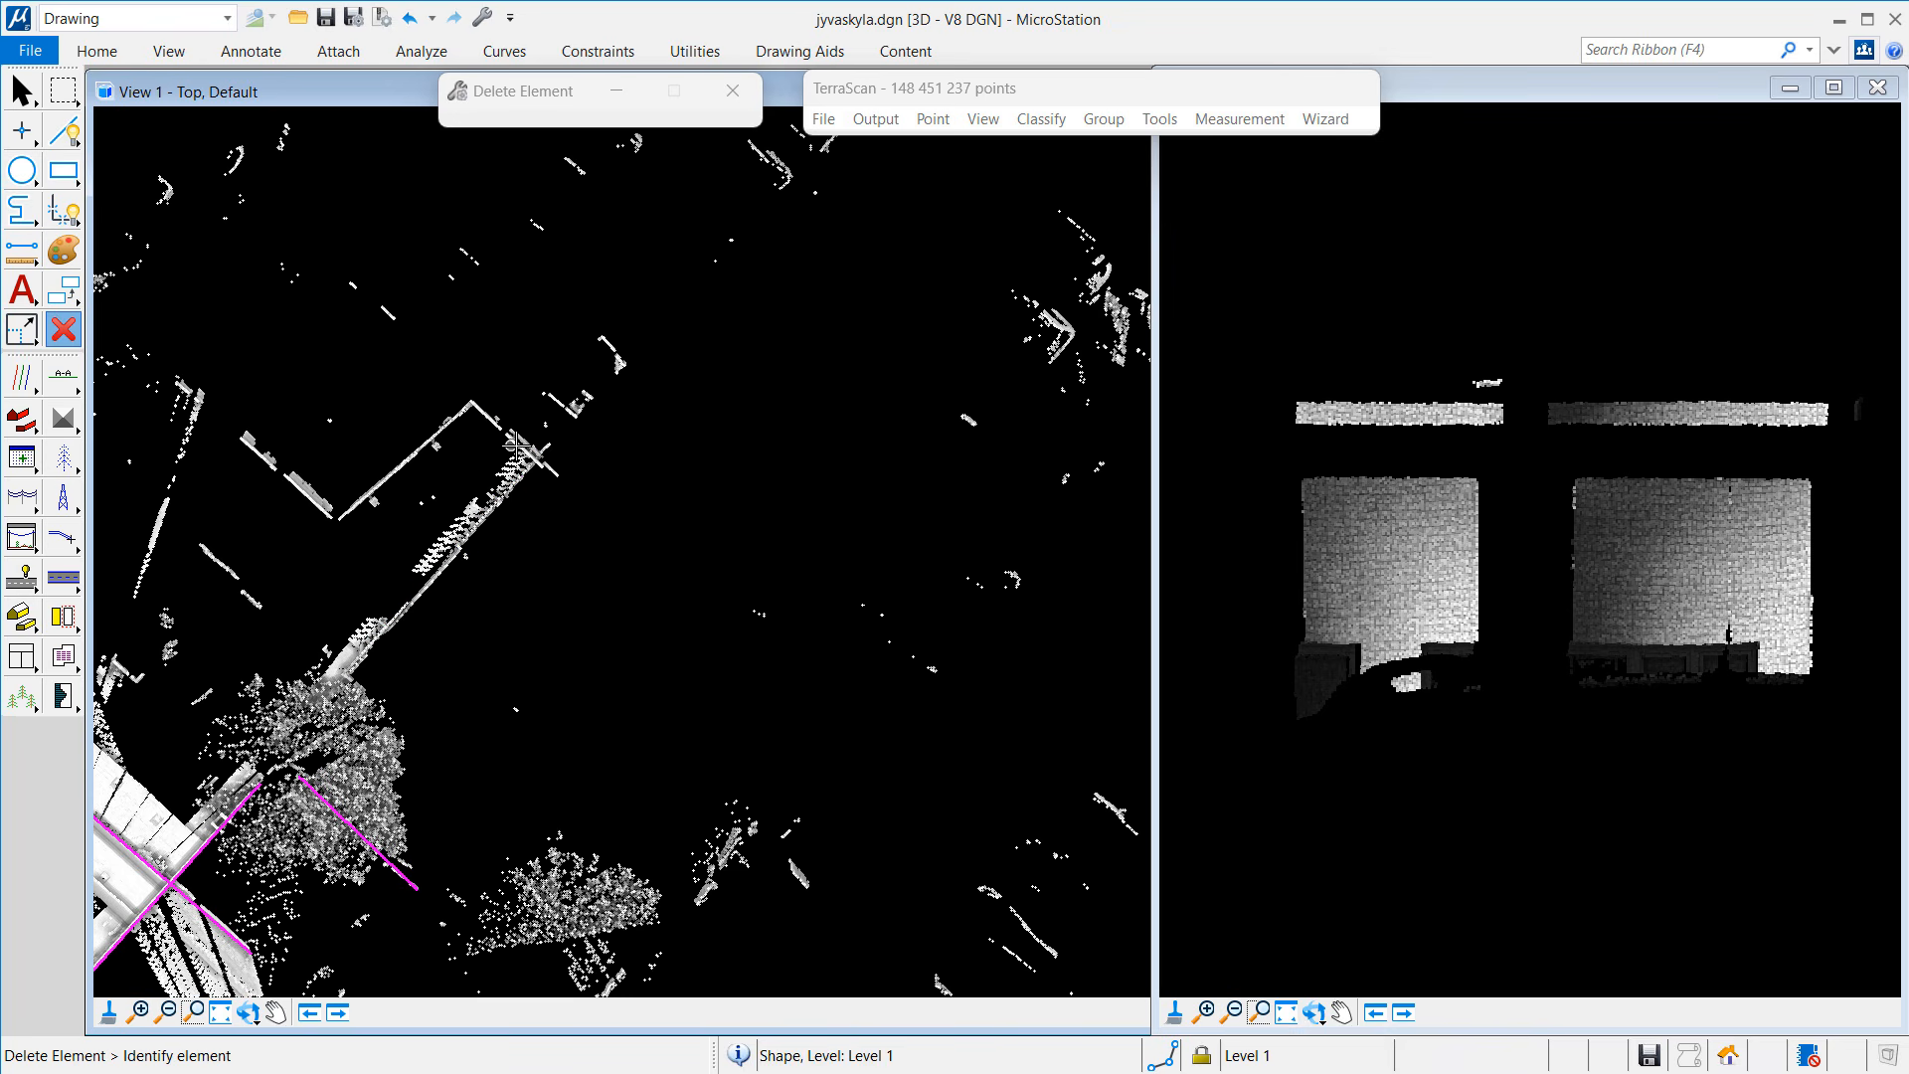
pyautogui.click(364, 833)
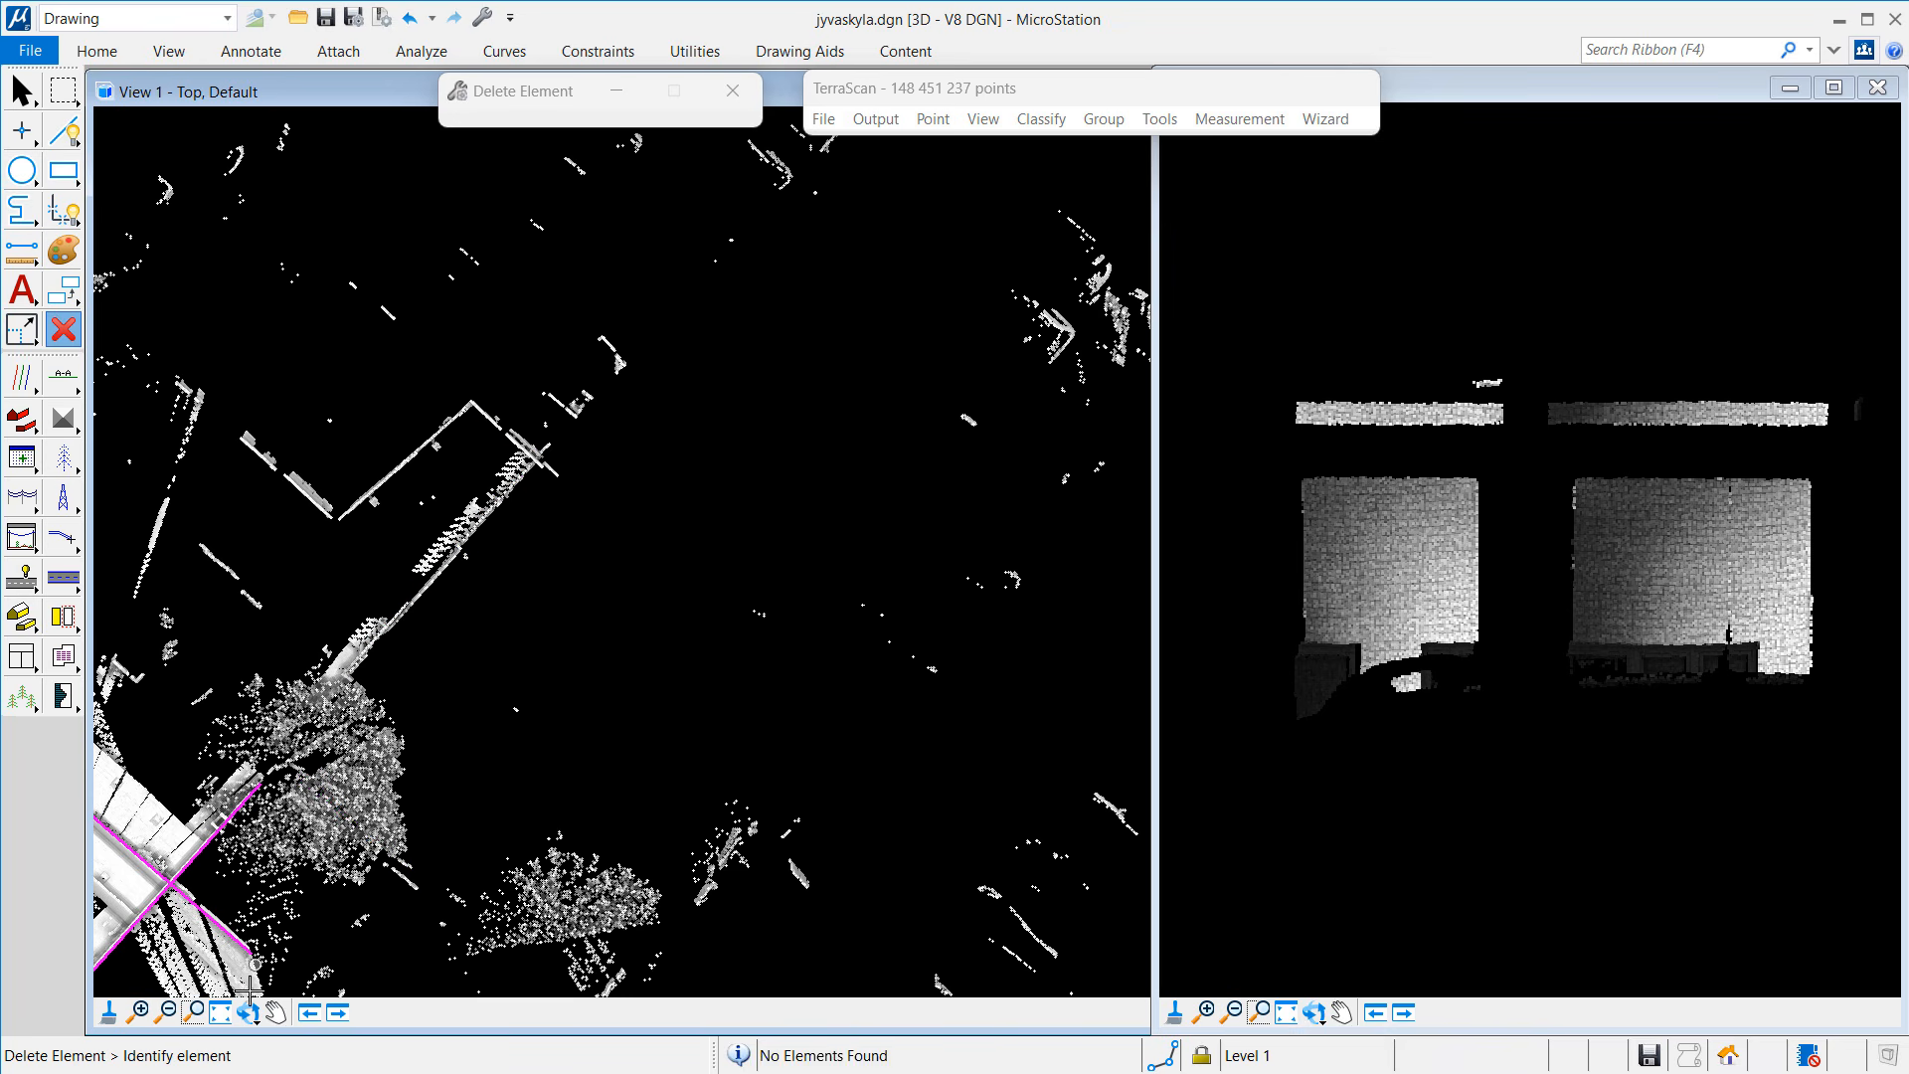
# Step: Zoom to the south-west area and delete the small stray magenta segments there
pyautogui.click(166, 1013)
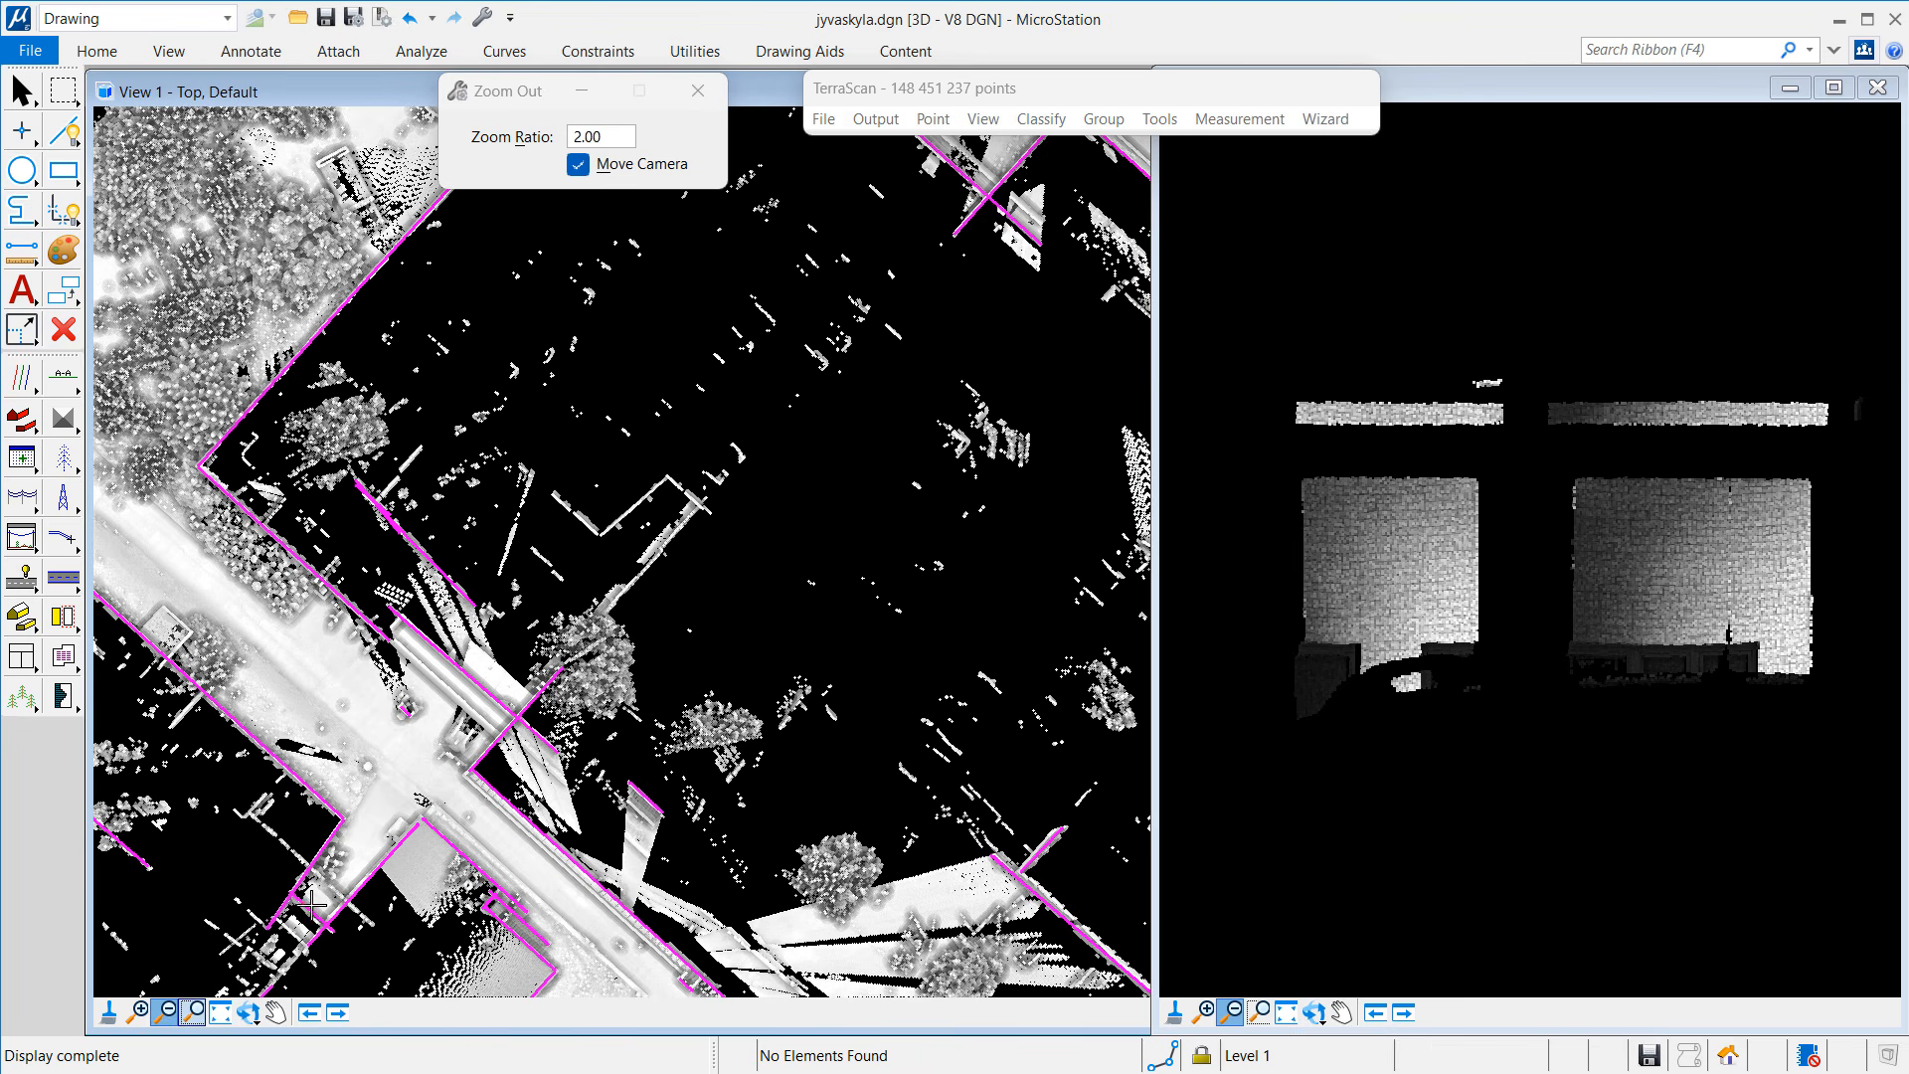
pyautogui.click(64, 329)
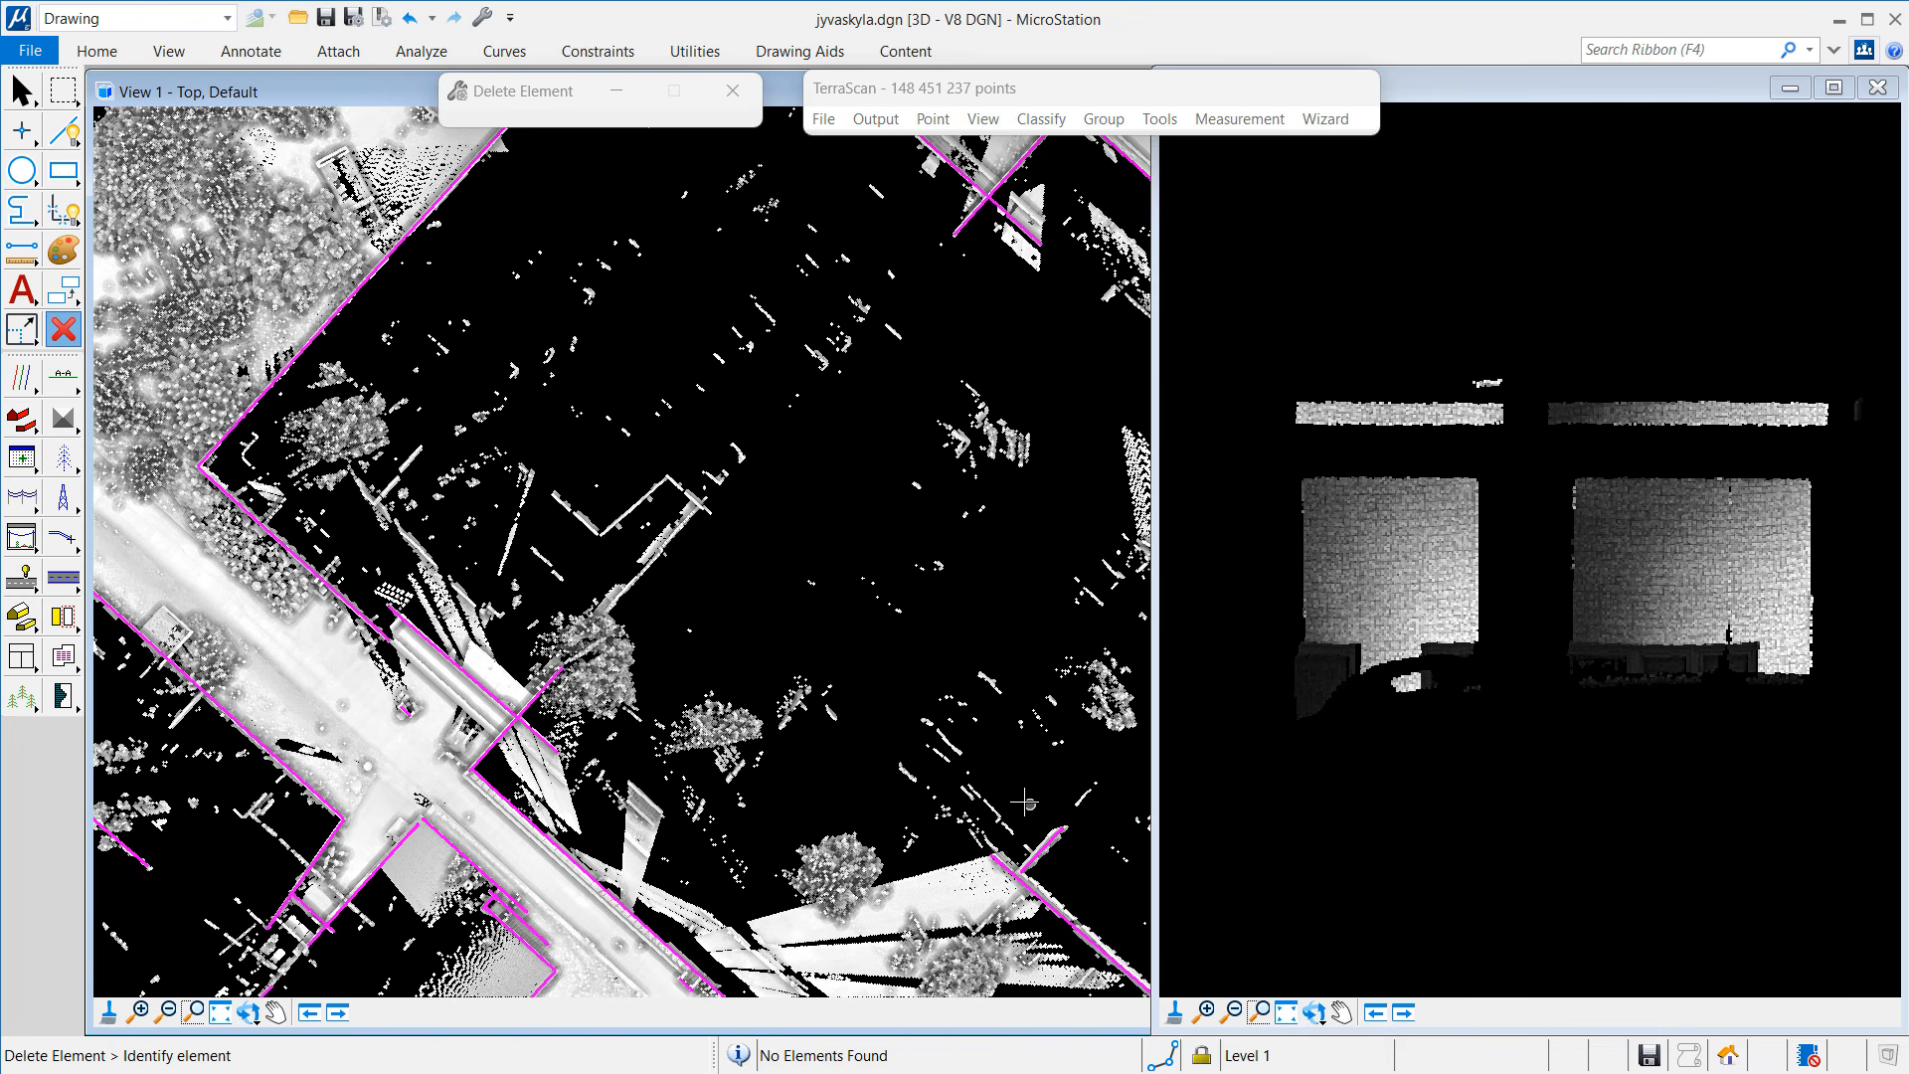
pyautogui.click(167, 1011)
pyautogui.click(853, 764)
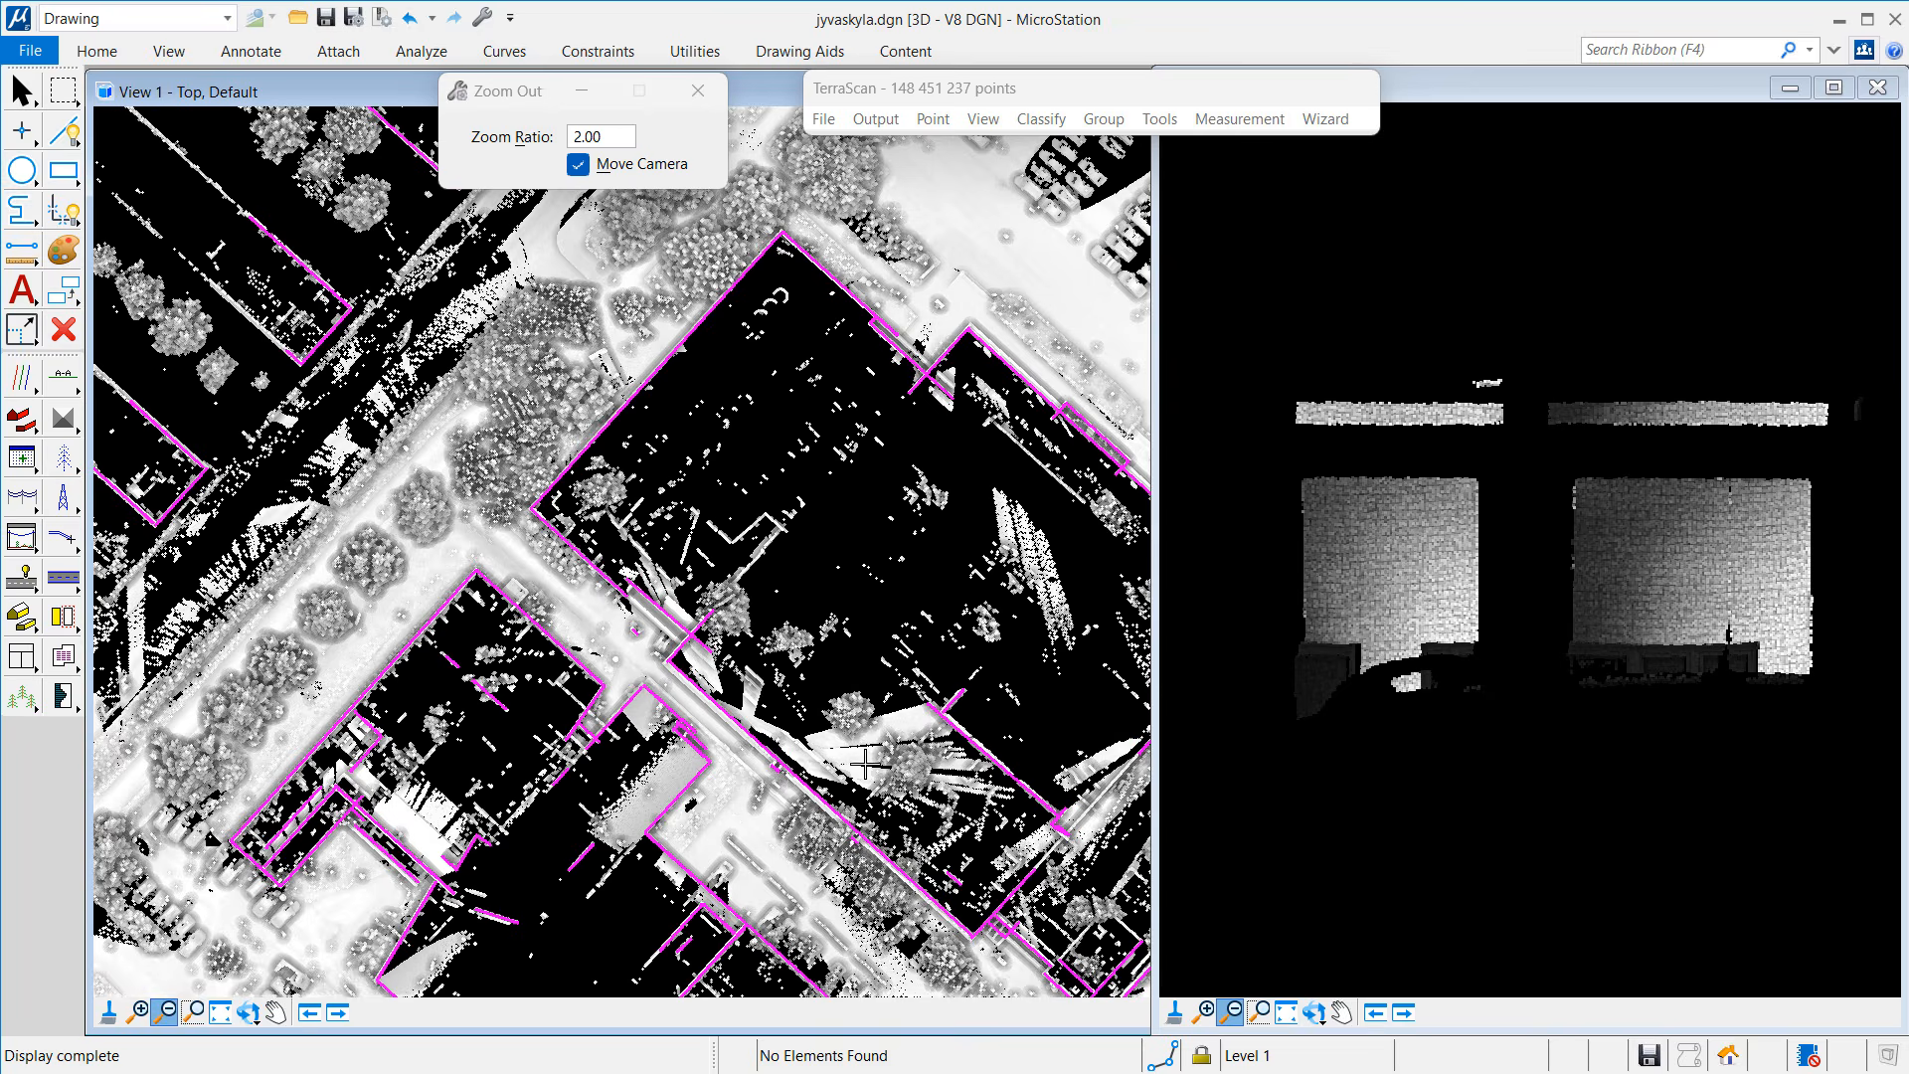
pyautogui.click(866, 763)
pyautogui.click(136, 1011)
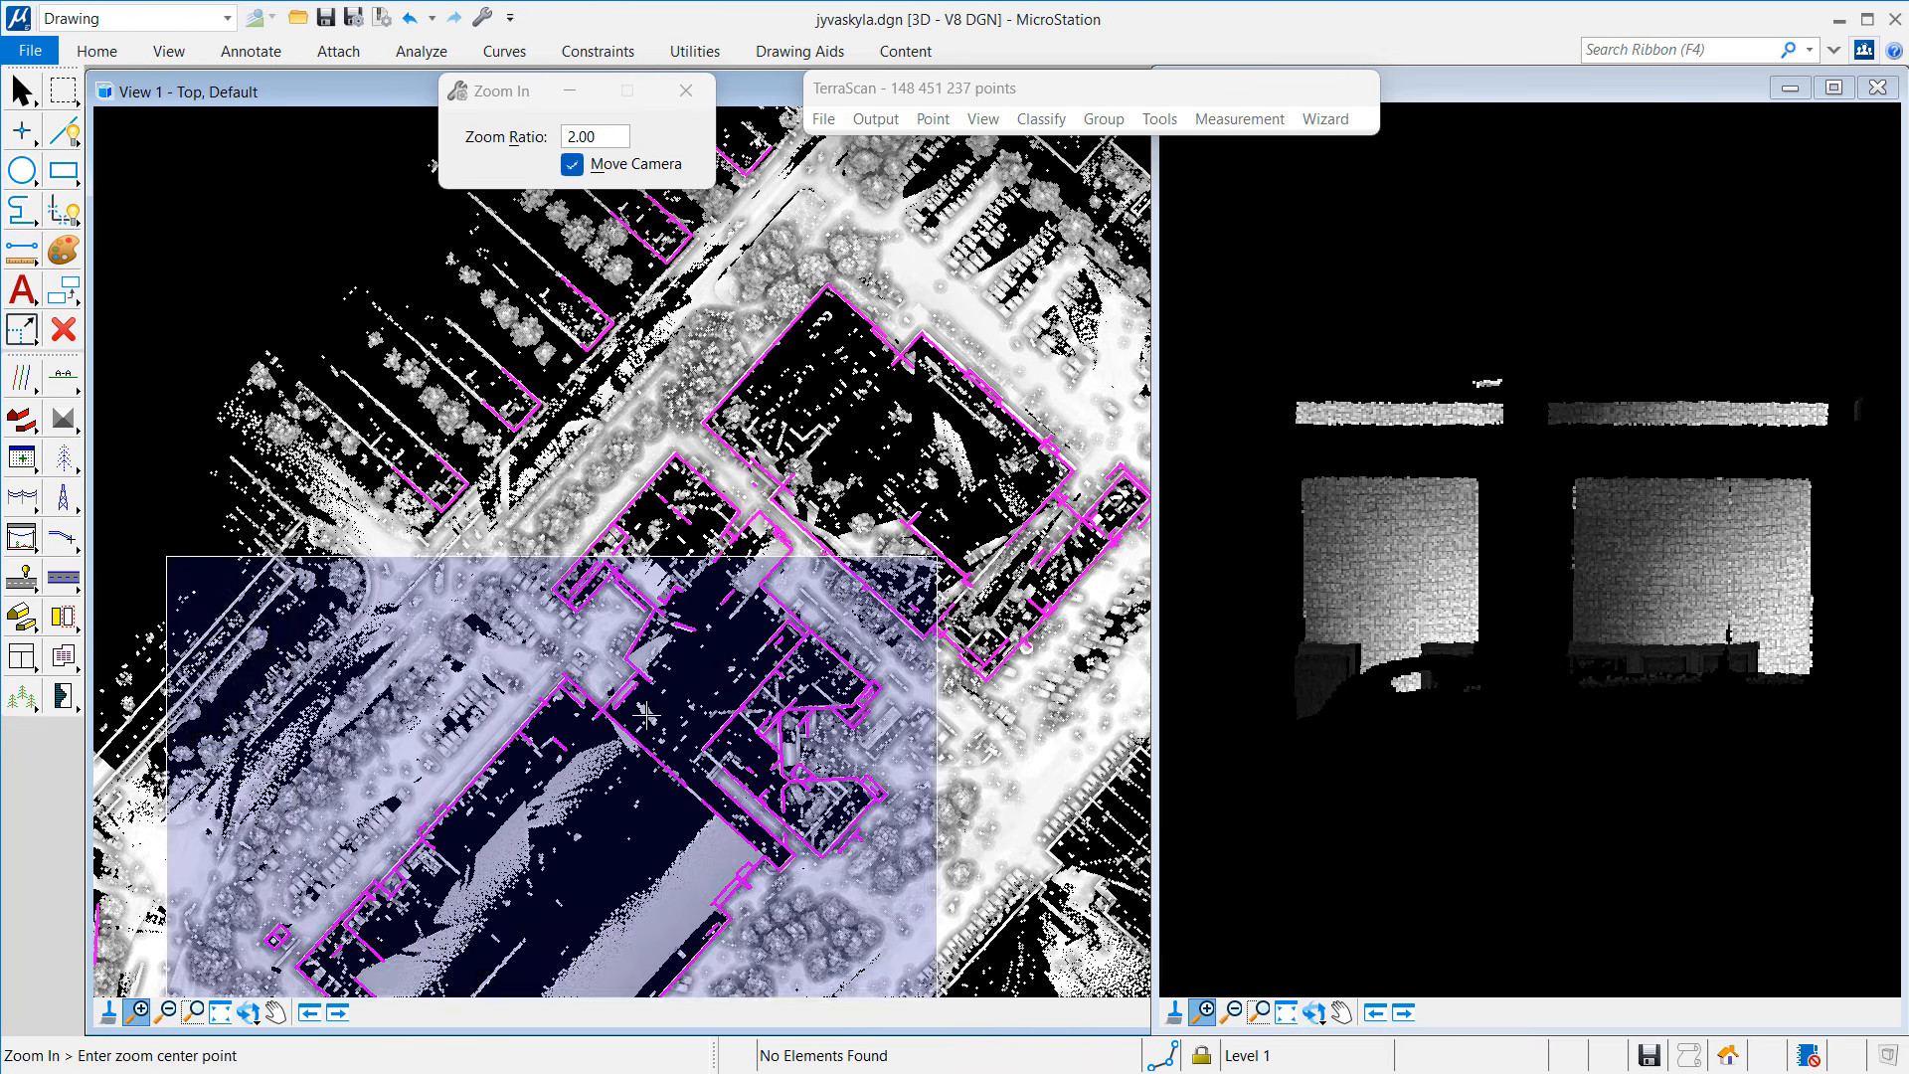
pyautogui.click(811, 512)
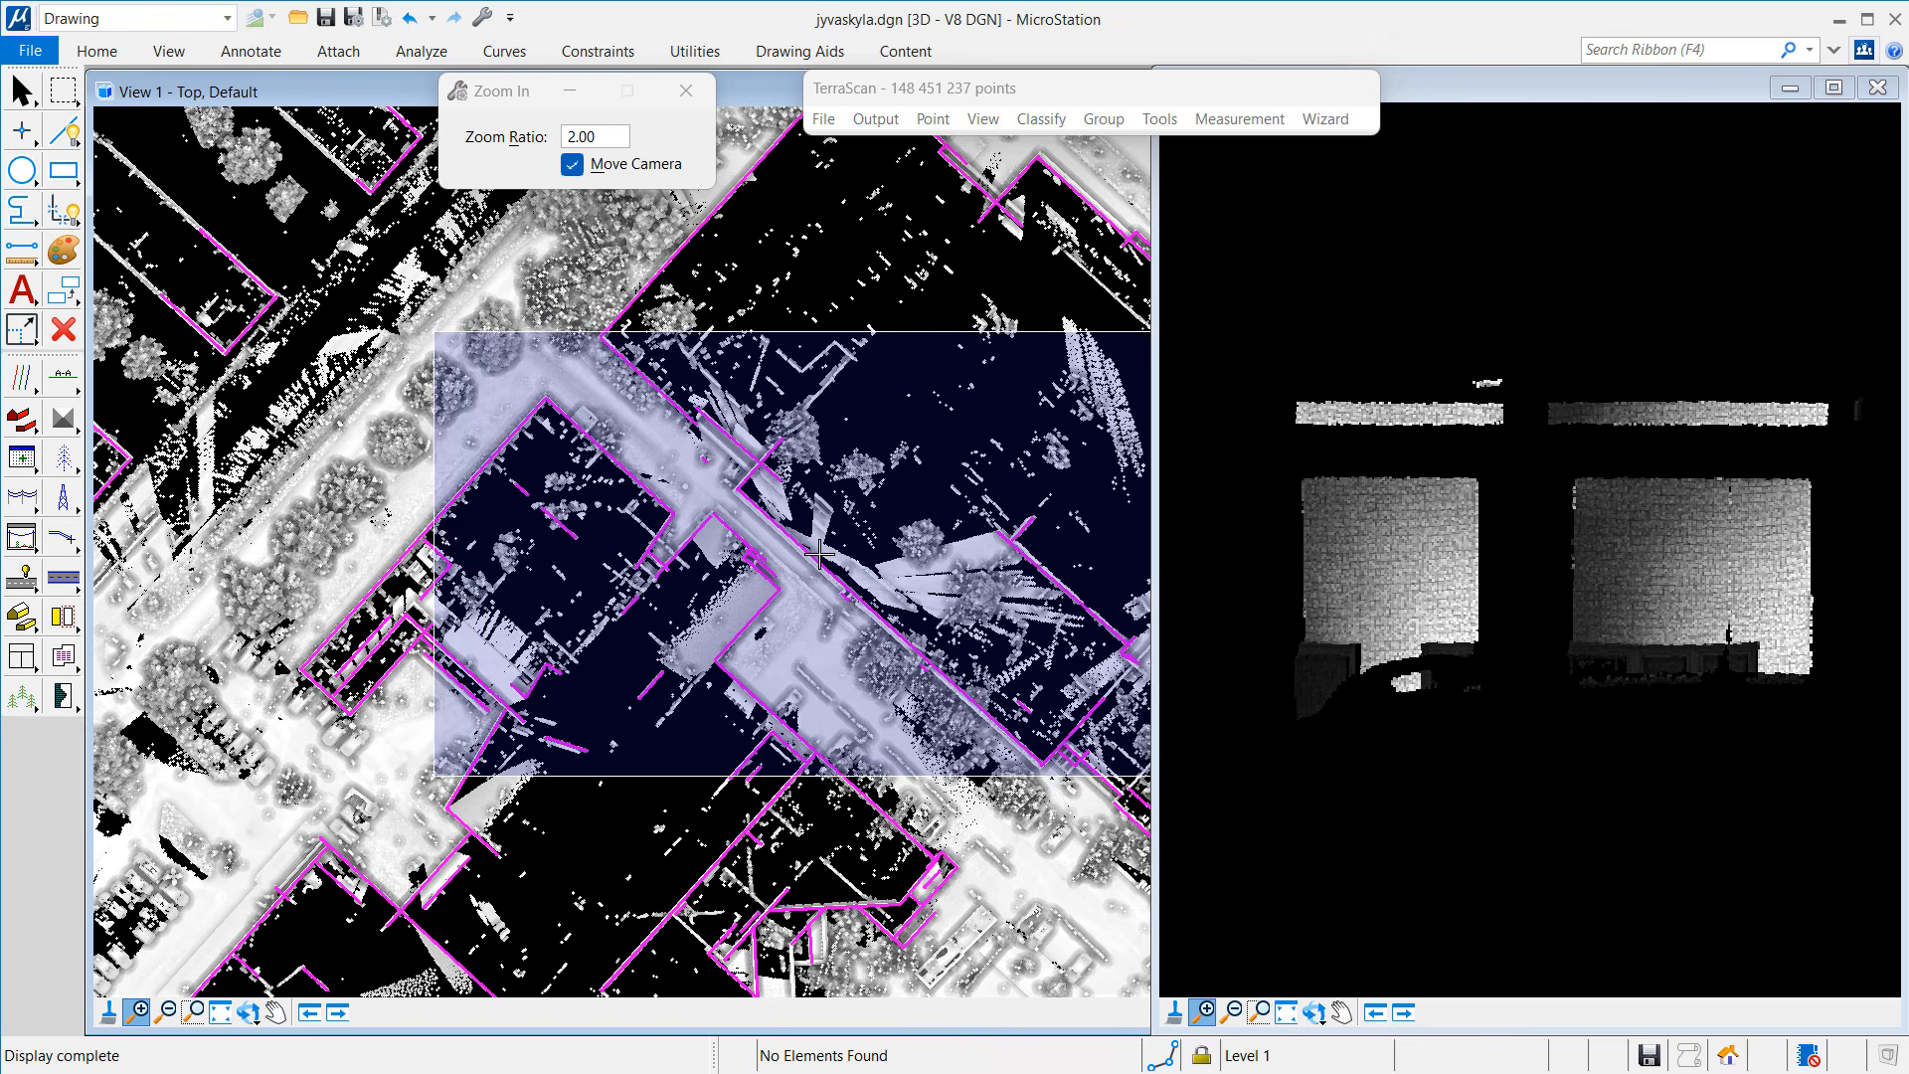
pyautogui.click(887, 550)
pyautogui.press('Delete')
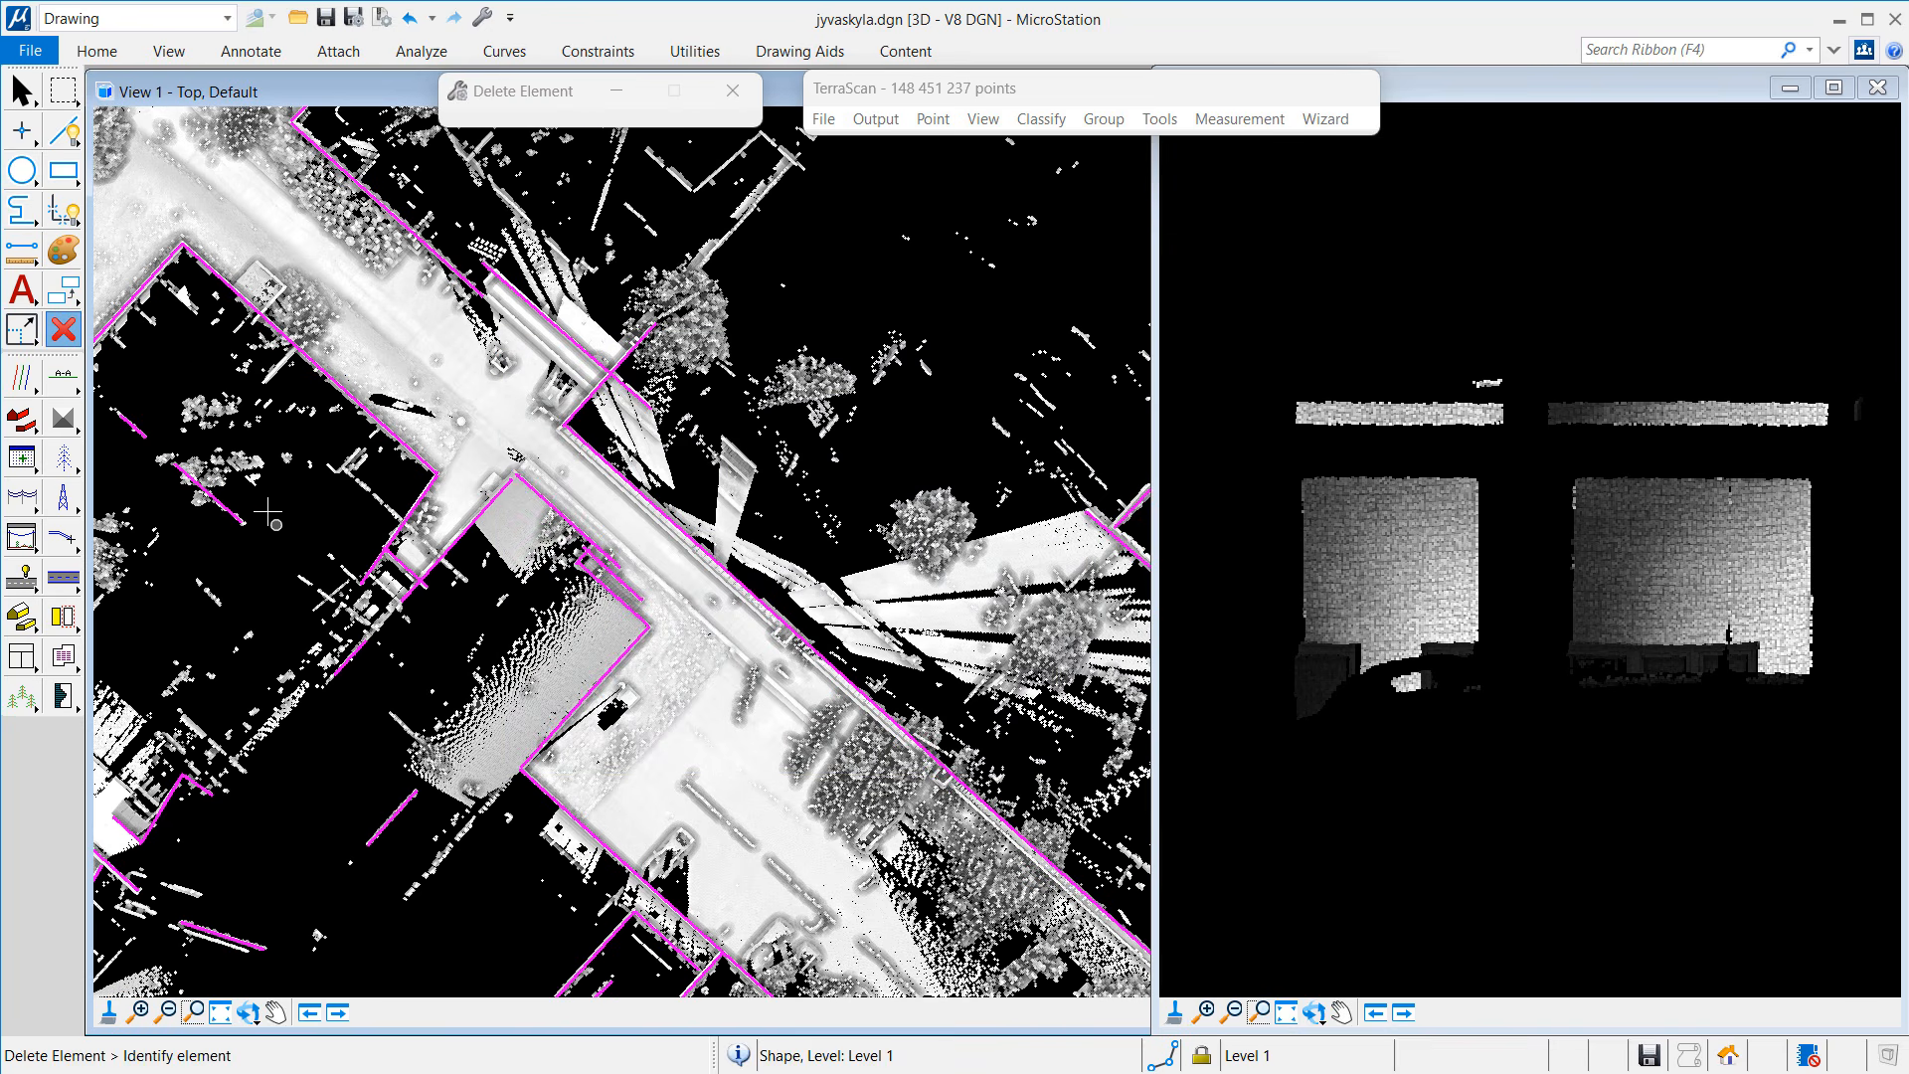
pyautogui.click(237, 507)
pyautogui.click(132, 424)
# Step: Delete the stray pieces near the bottom and the short polygon segment on the left
pyautogui.click(224, 935)
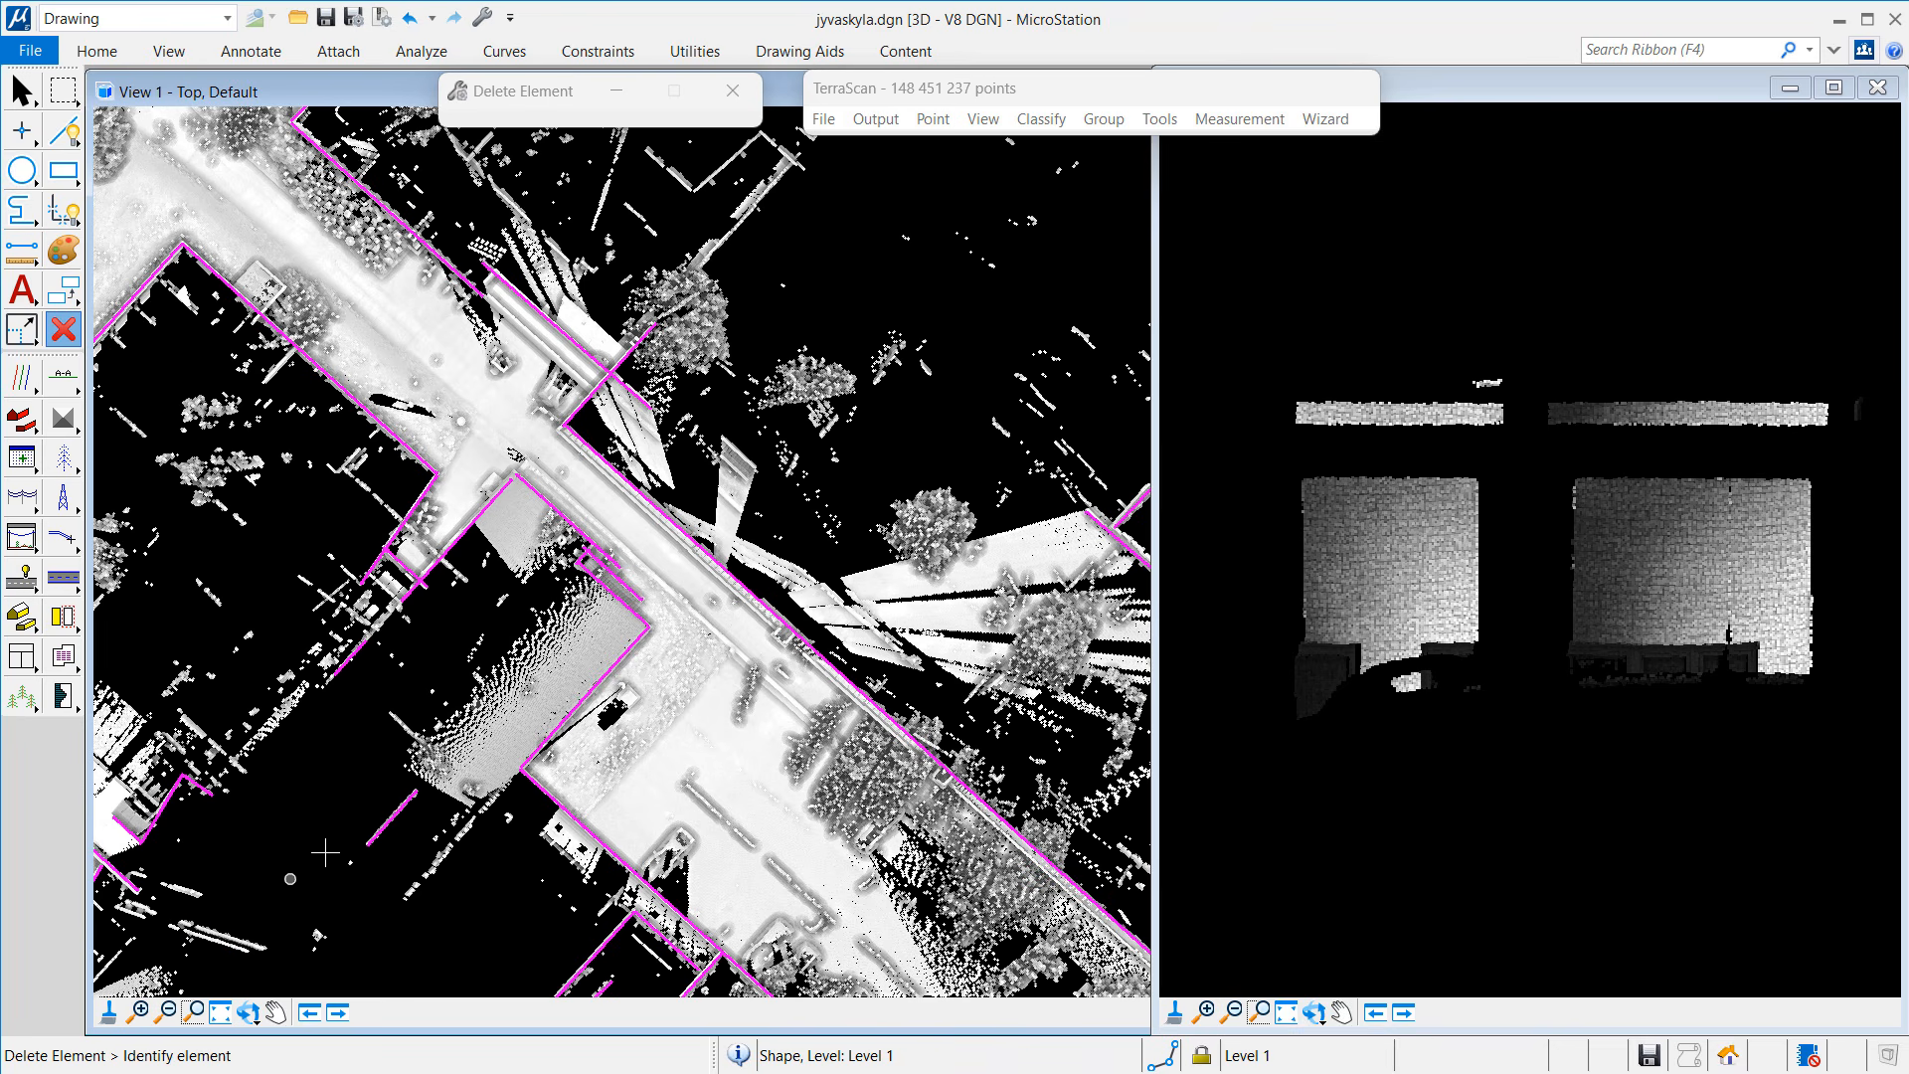
pyautogui.click(372, 833)
pyautogui.click(160, 813)
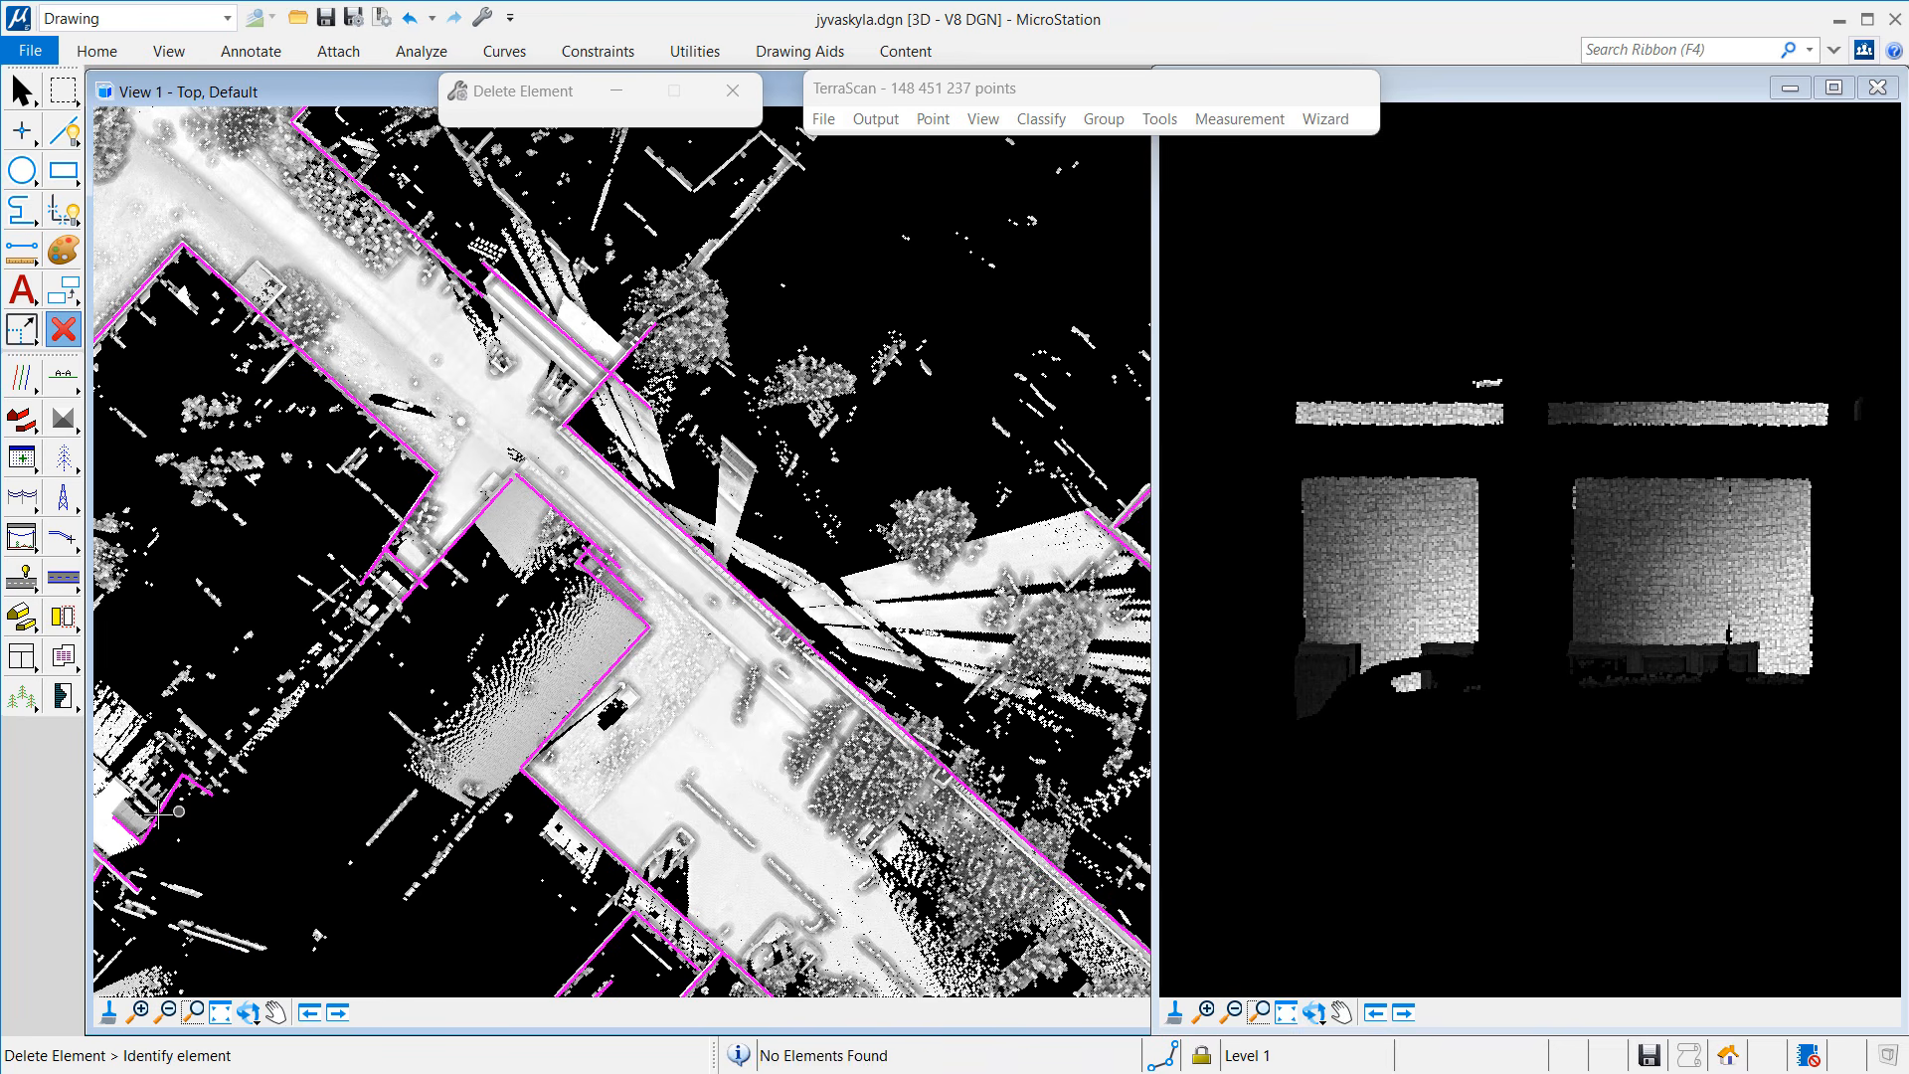
pyautogui.click(159, 812)
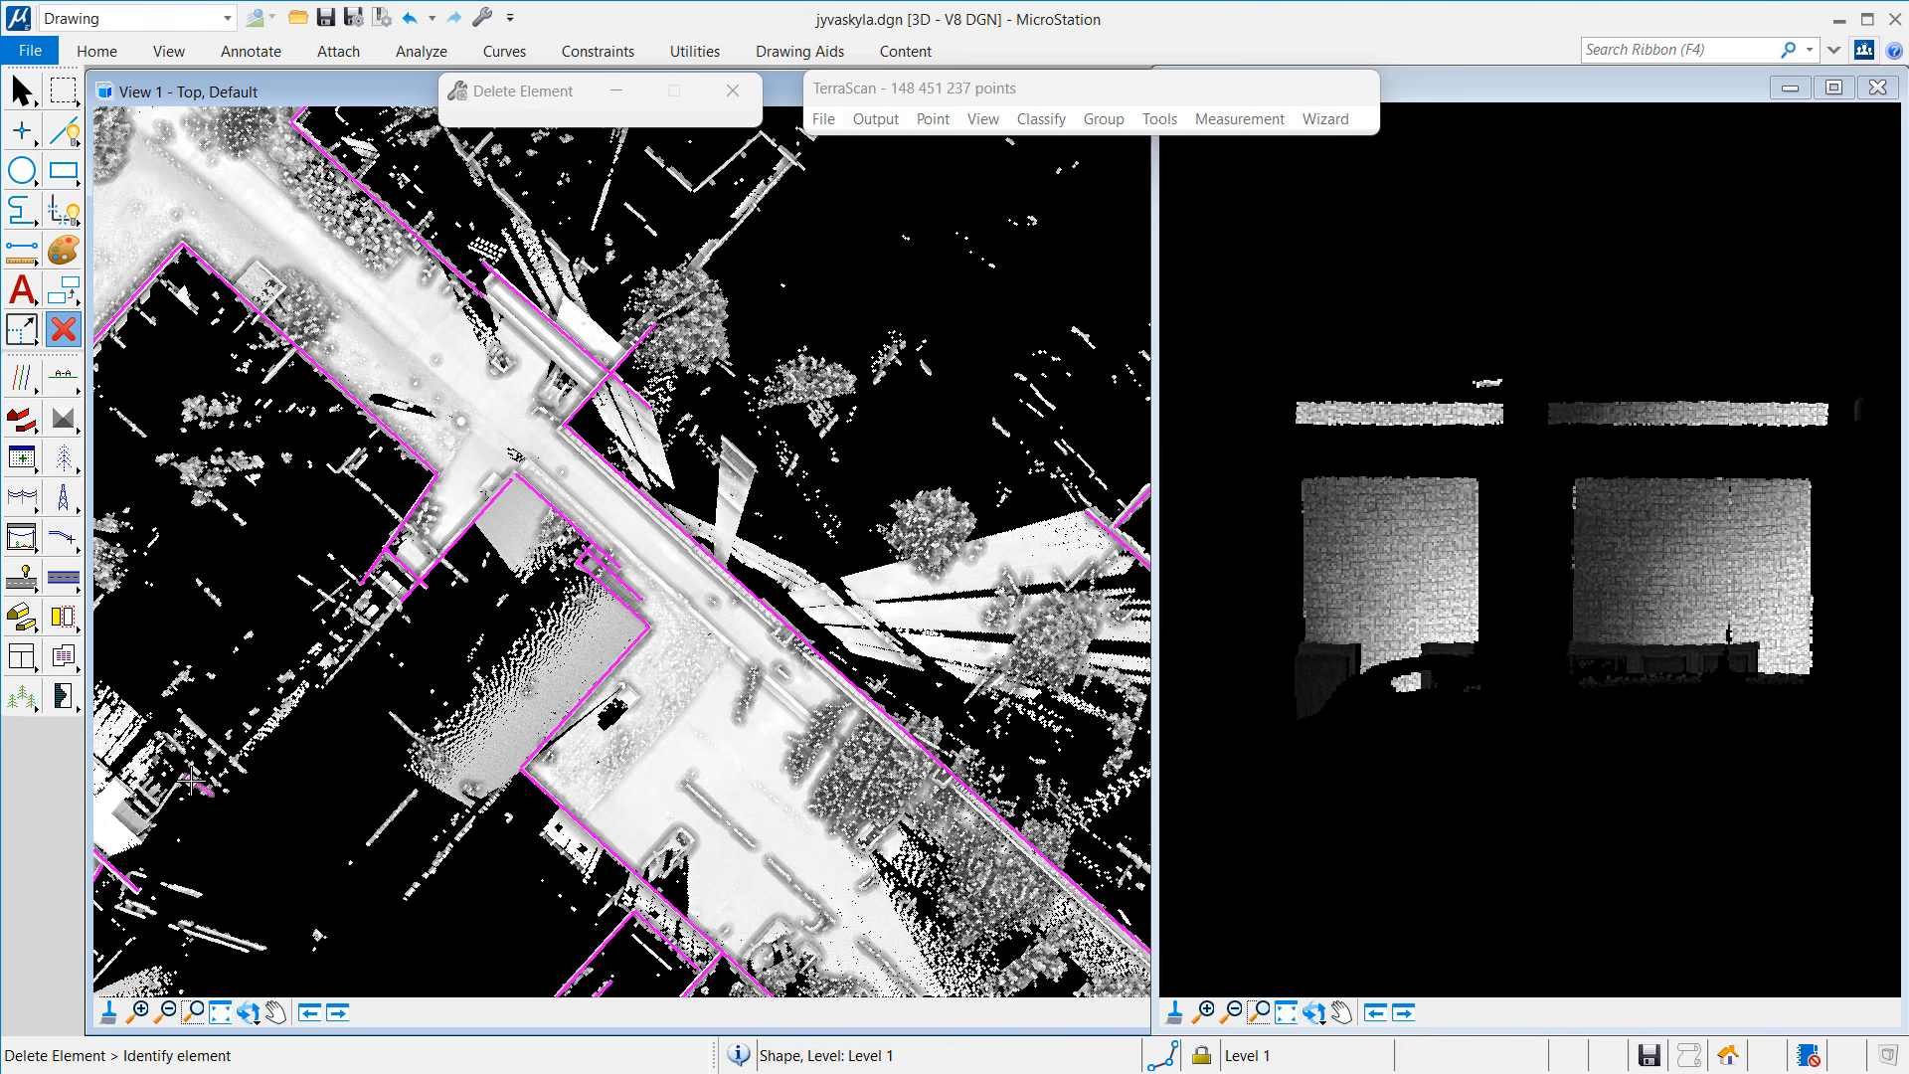
# Step: Pan left and delete the small magenta shape, the inner rectangular polygon and a short line
pyautogui.click(276, 1011)
pyautogui.moveTo(597, 557); pyautogui.dragTo(463, 512)
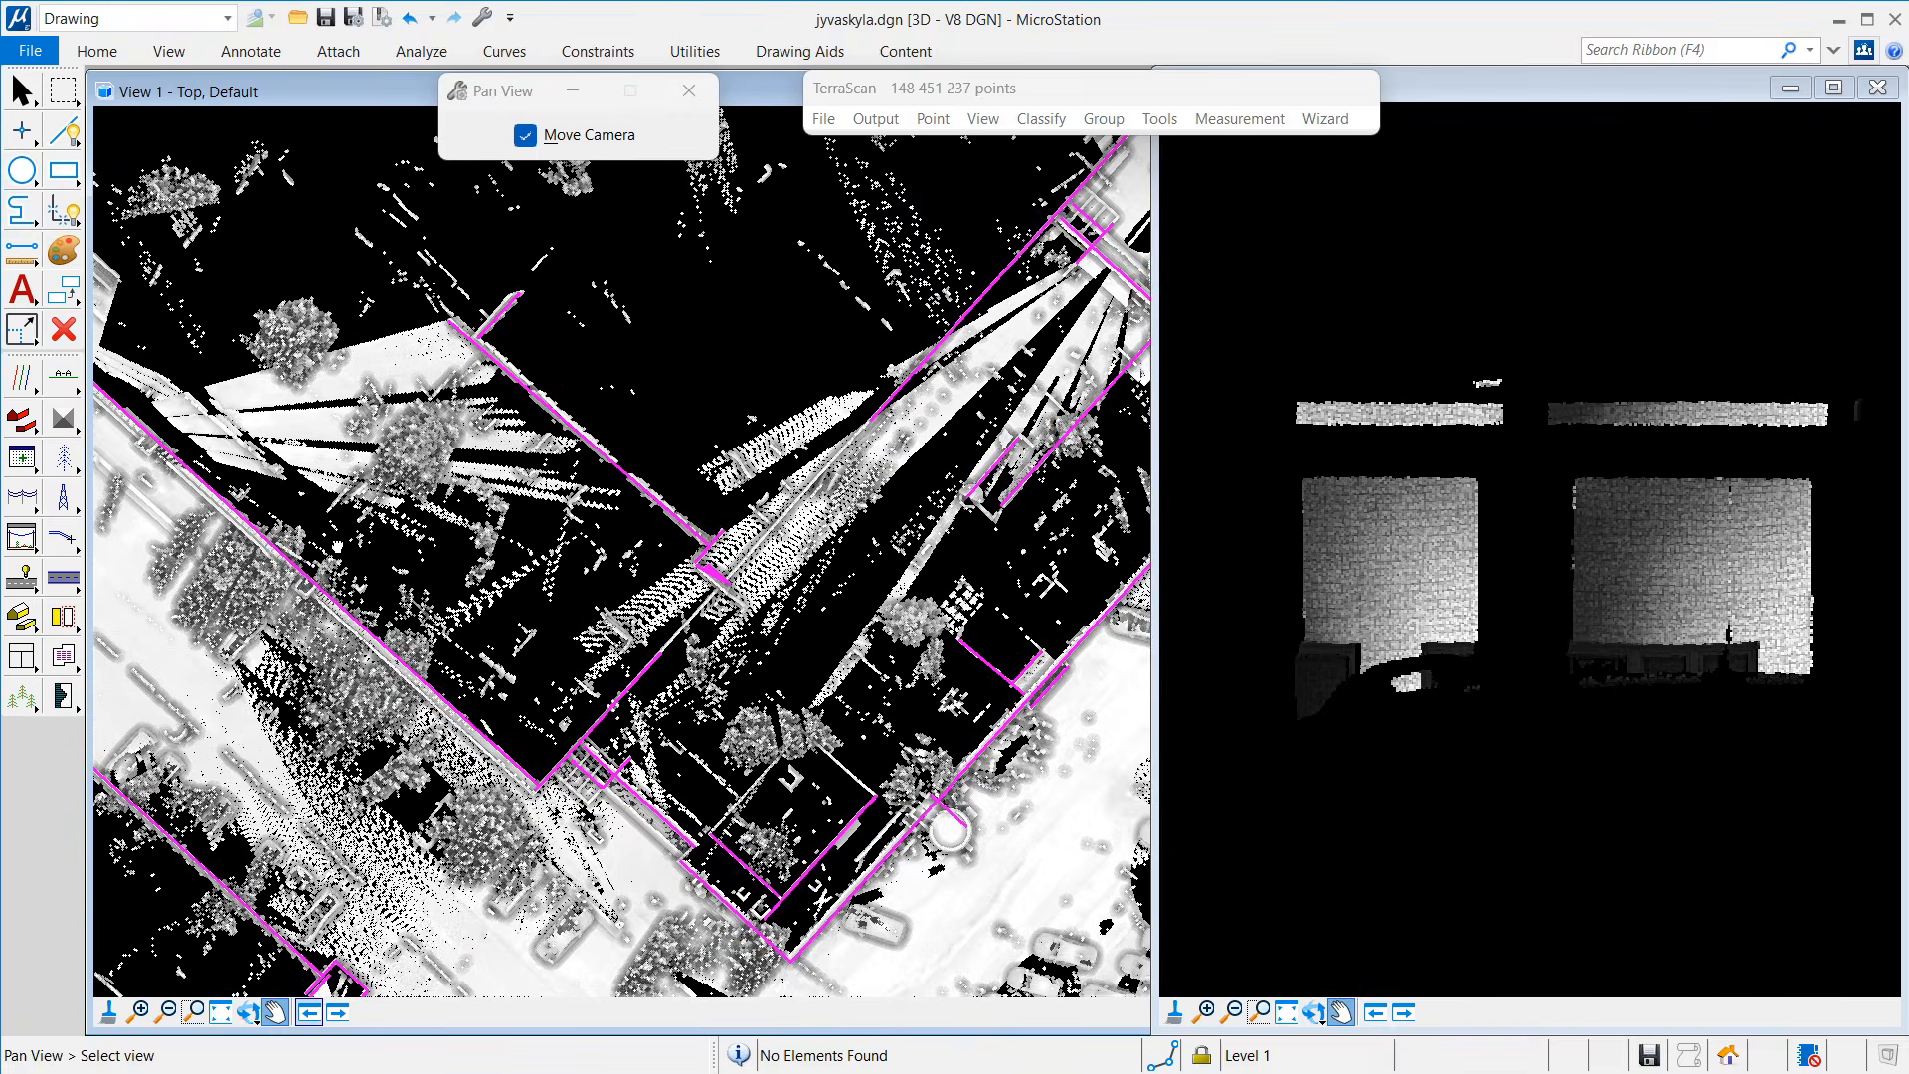
pyautogui.moveTo(721, 577); pyautogui.dragTo(480, 603)
pyautogui.rightClick(480, 604)
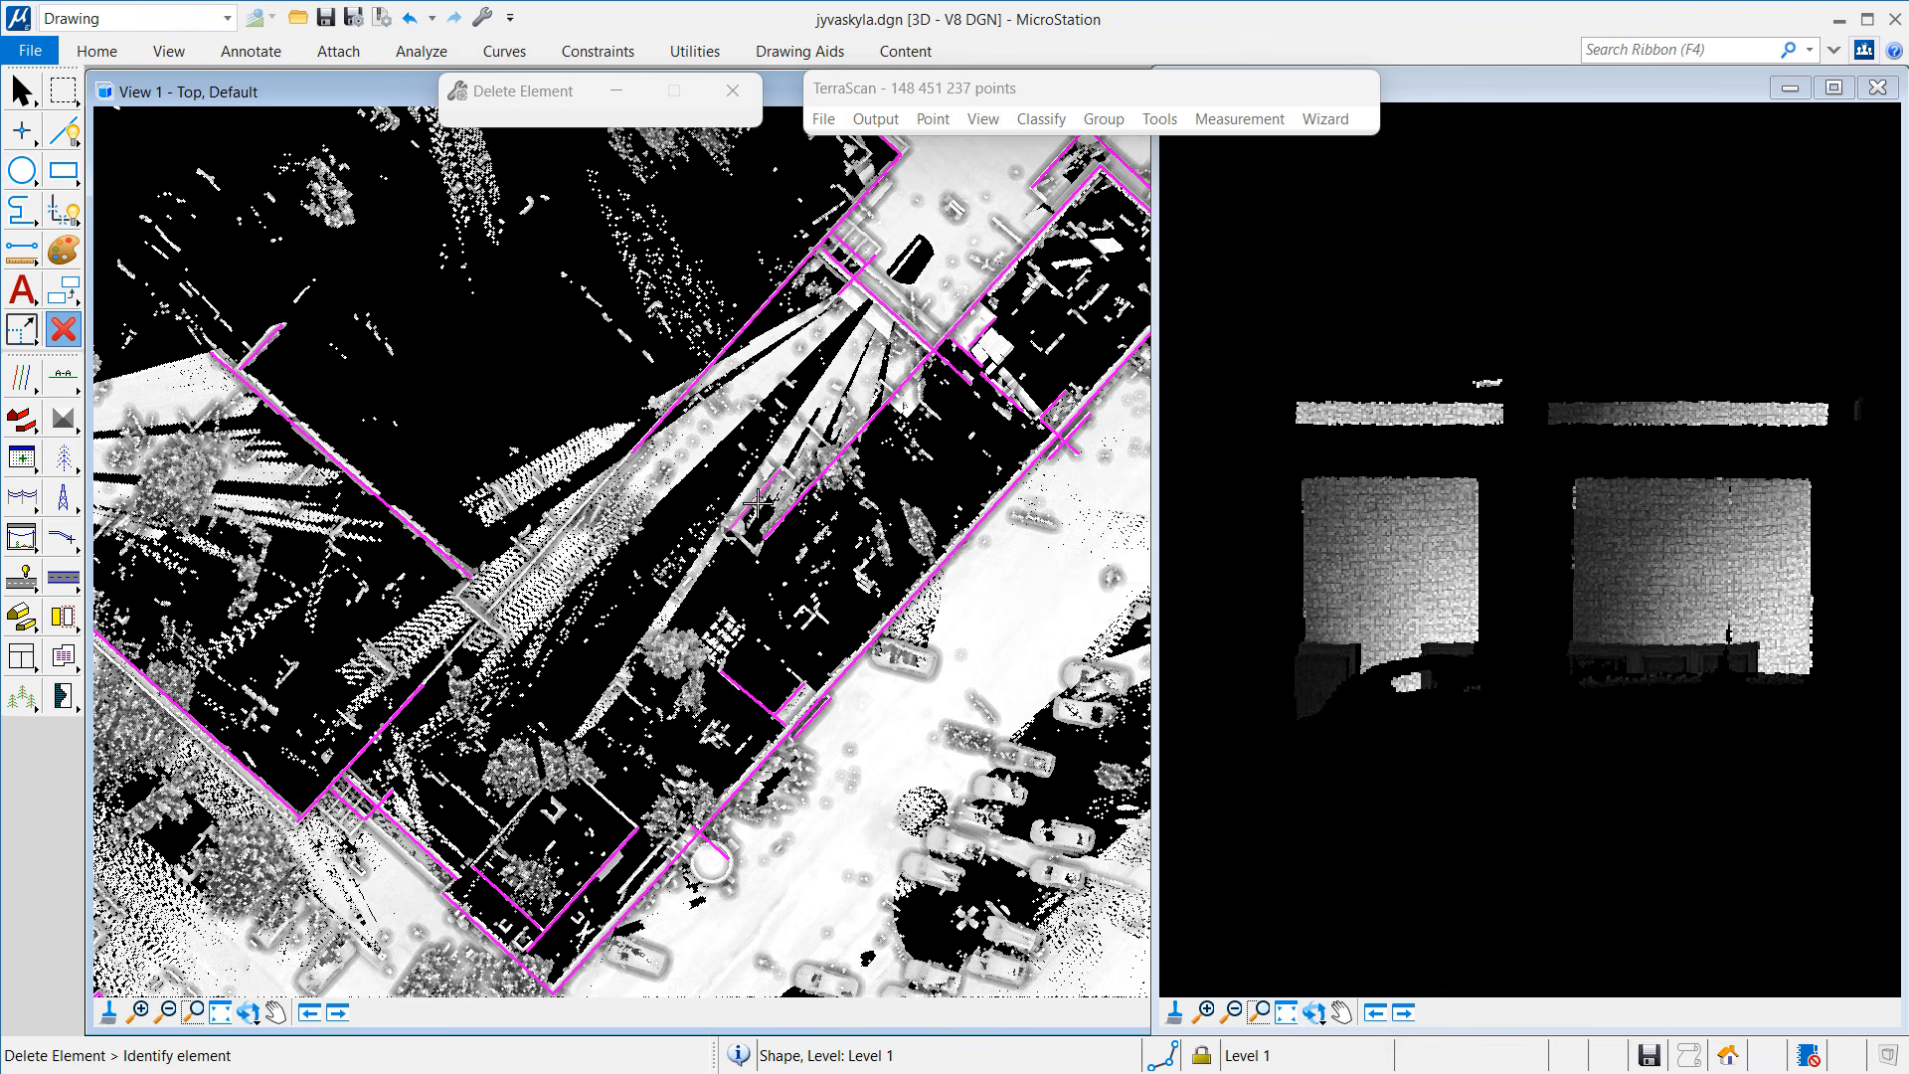
pyautogui.click(759, 691)
pyautogui.click(645, 821)
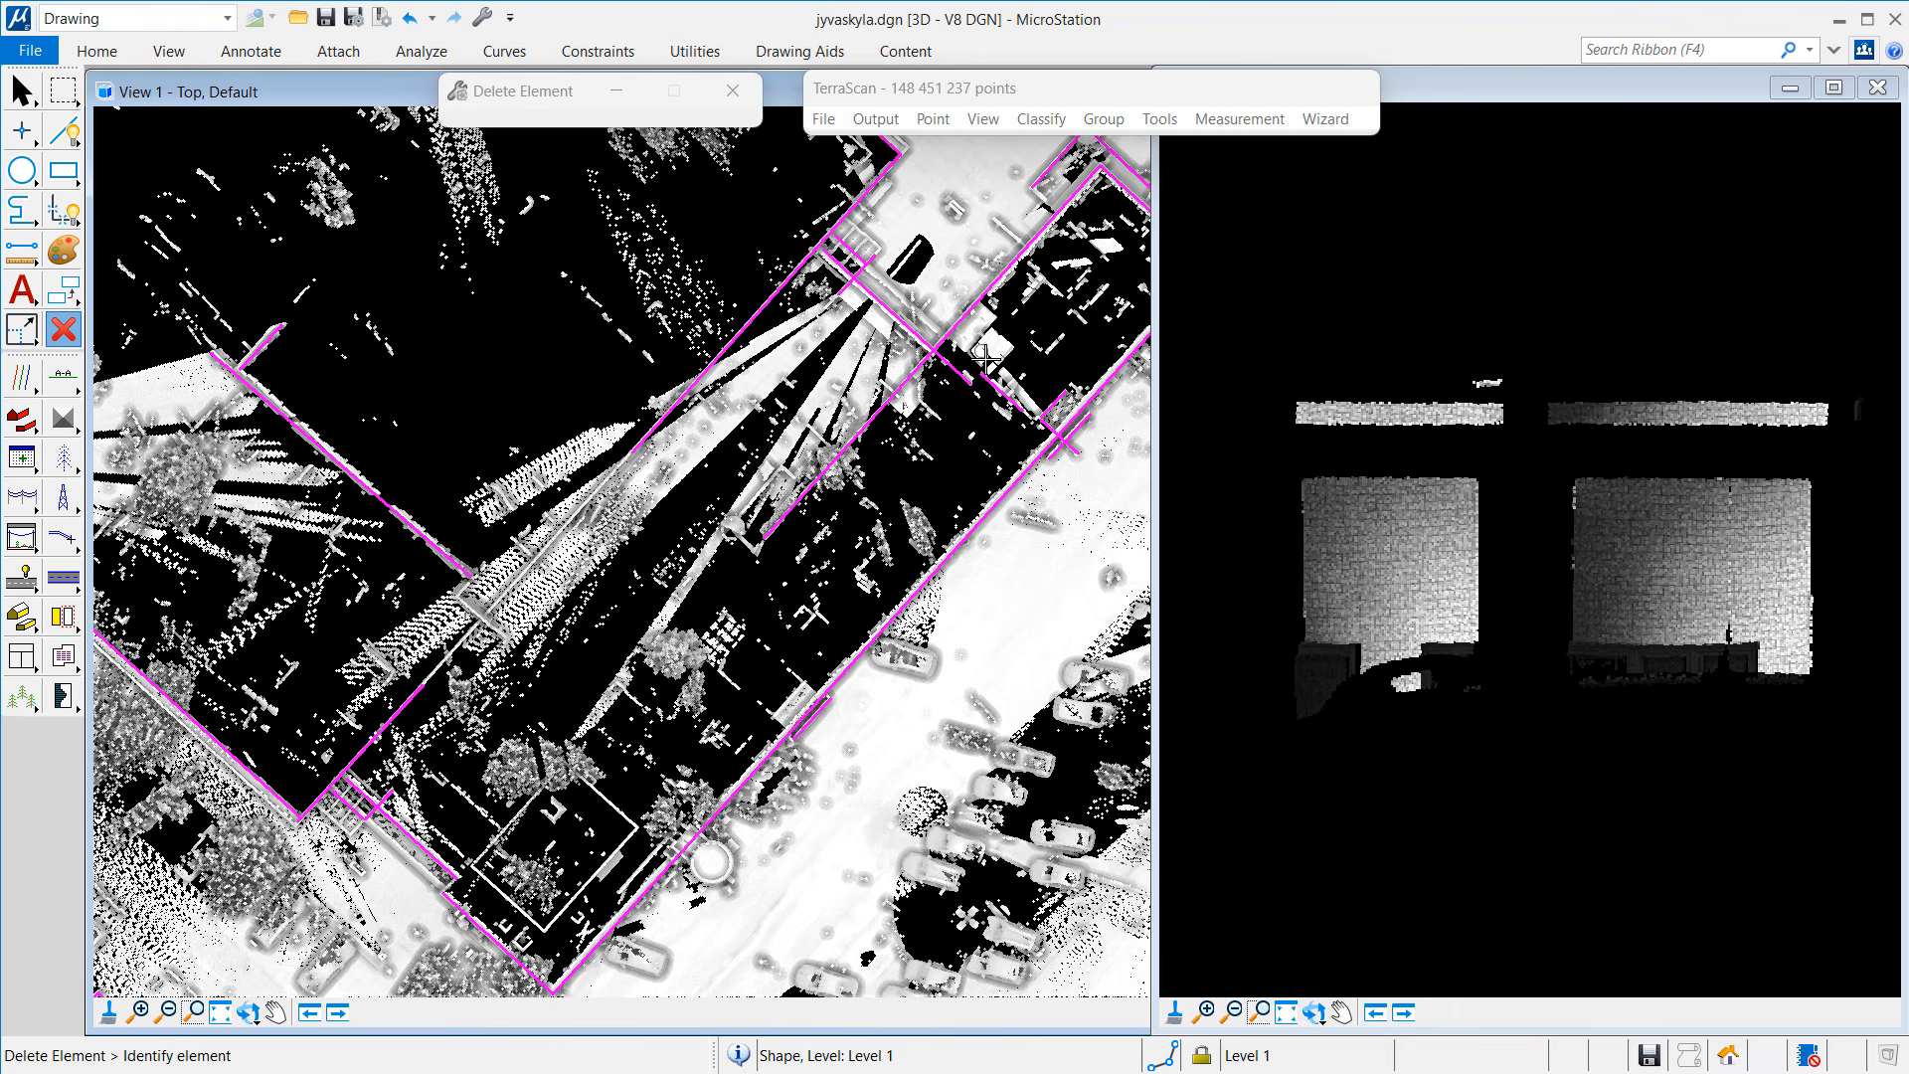
pyautogui.click(997, 388)
# Step: Pan to the next block and delete the short line inside the lower-right rectangle
pyautogui.moveTo(826, 498); pyautogui.dragTo(636, 159, button='middle')
pyautogui.click(62, 329)
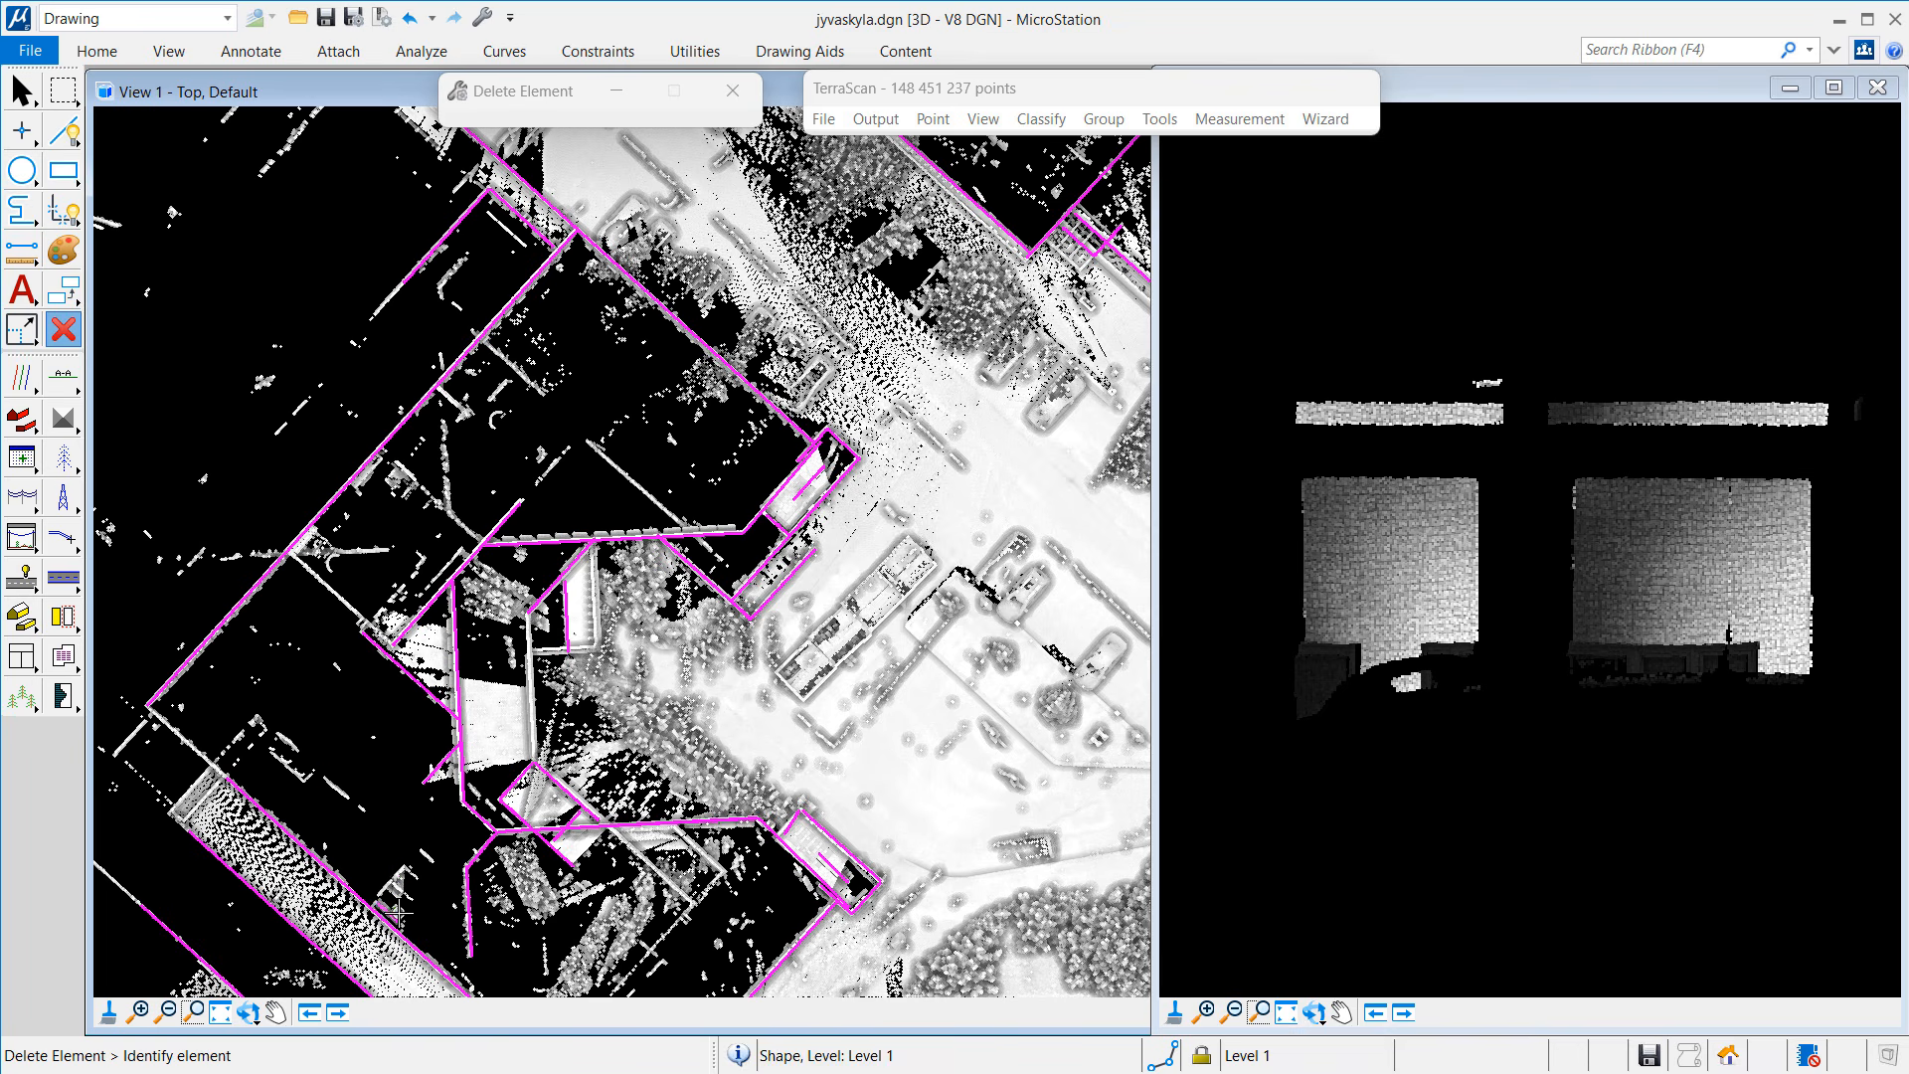
pyautogui.click(836, 872)
pyautogui.moveTo(803, 493); pyautogui.dragTo(826, 378, button='middle')
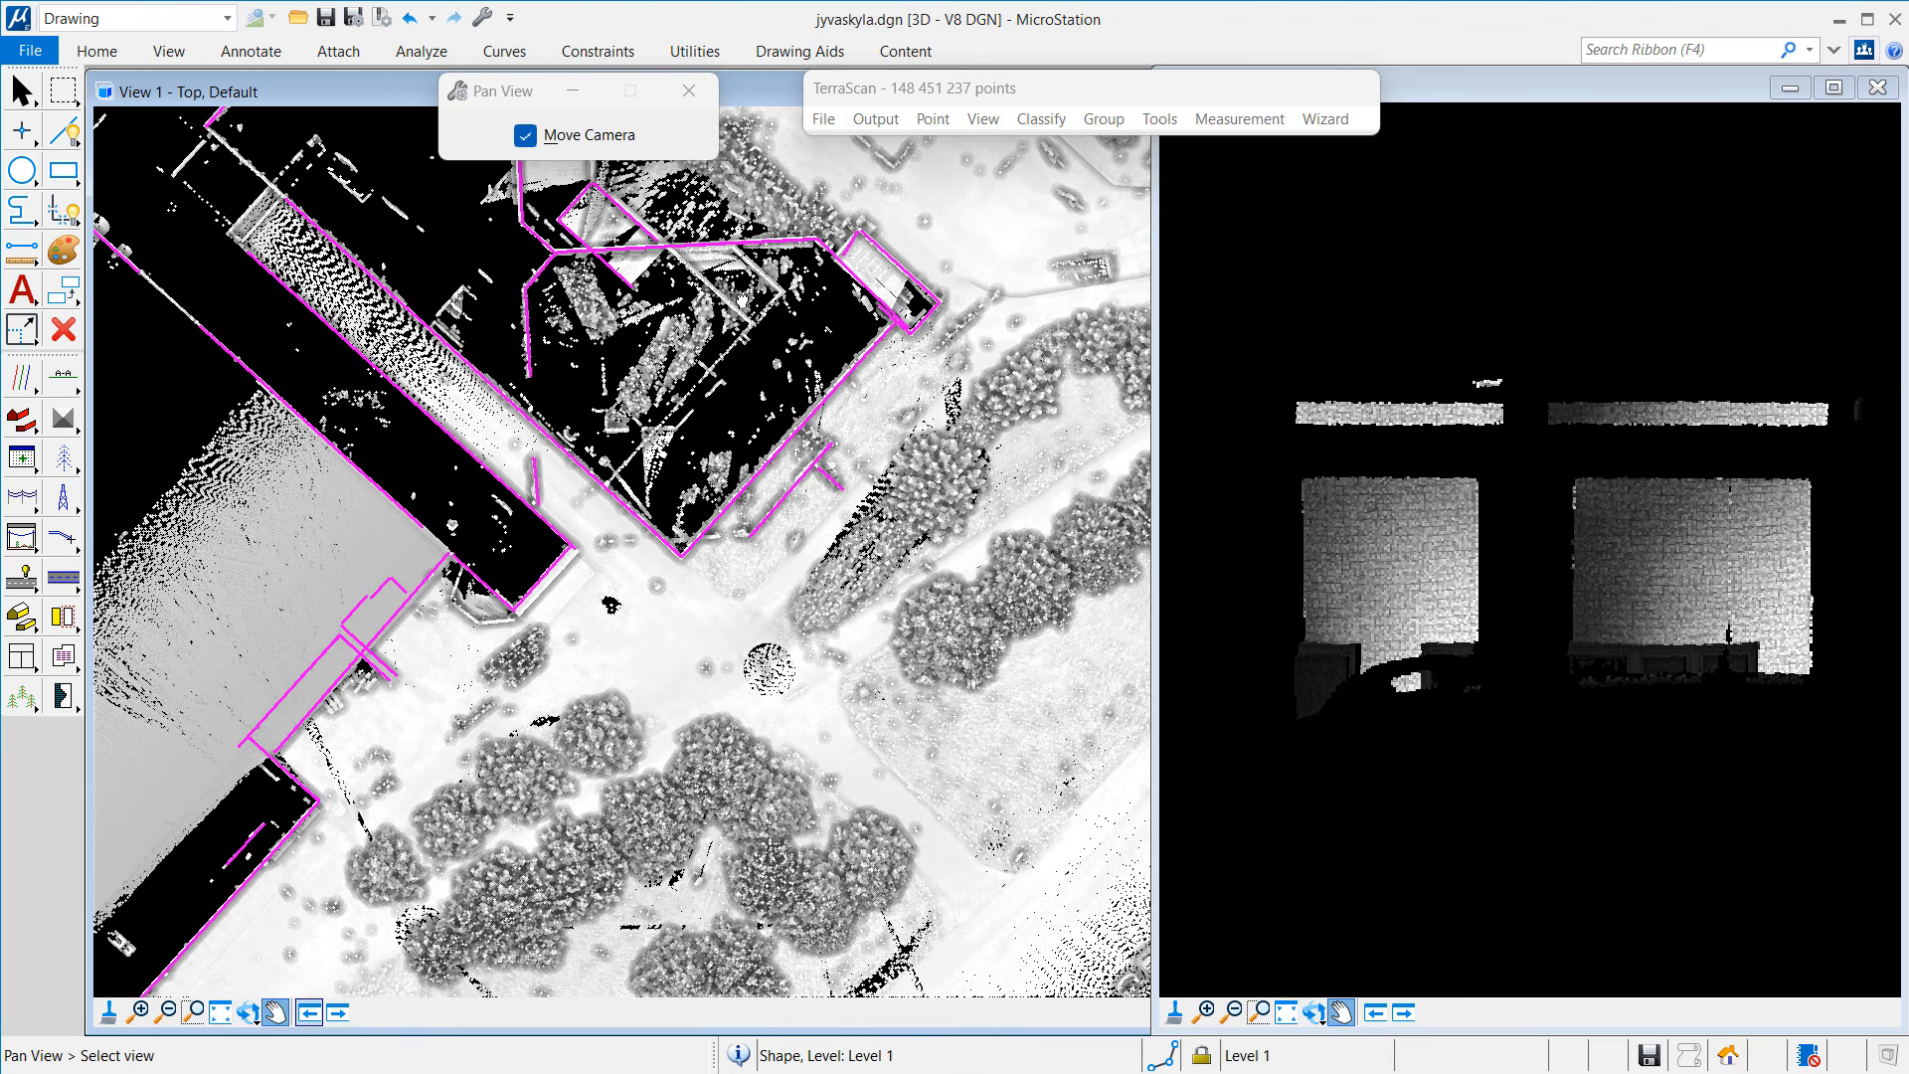
# Step: Delete the small shape beside the building's edge and the nearby stray magenta segments
pyautogui.click(63, 329)
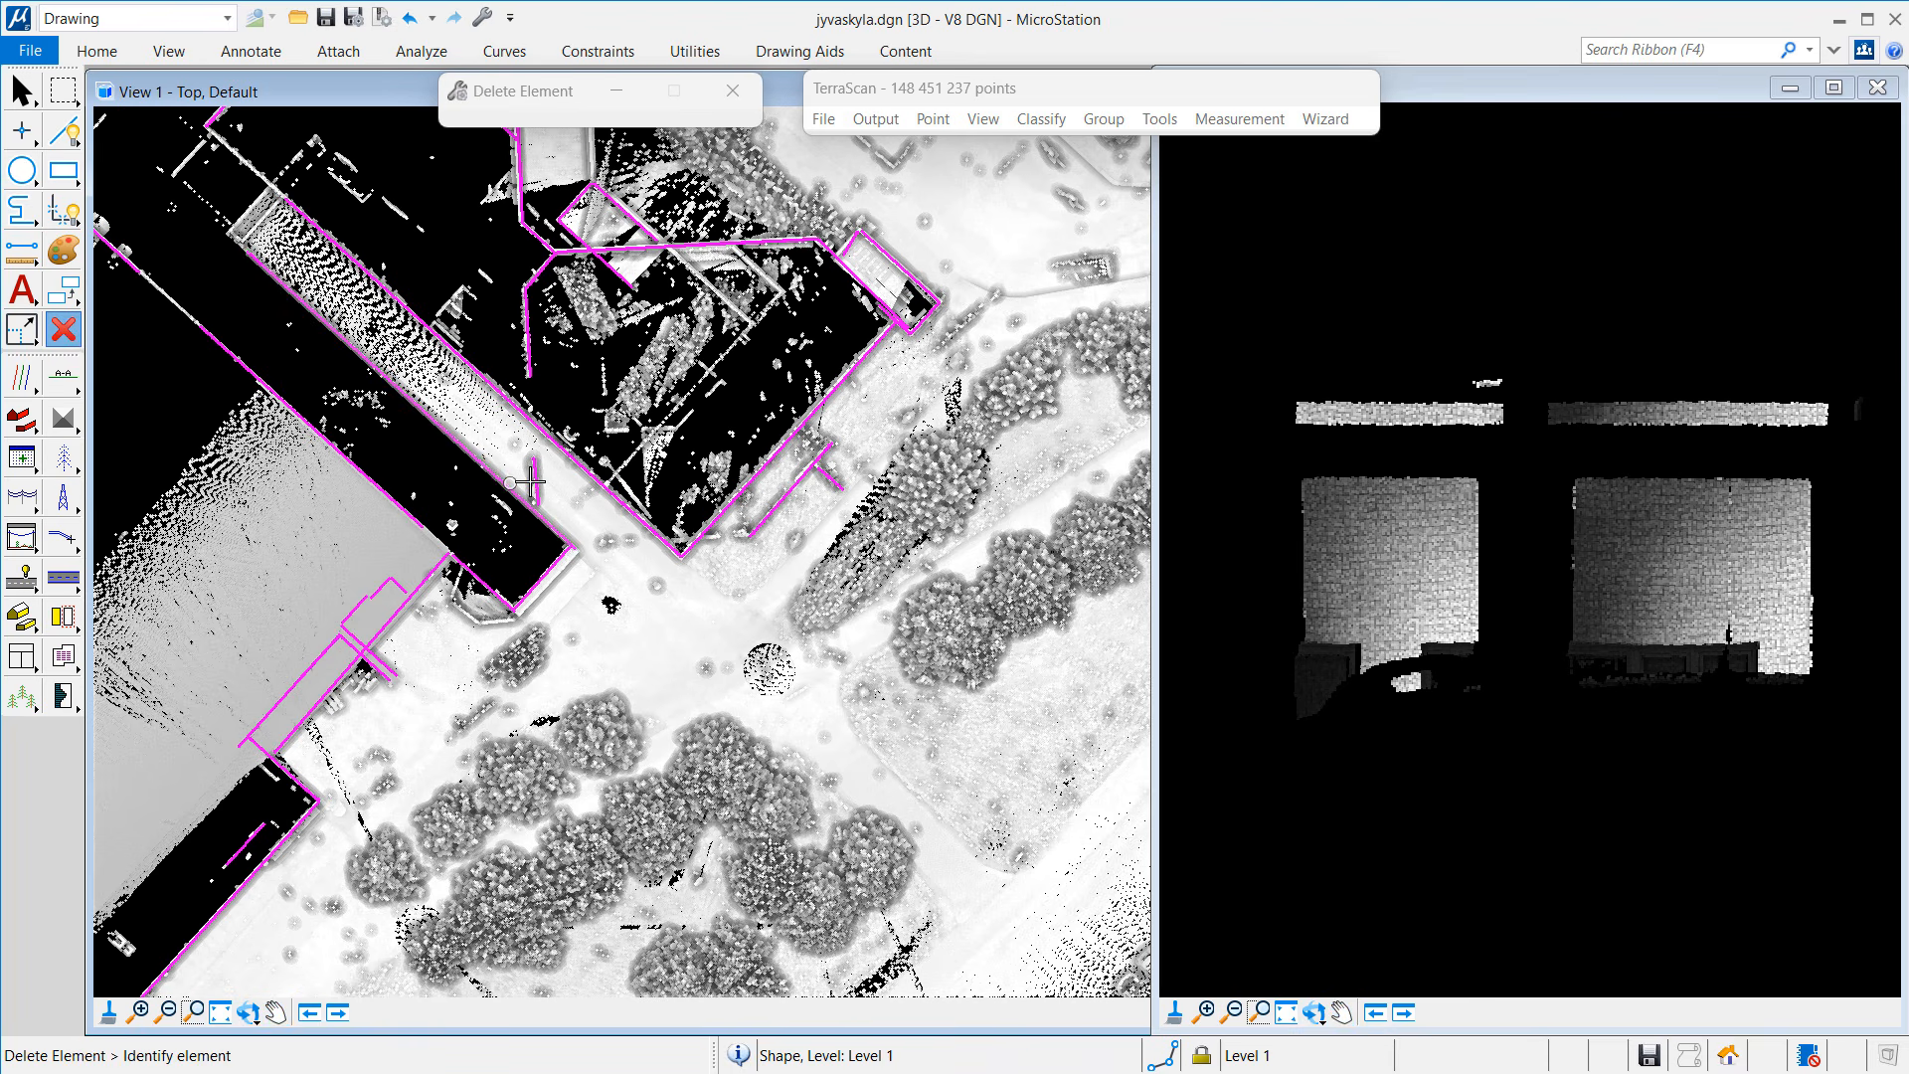
pyautogui.click(796, 487)
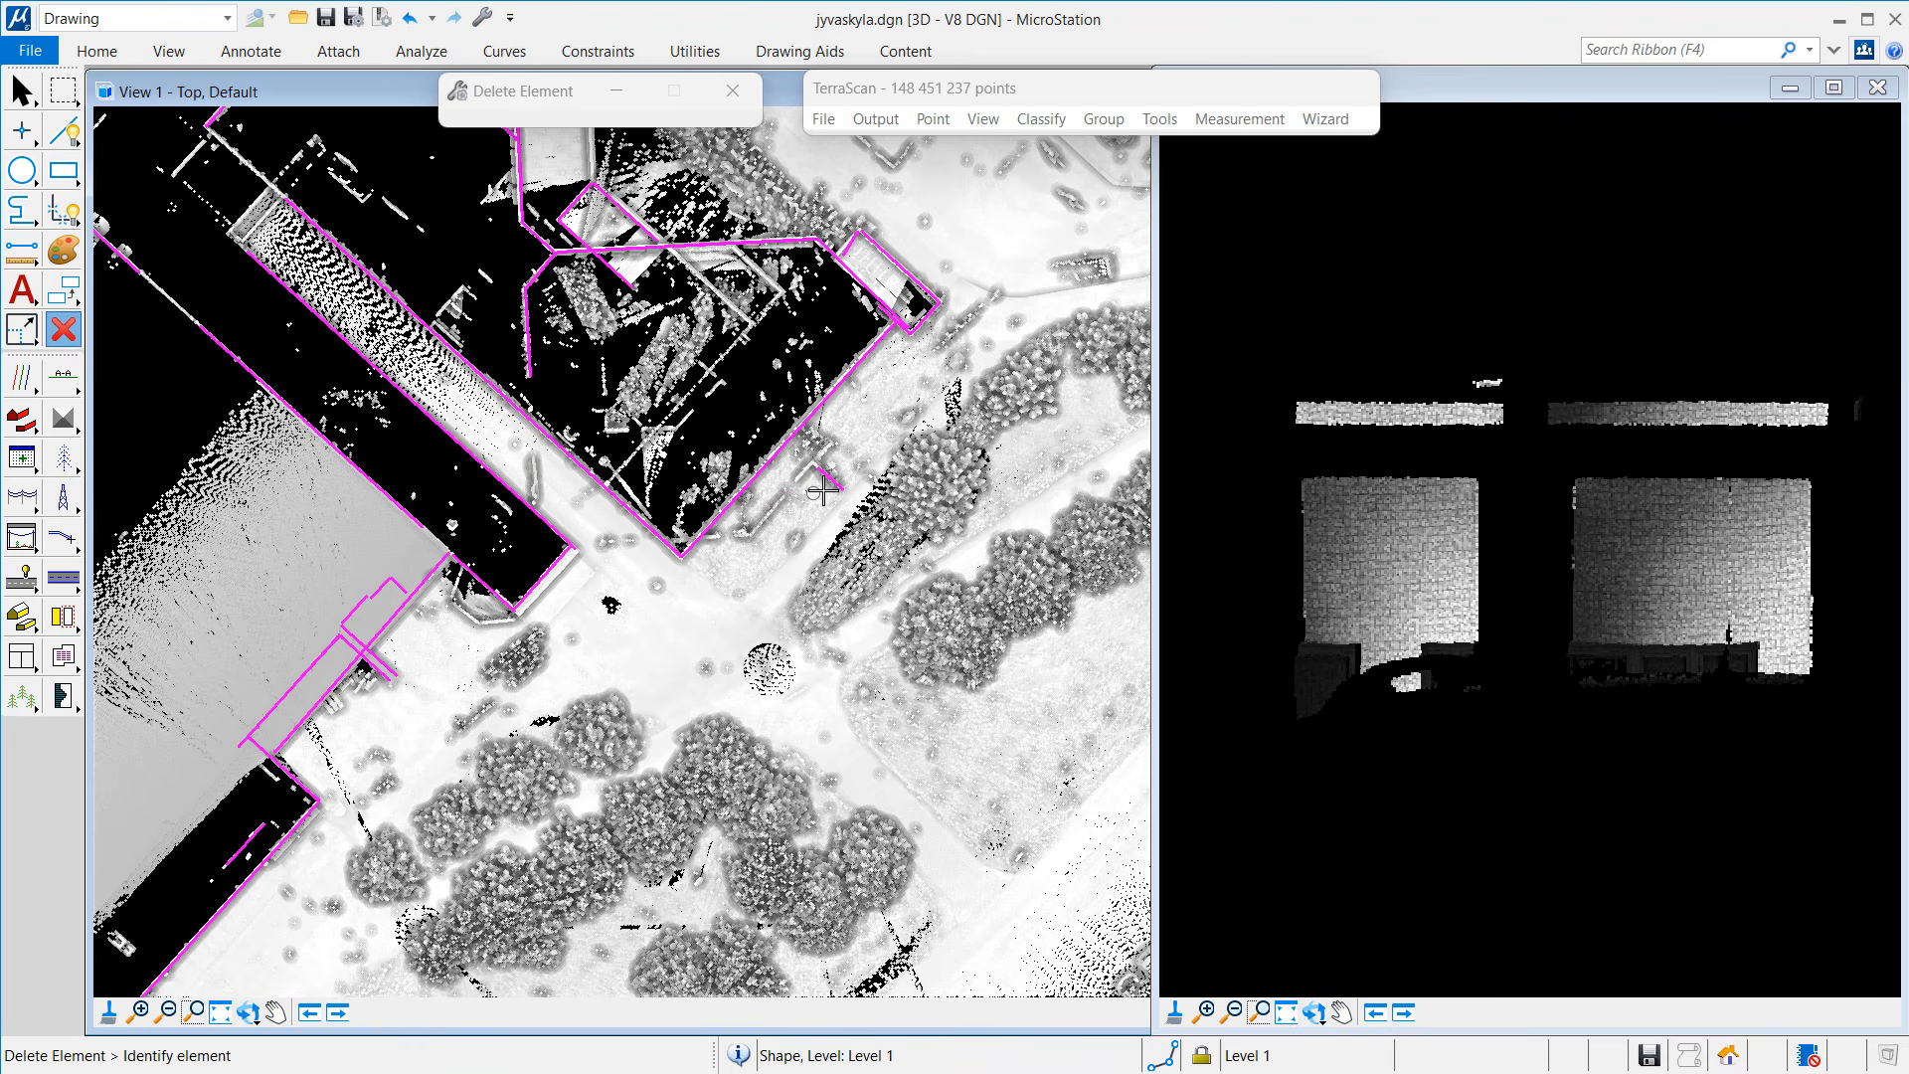
pyautogui.click(384, 589)
pyautogui.click(343, 634)
pyautogui.click(337, 639)
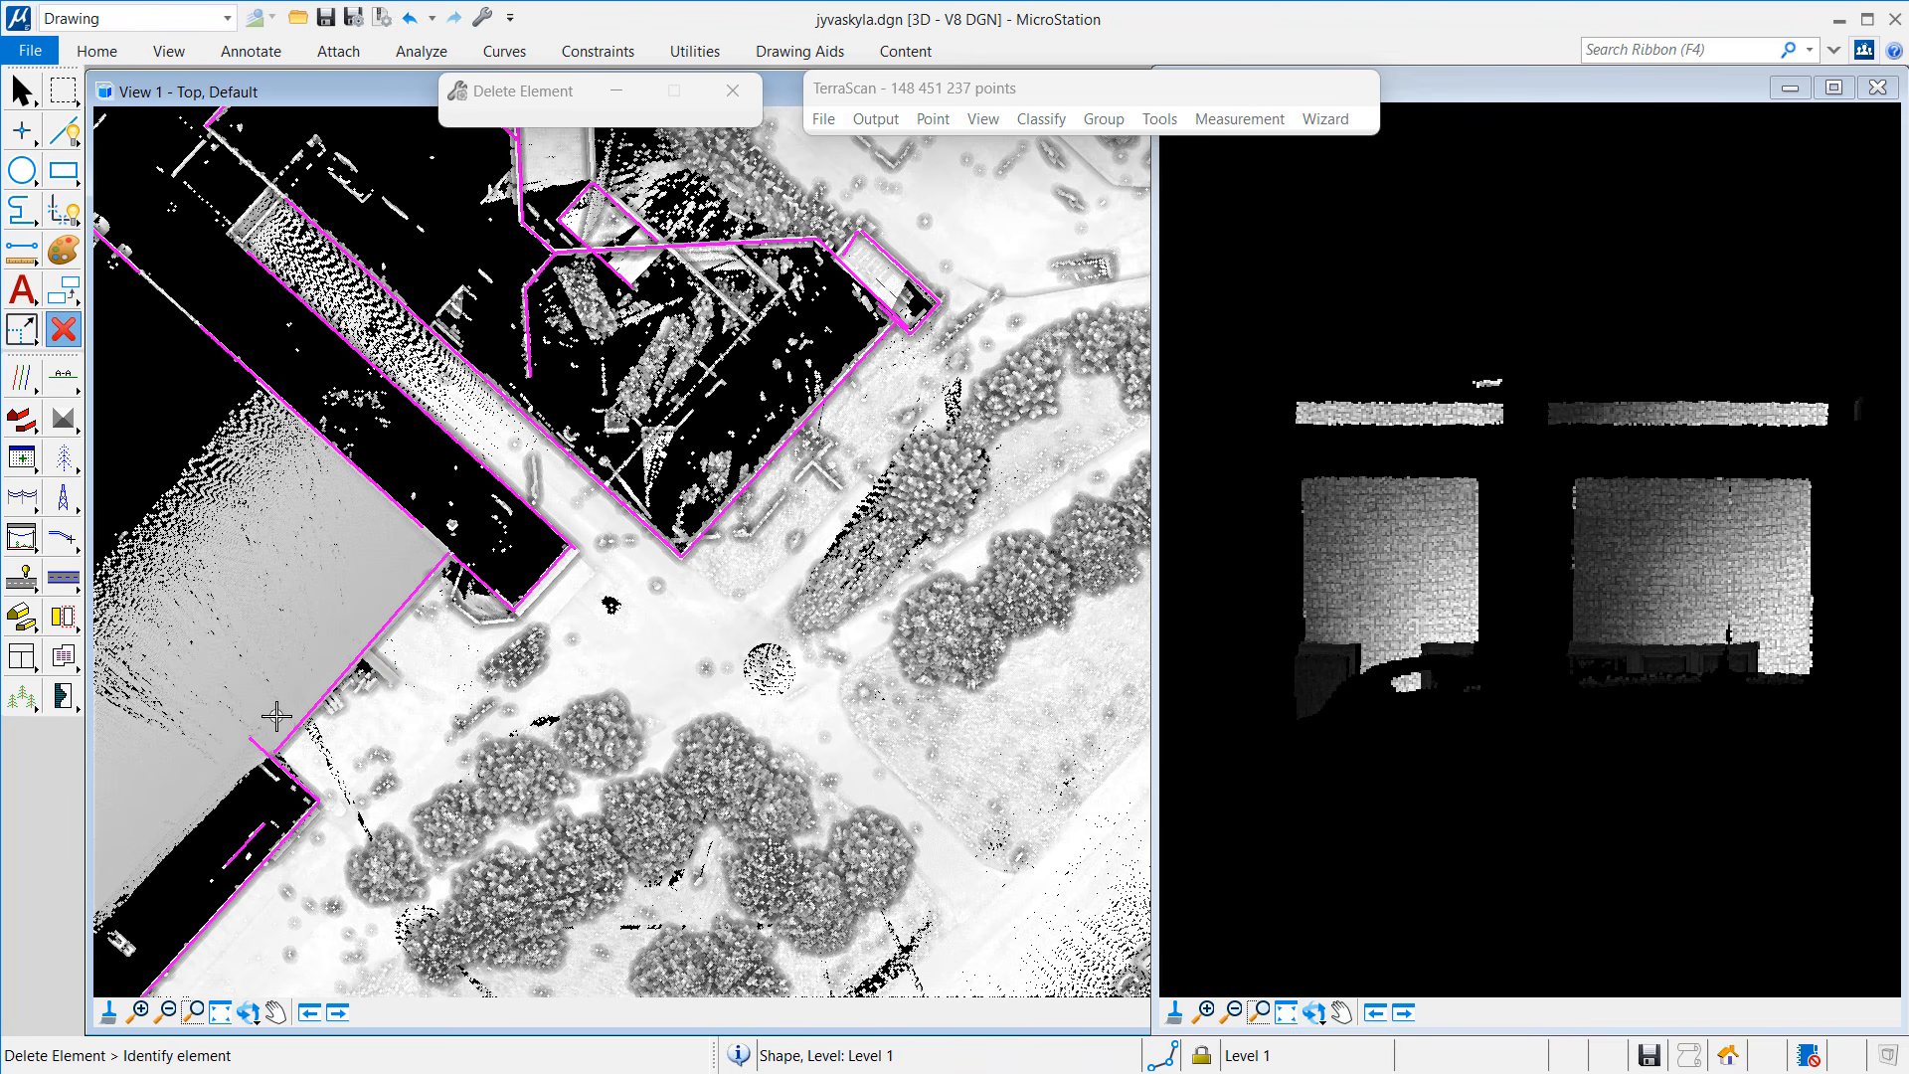
# Step: Pan along the long wall and delete the small segments crossing the shape
pyautogui.click(242, 857)
pyautogui.moveTo(257, 670); pyautogui.dragTo(676, 597, button='middle')
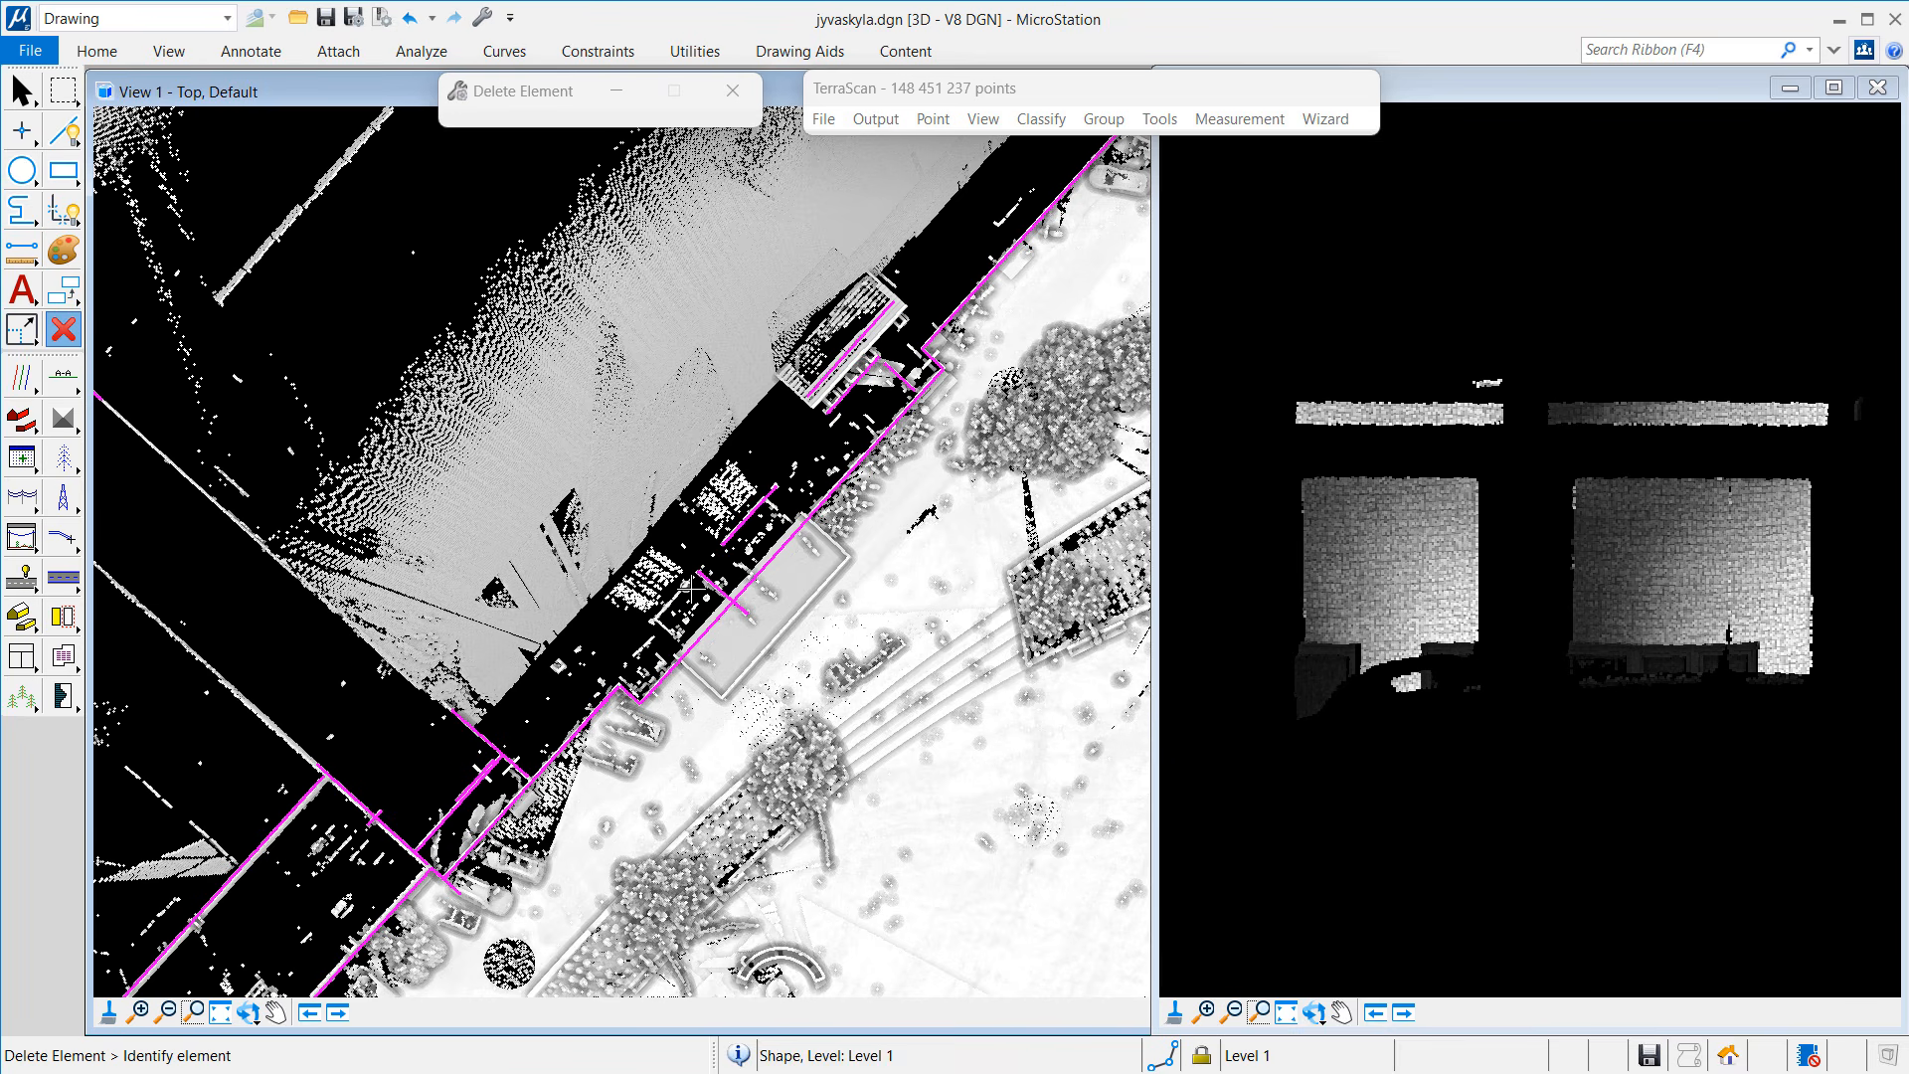
pyautogui.click(711, 589)
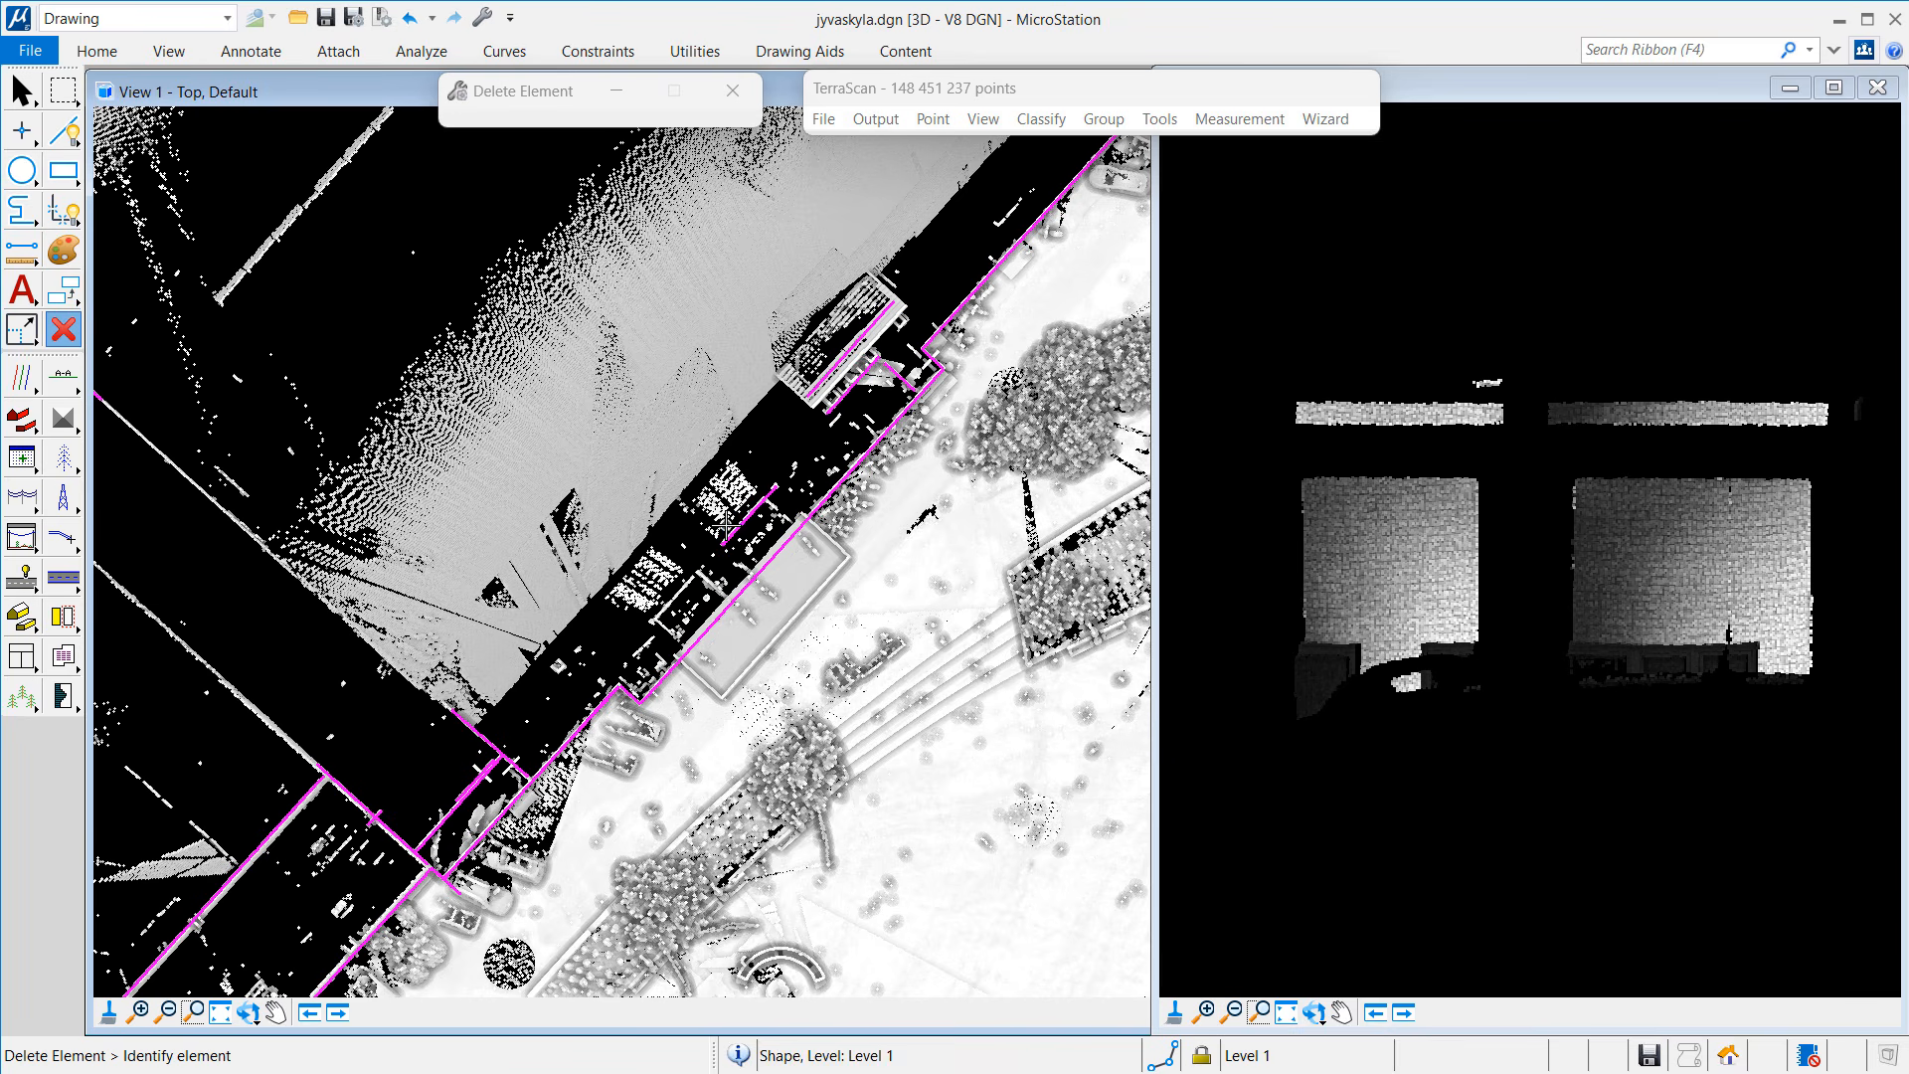
pyautogui.click(891, 370)
pyautogui.click(379, 802)
pyautogui.click(421, 768)
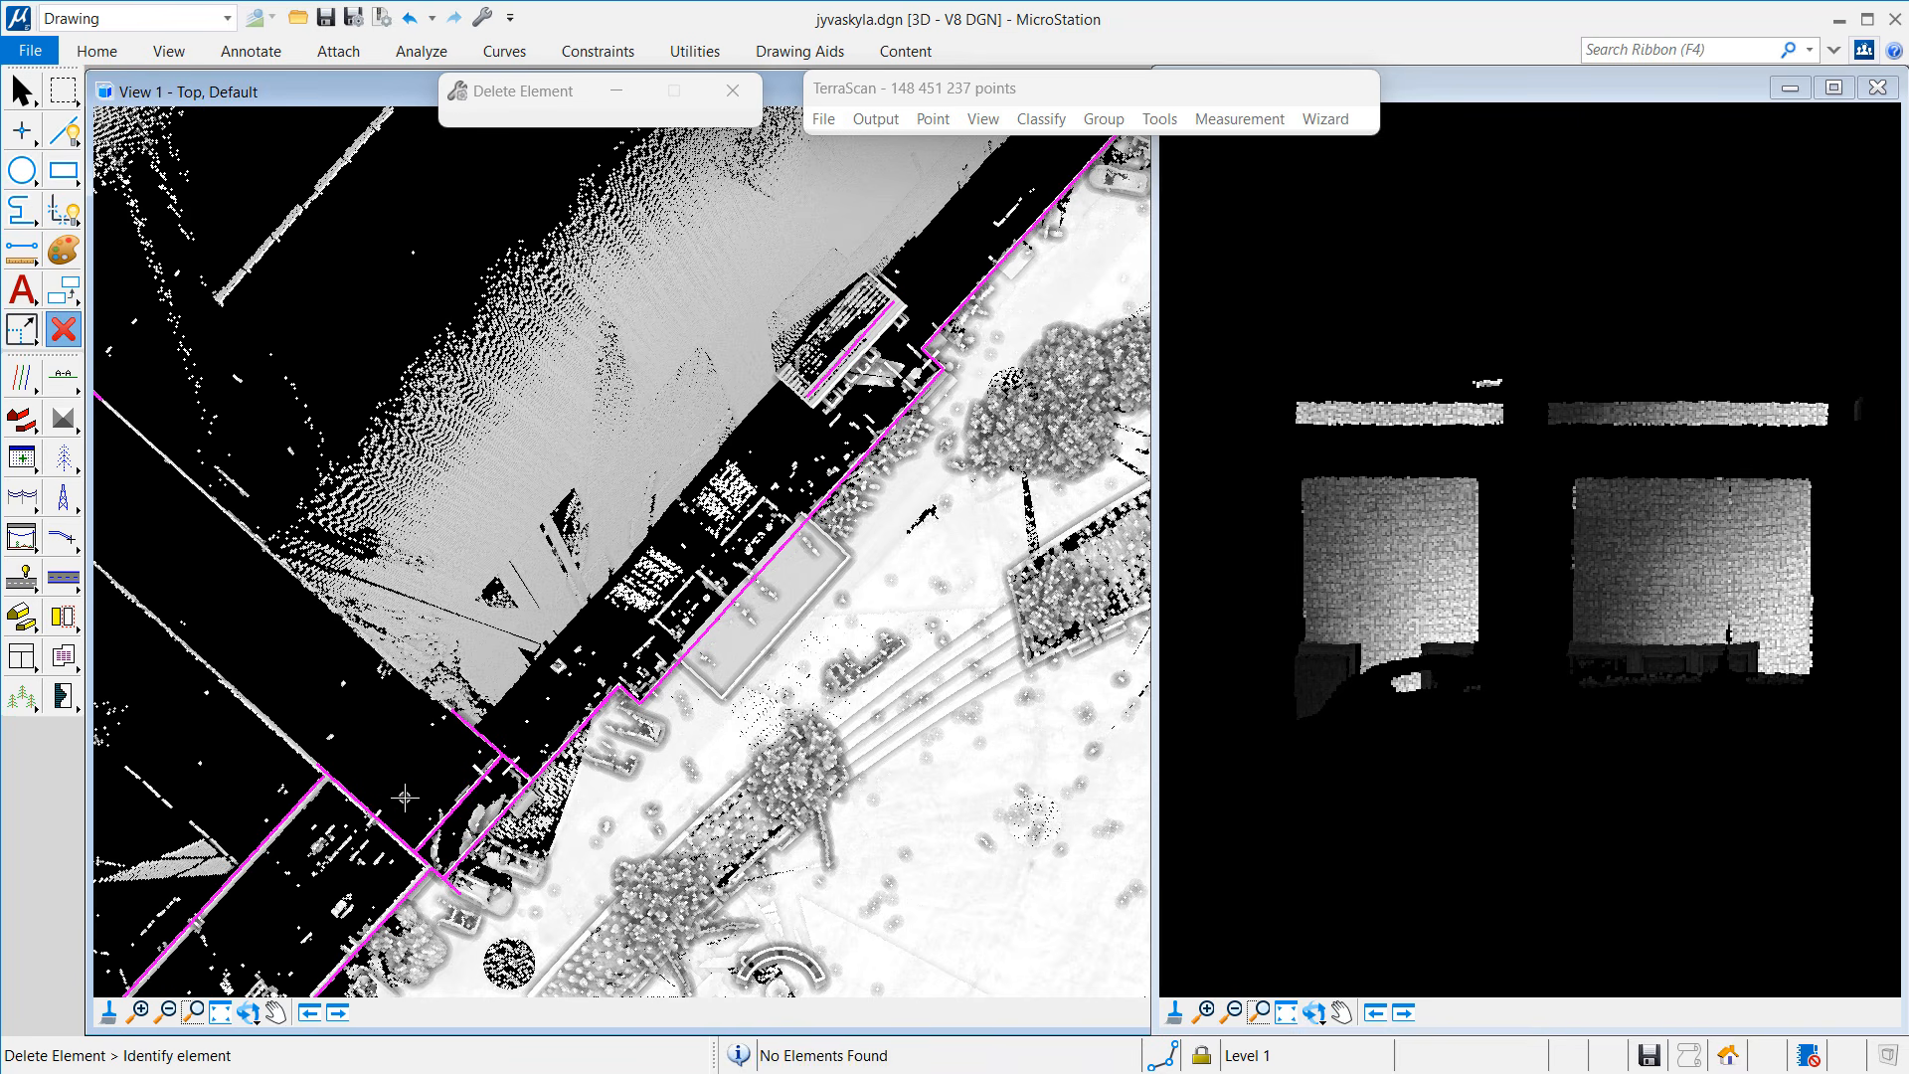
# Step: Zoom out by 2 and delete the two small wall shapes inside the building
pyautogui.click(166, 1011)
pyautogui.click(395, 689)
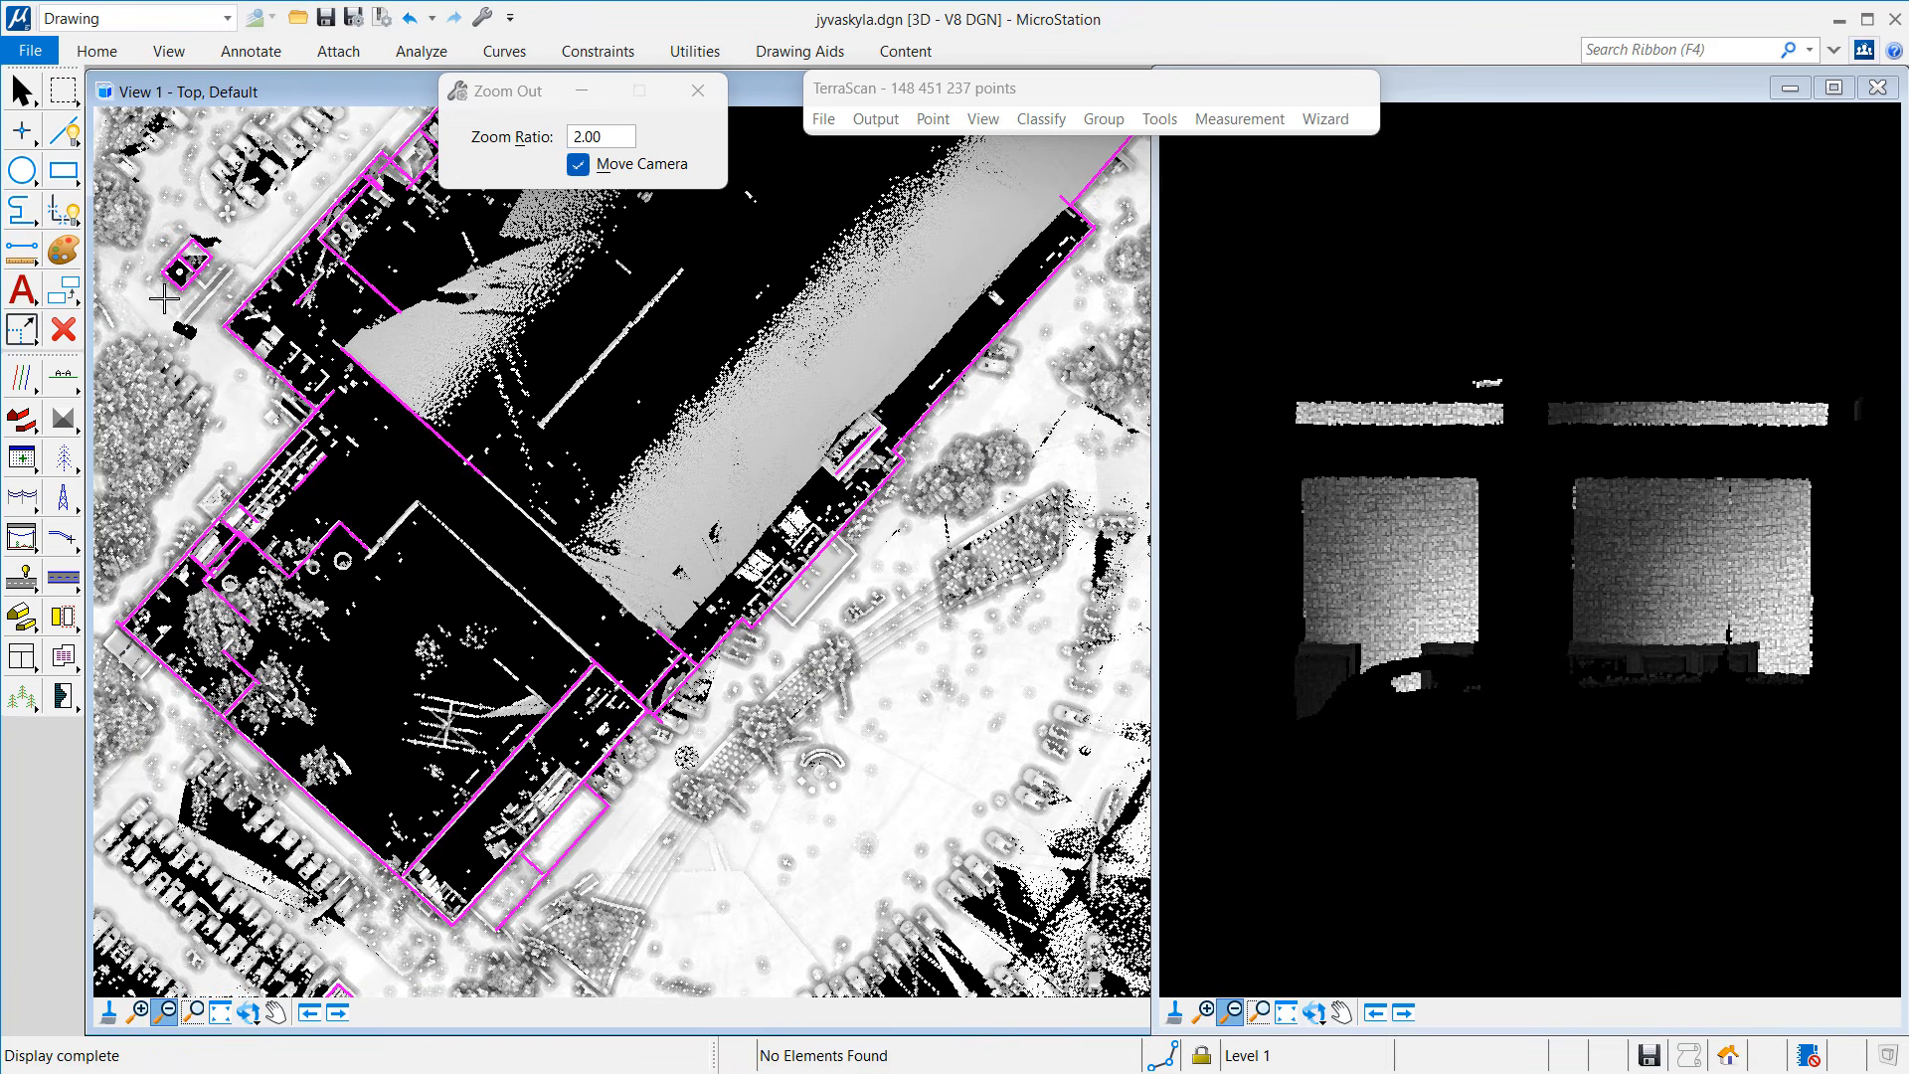
pyautogui.click(63, 328)
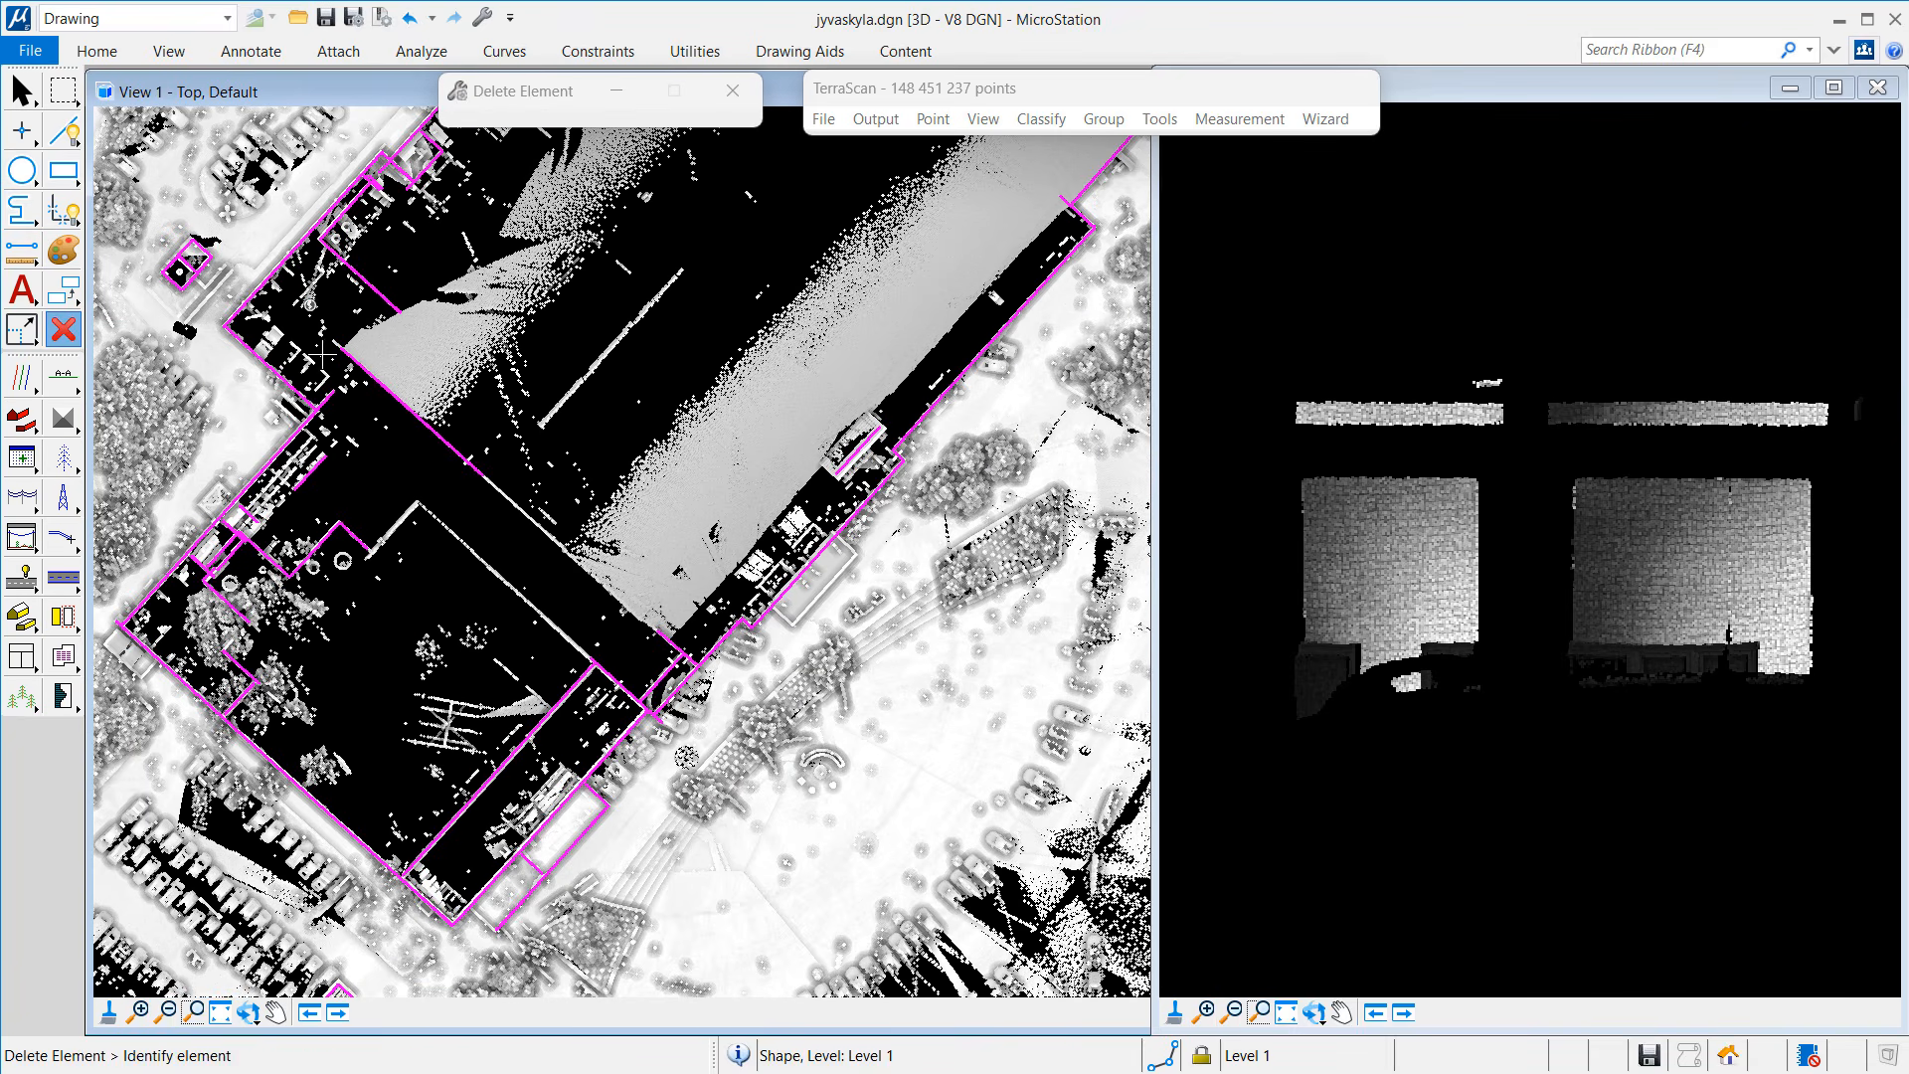
pyautogui.click(322, 466)
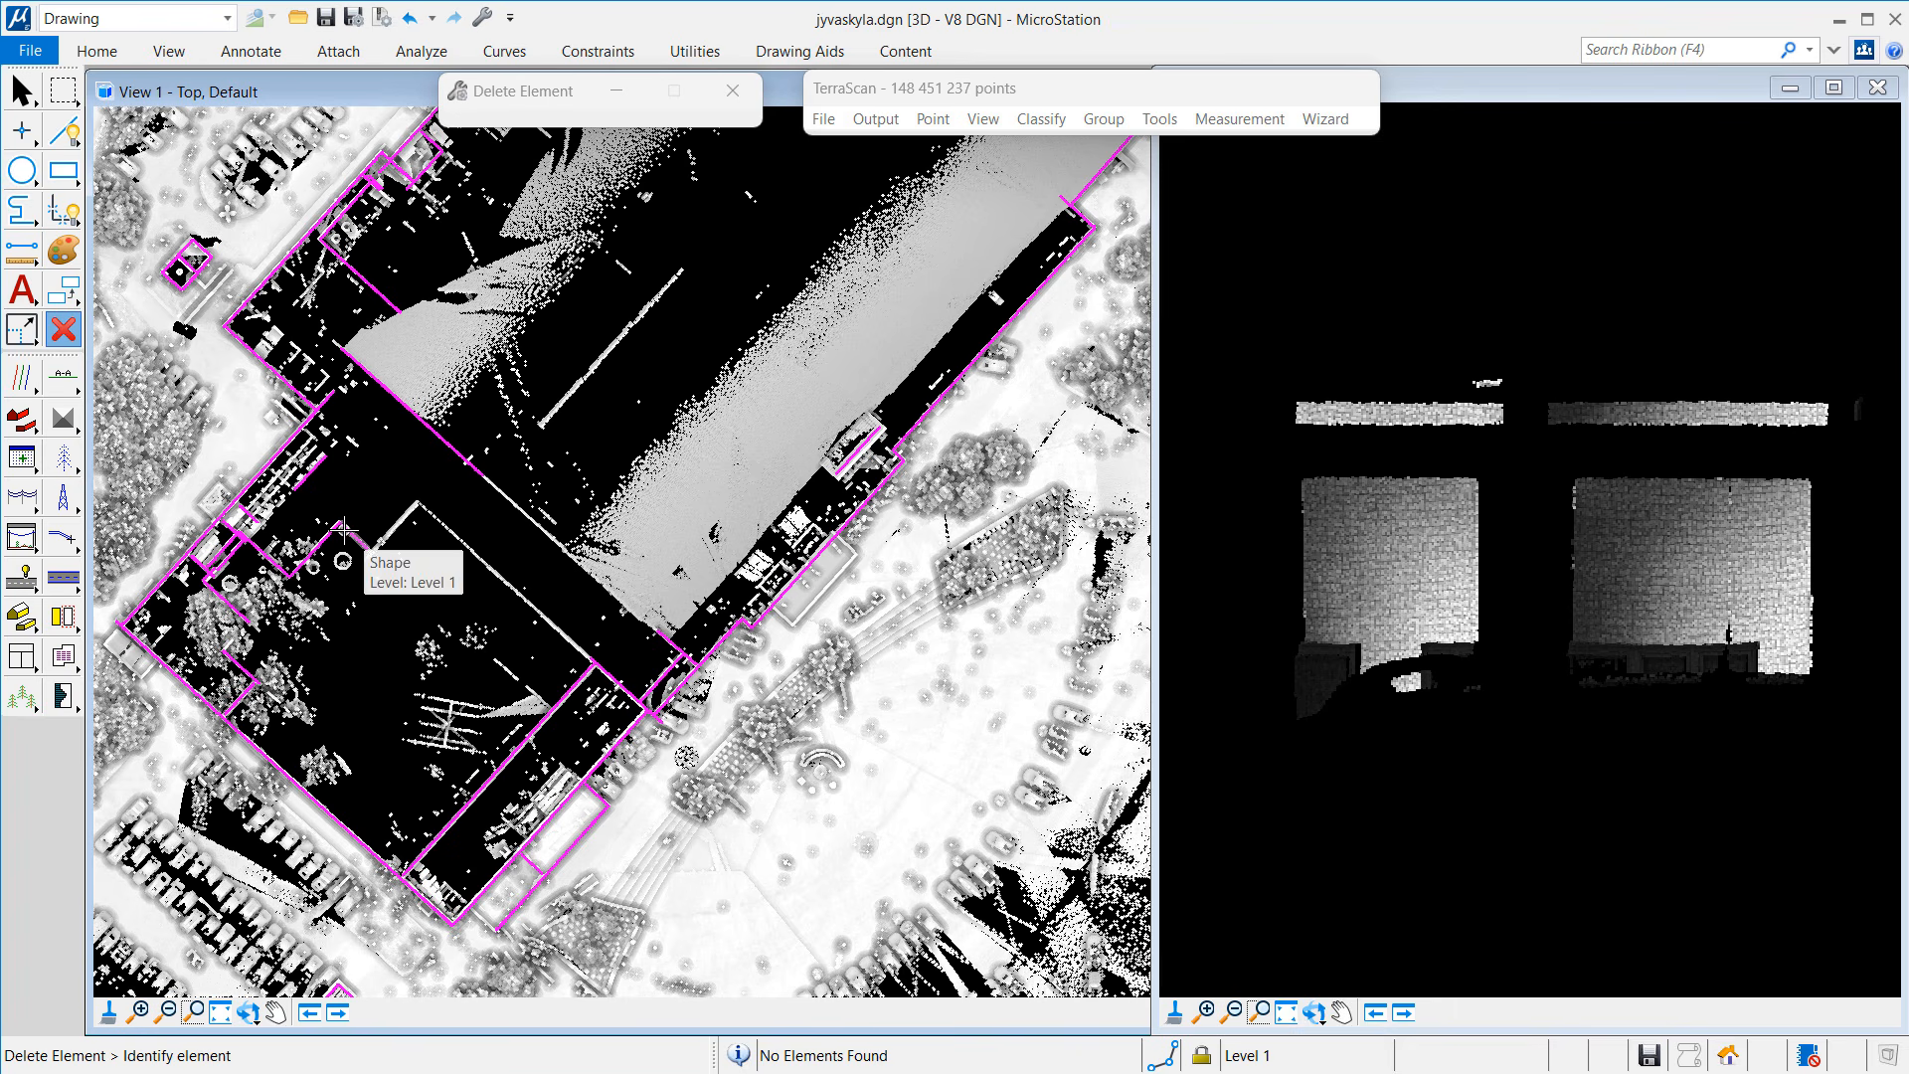
pyautogui.click(242, 667)
pyautogui.click(247, 691)
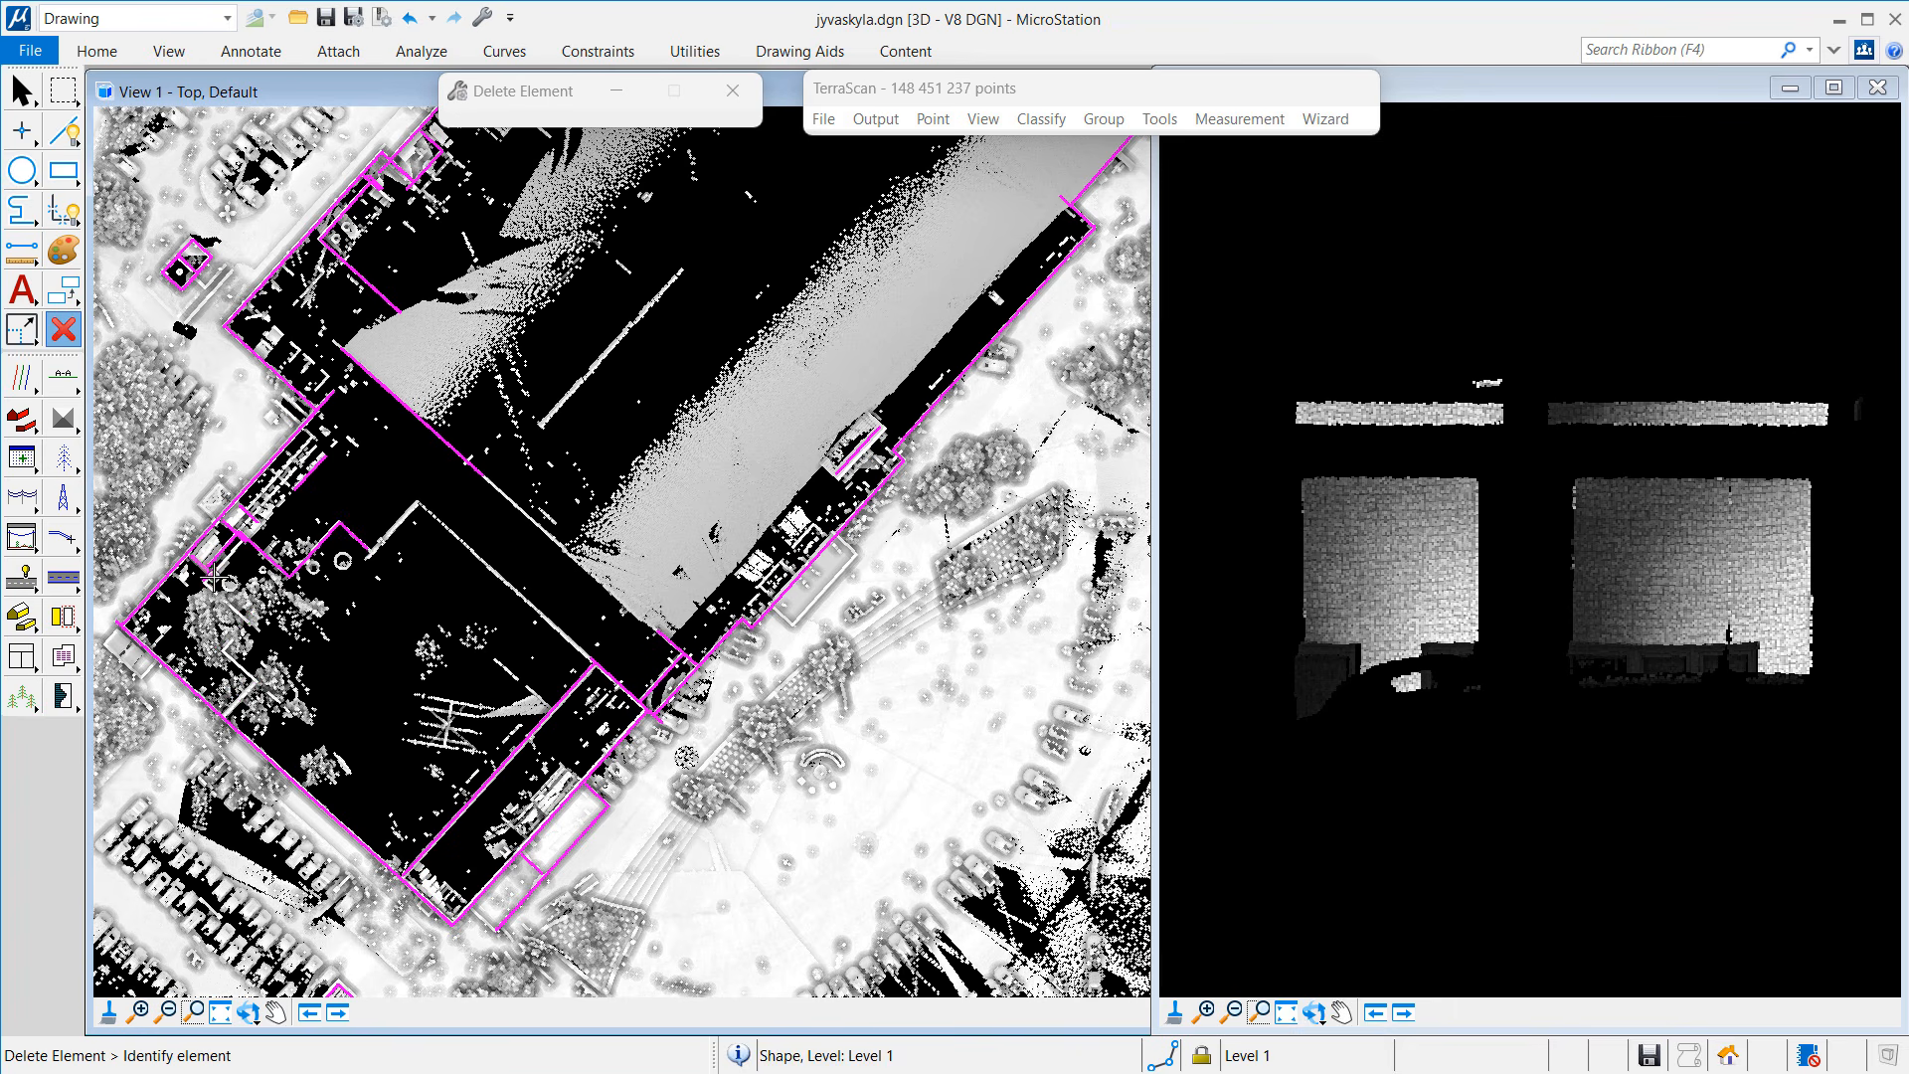
pyautogui.click(207, 585)
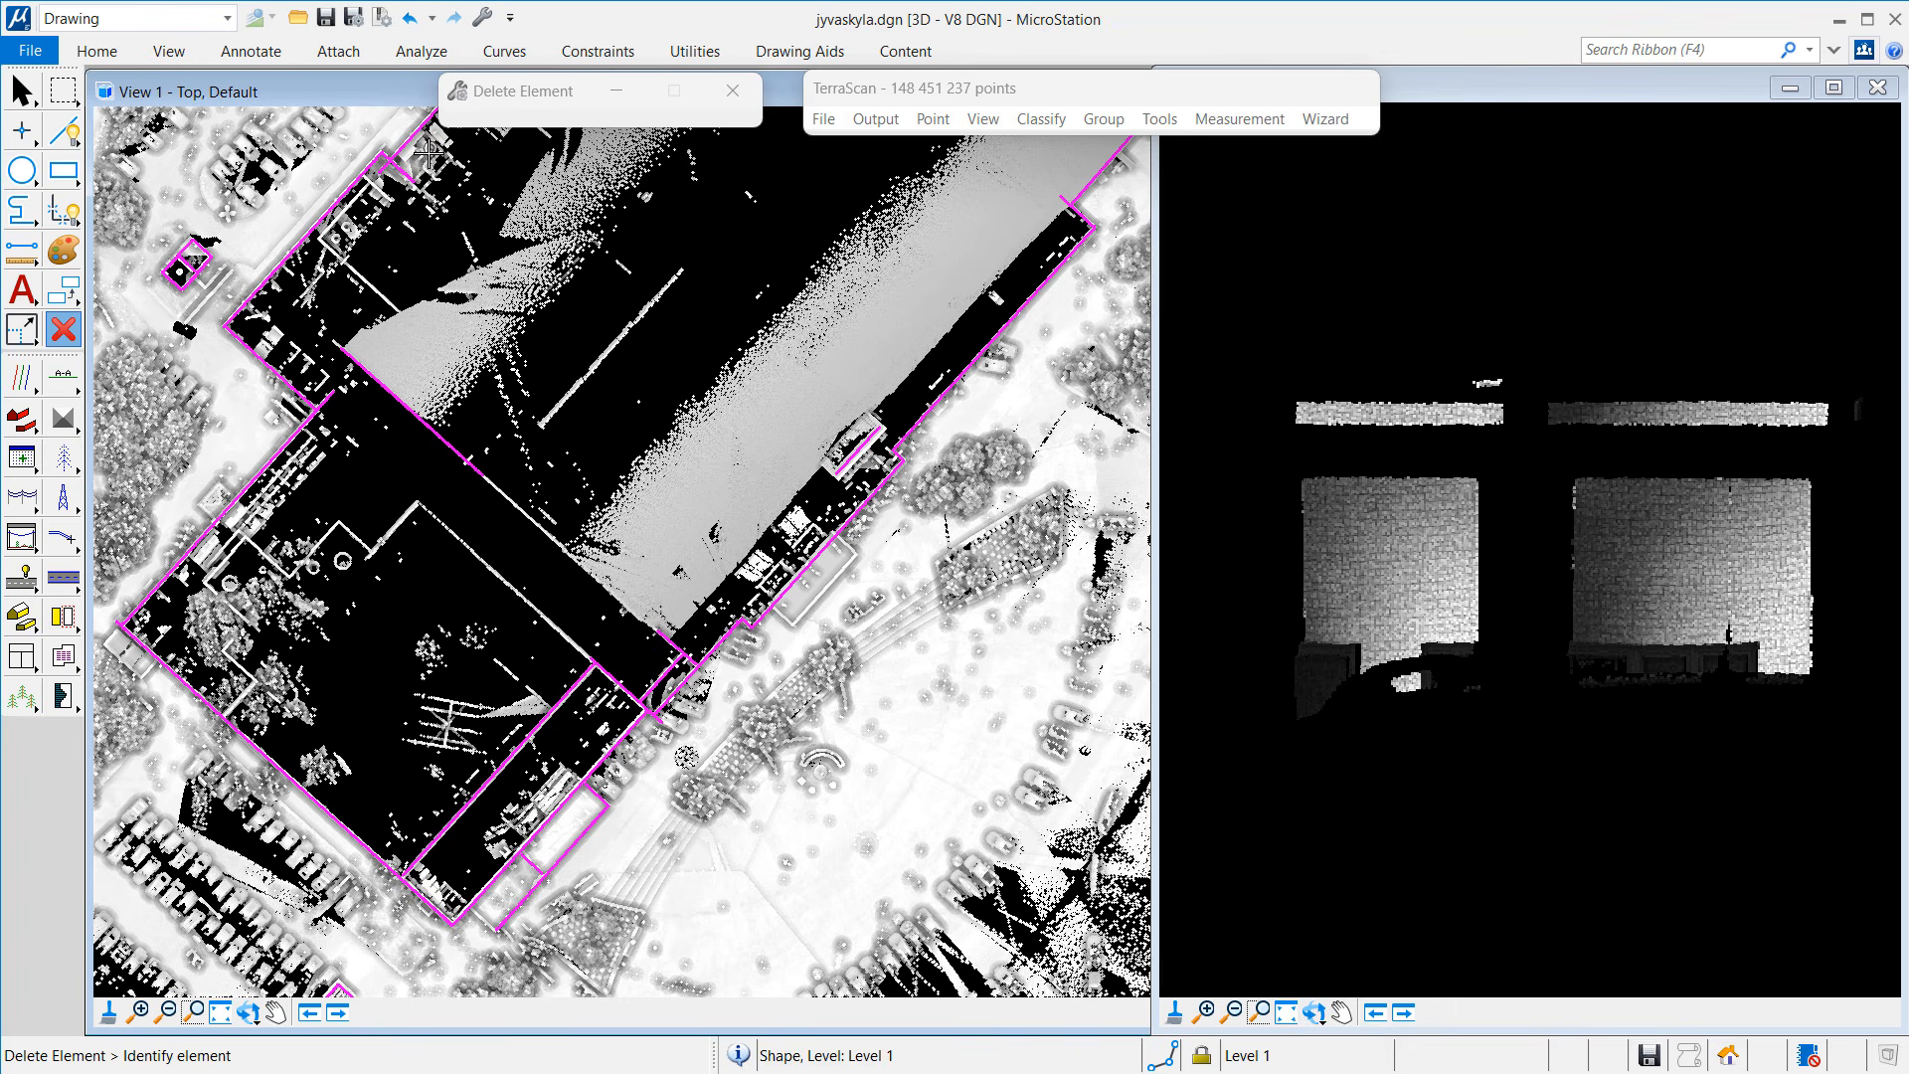
pyautogui.click(276, 1013)
# Step: Arrange the two views side by side and select all the magenta building outlines
pyautogui.moveTo(304, 804); pyautogui.dragTo(758, 491)
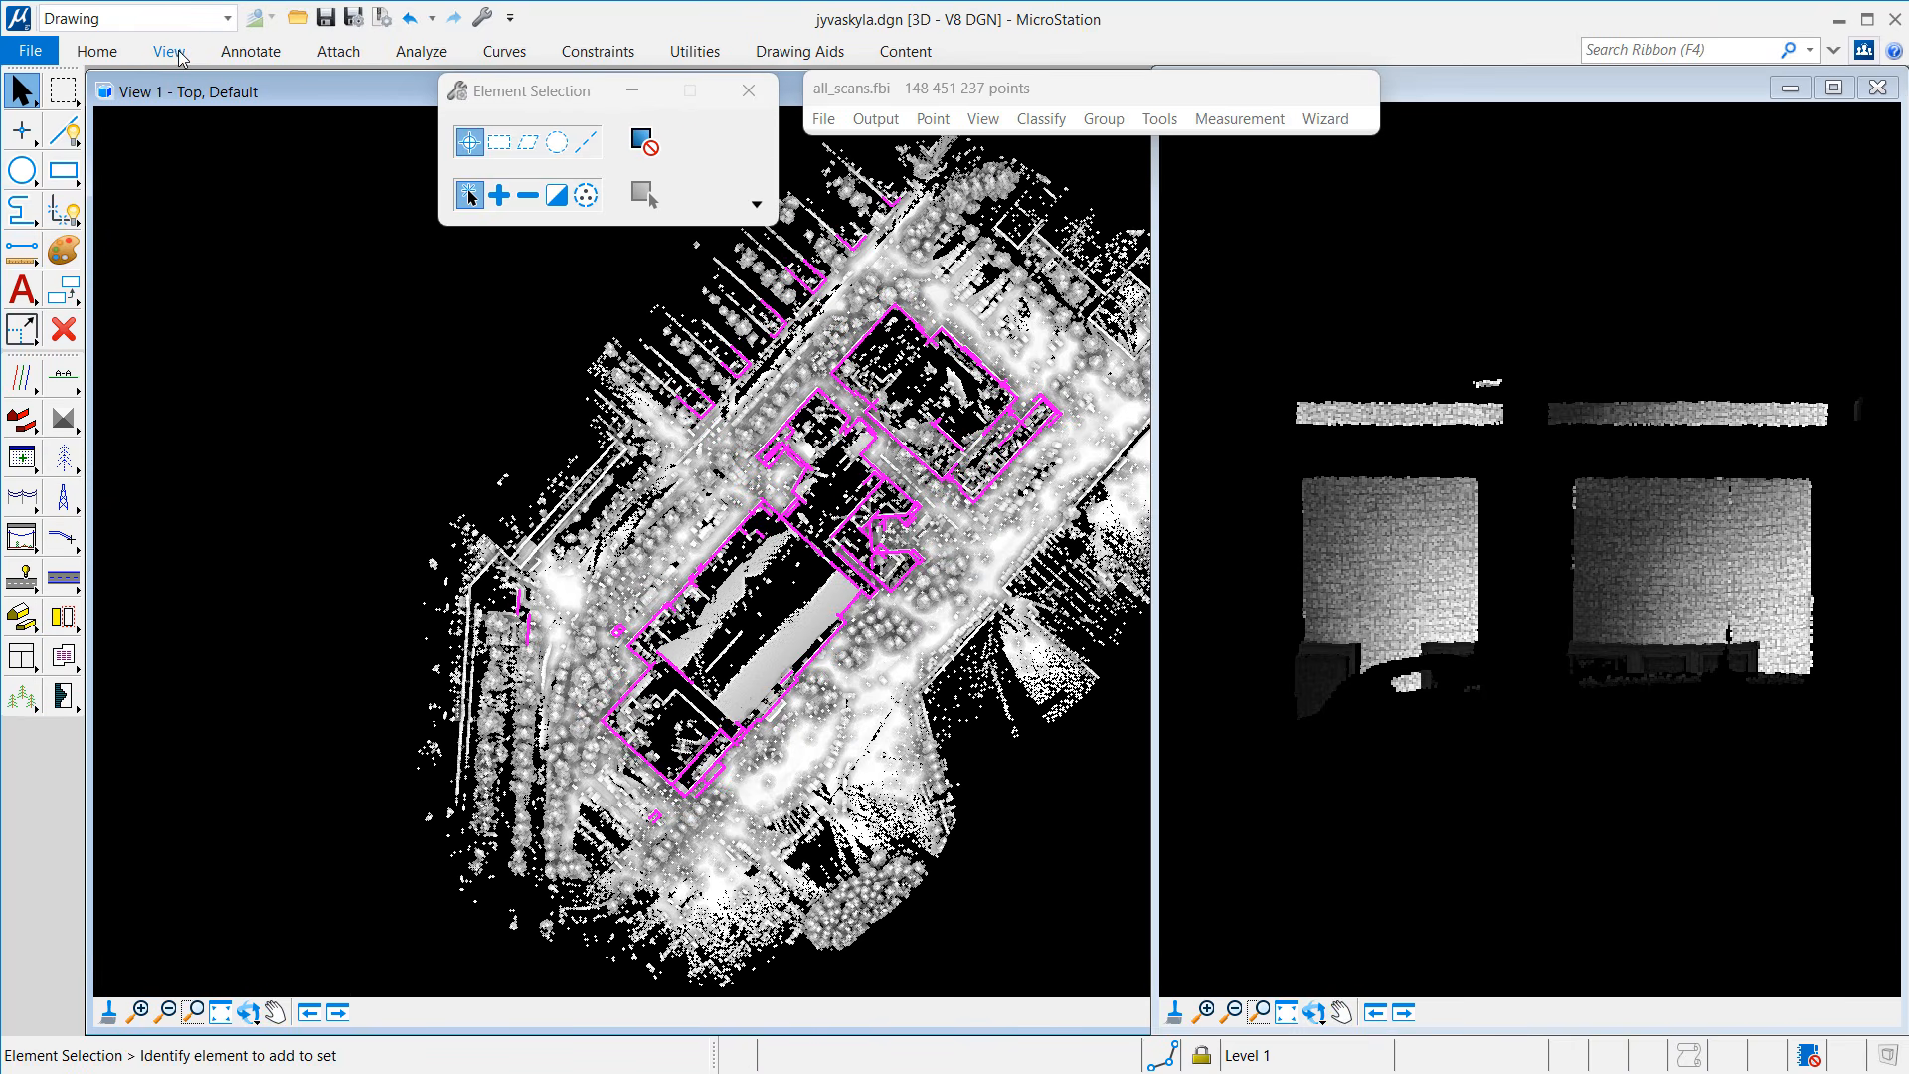
pyautogui.click(169, 51)
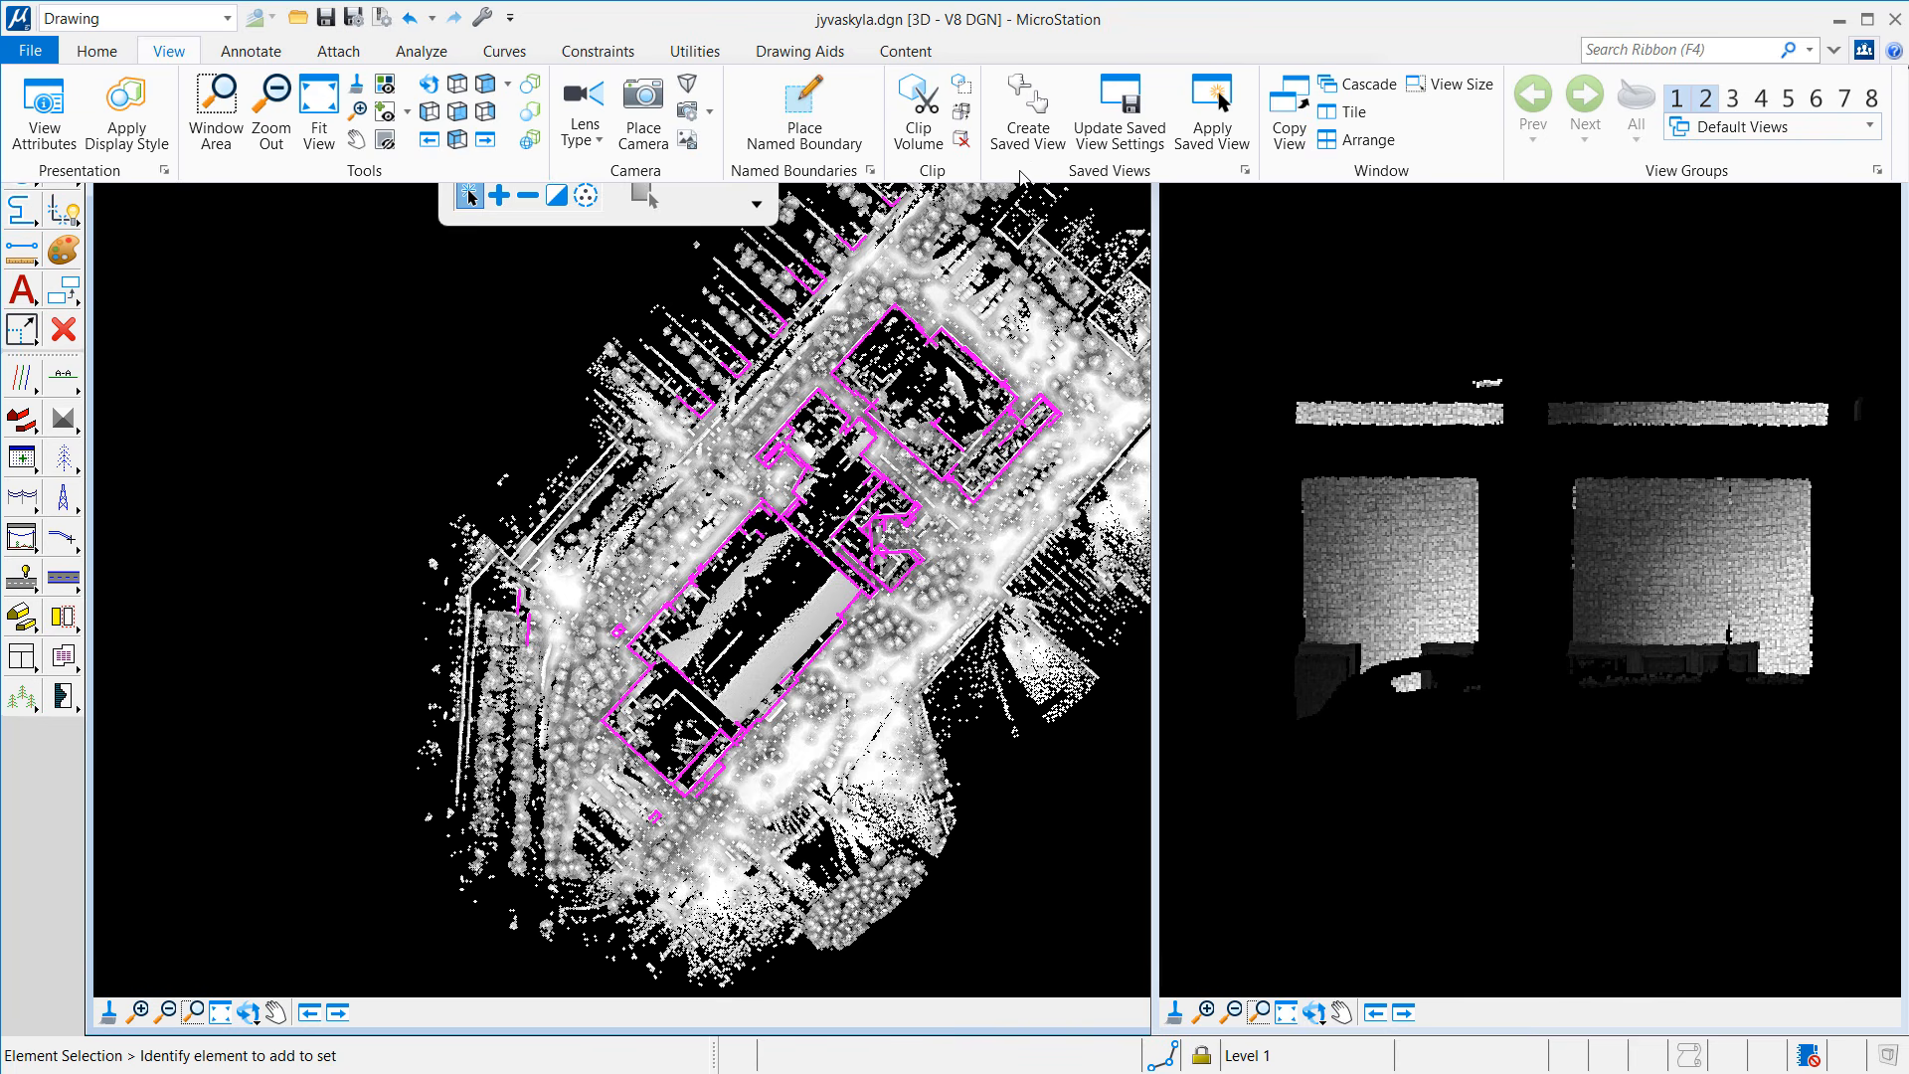
pyautogui.click(1359, 140)
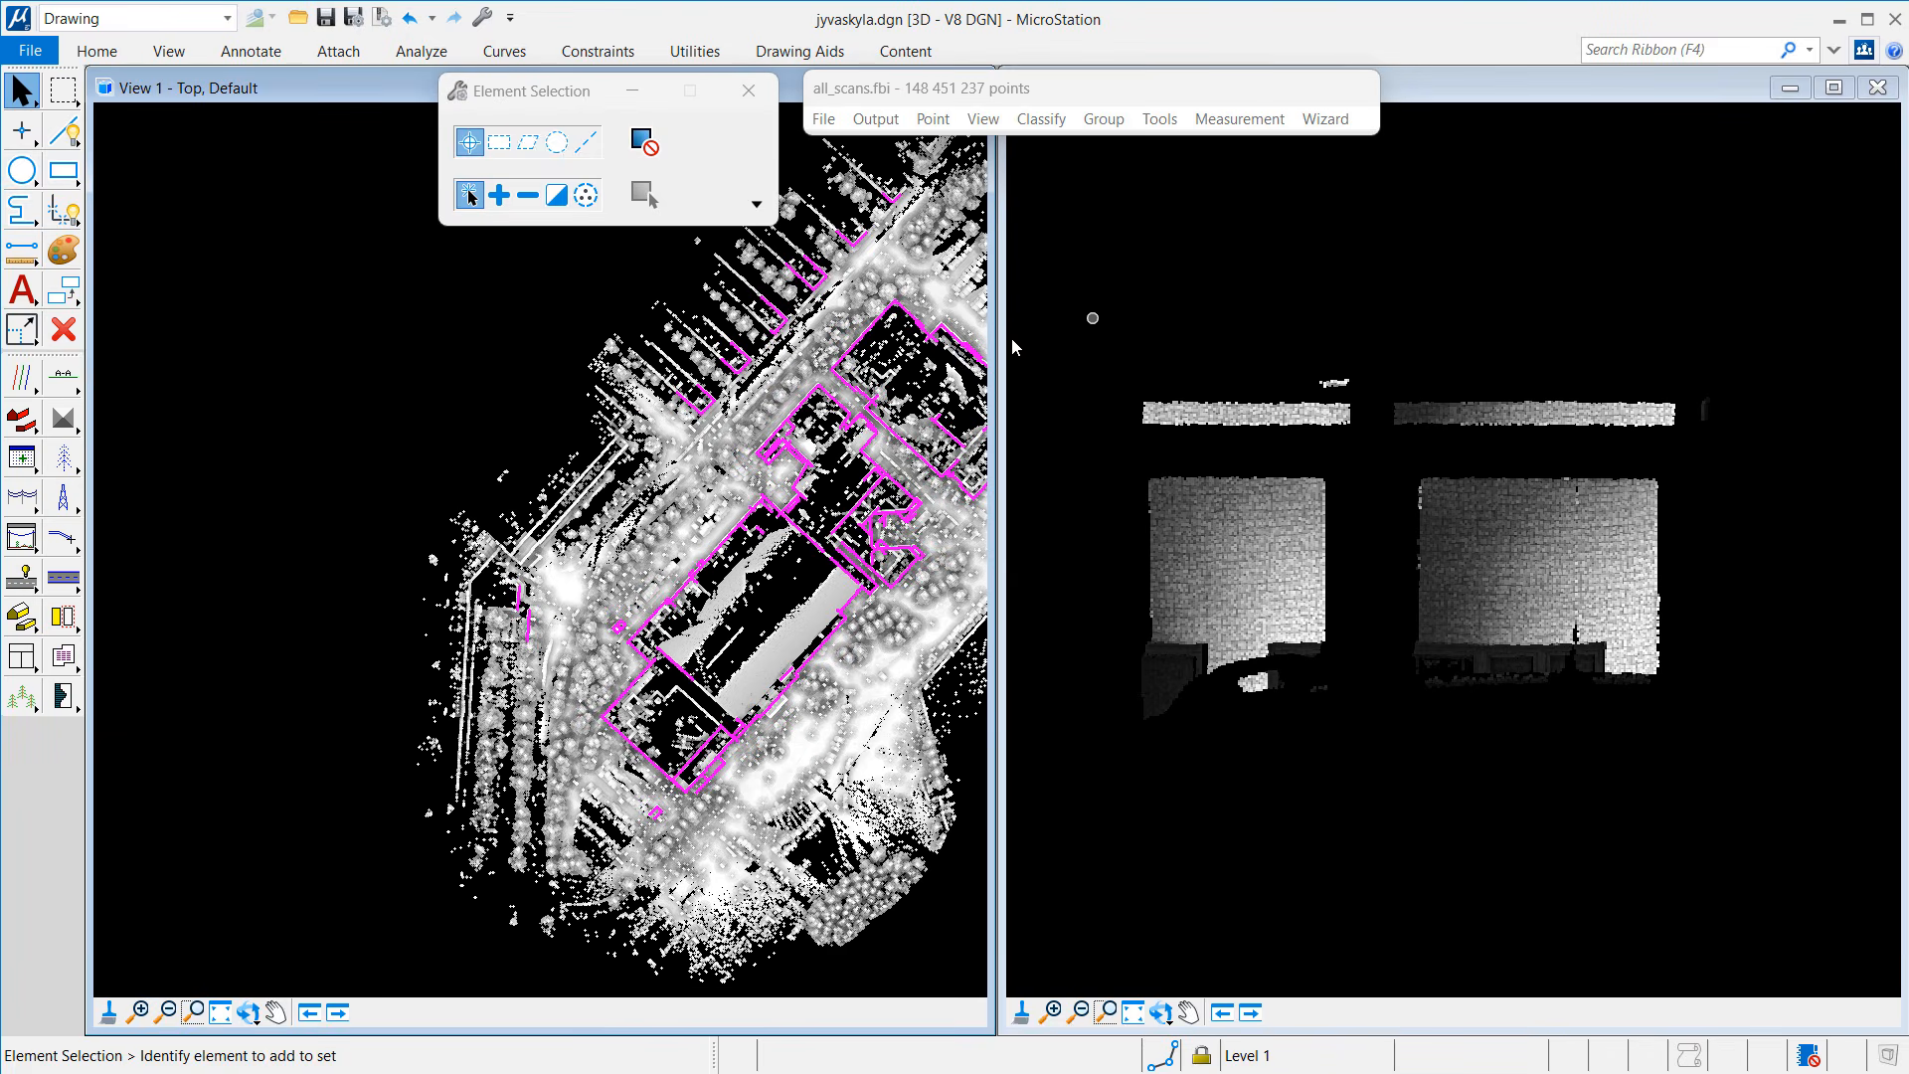
pyautogui.moveTo(697, 629); pyautogui.dragTo(468, 618, button='middle')
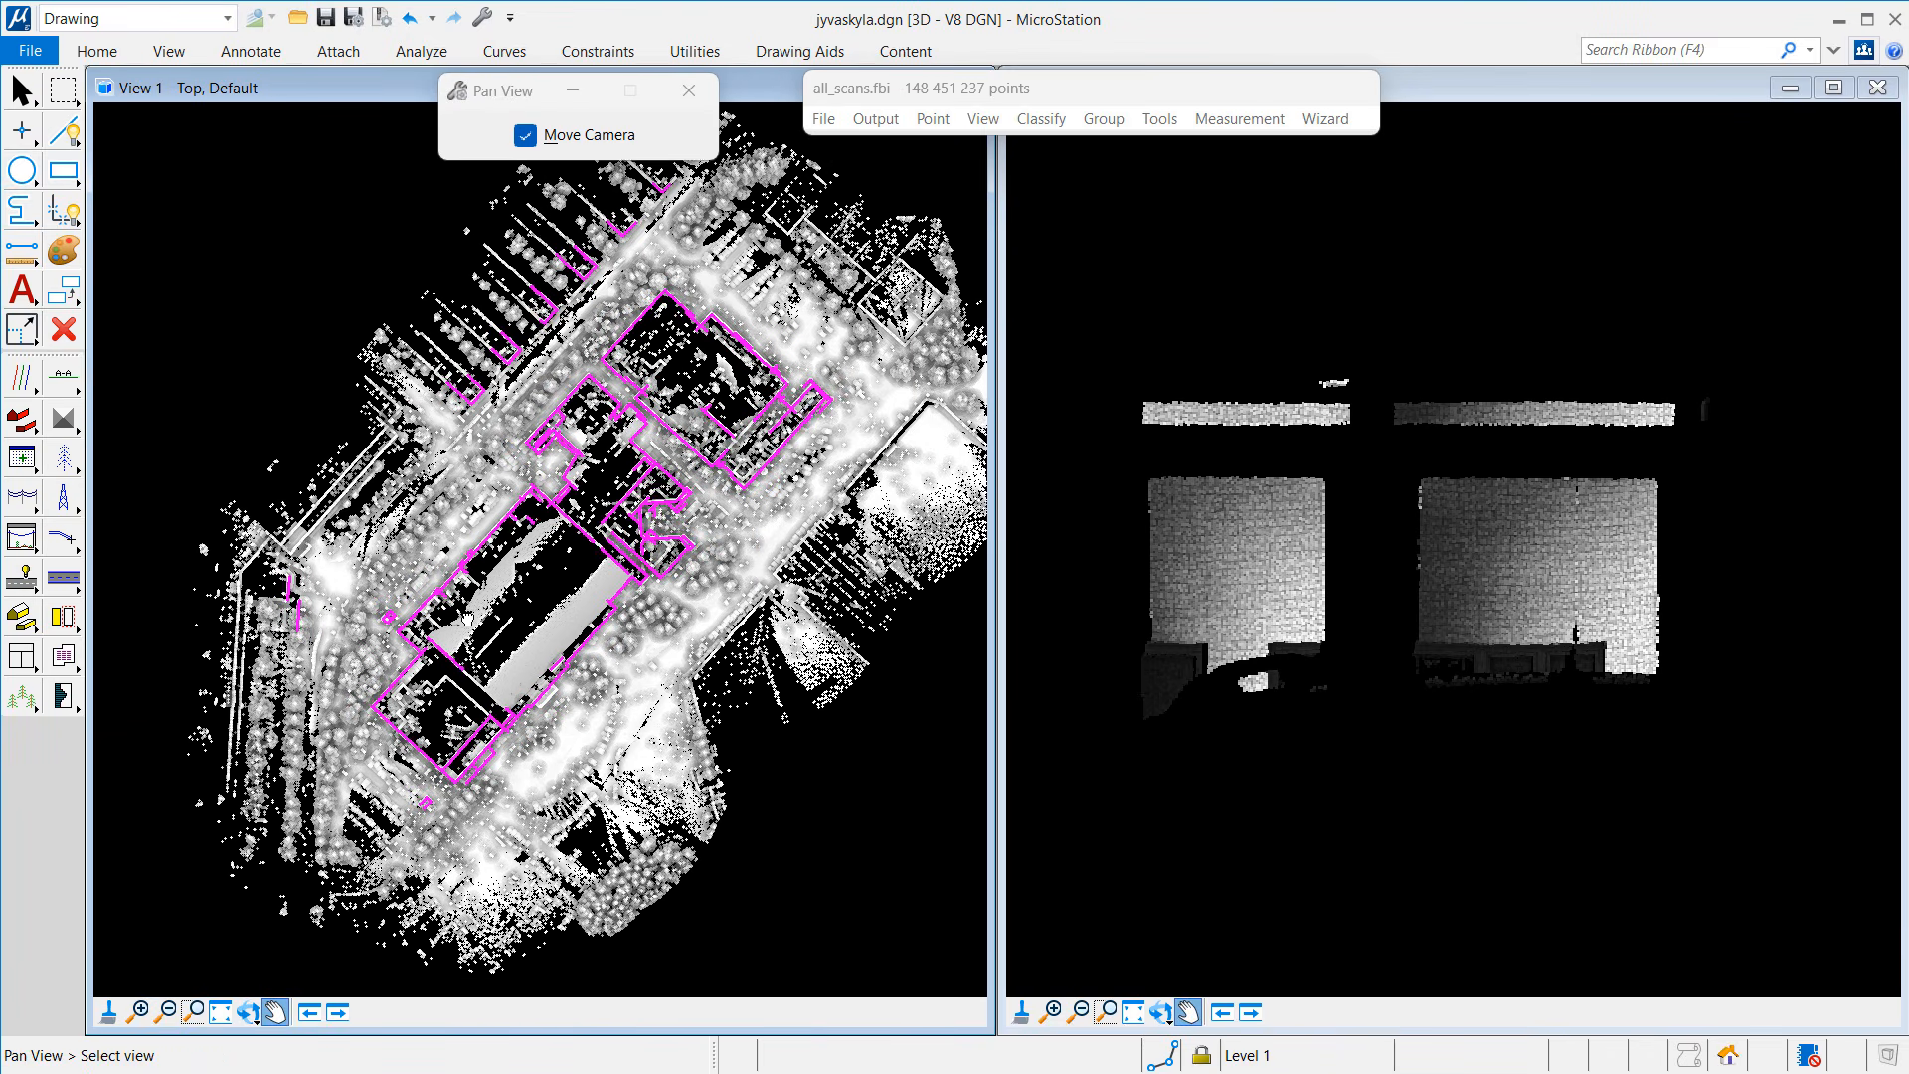
pyautogui.click(21, 90)
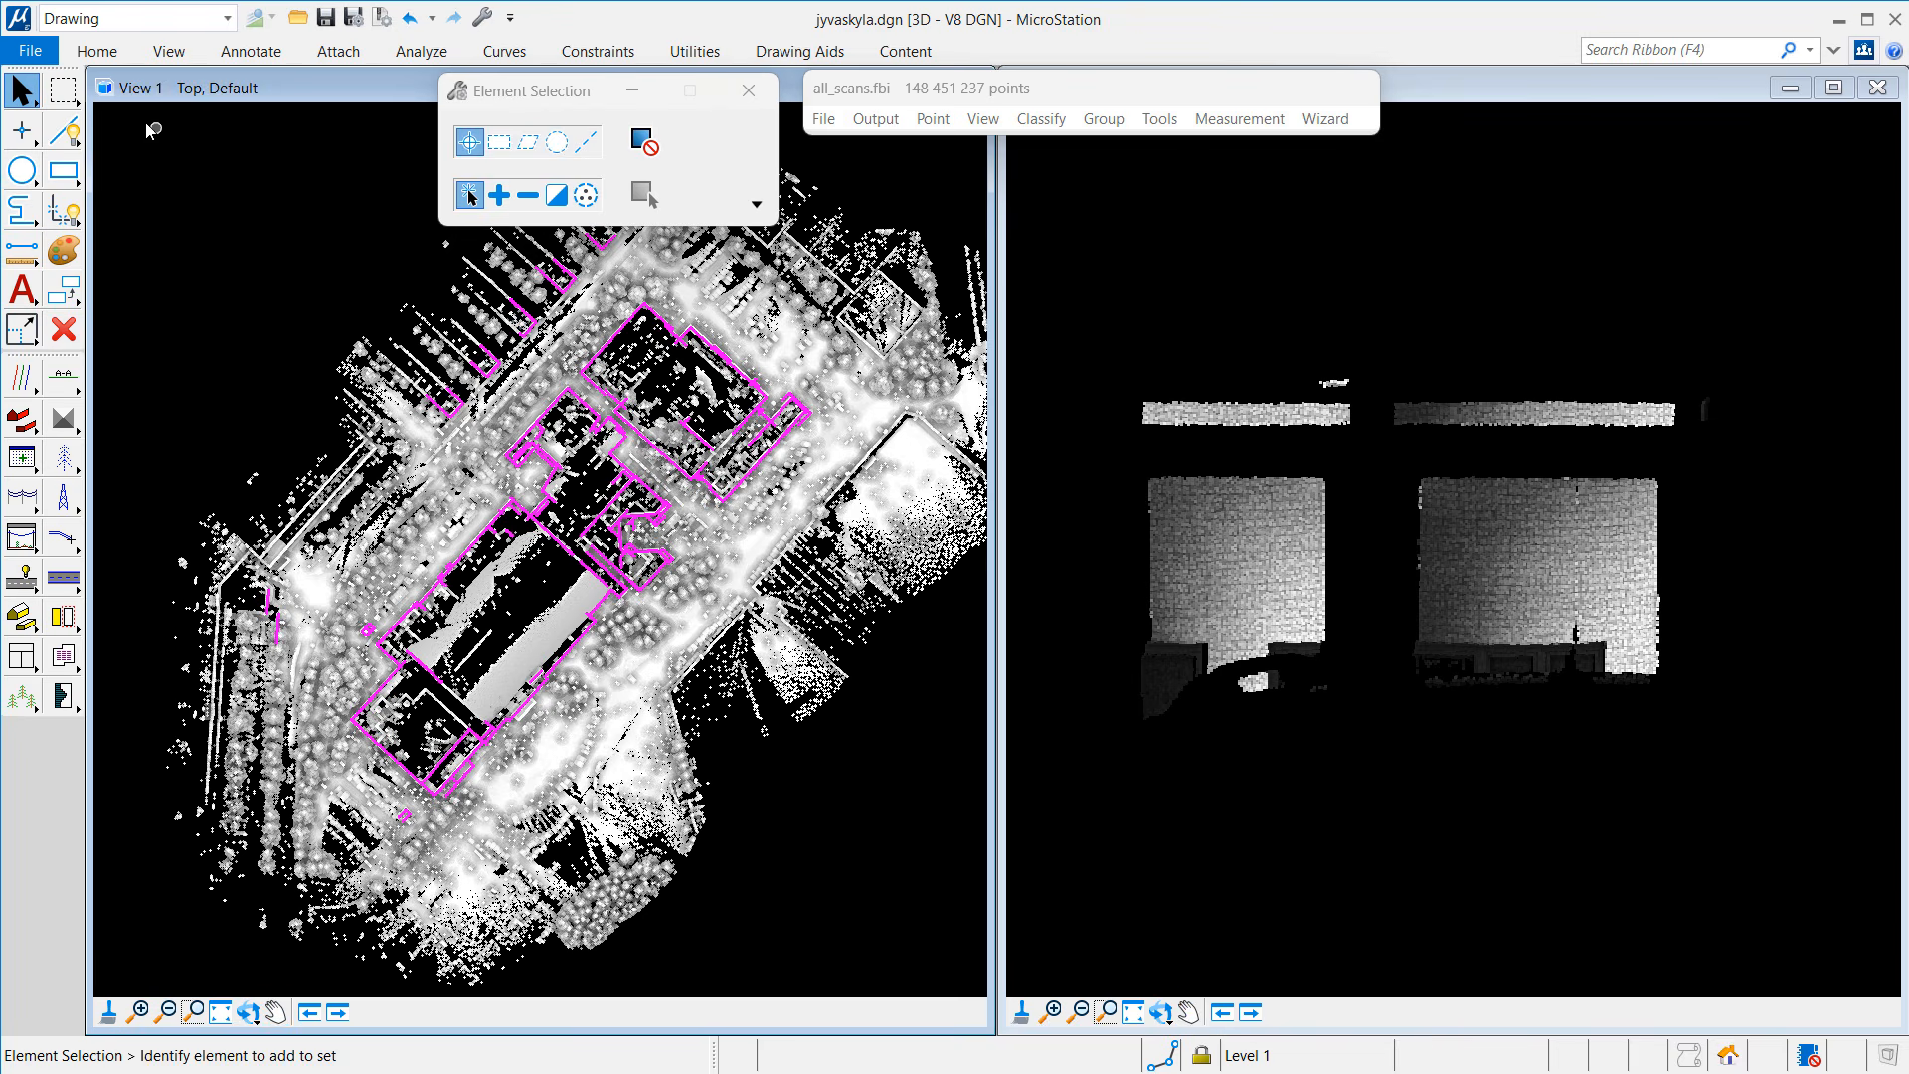
pyautogui.moveTo(149, 130); pyautogui.dragTo(905, 920)
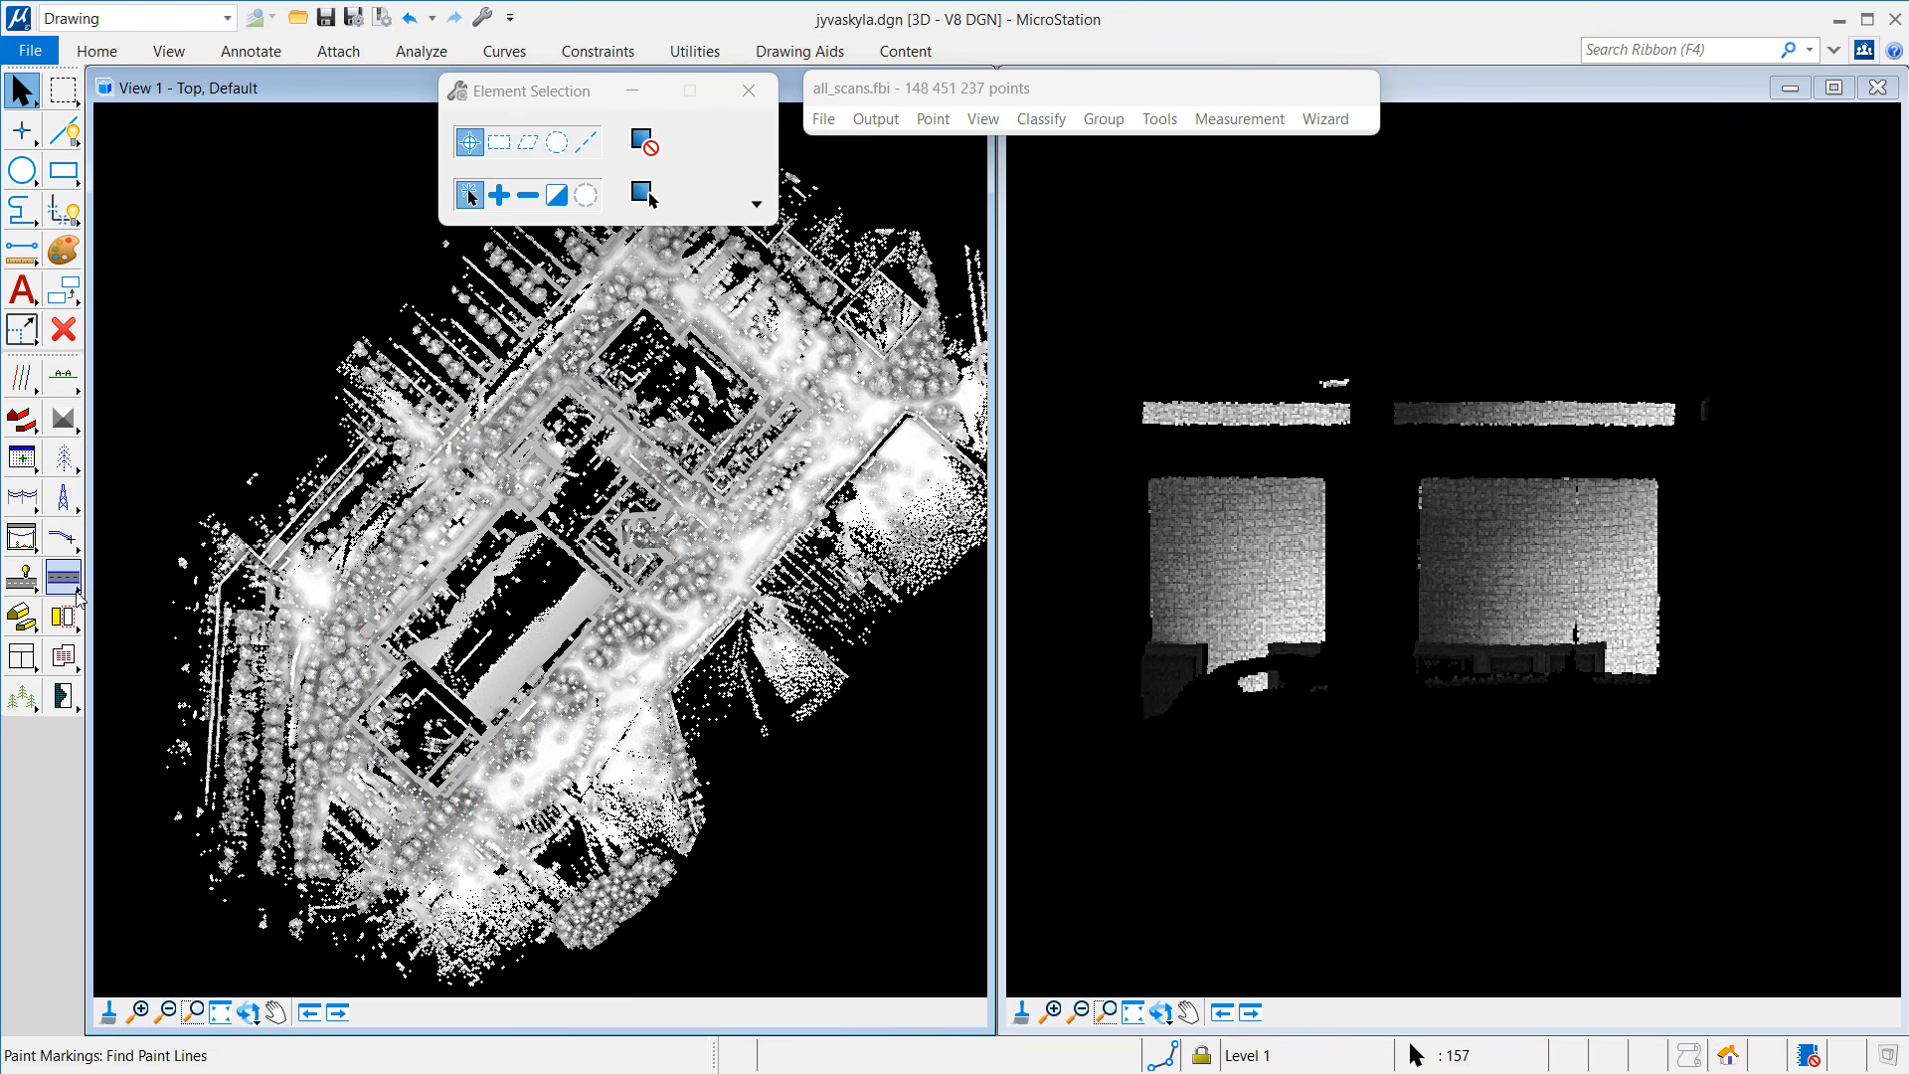
# Step: Start Inspect Elements with view 2 as the plane section and camera view set to None
pyautogui.click(63, 497)
pyautogui.click(20, 418)
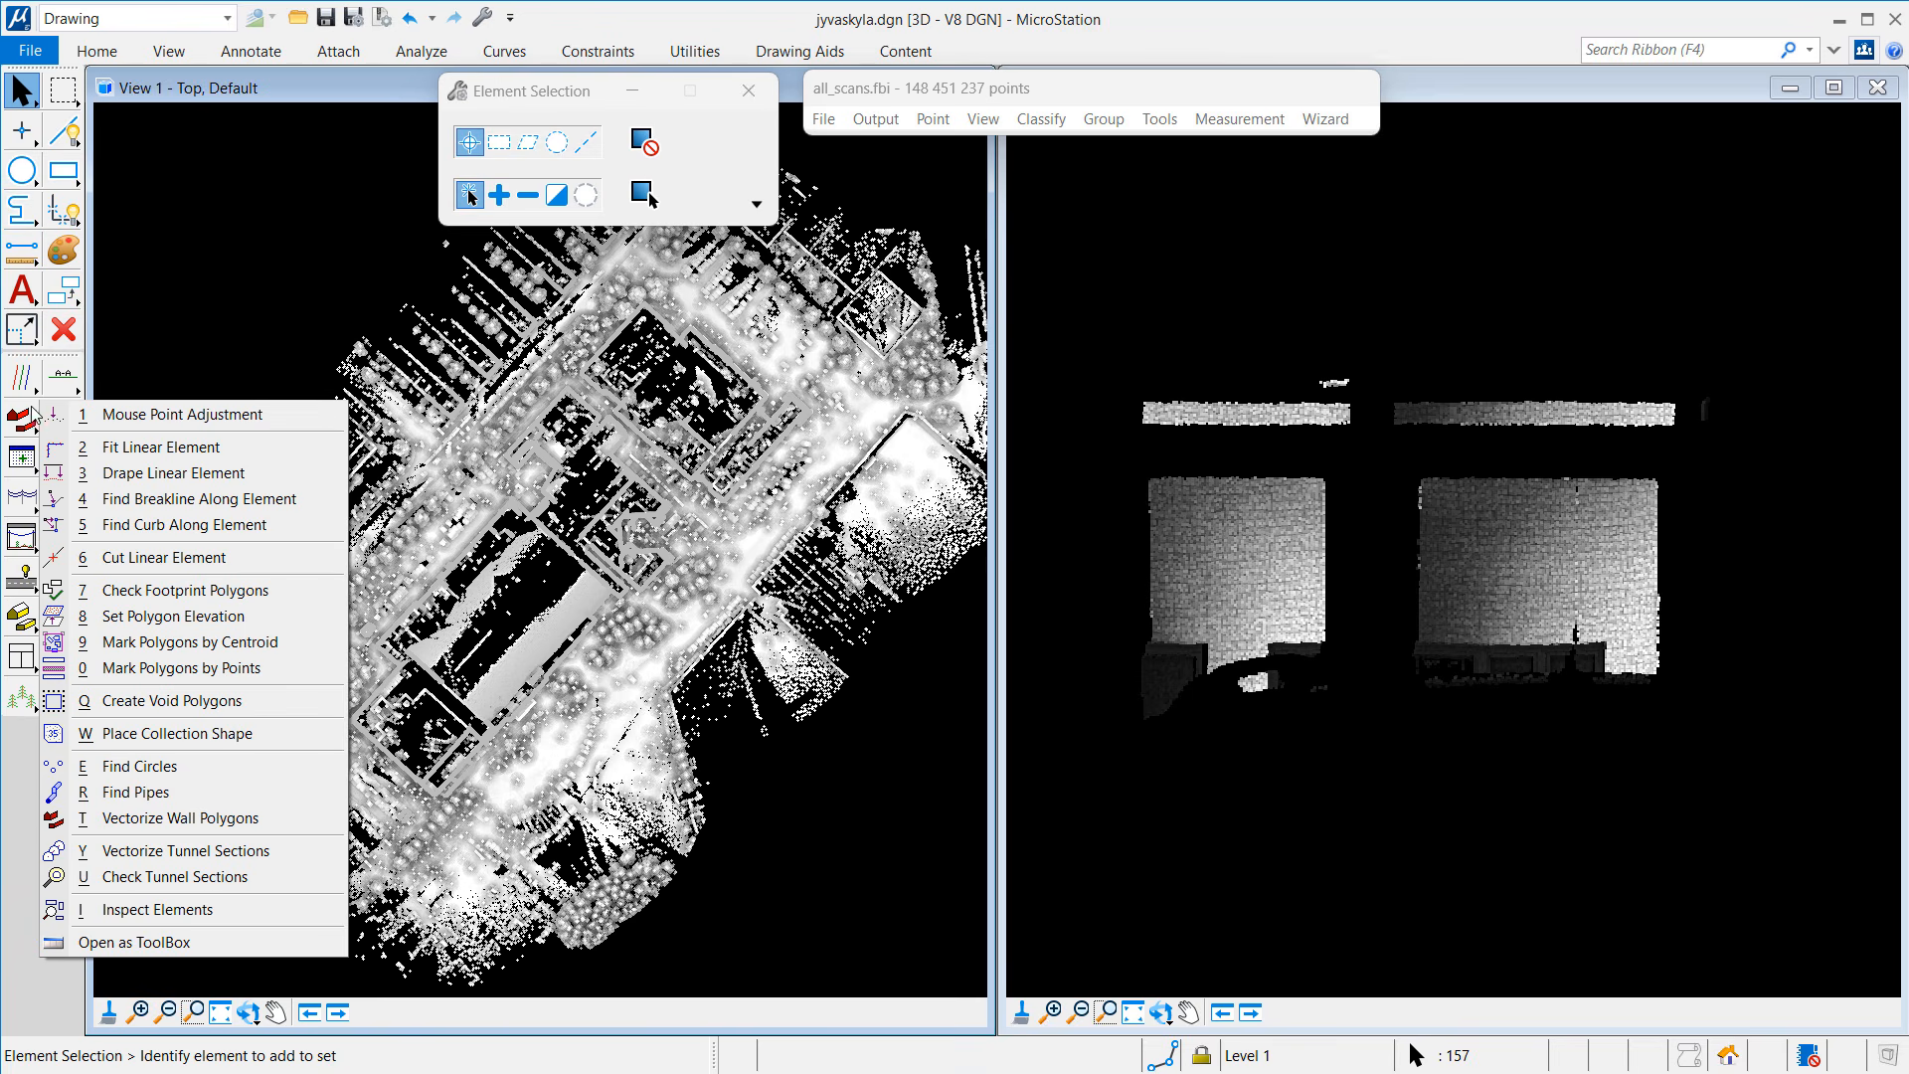
pyautogui.click(163, 917)
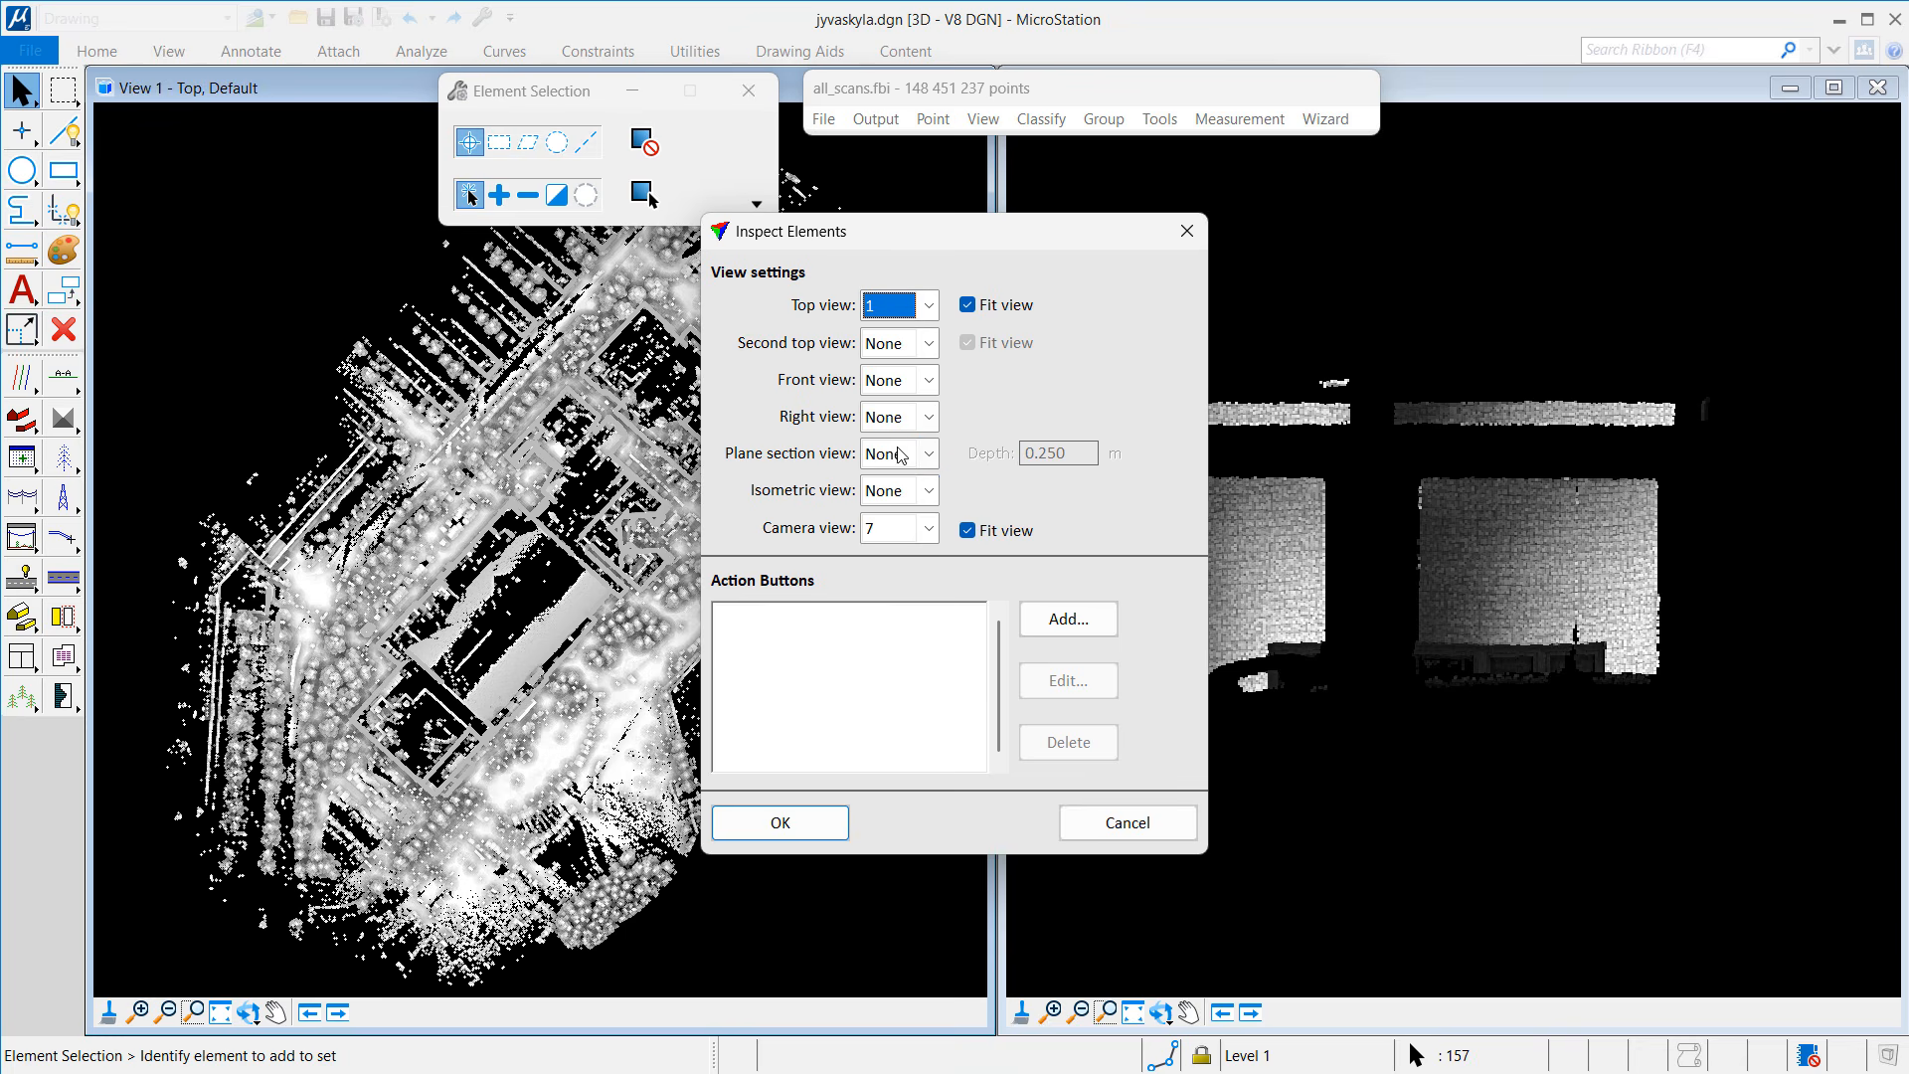
pyautogui.click(900, 456)
pyautogui.click(890, 530)
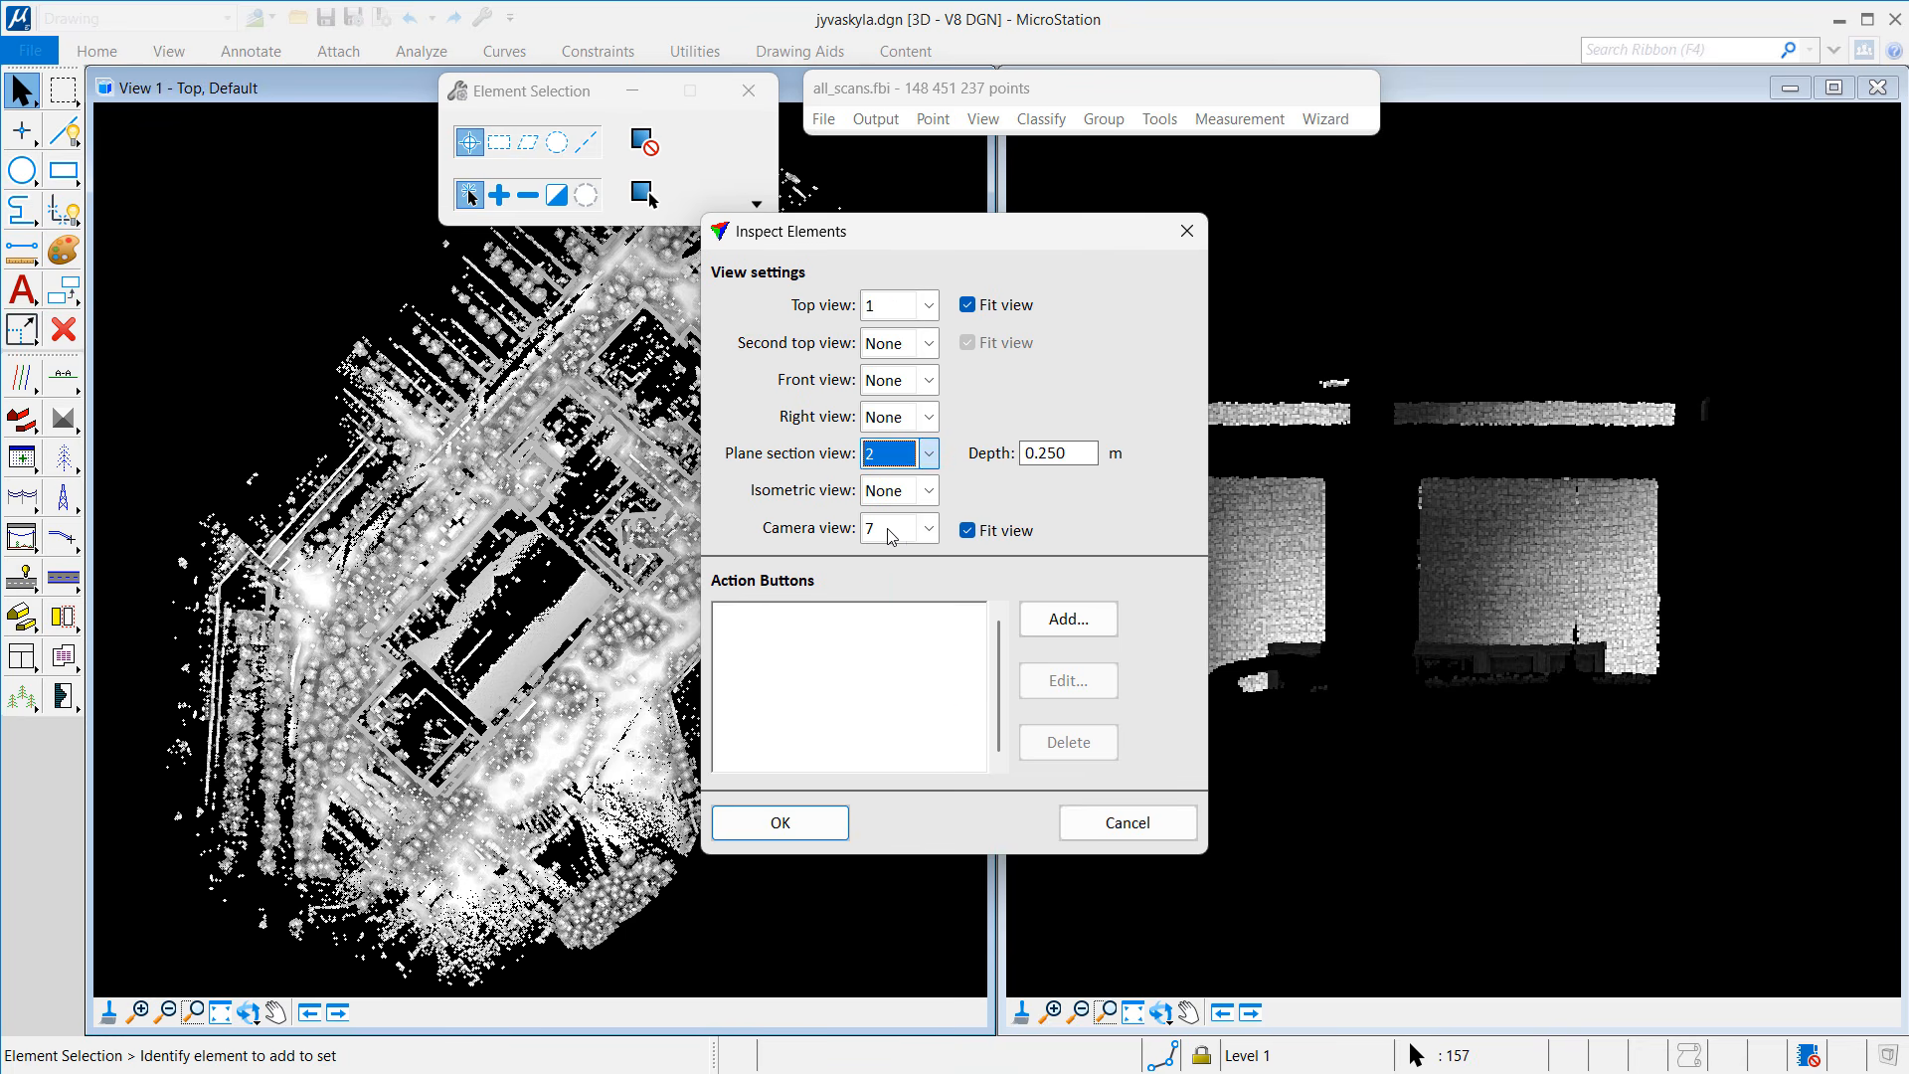
pyautogui.click(926, 528)
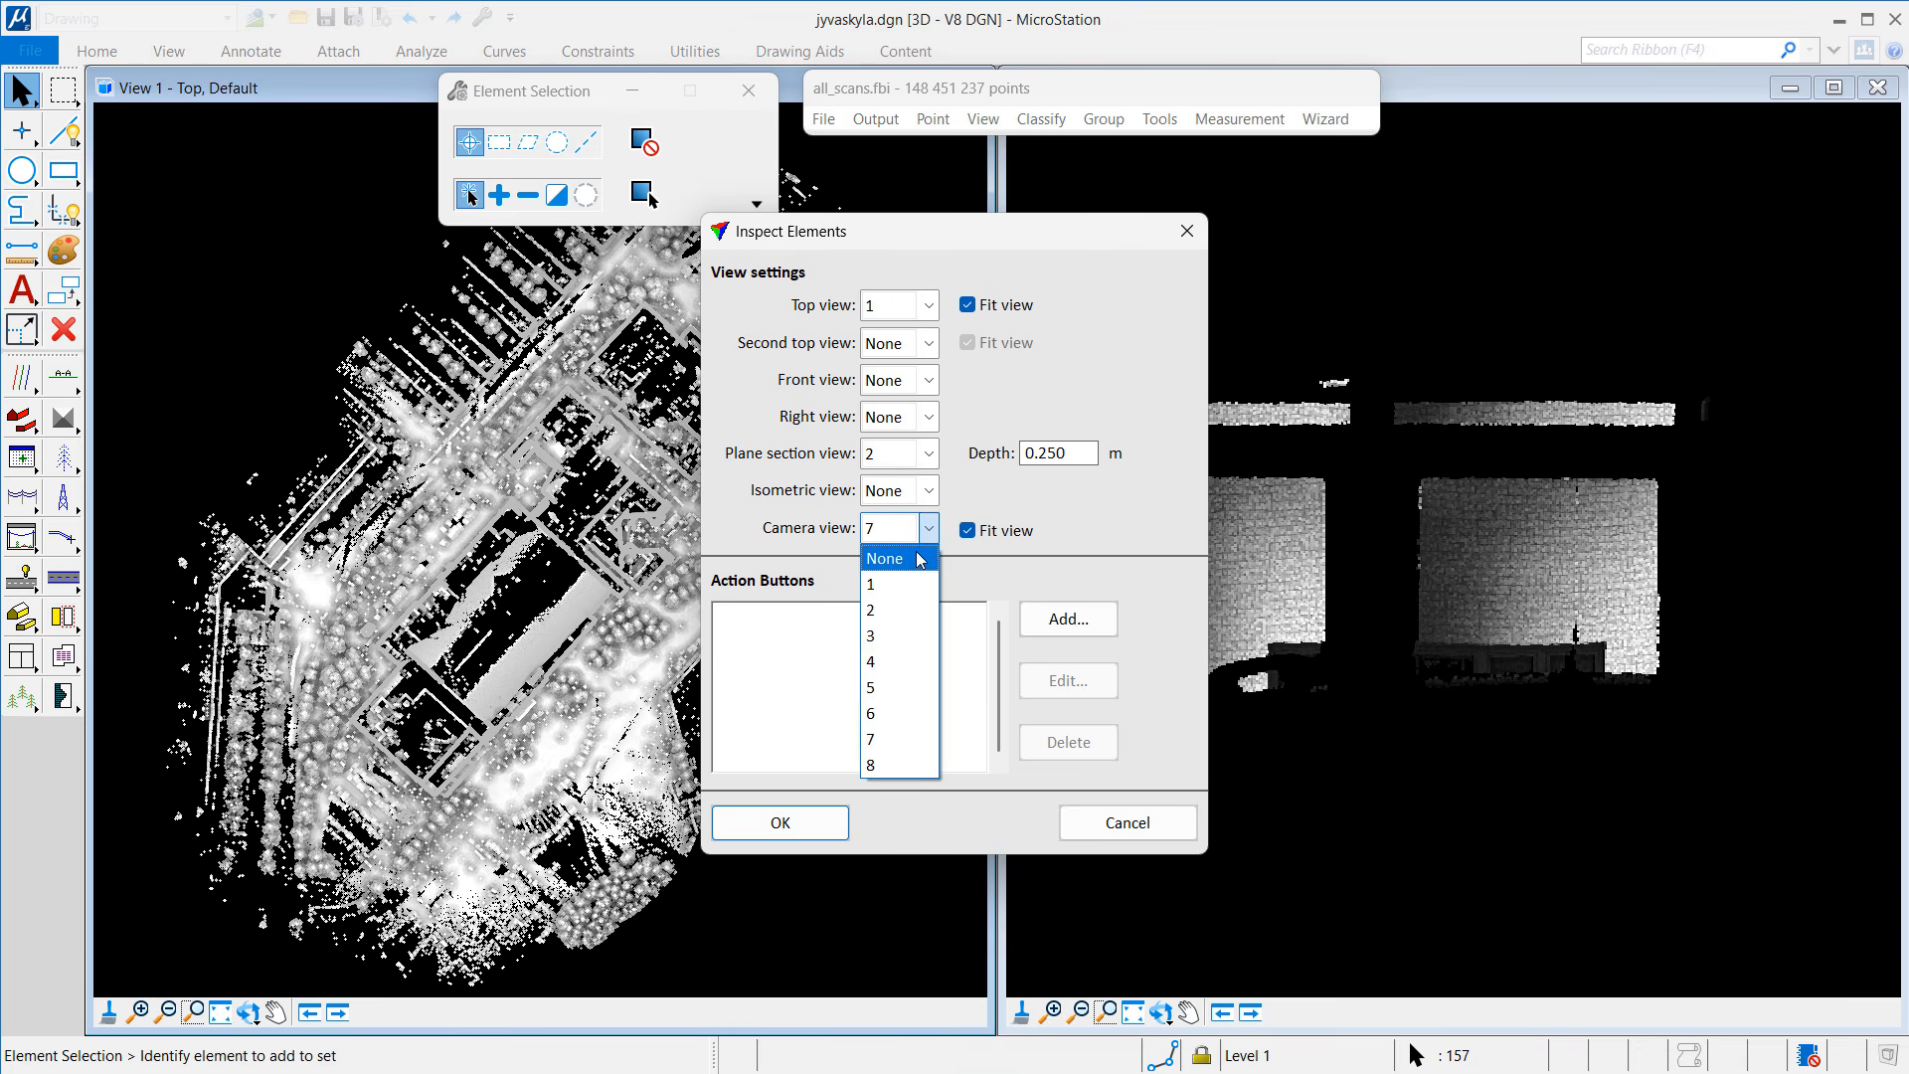
pyautogui.click(920, 560)
pyautogui.click(1054, 620)
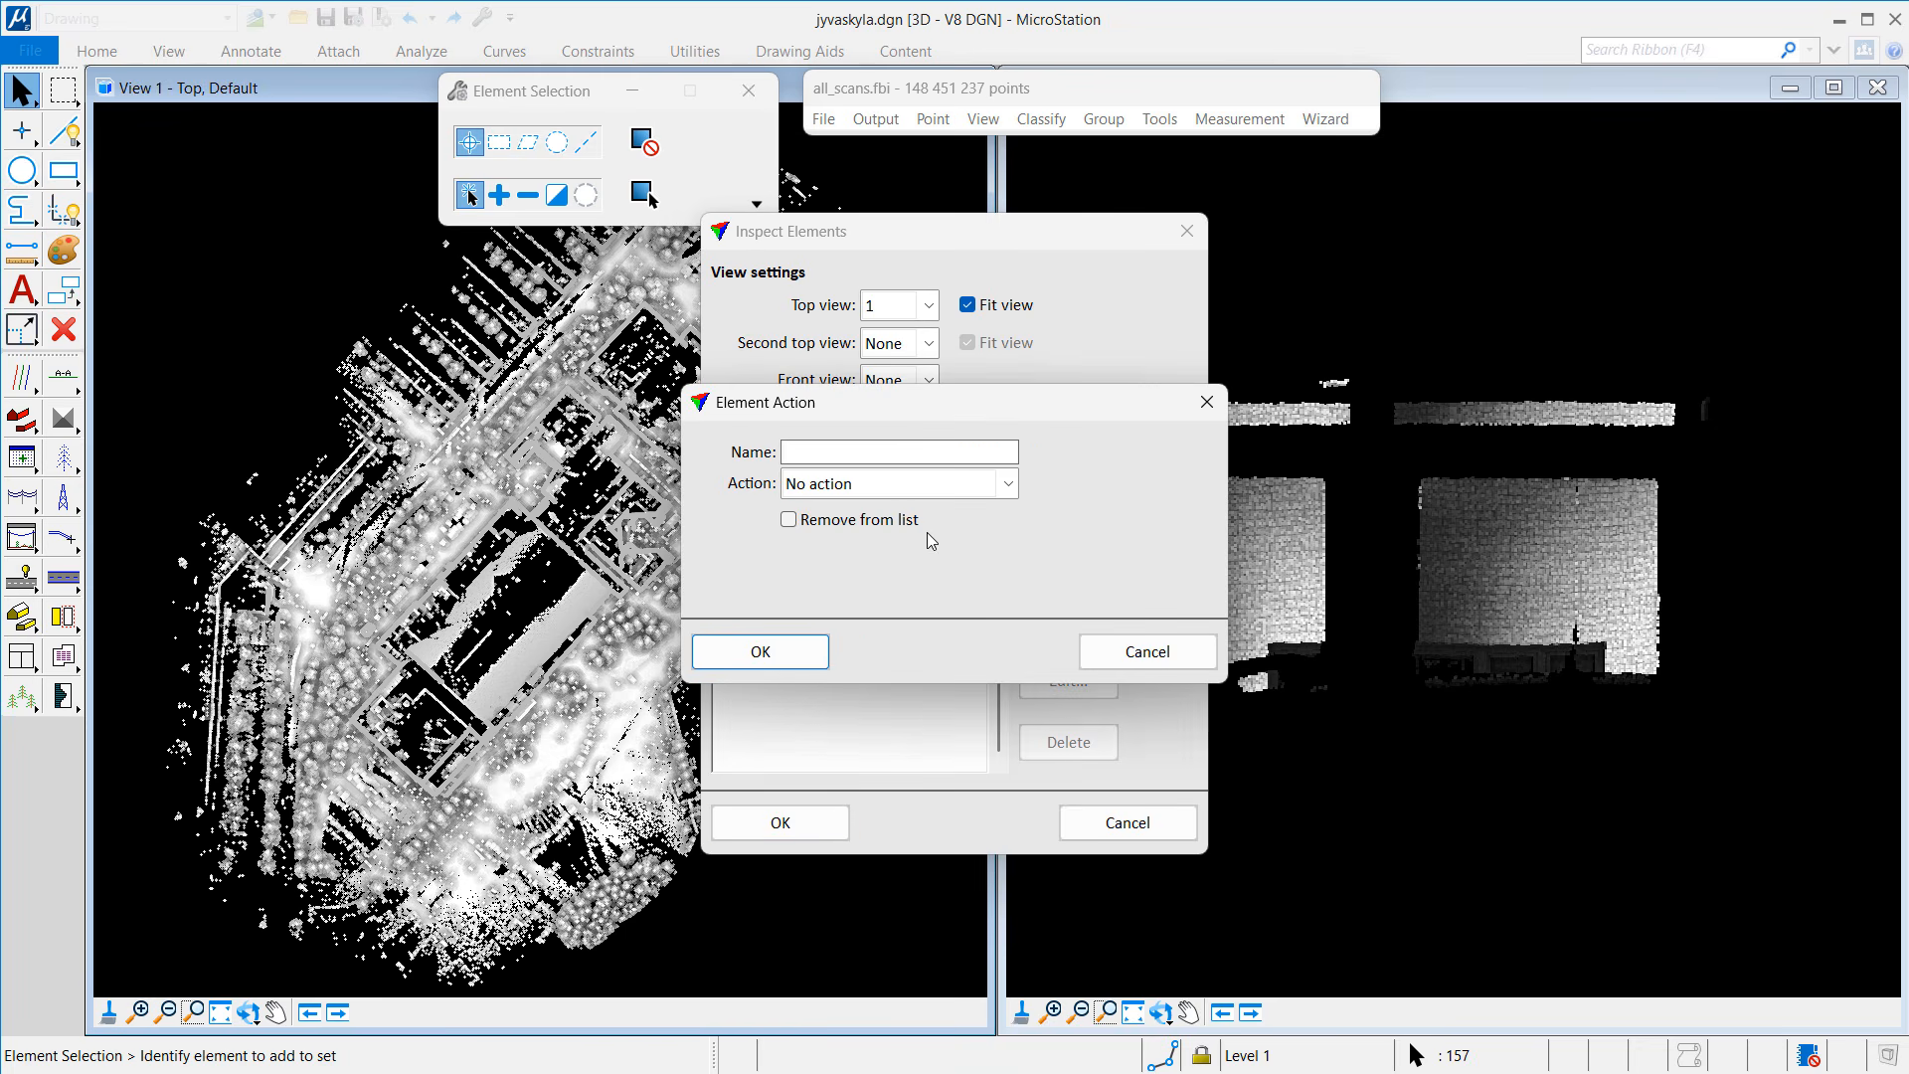
# Step: Create an 'Accept' action: Modify element, remove from list, Level 15, colour 3 red
pyautogui.write('Accept')
pyautogui.press('Tab')
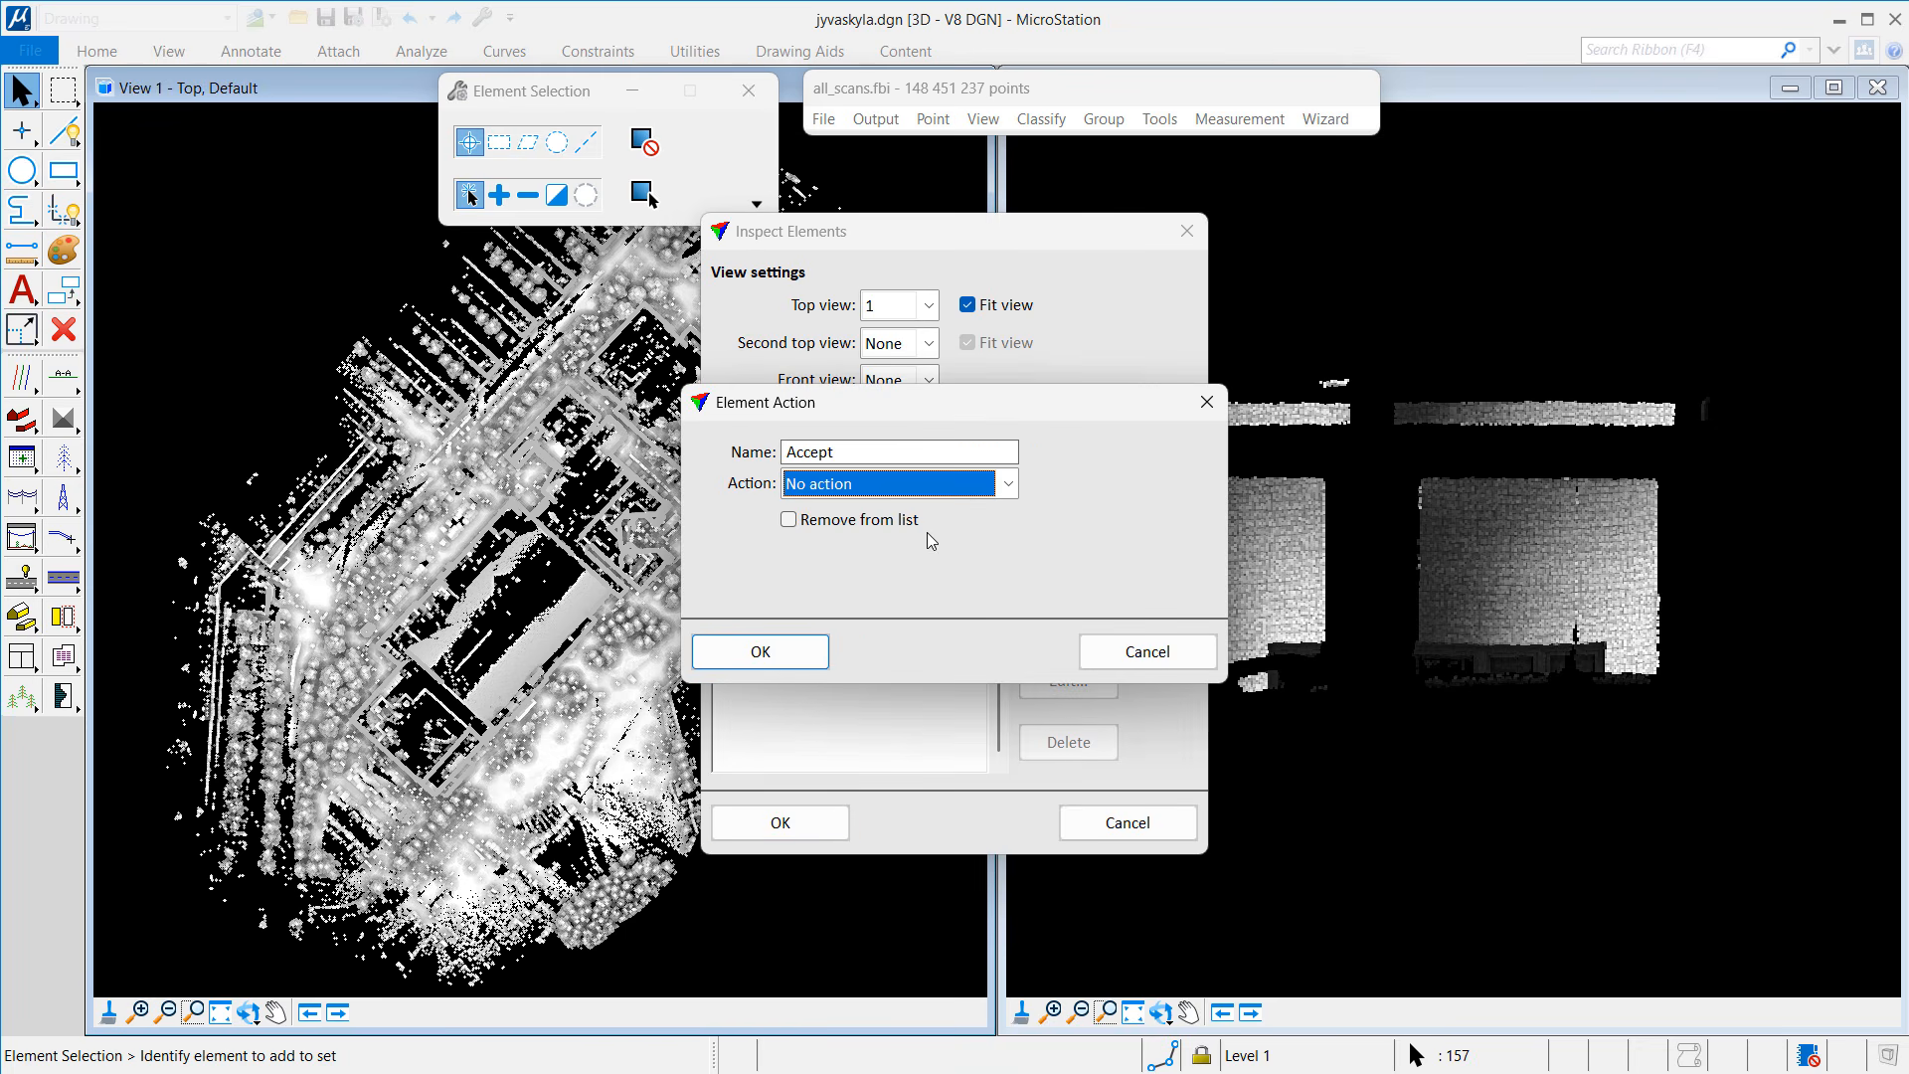
pyautogui.click(906, 484)
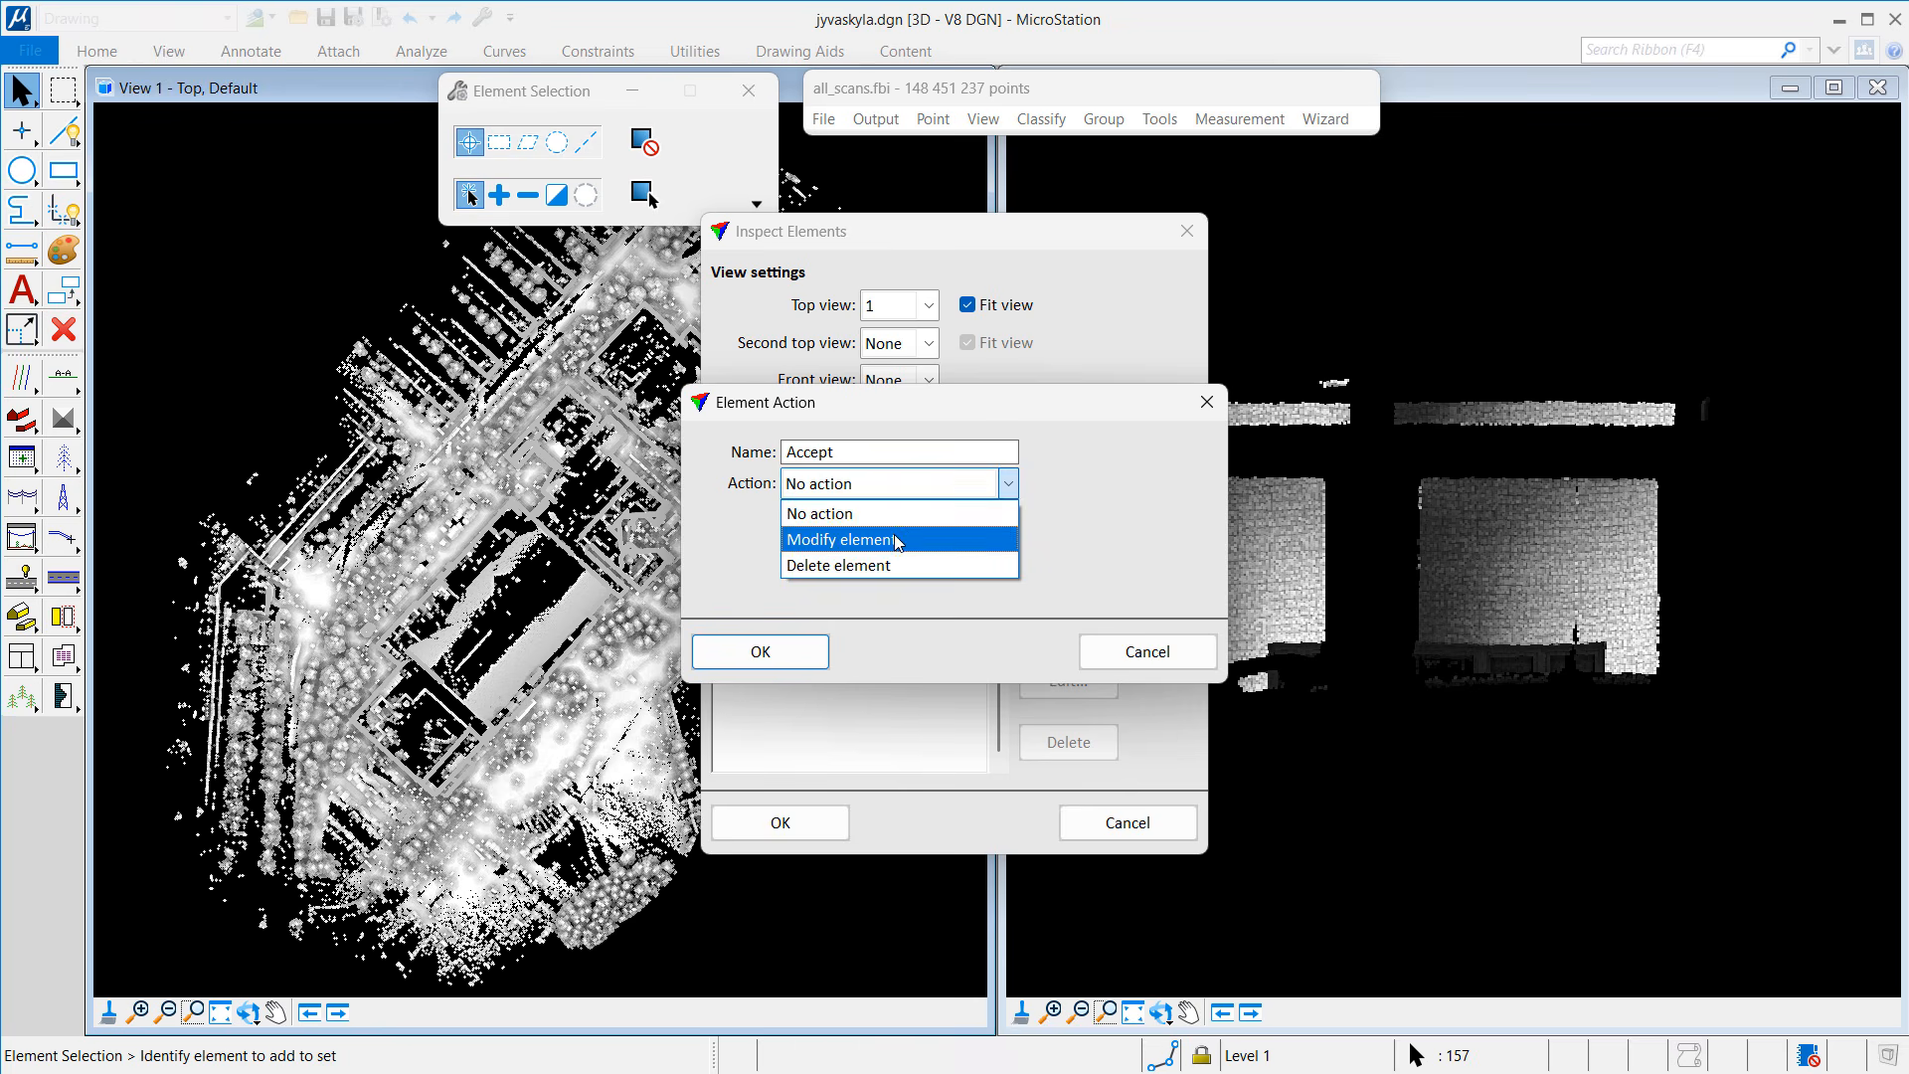
pyautogui.click(852, 537)
pyautogui.click(847, 520)
pyautogui.click(831, 557)
pyautogui.click(830, 594)
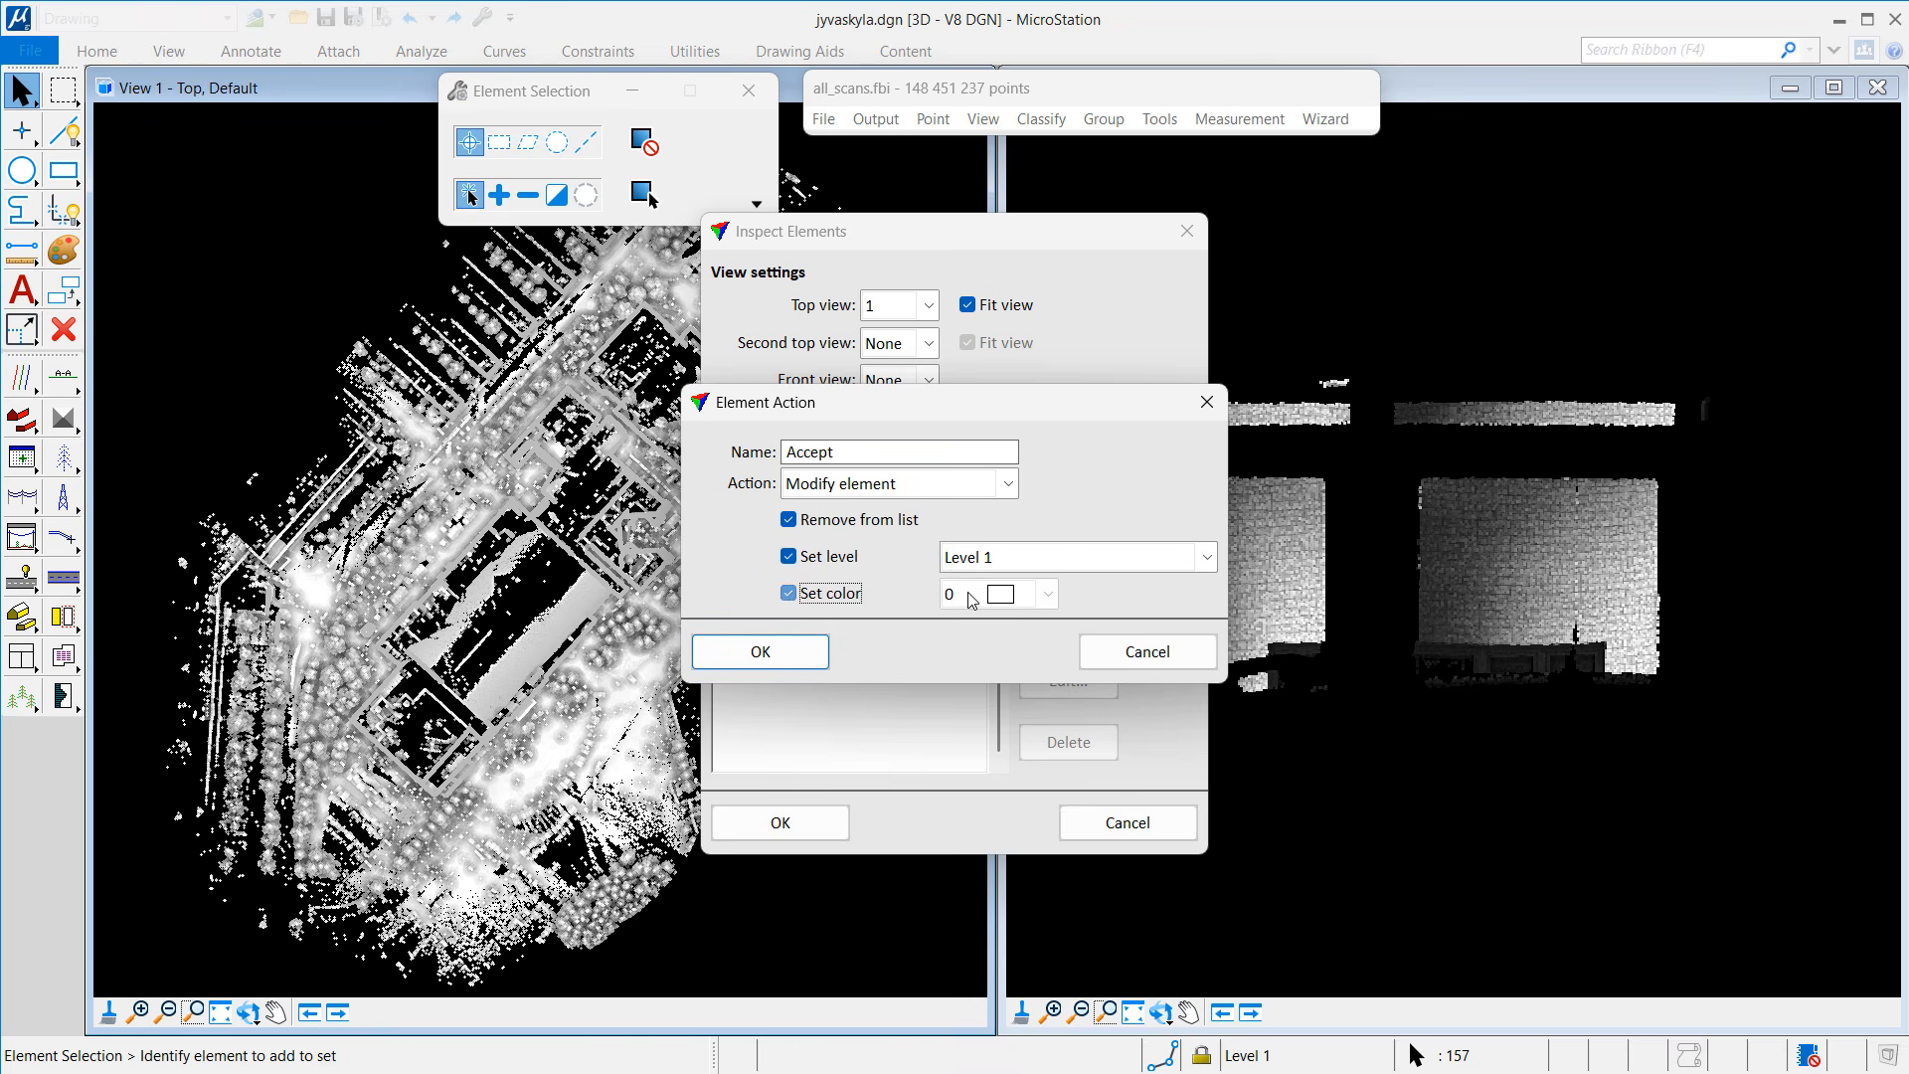
pyautogui.click(1048, 594)
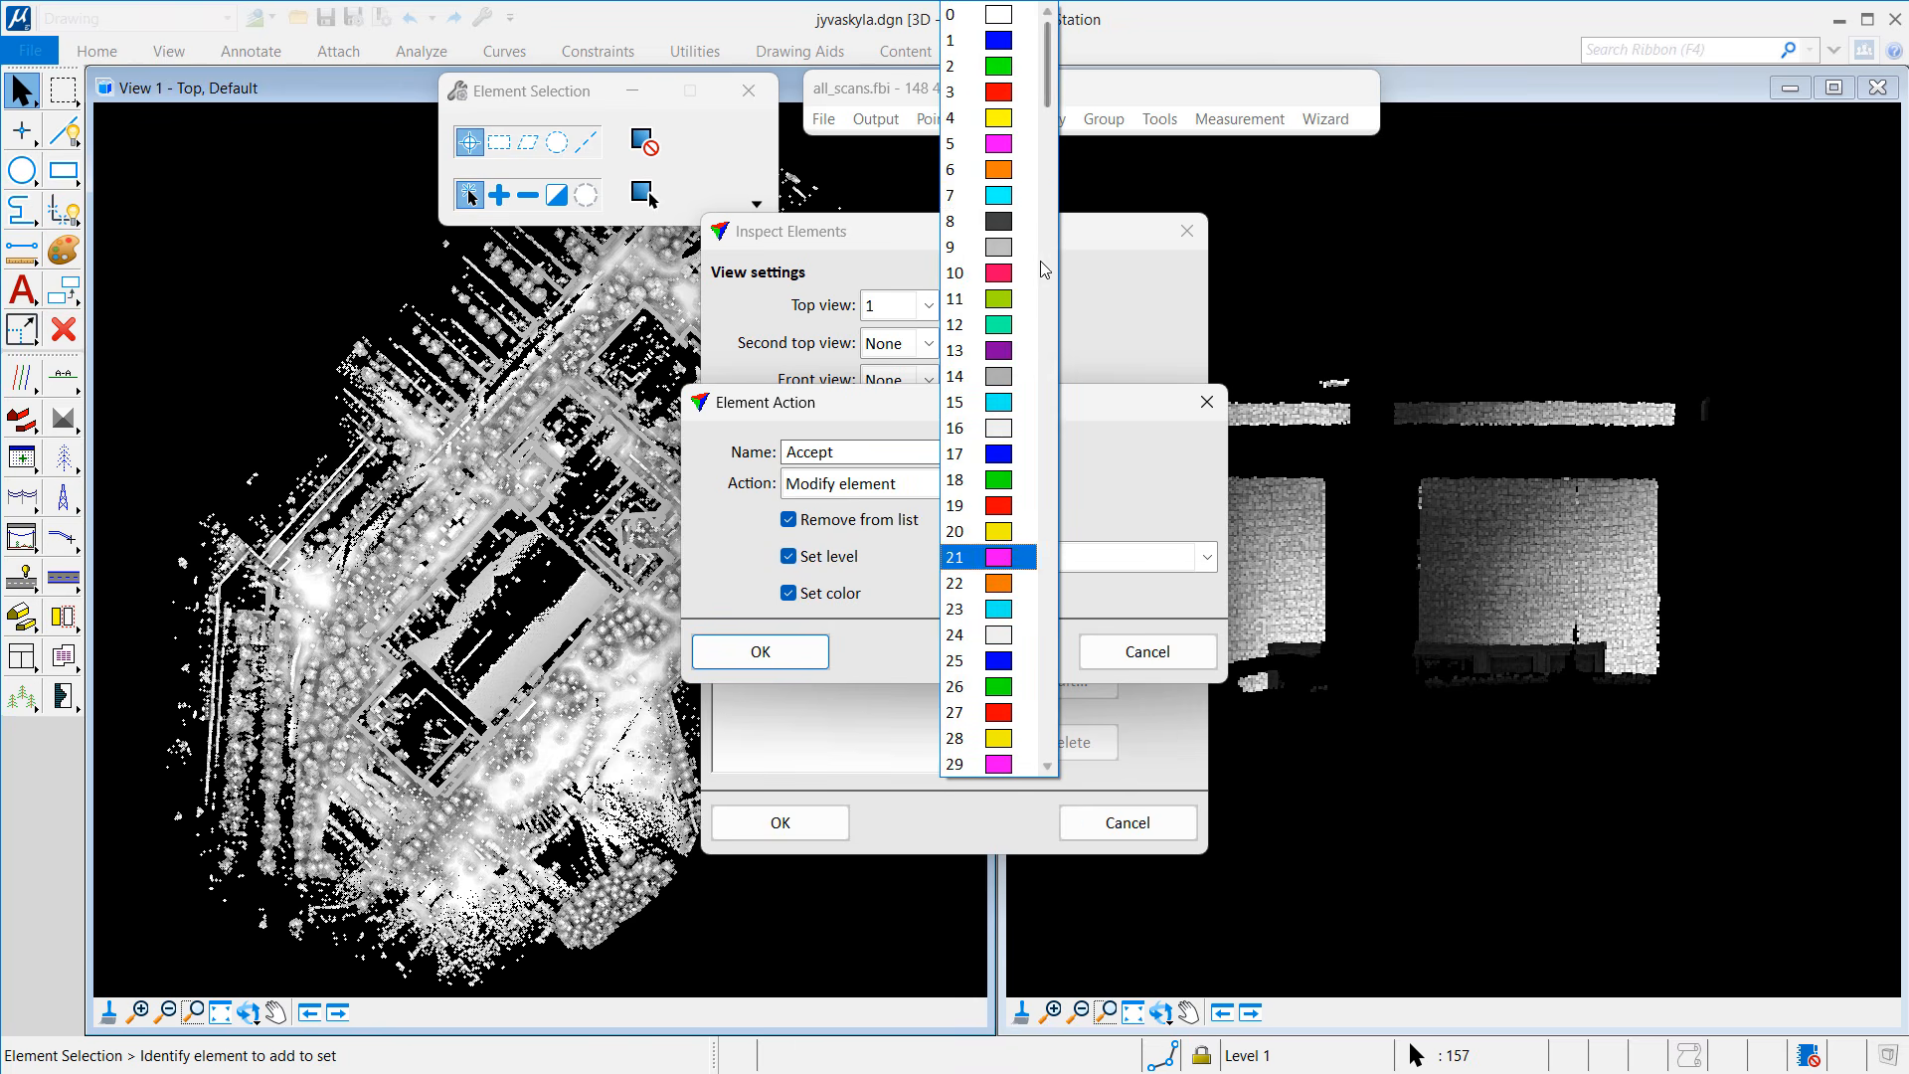
pyautogui.click(970, 143)
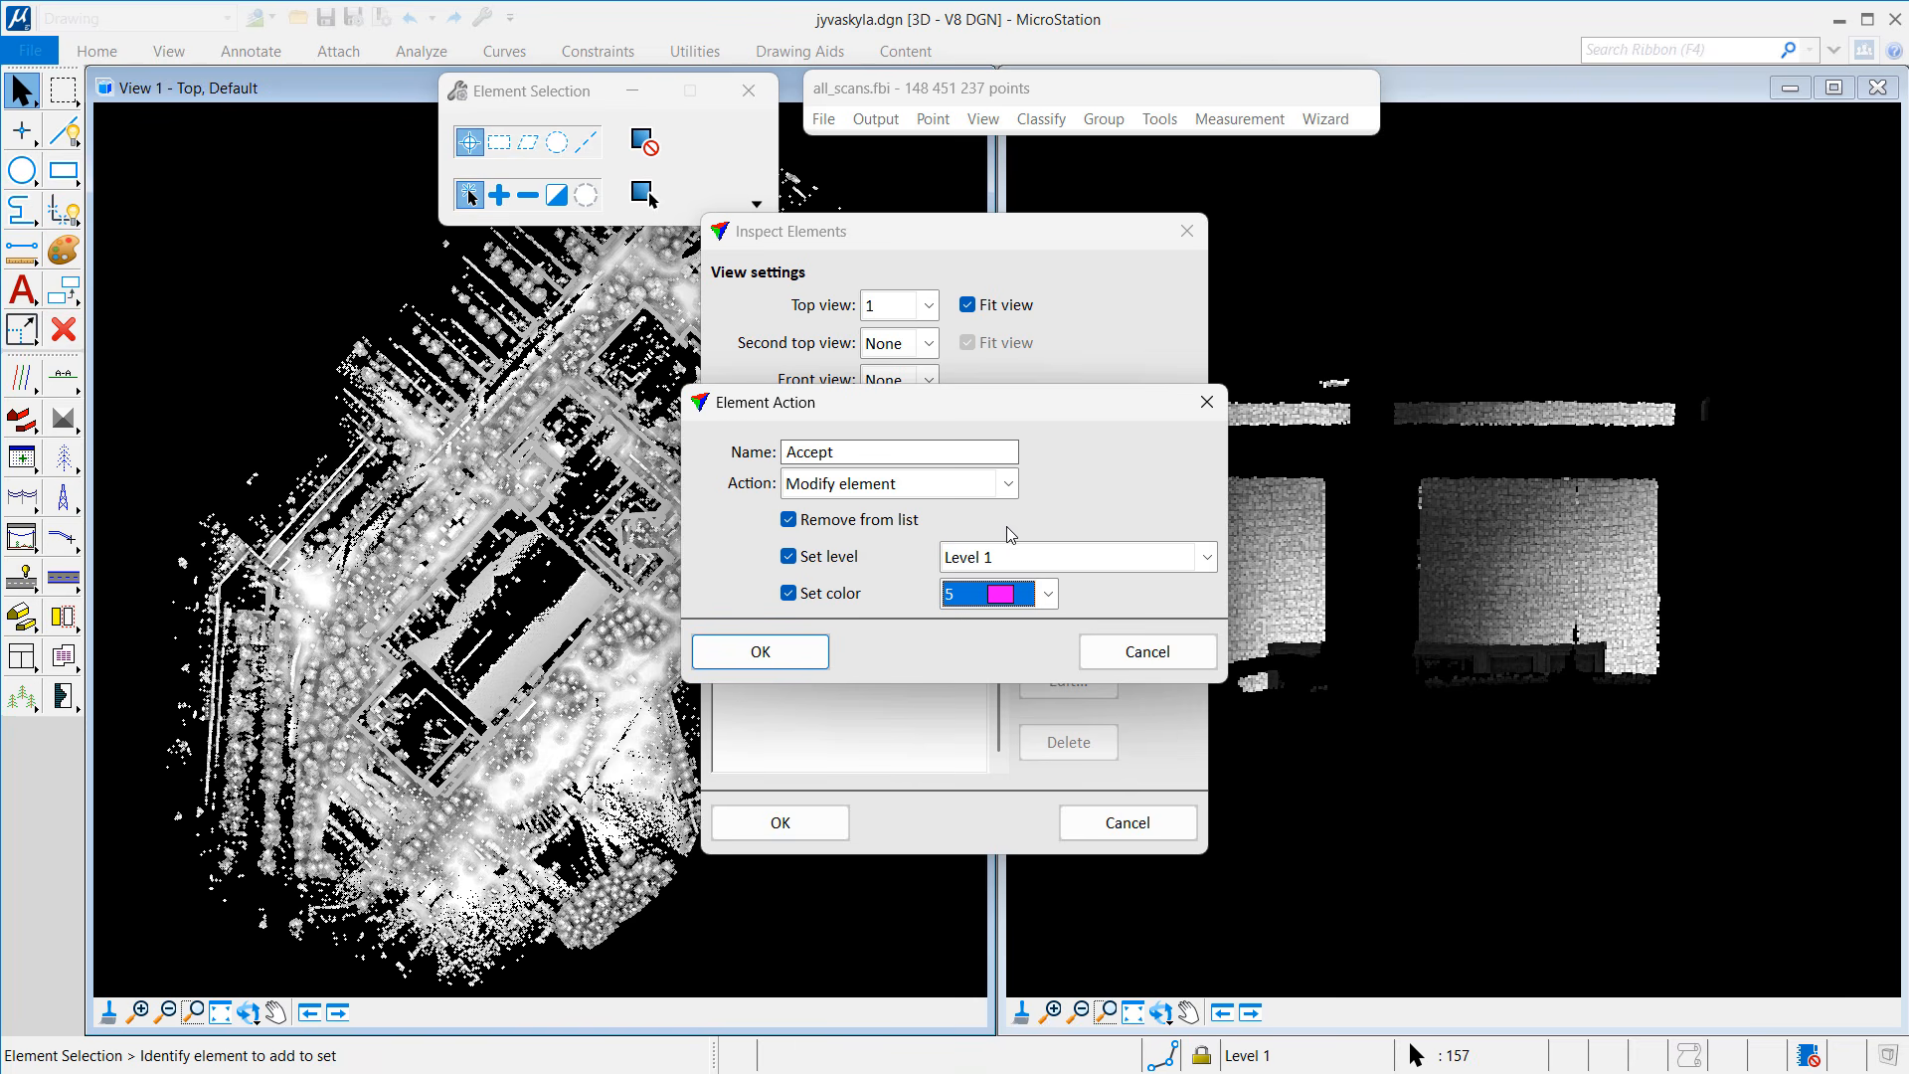
pyautogui.click(1015, 559)
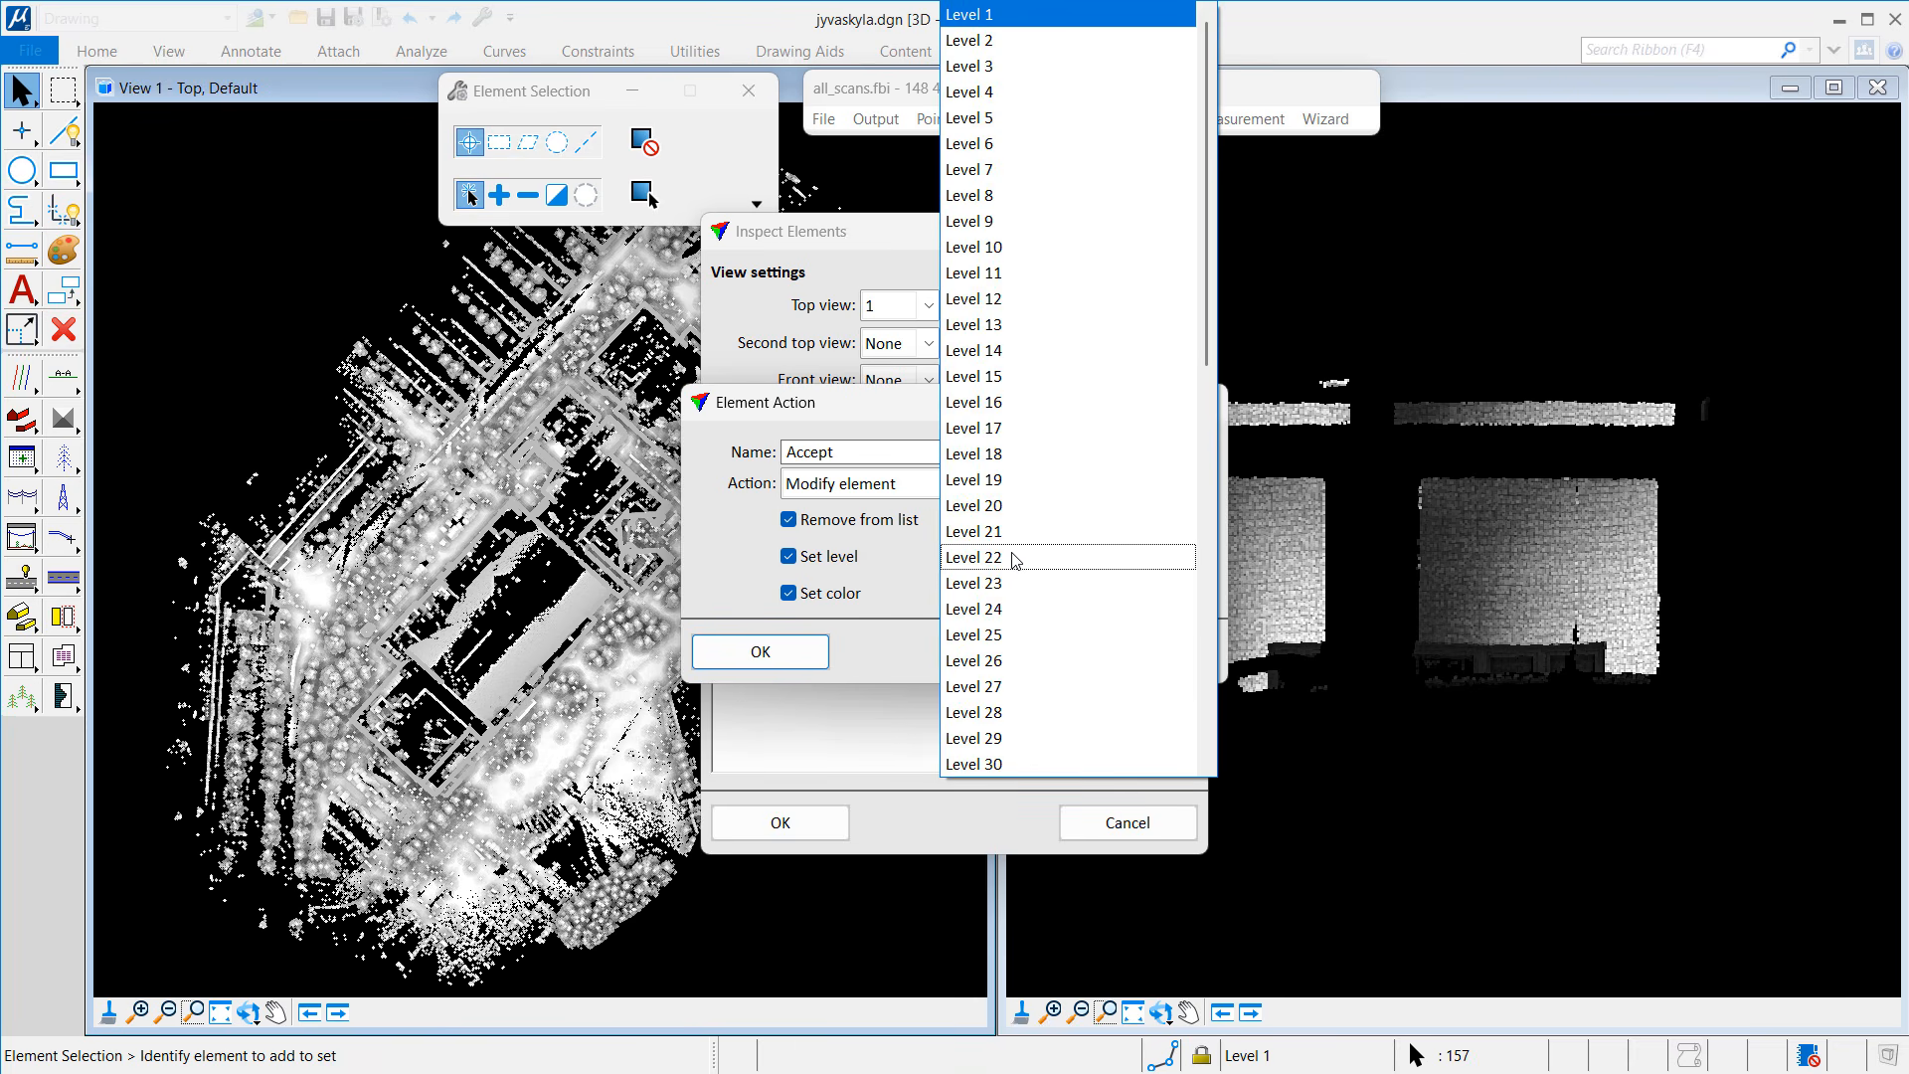
pyautogui.click(987, 374)
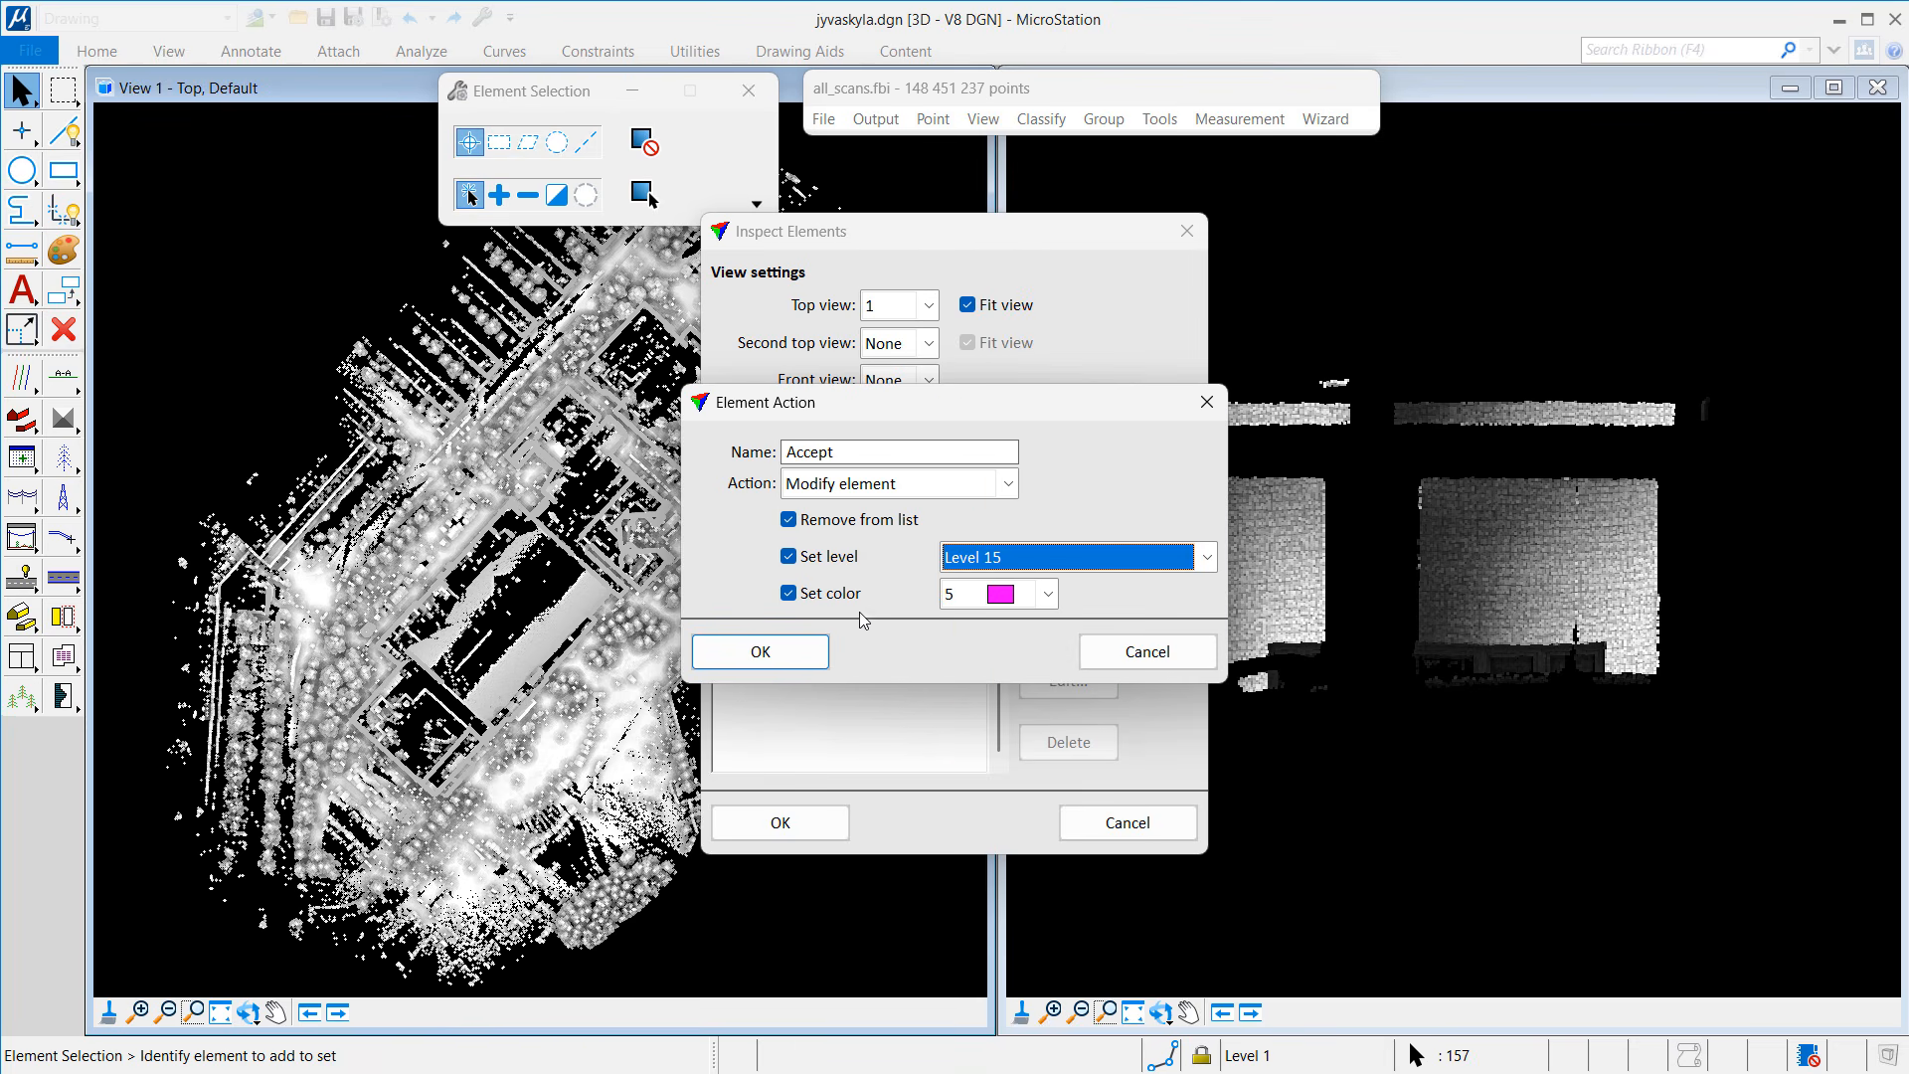
pyautogui.click(992, 595)
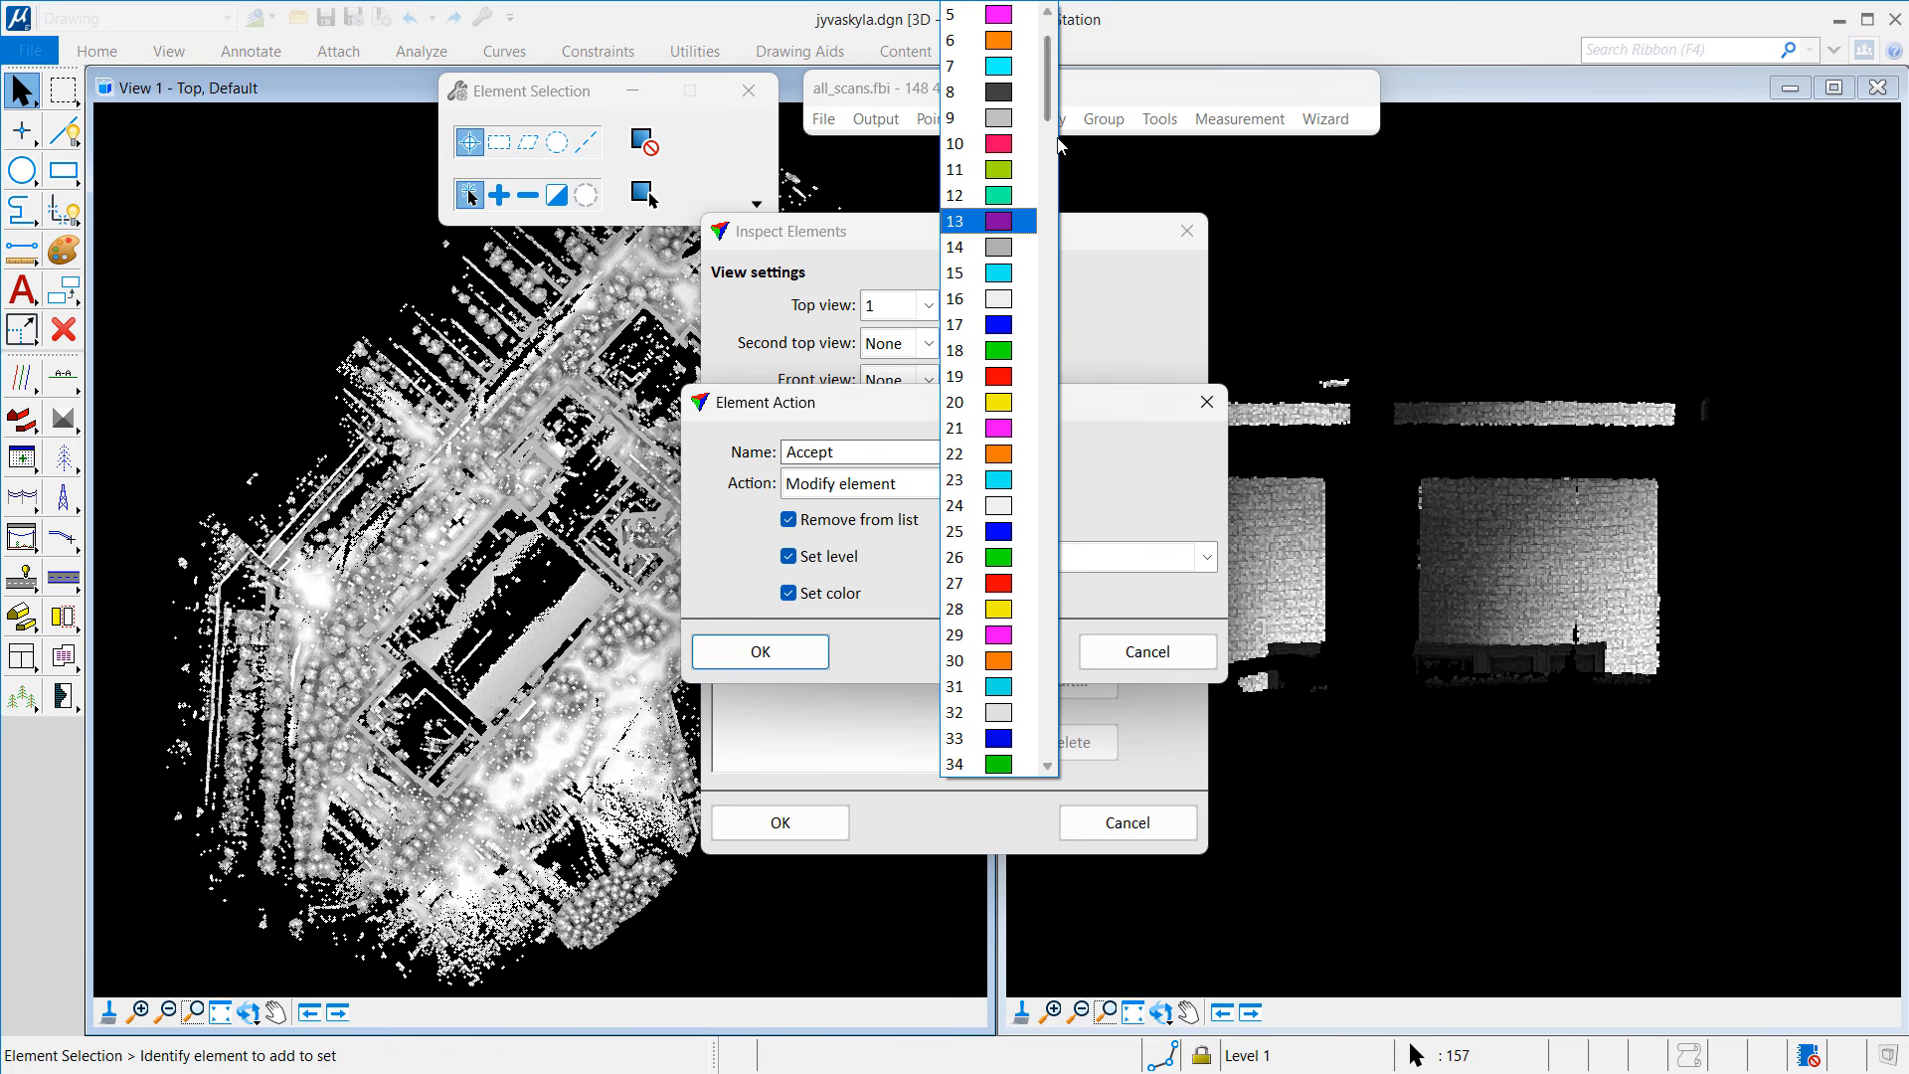
pyautogui.scroll(2, 990, 350)
pyautogui.click(994, 91)
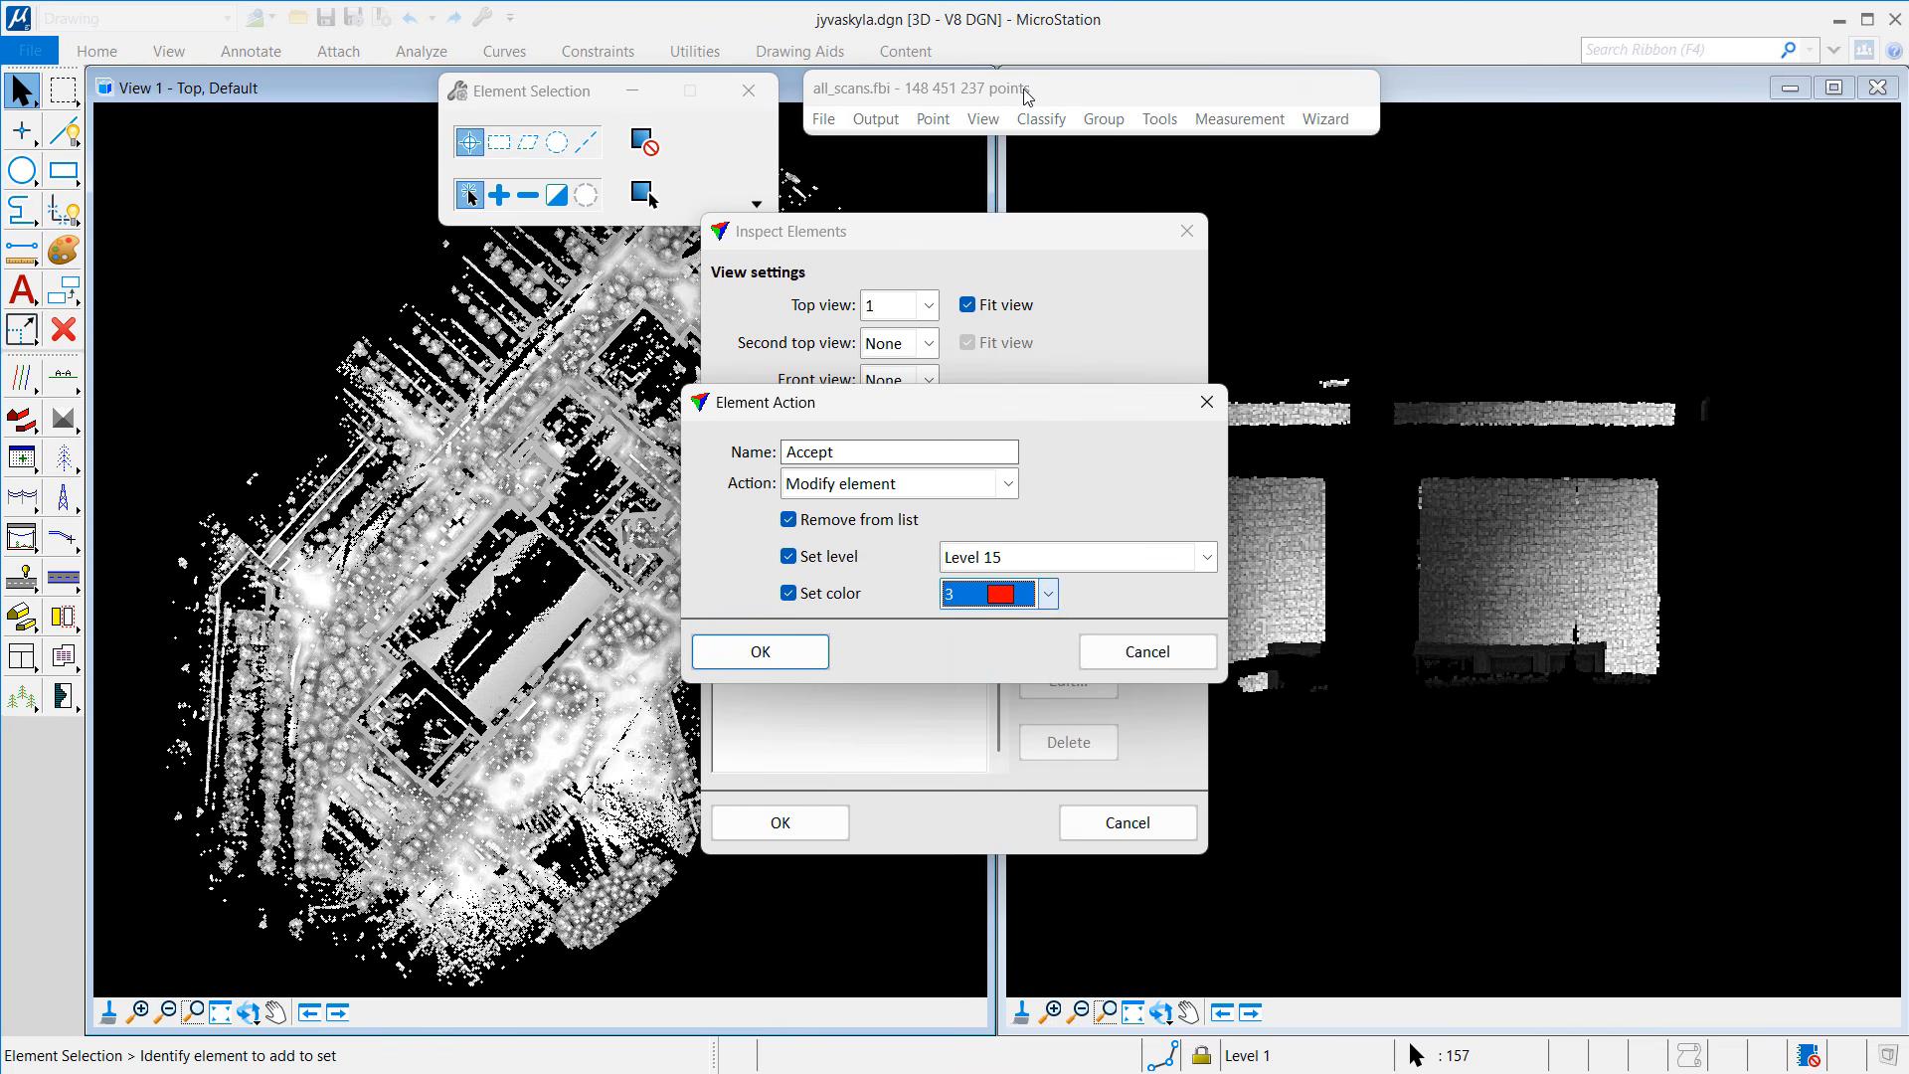
pyautogui.click(807, 646)
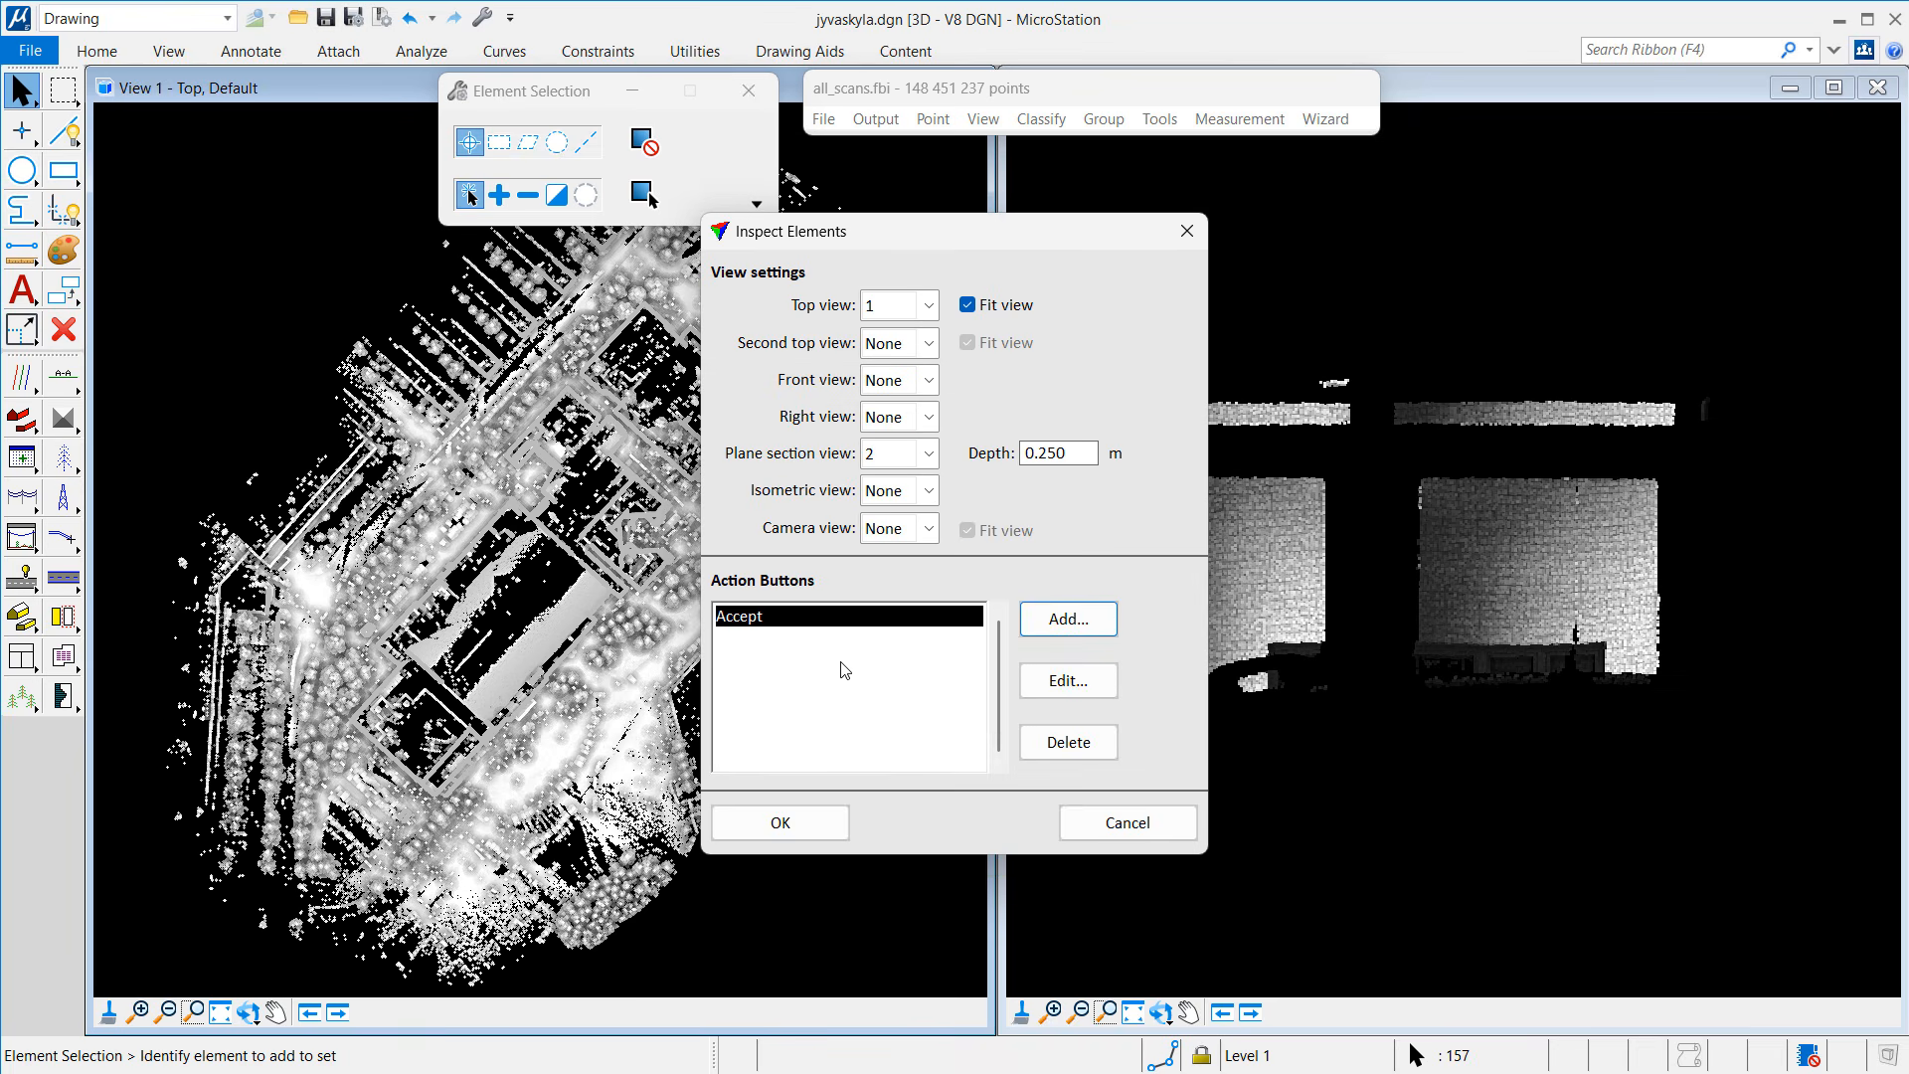
# Step: Add a 'Reject' action that deletes elements and removes them from the list, then begin inspecting
pyautogui.click(1081, 630)
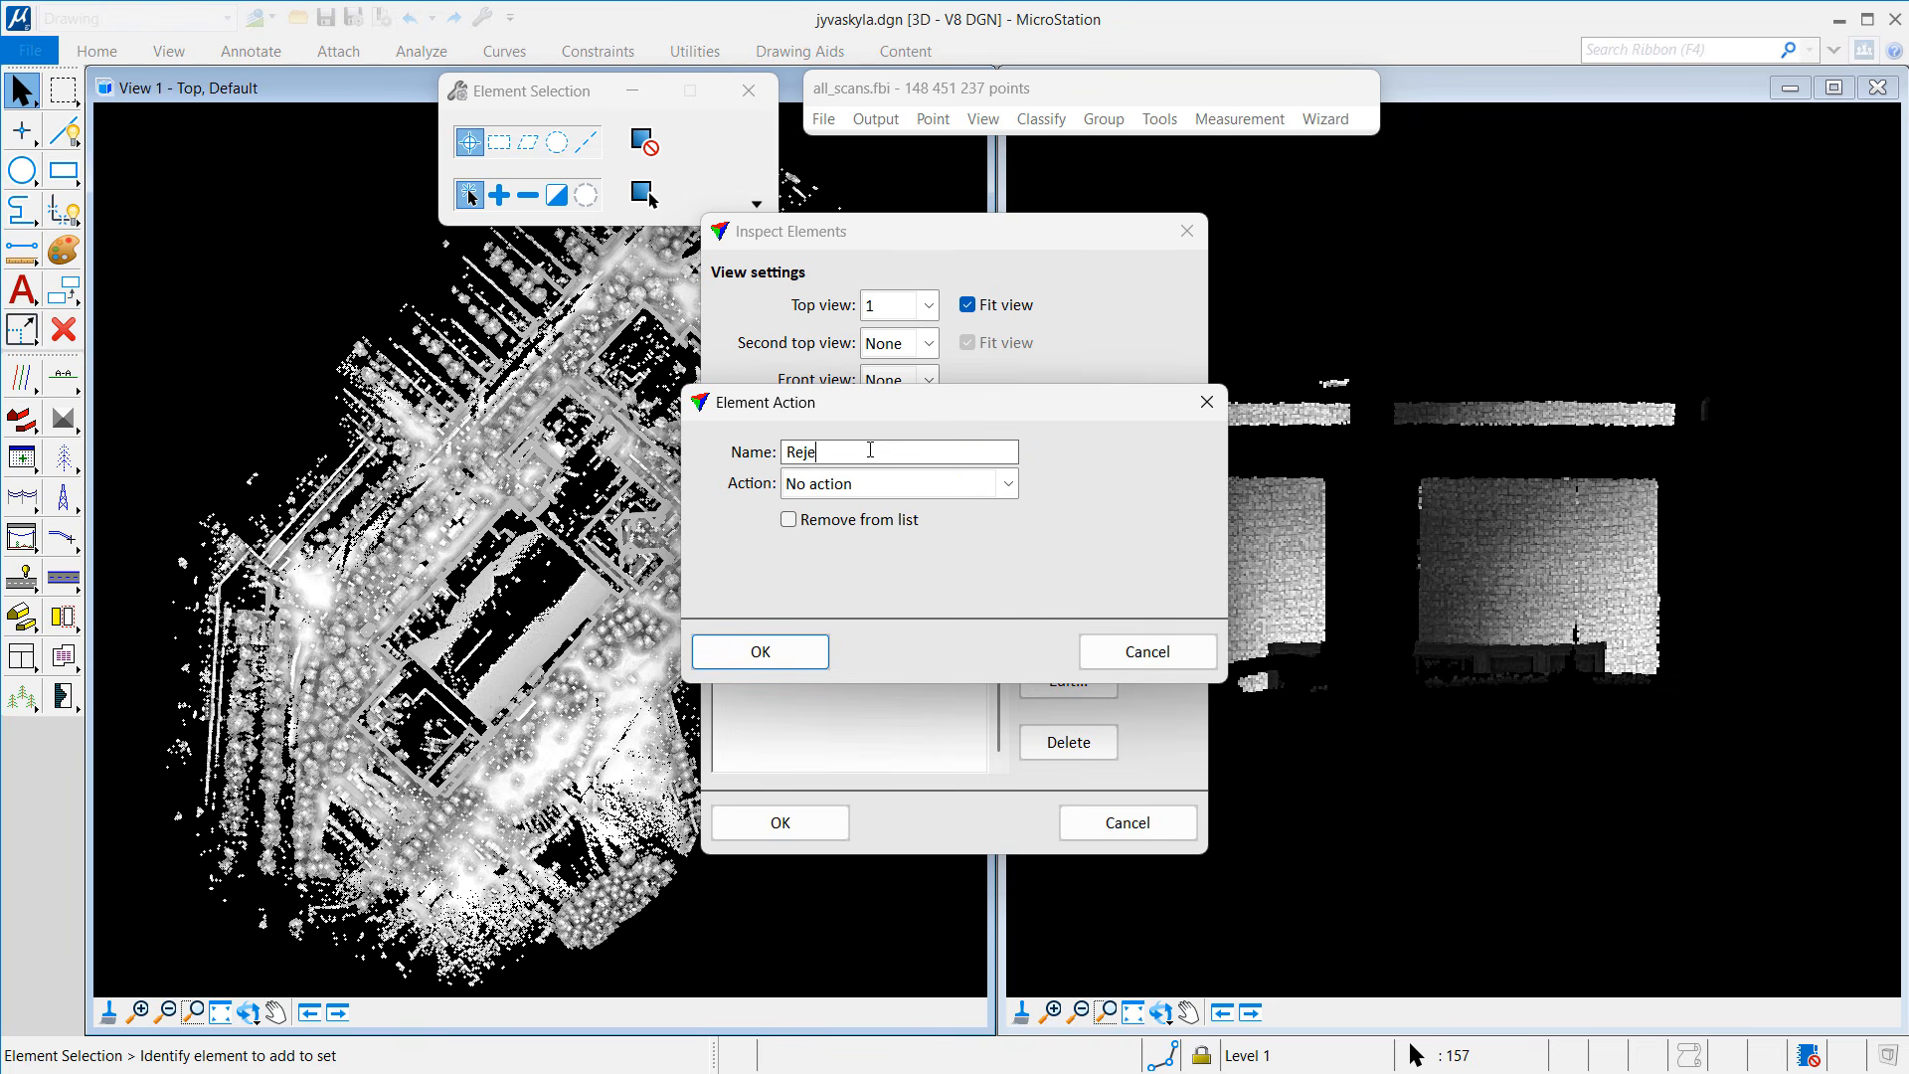
pyautogui.click(844, 488)
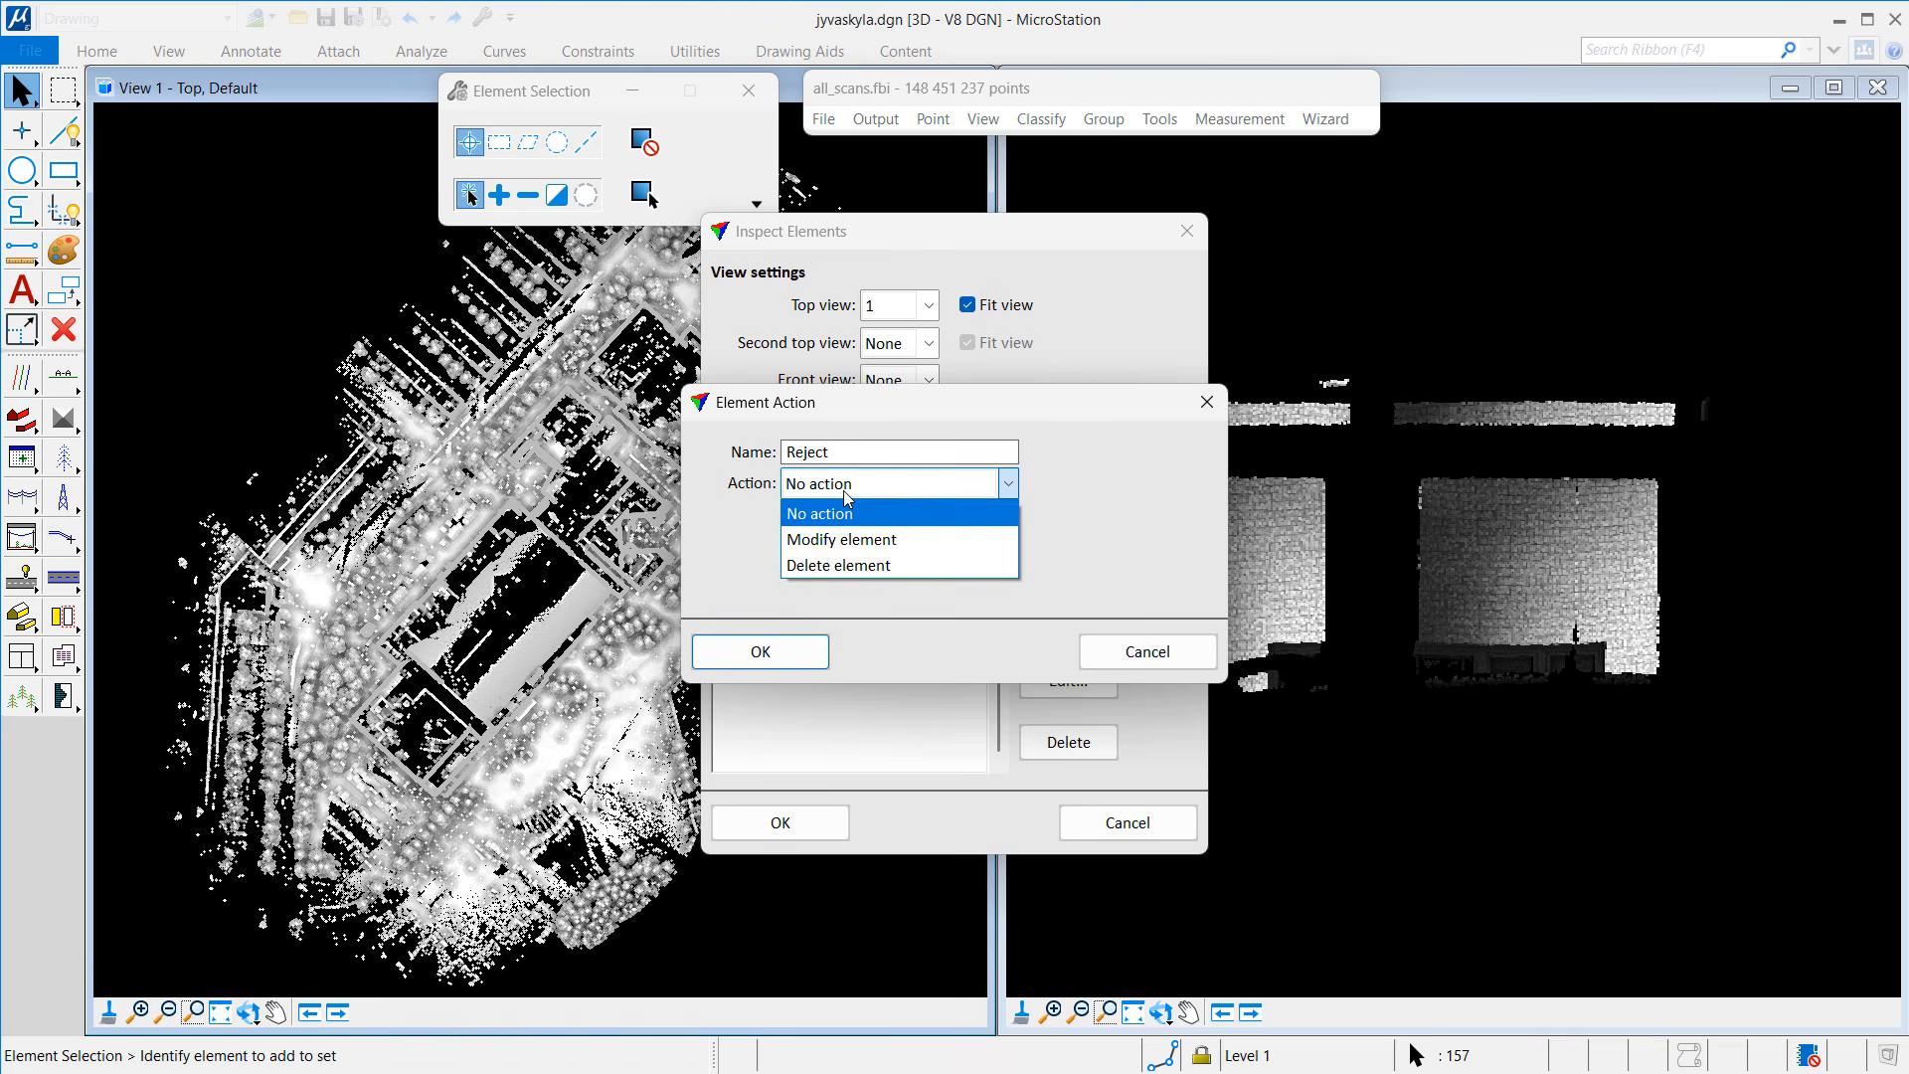
pyautogui.click(836, 562)
pyautogui.click(830, 528)
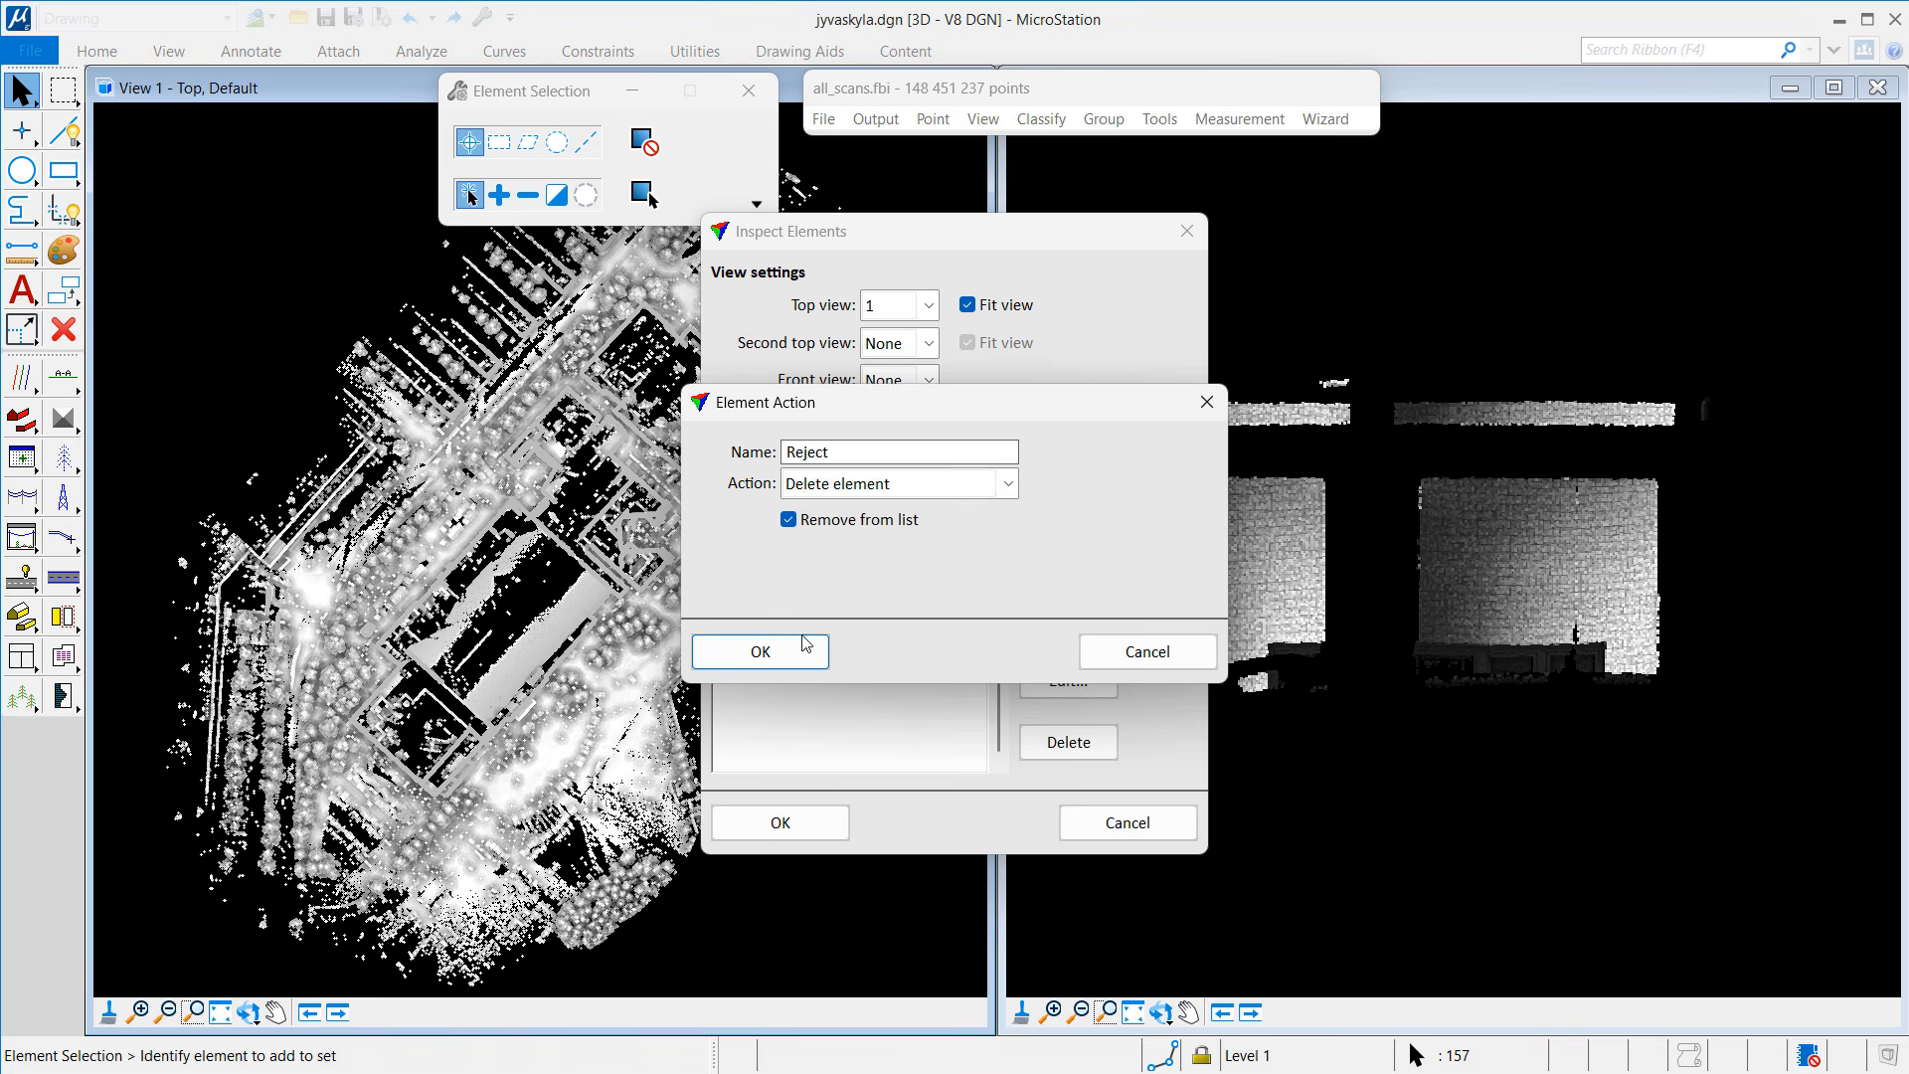
pyautogui.click(780, 652)
pyautogui.click(781, 823)
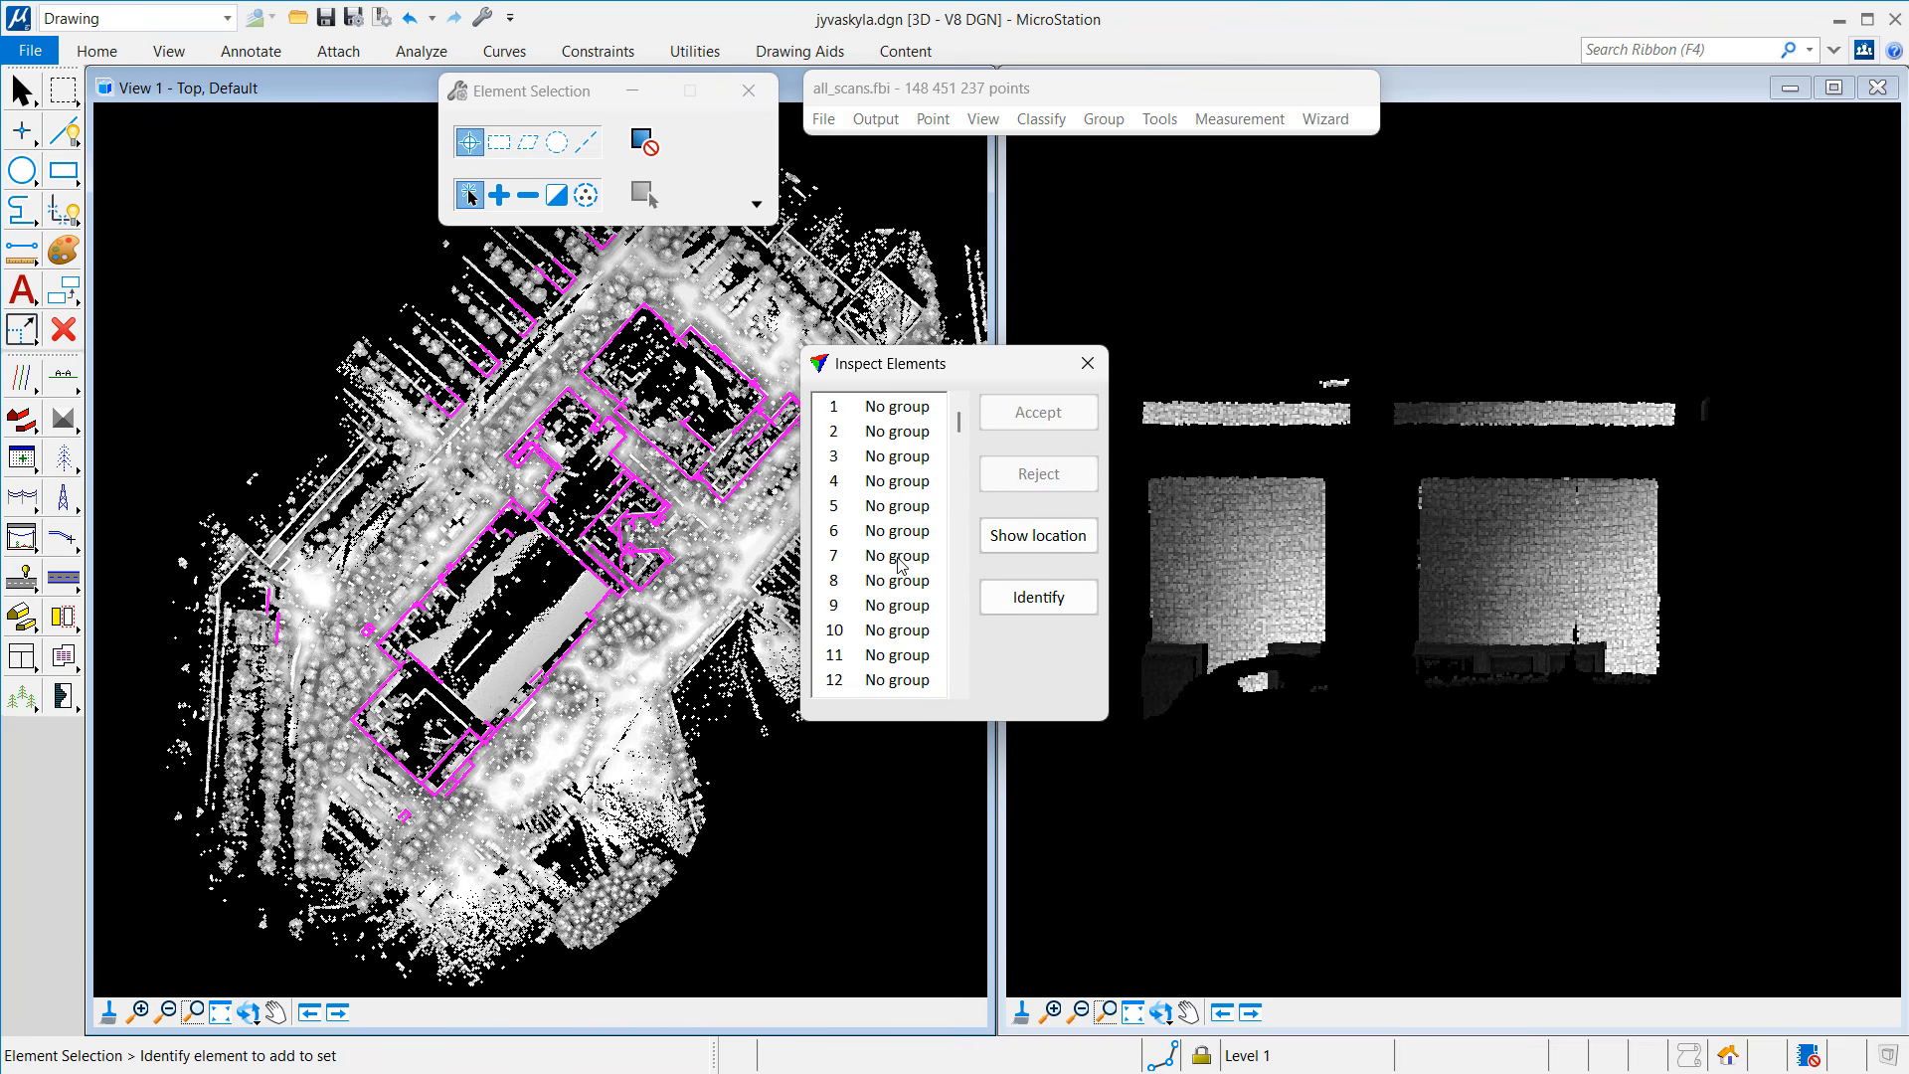
# Step: Show polygon 1 in both views, move the list aside, and open View > Display mode
pyautogui.click(912, 408)
pyautogui.moveTo(925, 375); pyautogui.dragTo(787, 360)
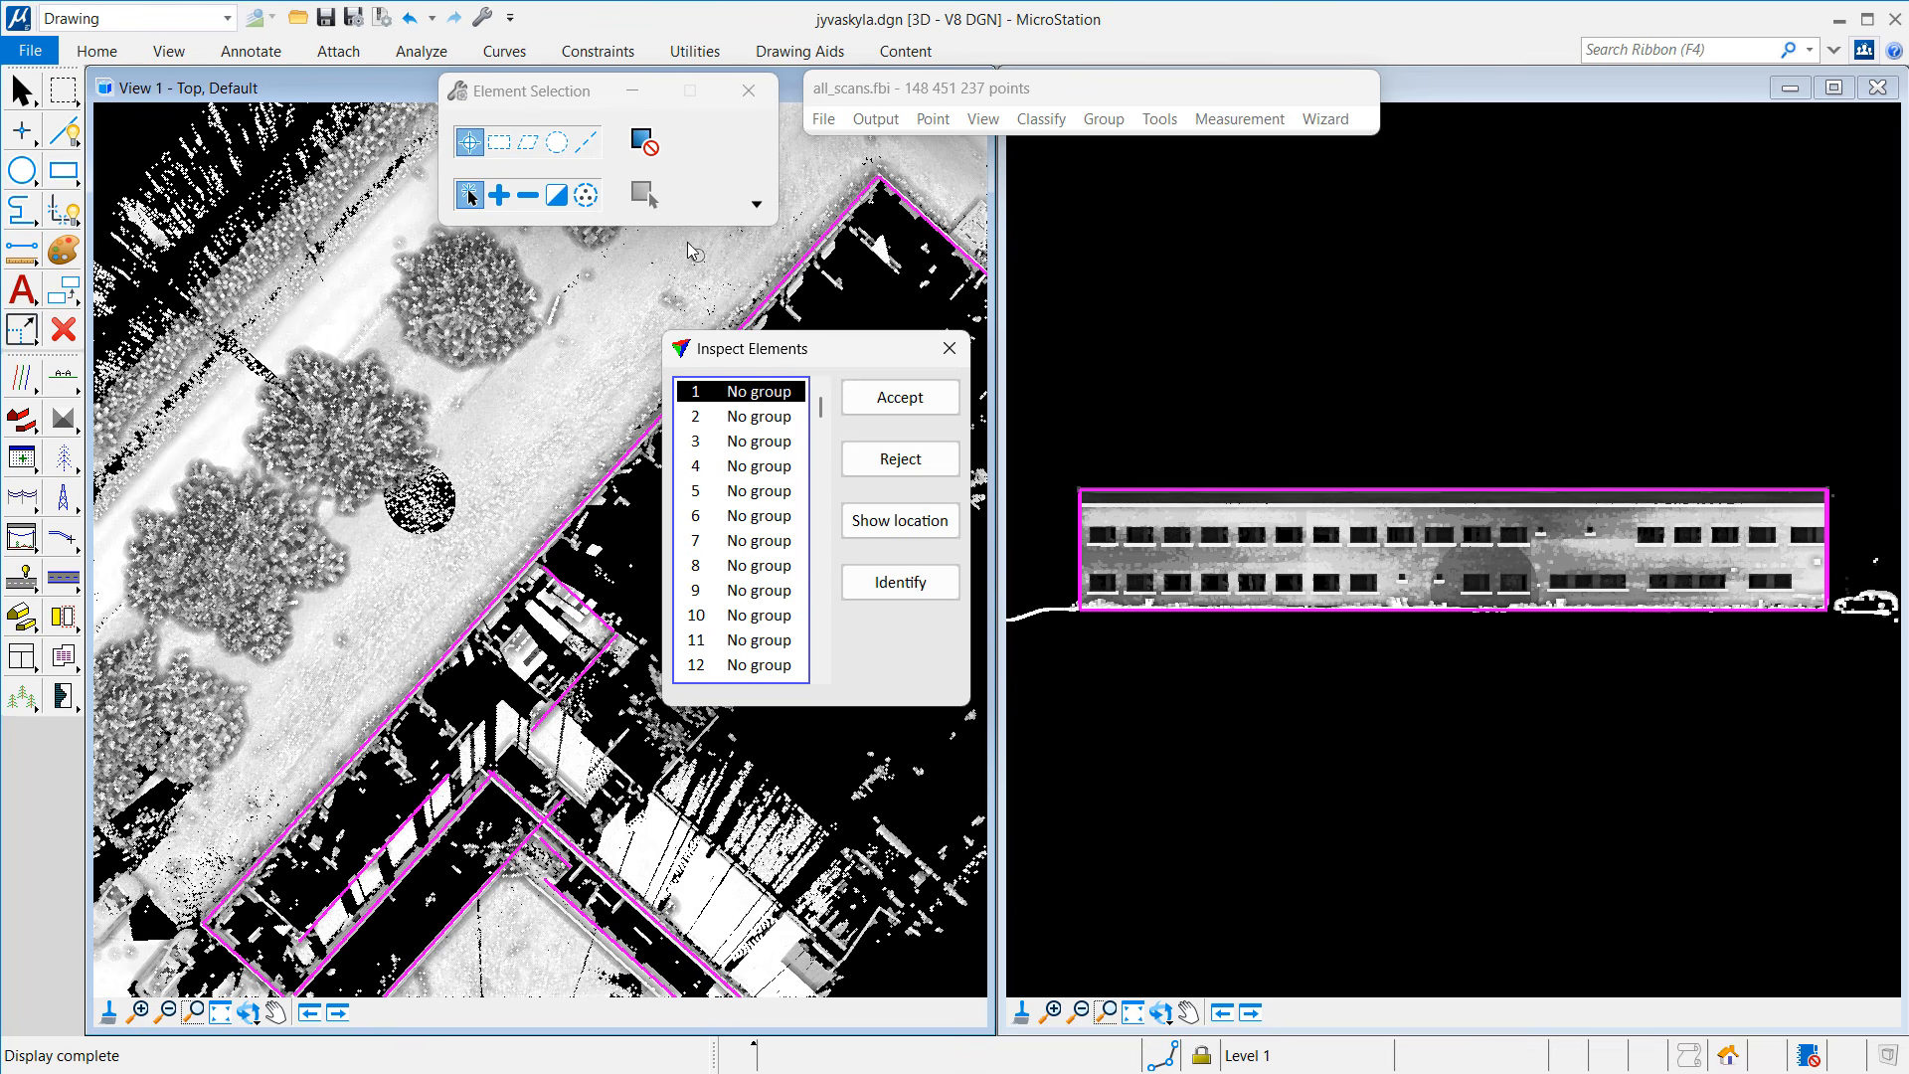
pyautogui.click(978, 120)
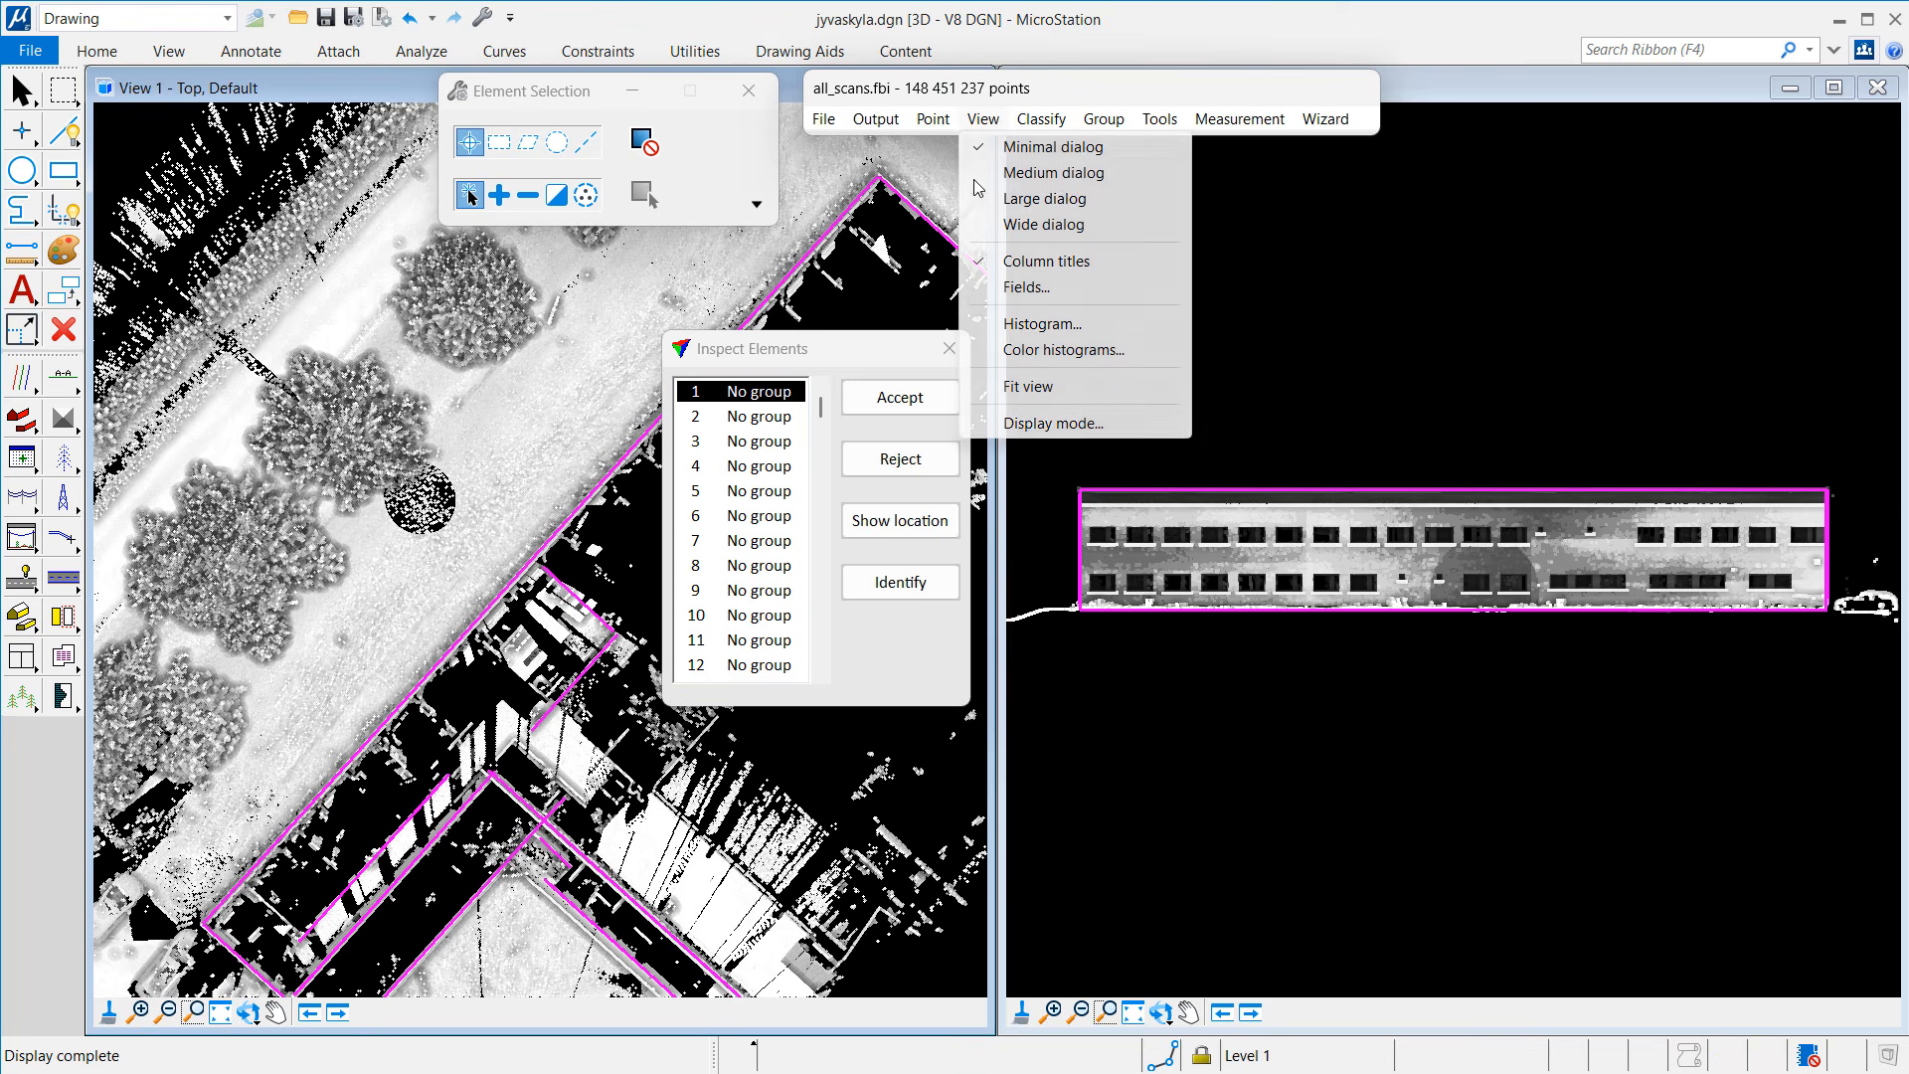
pyautogui.click(1016, 428)
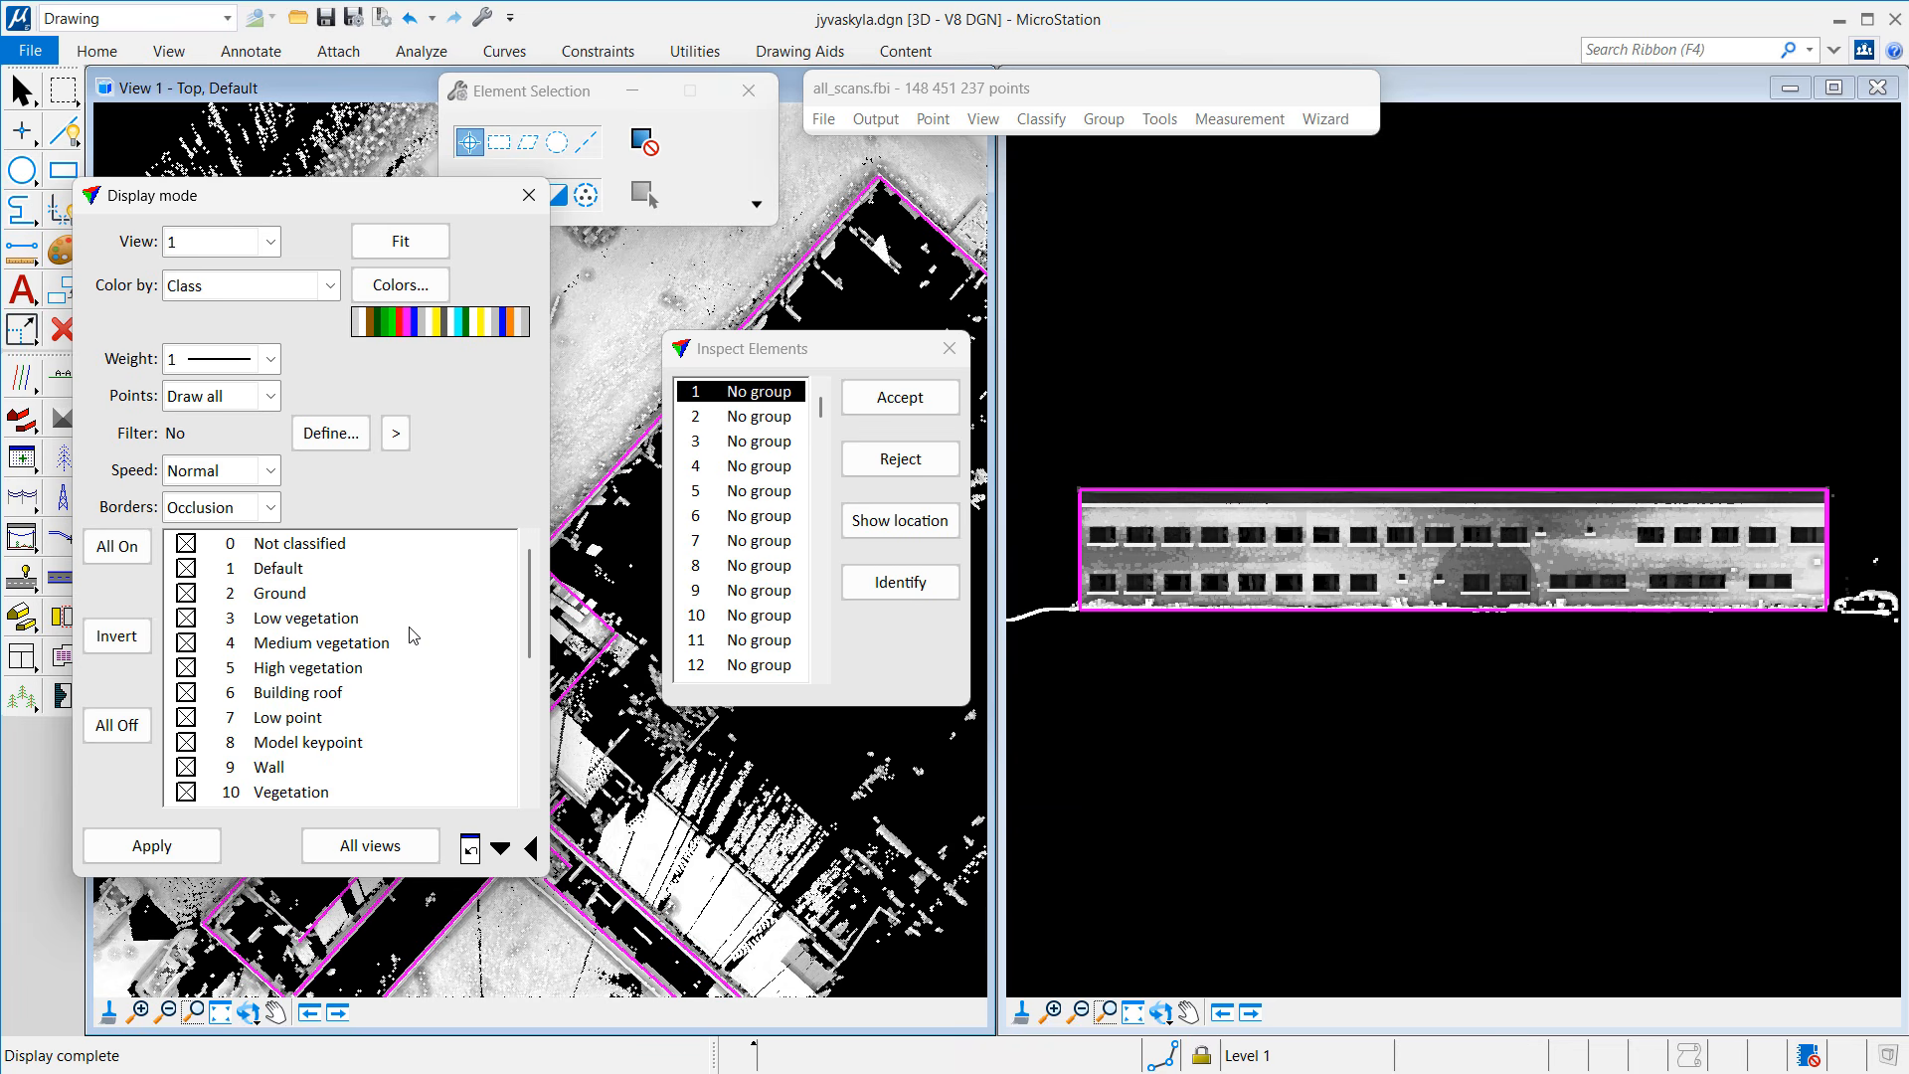
# Step: Colour view 2 by depth with the section plane highlighted at 0.050, then close the display settings
pyautogui.click(221, 245)
pyautogui.click(204, 295)
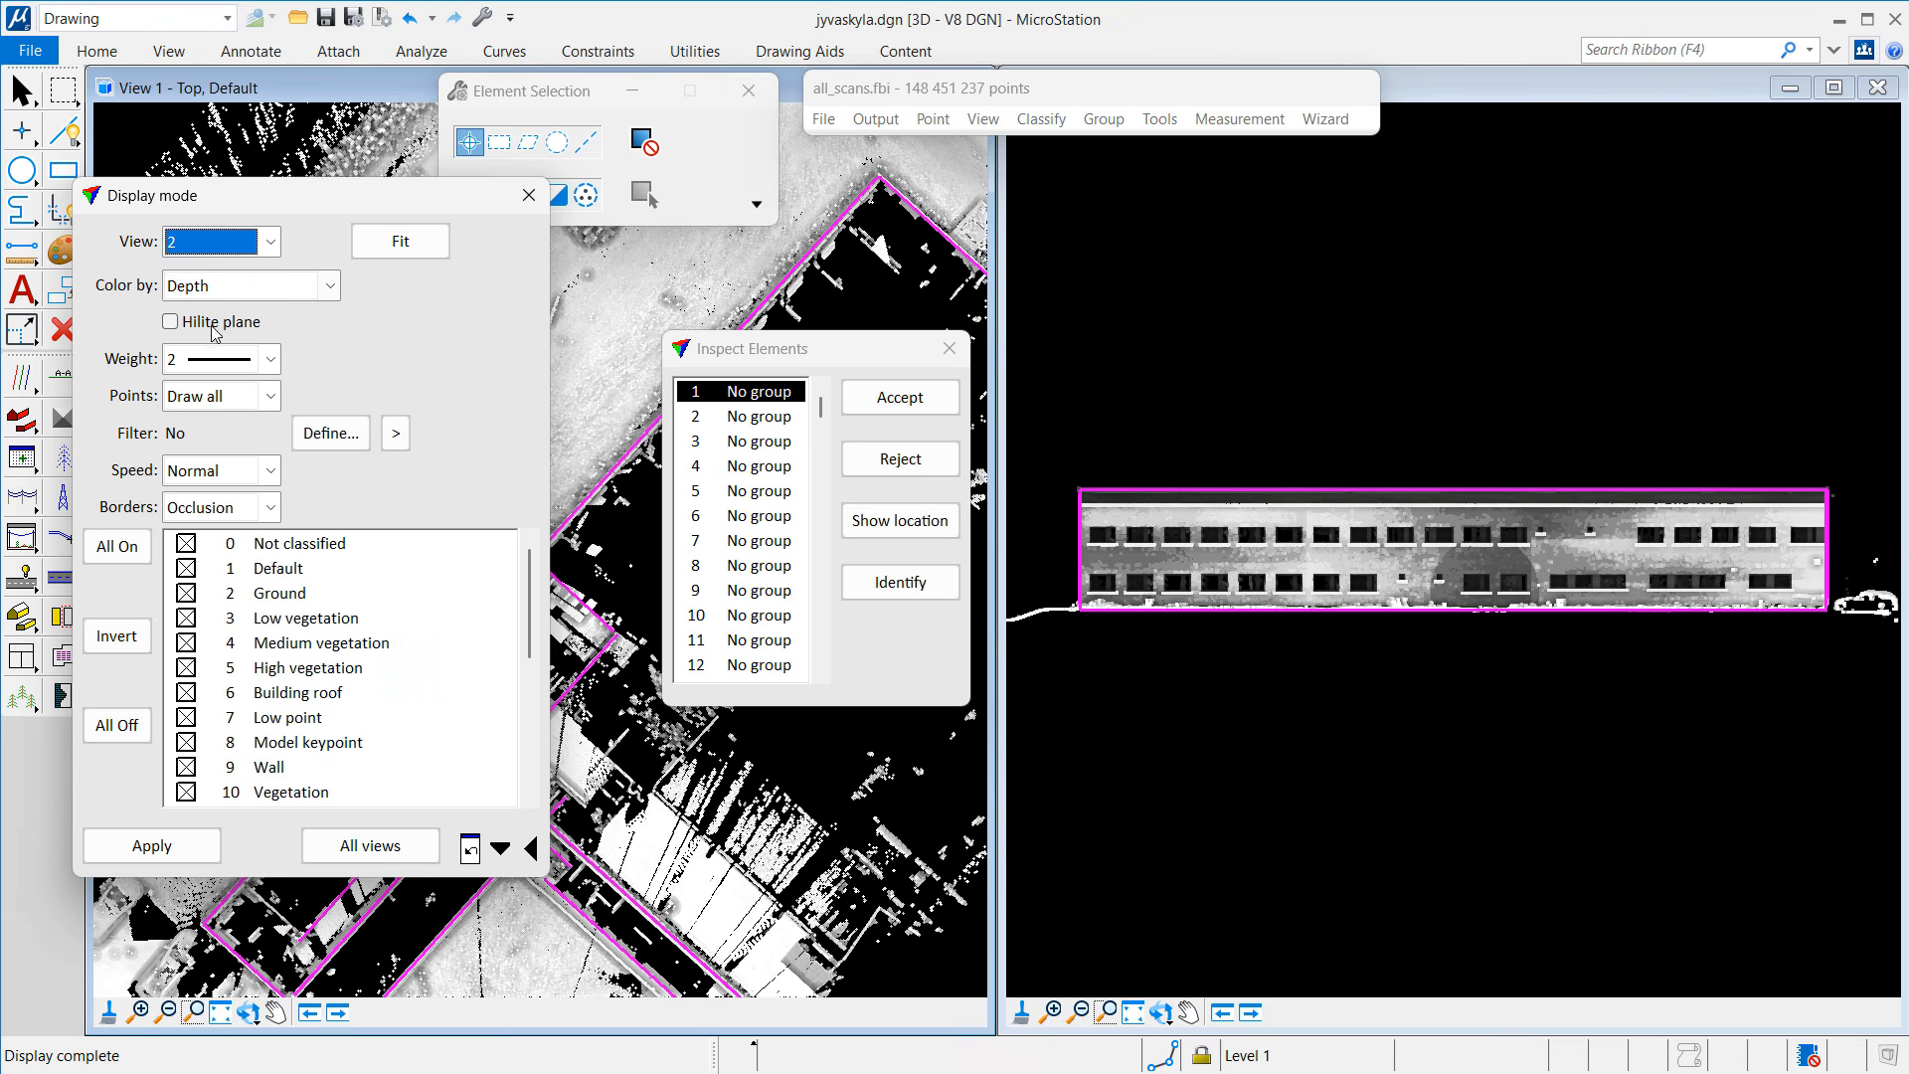
pyautogui.click(212, 326)
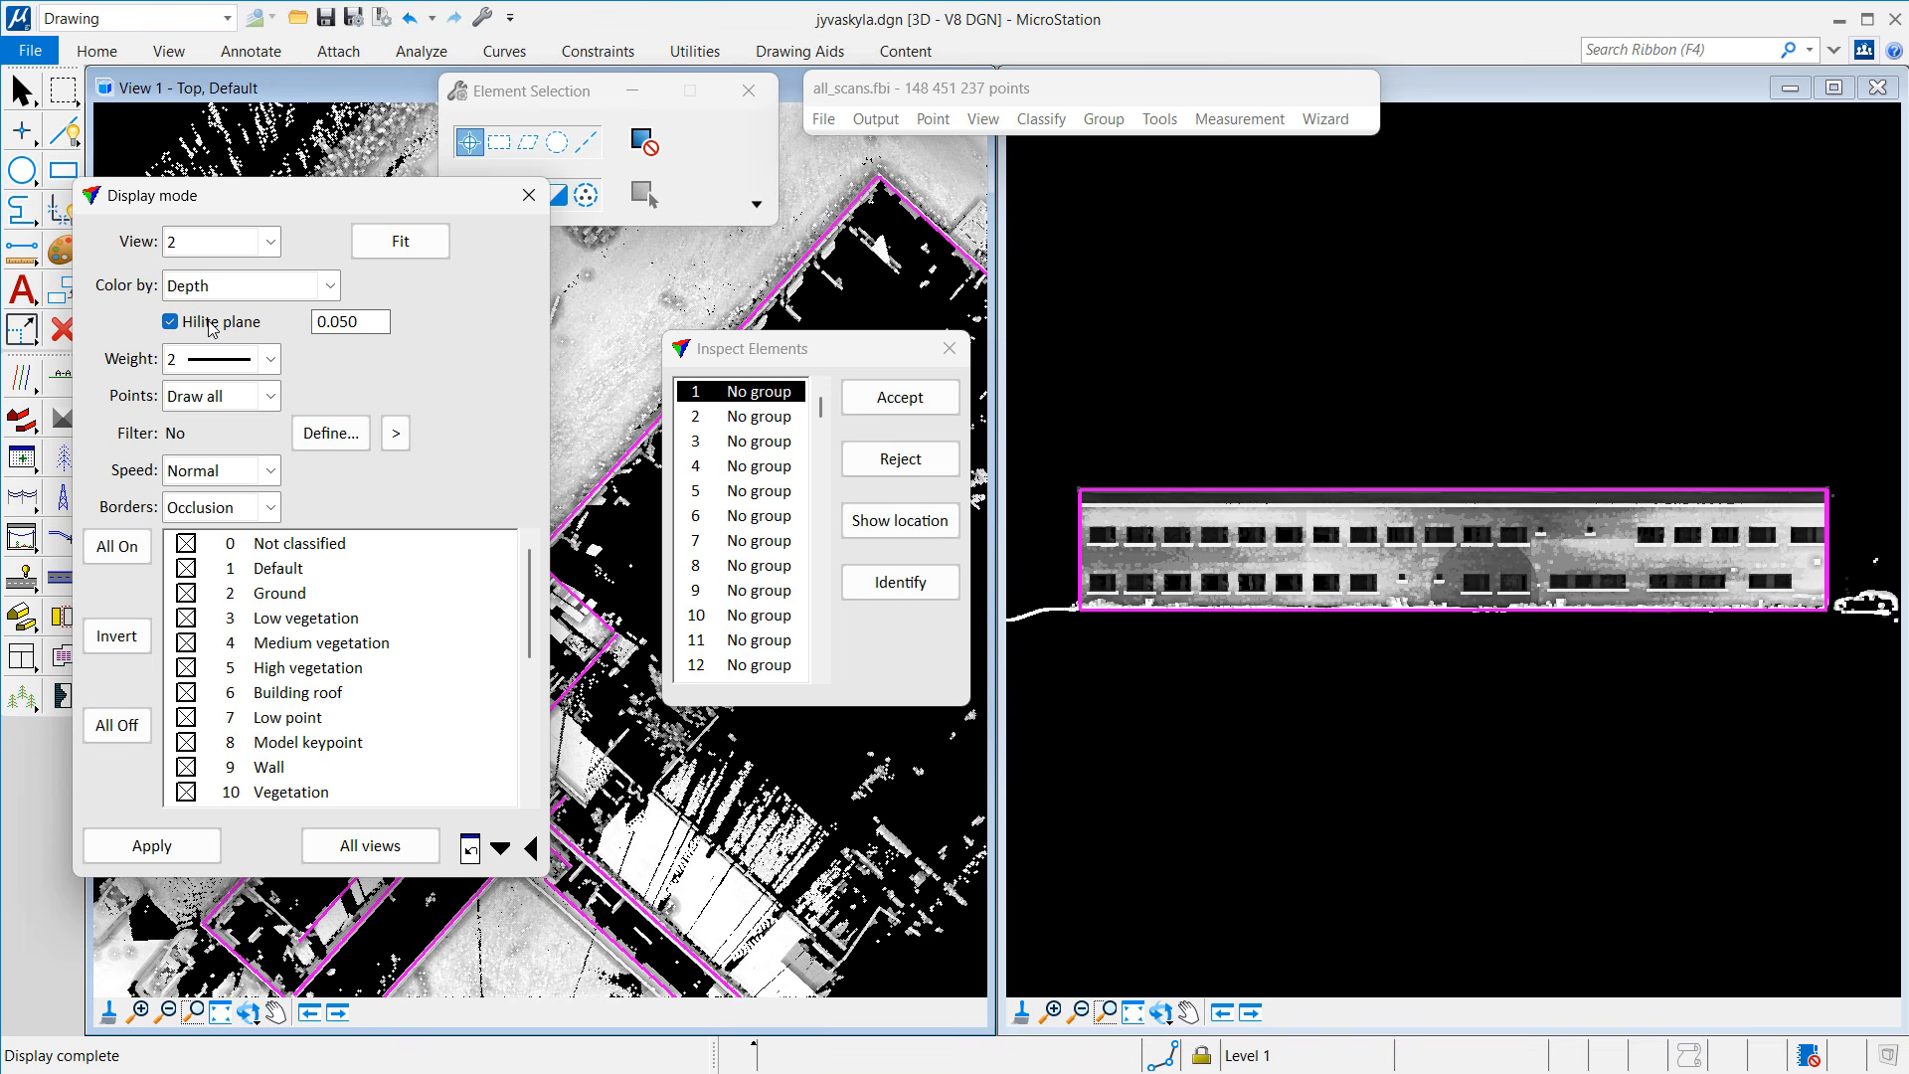
pyautogui.click(174, 851)
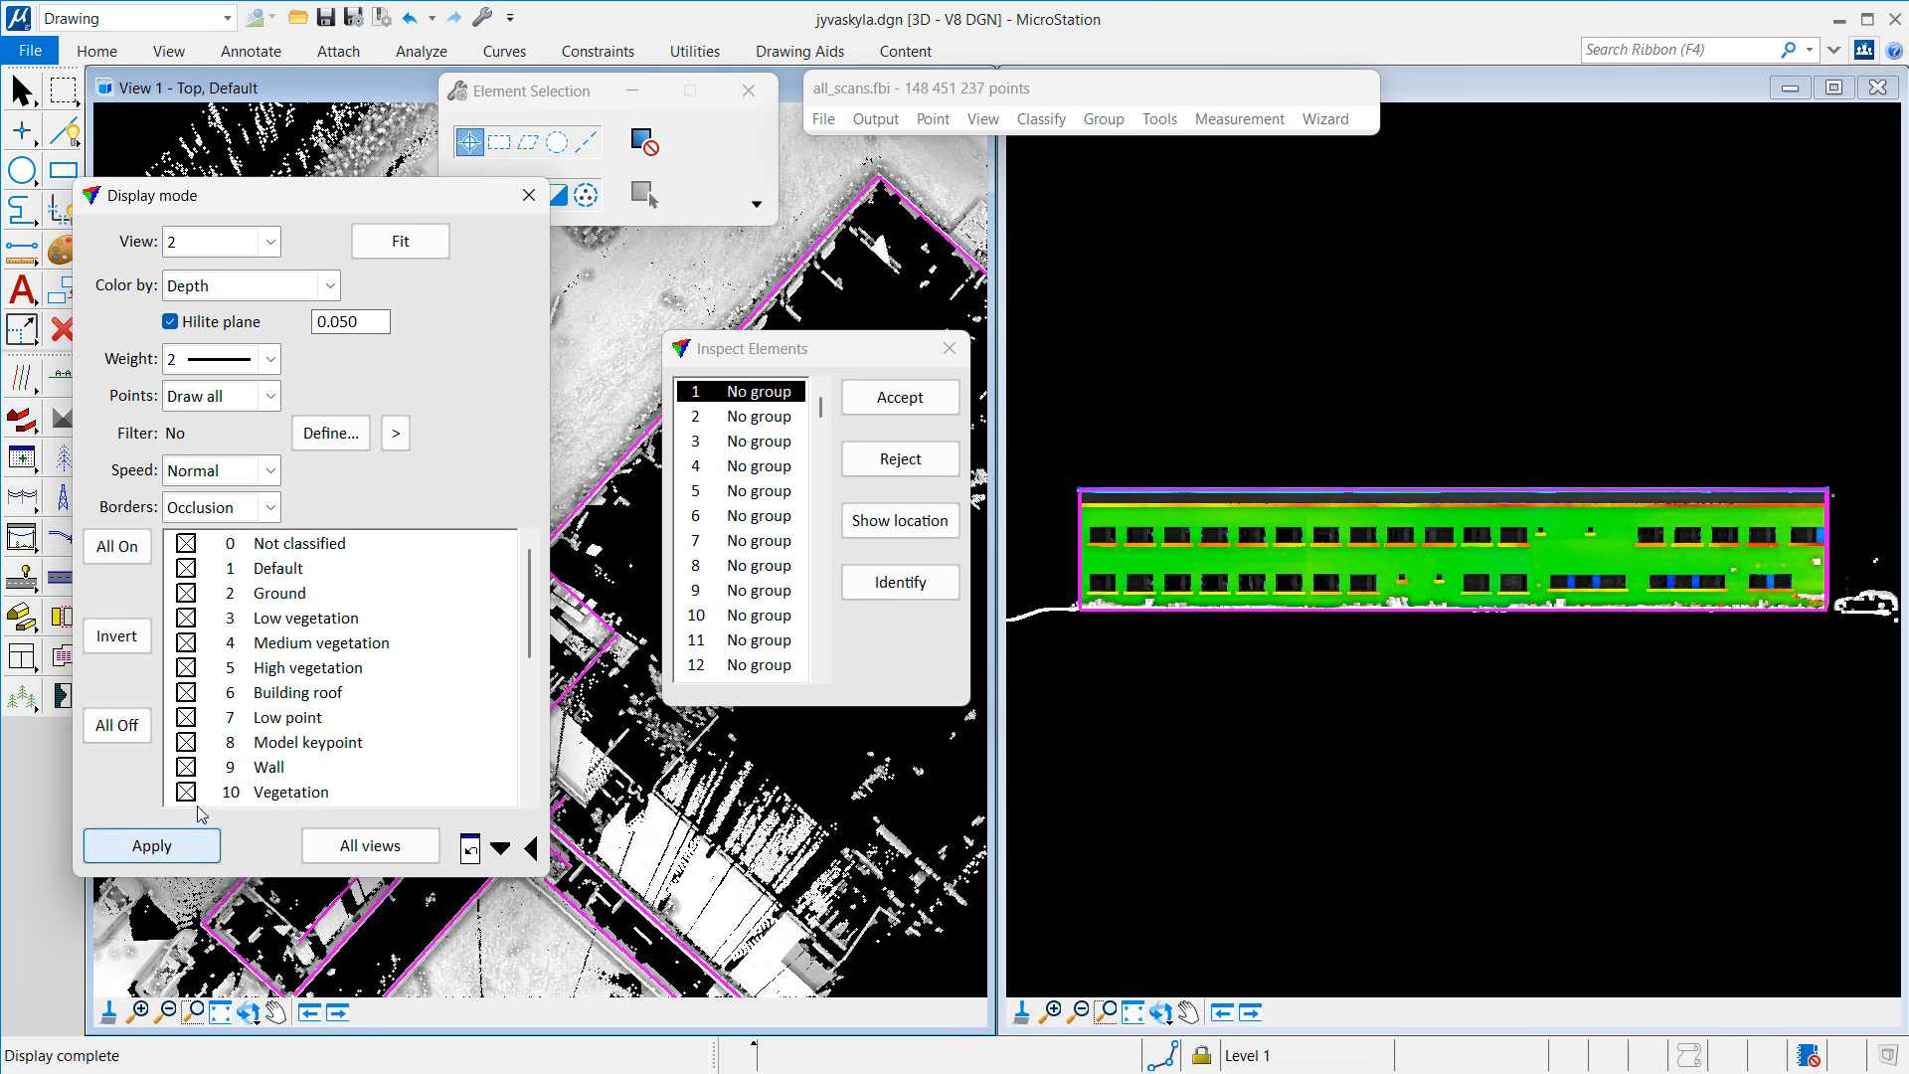
pyautogui.click(528, 195)
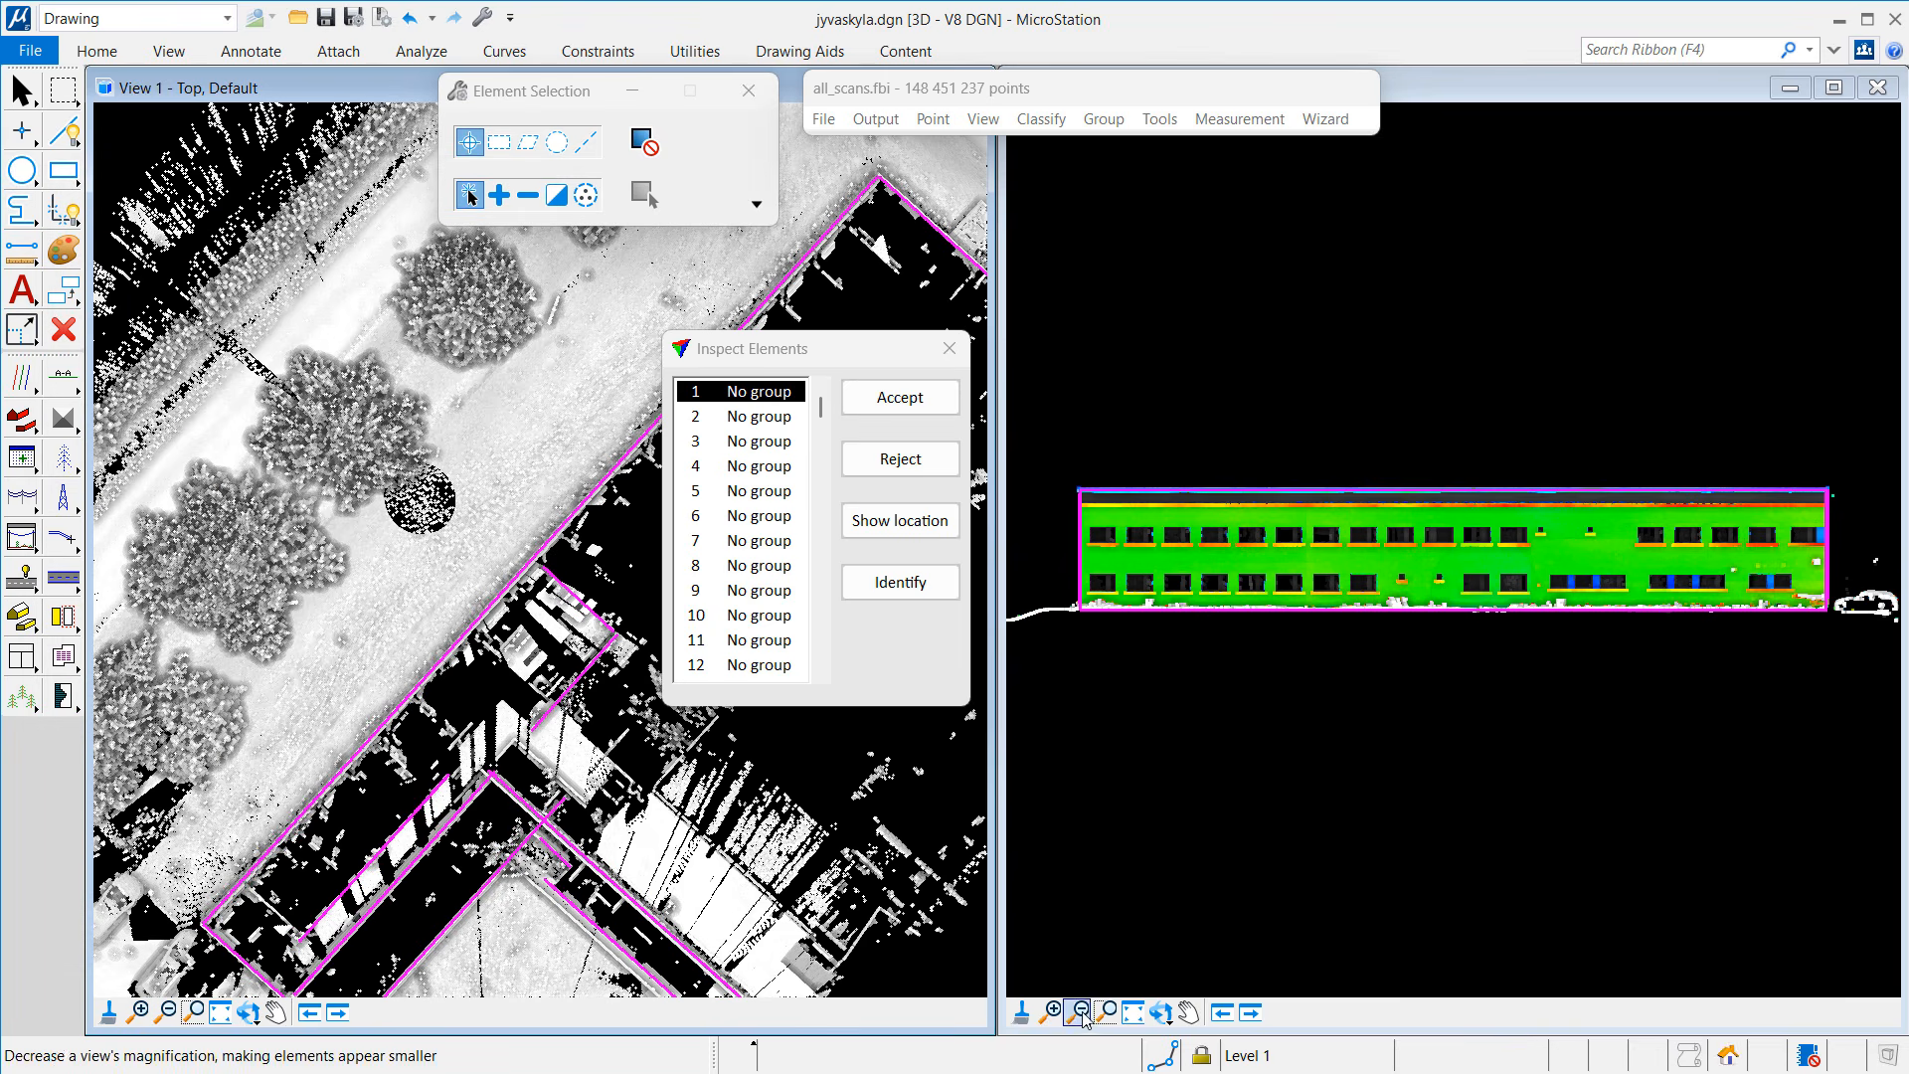
# Step: Zoom in three times on the facade windows, then accept element 1 to load element 2
pyautogui.click(1050, 1011)
pyautogui.click(1444, 594)
pyautogui.click(1472, 487)
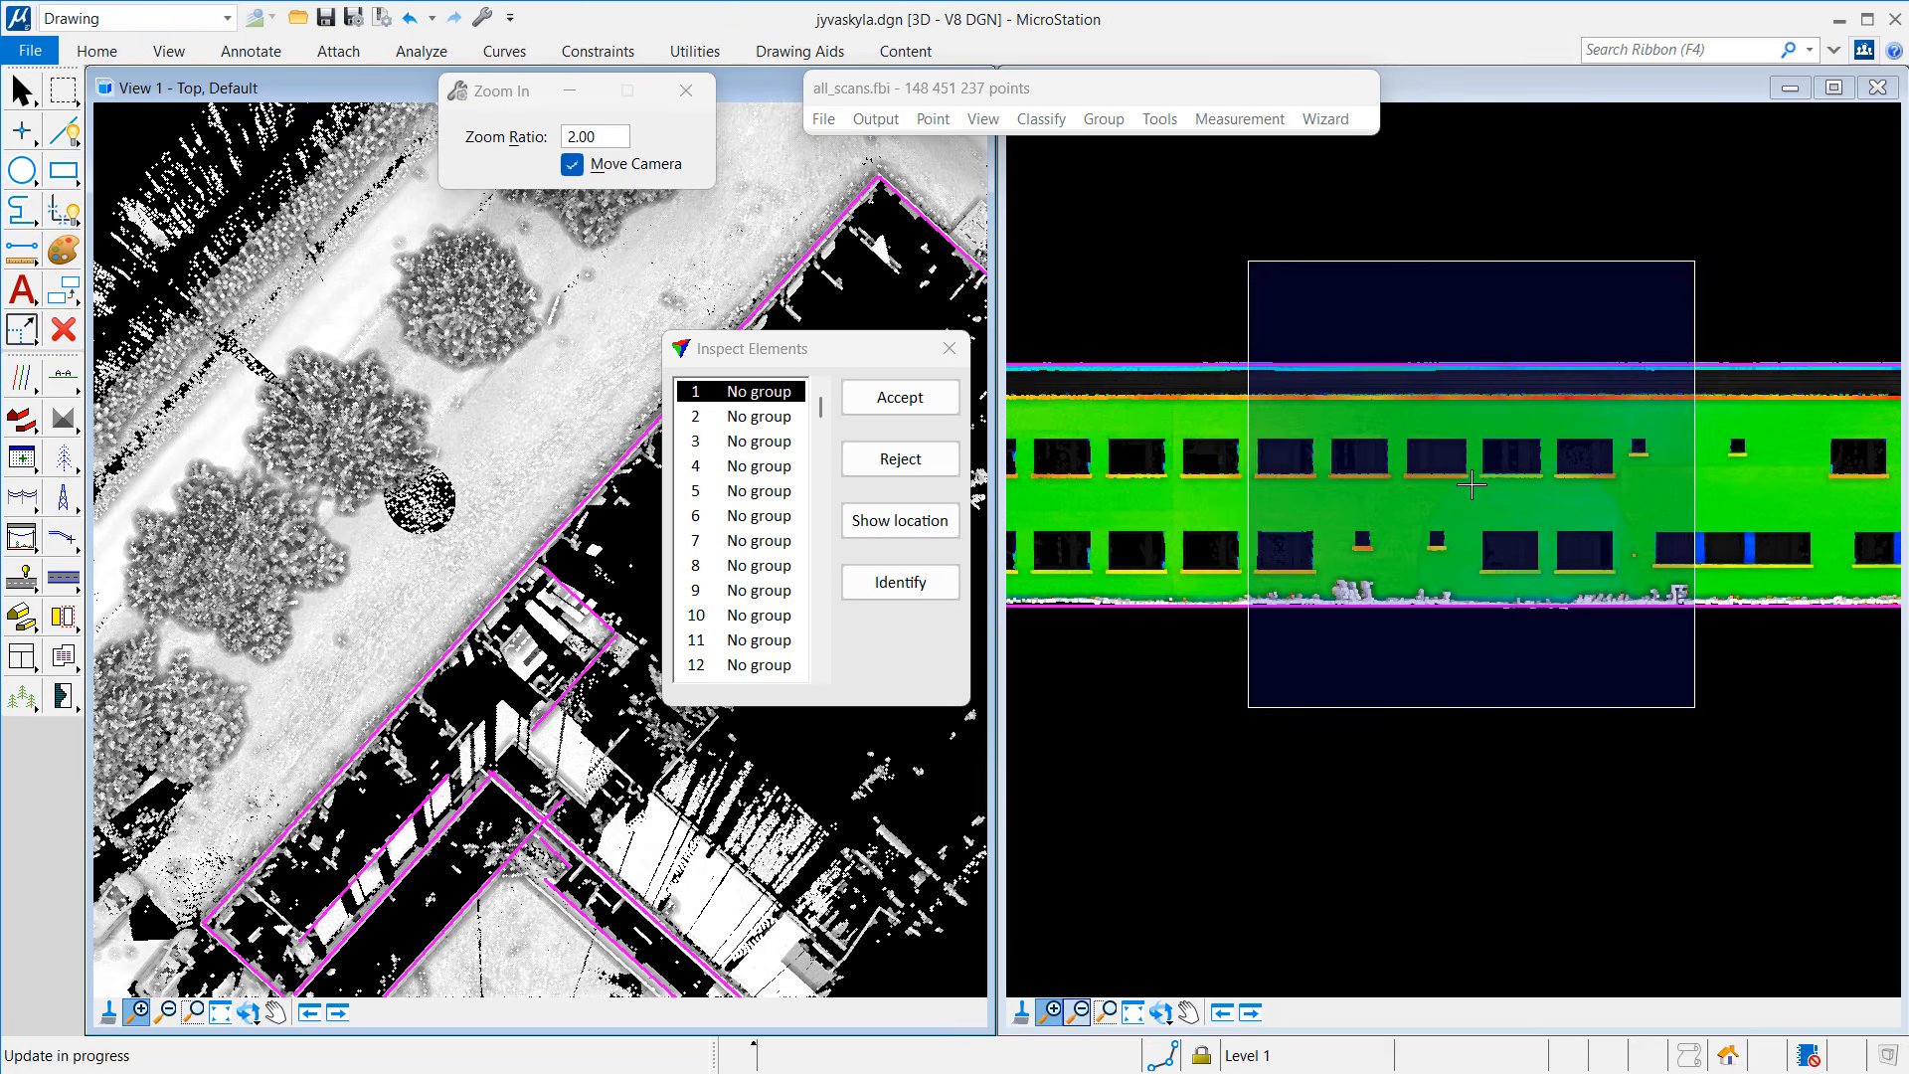
pyautogui.click(1476, 451)
pyautogui.rightClick(1477, 452)
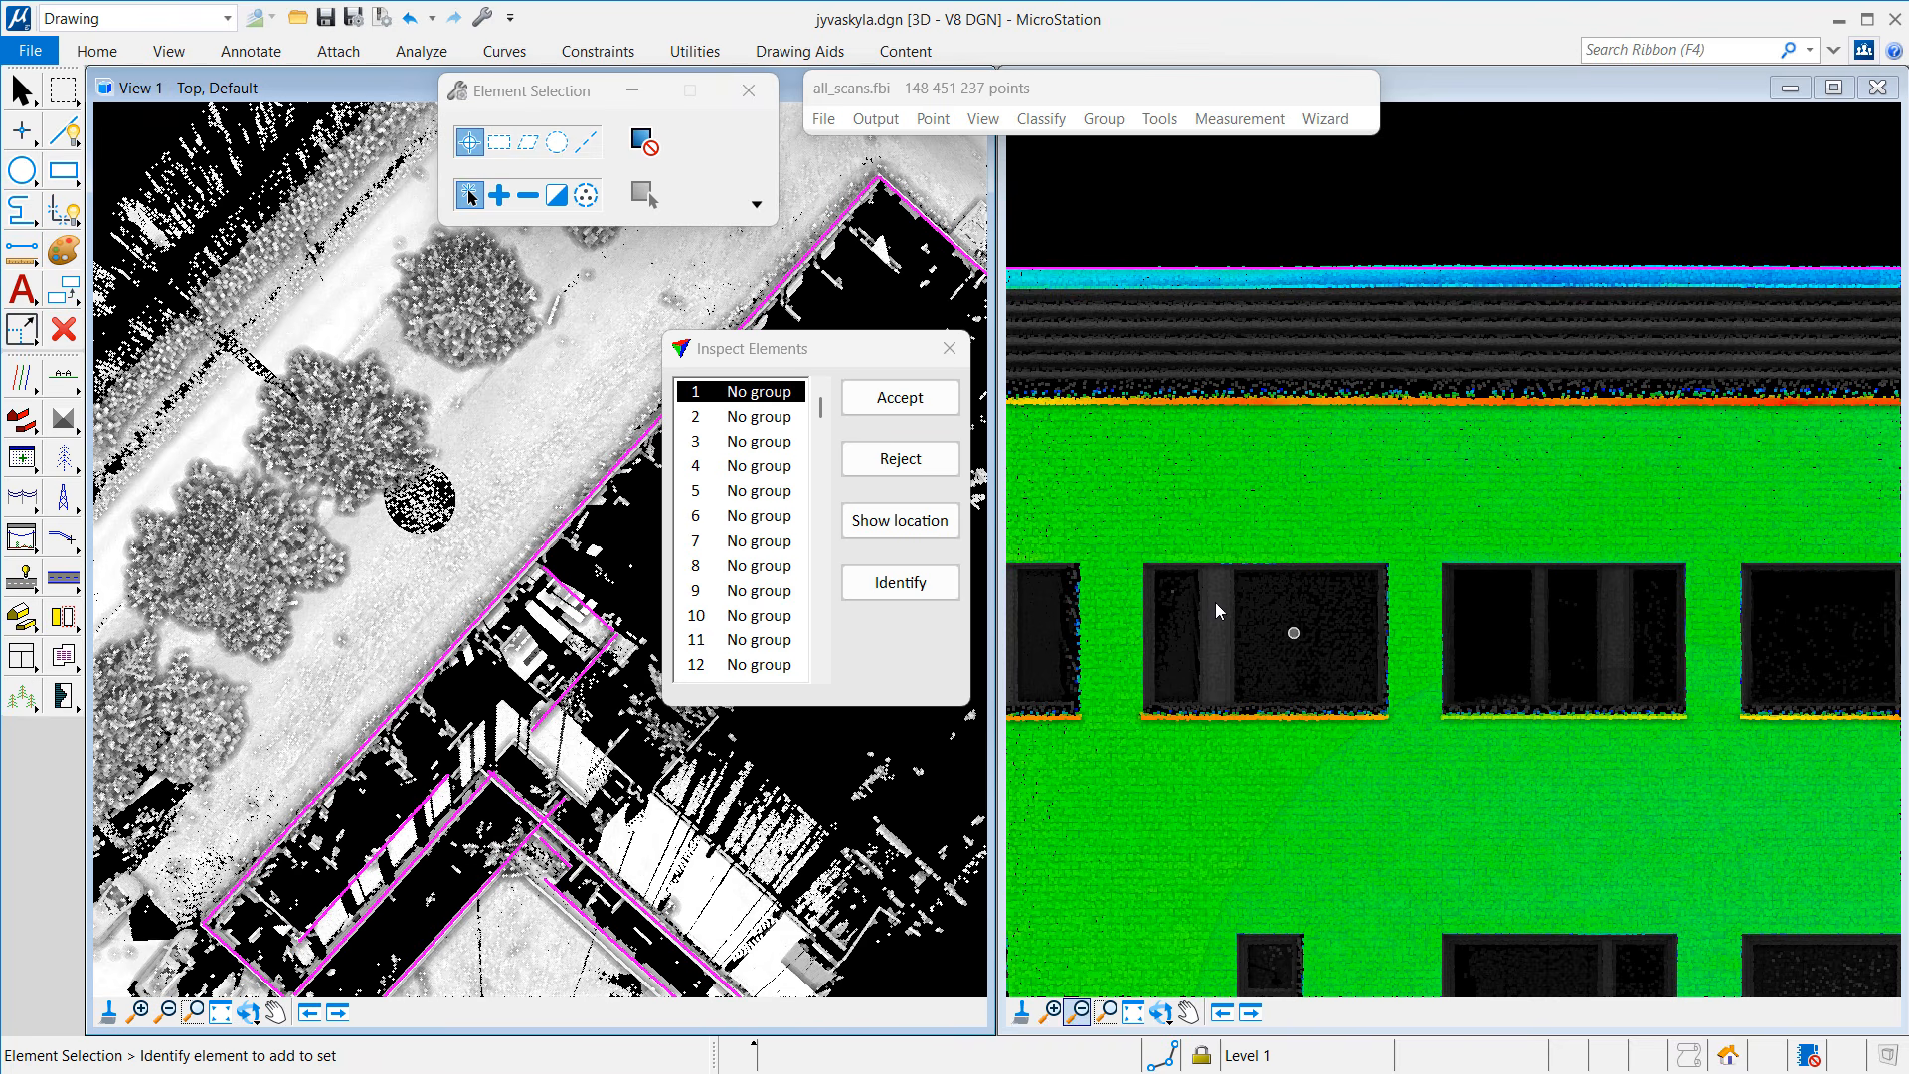
pyautogui.click(882, 399)
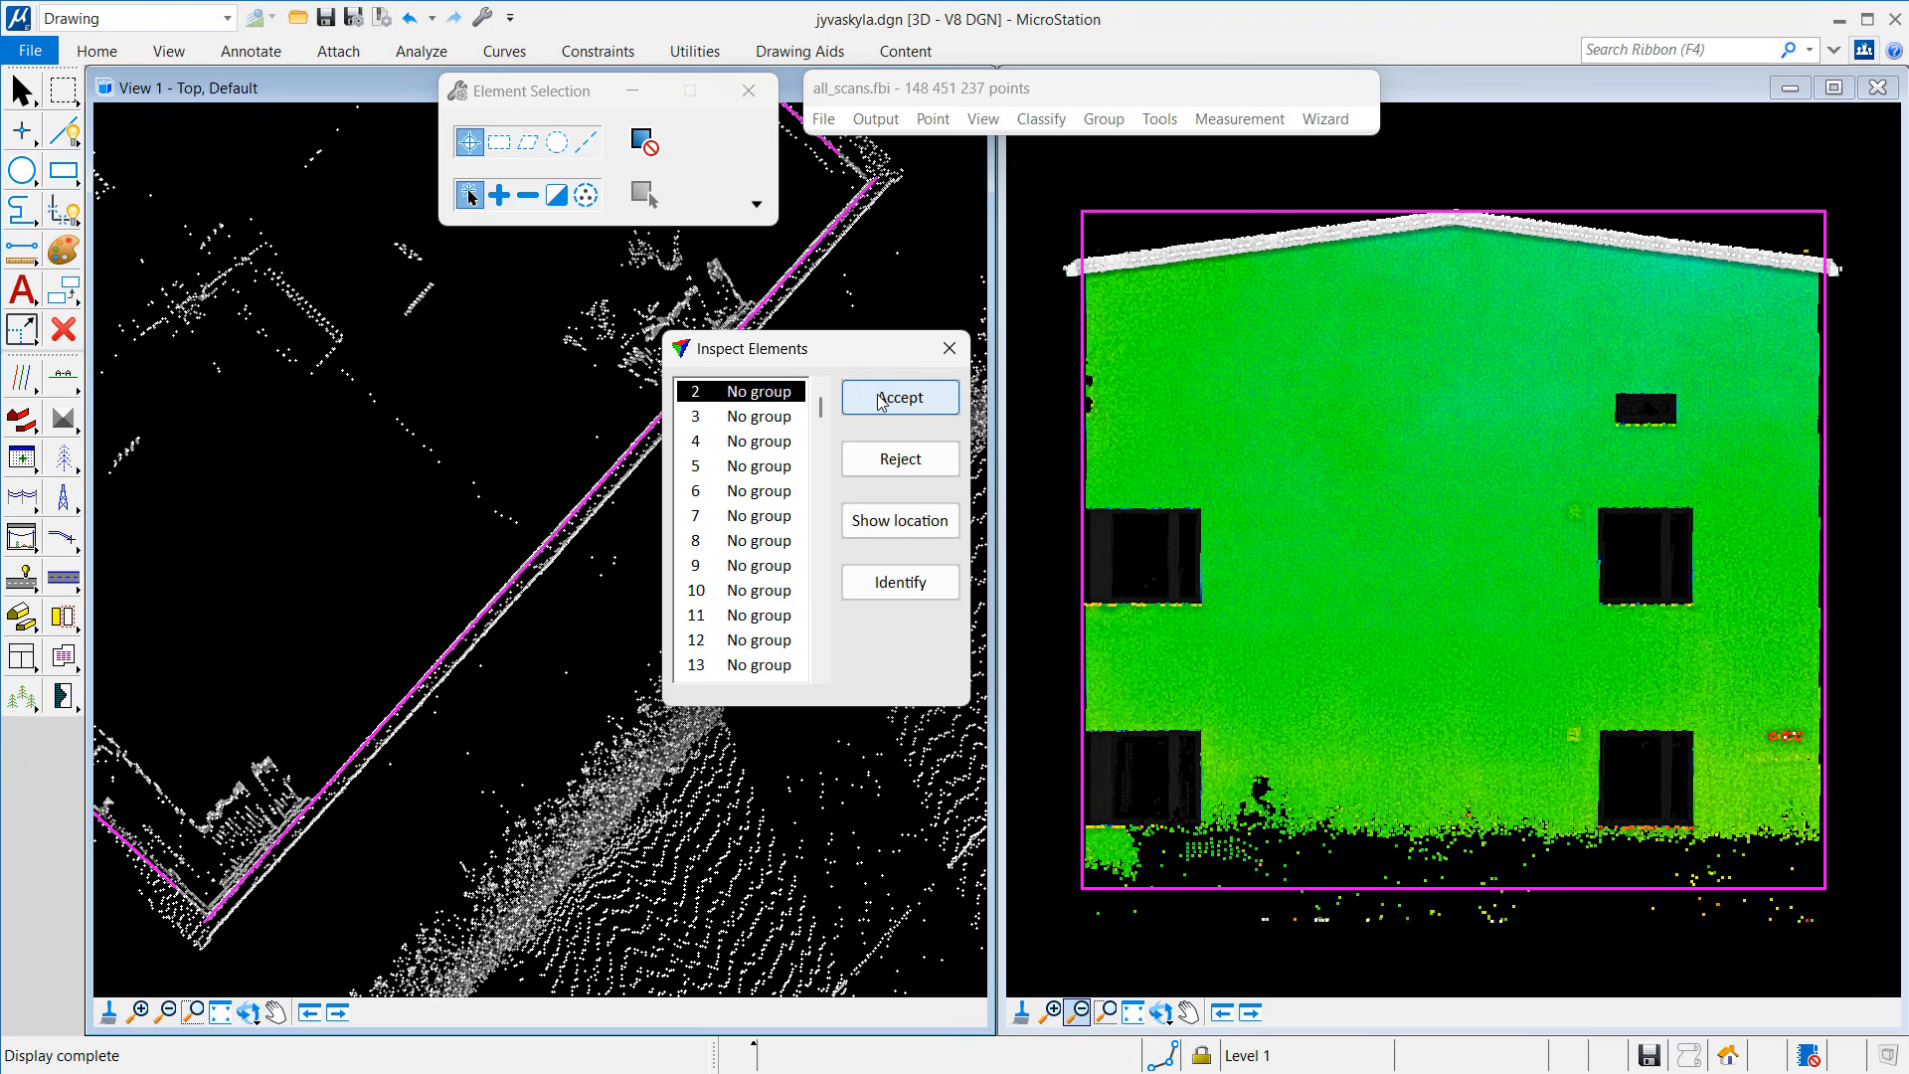
pyautogui.click(65, 173)
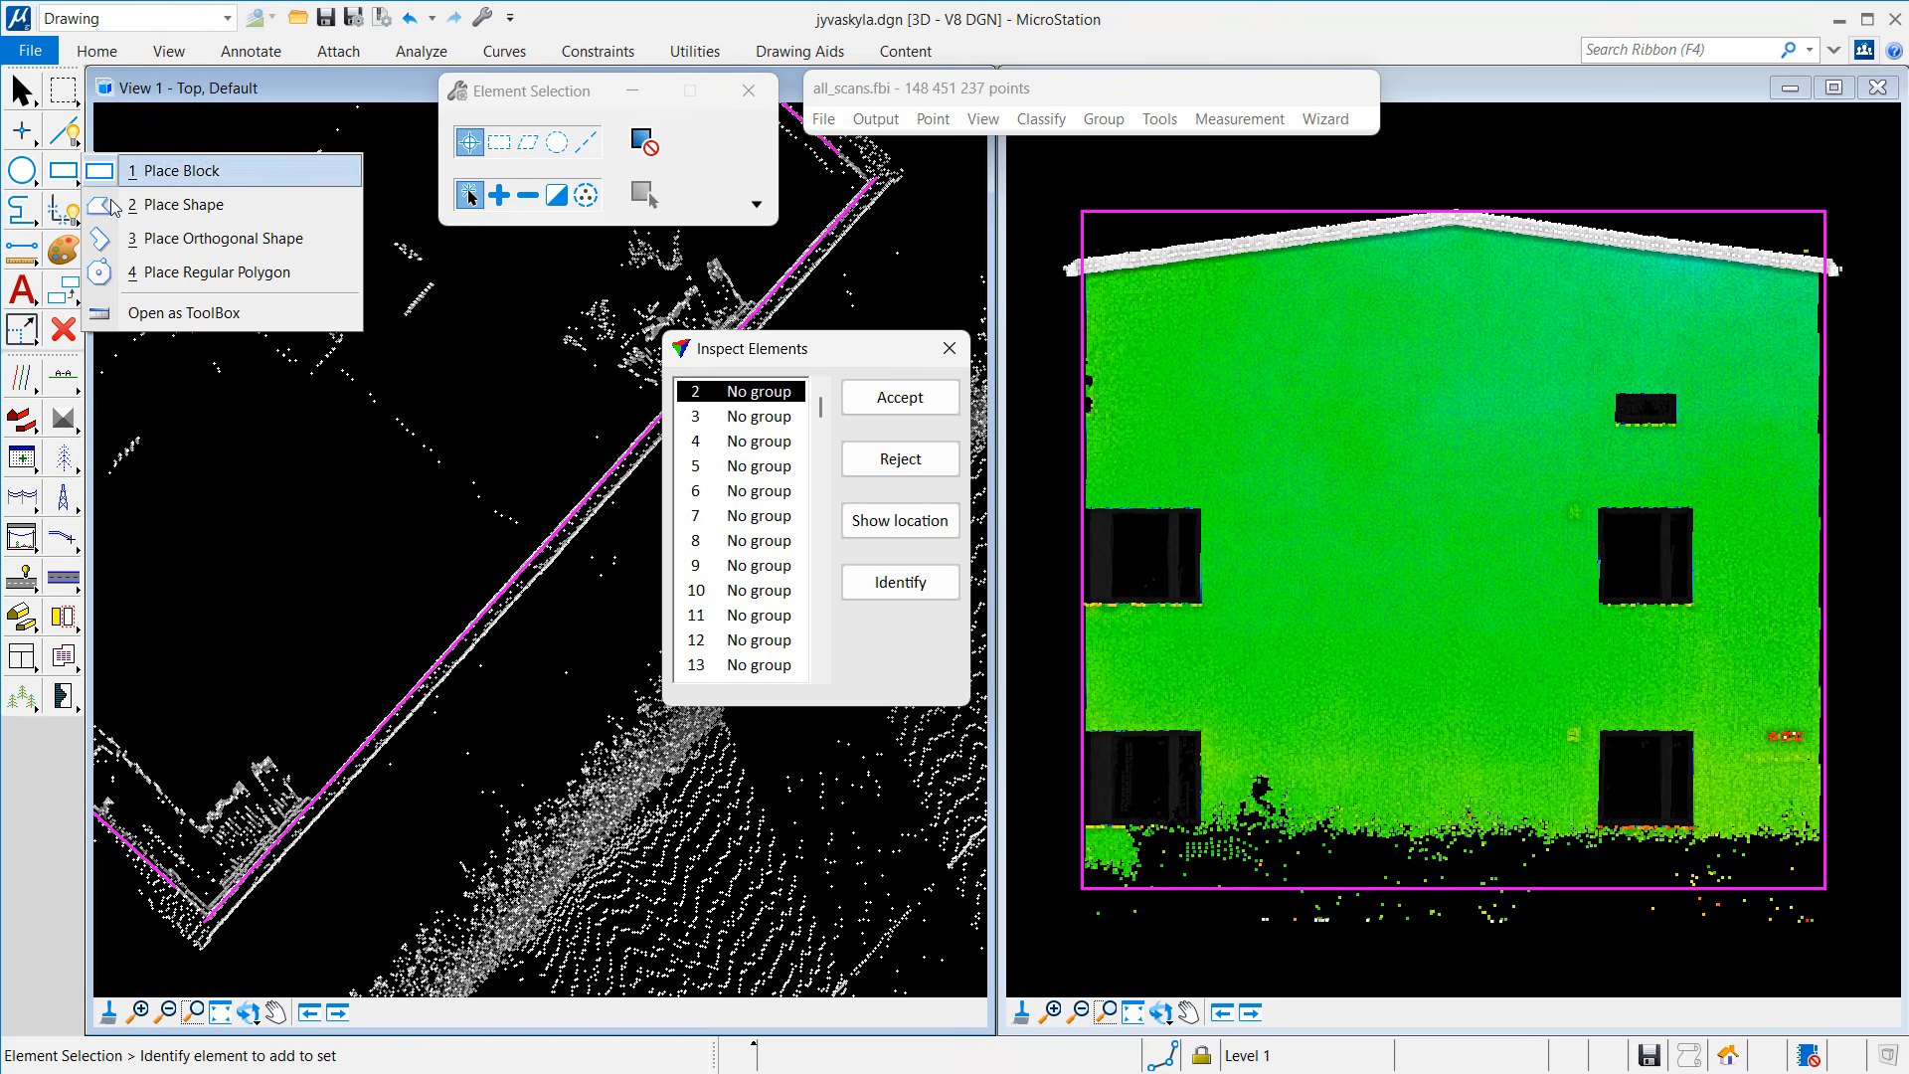
# Step: Choose Place Shape and set the drawing attributes to Level 15 and red colour
pyautogui.click(150, 205)
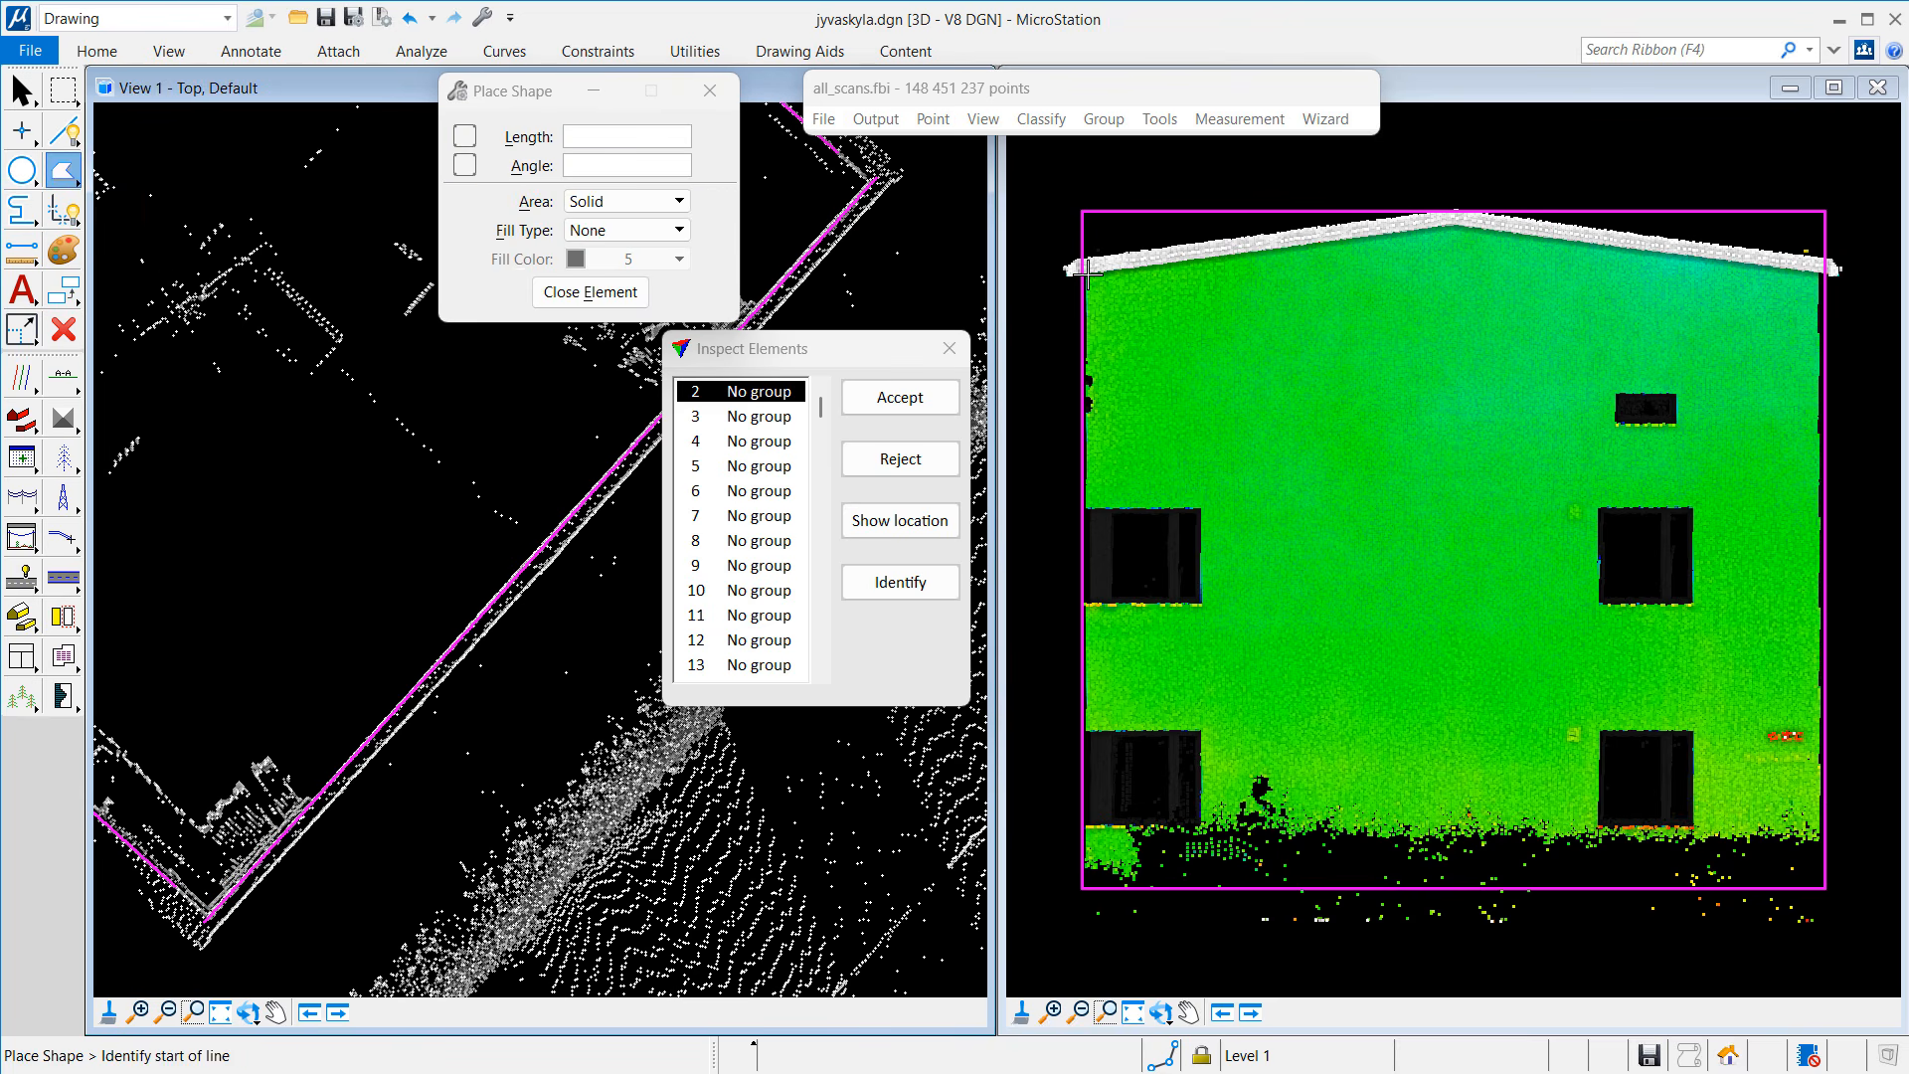
pyautogui.click(1087, 270)
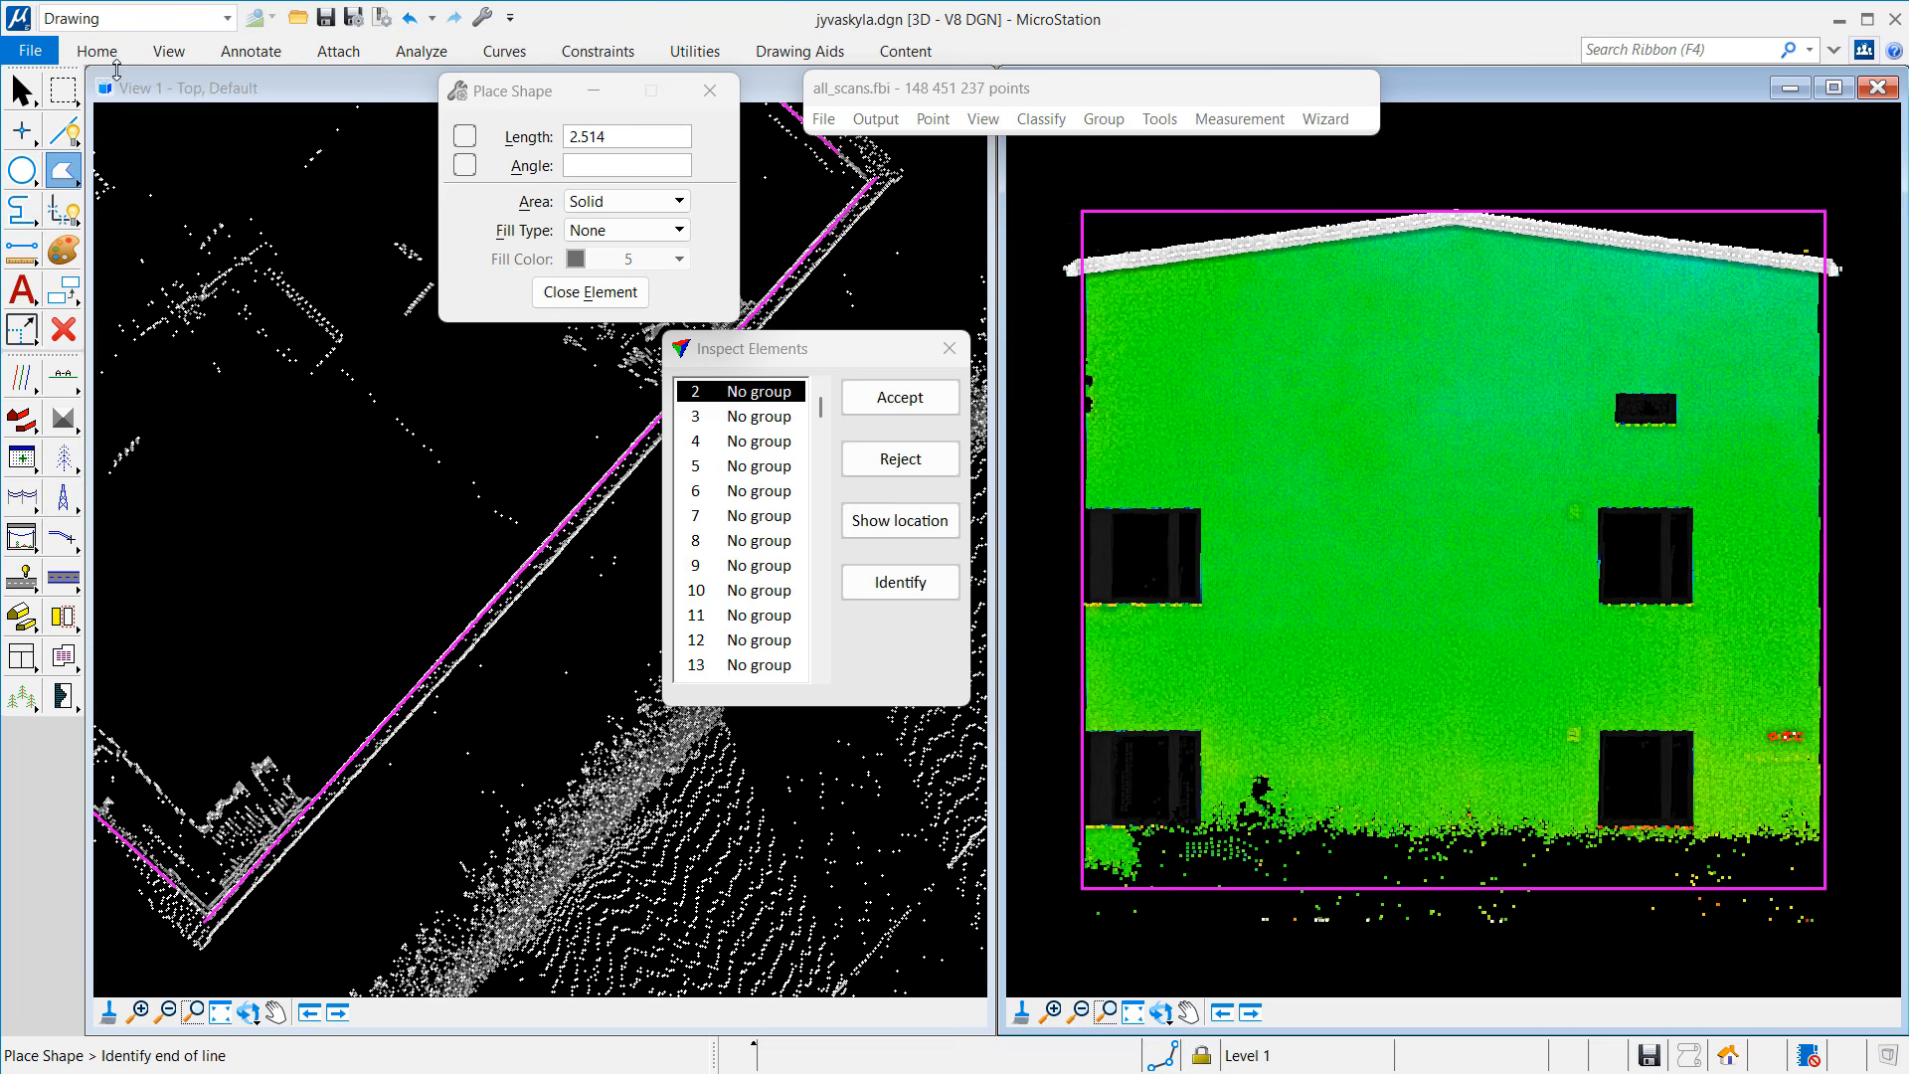
pyautogui.click(98, 54)
pyautogui.click(239, 104)
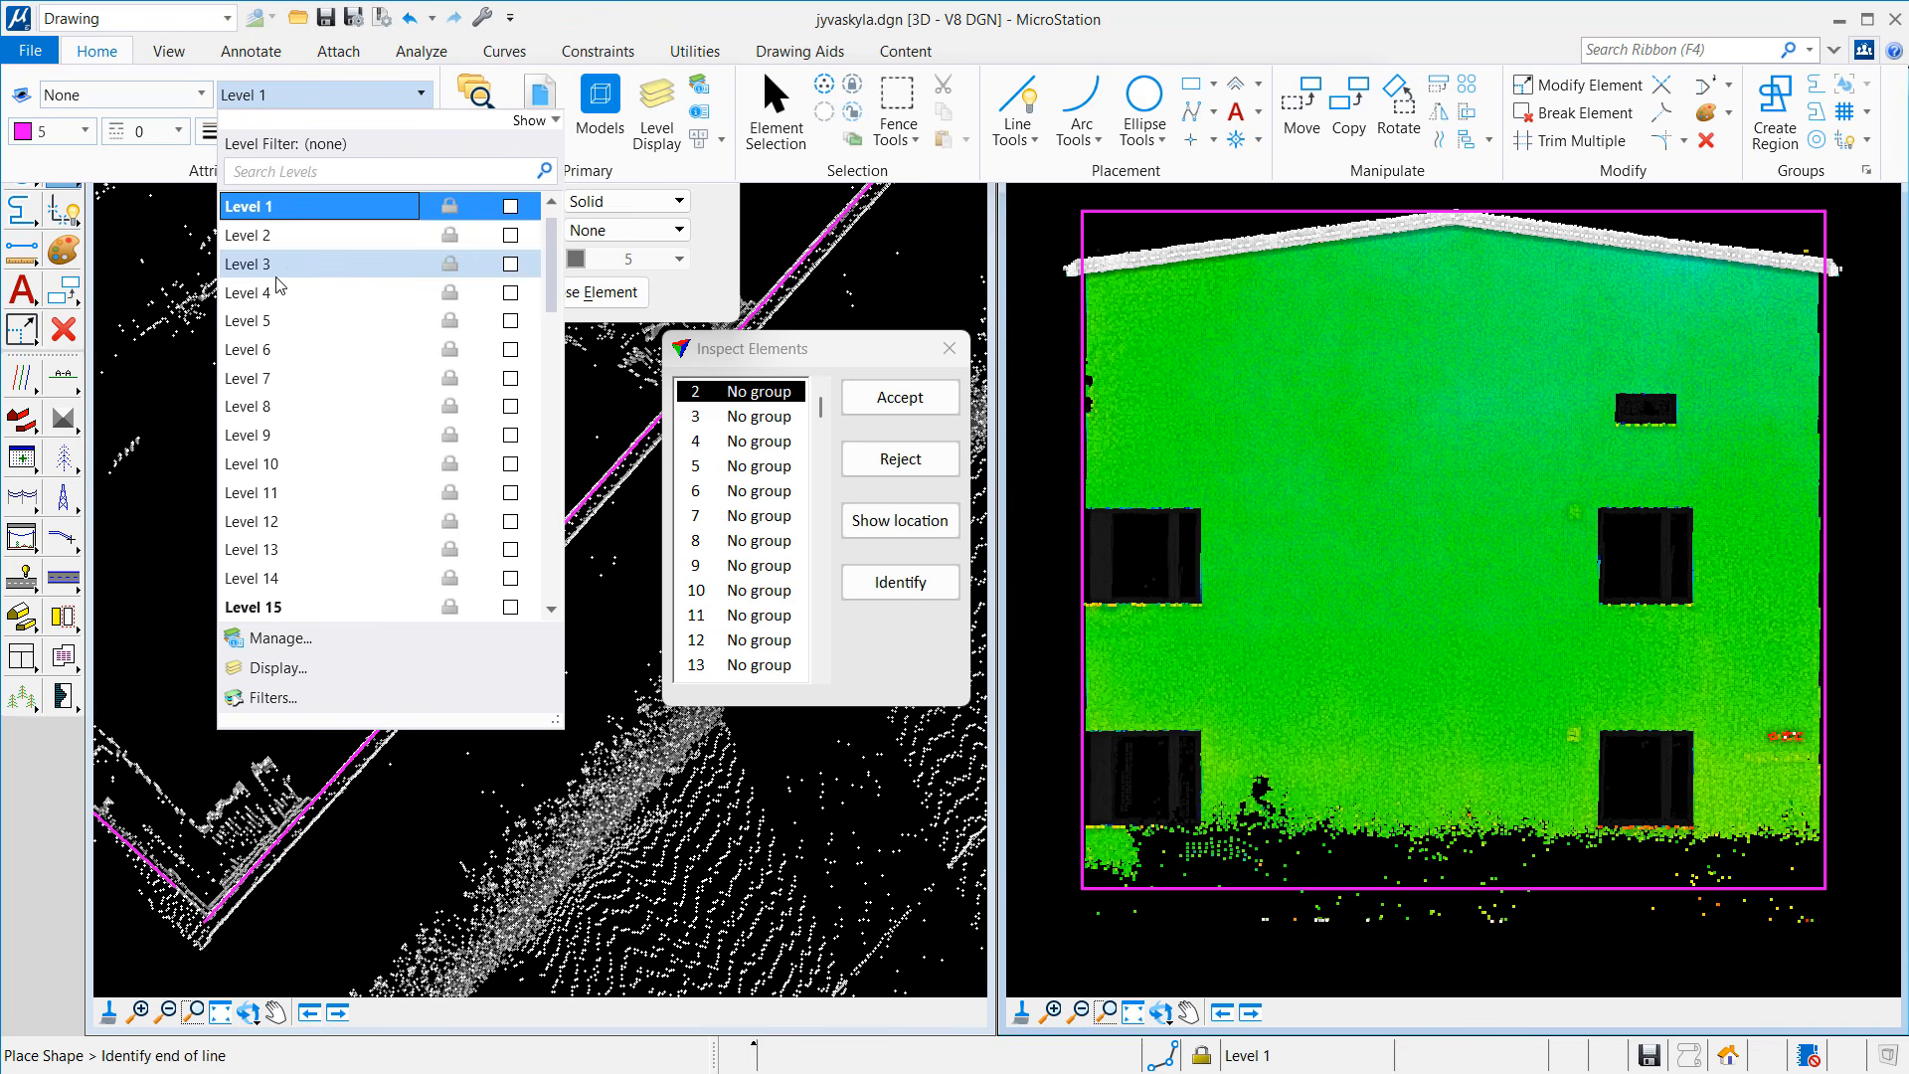
pyautogui.click(288, 607)
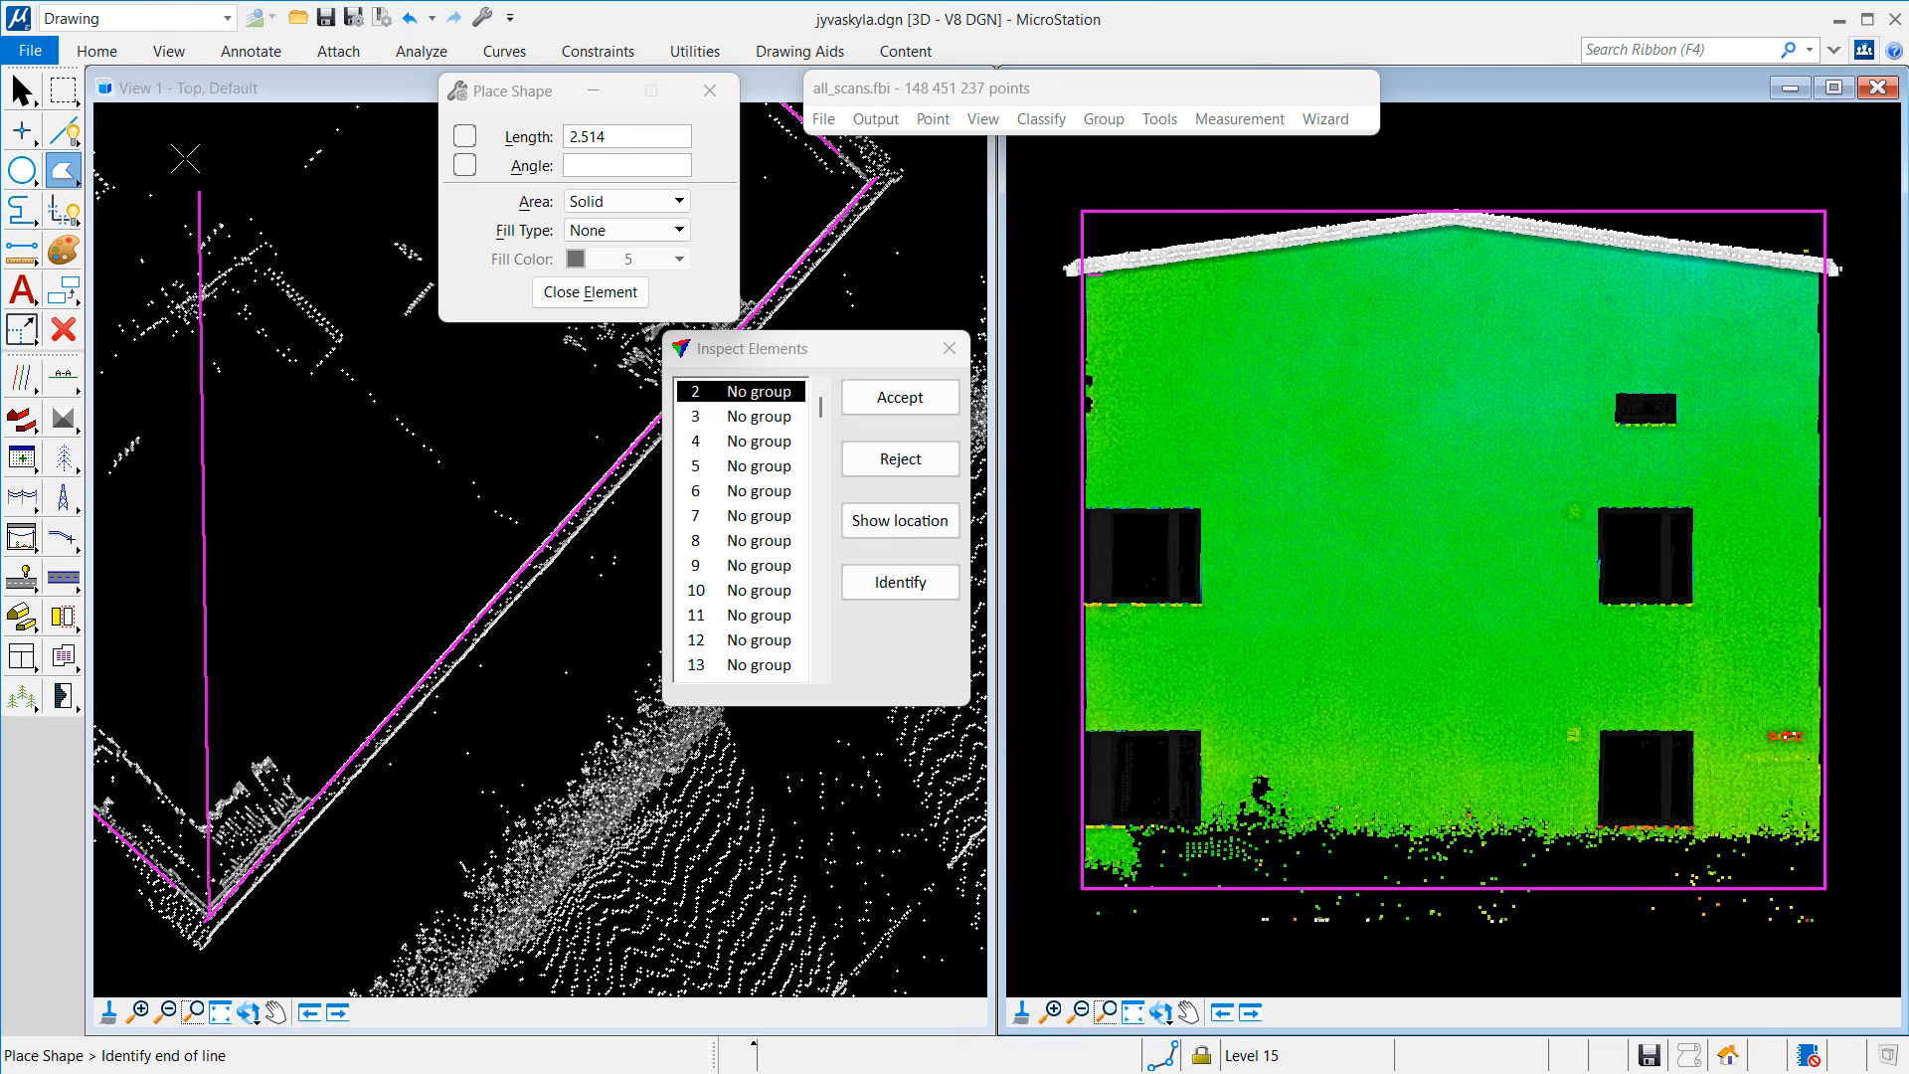
pyautogui.click(106, 55)
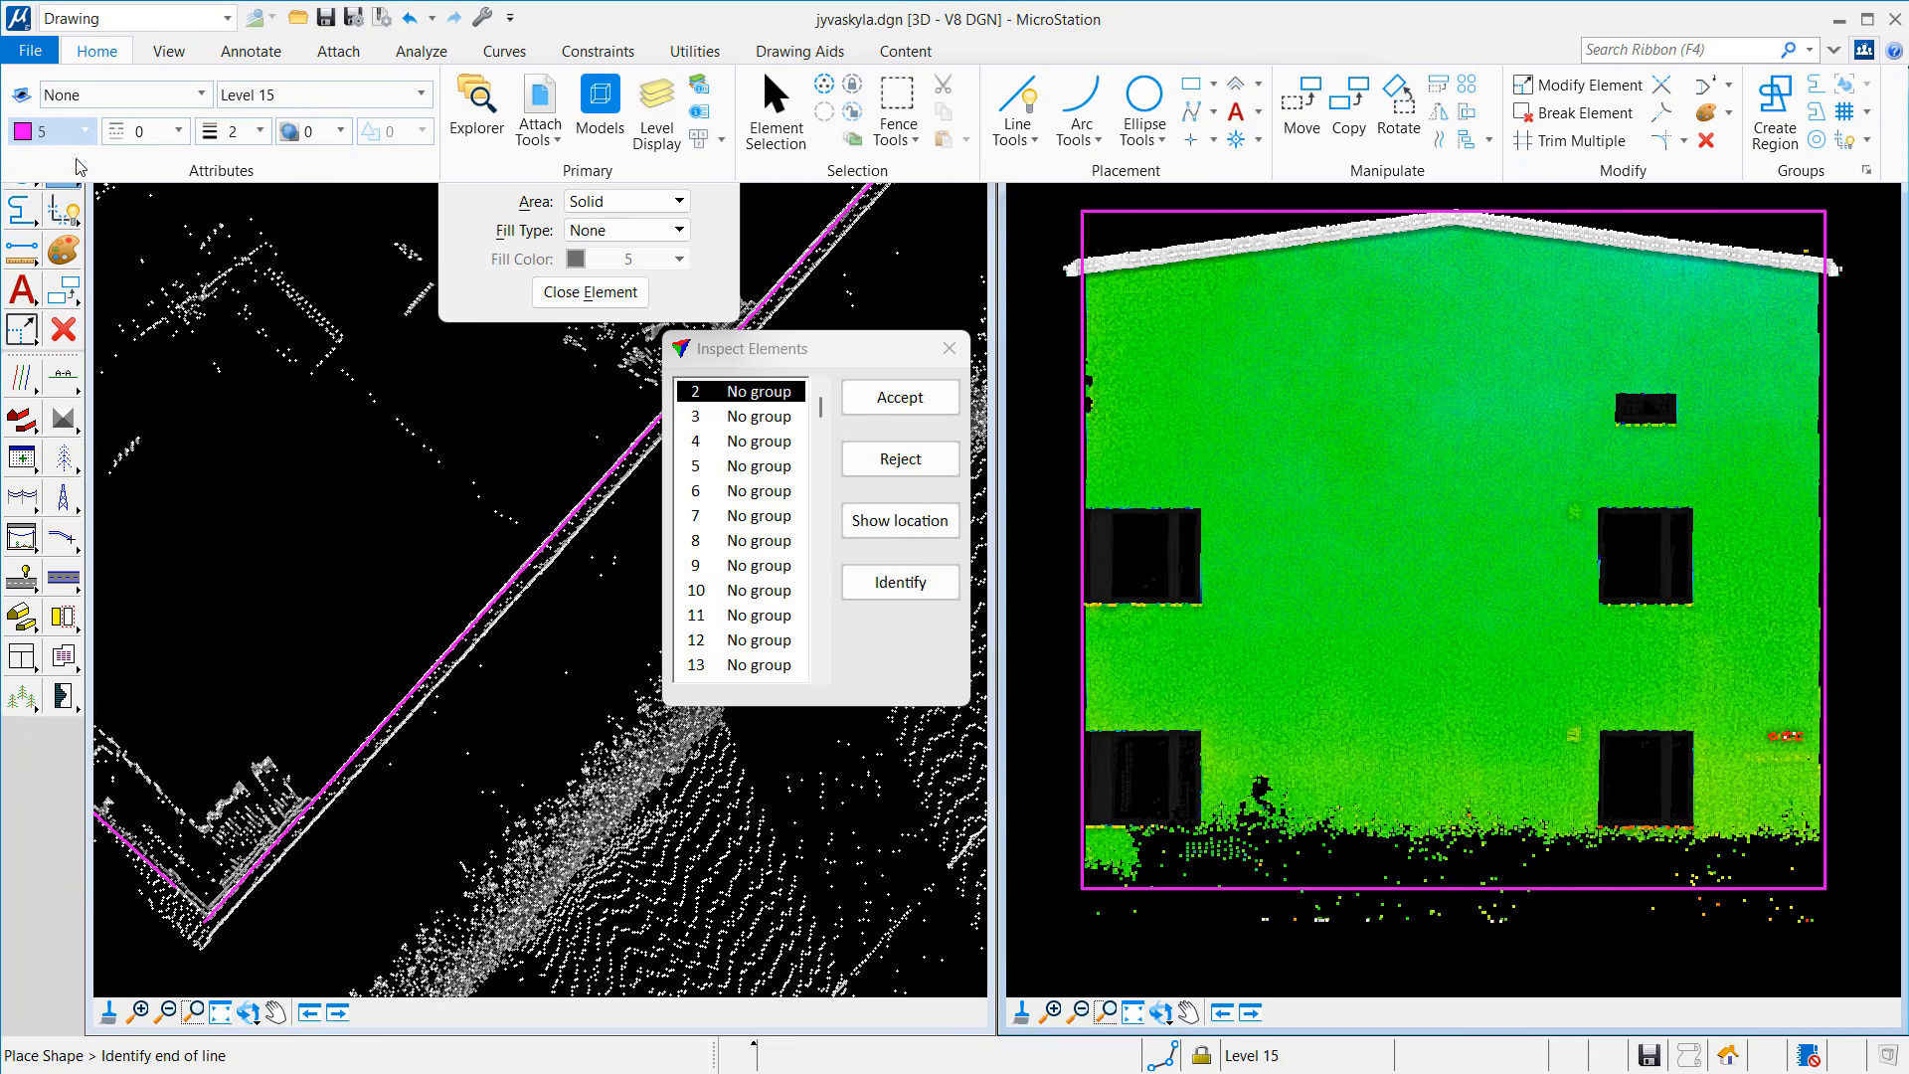
pyautogui.click(84, 131)
# Step: Trace the gable wall's roof corners, apex and bottom corners as a closed shape, then reject element 2
pyautogui.click(92, 273)
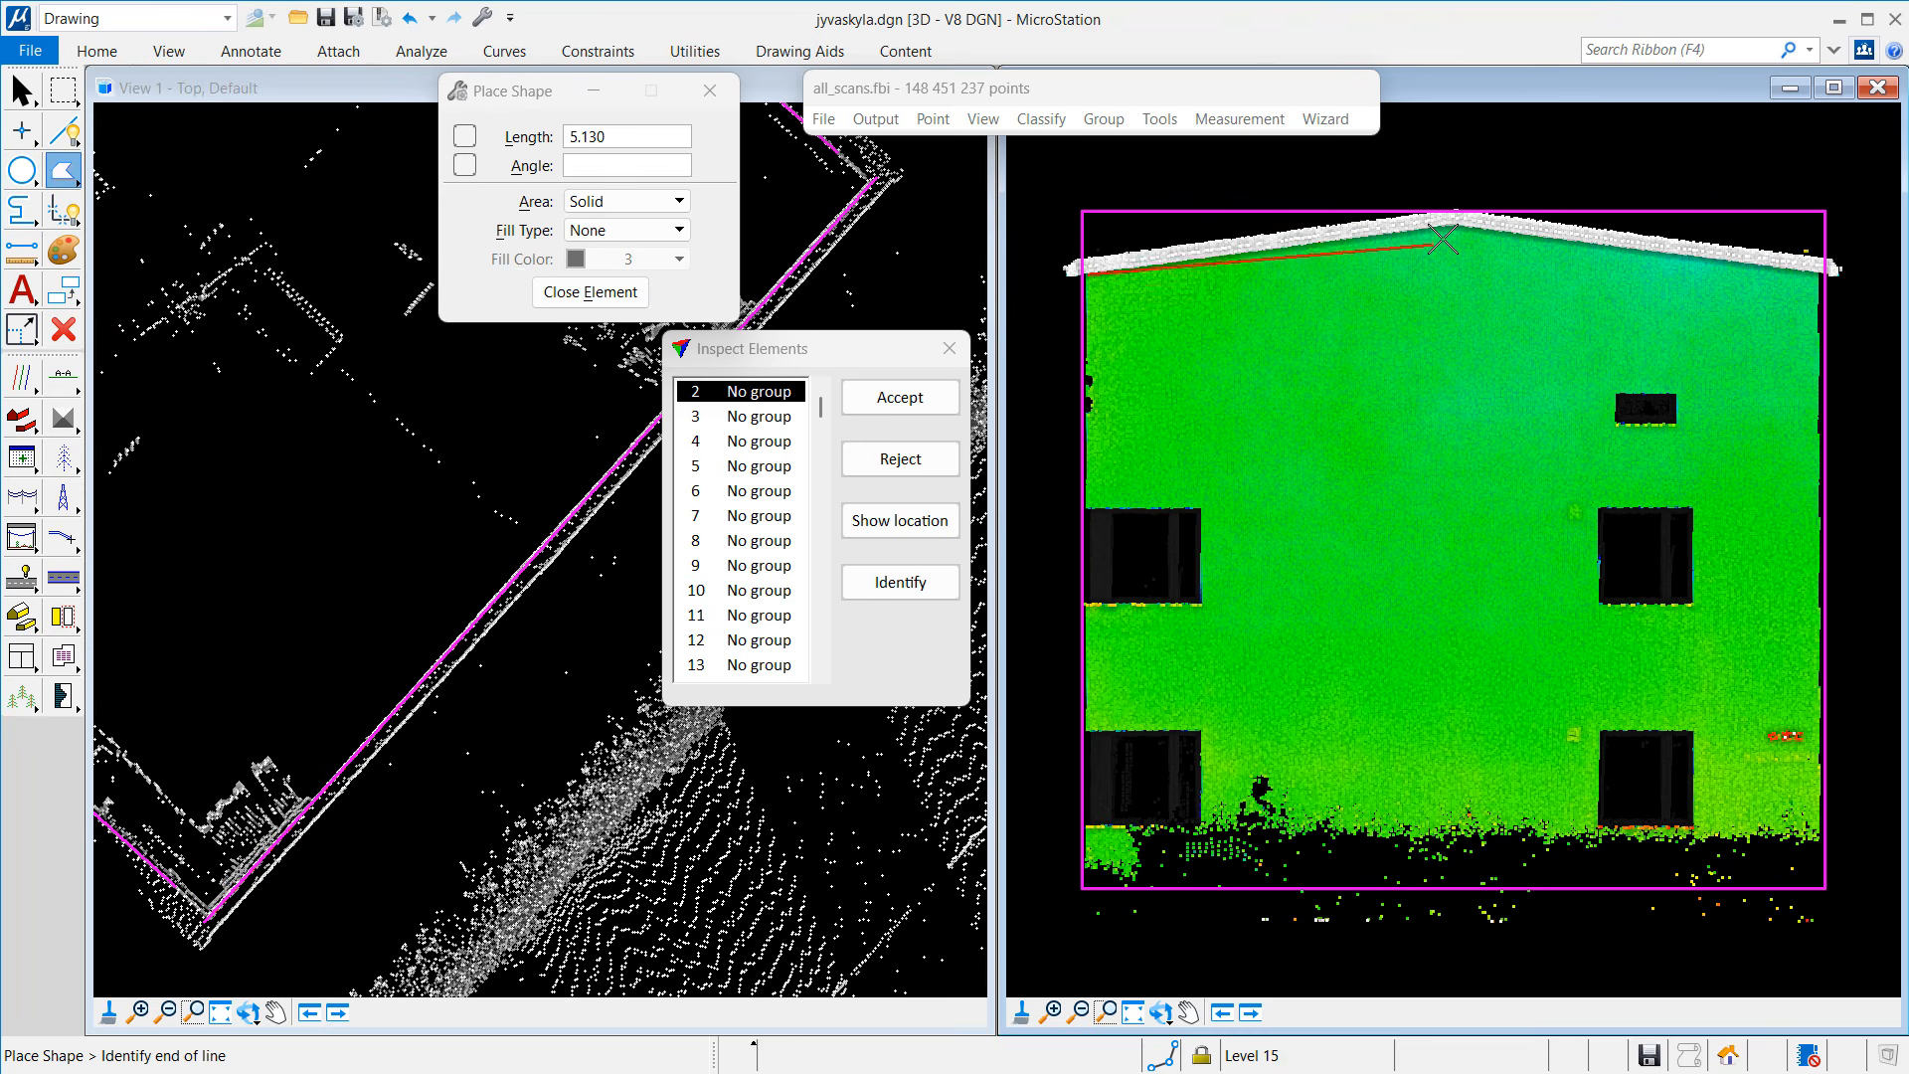
pyautogui.click(1454, 226)
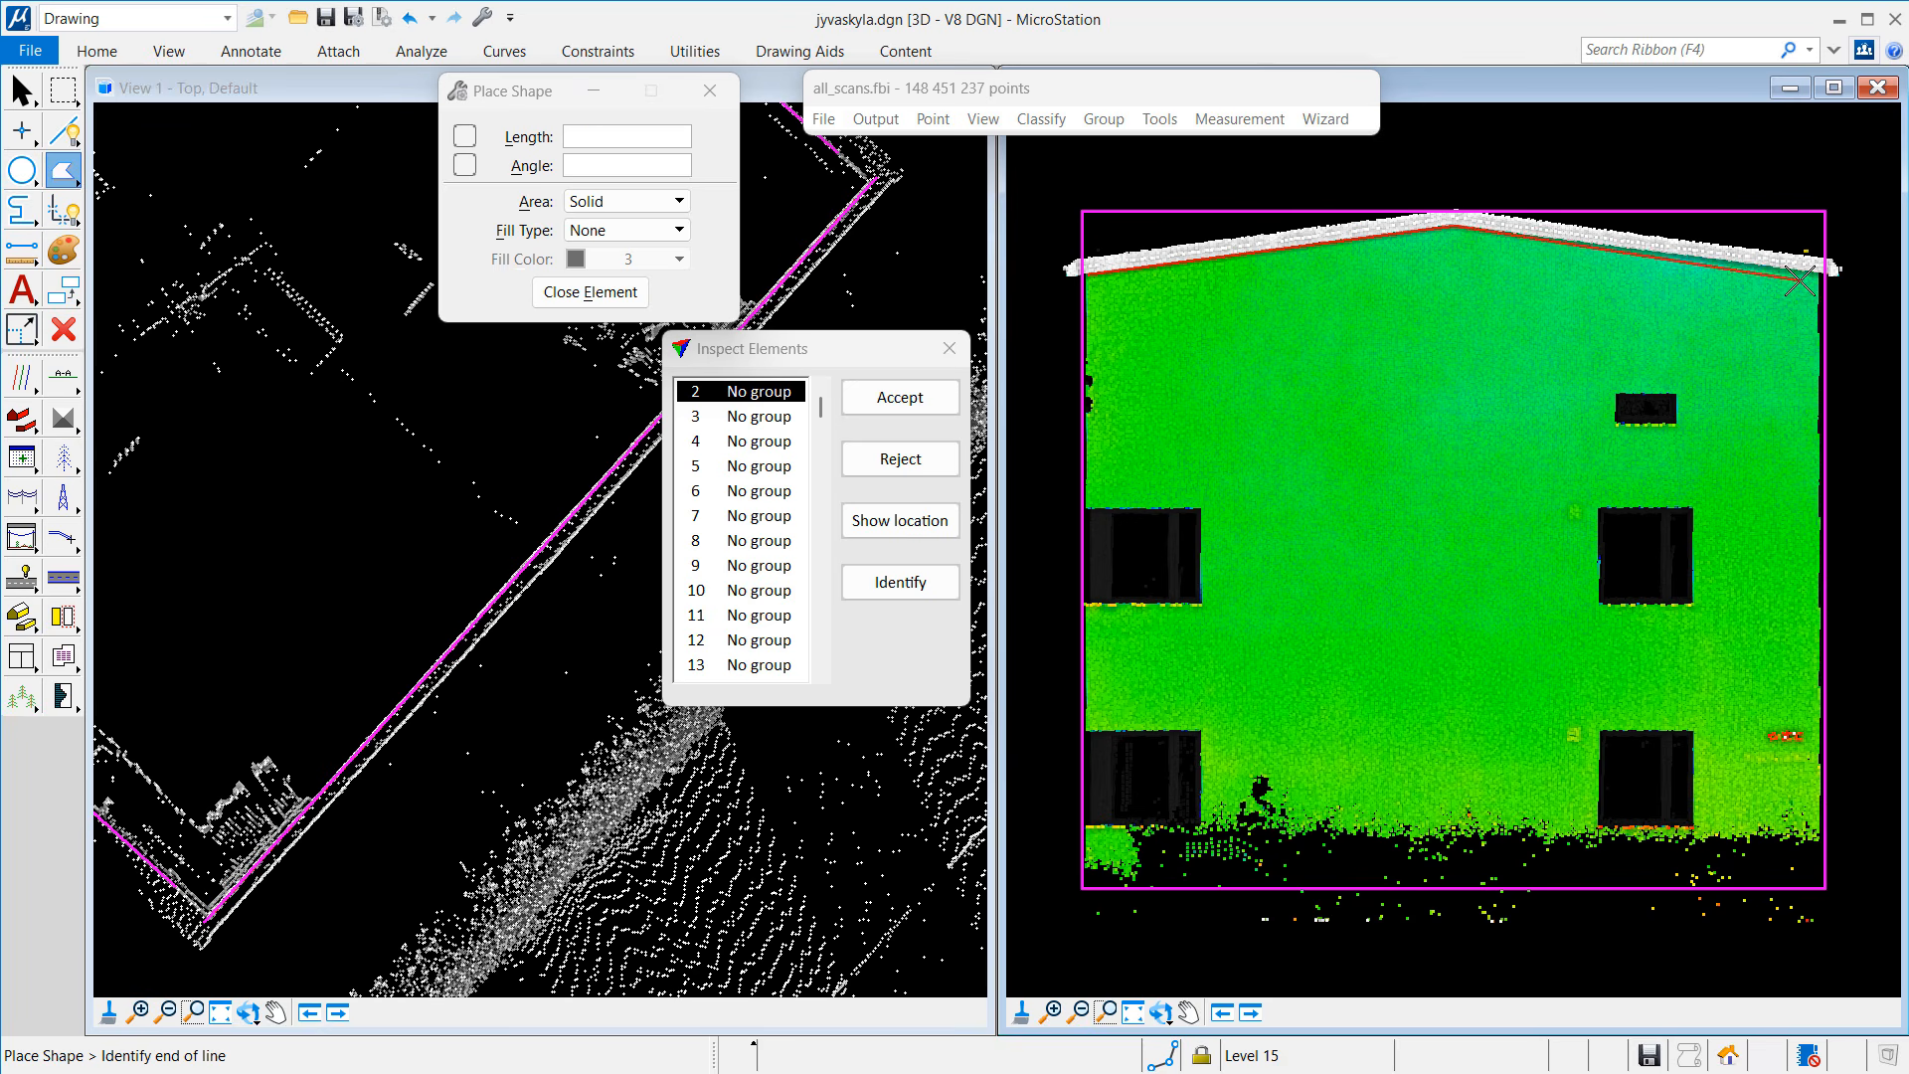
pyautogui.click(1813, 273)
pyautogui.click(1816, 275)
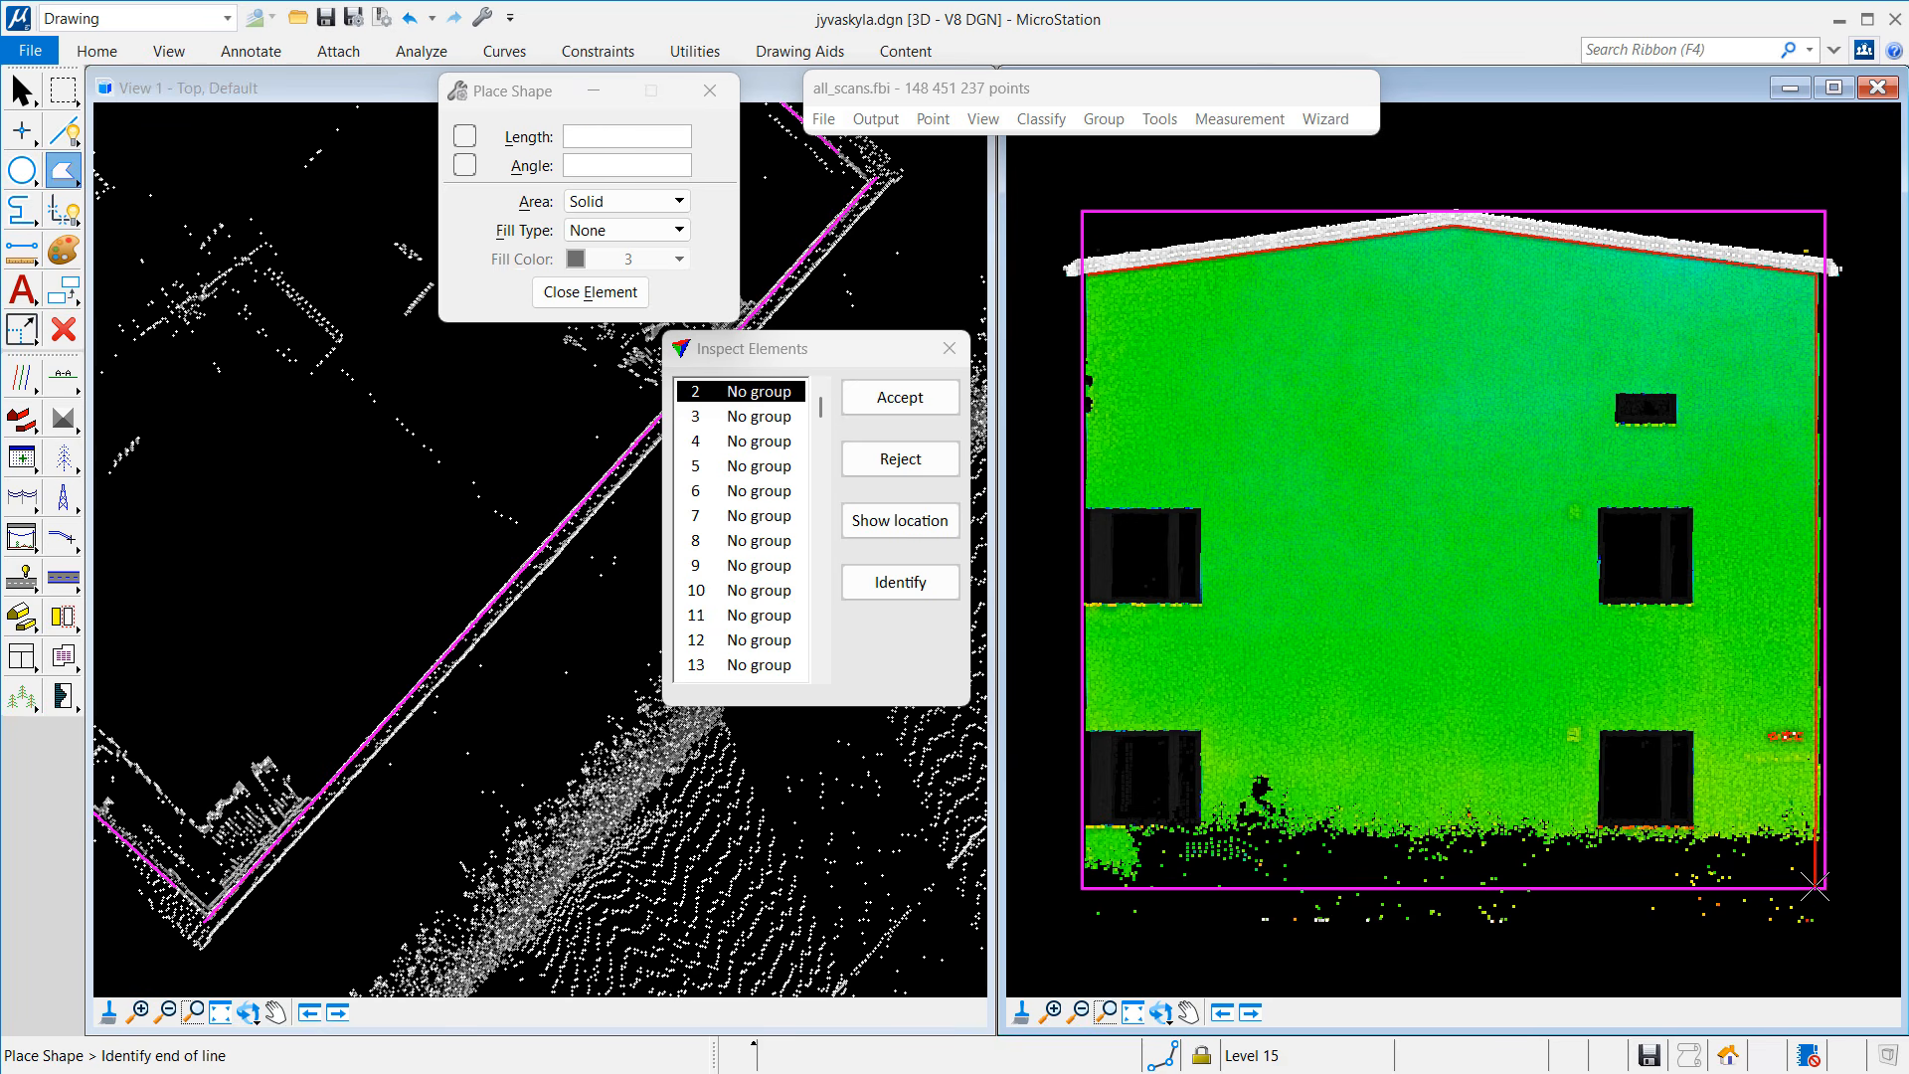
pyautogui.click(1820, 903)
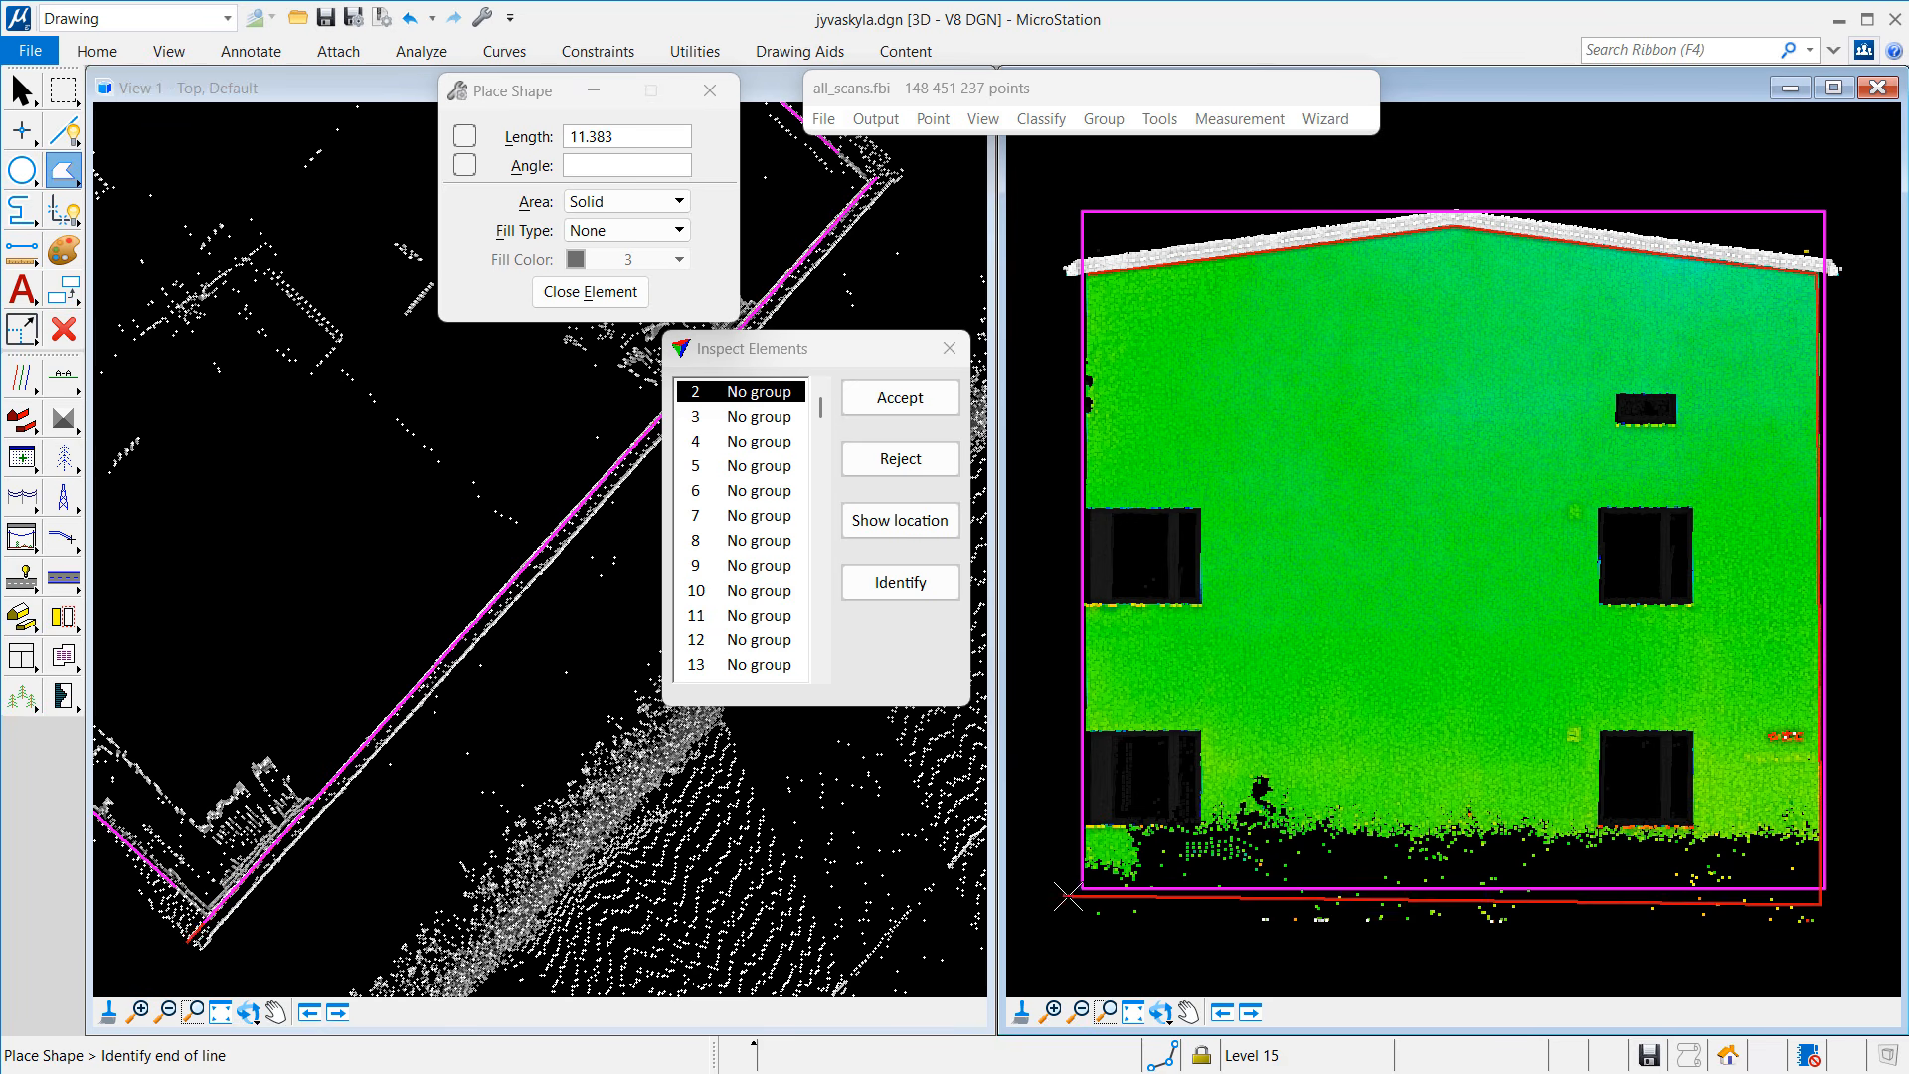
pyautogui.click(1084, 905)
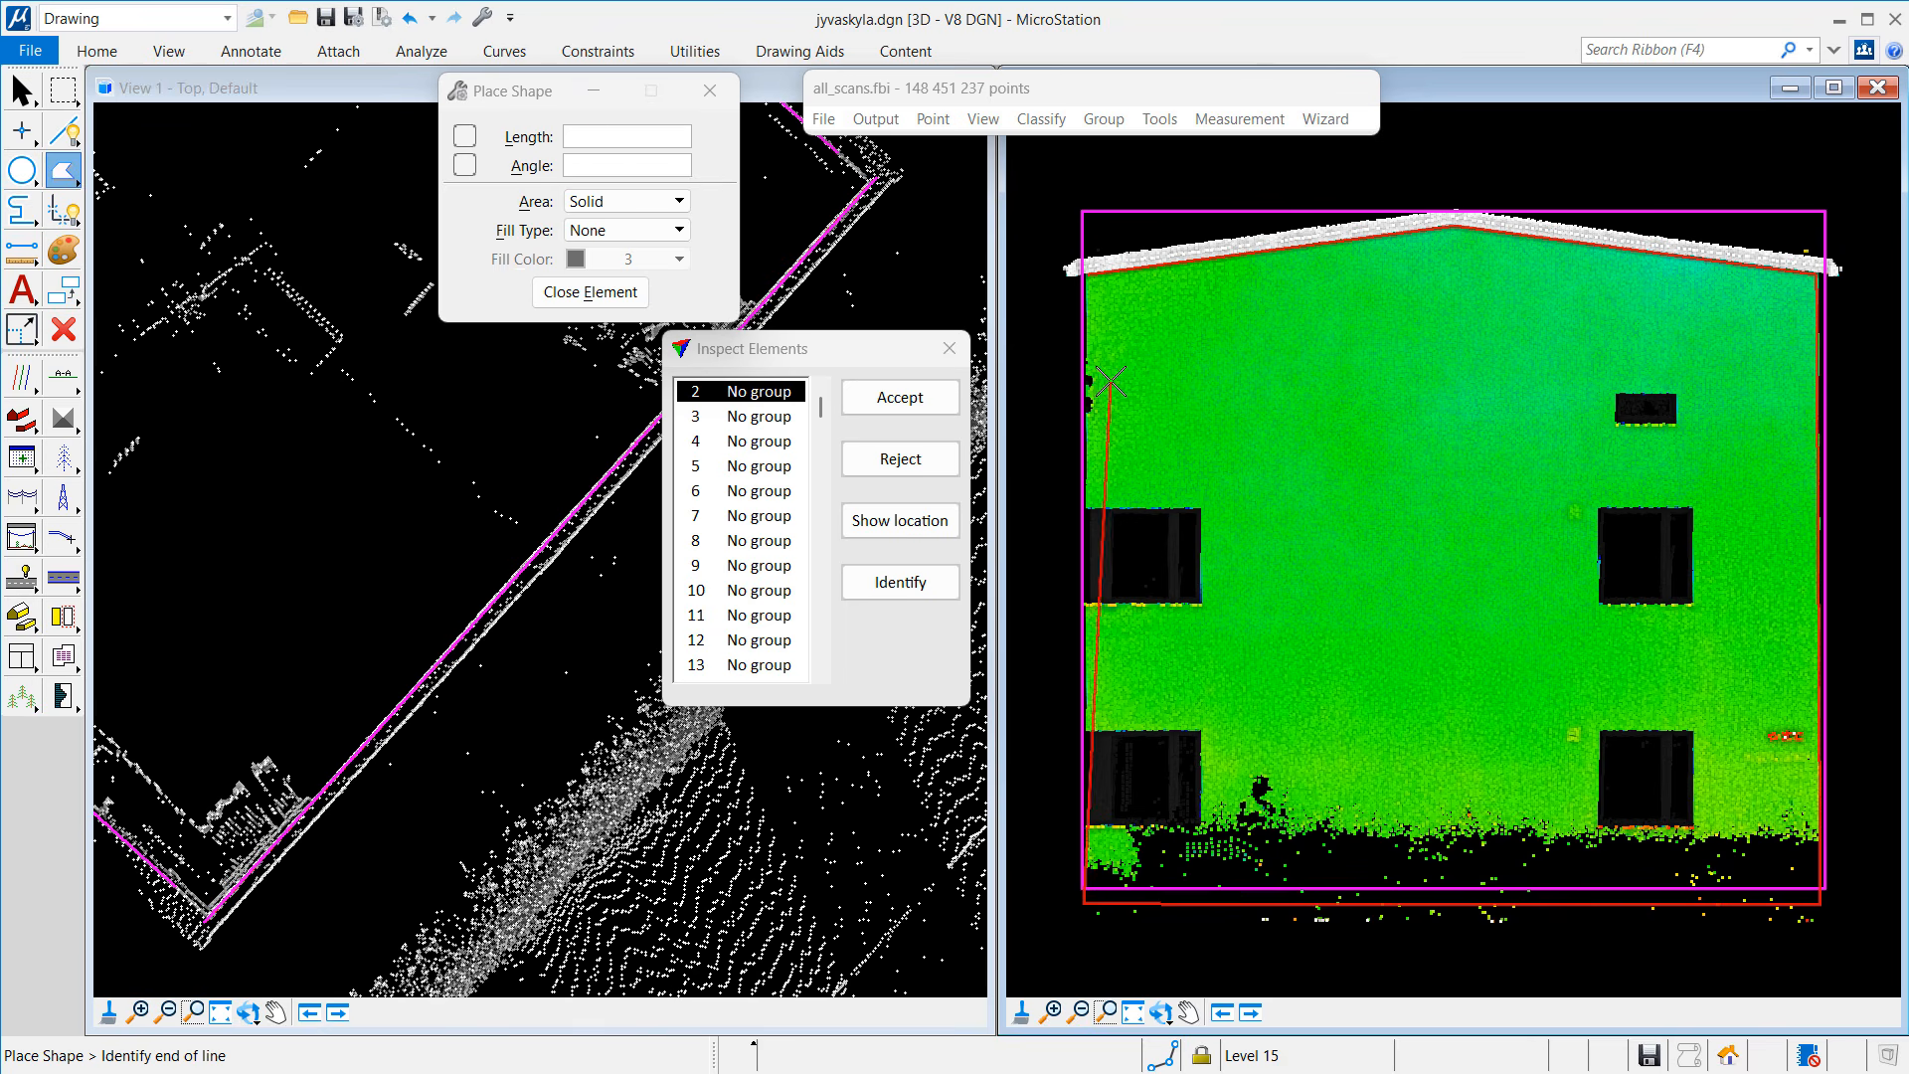
pyautogui.click(626, 296)
pyautogui.click(951, 466)
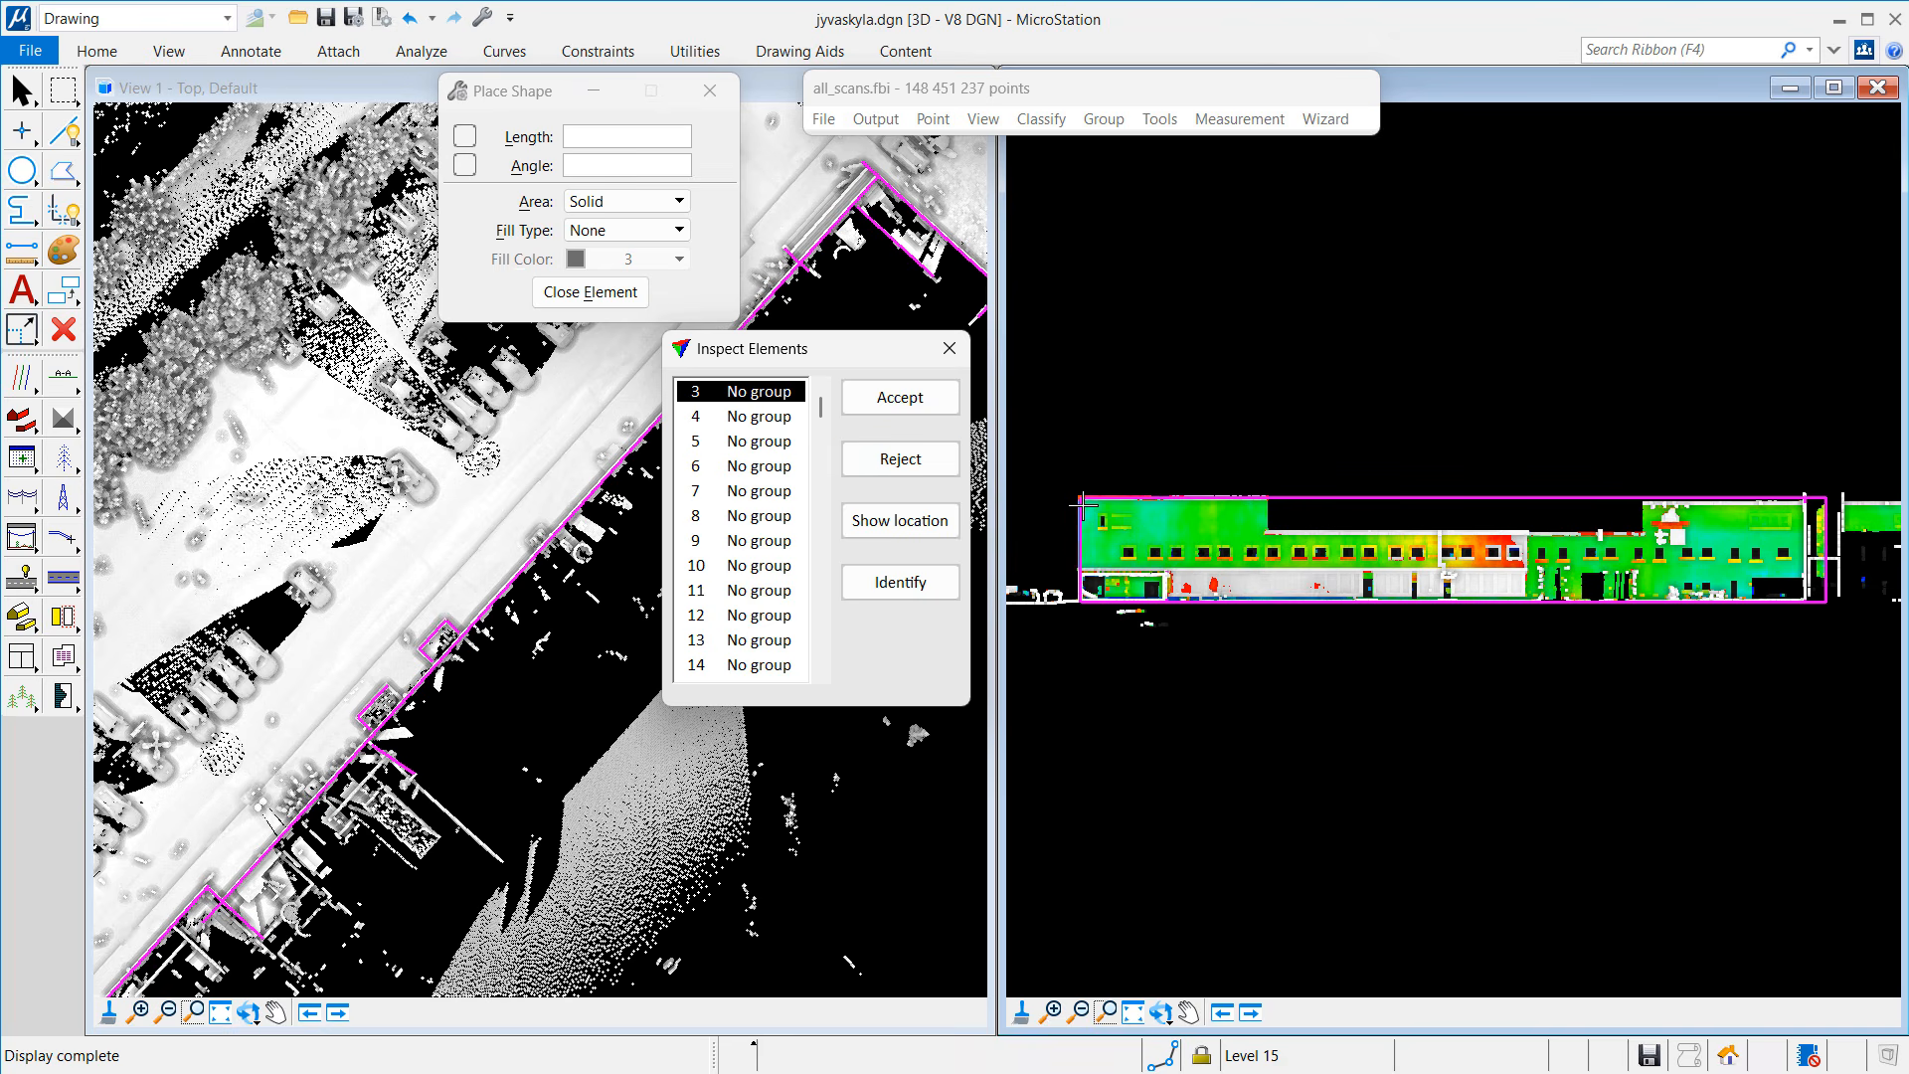
# Step: Outline element 3's long notched facade corner by corner as a closed shape, then reject it
pyautogui.click(72, 177)
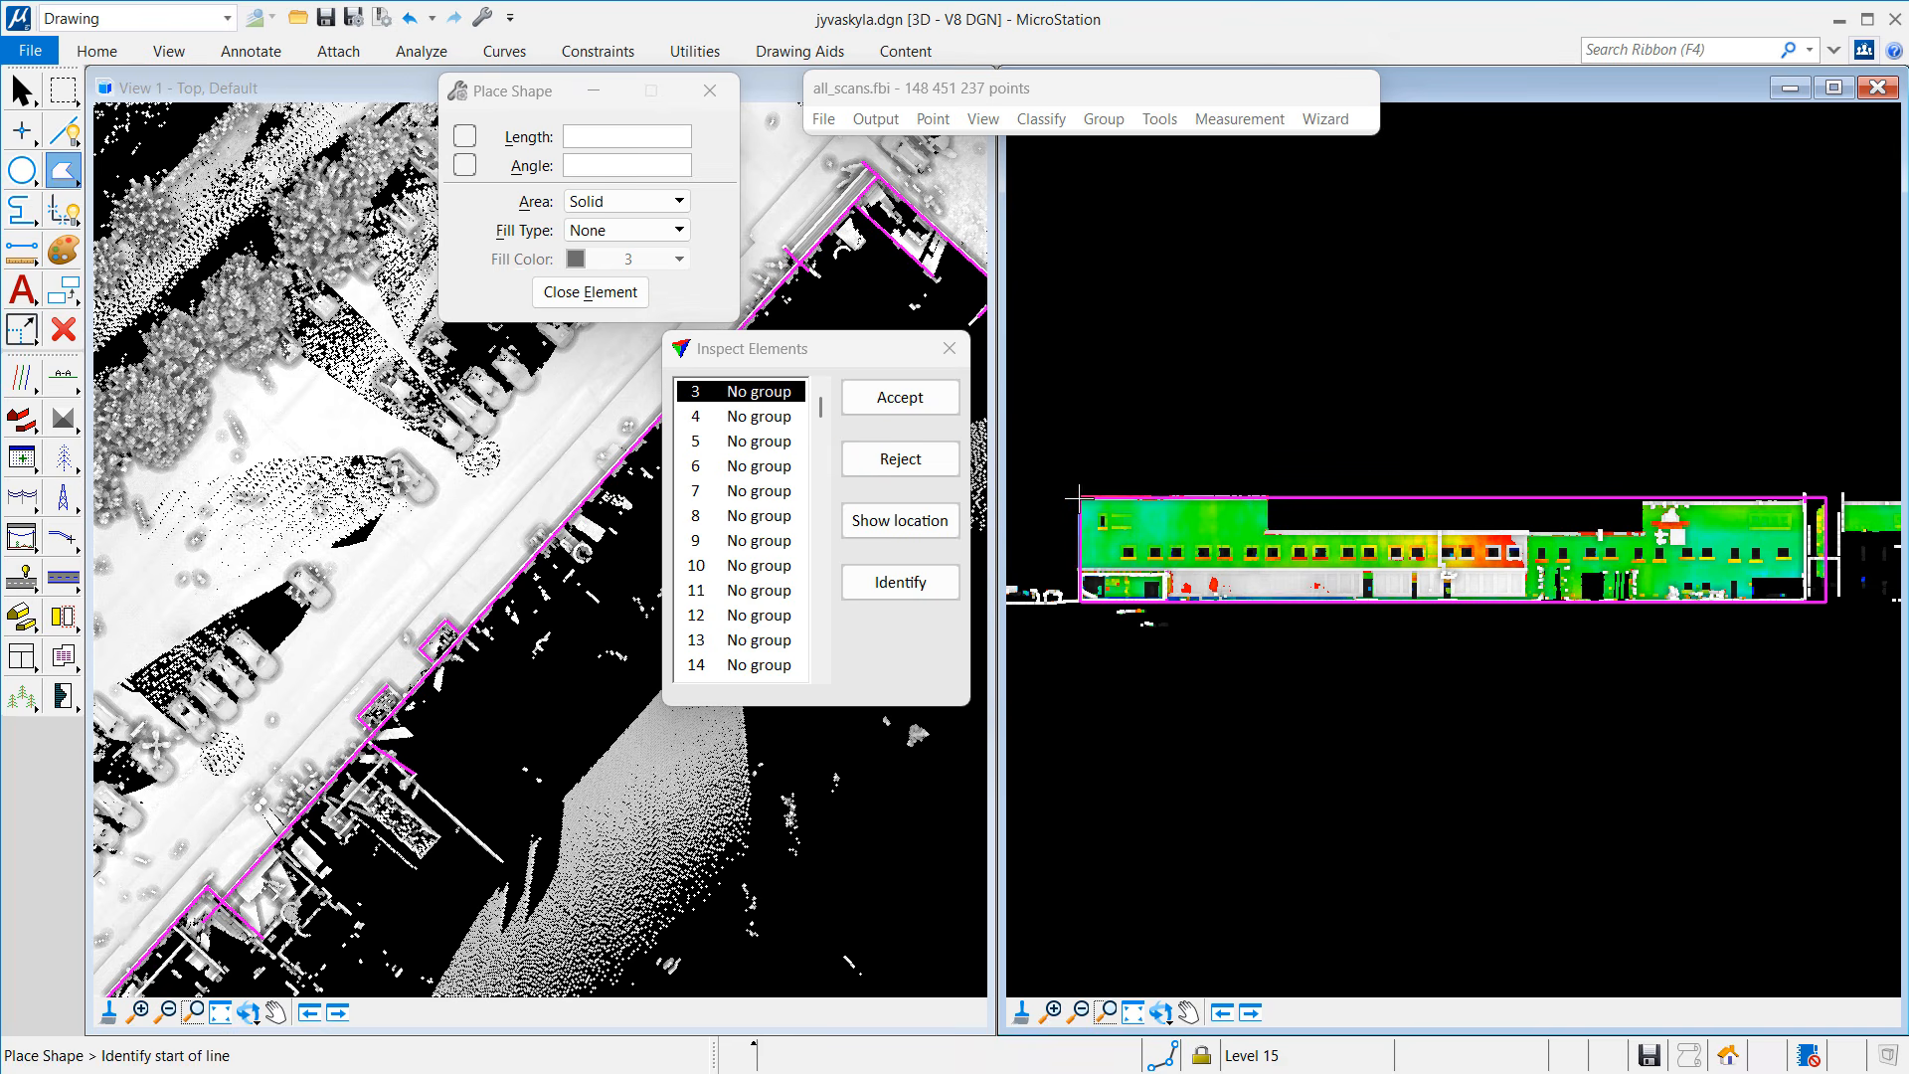
pyautogui.click(1081, 499)
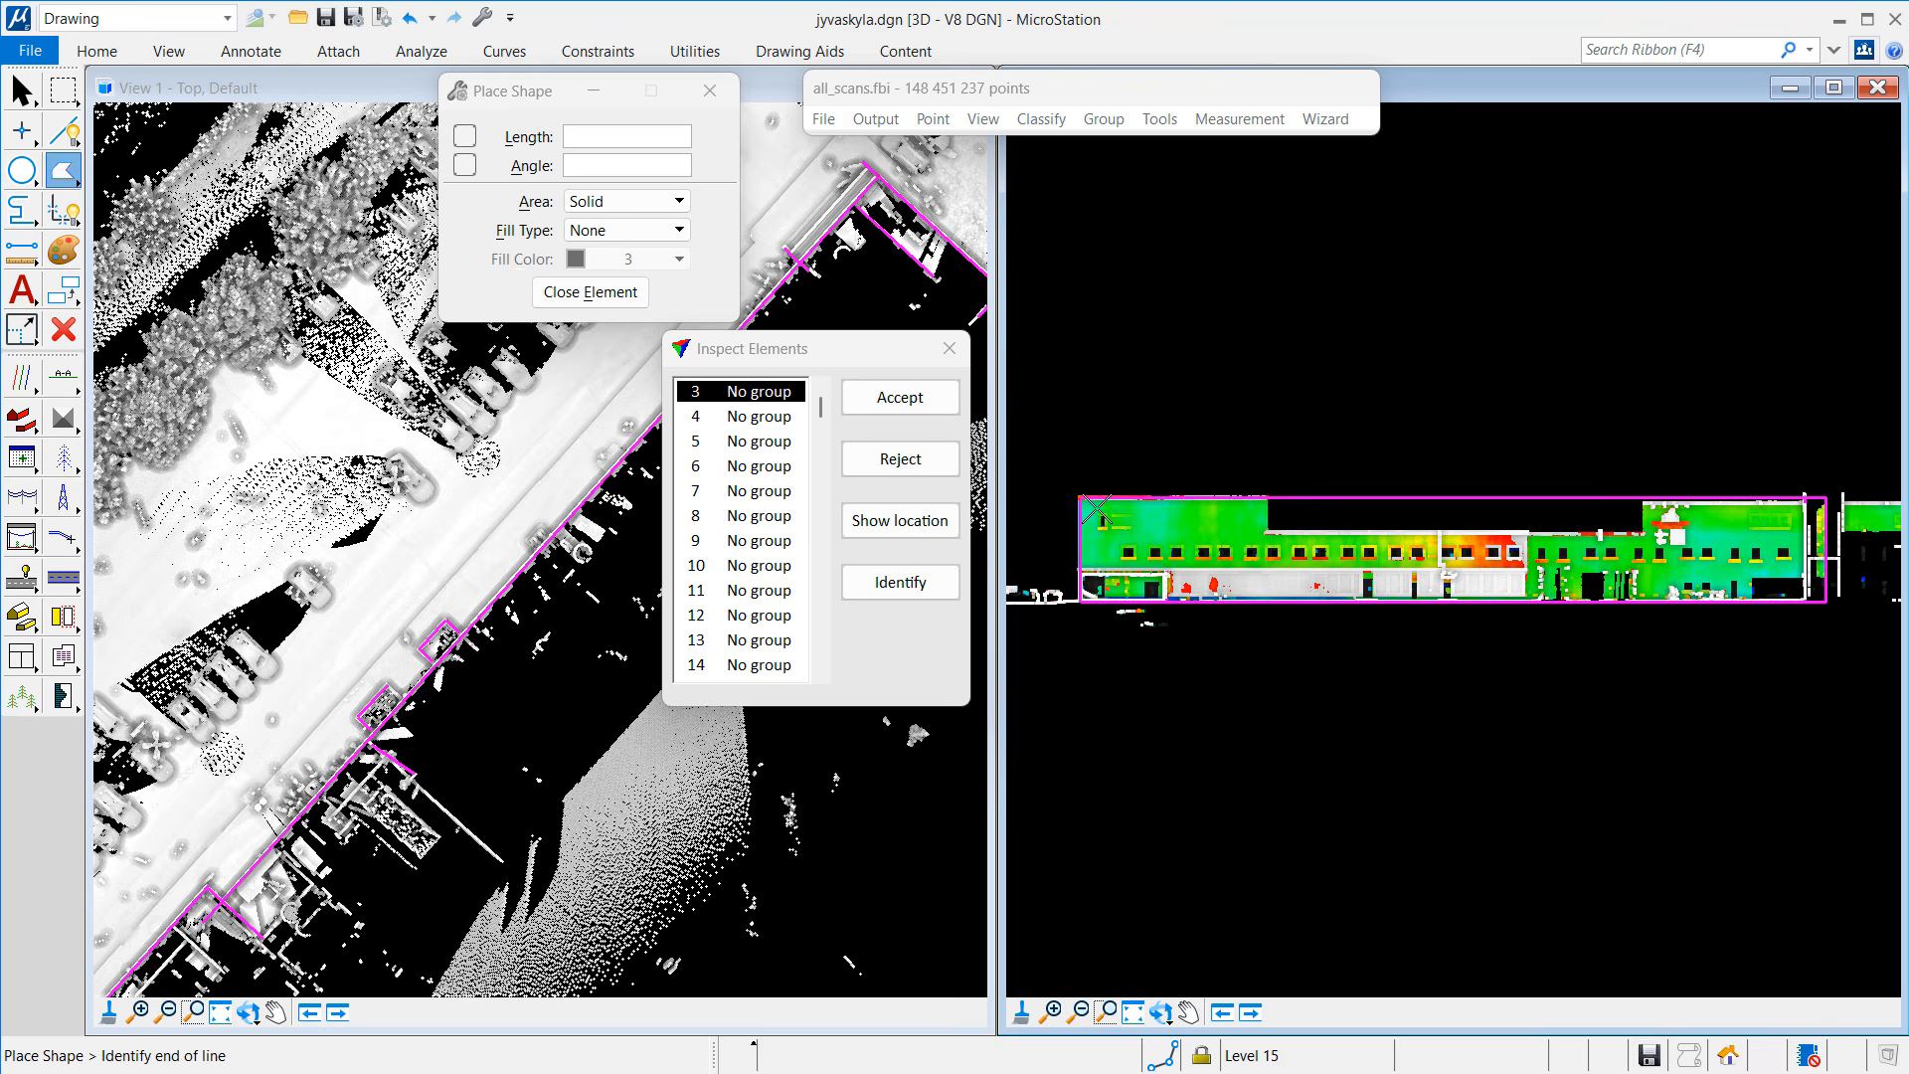
pyautogui.click(1264, 500)
pyautogui.click(1266, 532)
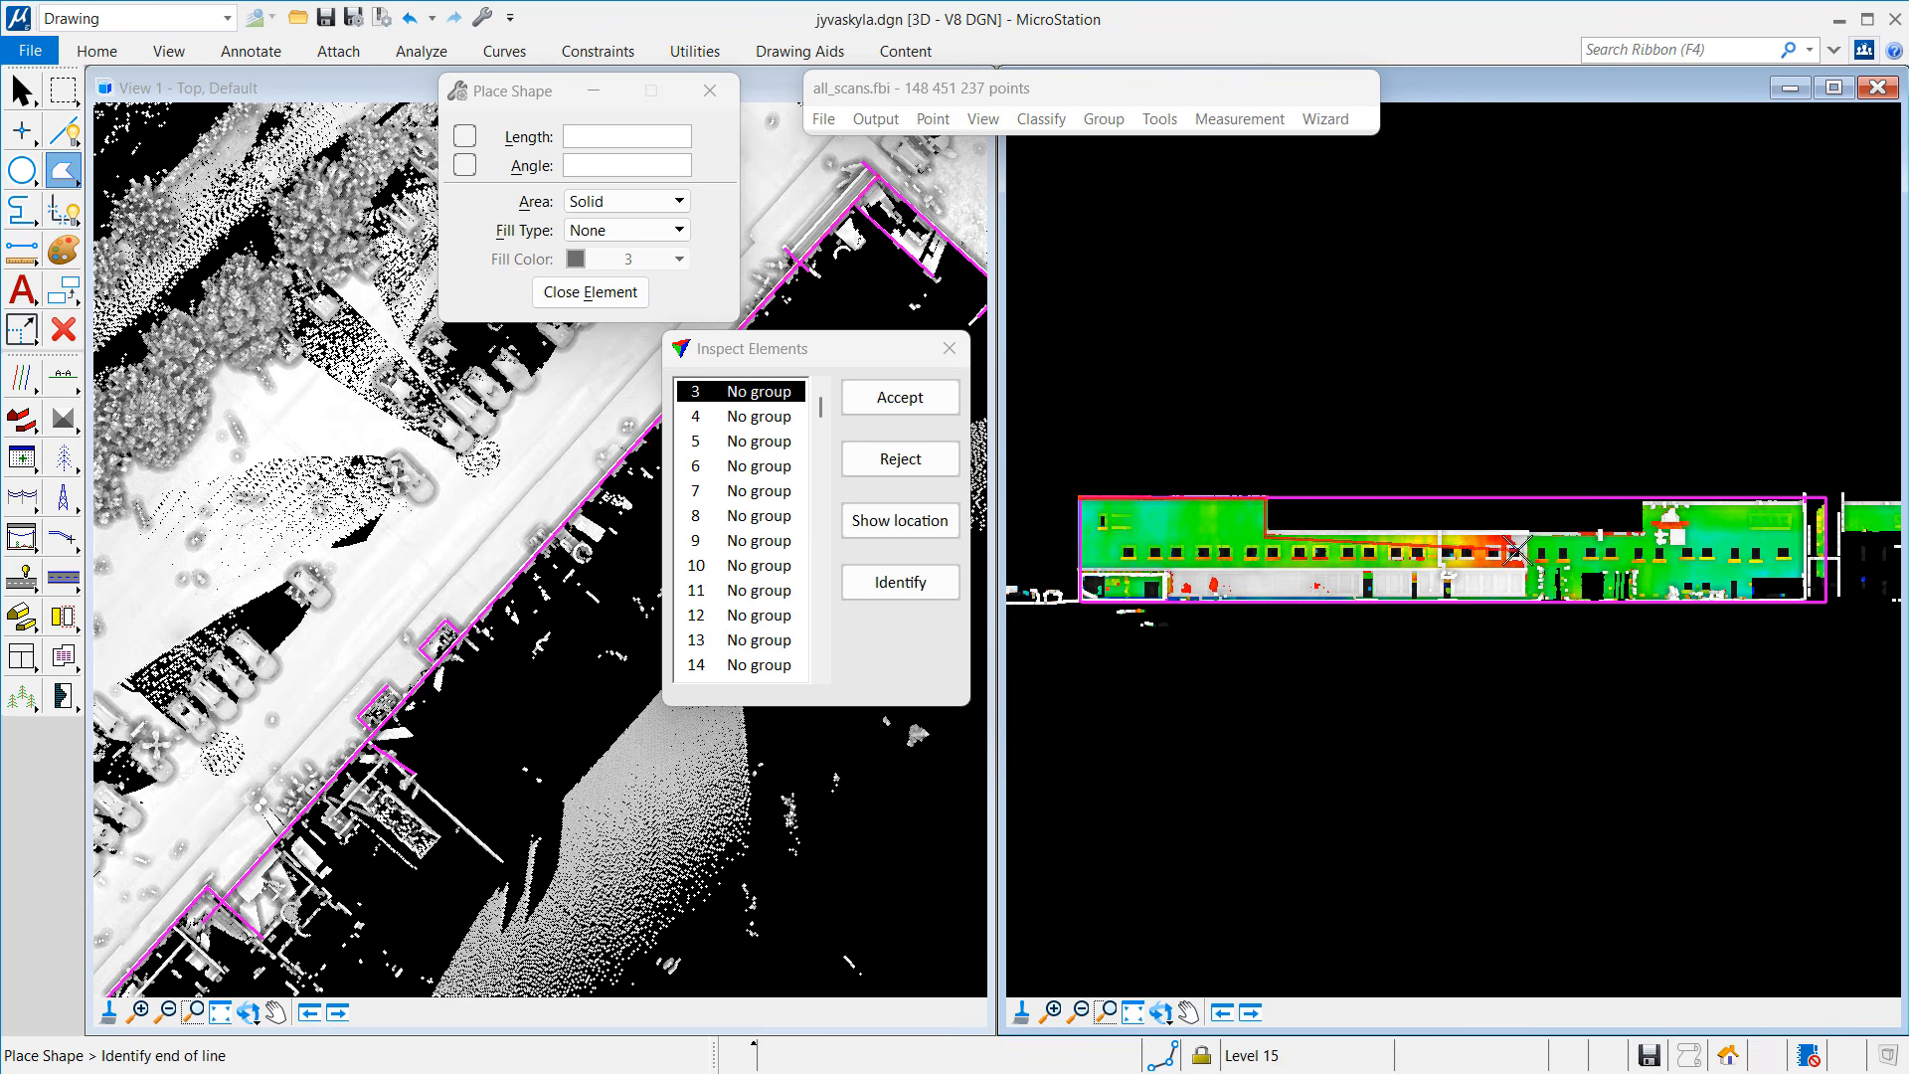
pyautogui.click(1641, 535)
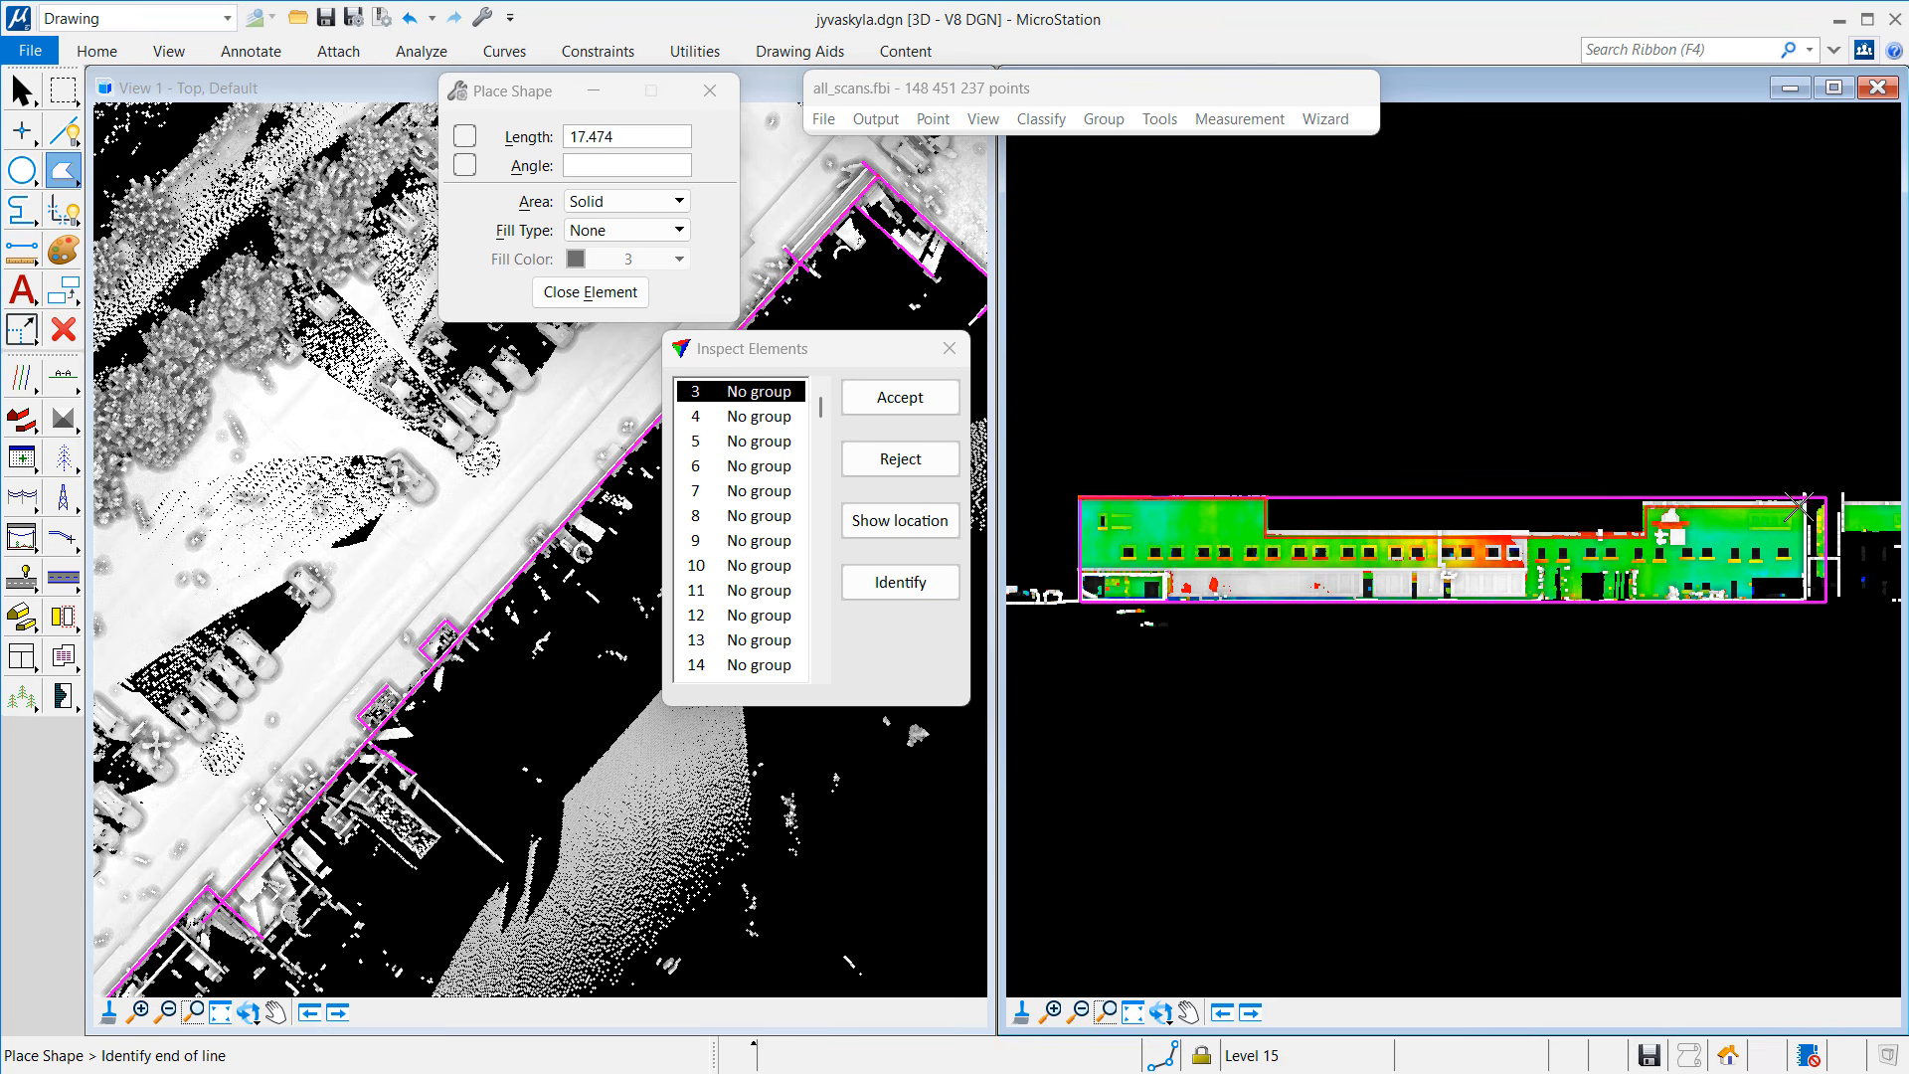
pyautogui.click(1801, 501)
pyautogui.click(1804, 576)
pyautogui.click(1750, 594)
pyautogui.click(1752, 600)
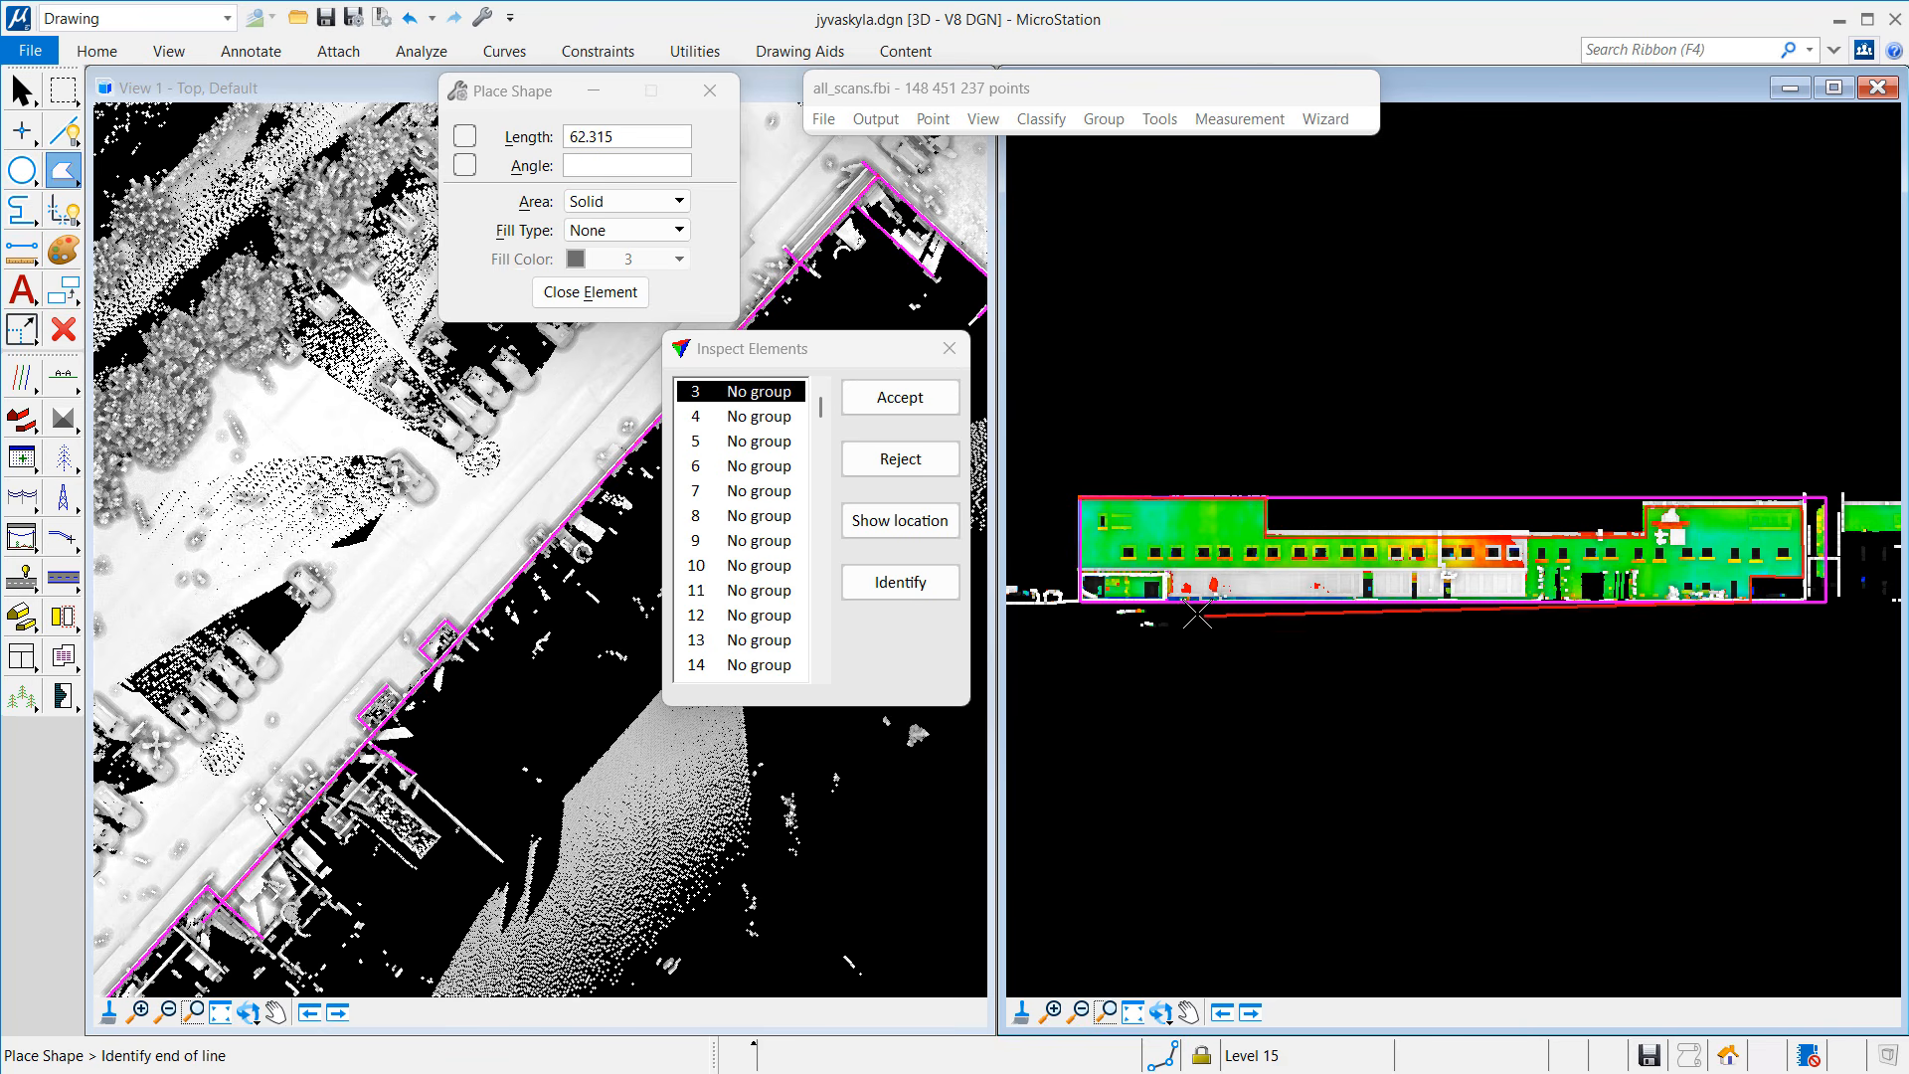
pyautogui.click(1082, 600)
pyautogui.click(599, 296)
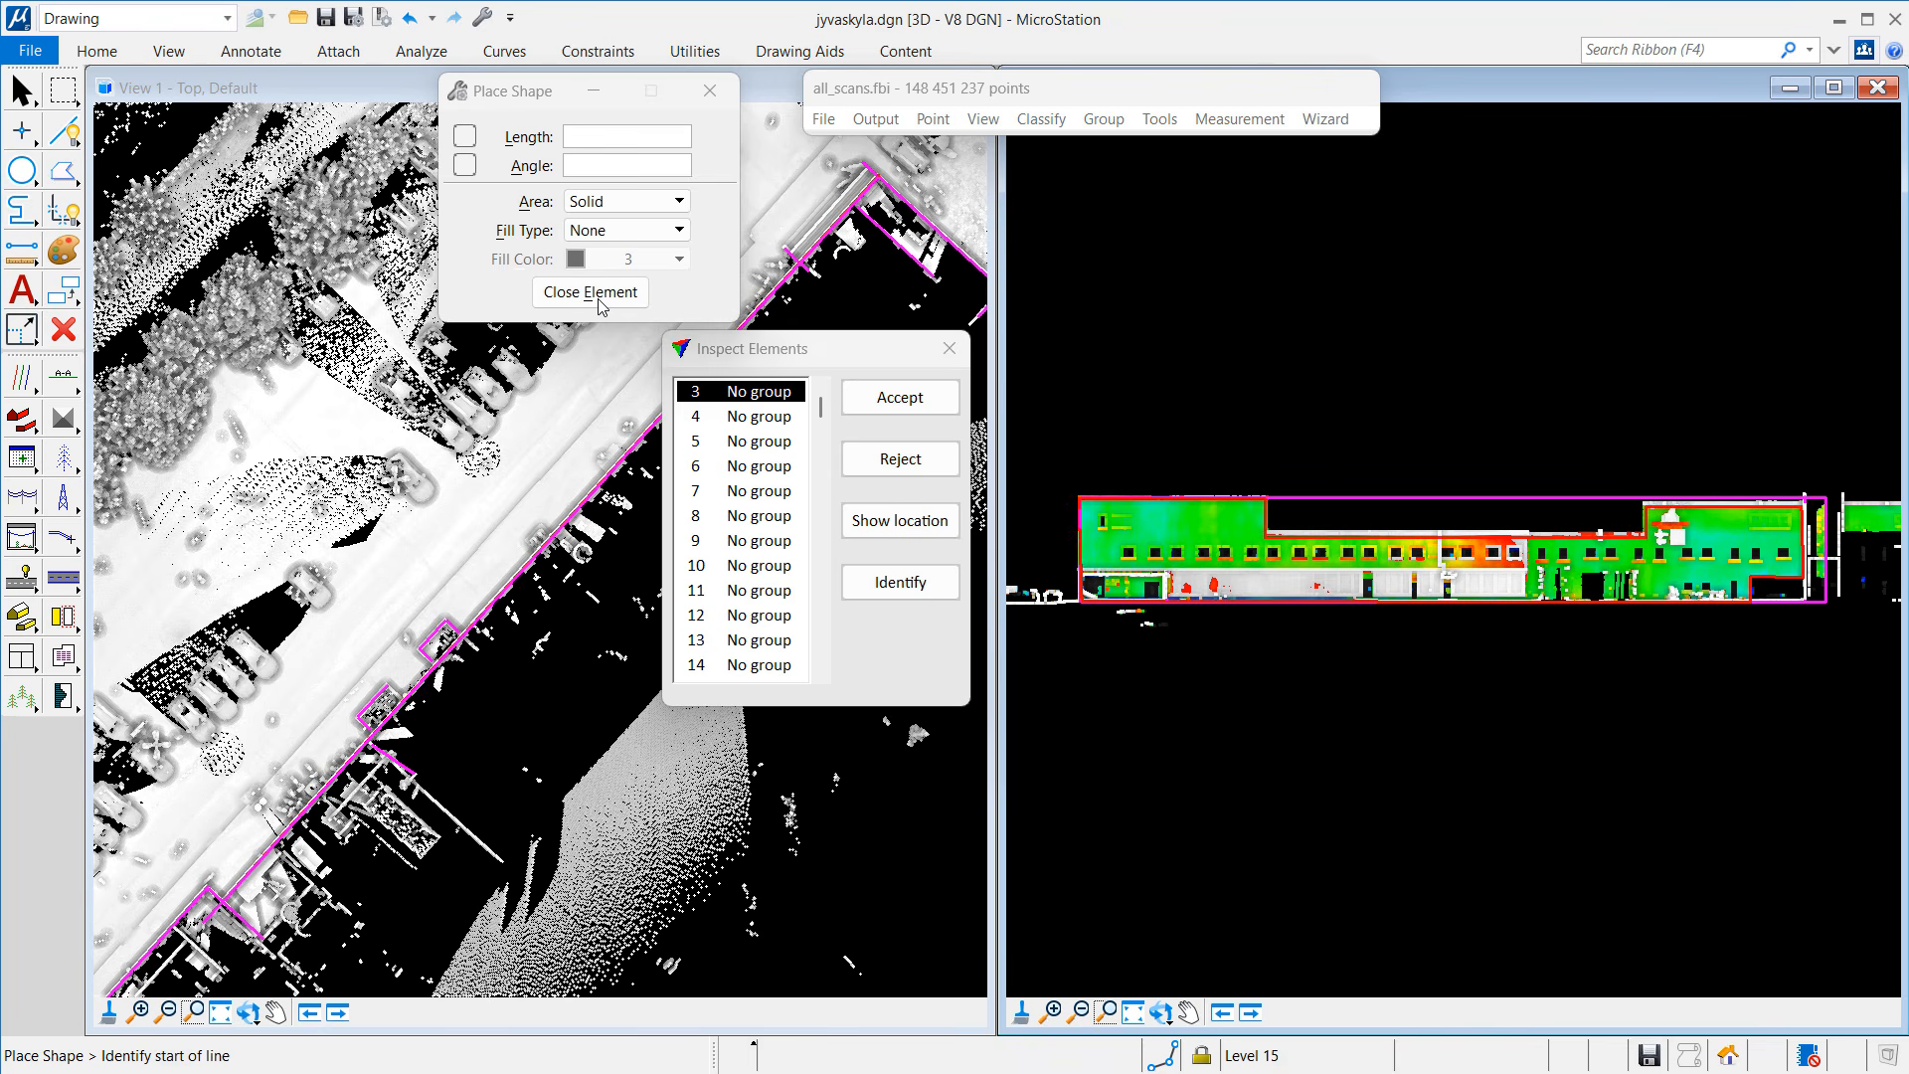
pyautogui.click(876, 457)
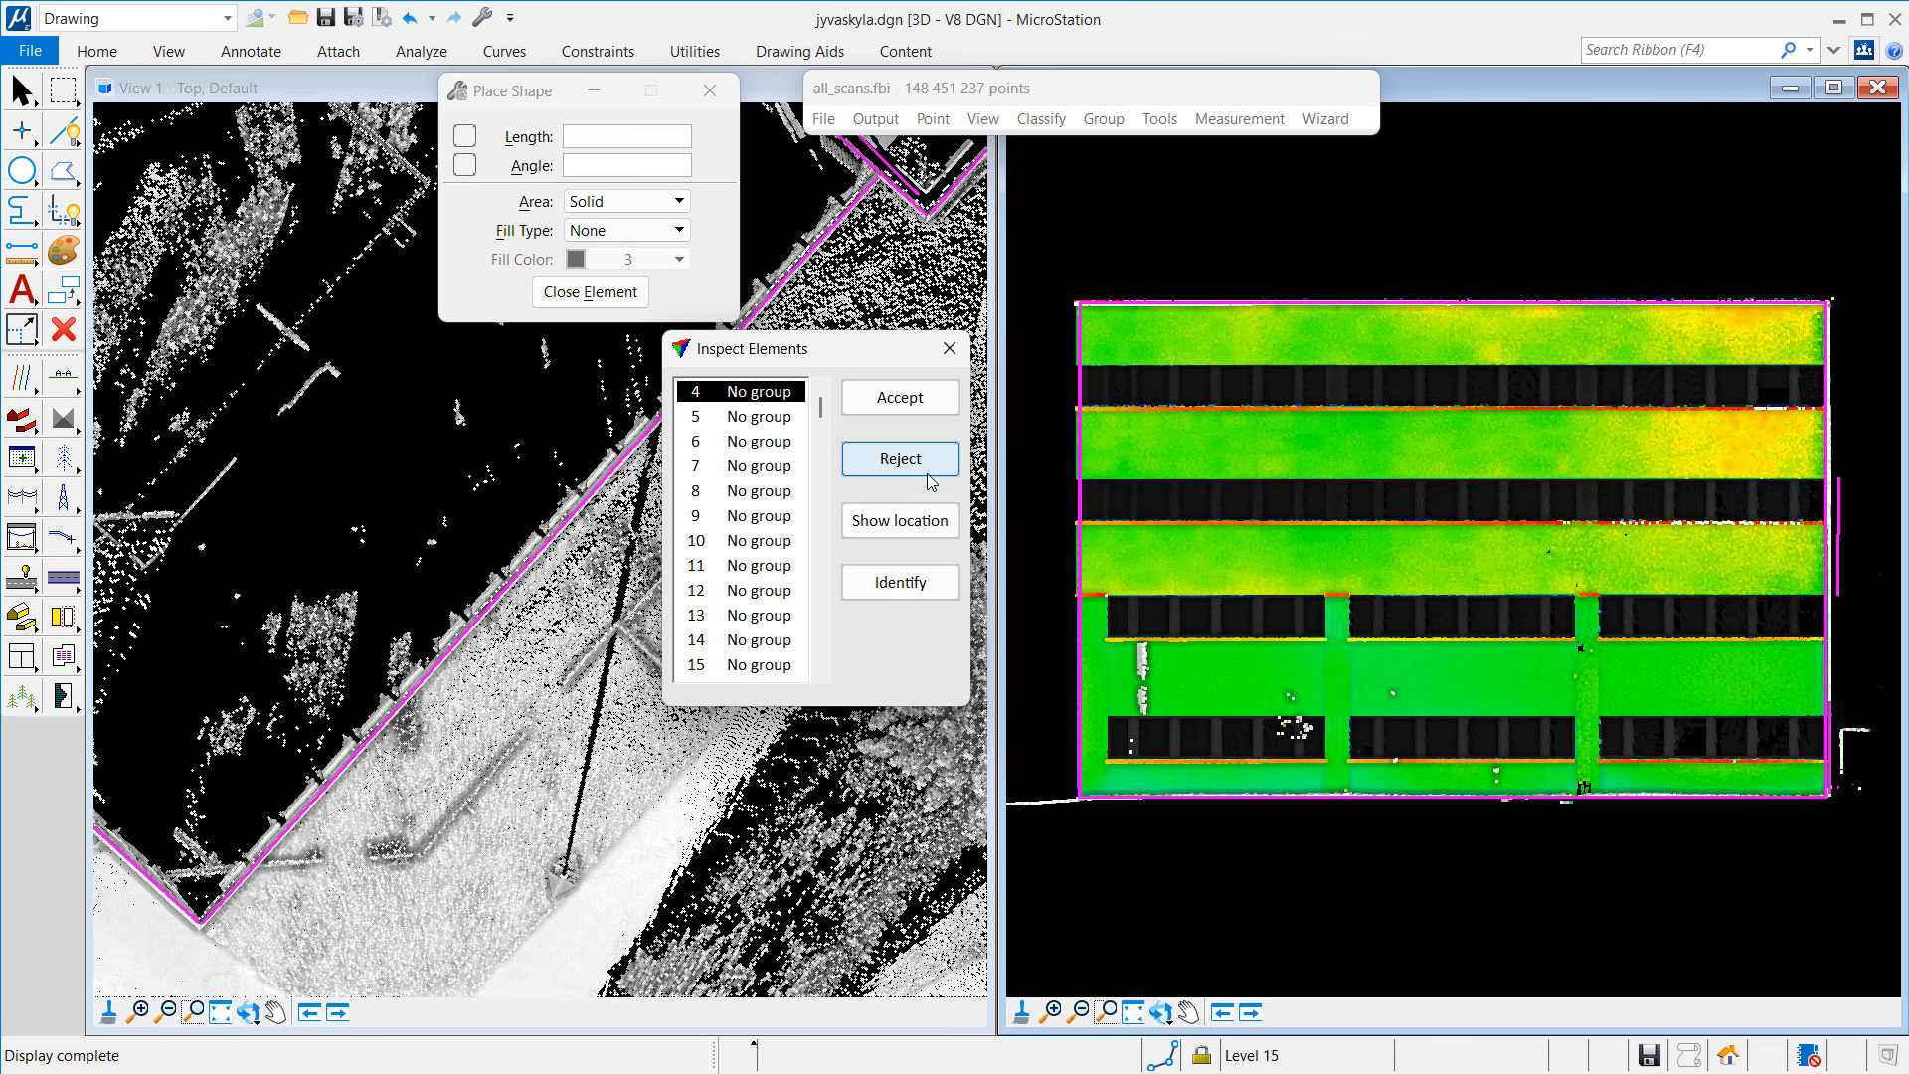
# Step: Accept element 4, then start element 5's outline from its left corner to the upper-right roof corner
pyautogui.click(919, 400)
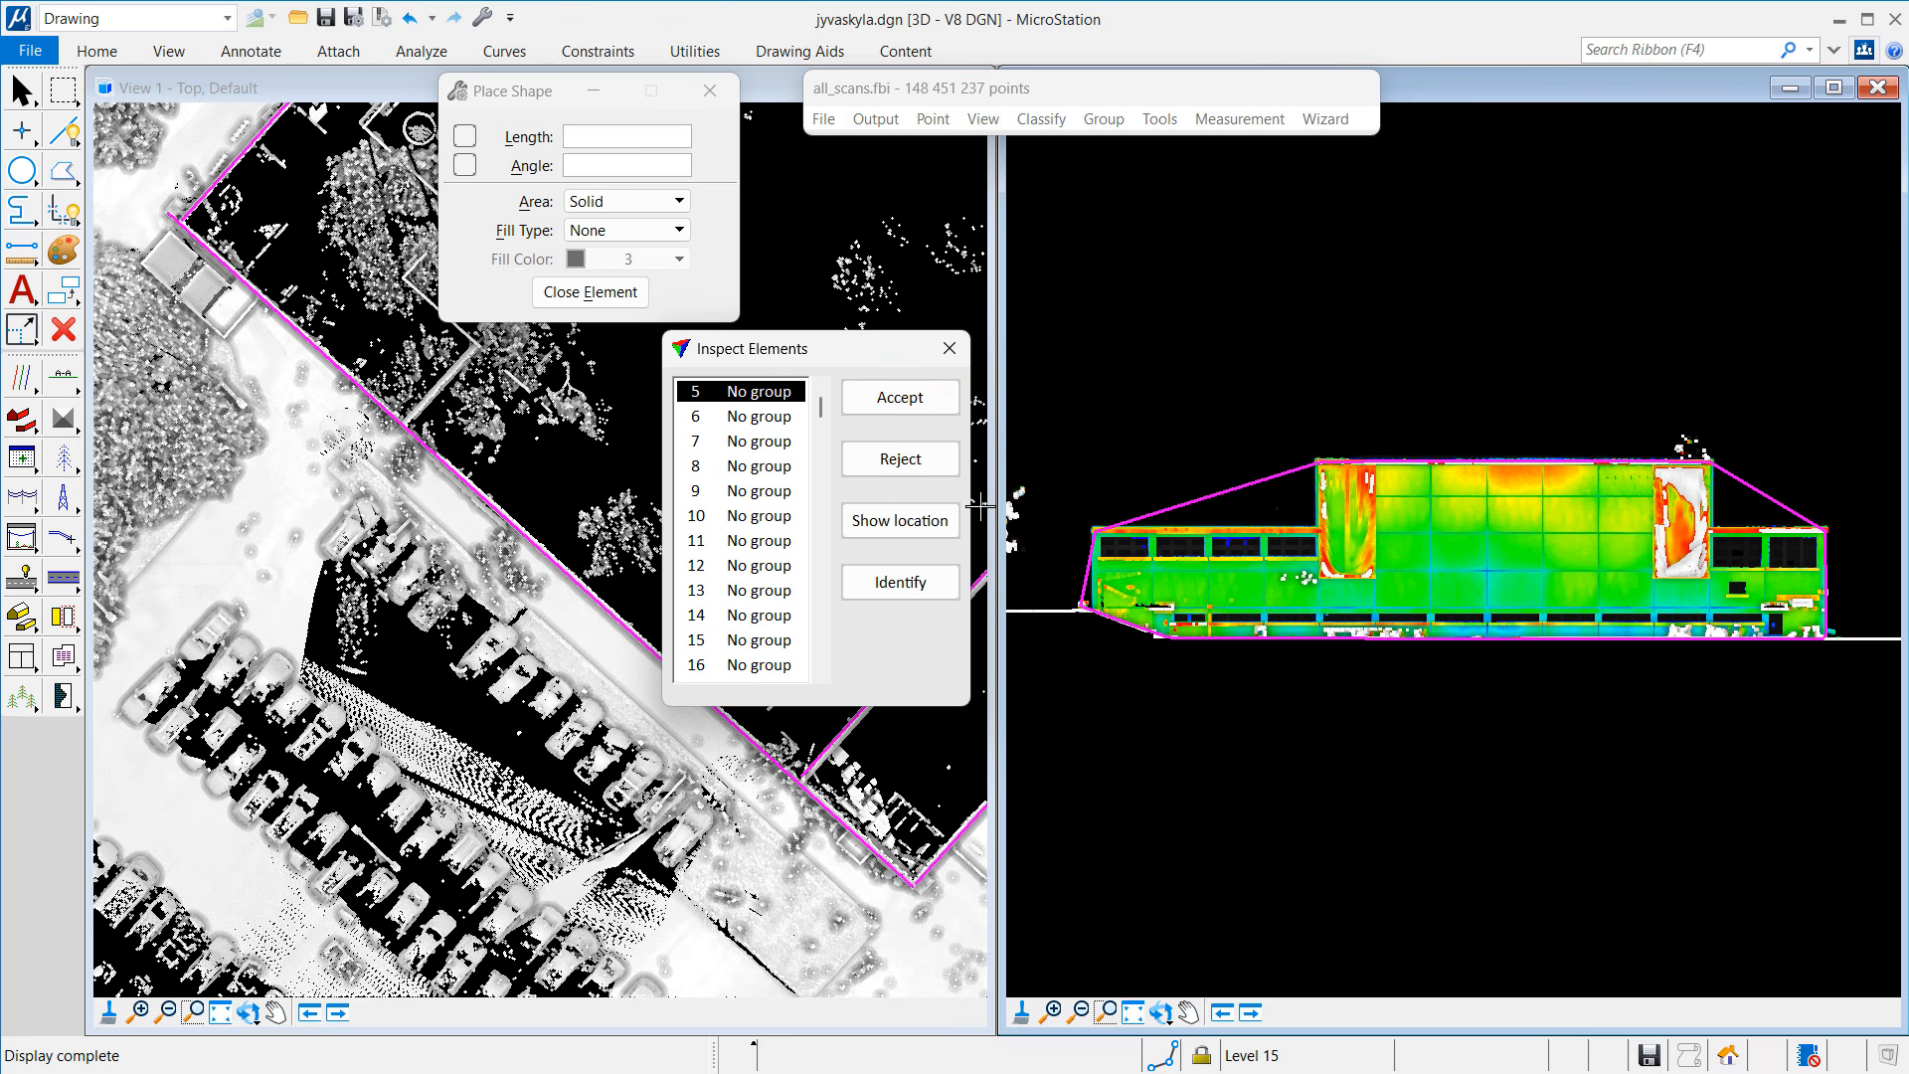
pyautogui.click(63, 171)
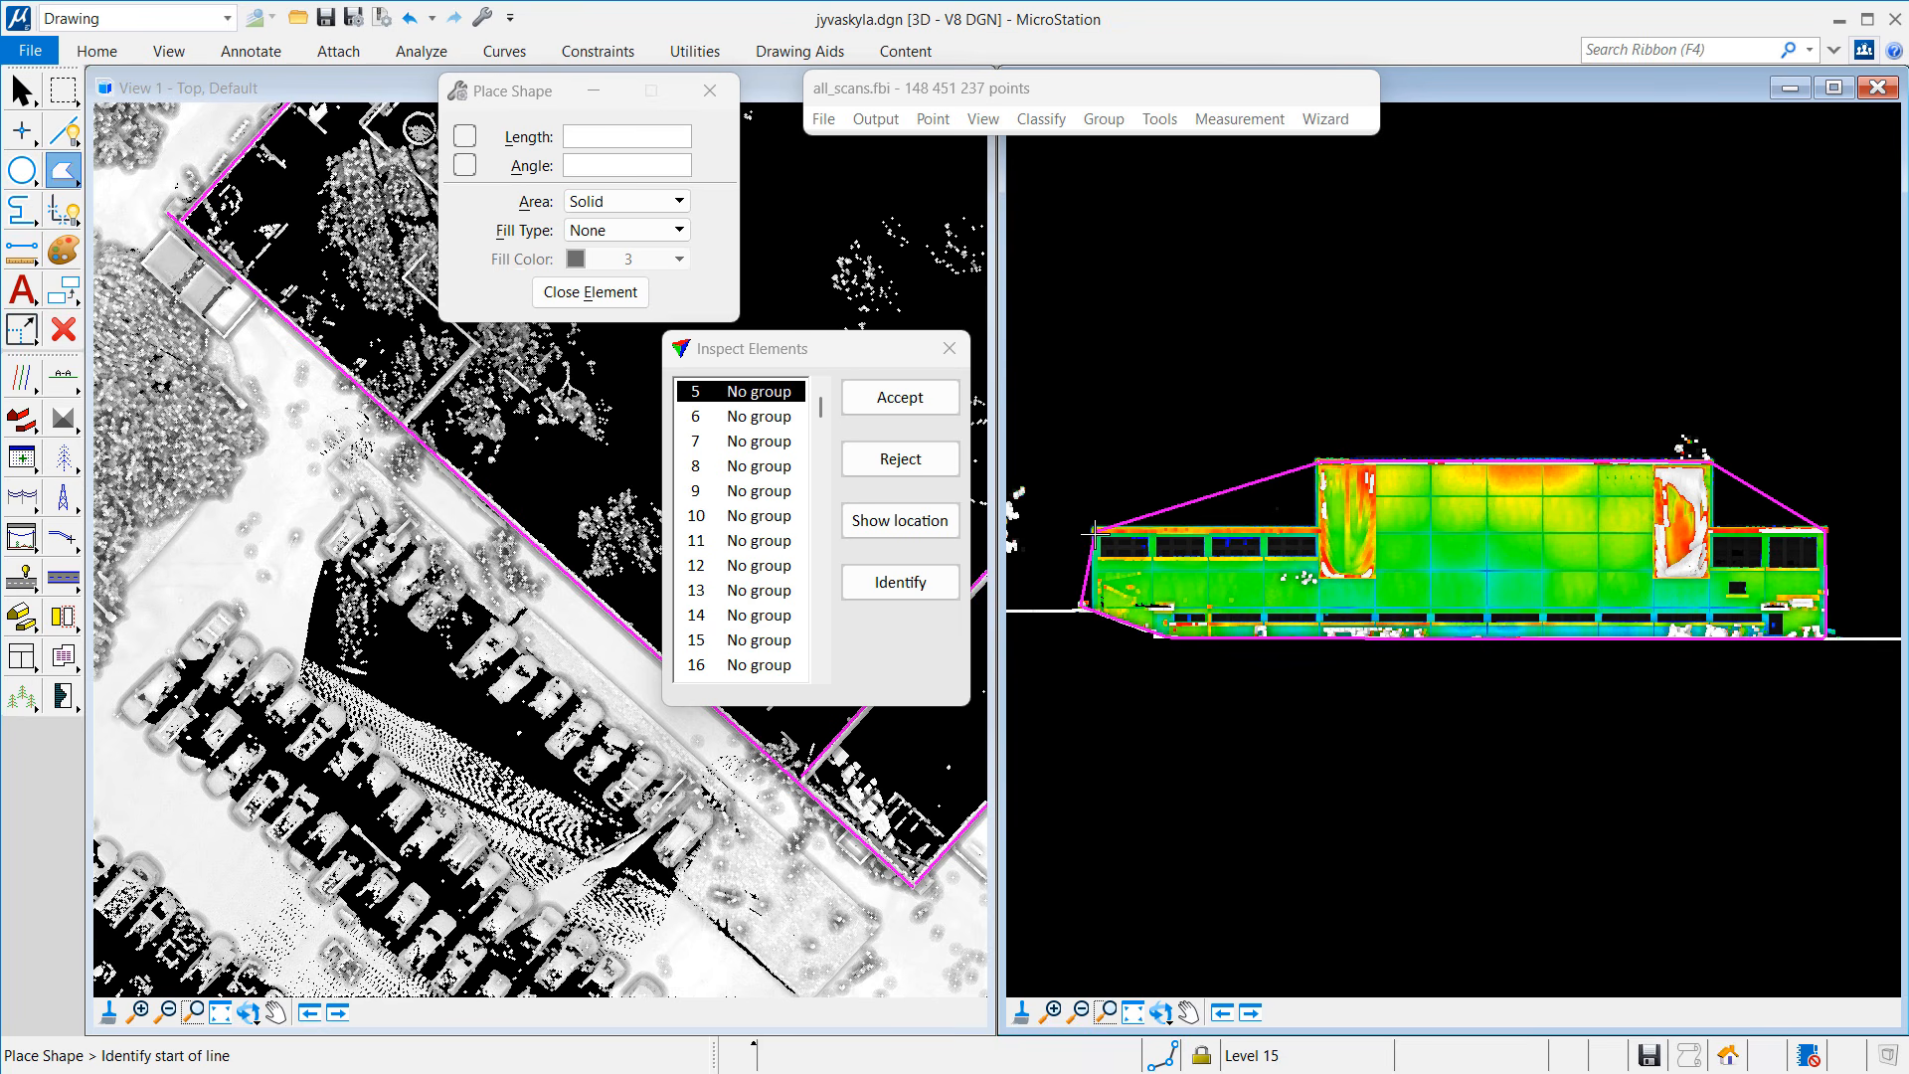
pyautogui.click(1096, 534)
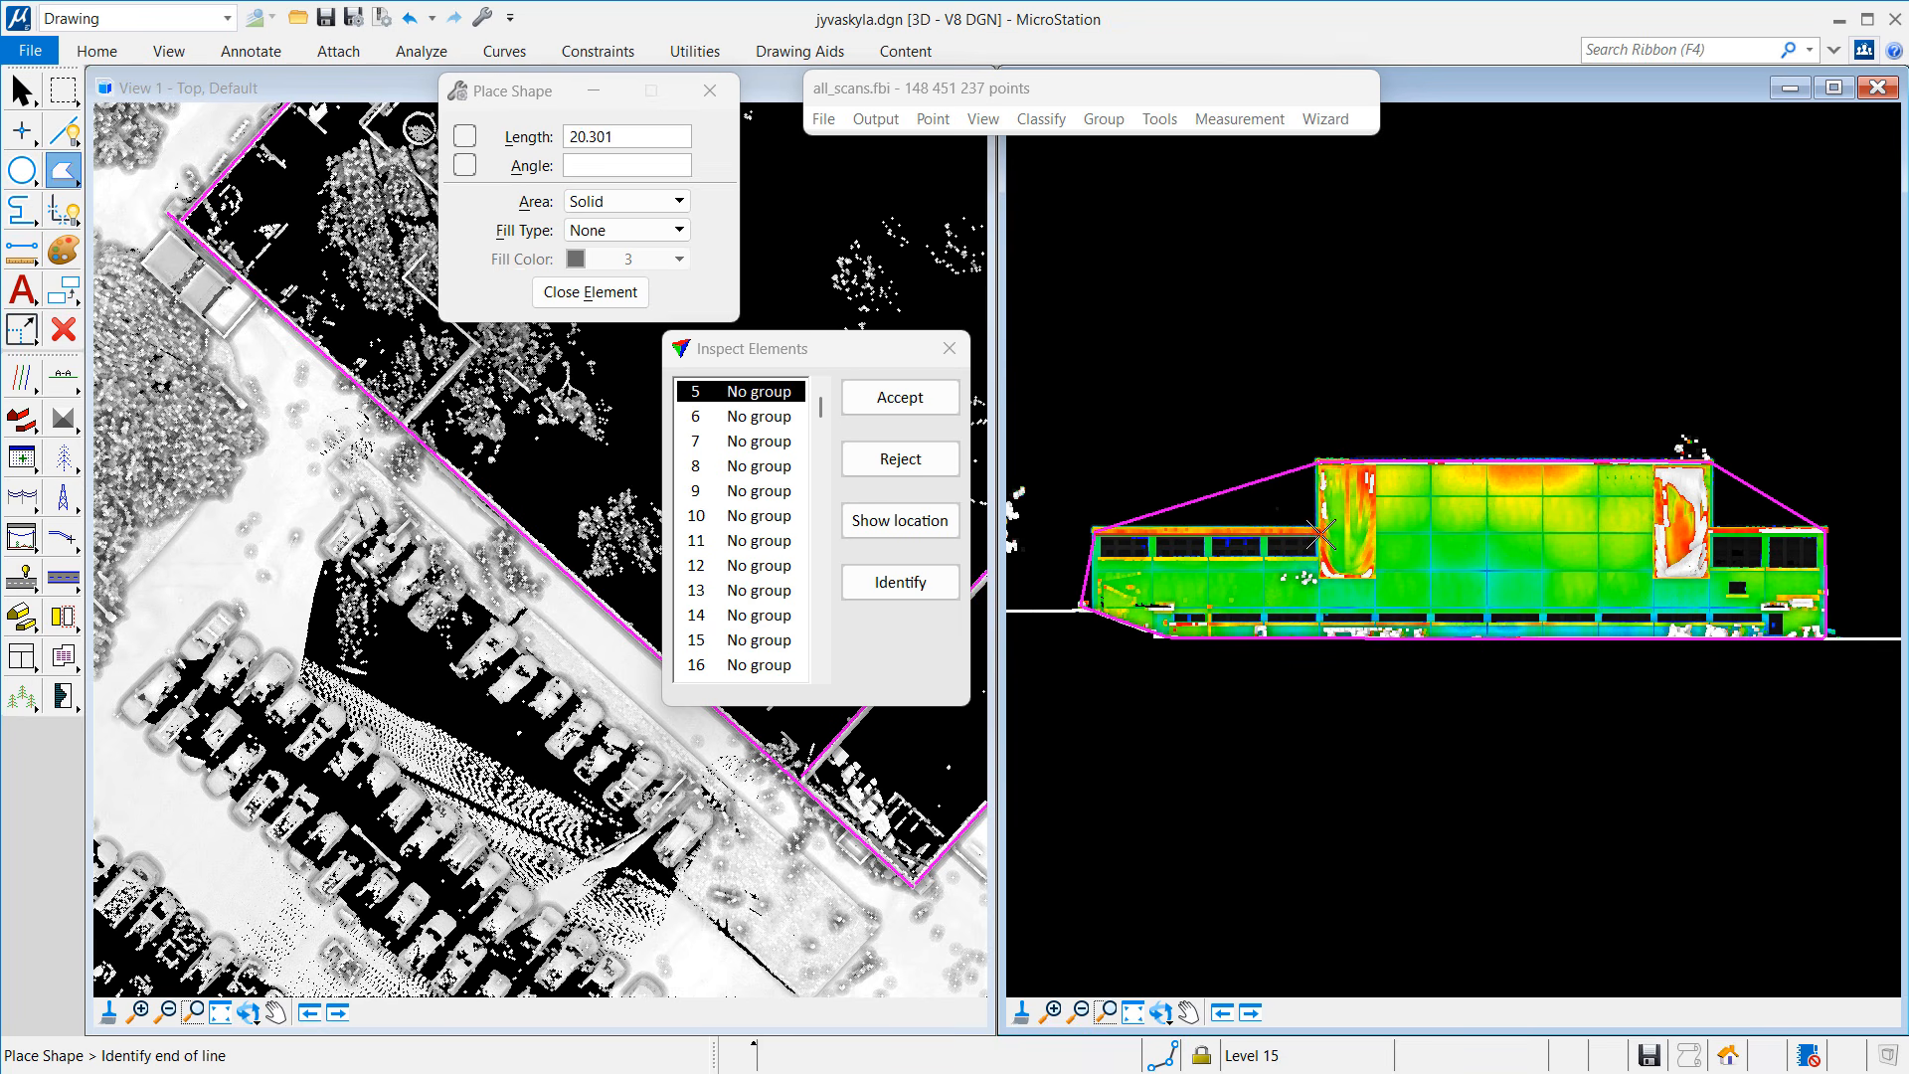
pyautogui.click(1322, 534)
pyautogui.click(1321, 464)
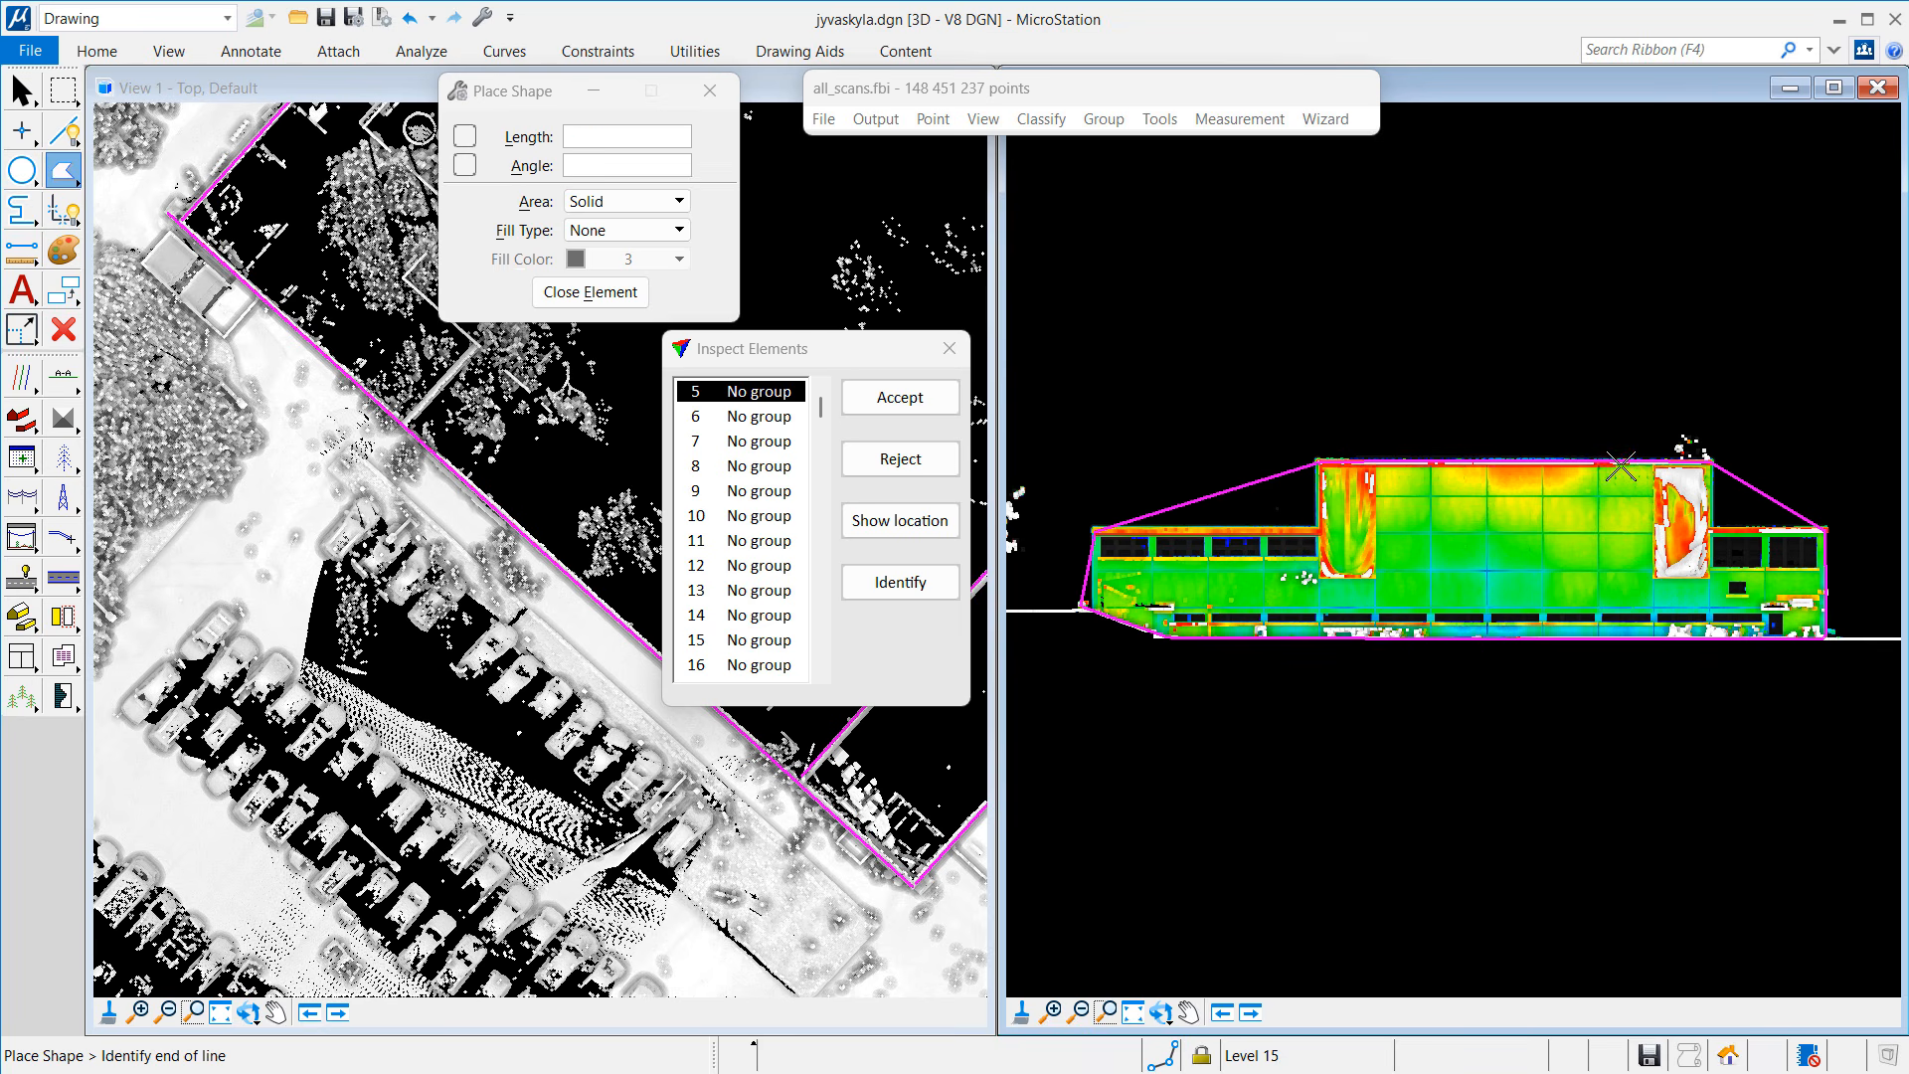
pyautogui.click(1712, 465)
# Step: Finish element 5's outline down the right side and along the bottom, close it, and reject element 5
pyautogui.click(1826, 529)
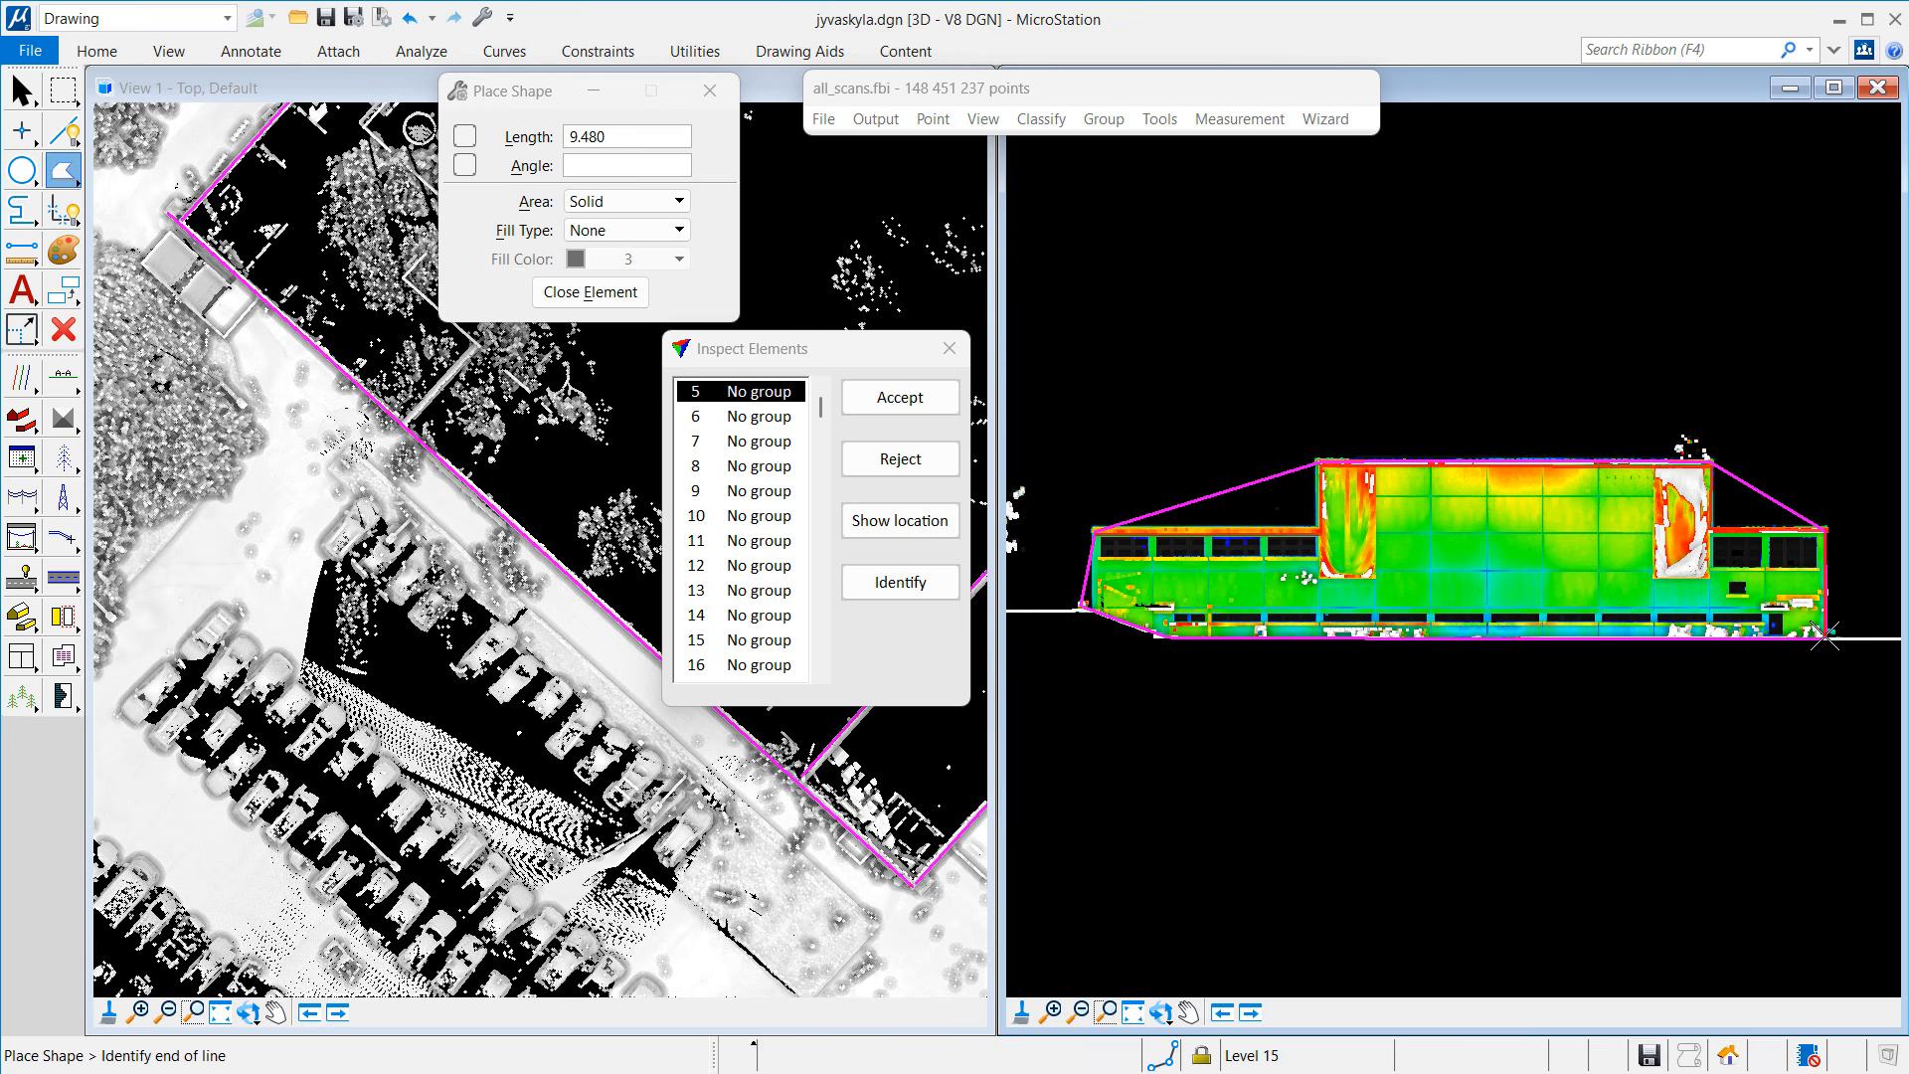
pyautogui.click(1826, 640)
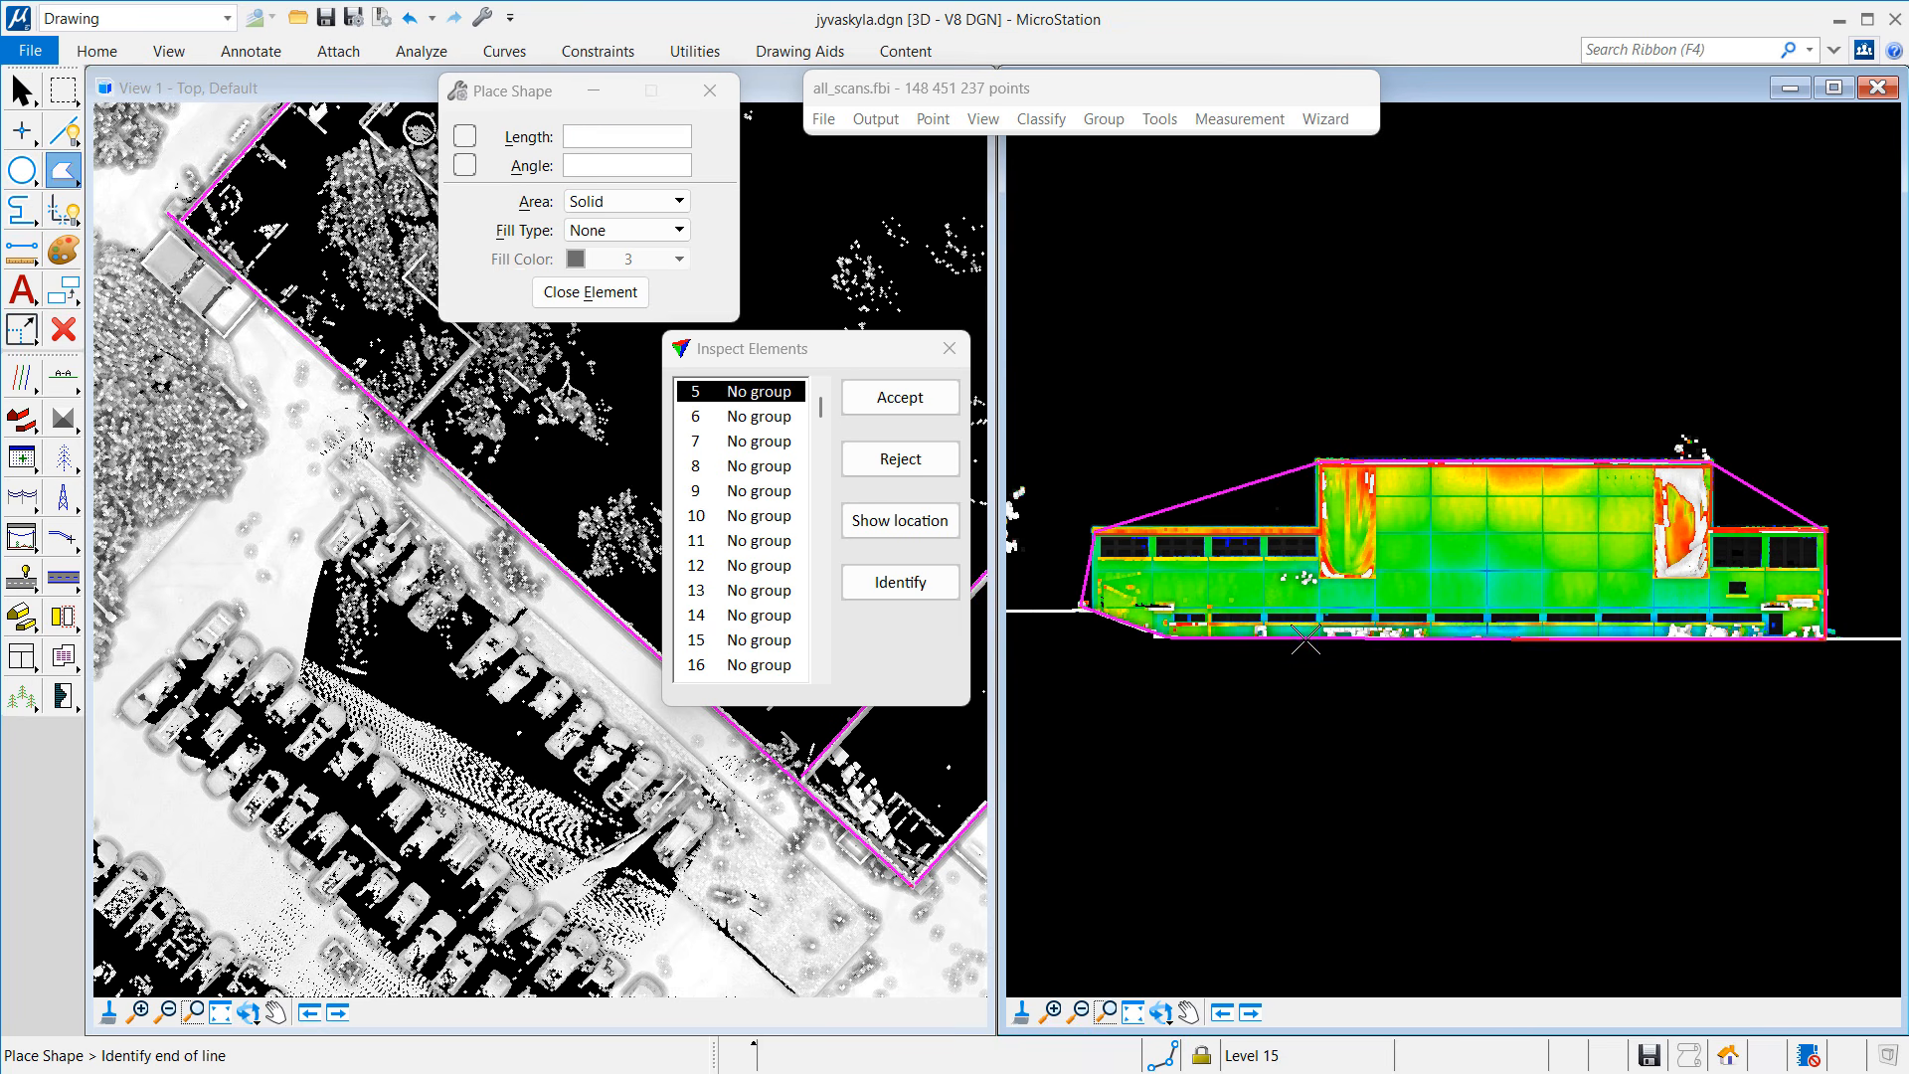
pyautogui.click(1153, 638)
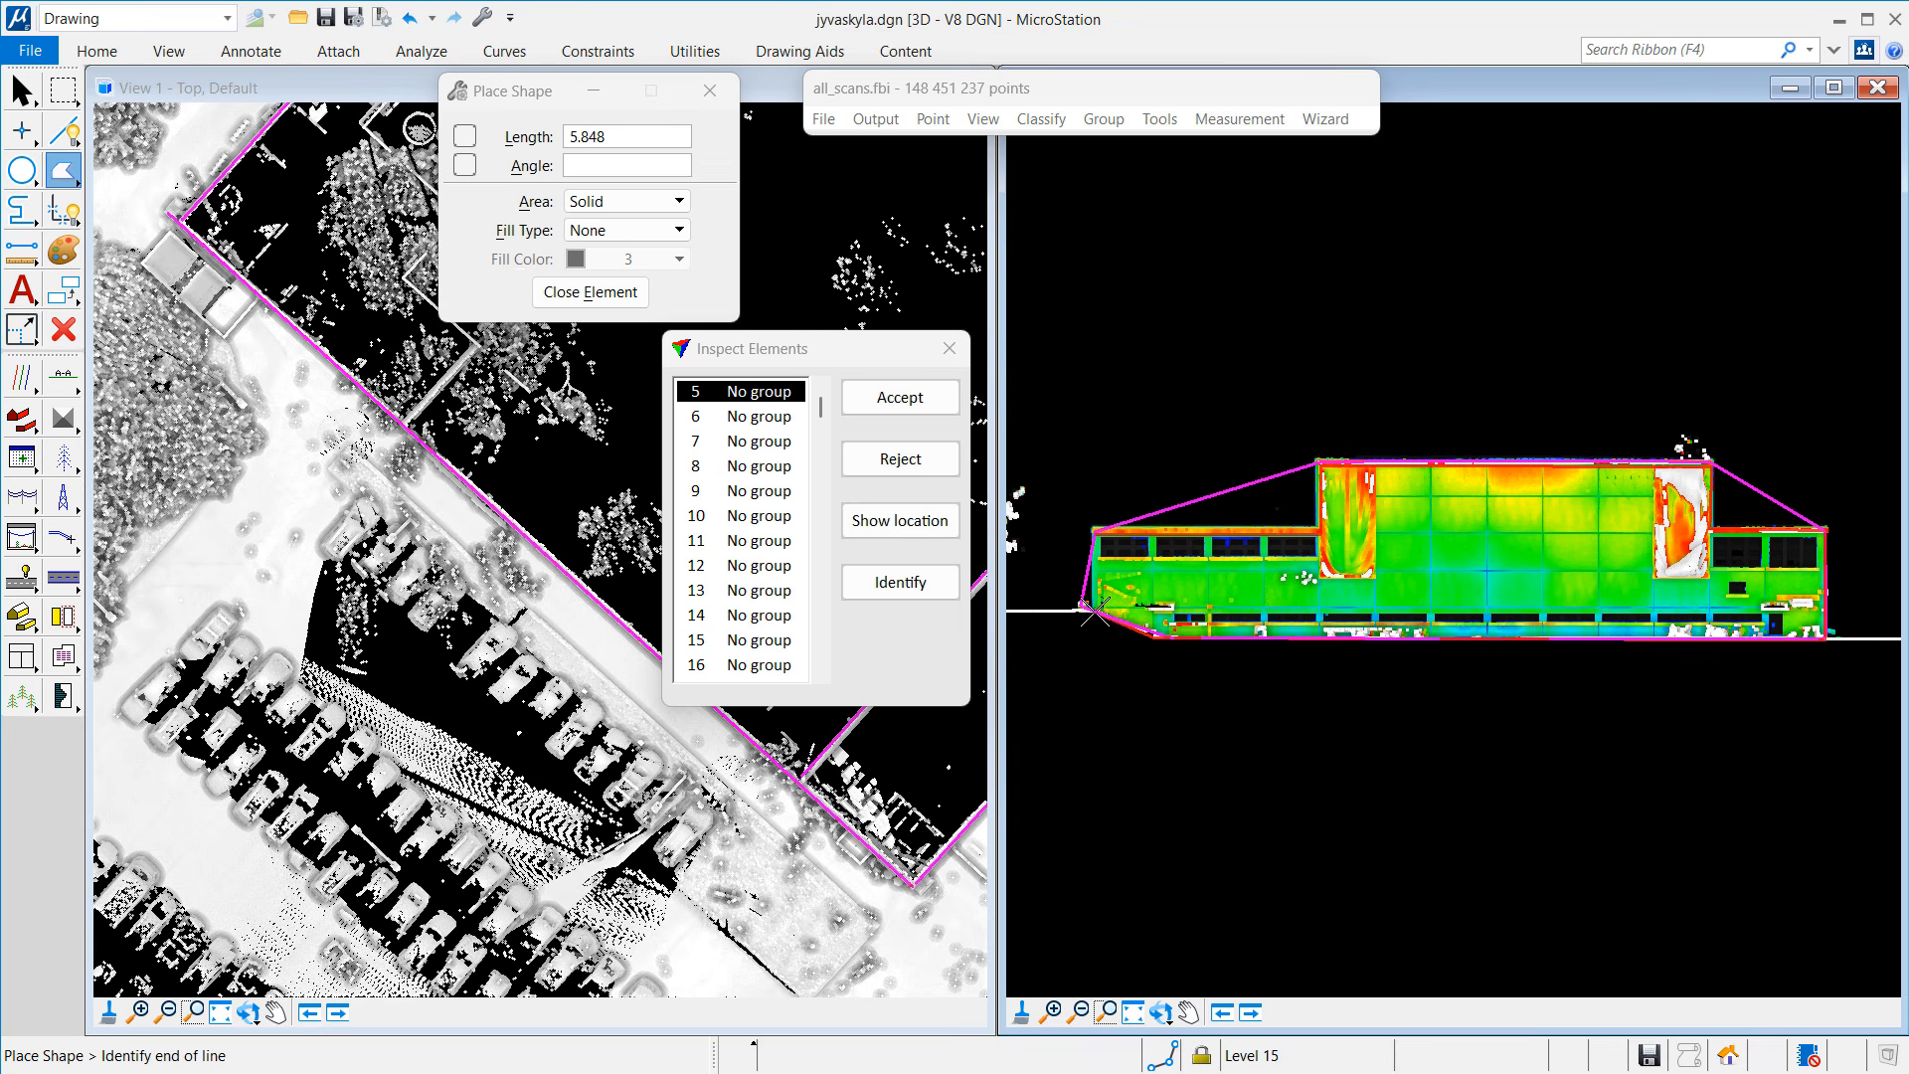
pyautogui.click(1085, 604)
pyautogui.click(591, 292)
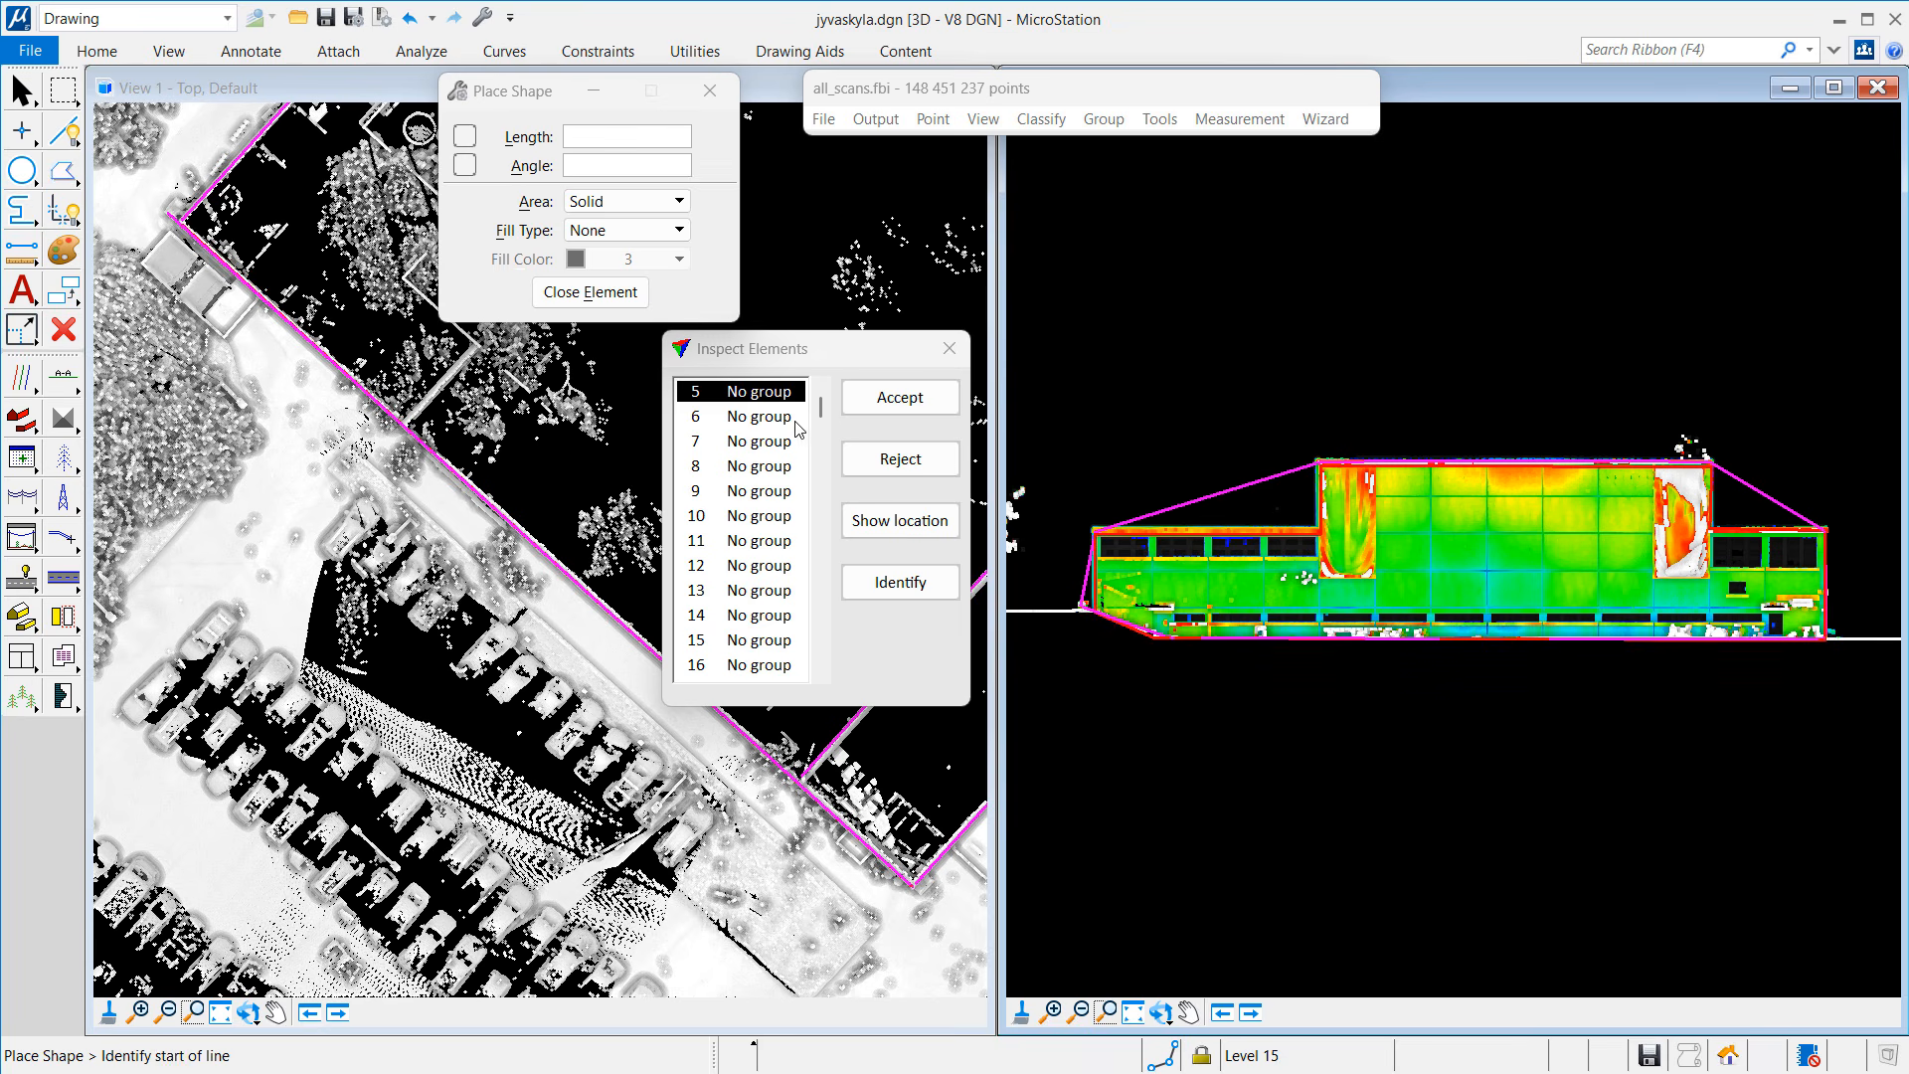
pyautogui.click(893, 463)
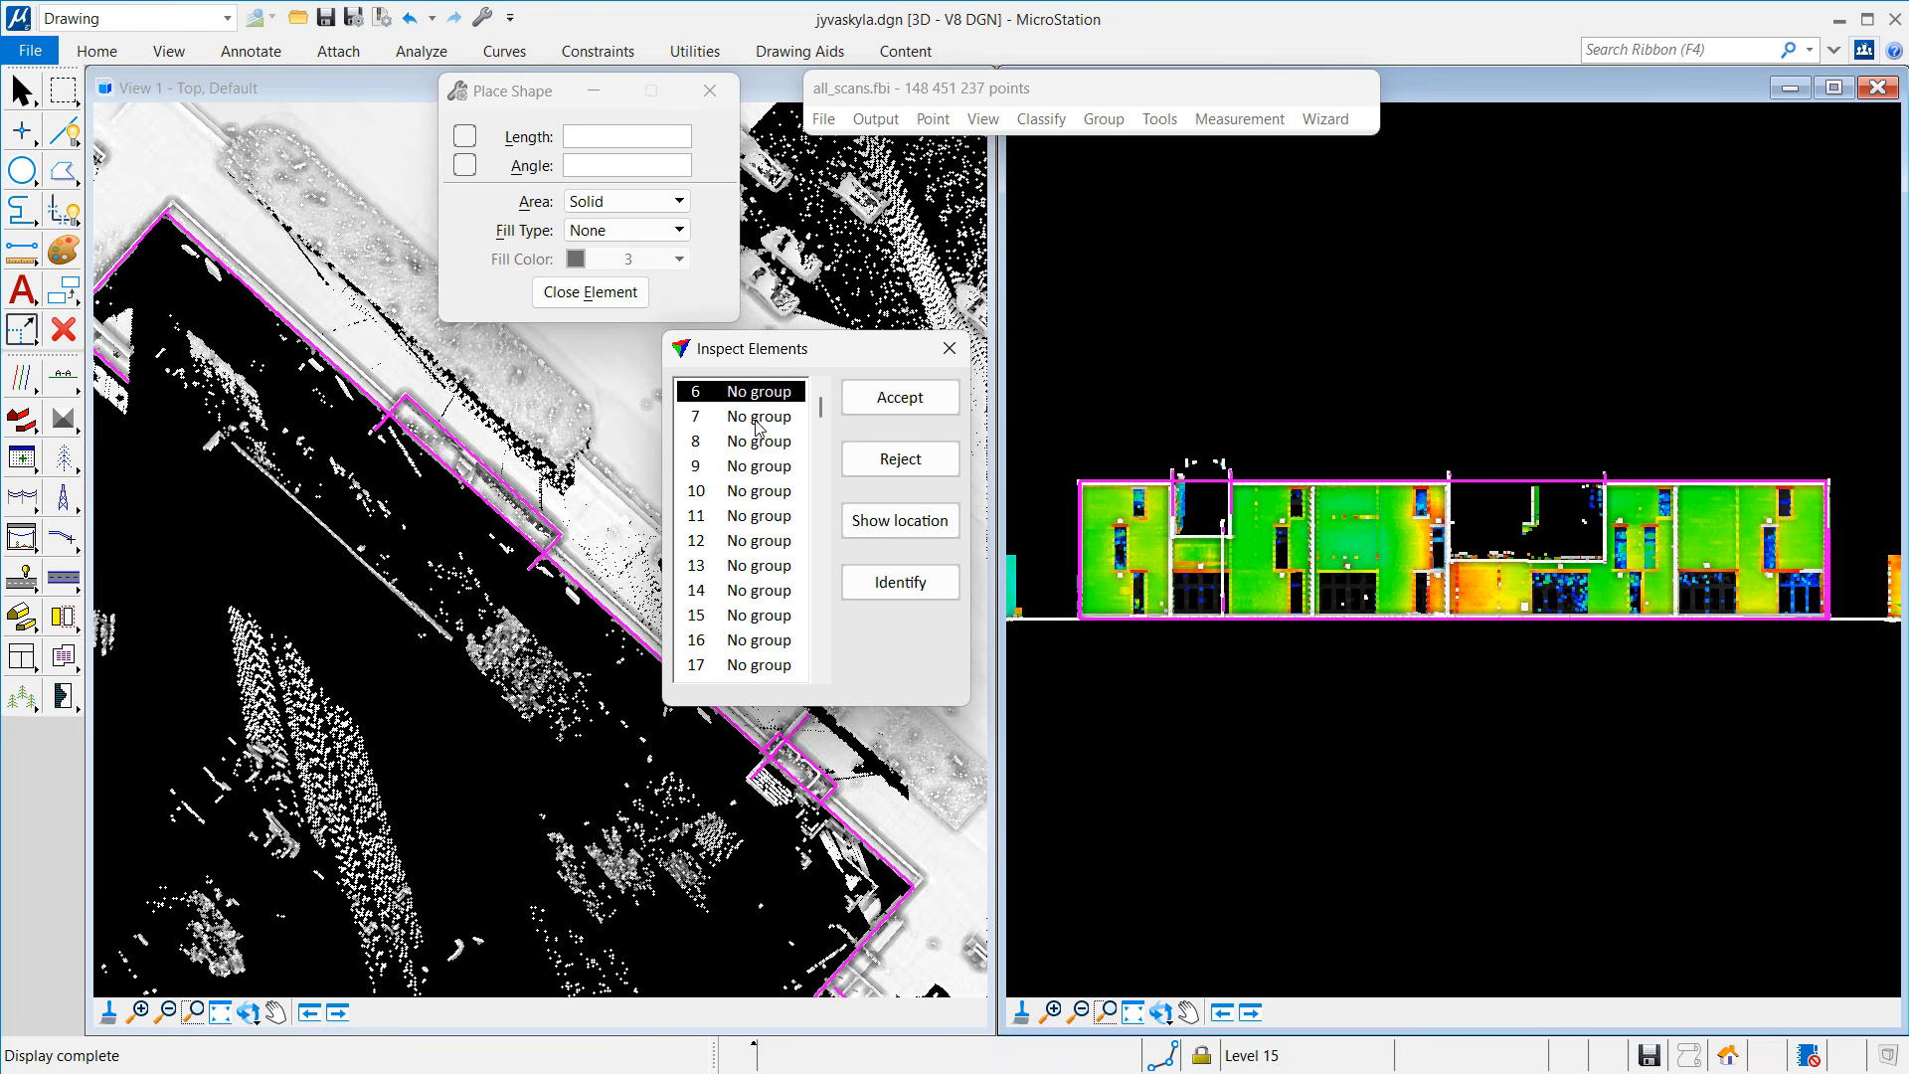
# Step: Accept elements 6 and 7 in Inspect Elements
pyautogui.click(881, 410)
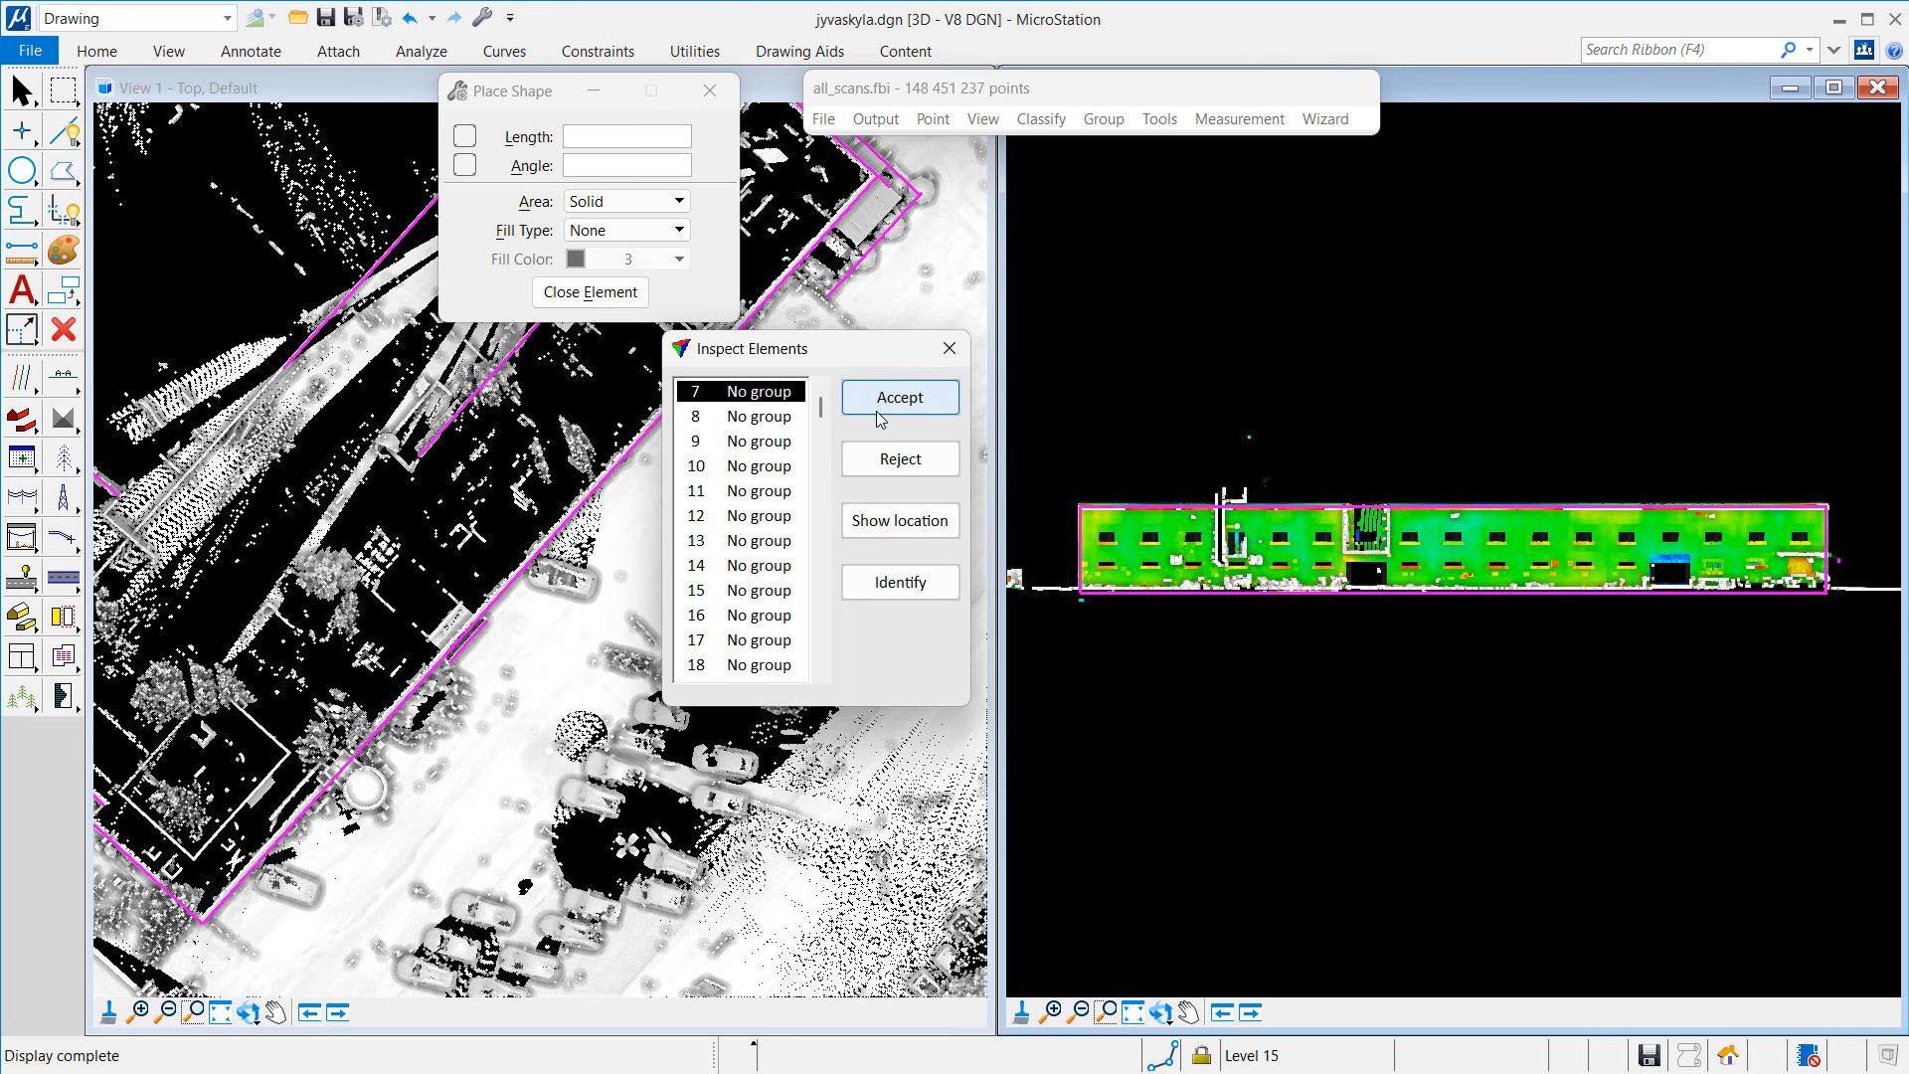
pyautogui.click(881, 410)
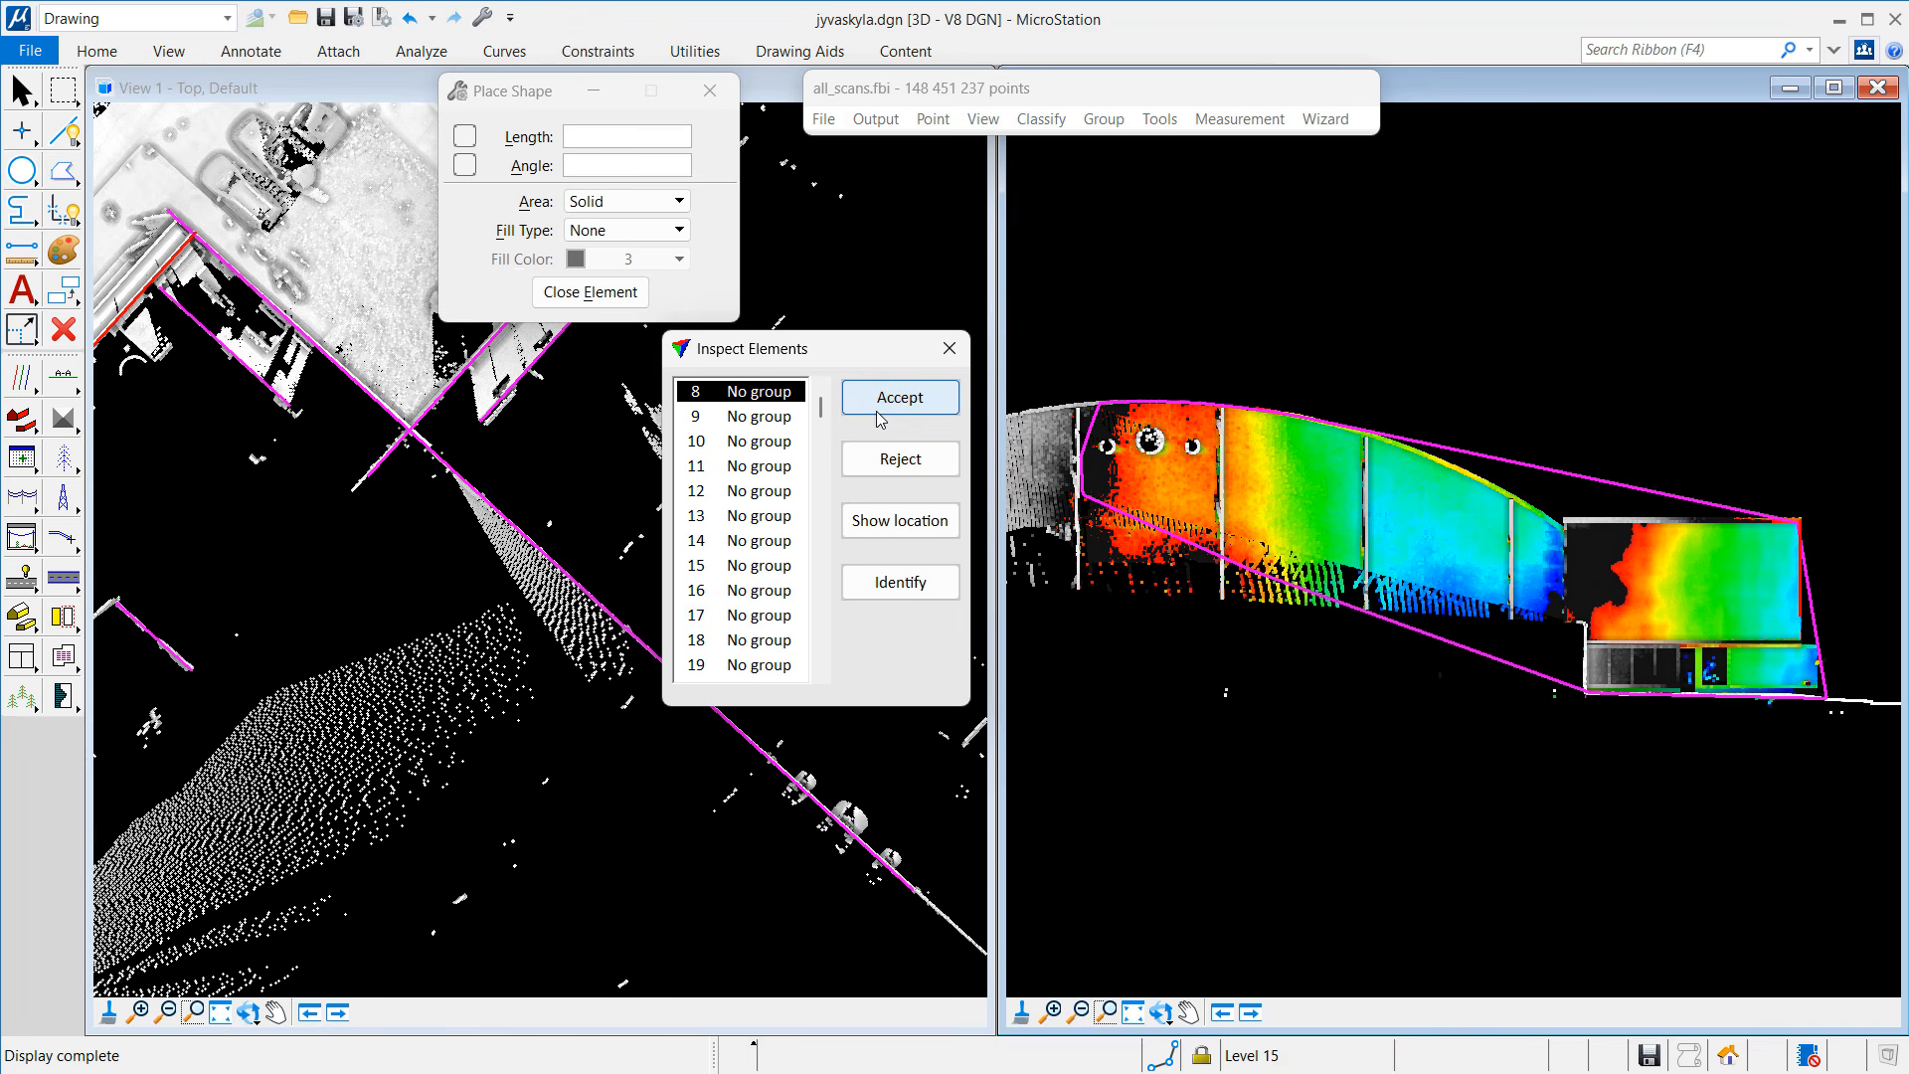
# Step: Start a Place Shape outline with four vertices along element 8's sloping top edge to its top-right corner
pyautogui.click(63, 171)
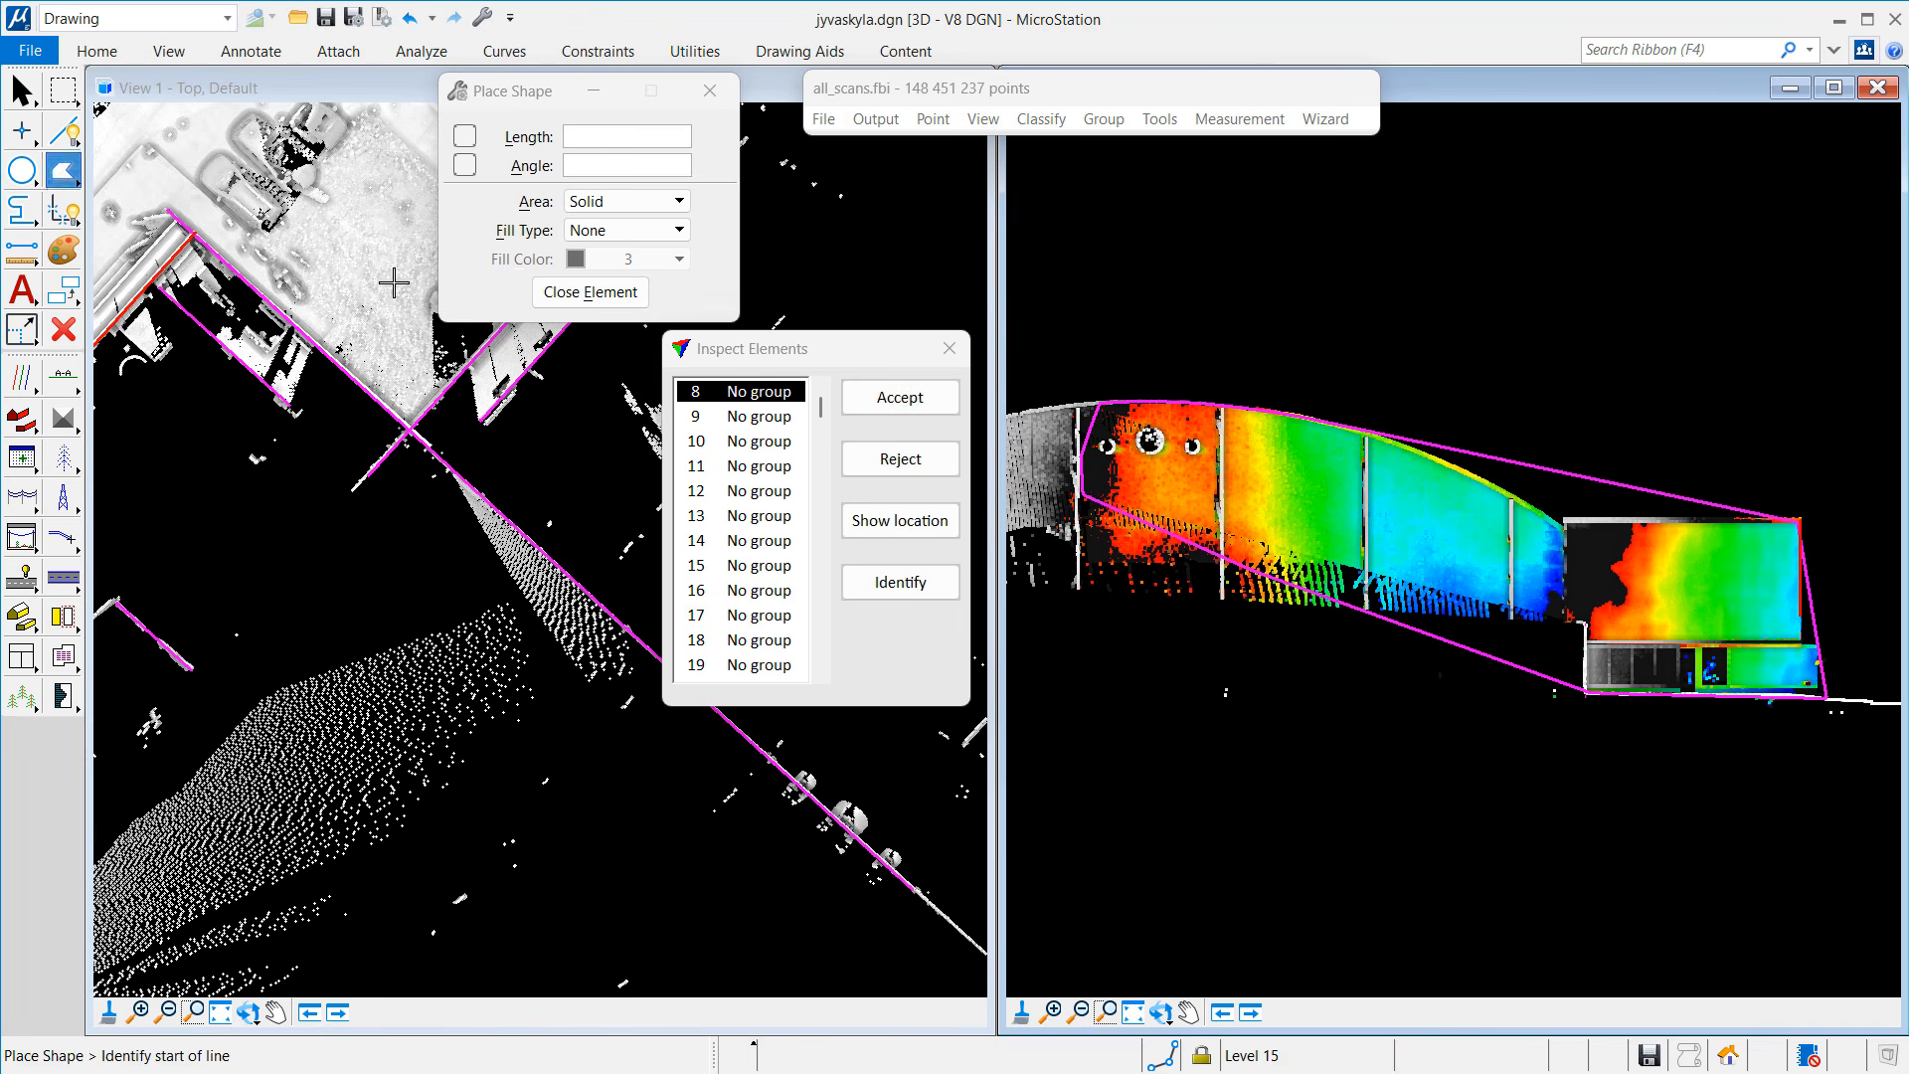
pyautogui.click(1080, 408)
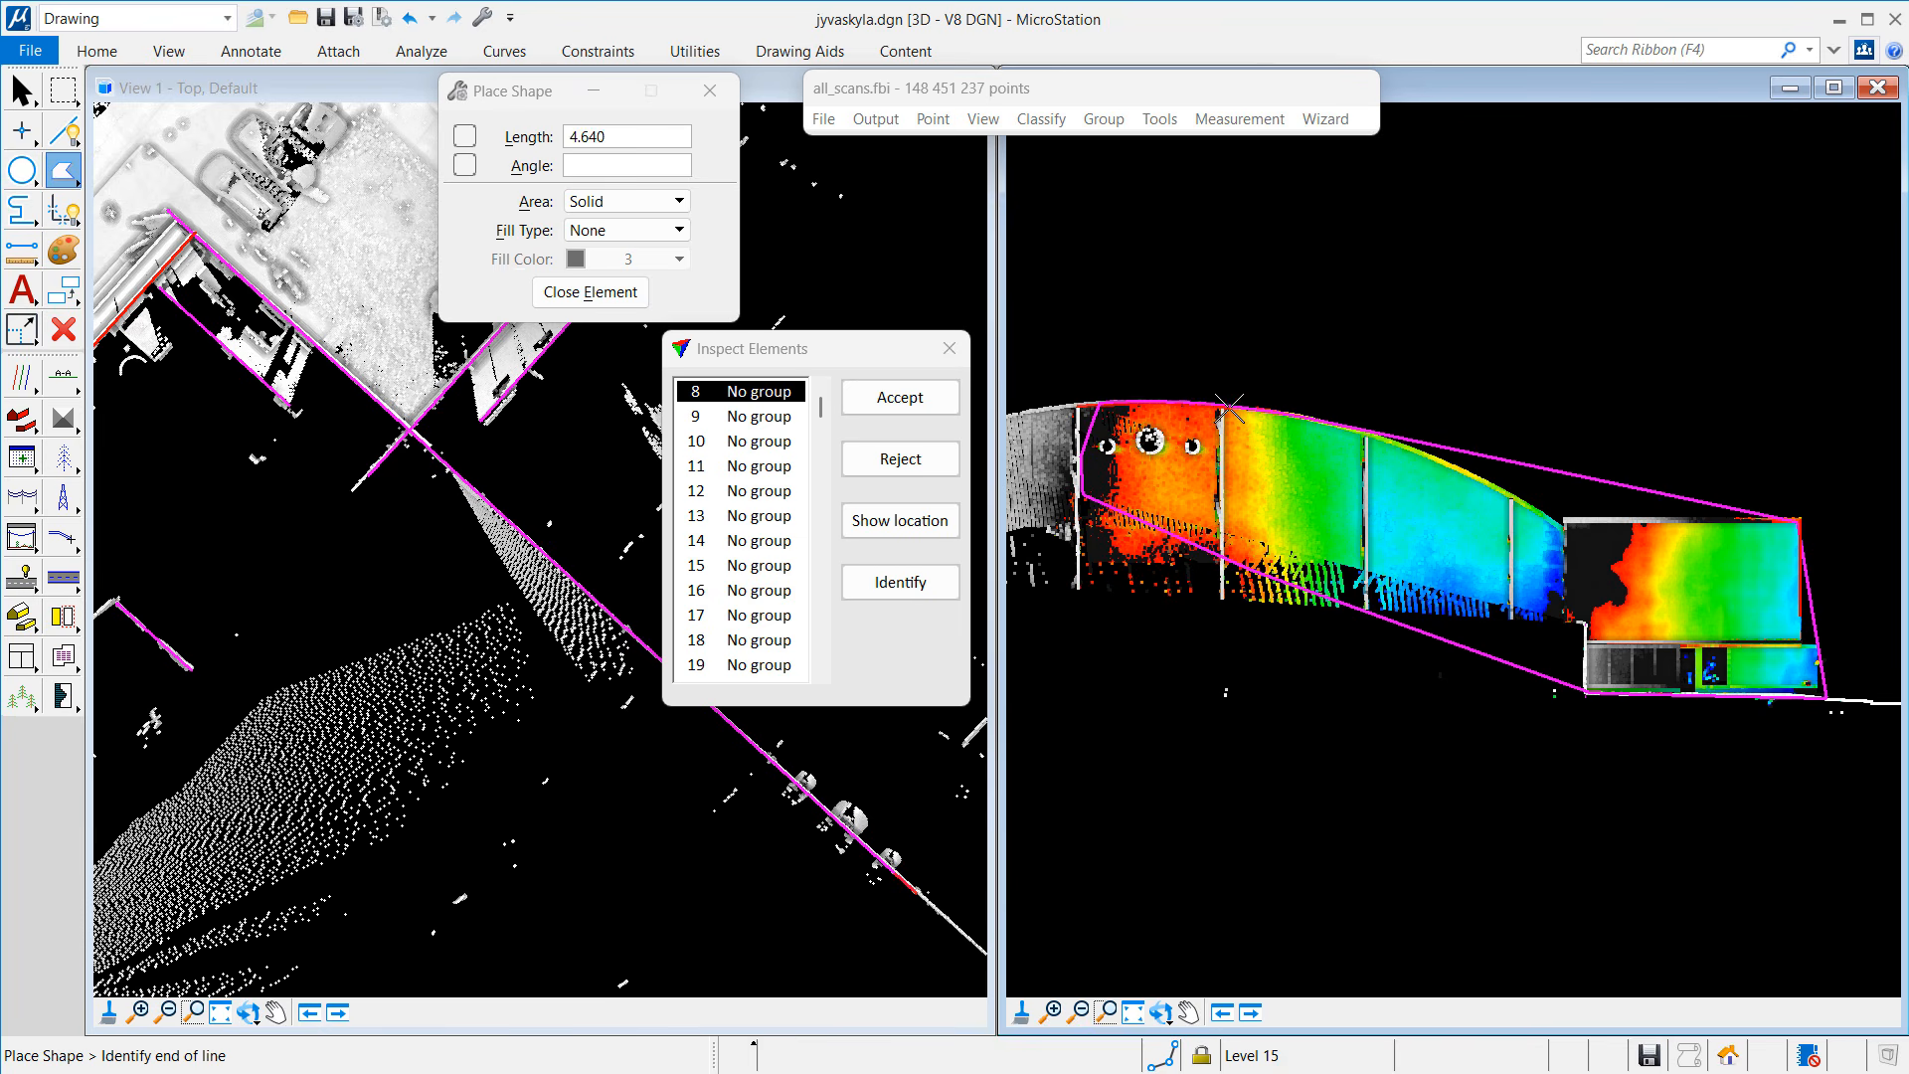
pyautogui.click(1339, 430)
pyautogui.click(1501, 493)
pyautogui.click(1797, 519)
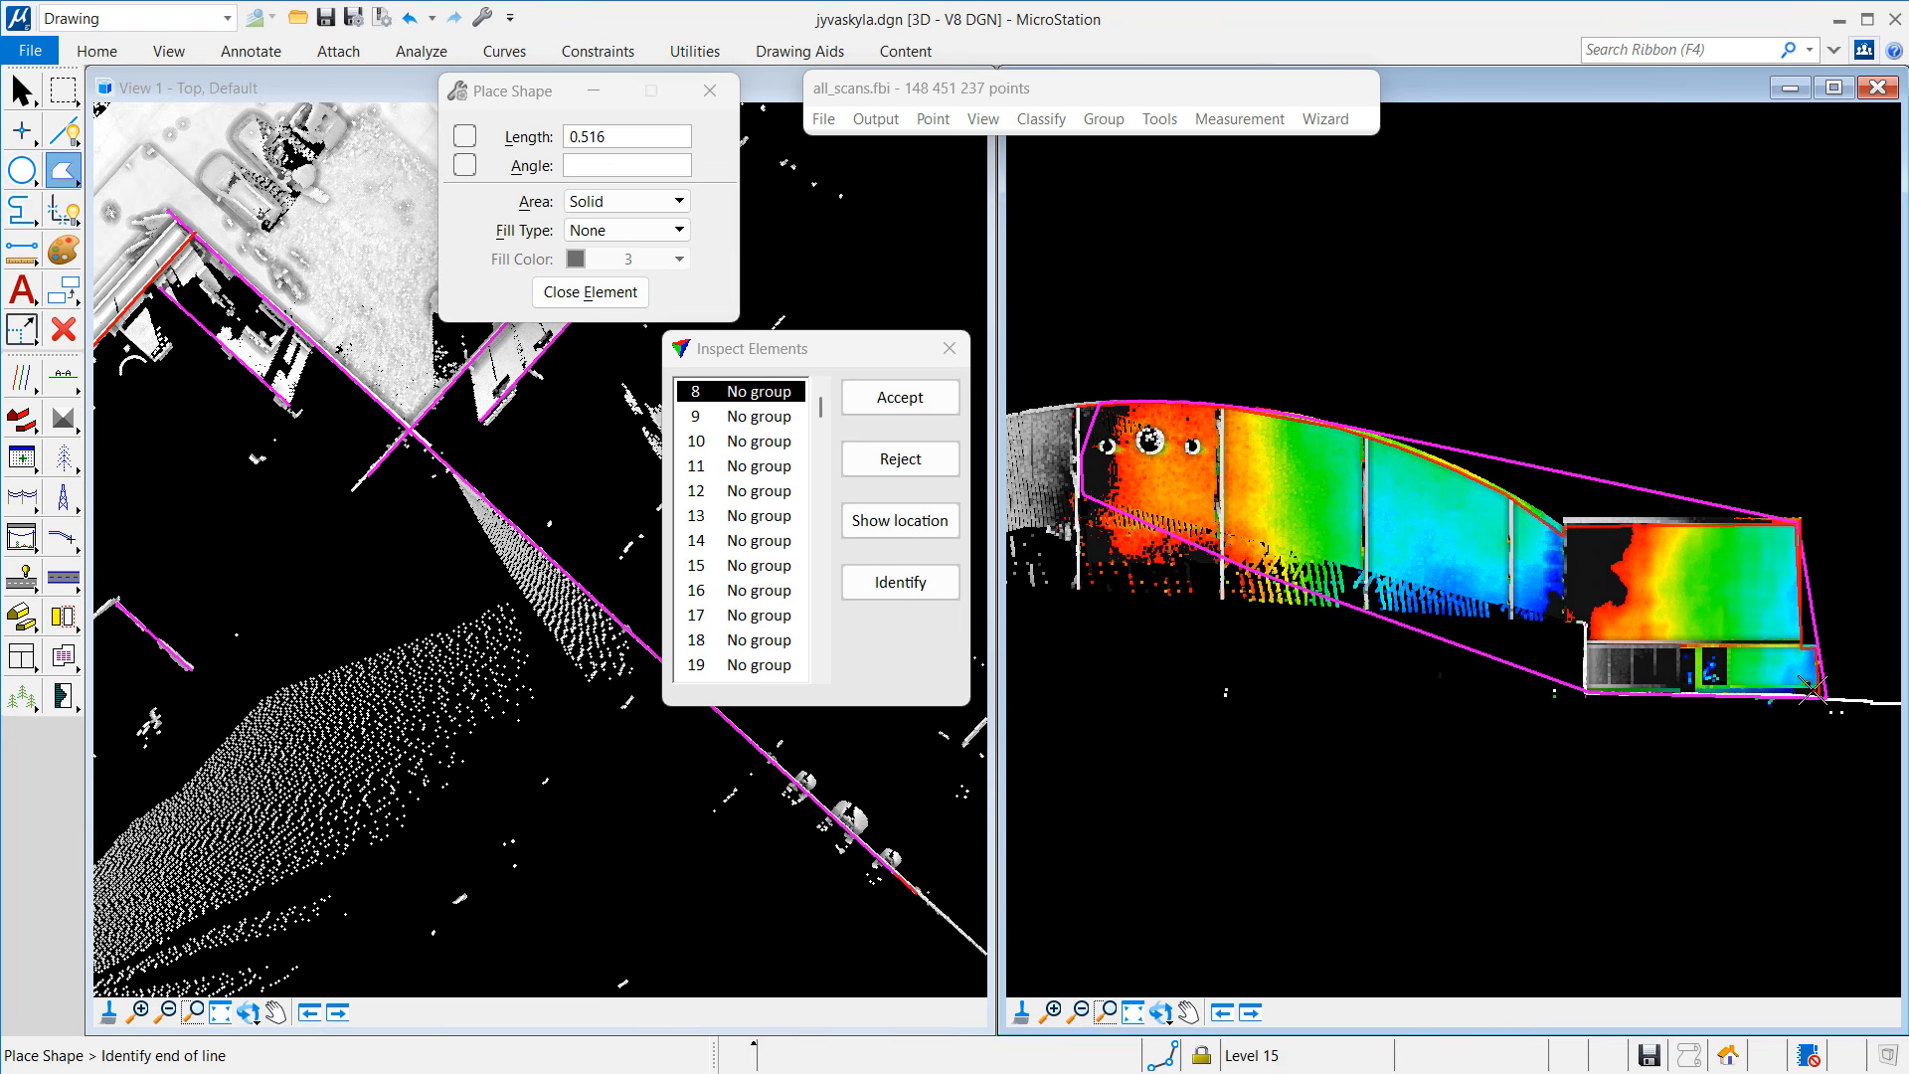
# Step: Add the bottom-left and upper-right corners to element 8's outline, close it, and advance to element 9
pyautogui.click(1586, 696)
pyautogui.click(1583, 619)
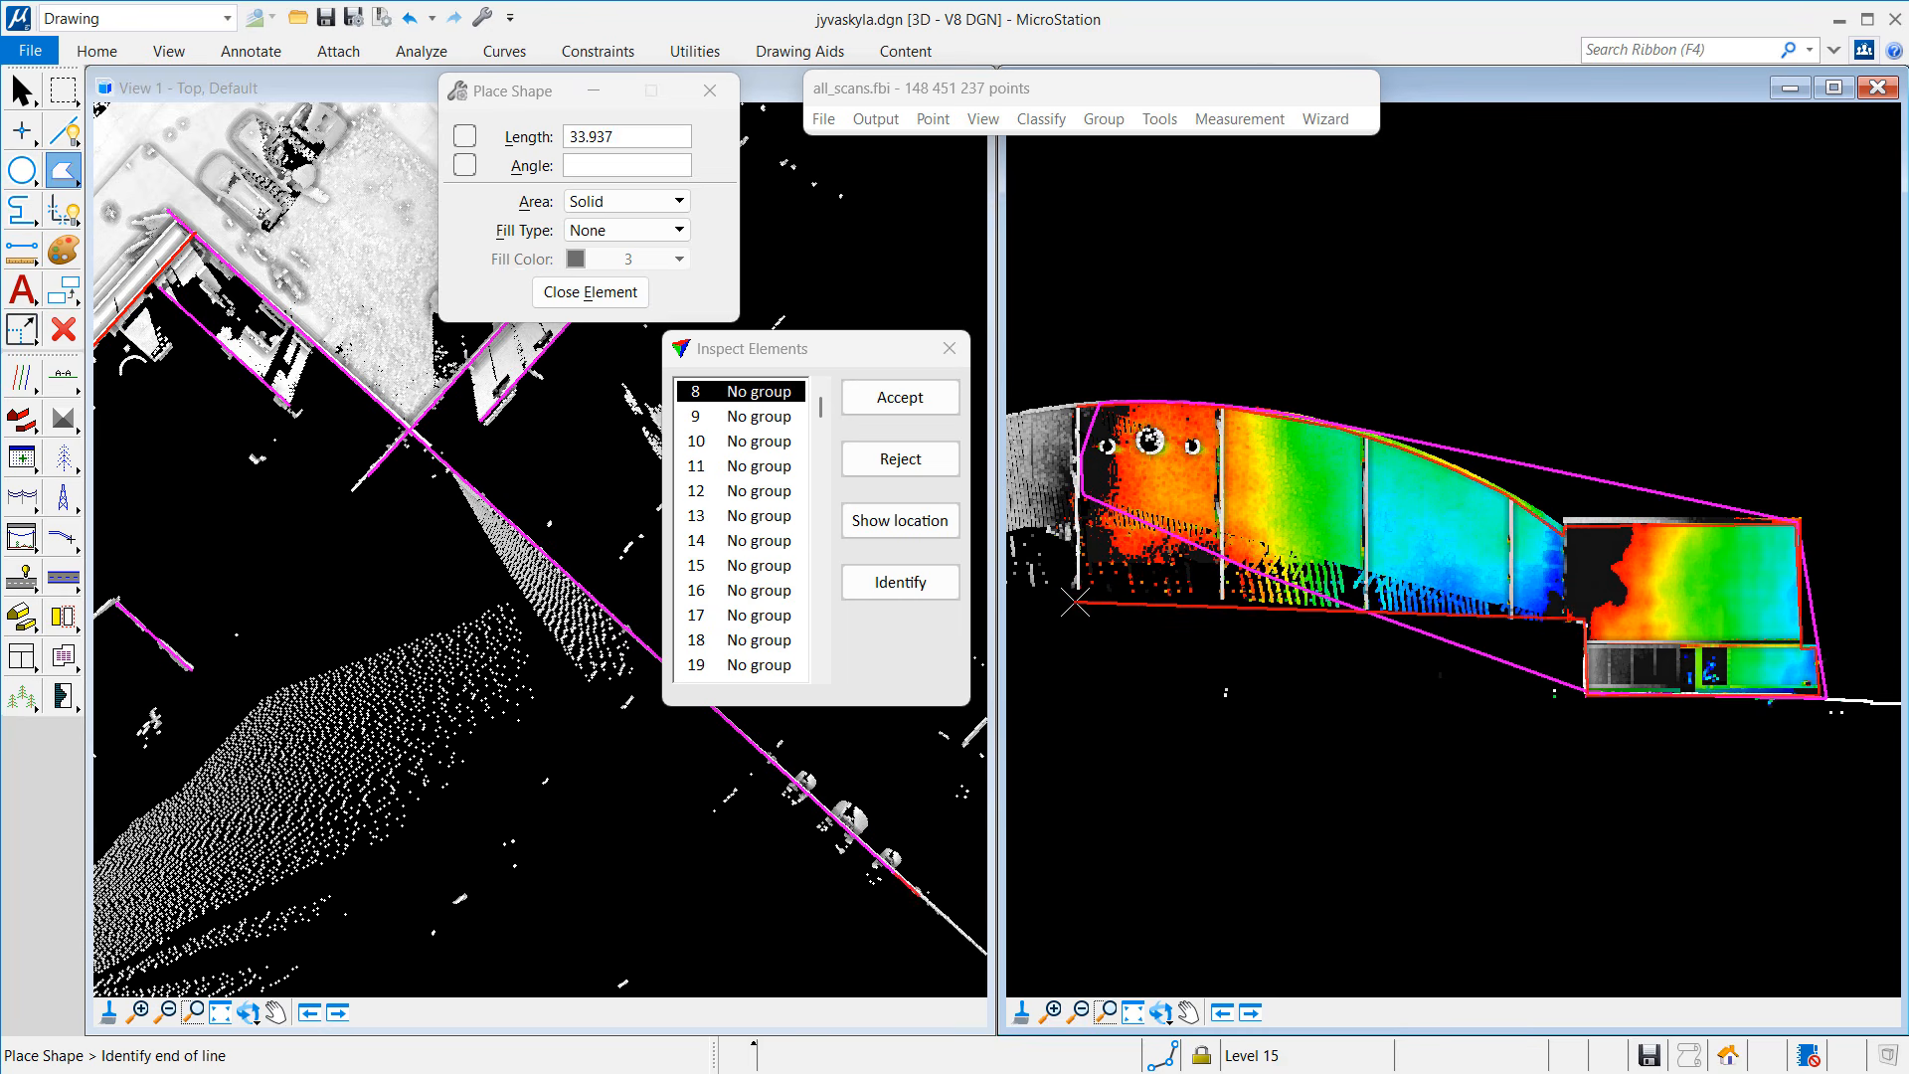
pyautogui.click(578, 298)
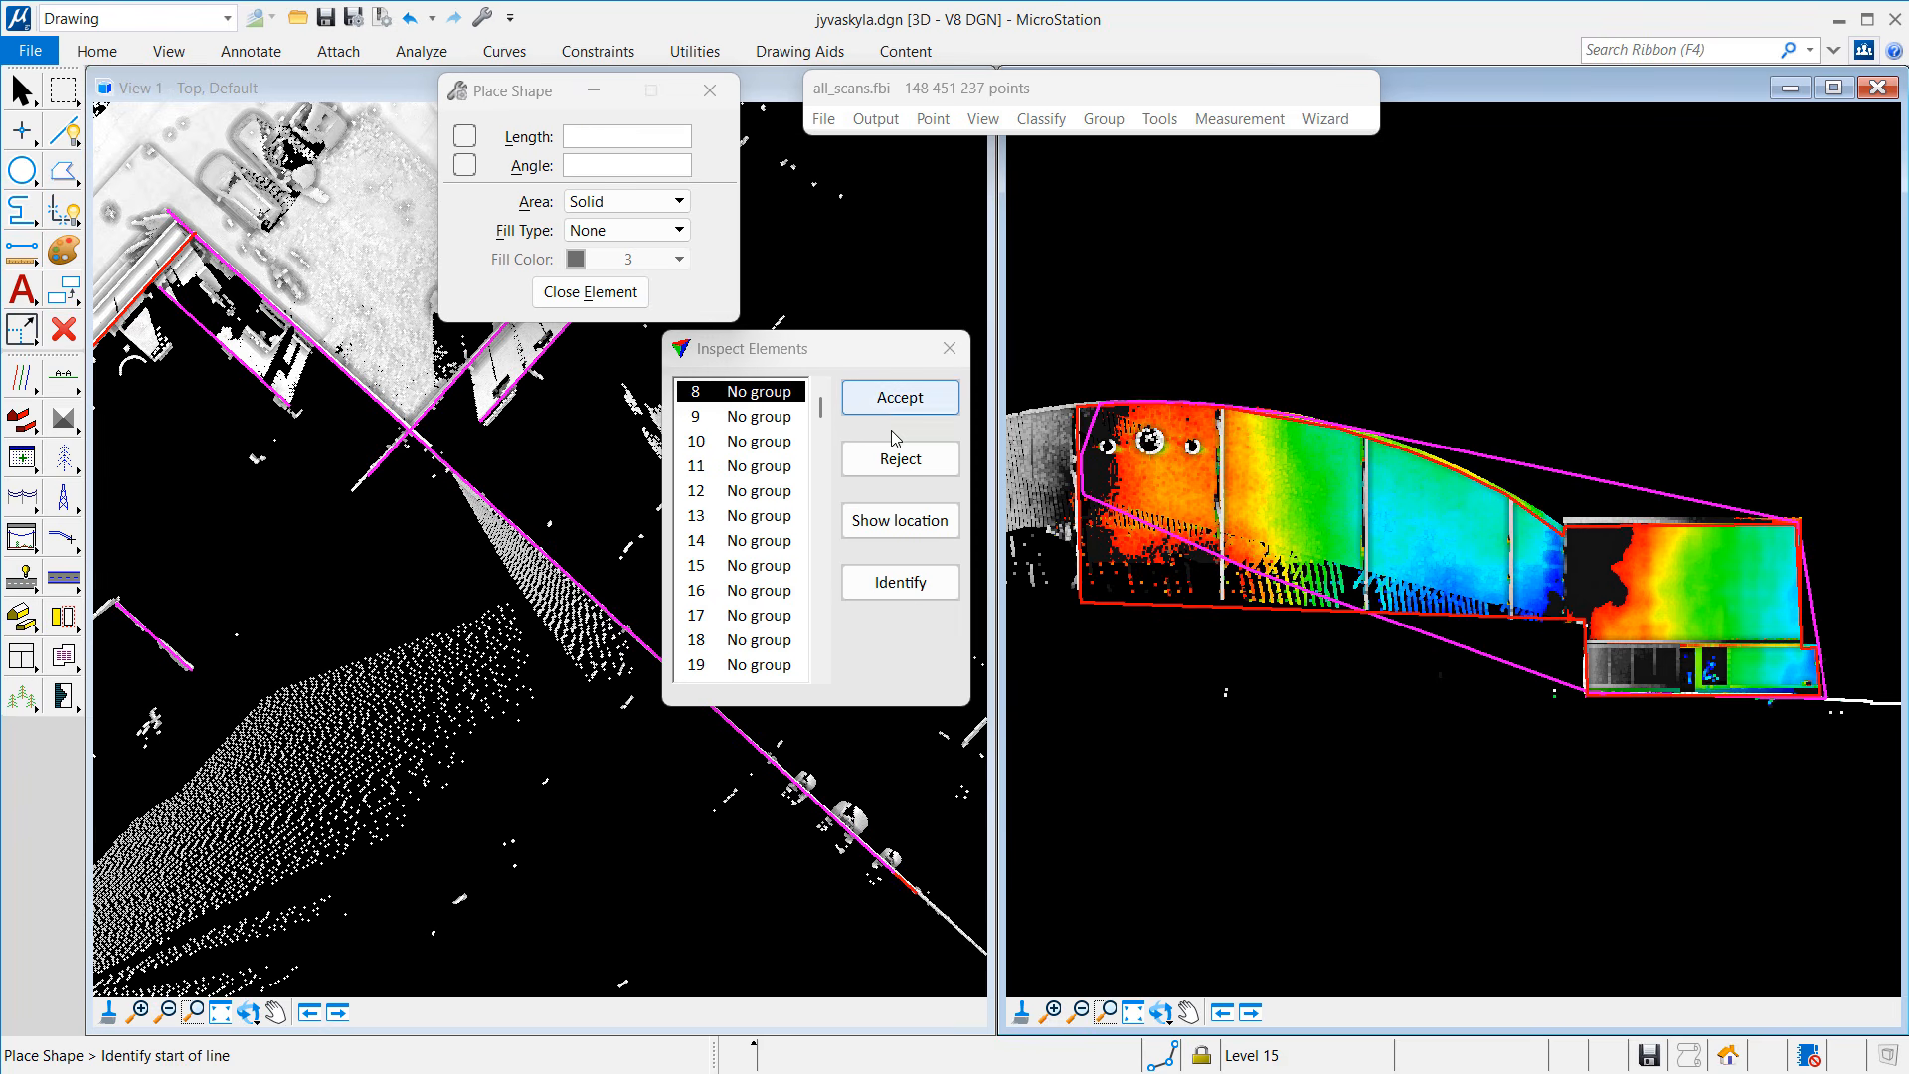
pyautogui.click(900, 462)
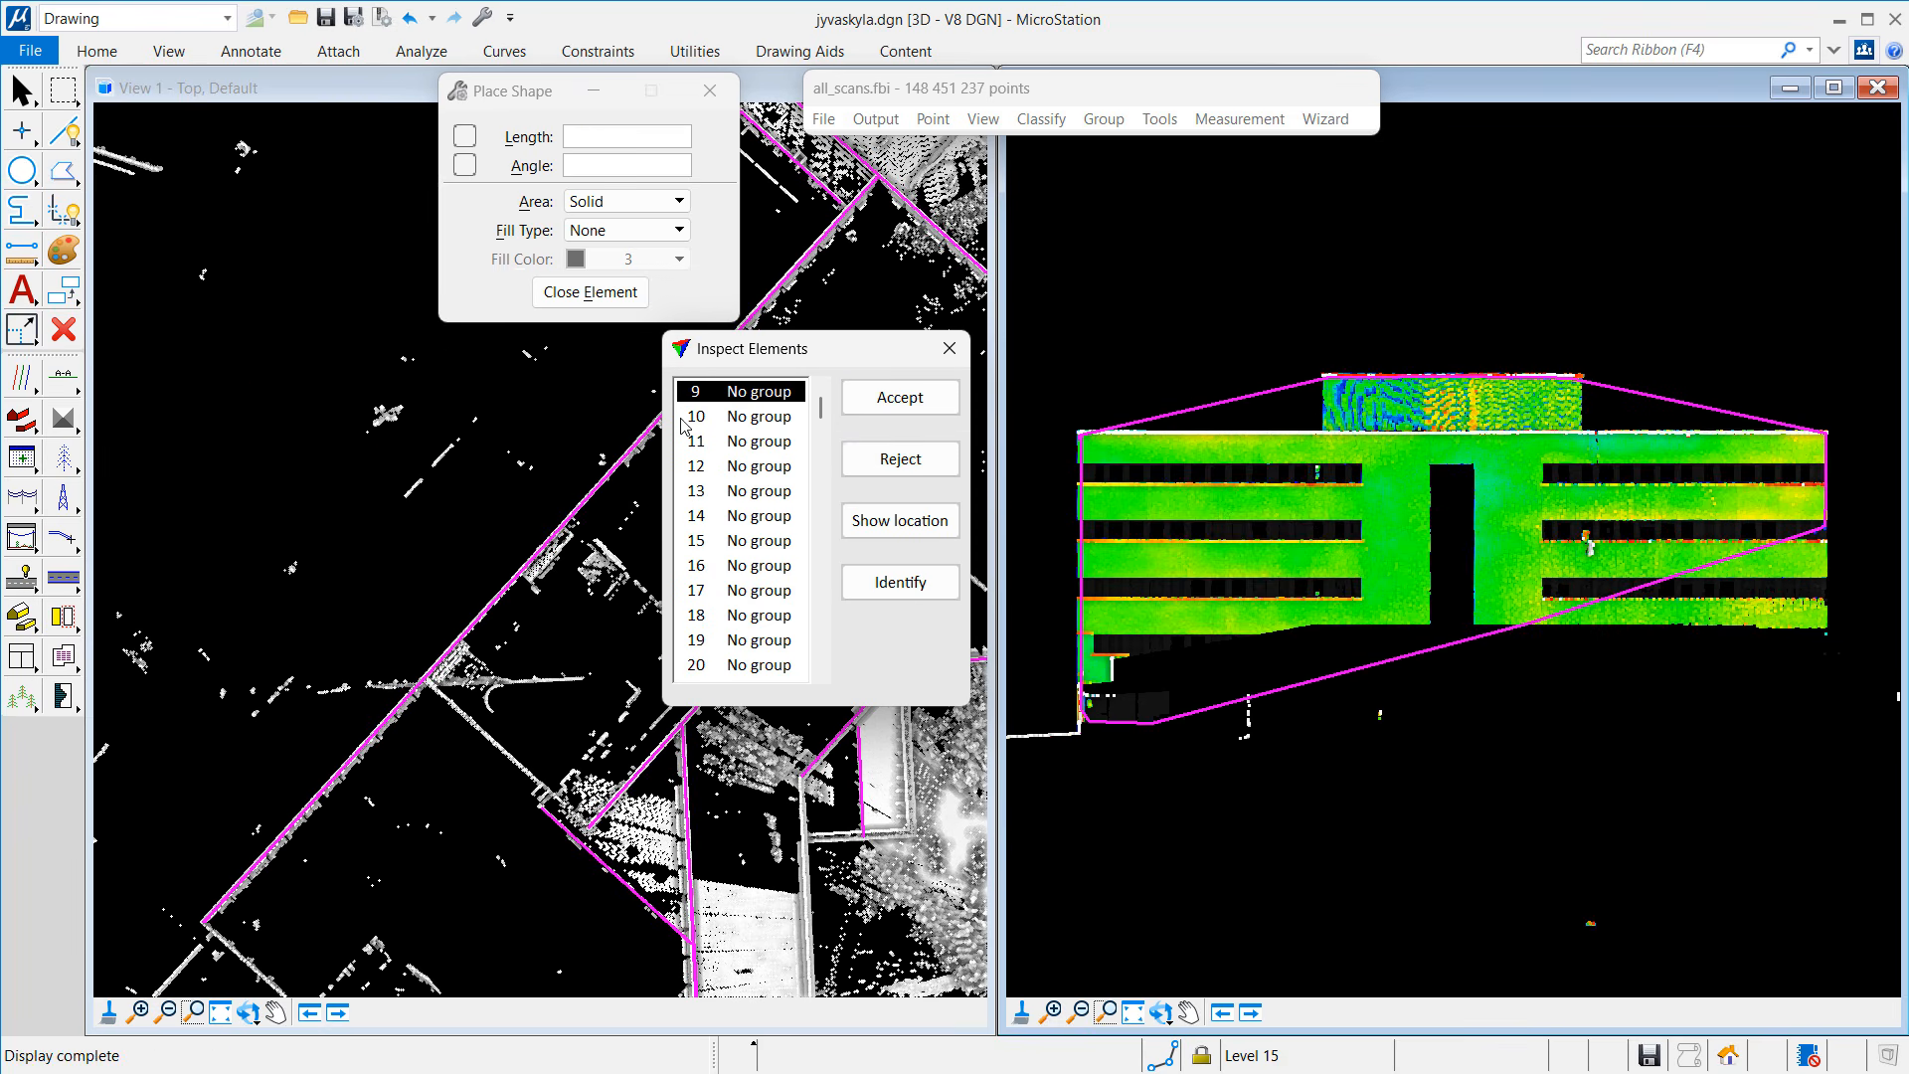
# Step: Trace nine corners around element 9's facade, stepping up over the raised roof, and close the shape
pyautogui.click(63, 171)
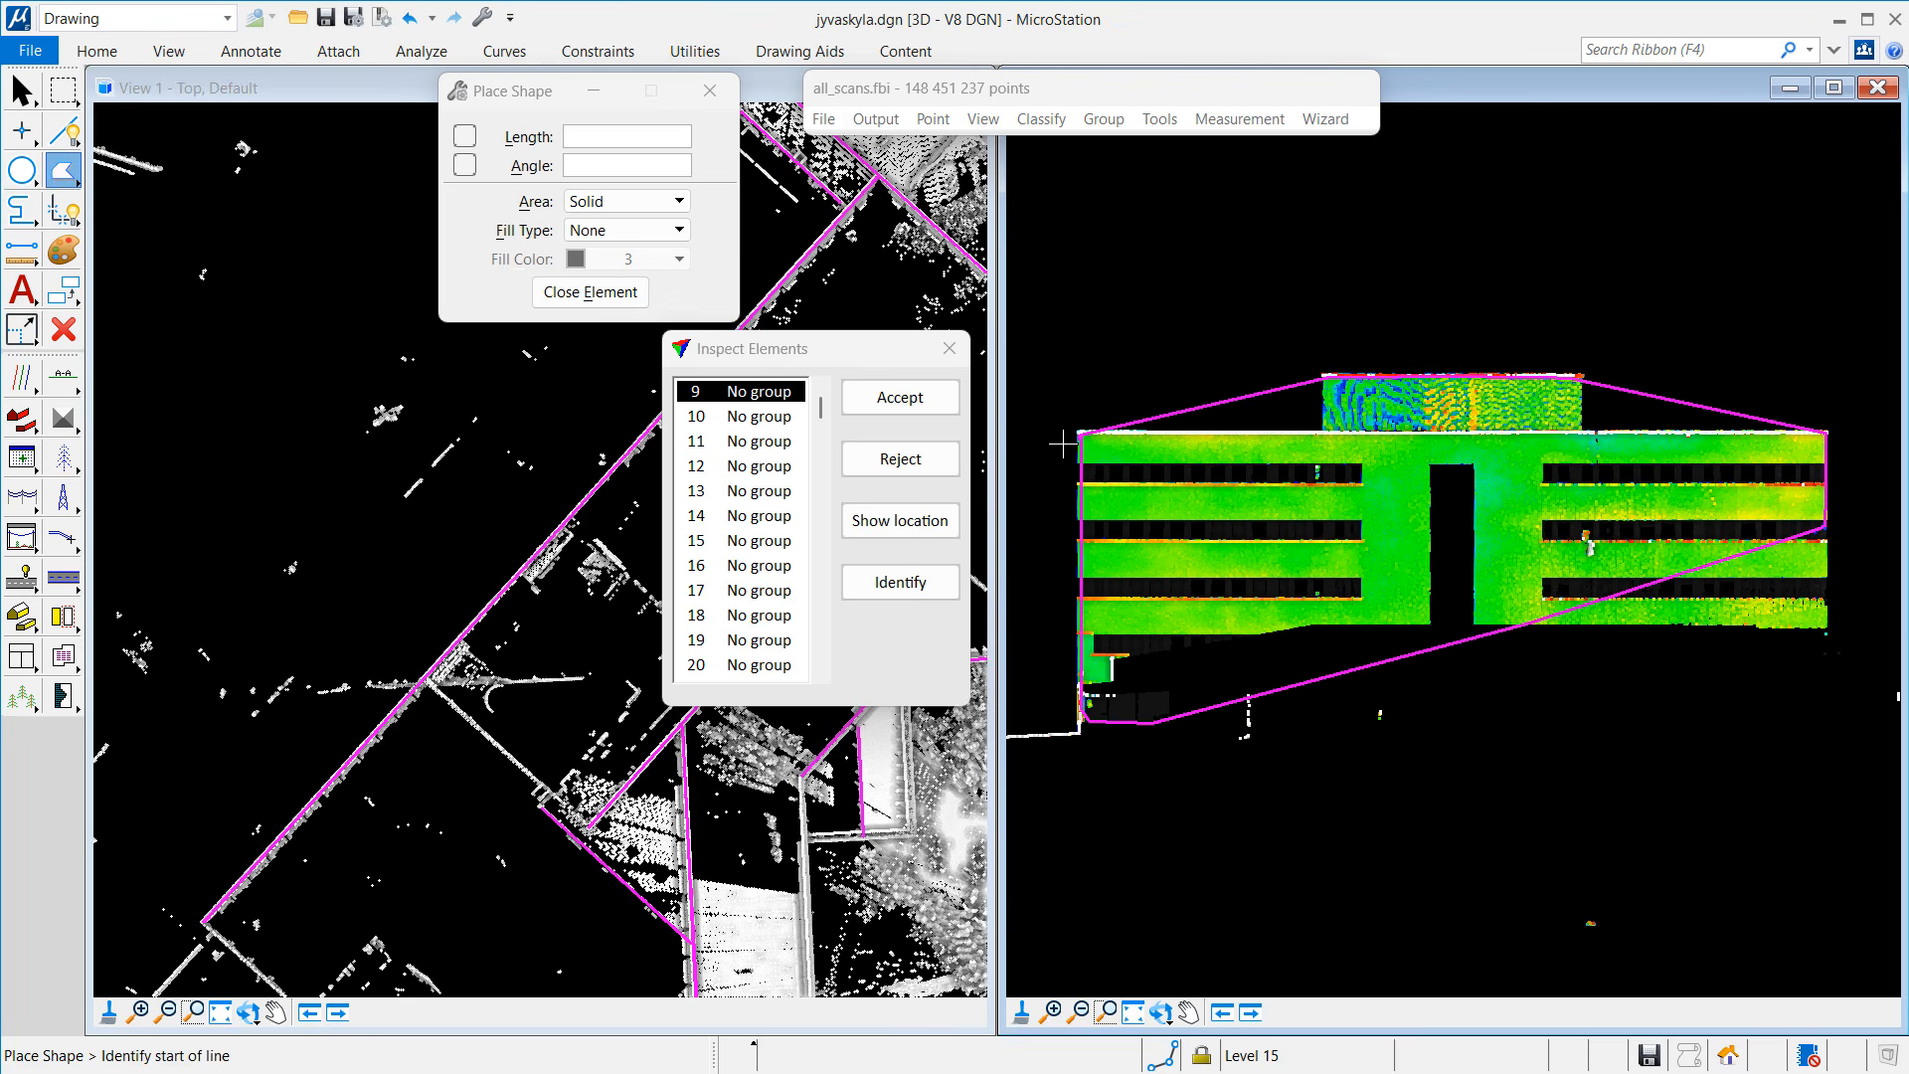
pyautogui.click(1080, 434)
pyautogui.click(1326, 435)
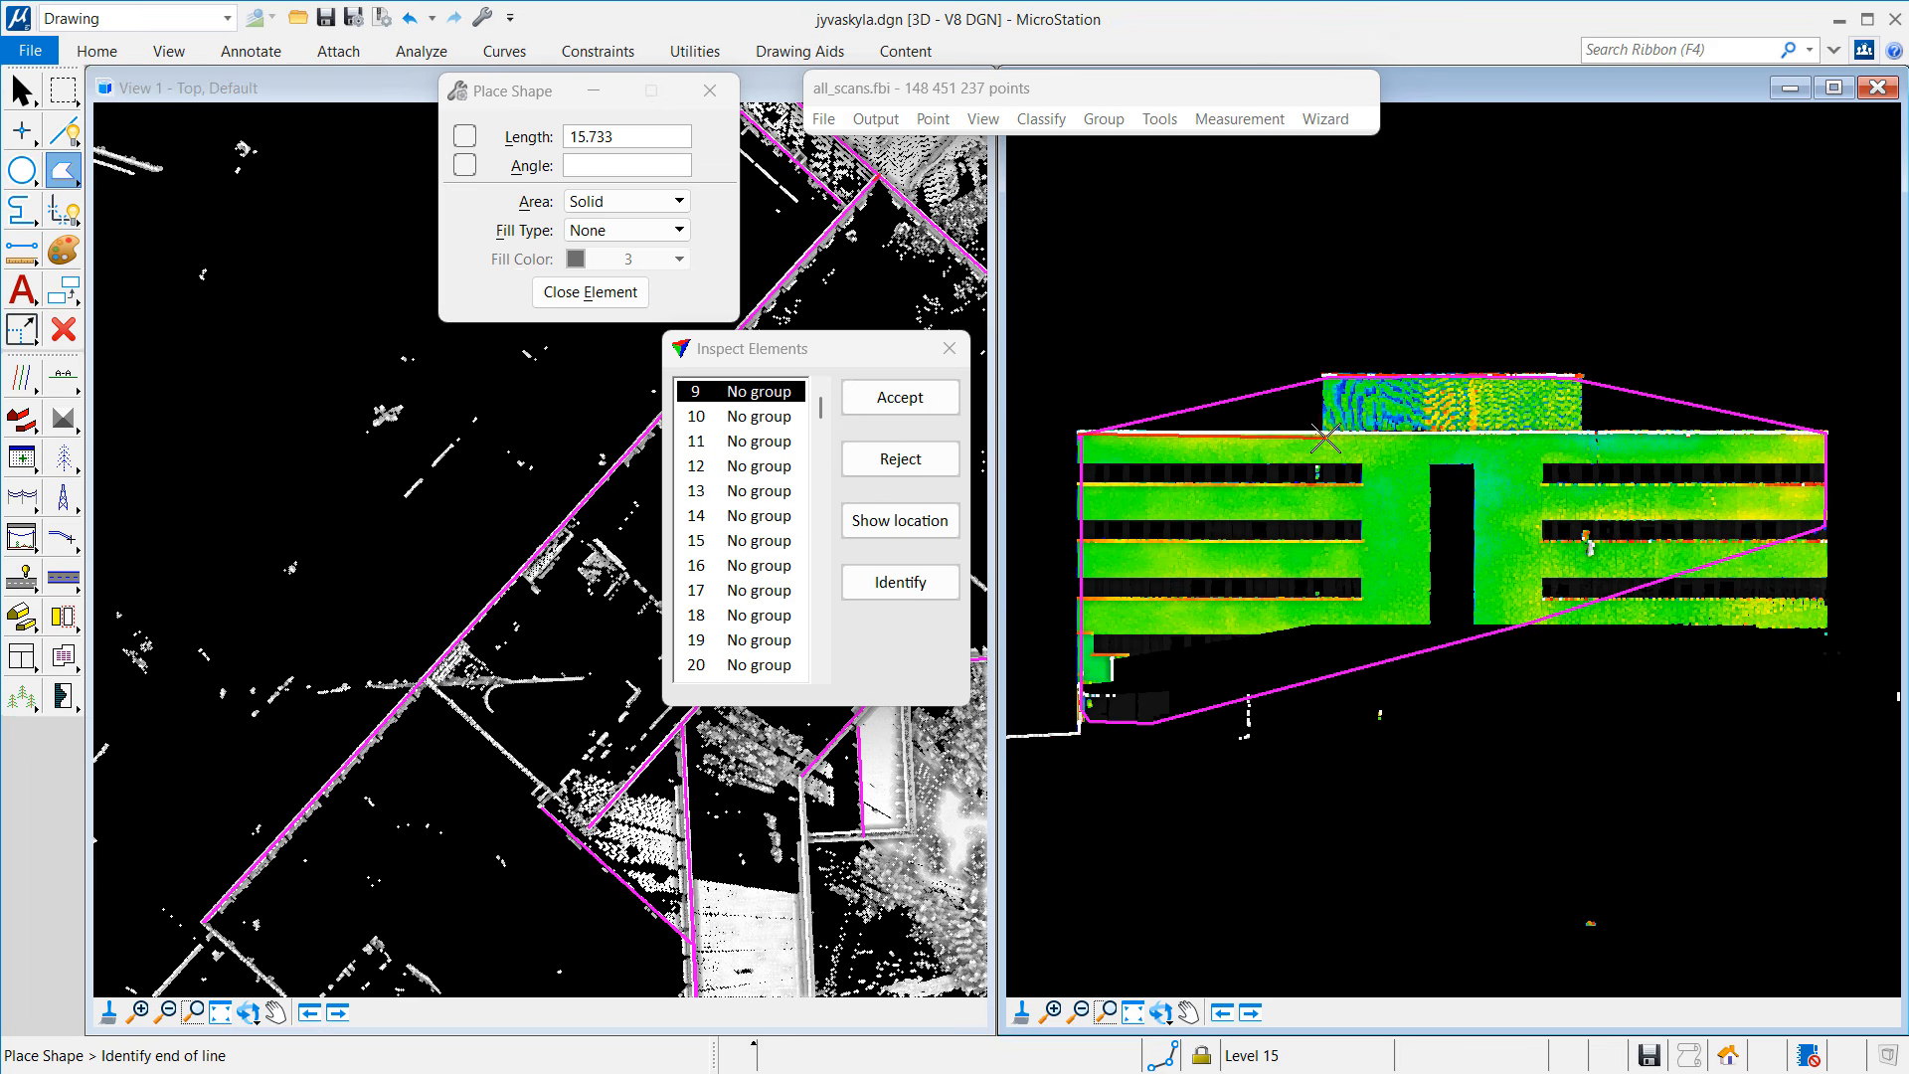
pyautogui.click(1325, 375)
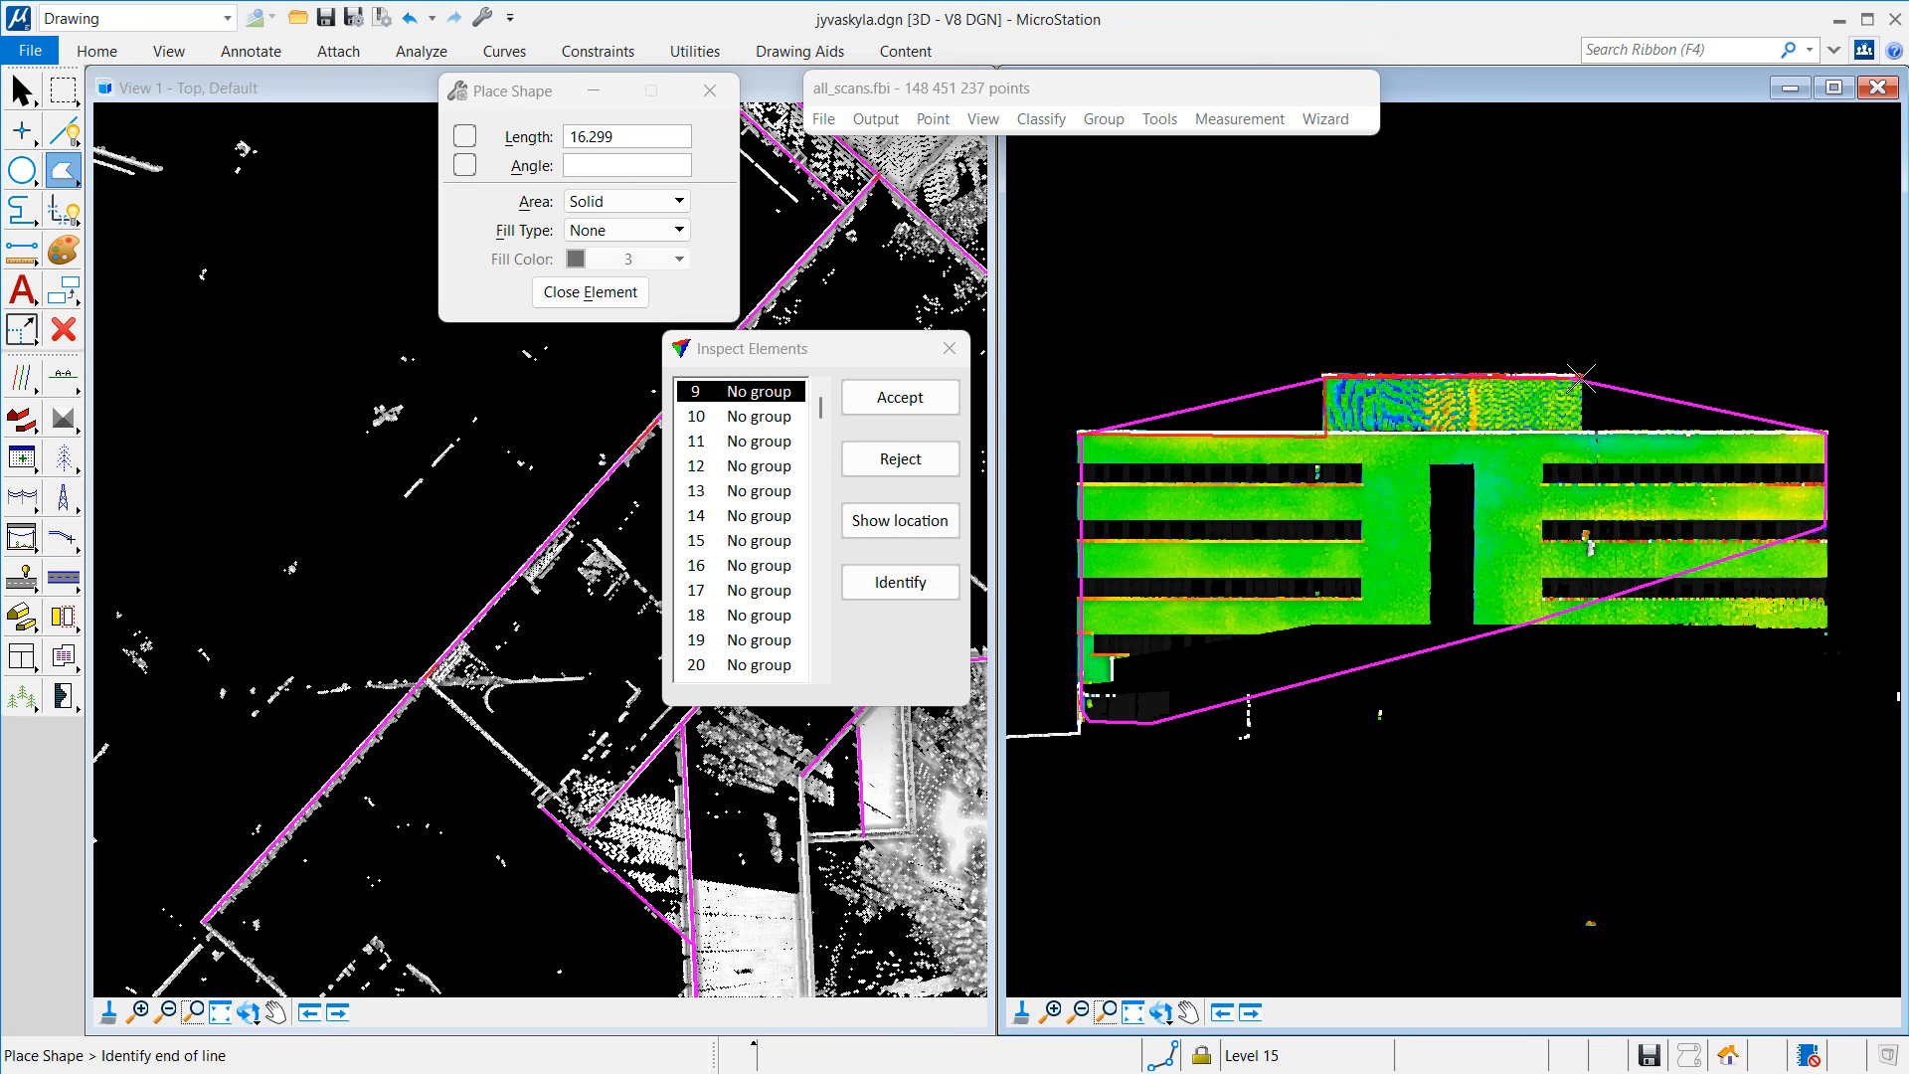
pyautogui.click(1582, 378)
pyautogui.click(1582, 435)
pyautogui.click(1826, 434)
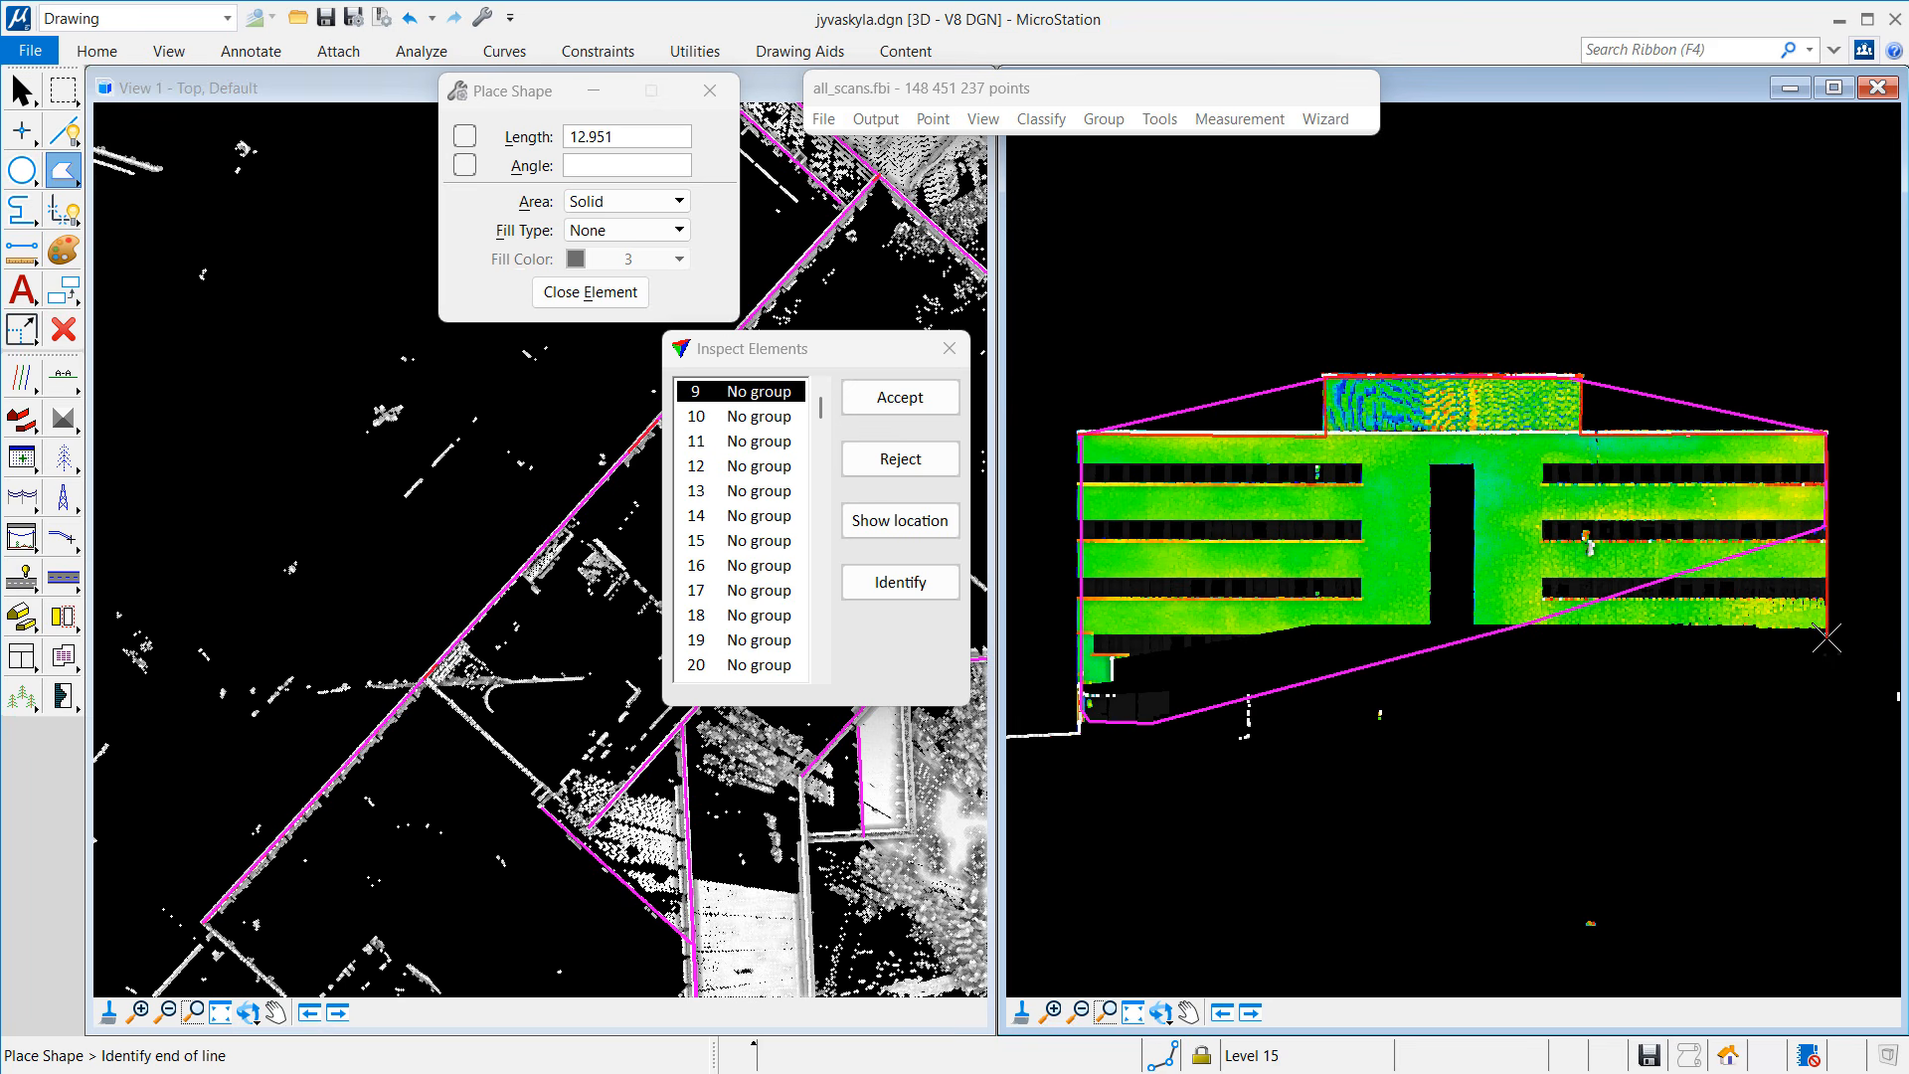
pyautogui.click(1827, 637)
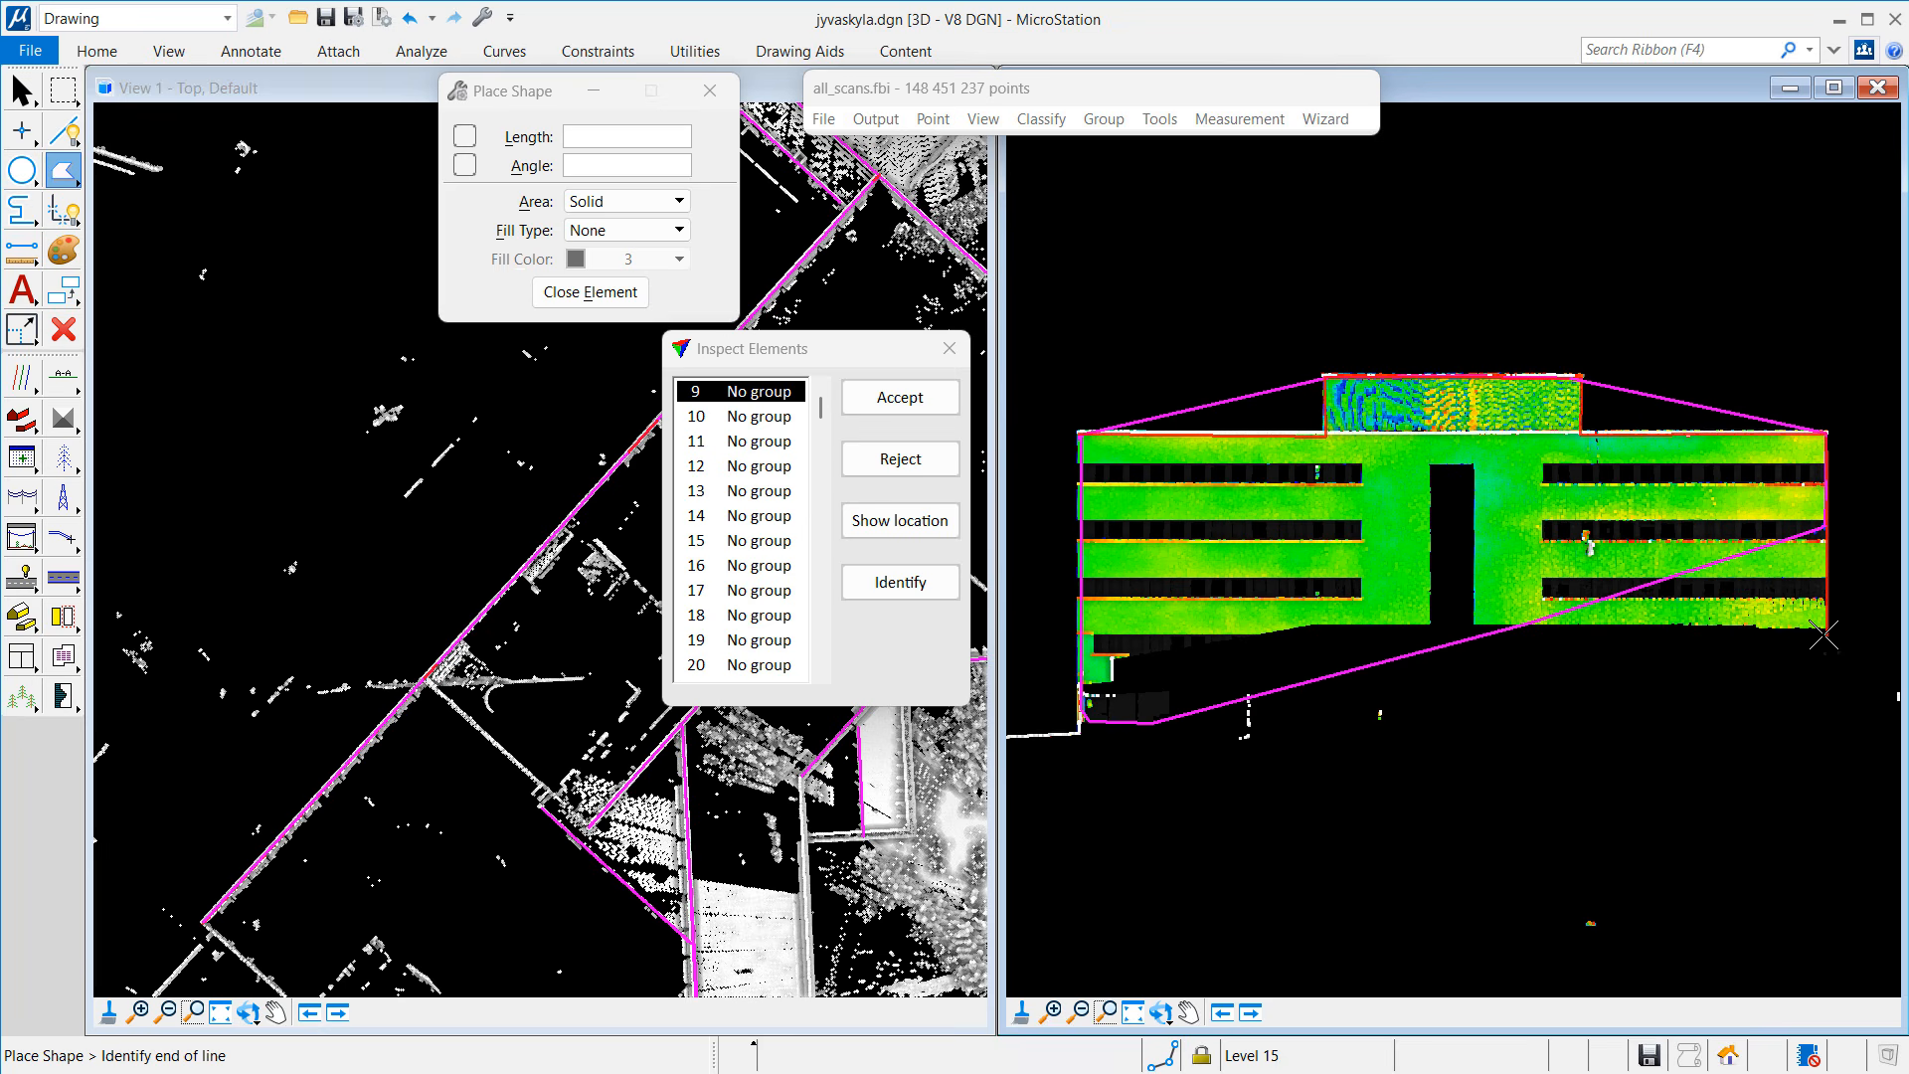
pyautogui.click(1313, 624)
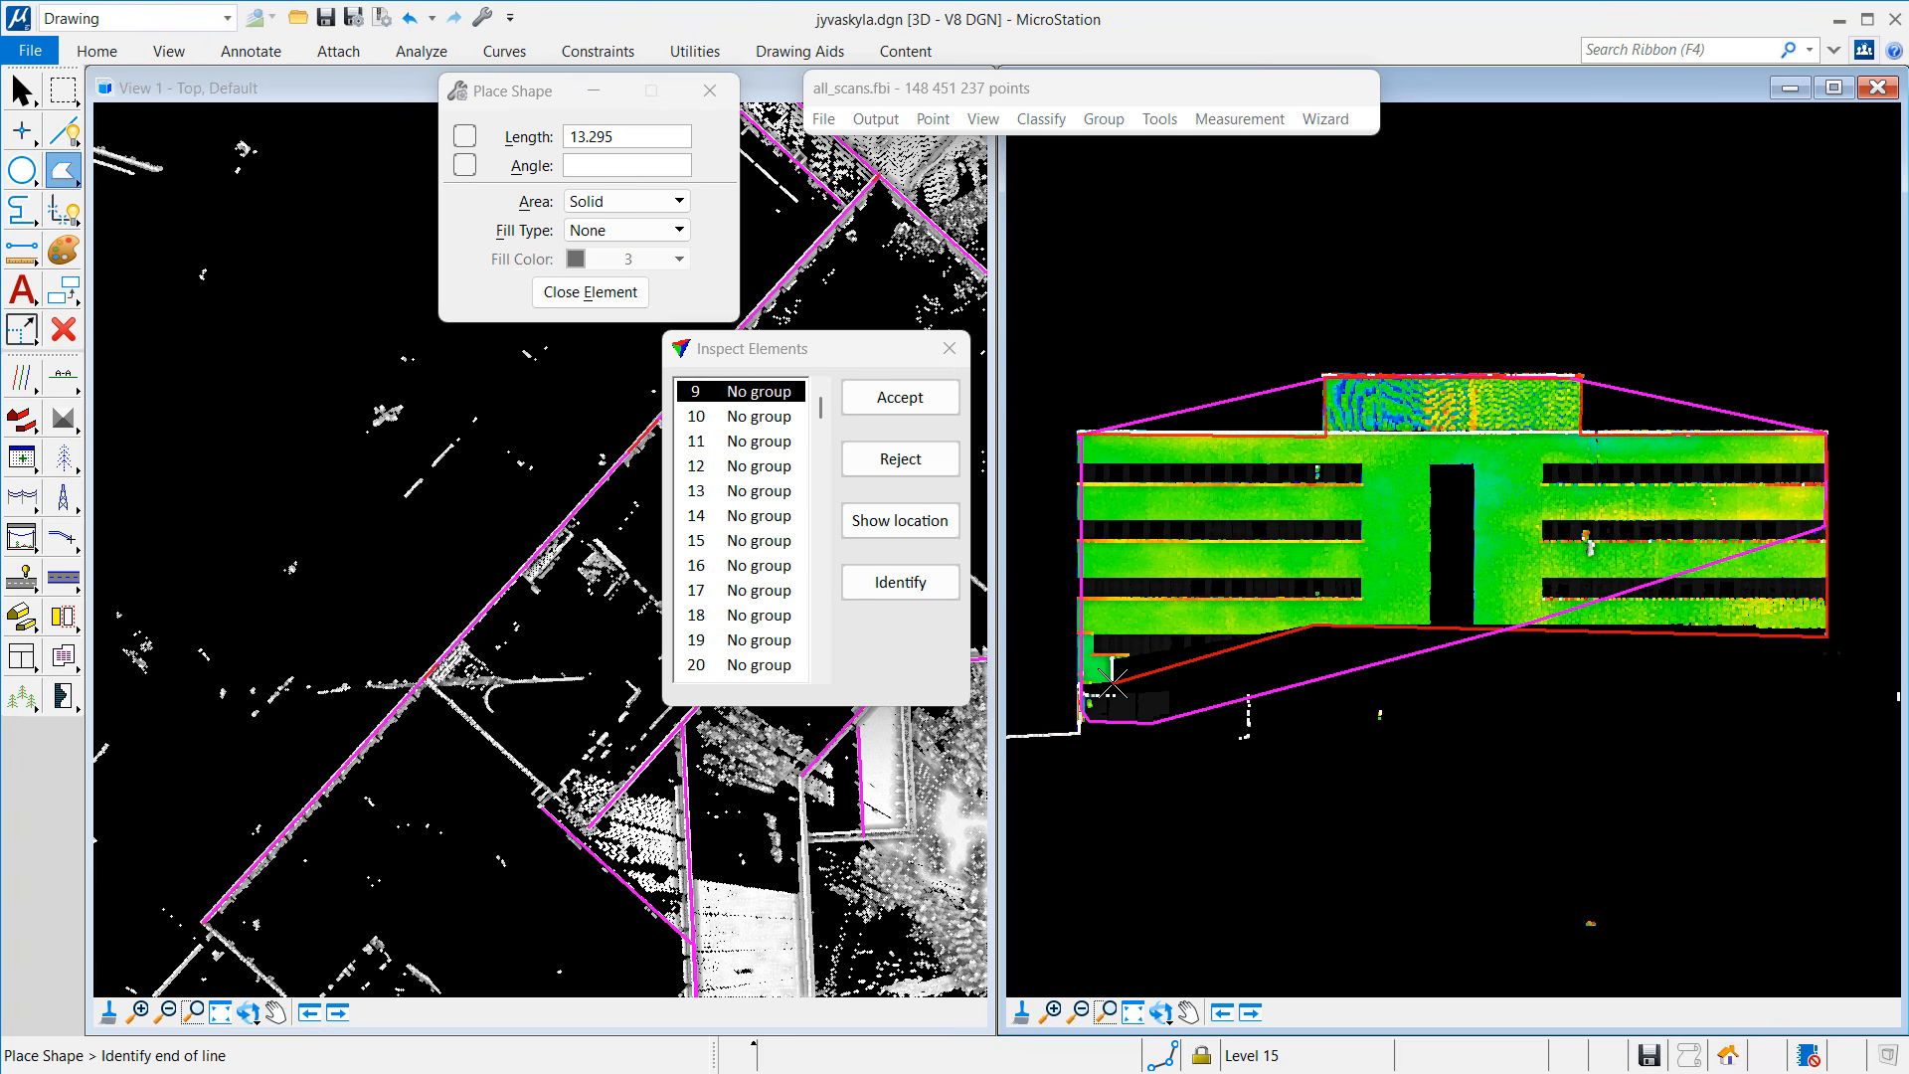
pyautogui.click(1113, 683)
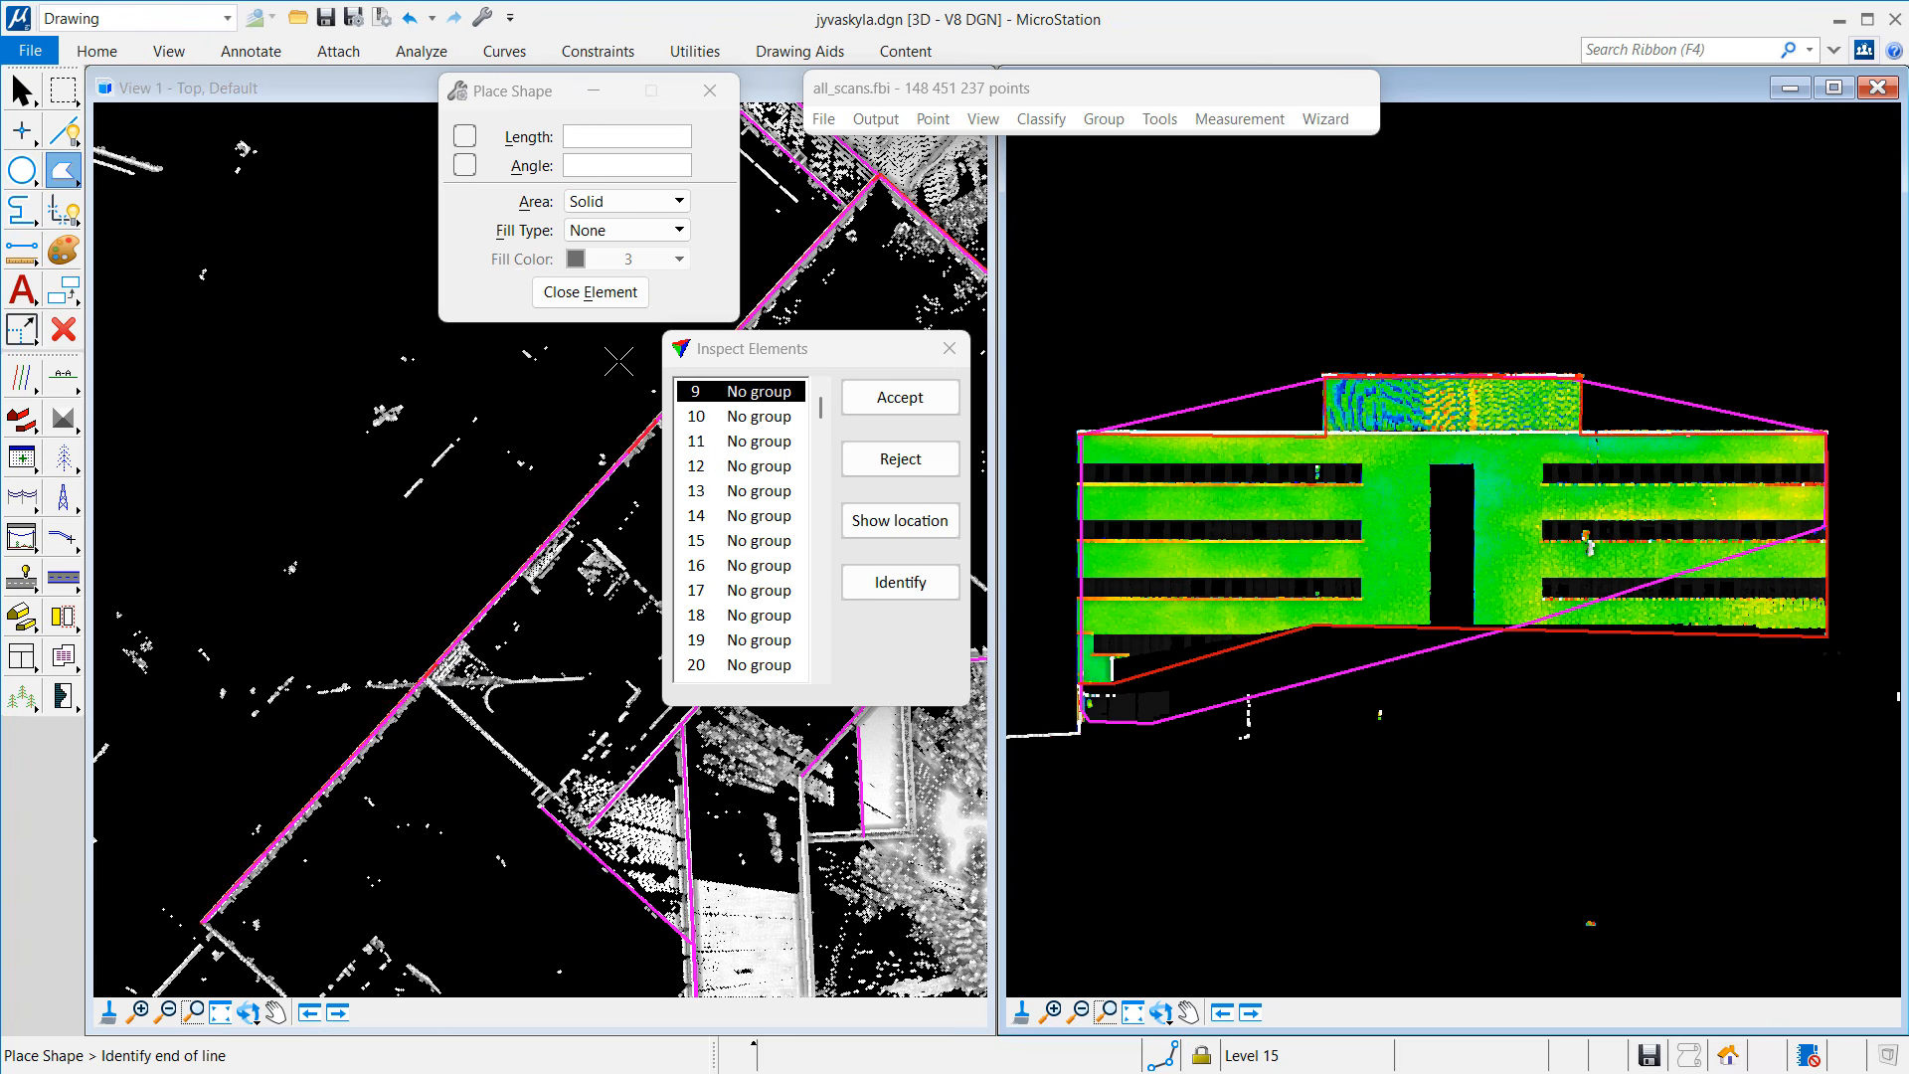
pyautogui.click(590, 291)
# Step: Accept element 34, draw a Place Block rectangle around element 59's facade, and advance to element 154
pyautogui.click(900, 458)
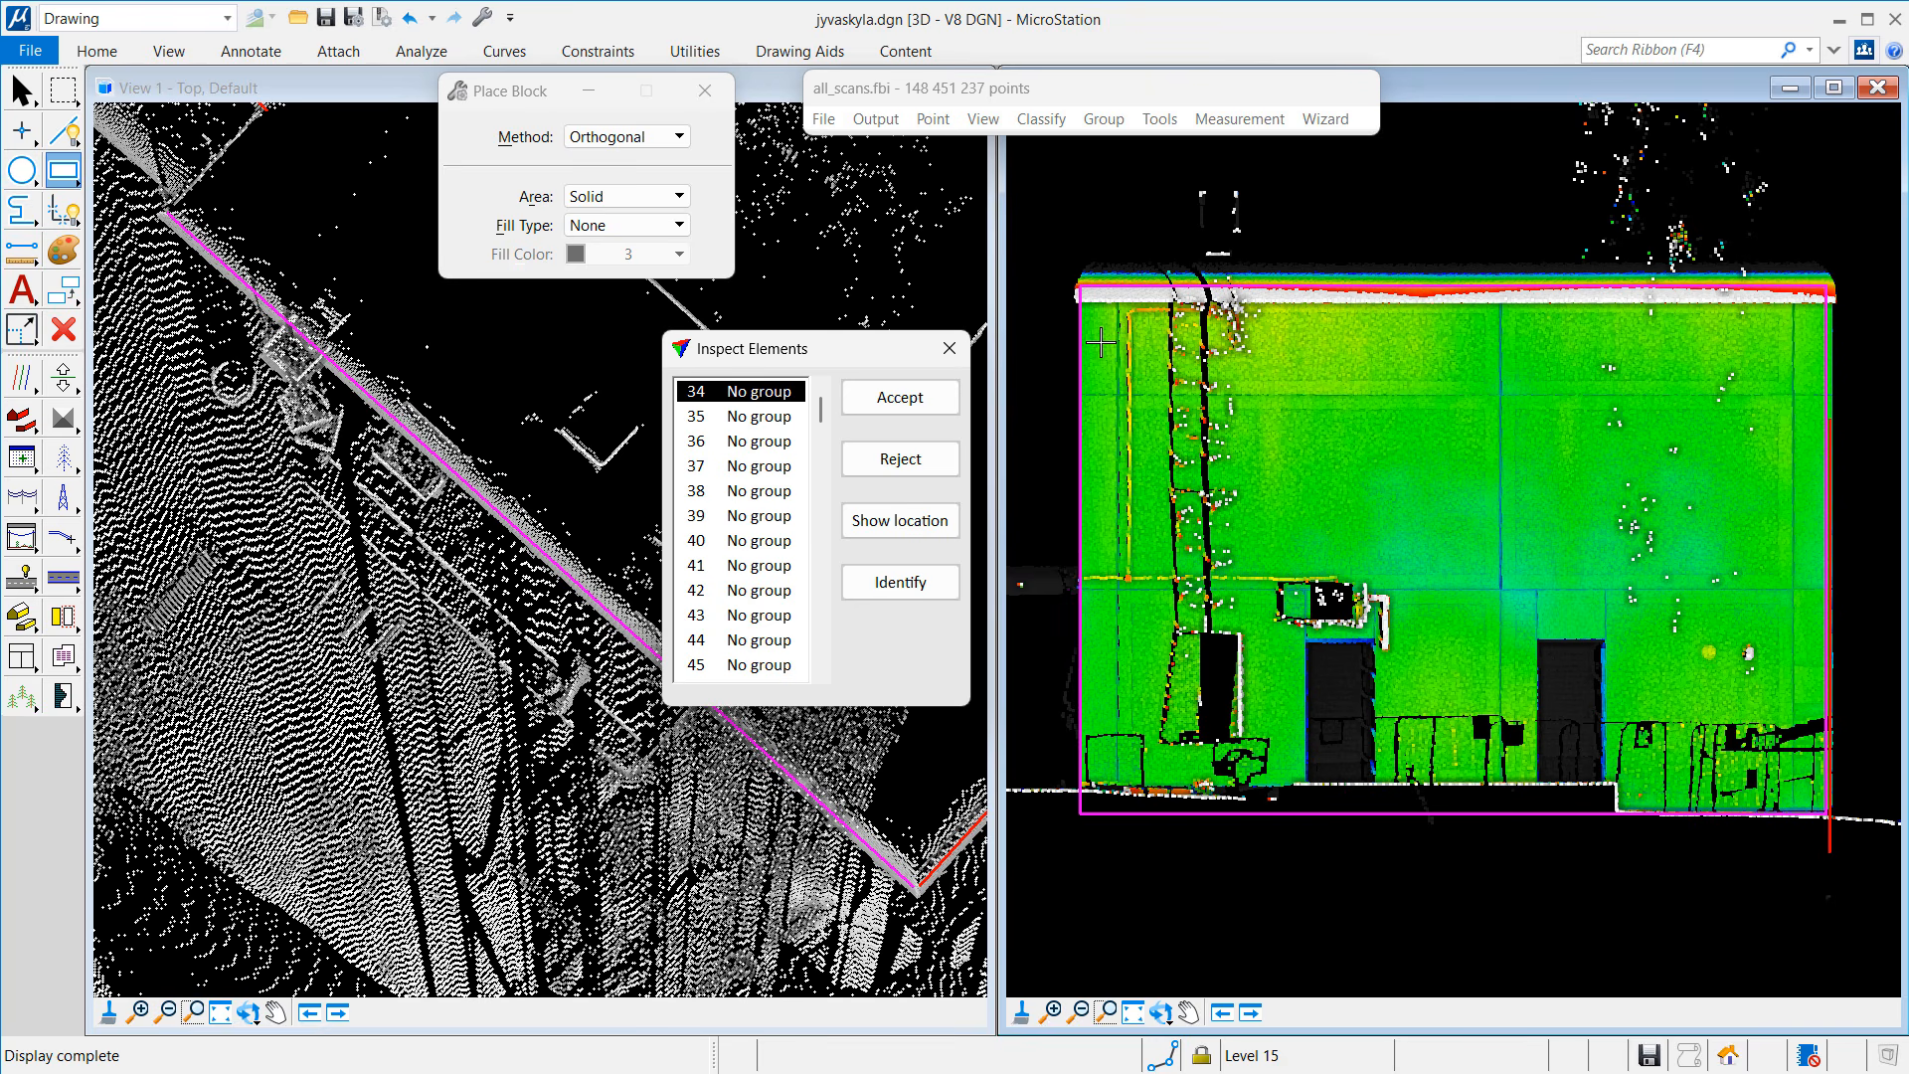
pyautogui.click(914, 397)
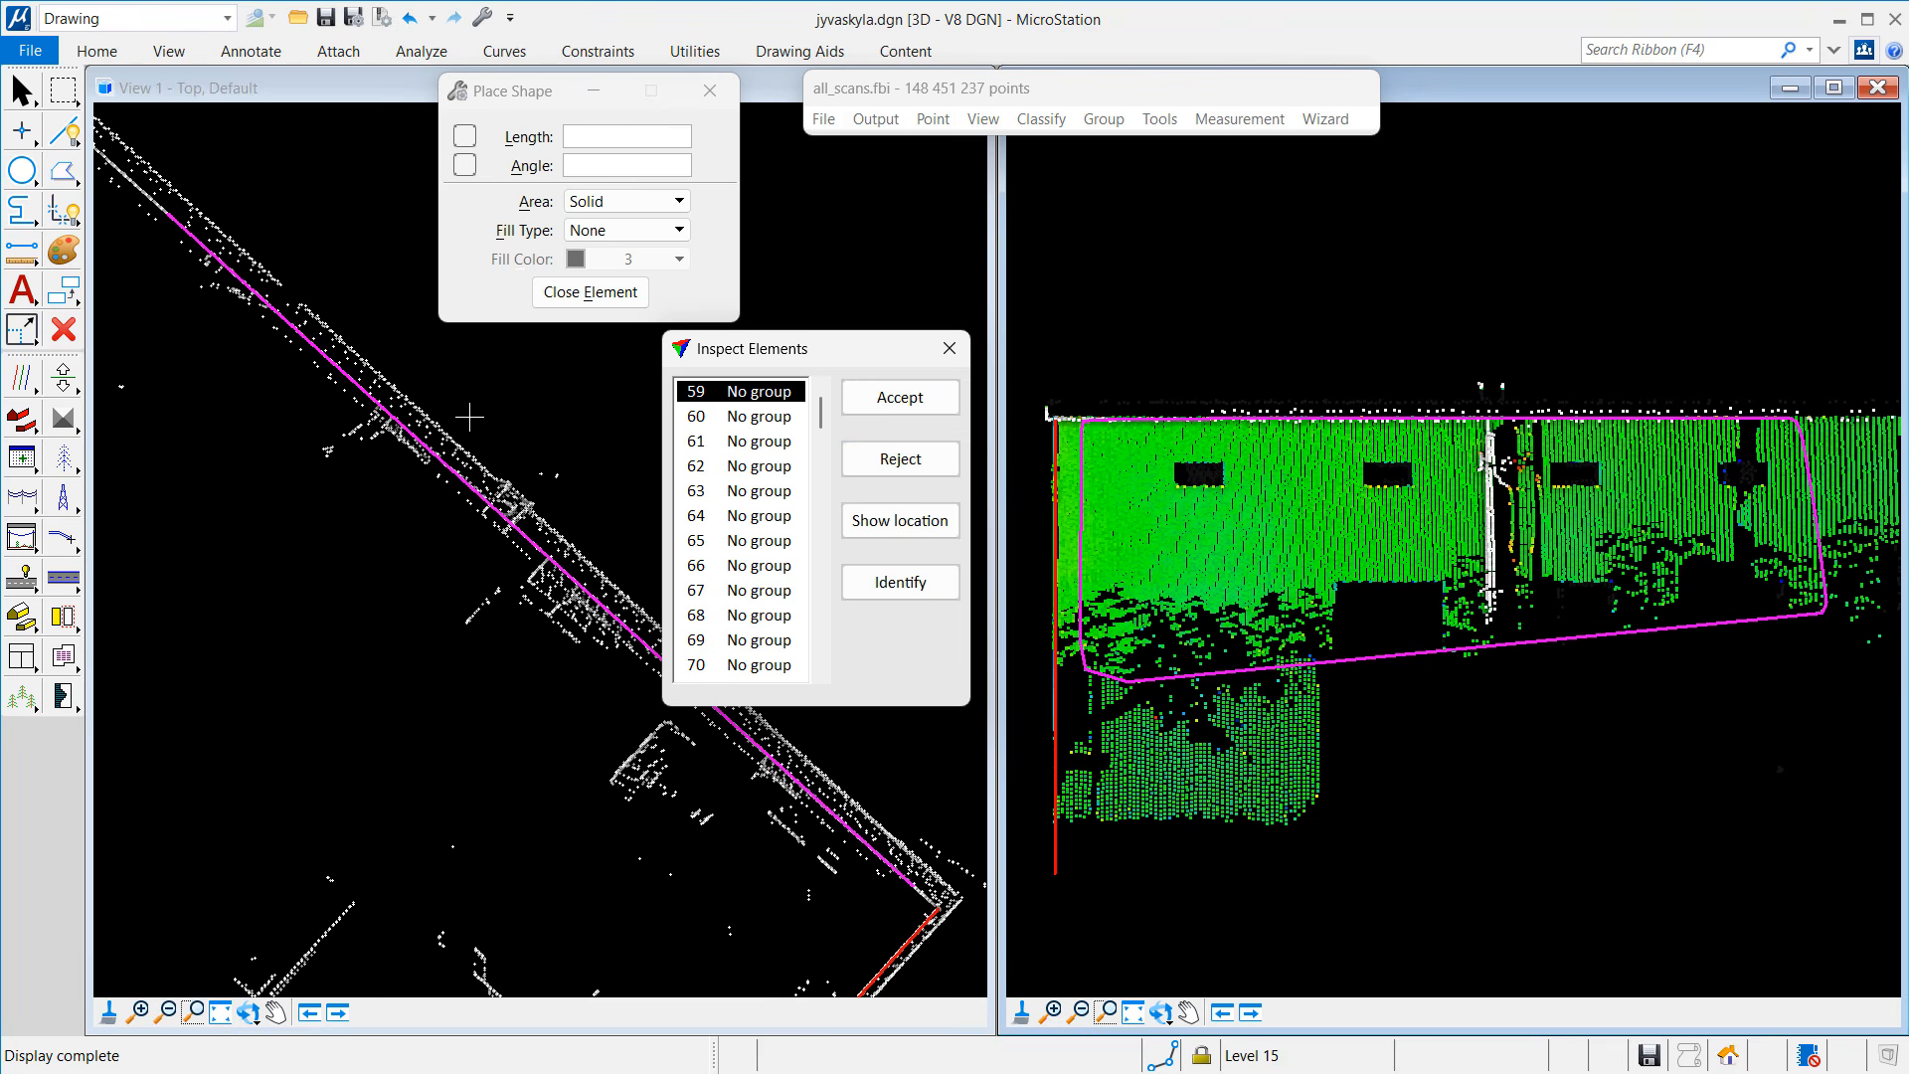
pyautogui.click(63, 171)
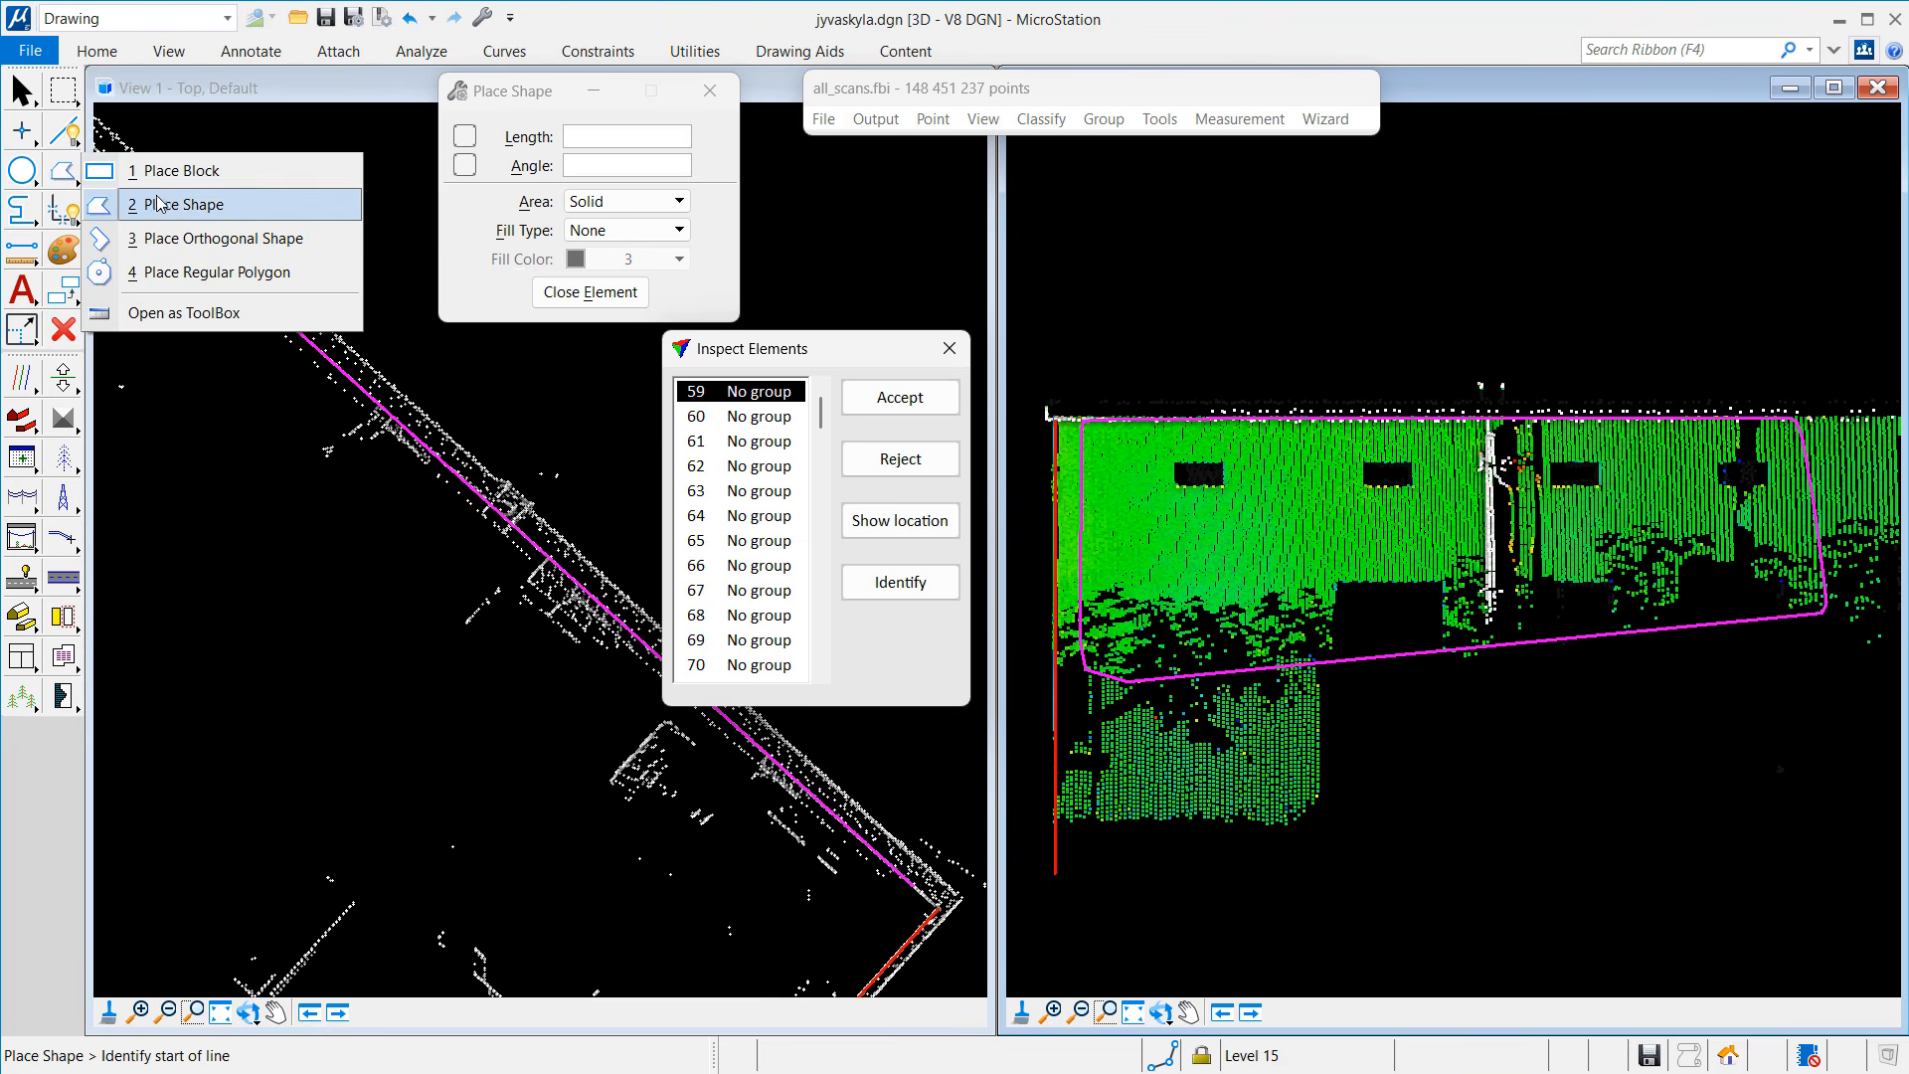
pyautogui.click(179, 171)
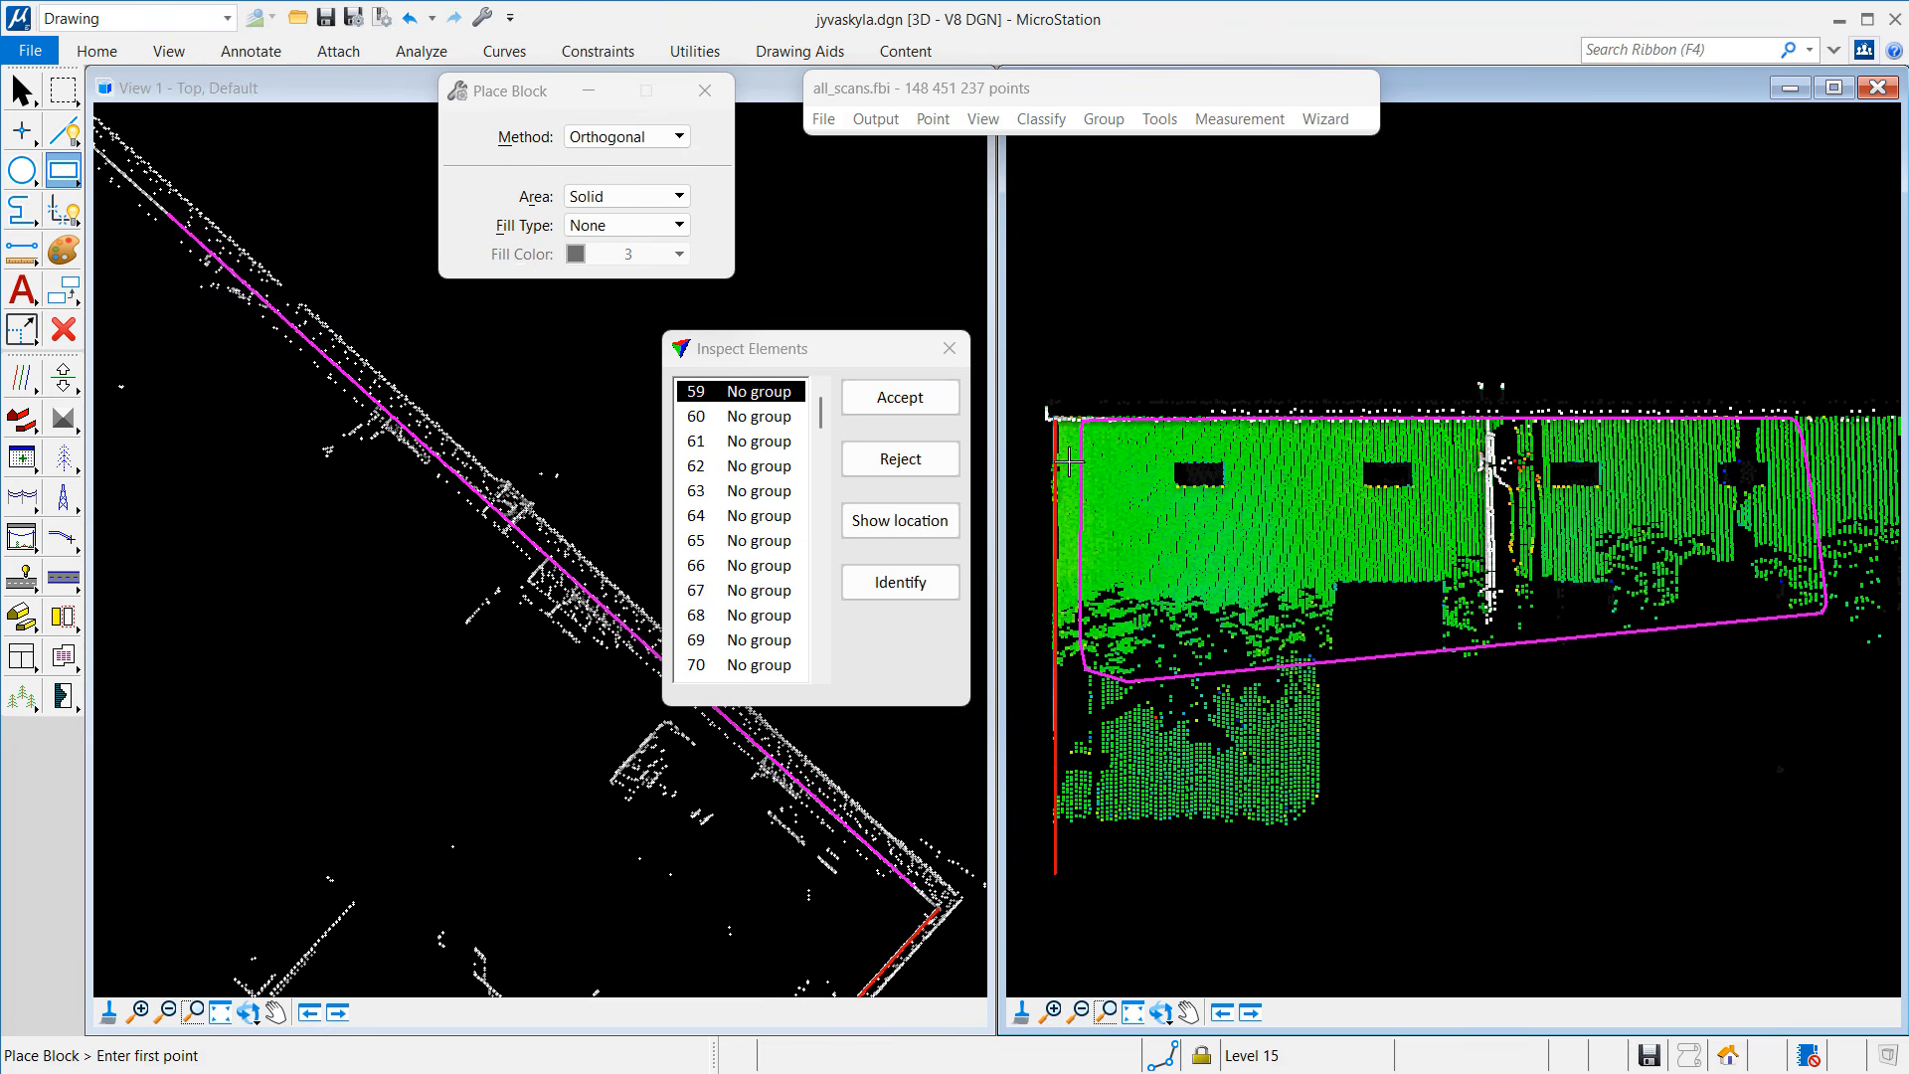
pyautogui.click(1054, 416)
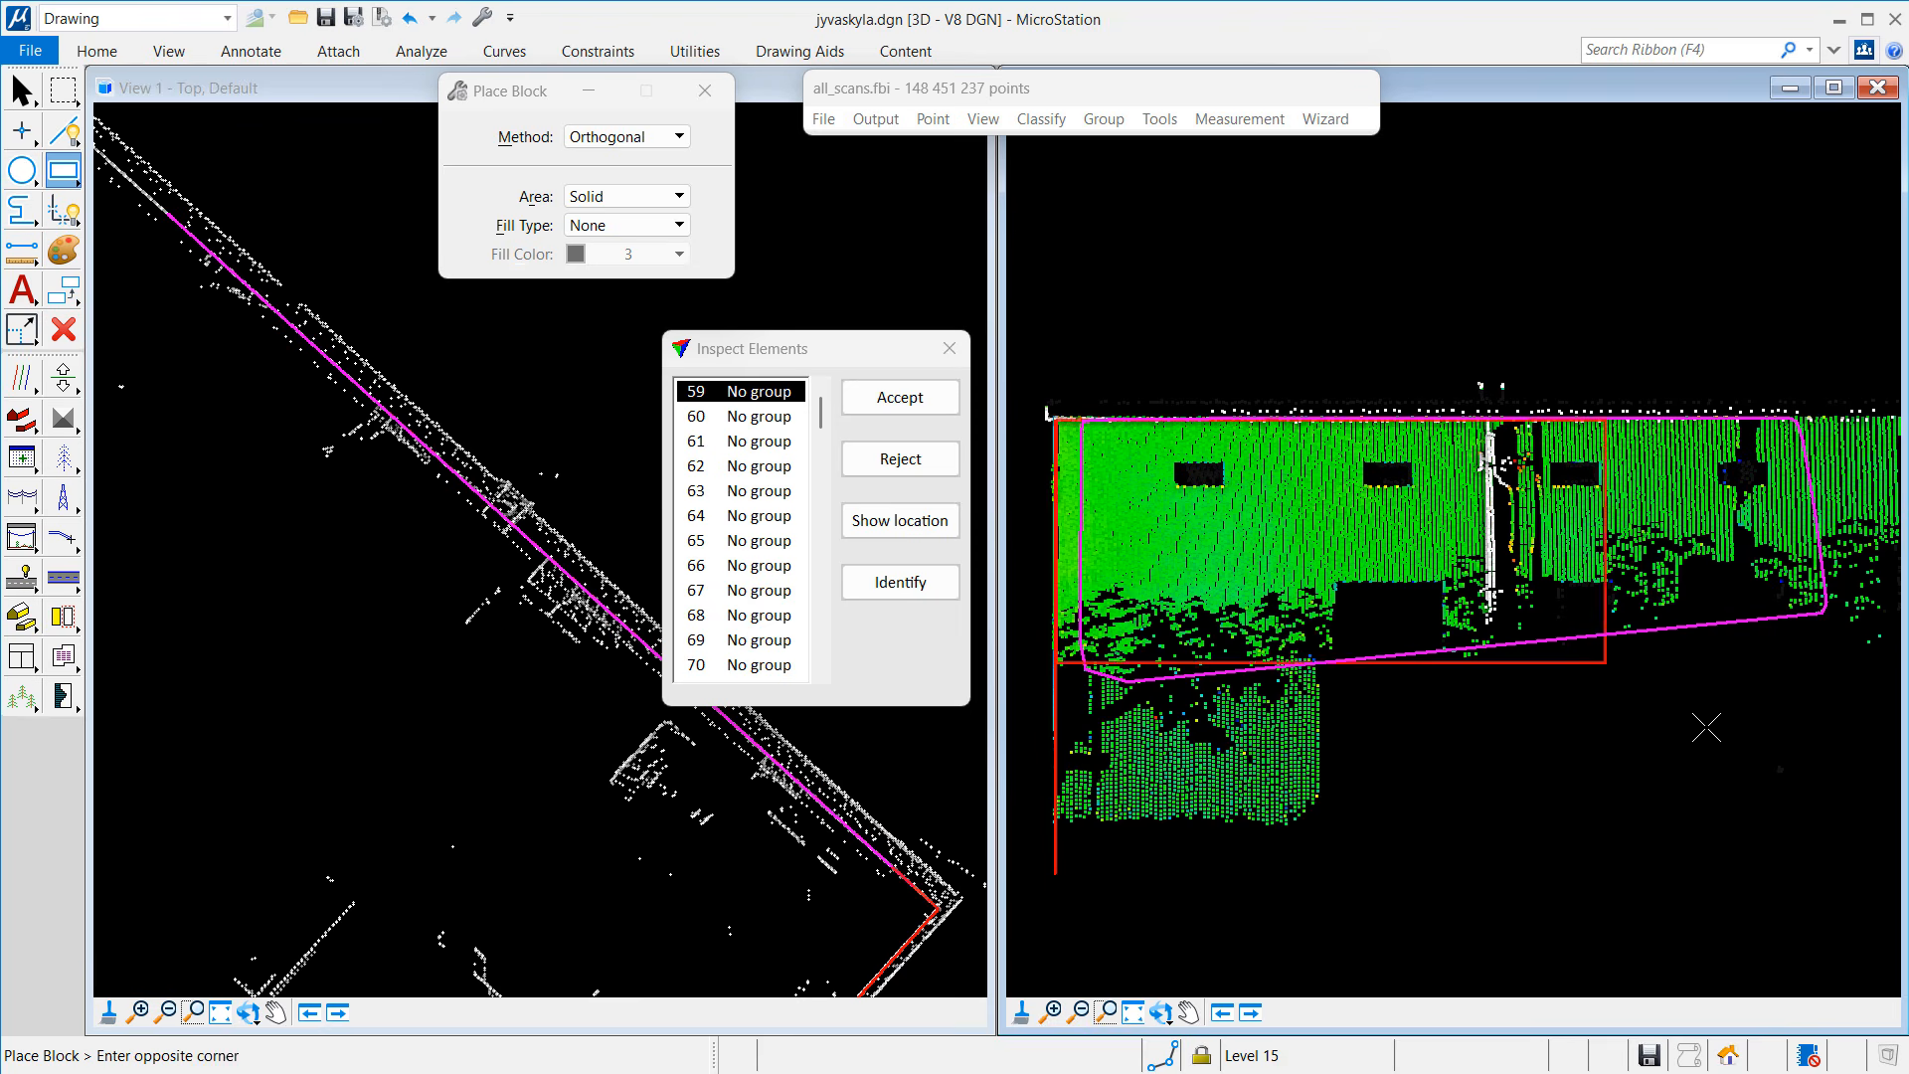
pyautogui.click(1895, 885)
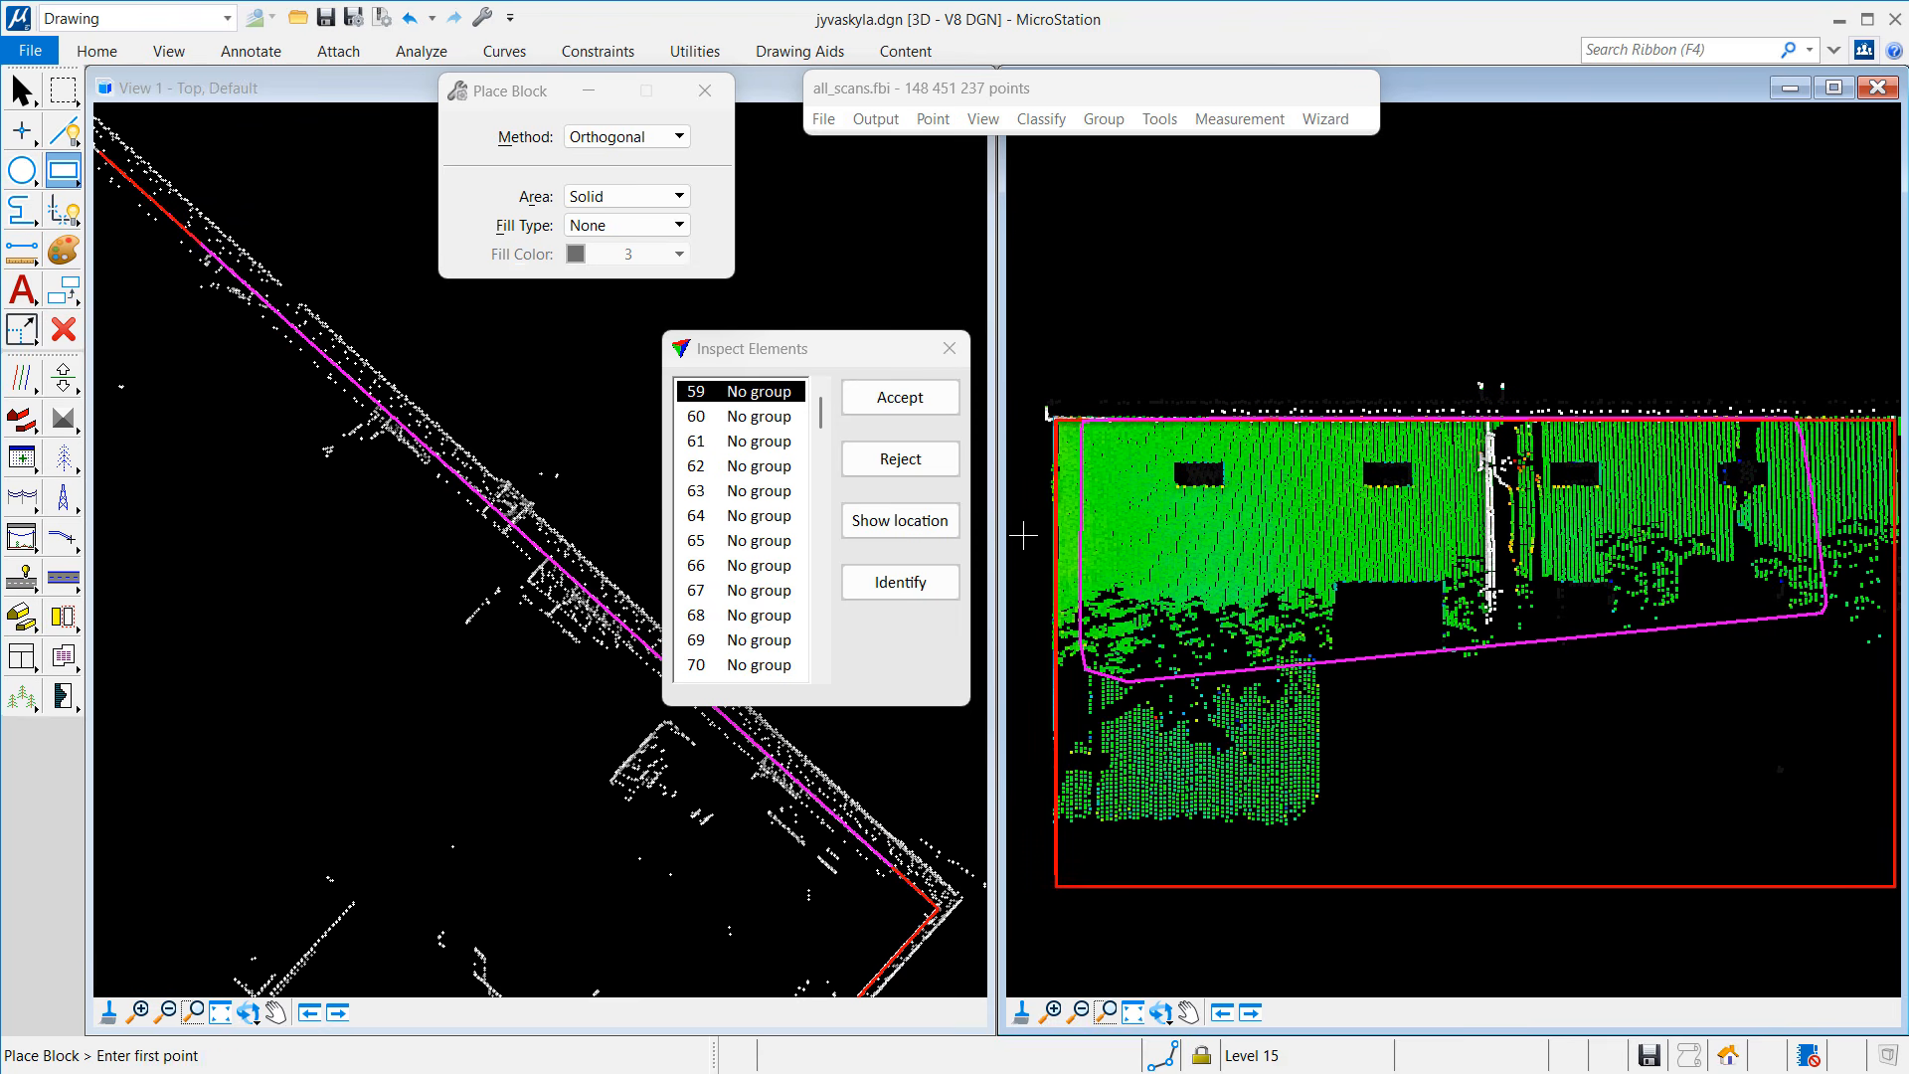
pyautogui.click(934, 474)
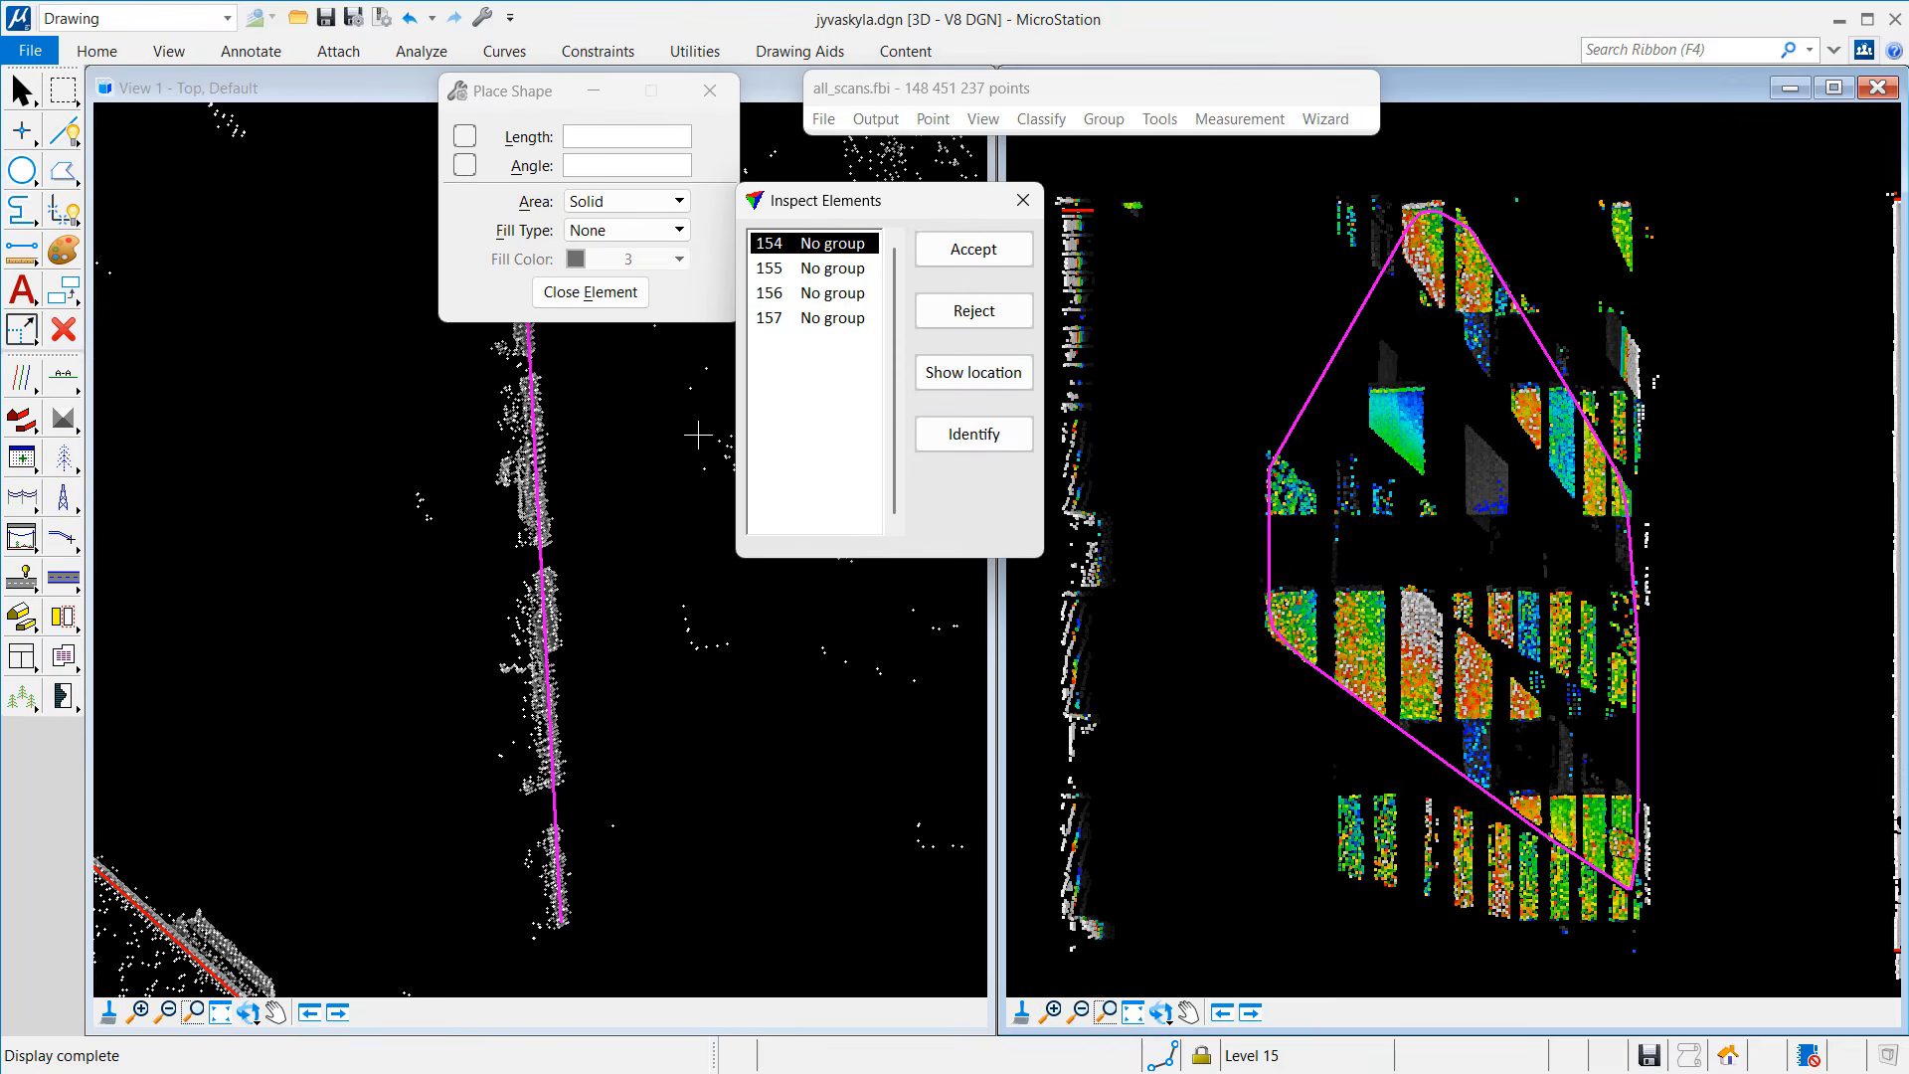
# Step: Reject element 154 and move the Inspect Elements list aside to reveal the points
pyautogui.scroll(-3, 699, 436)
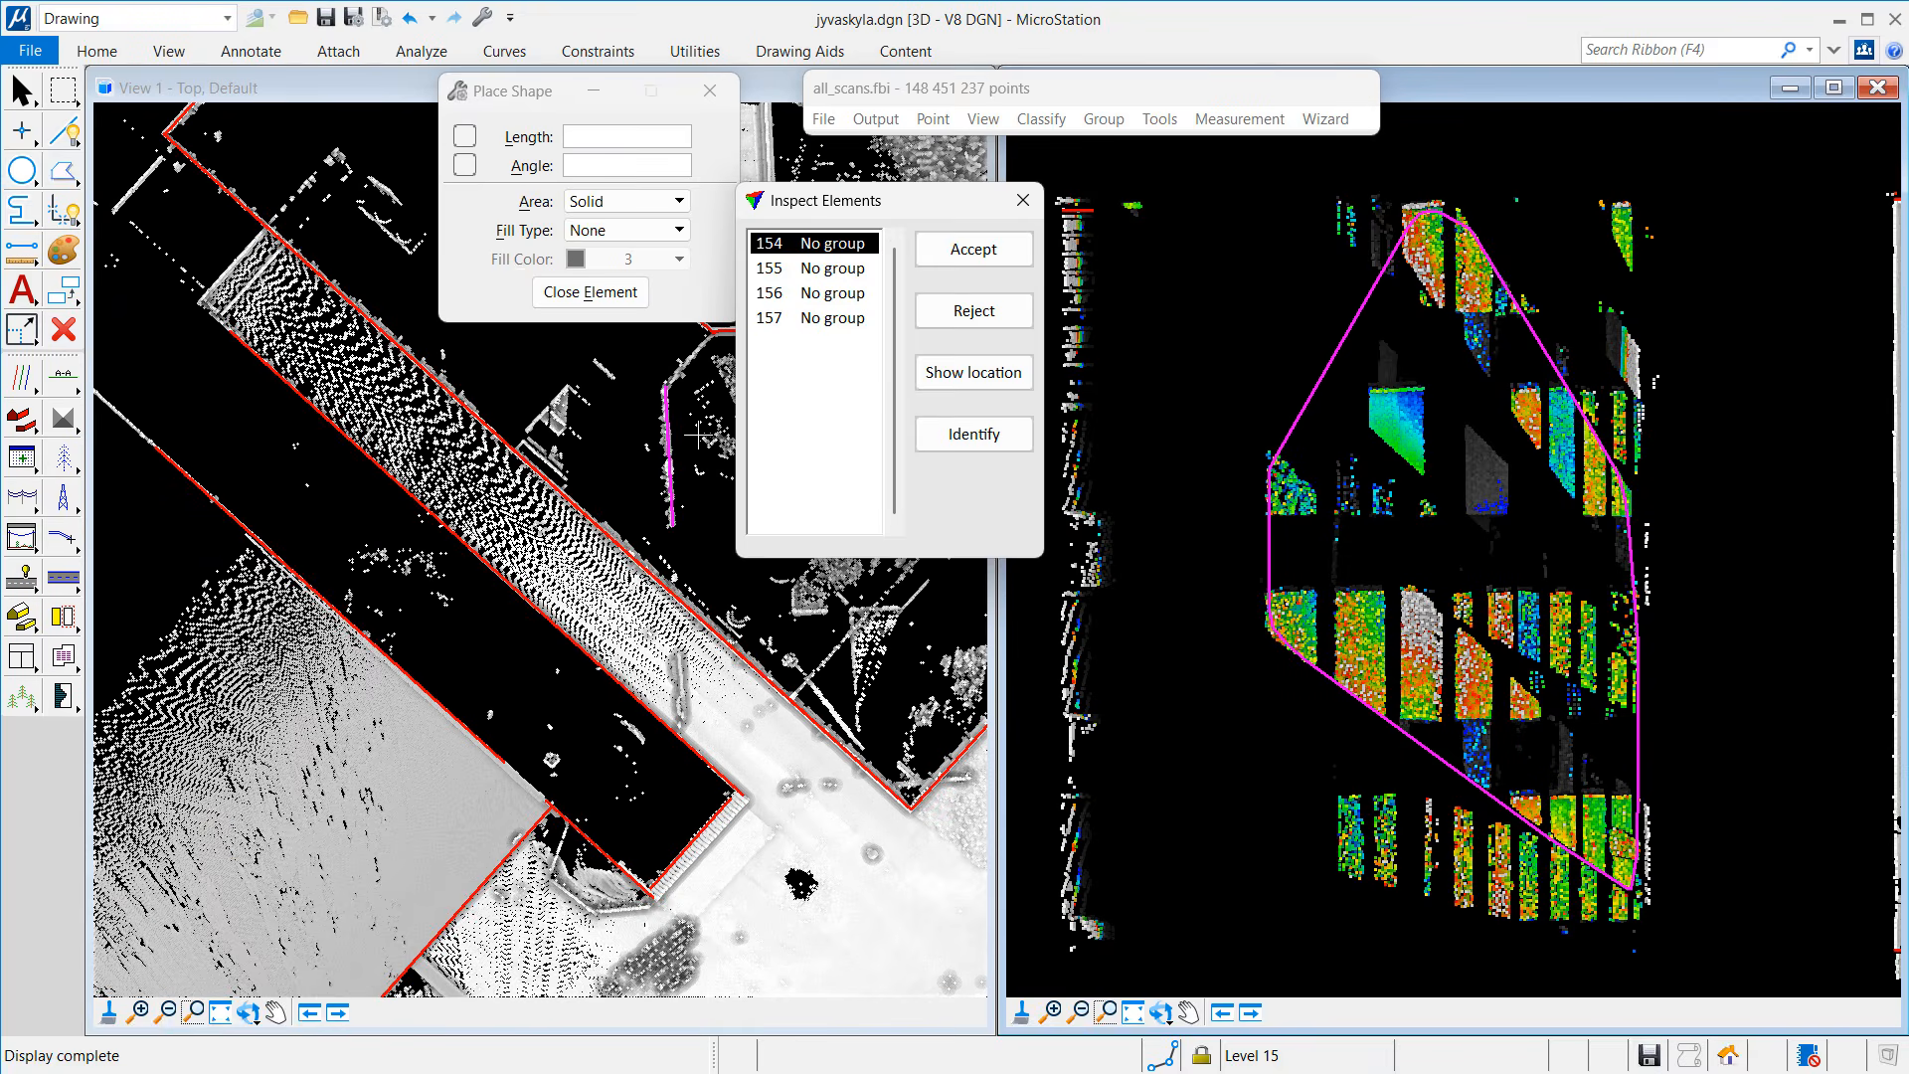
pyautogui.click(969, 311)
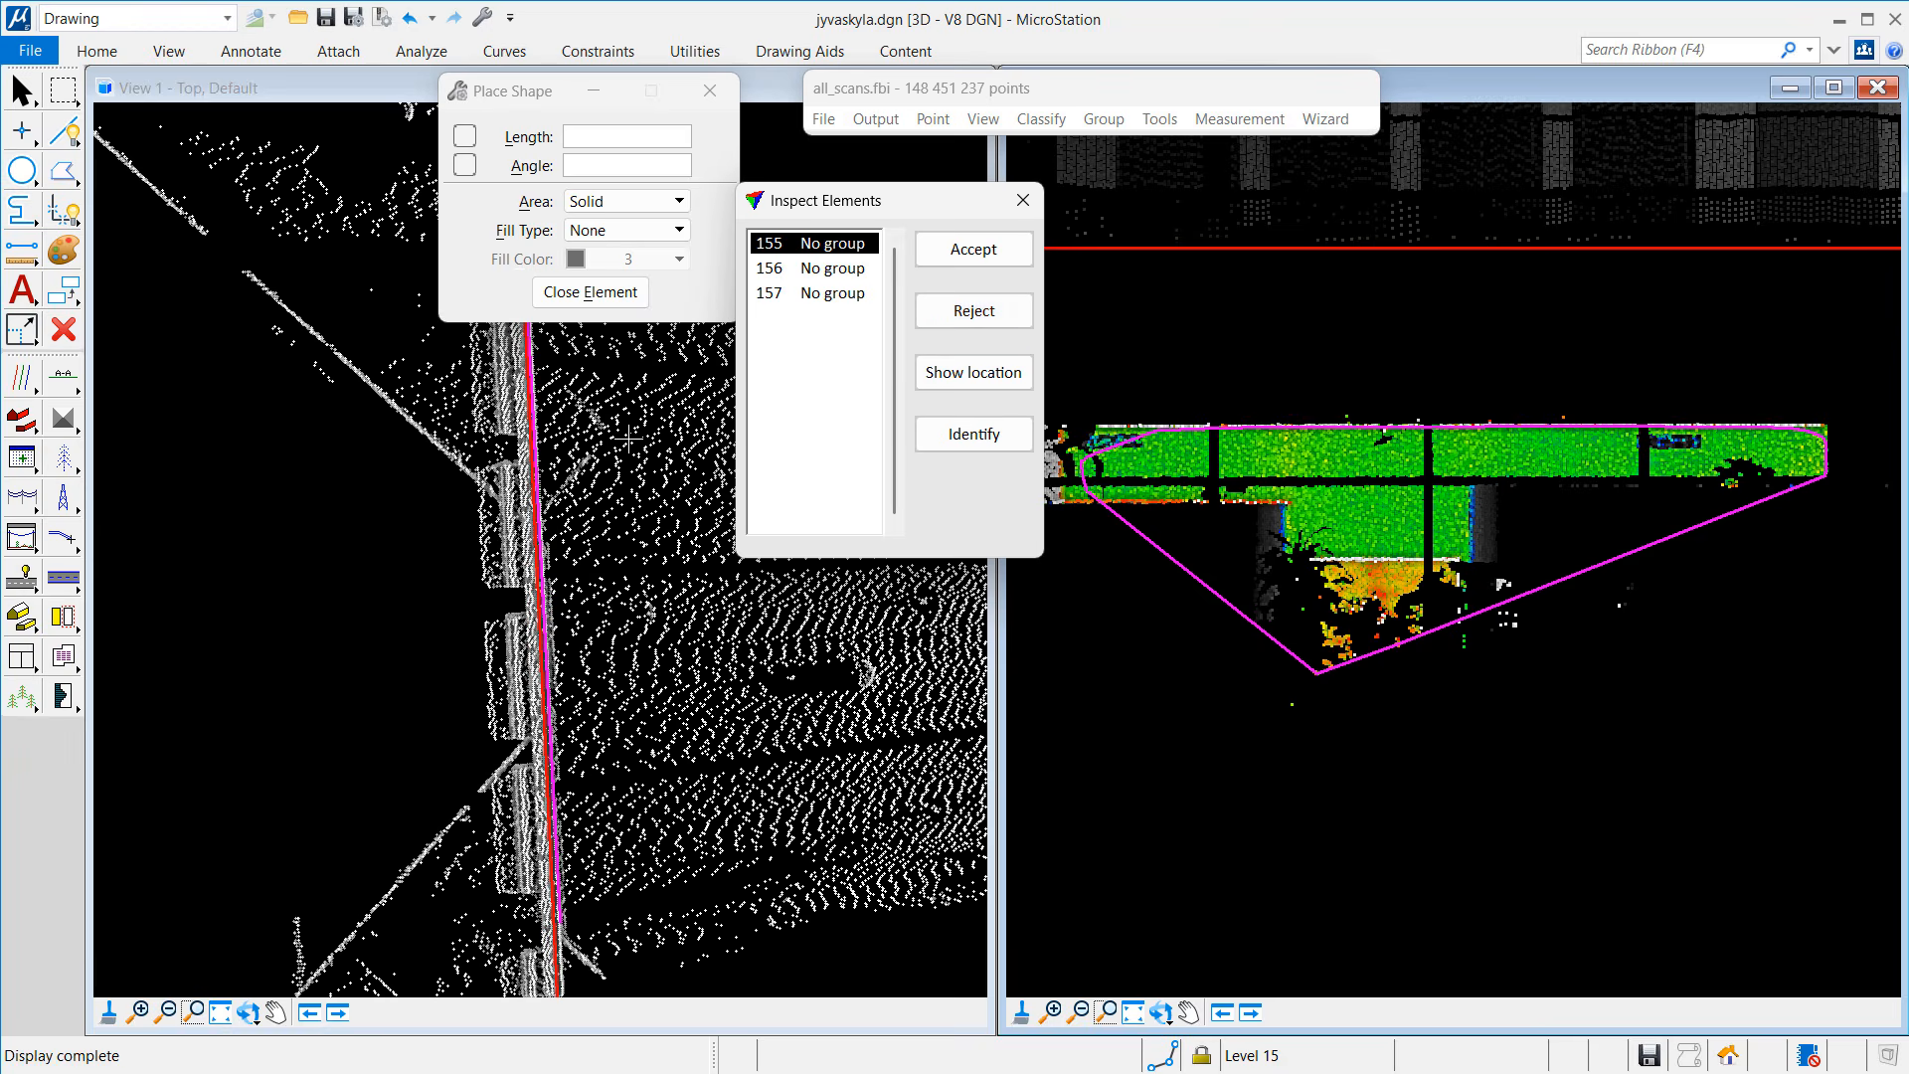
pyautogui.scroll(-3, 629, 436)
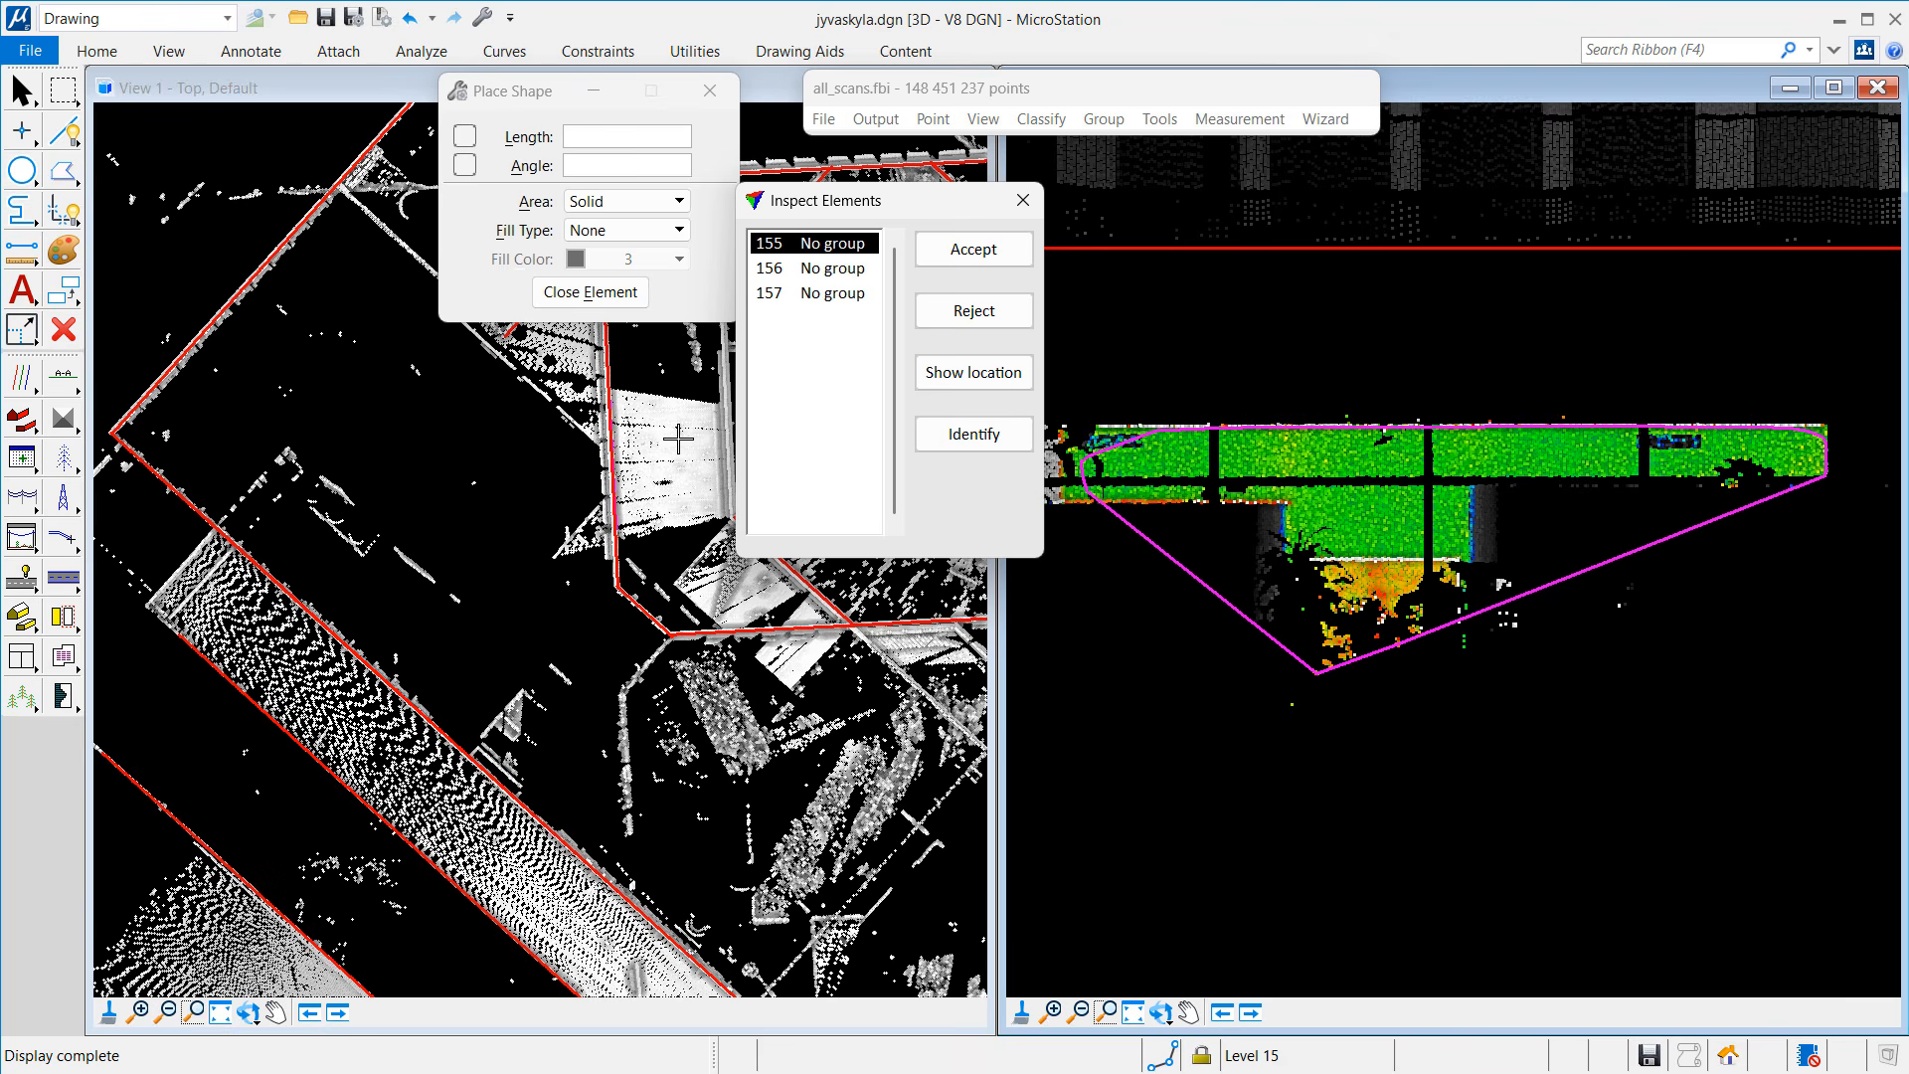
pyautogui.moveTo(895, 216); pyautogui.dragTo(658, 236)
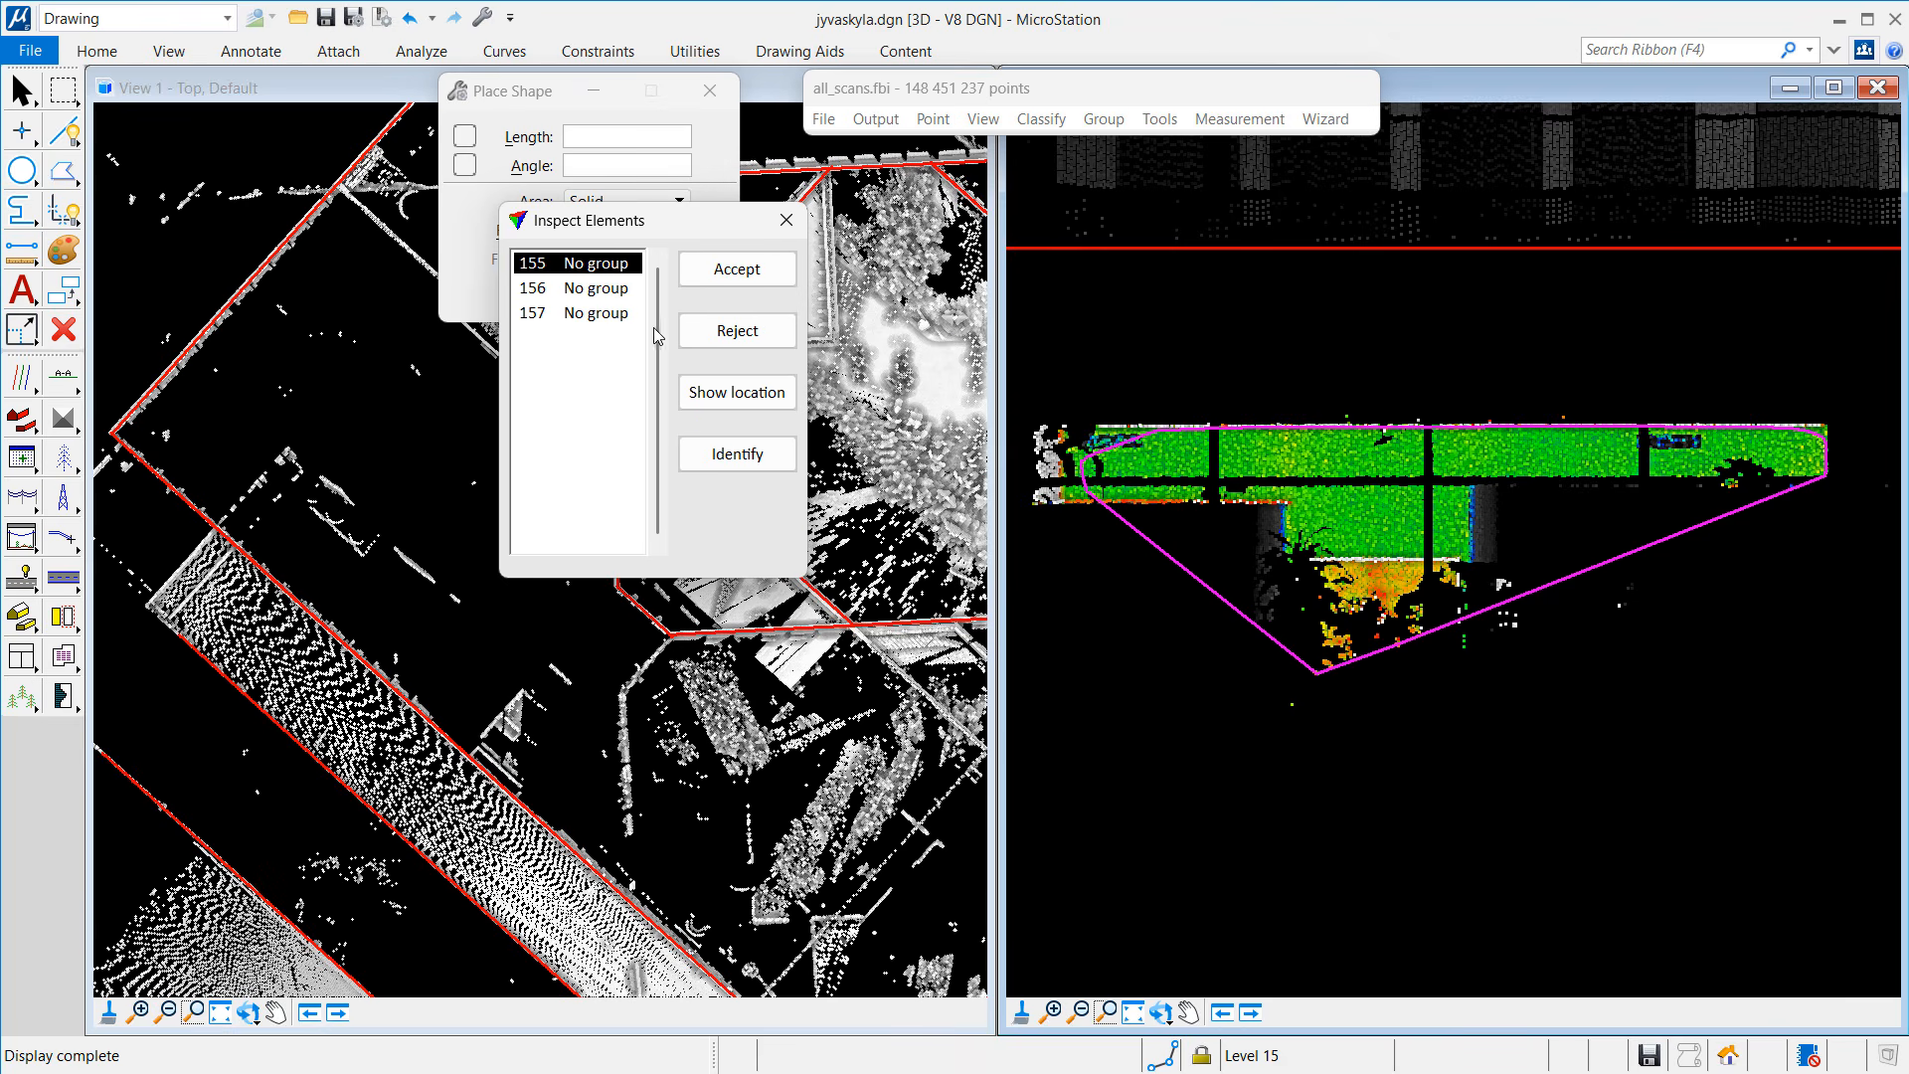
# Step: Trace a six-corner stepped outline around element 155's facade, close it, and show element 156
pyautogui.click(62, 170)
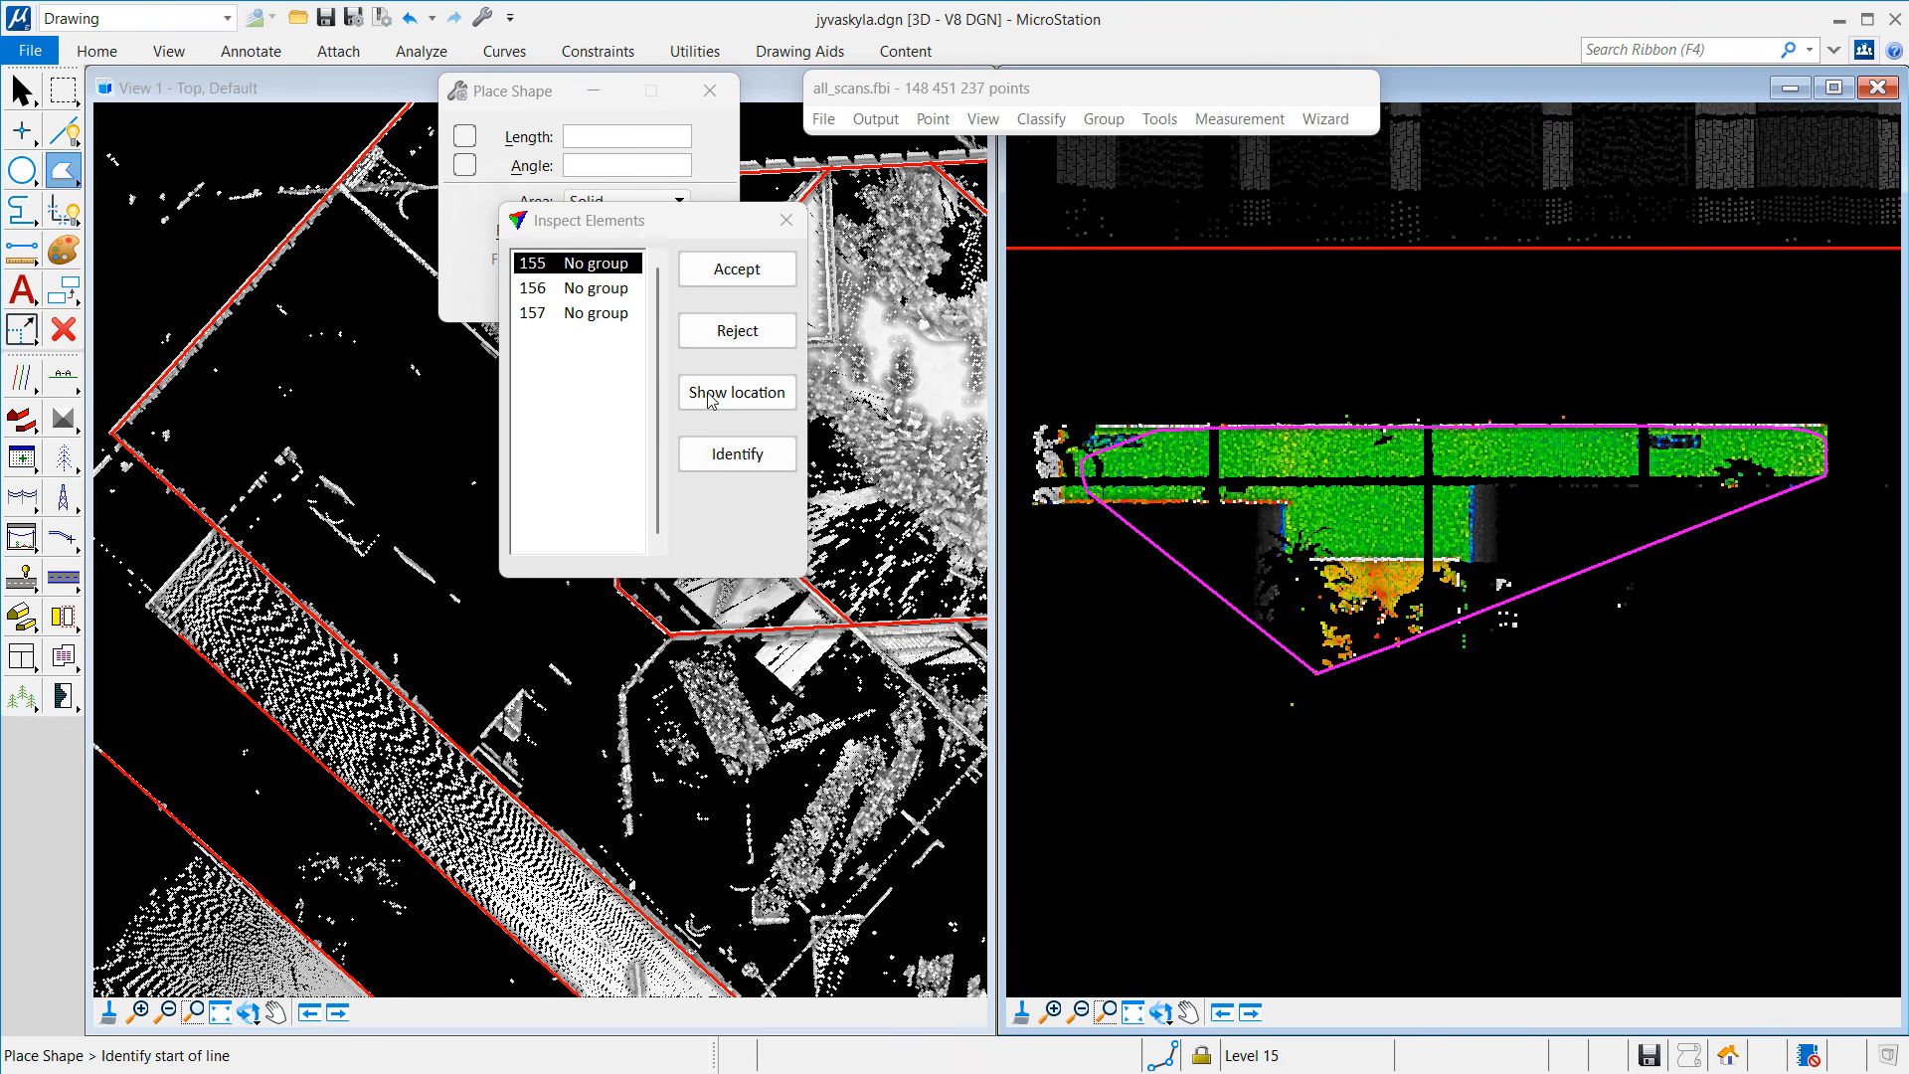
pyautogui.click(1064, 430)
pyautogui.click(1823, 429)
pyautogui.click(1824, 478)
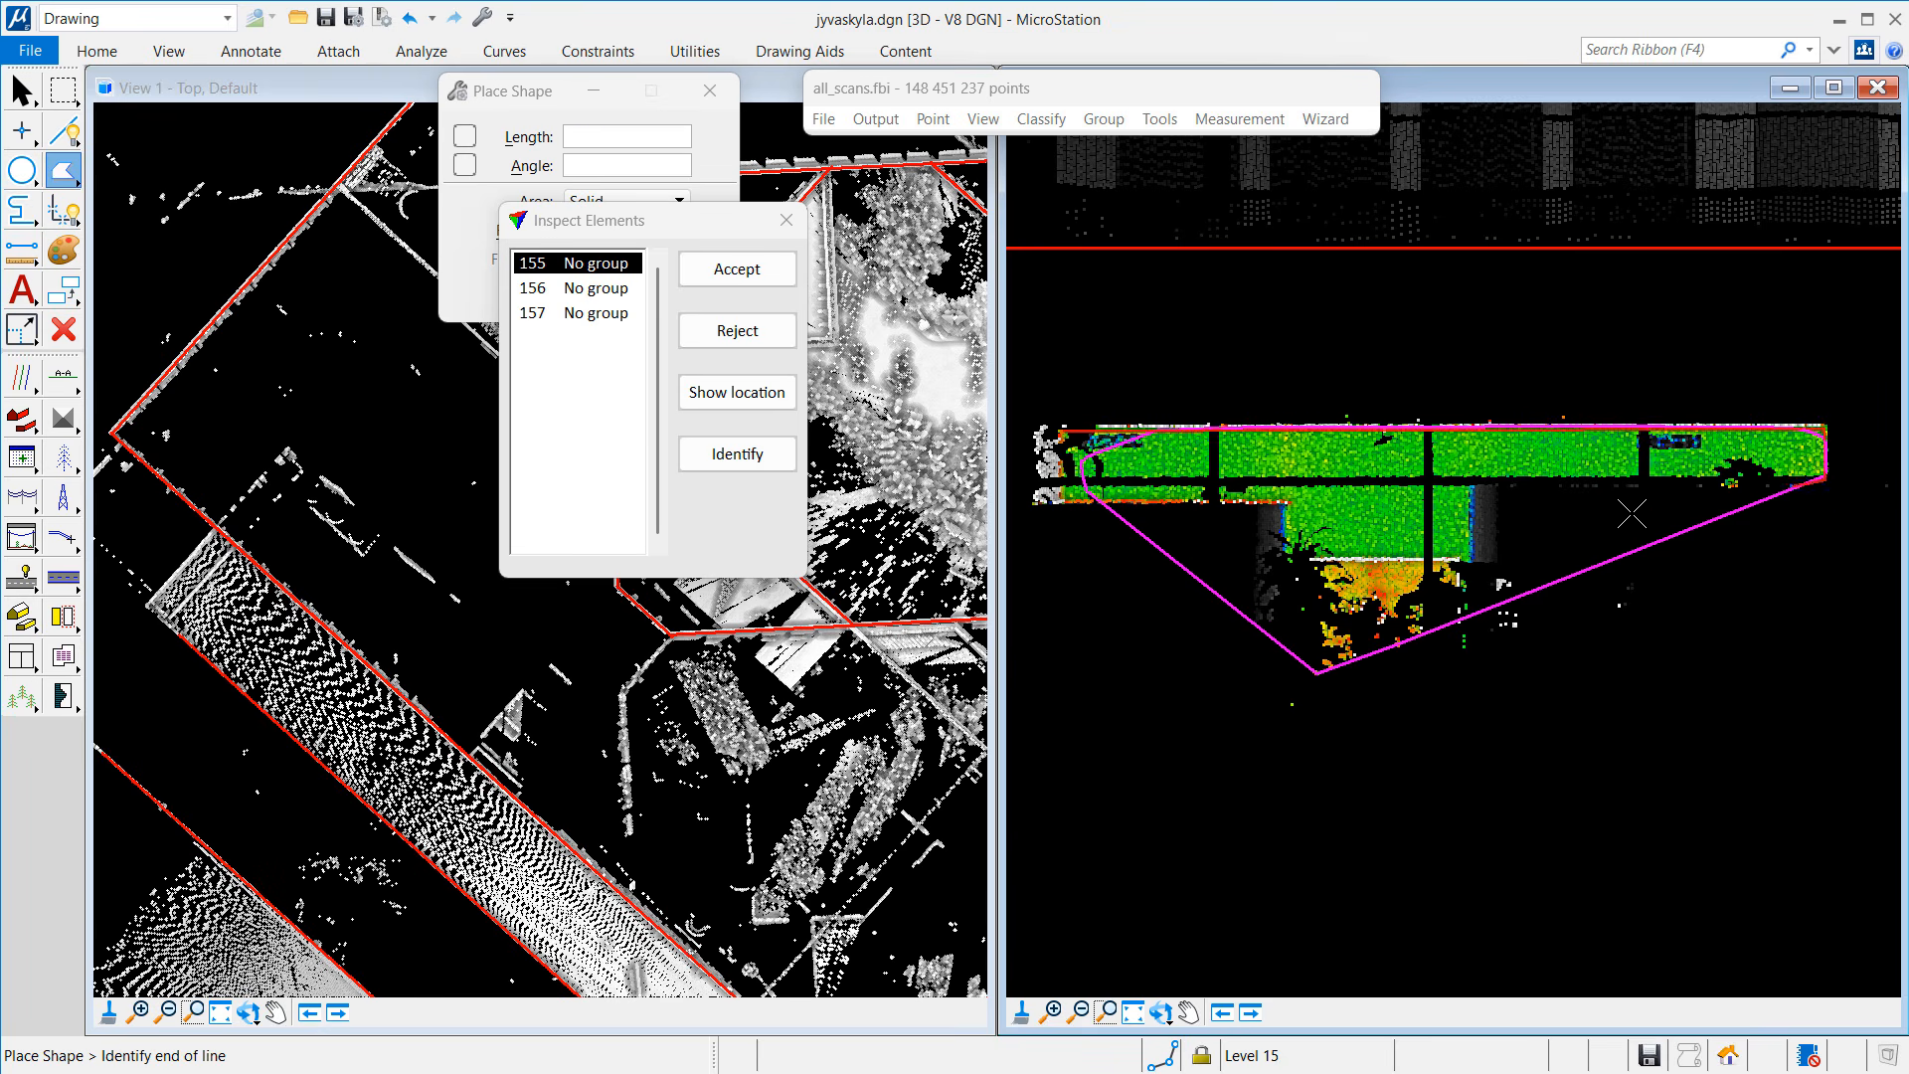
pyautogui.click(1473, 477)
pyautogui.click(1473, 560)
pyautogui.click(1284, 561)
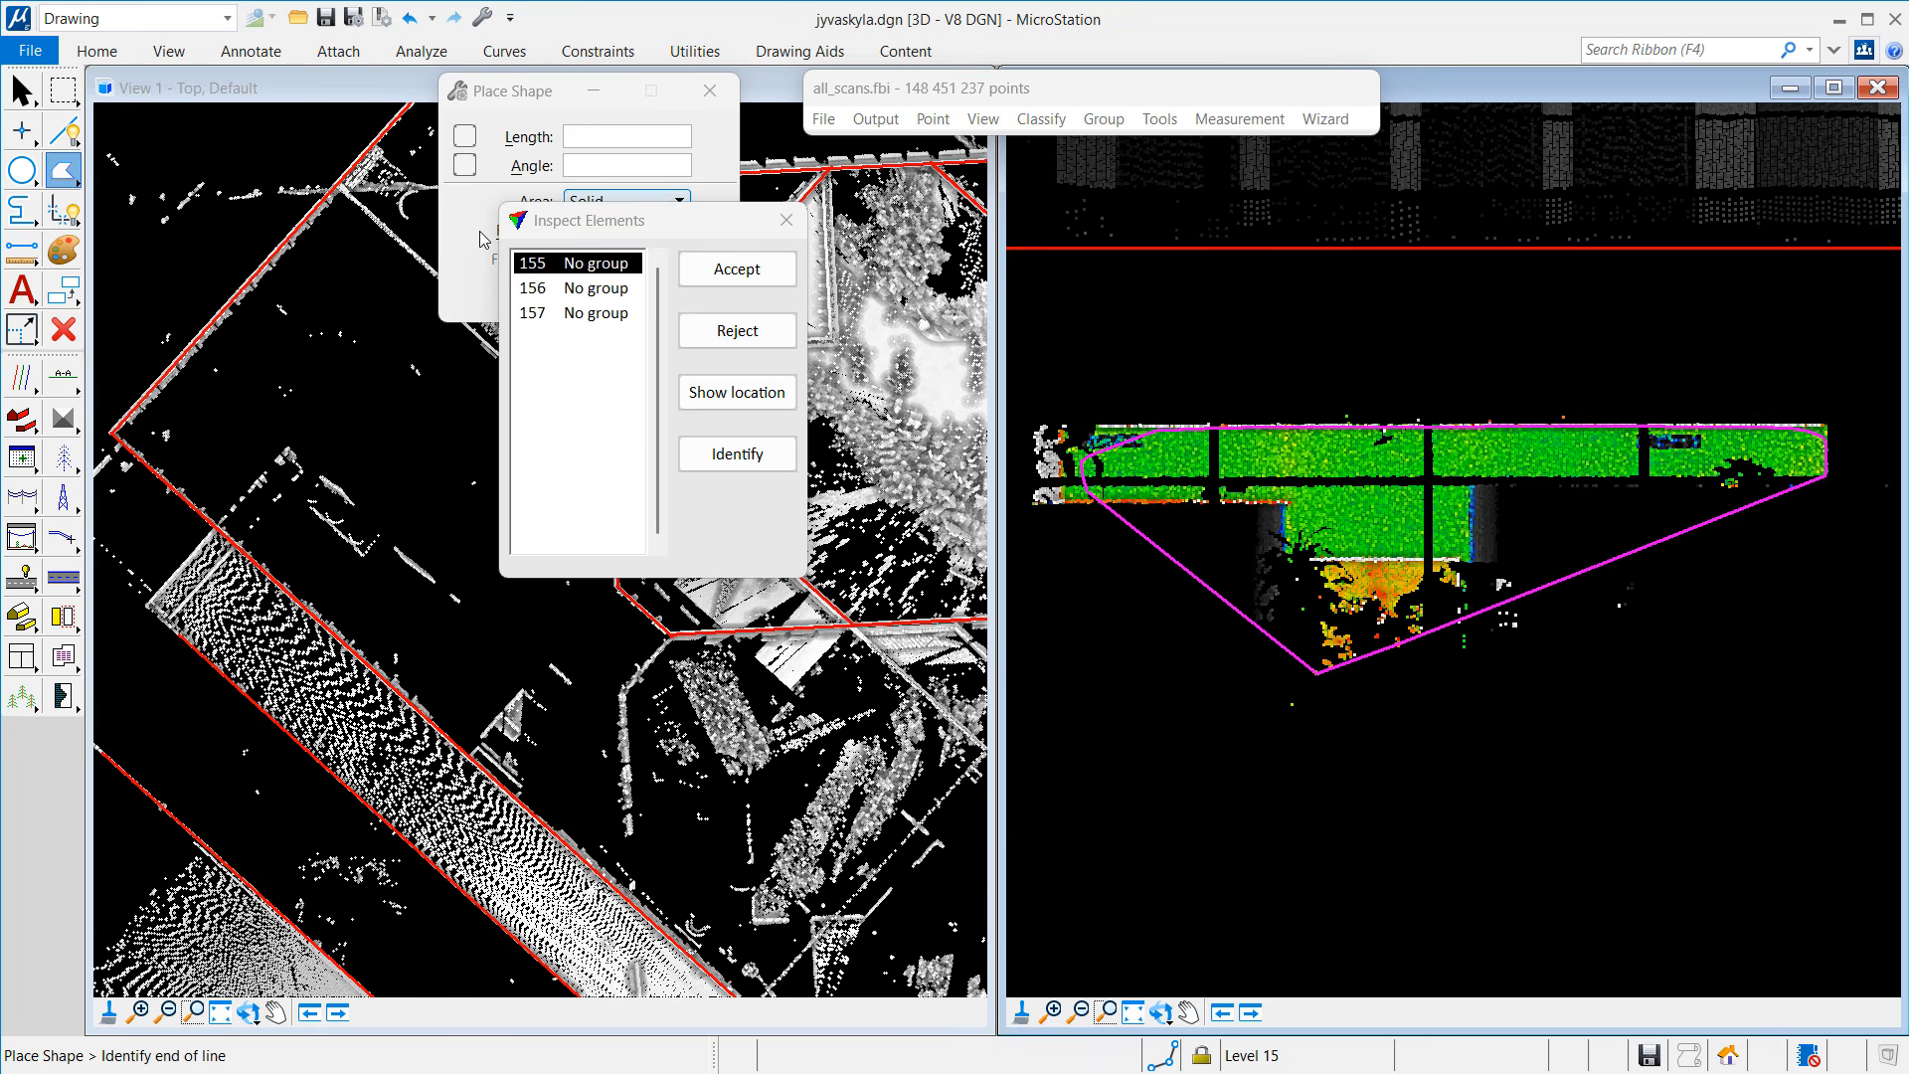
pyautogui.click(477, 244)
pyautogui.click(573, 294)
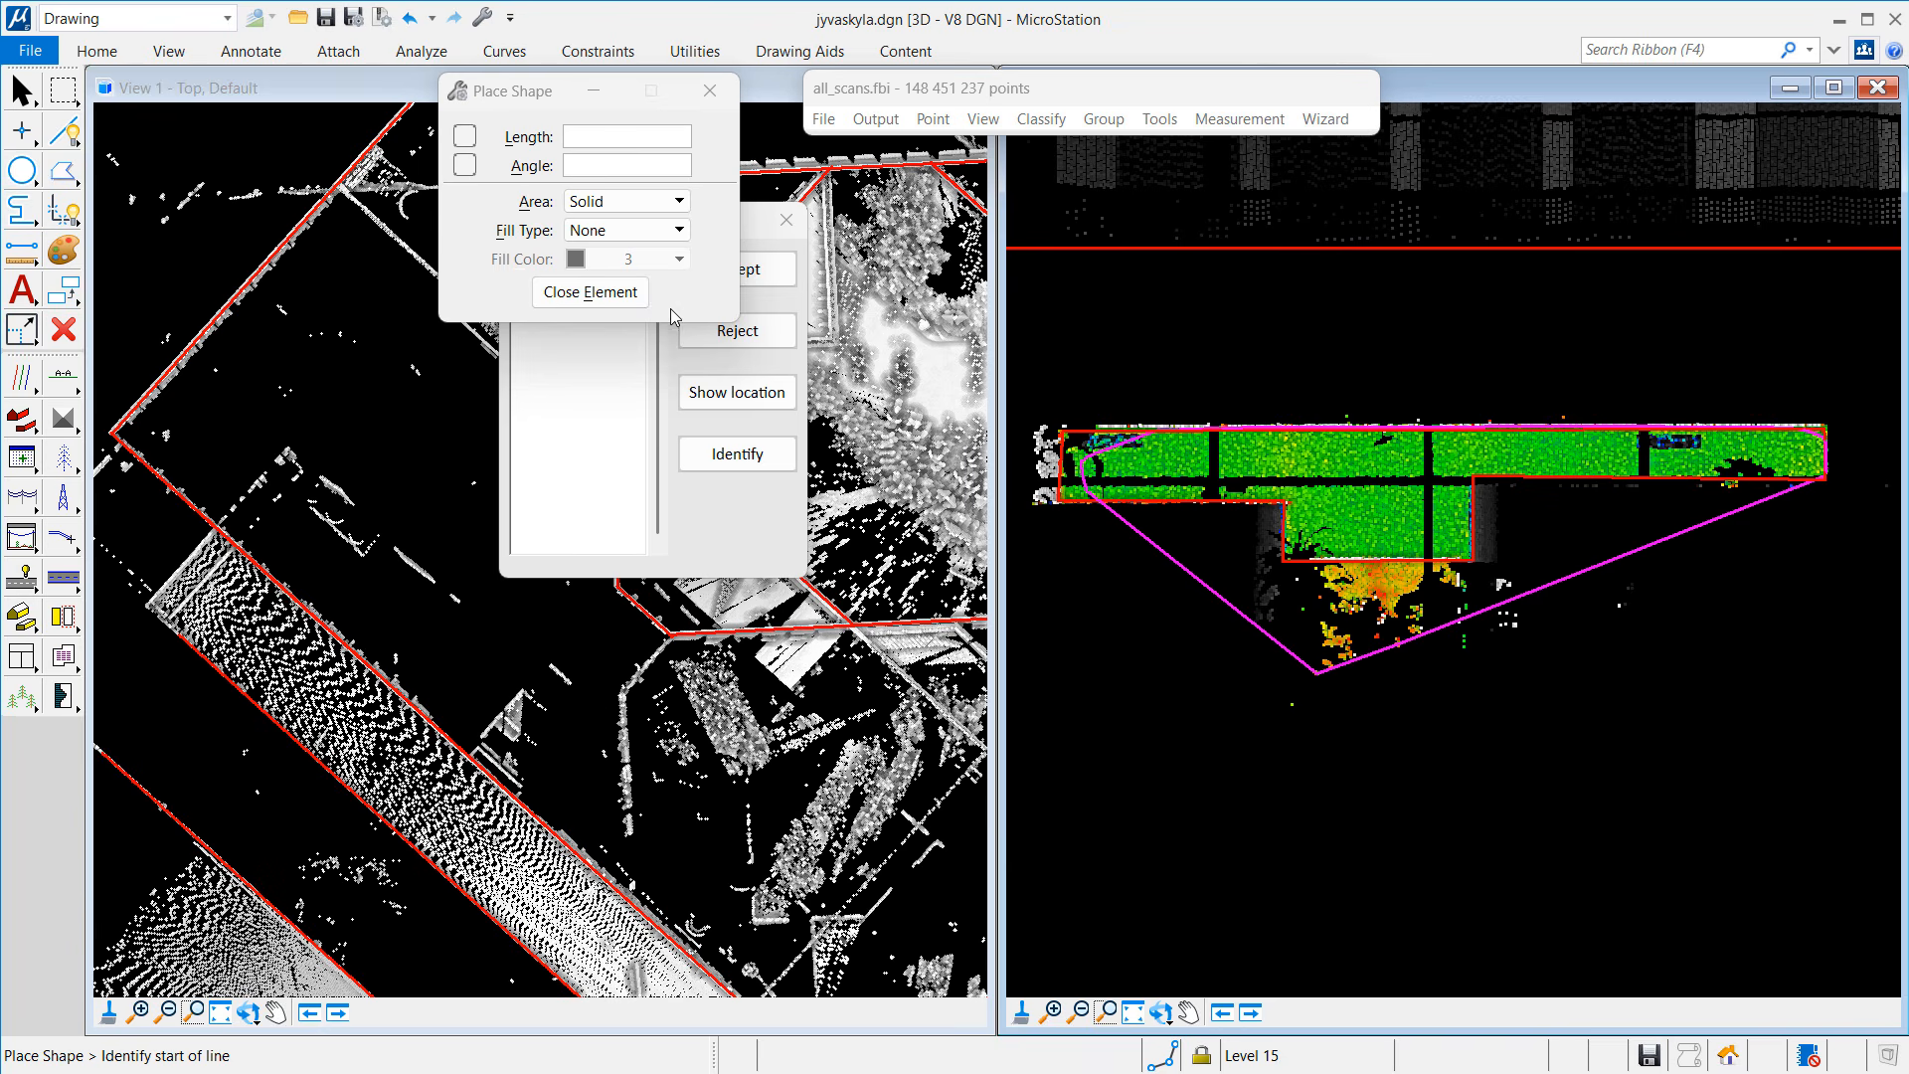
pyautogui.click(716, 515)
# Step: Zoom to element 156 and skip ahead to element 157
pyautogui.click(746, 394)
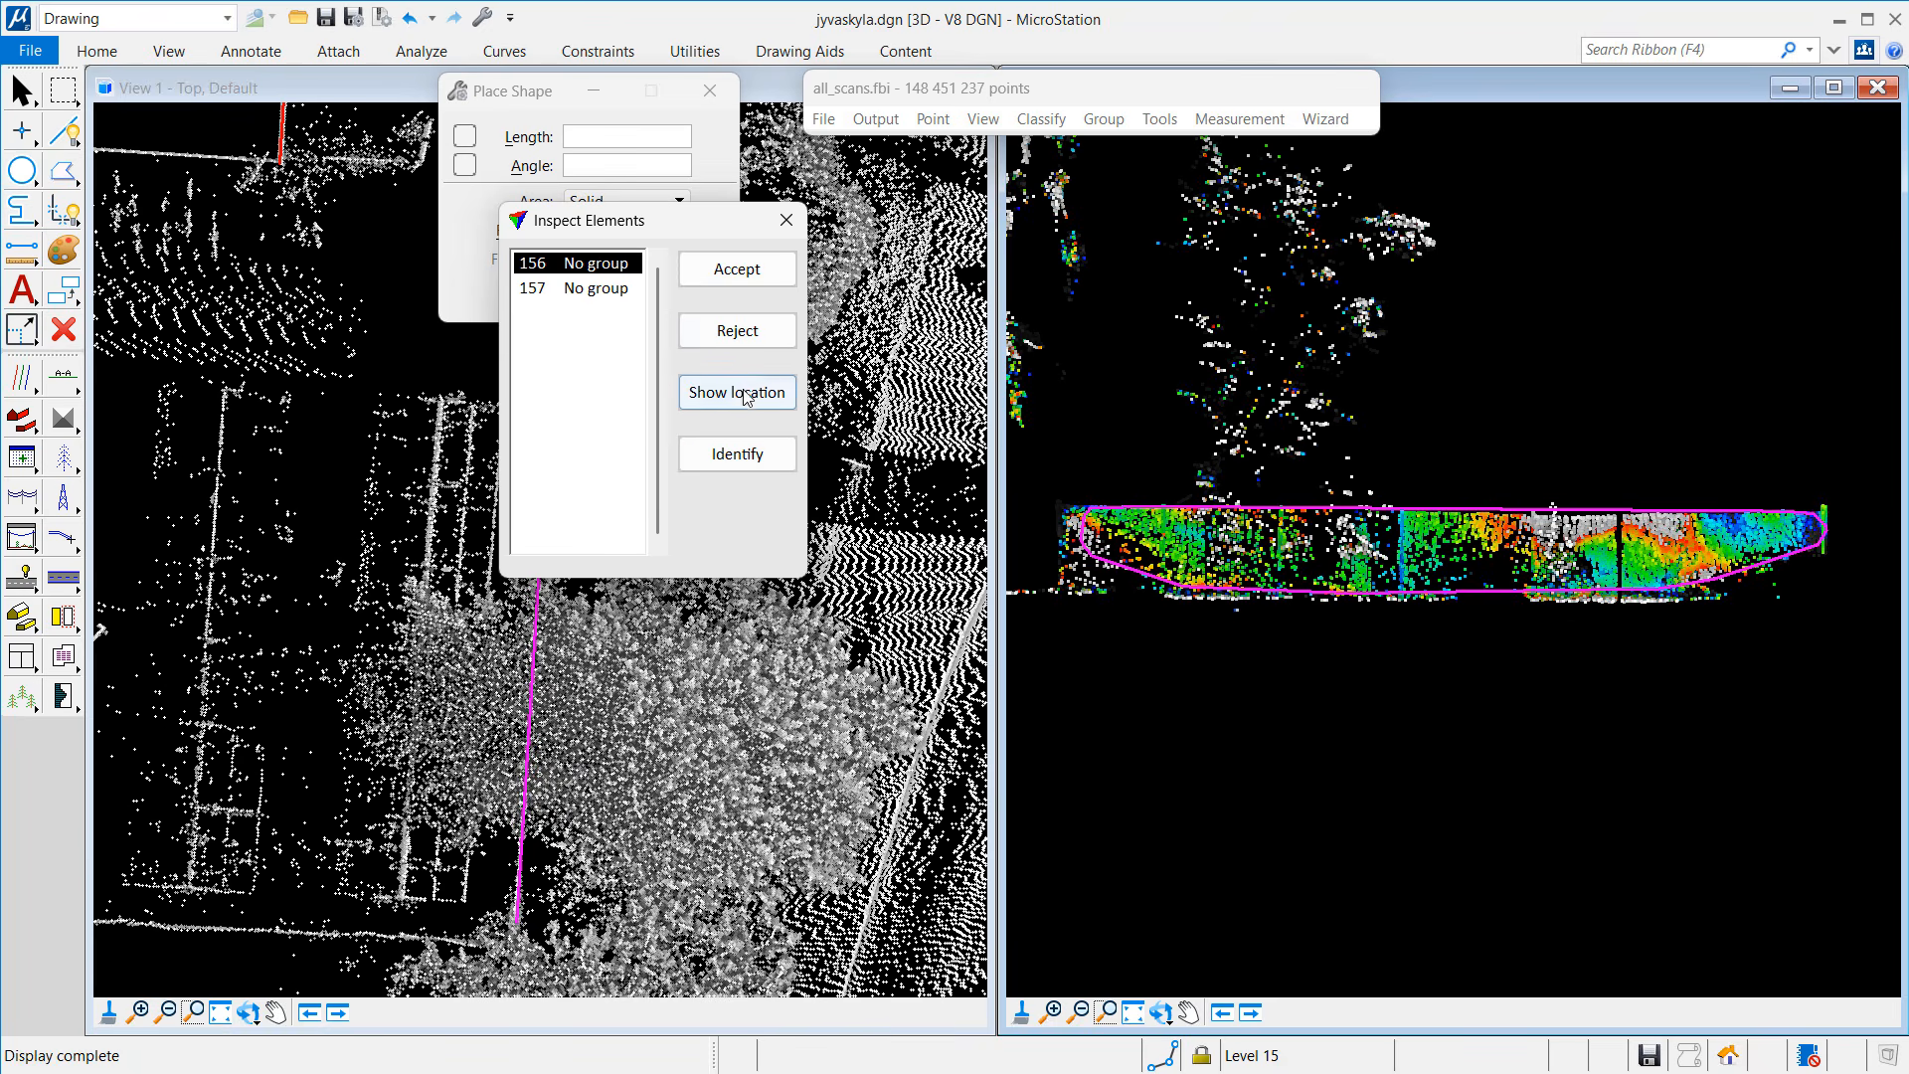
pyautogui.click(746, 394)
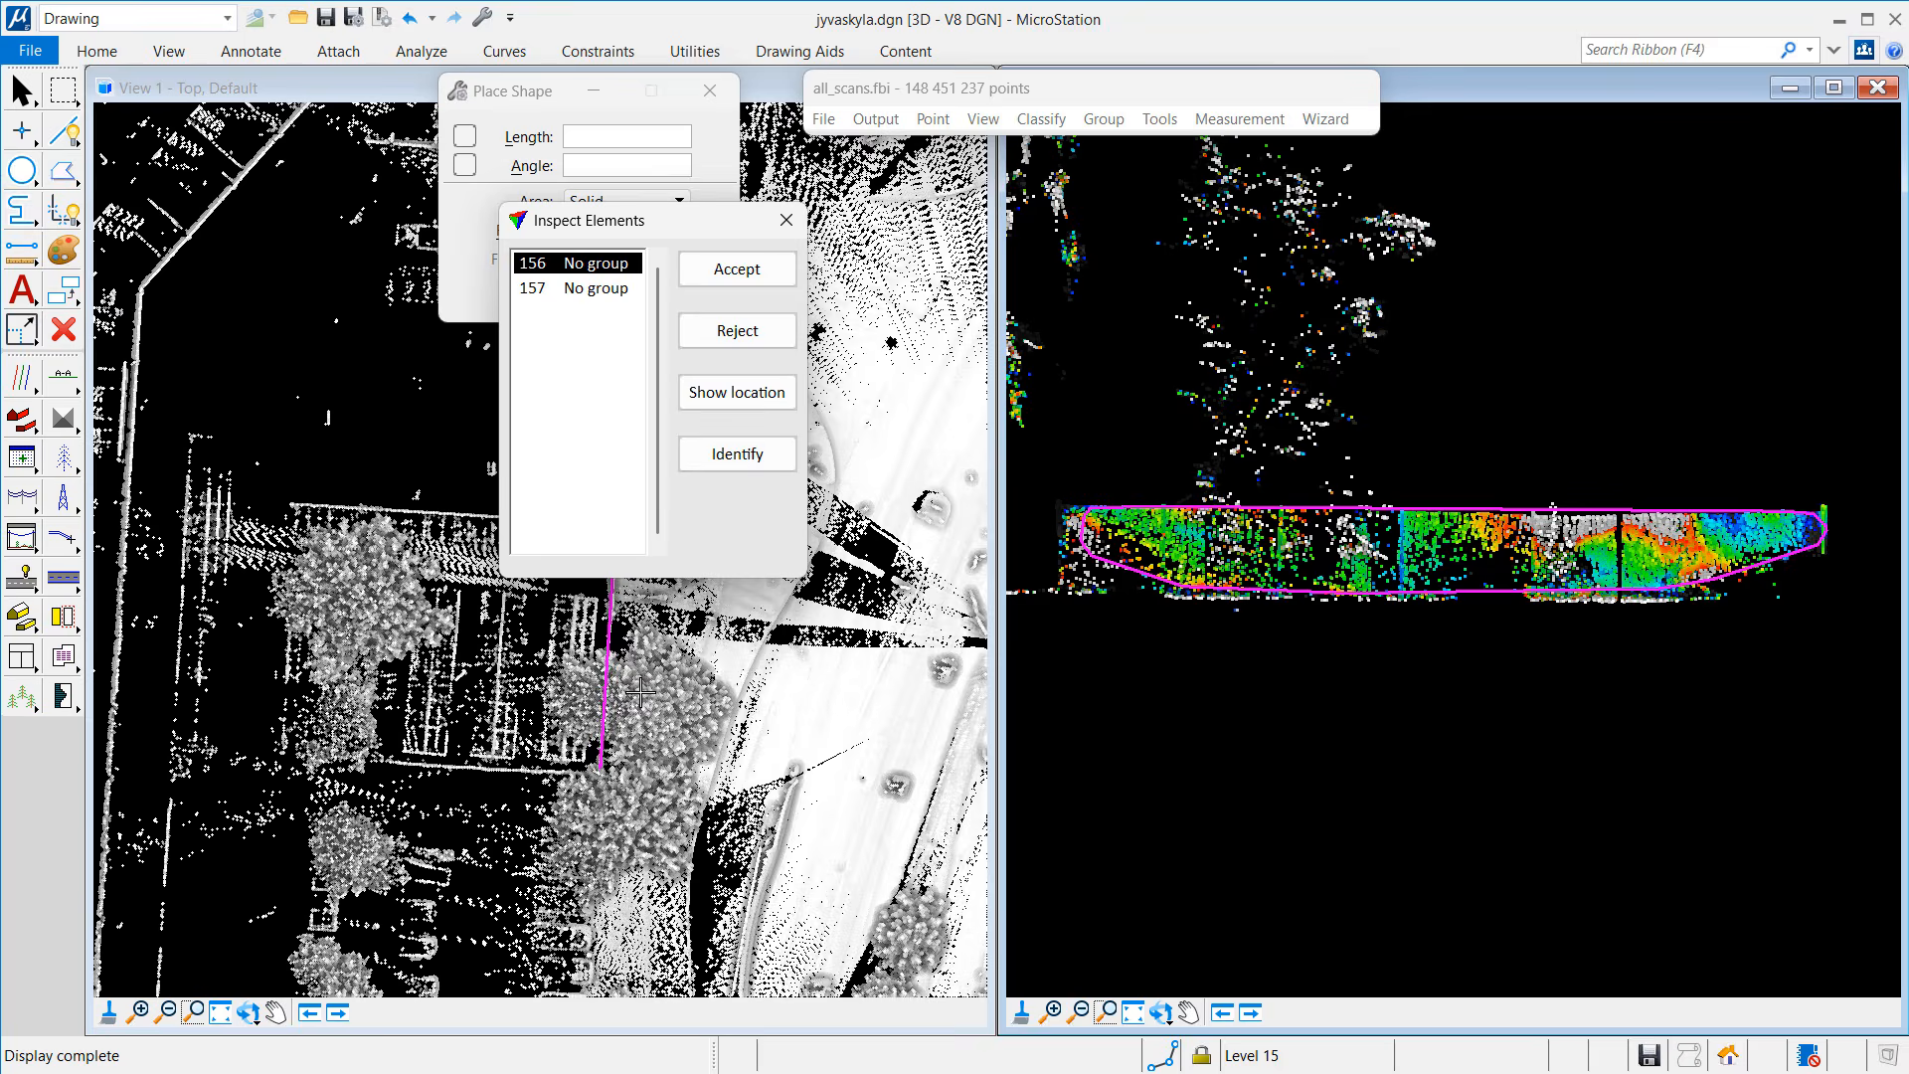
pyautogui.click(737, 338)
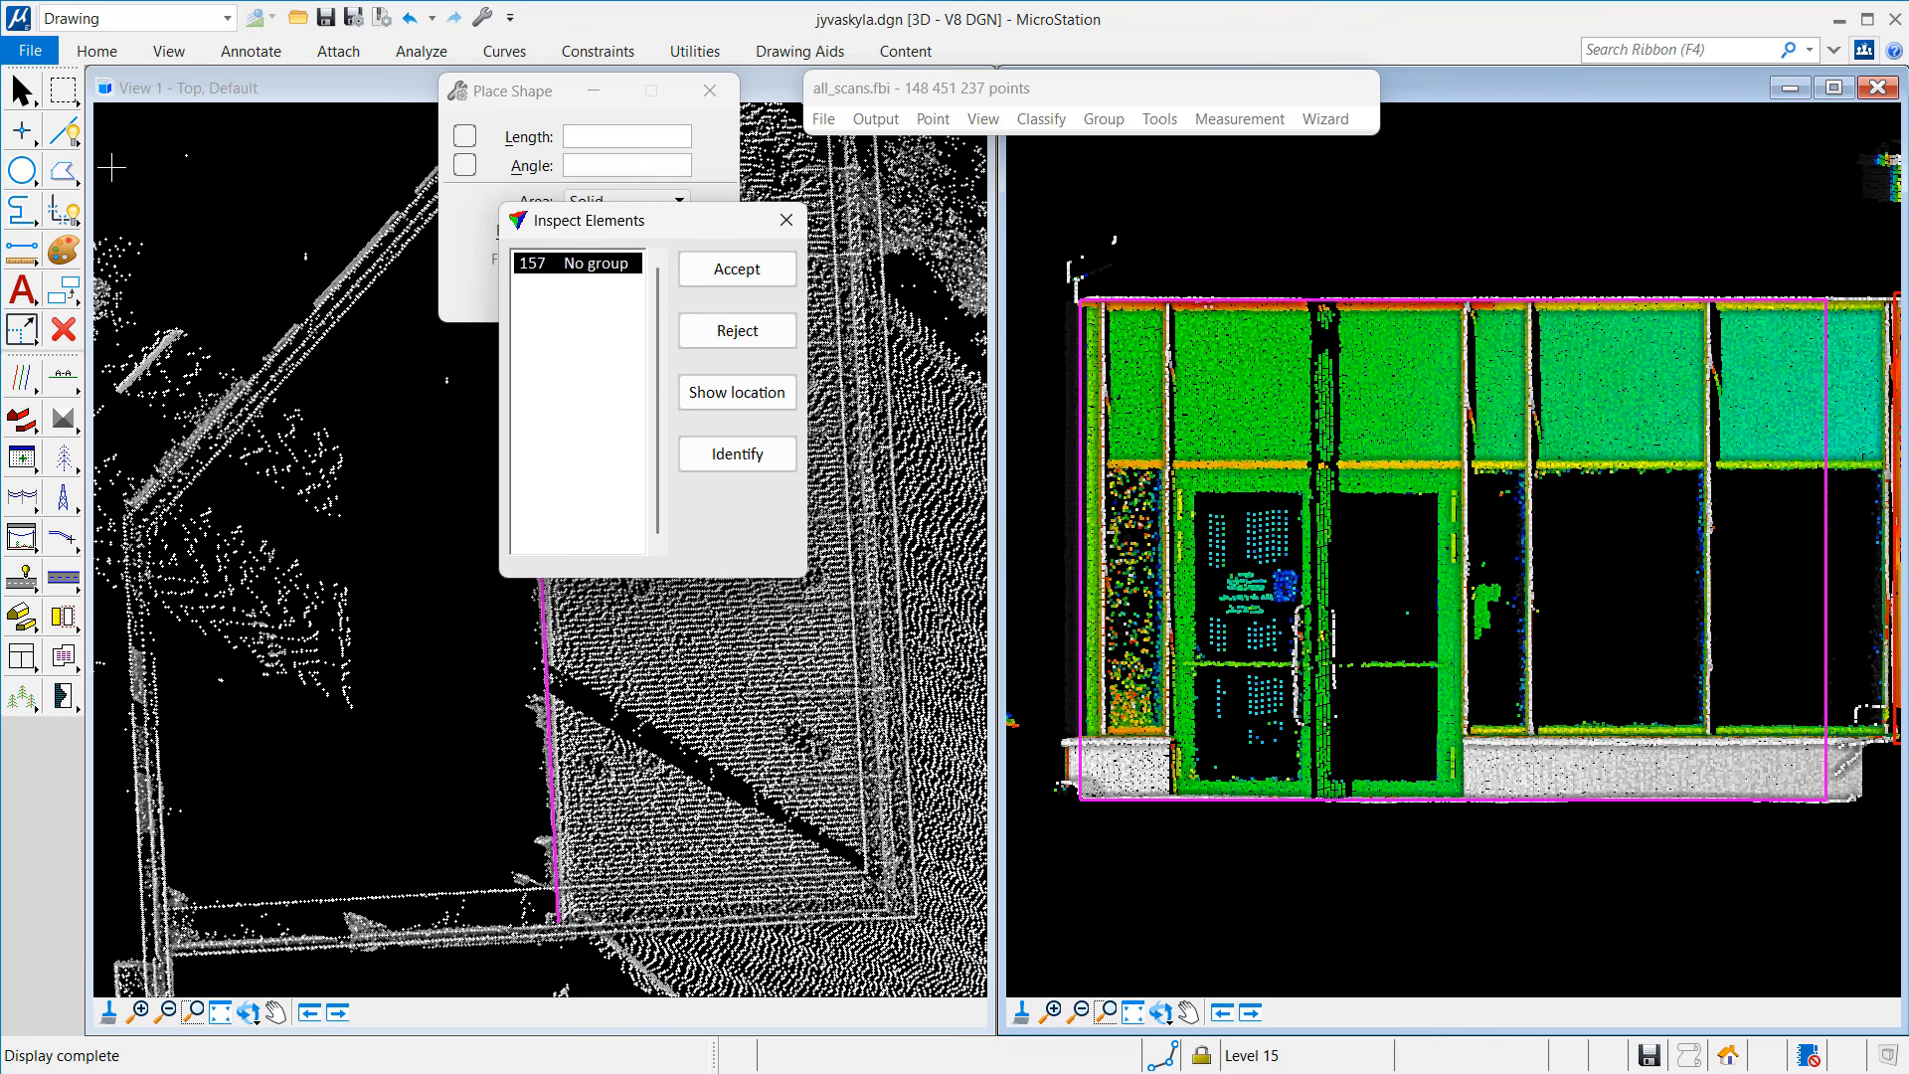
# Step: Trace seven corners around element 157's facade and its lower step, then close the outline
pyautogui.click(62, 170)
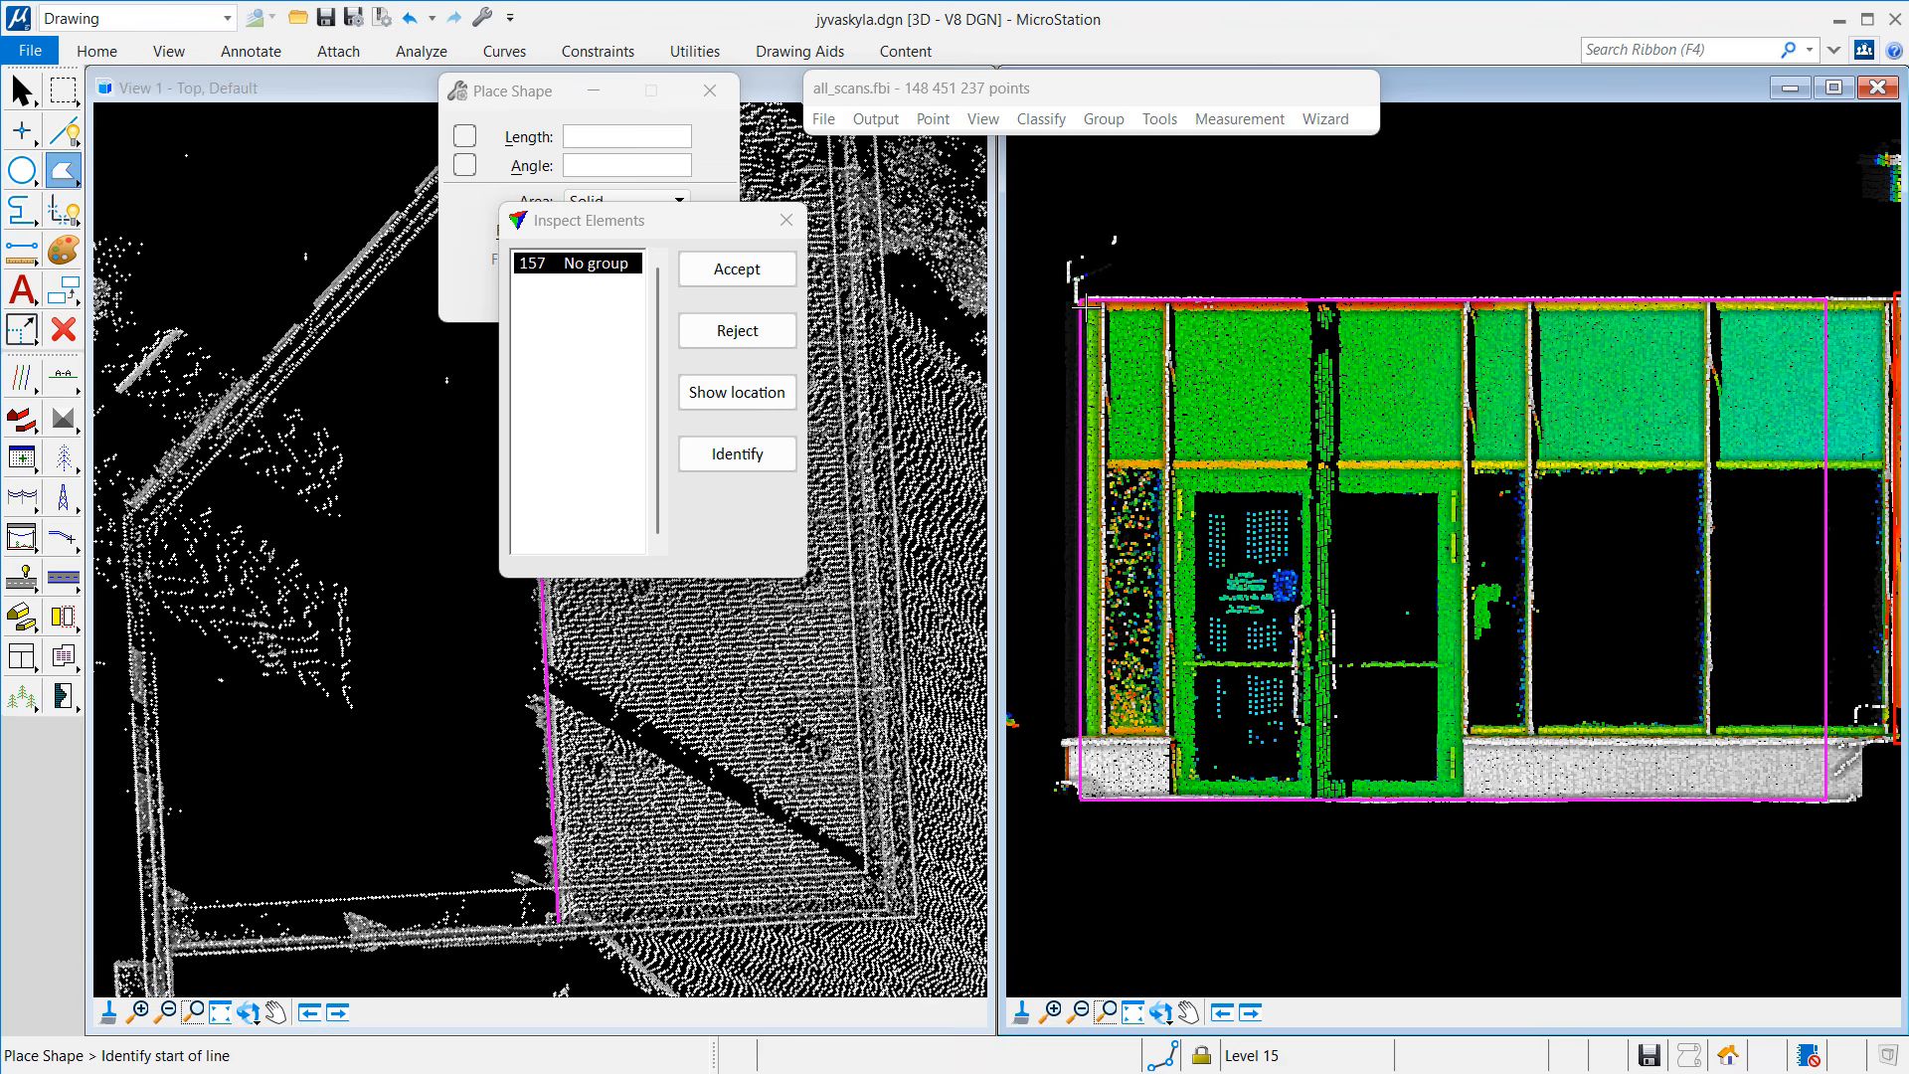
pyautogui.click(1089, 304)
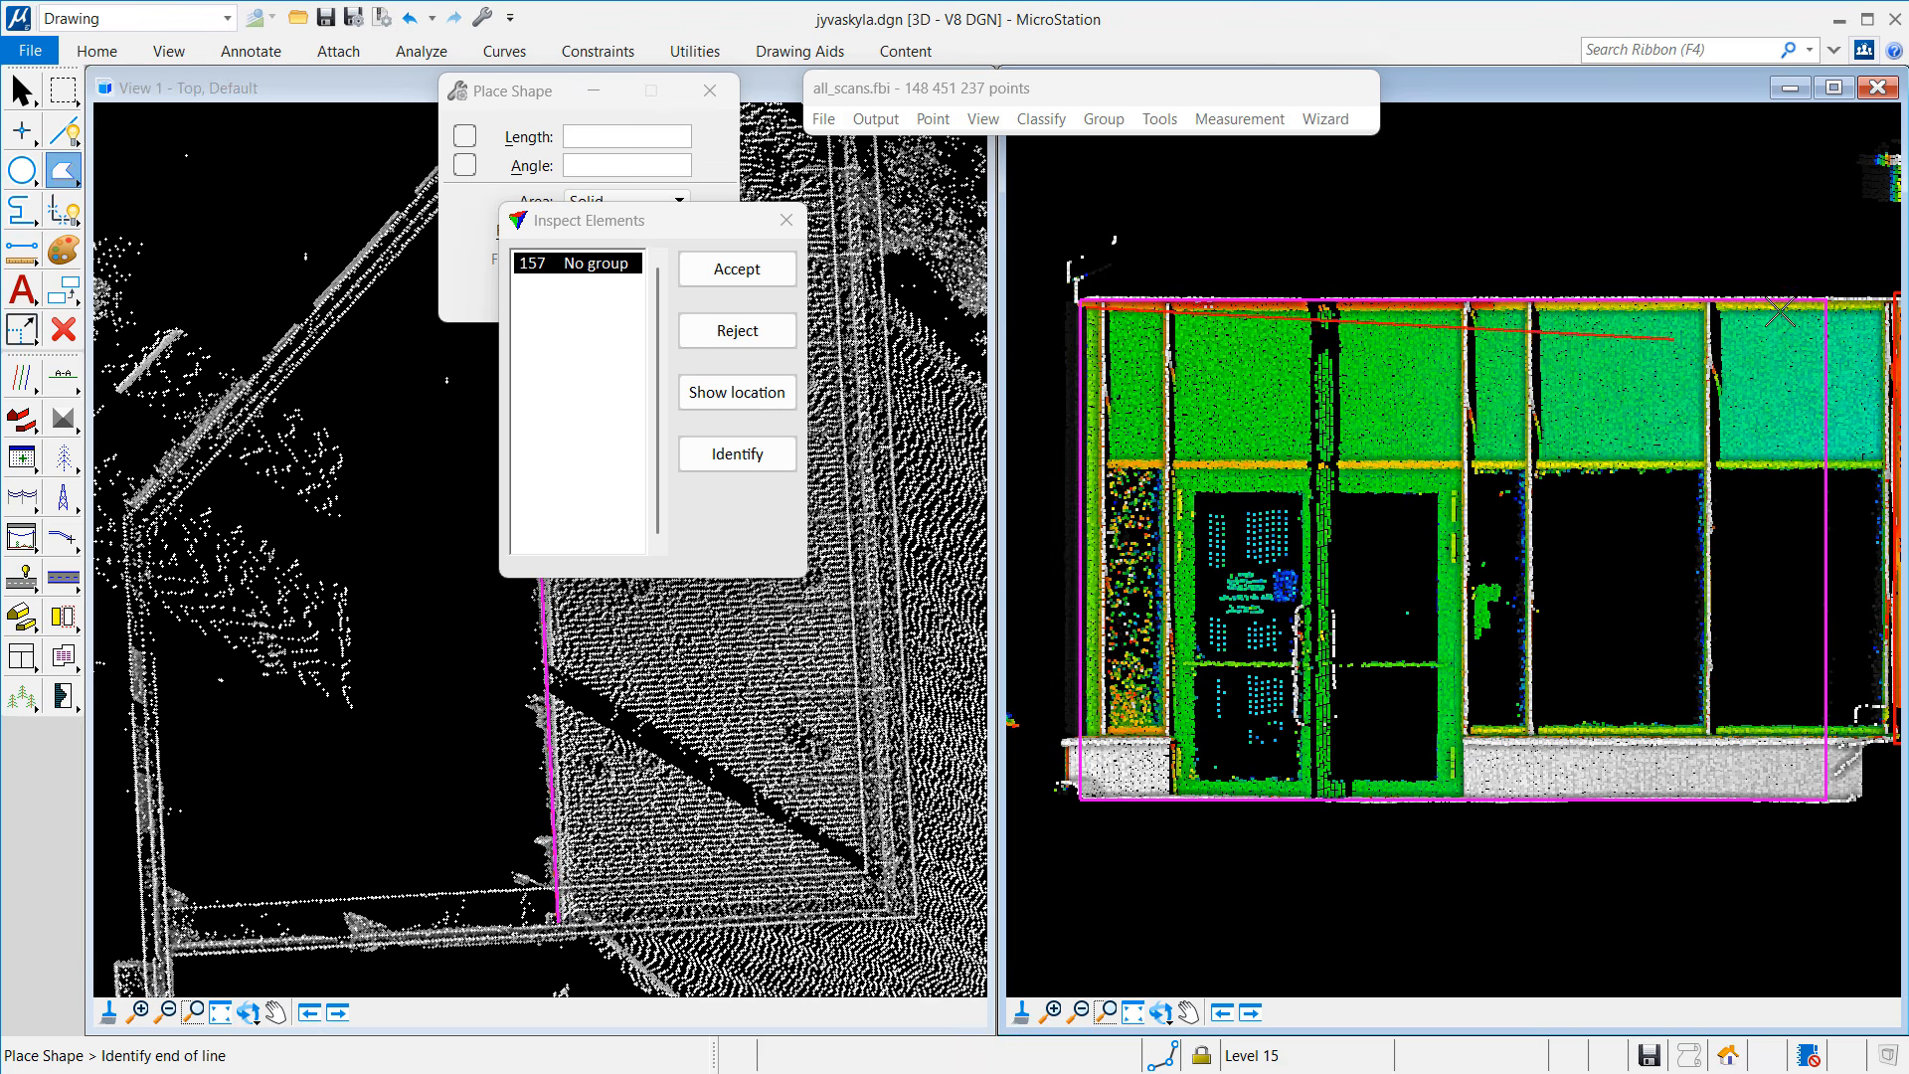
pyautogui.click(1883, 306)
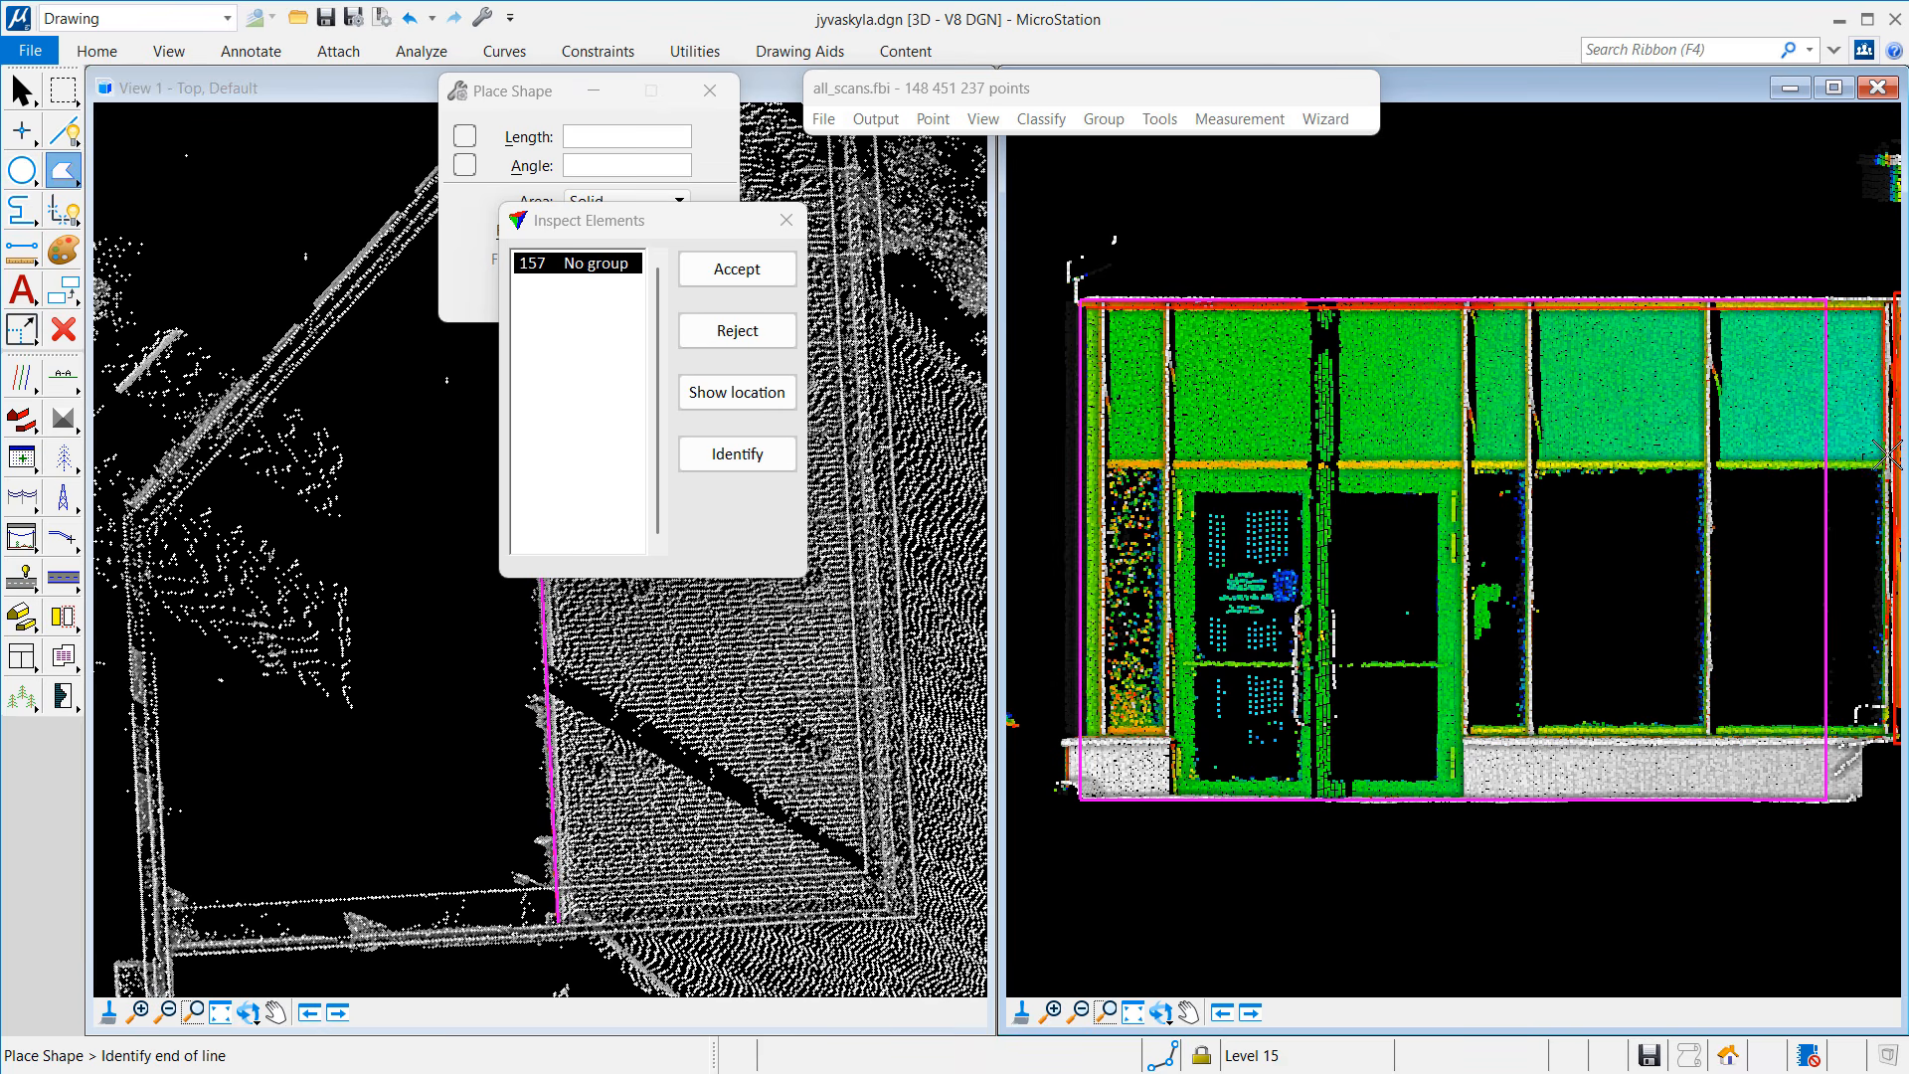
pyautogui.click(1890, 737)
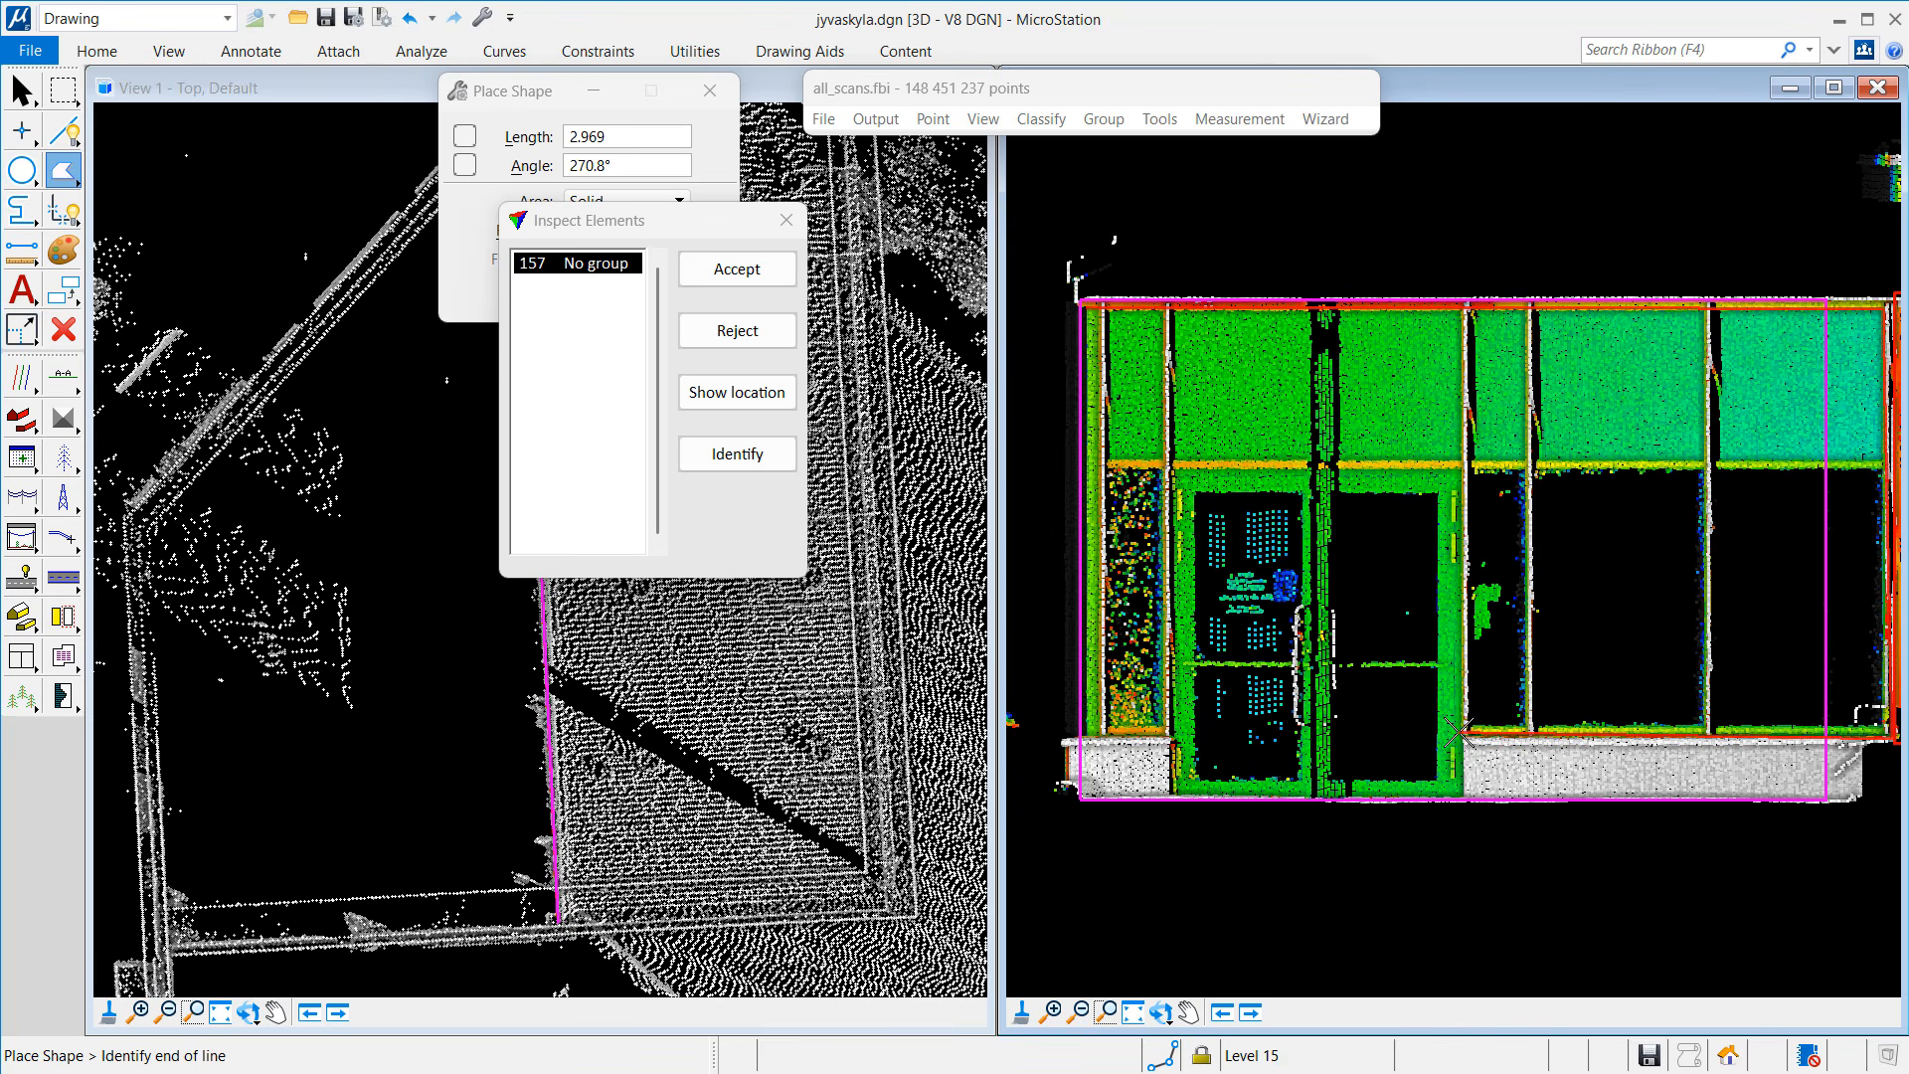
pyautogui.click(1458, 733)
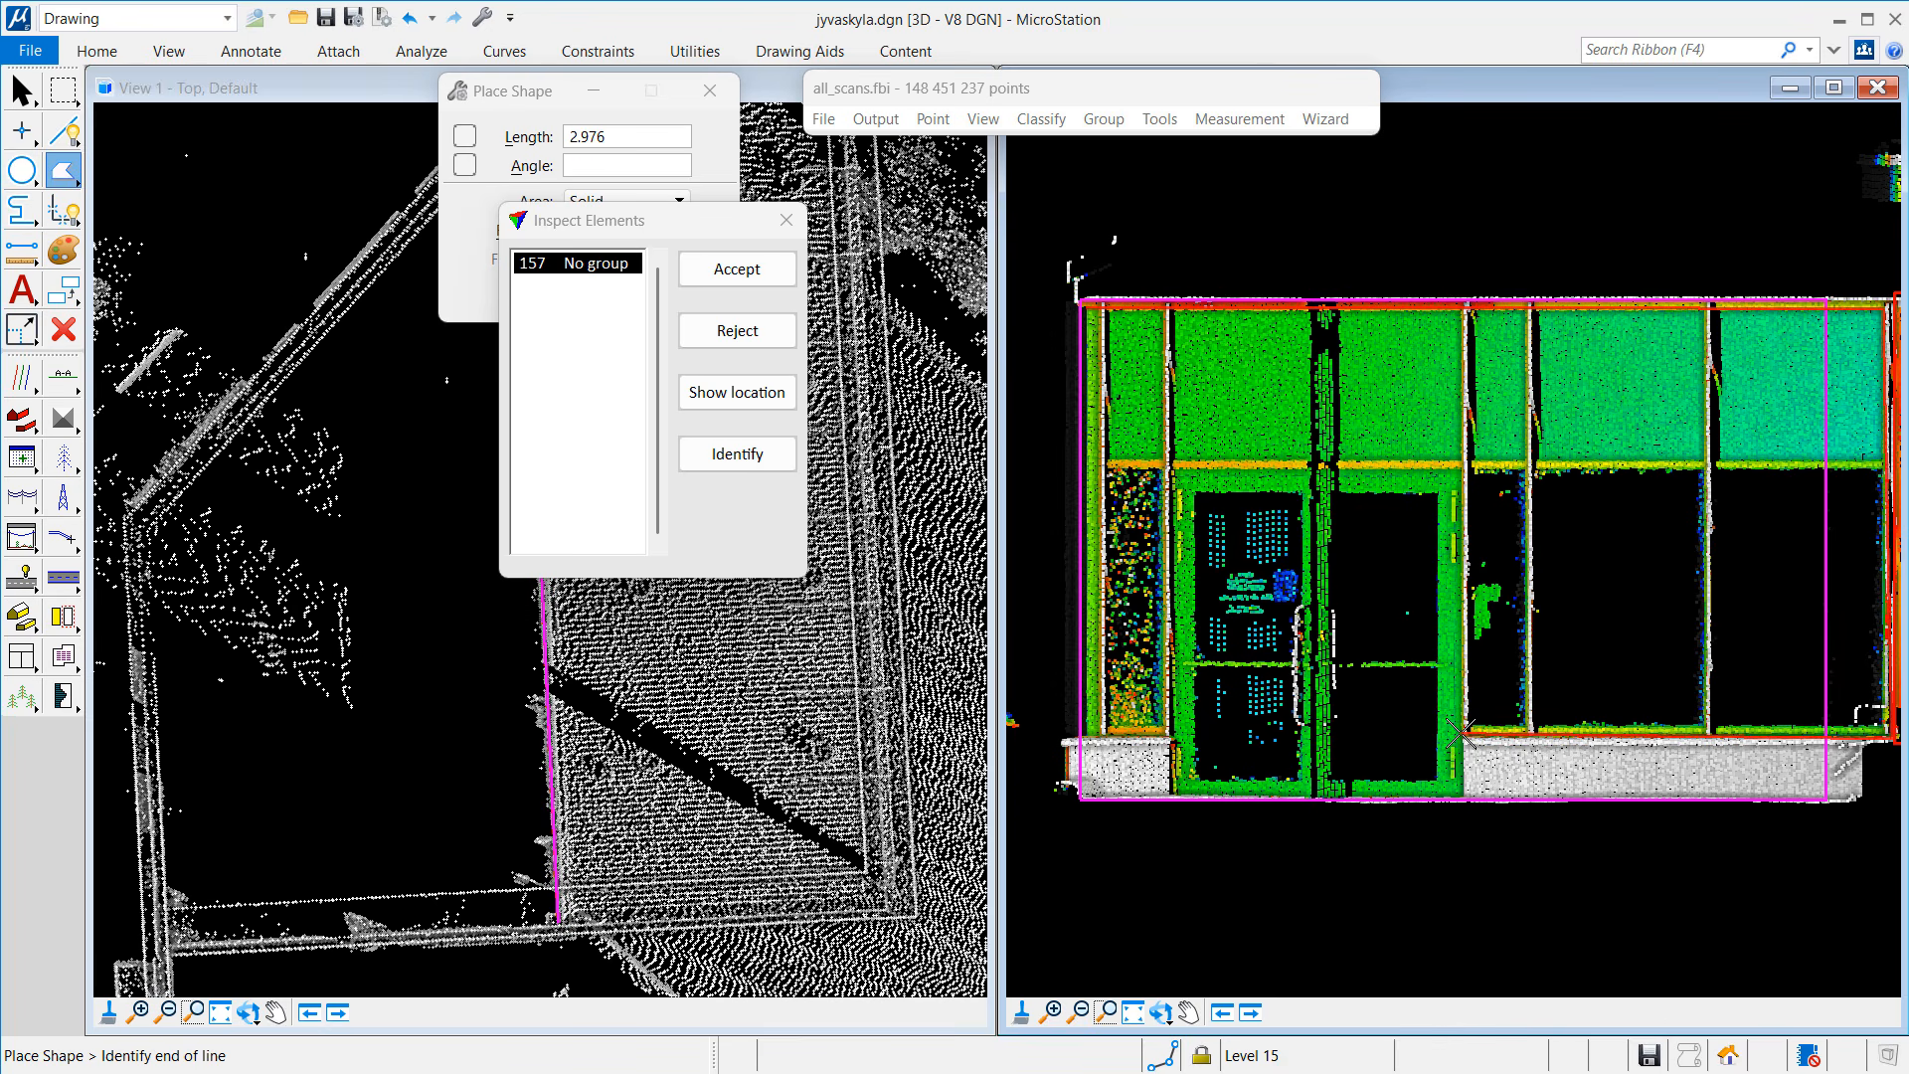
pyautogui.click(1466, 800)
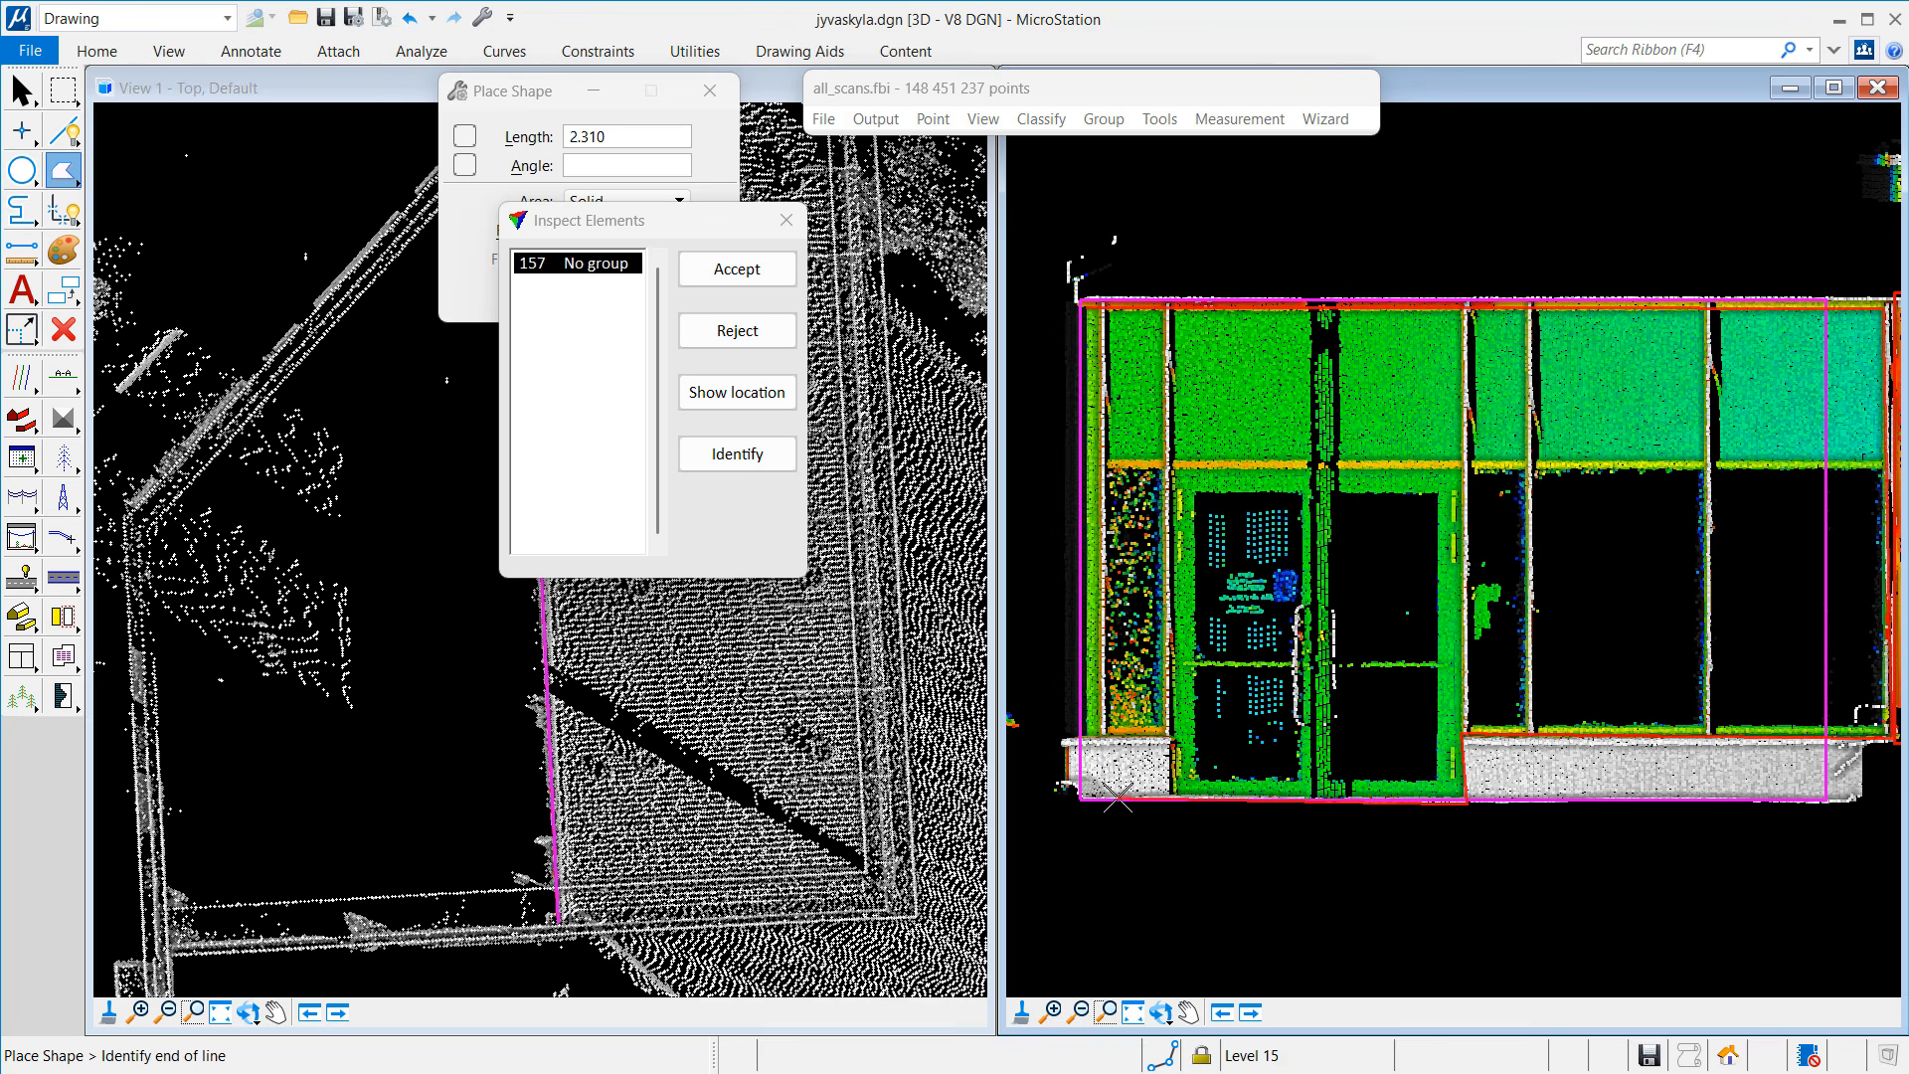
pyautogui.click(1171, 799)
pyautogui.click(1171, 737)
pyautogui.rightClick(1084, 736)
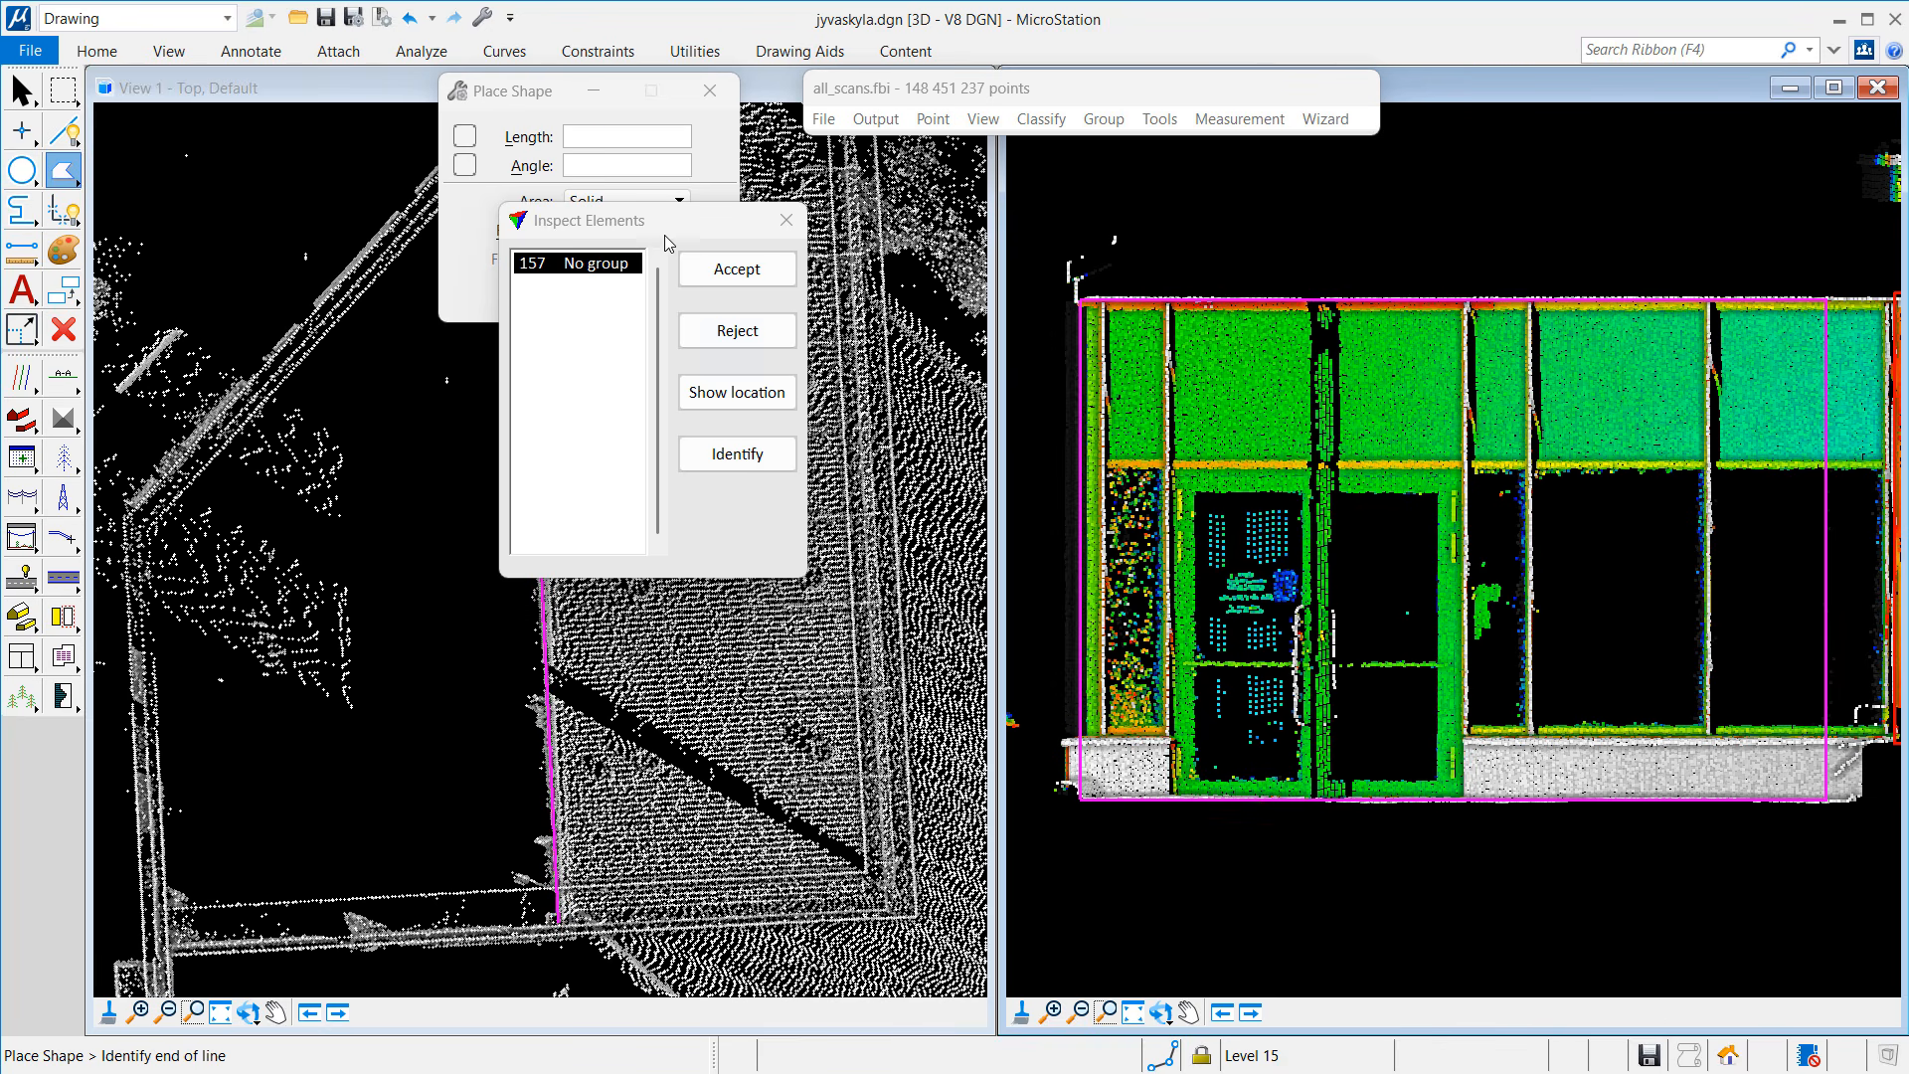
pyautogui.click(552, 195)
pyautogui.click(590, 292)
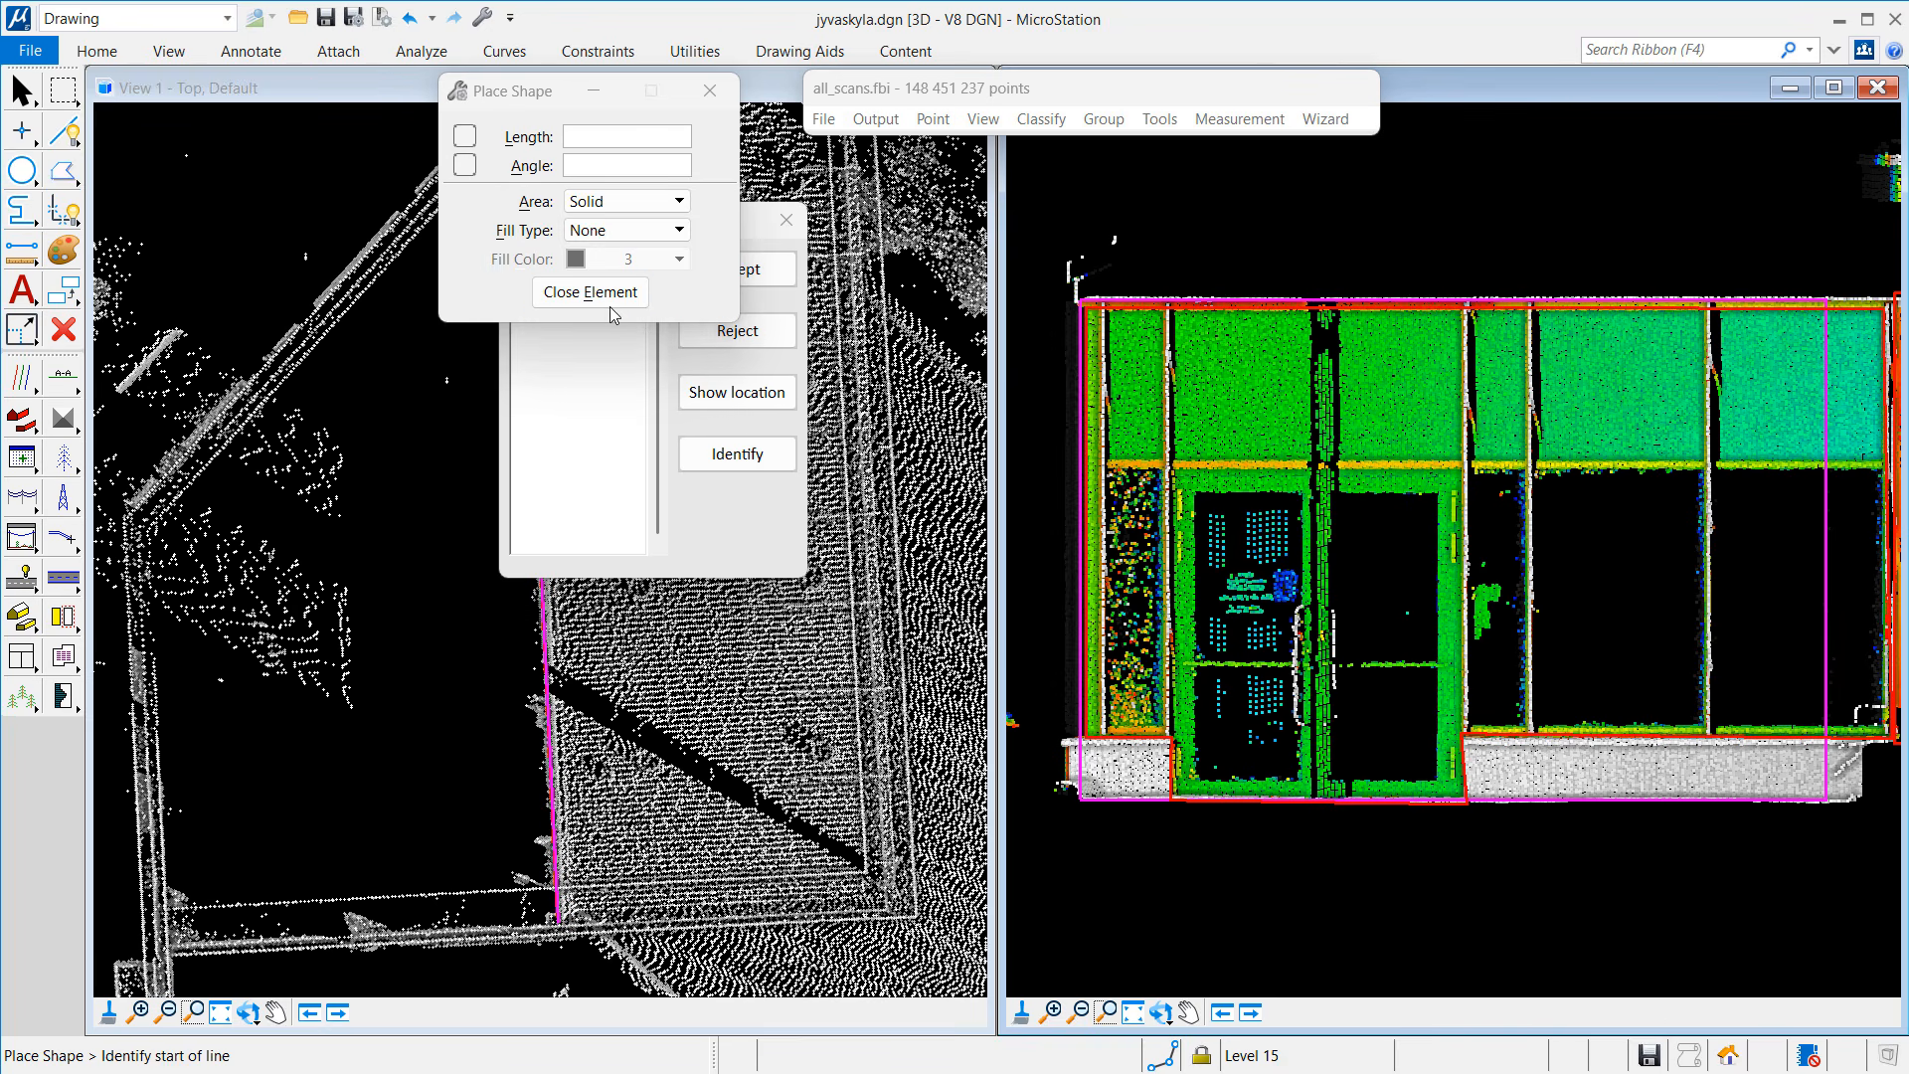
# Step: Reject element 157 to empty and close the inspection list
pyautogui.click(759, 341)
pyautogui.click(759, 341)
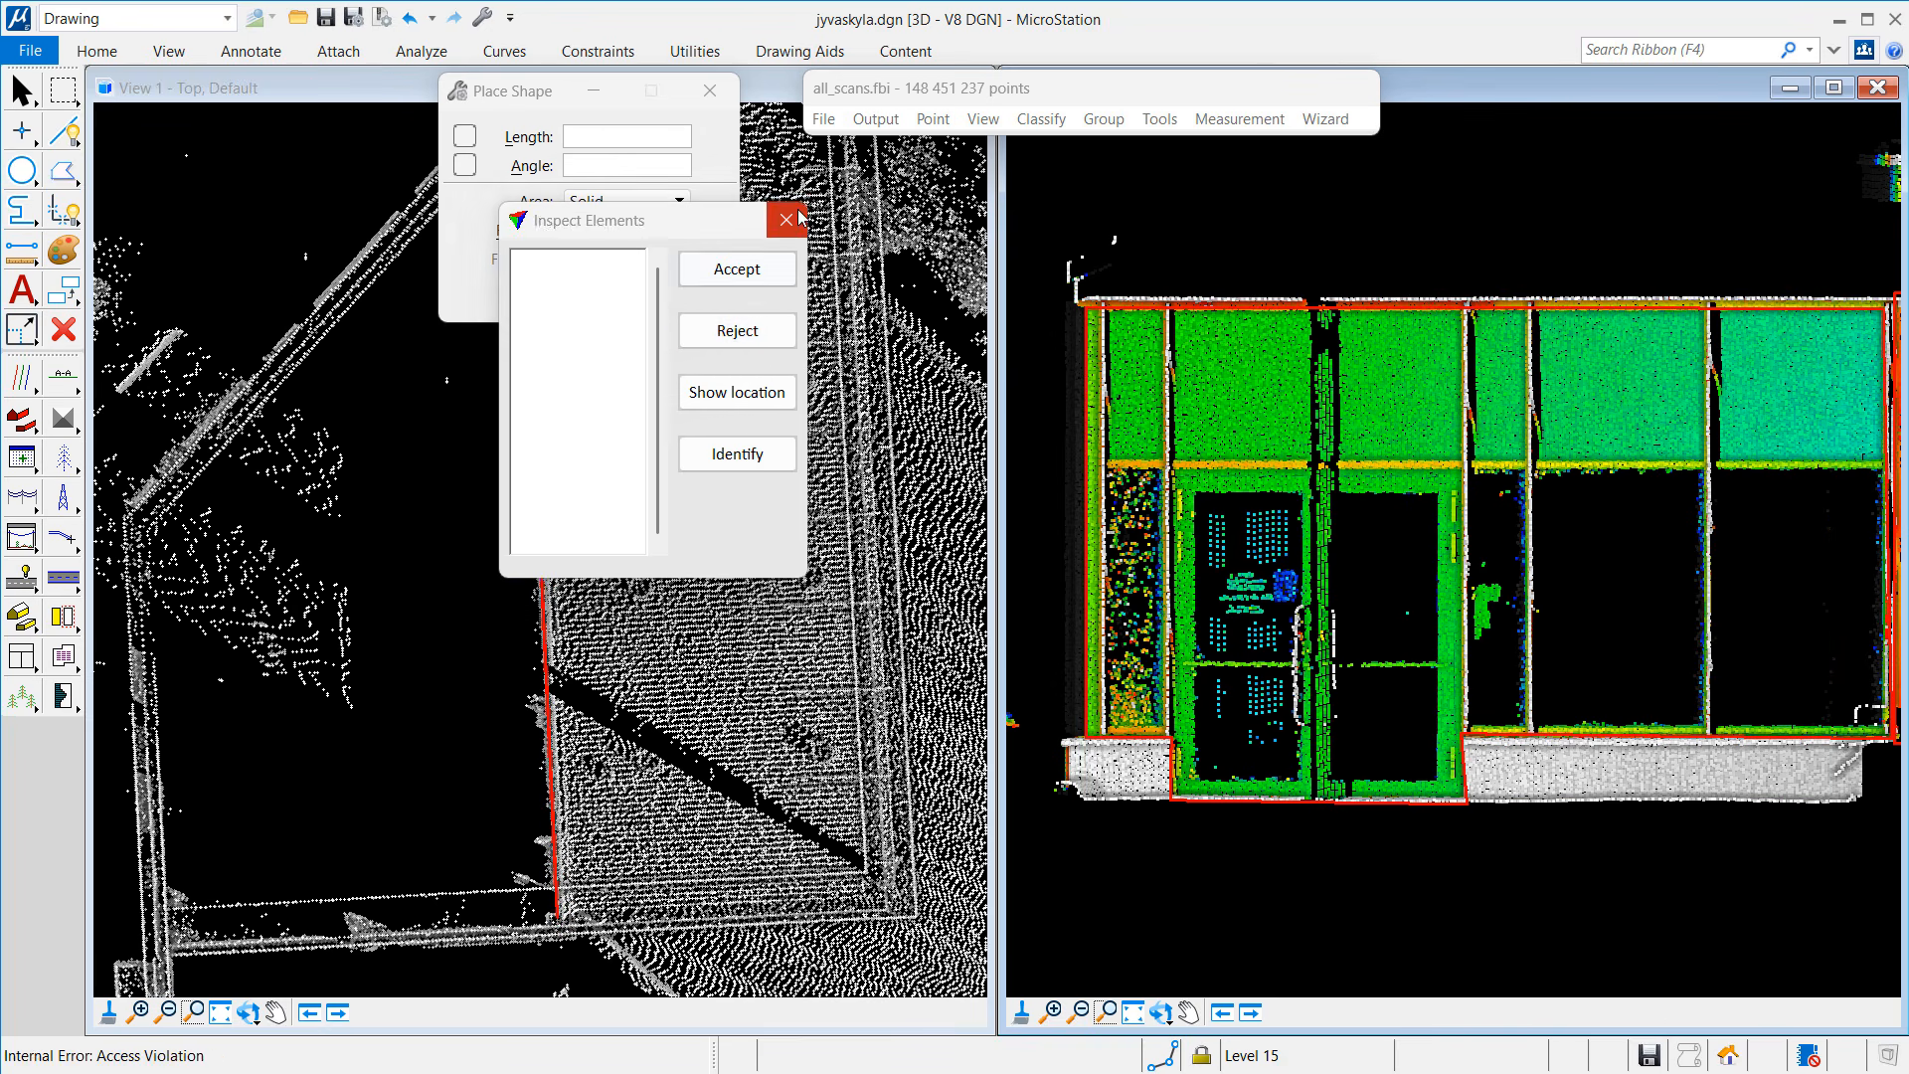
pyautogui.click(786, 220)
# Step: Save jyvaskyla.dgn and drag-select all 119 red window outlines in the top view
pyautogui.scroll(-4, 734, 386)
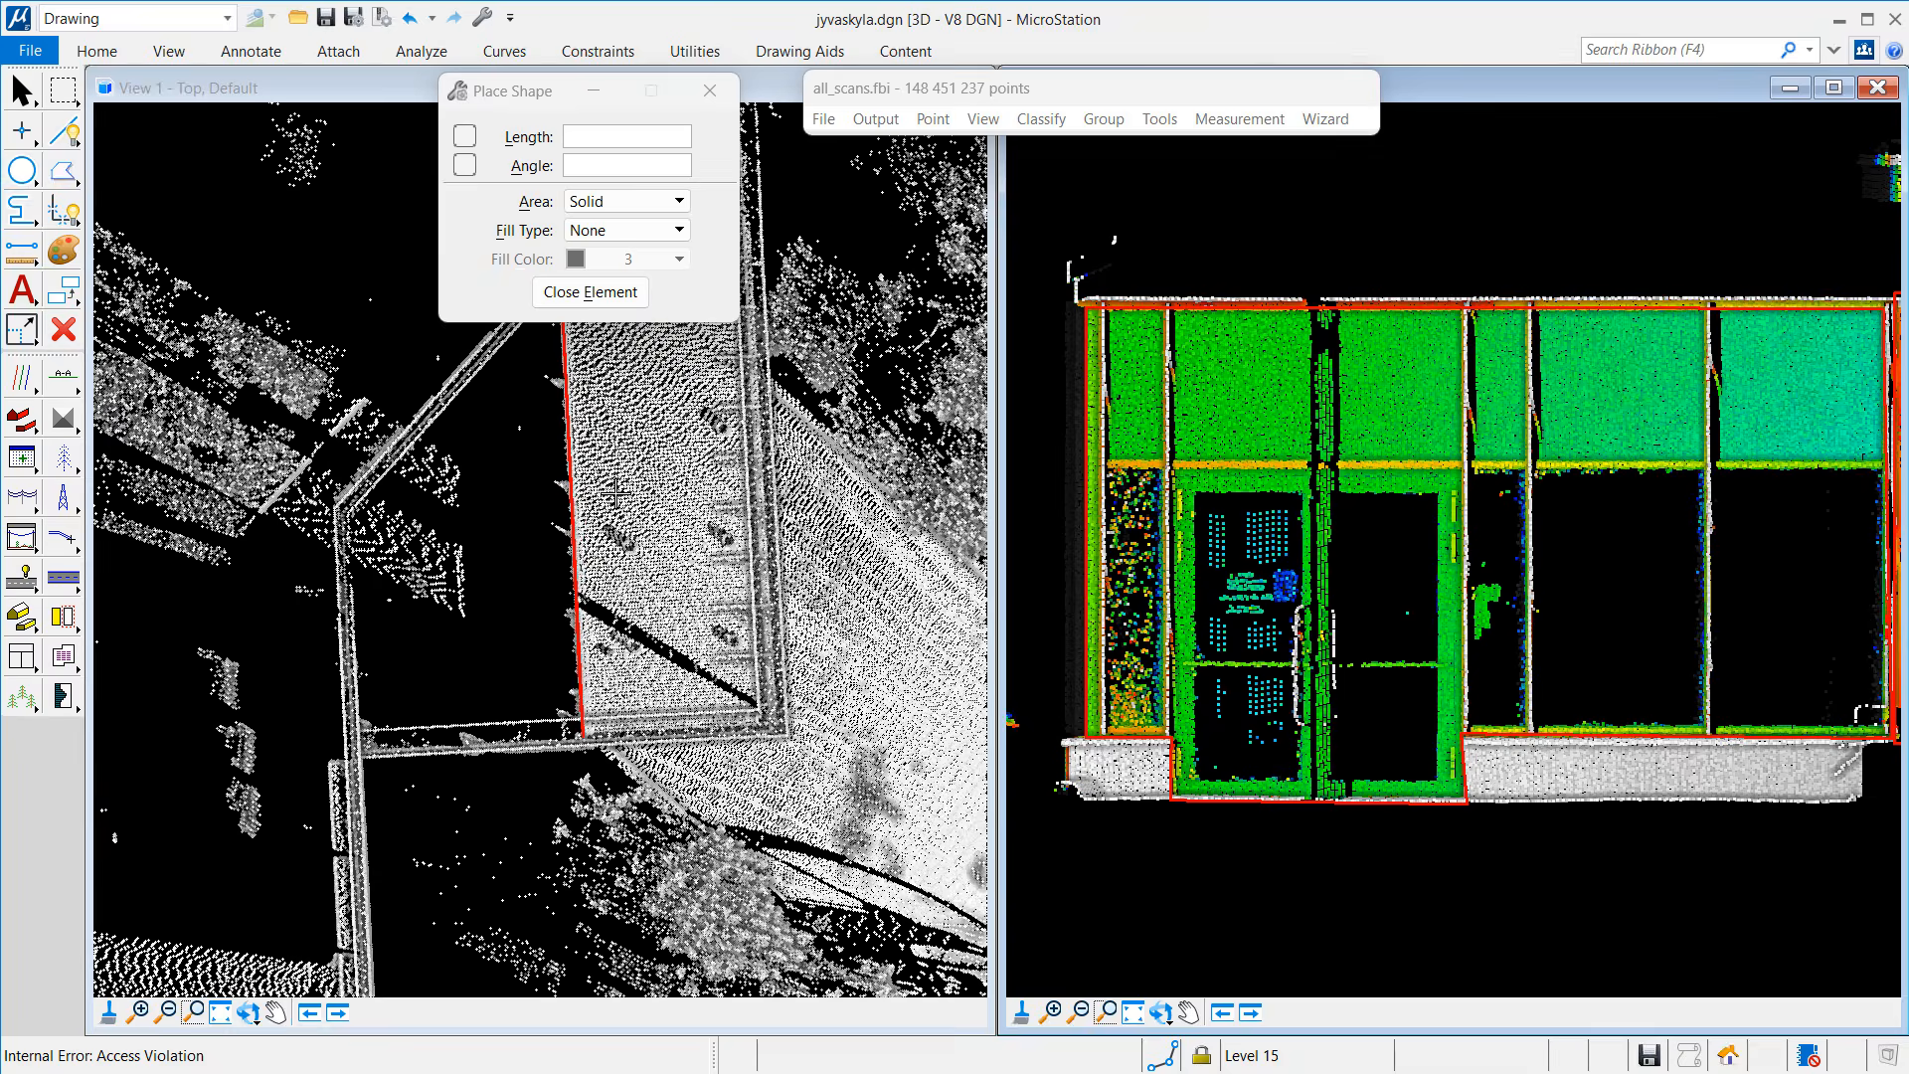
pyautogui.scroll(-2, 746, 378)
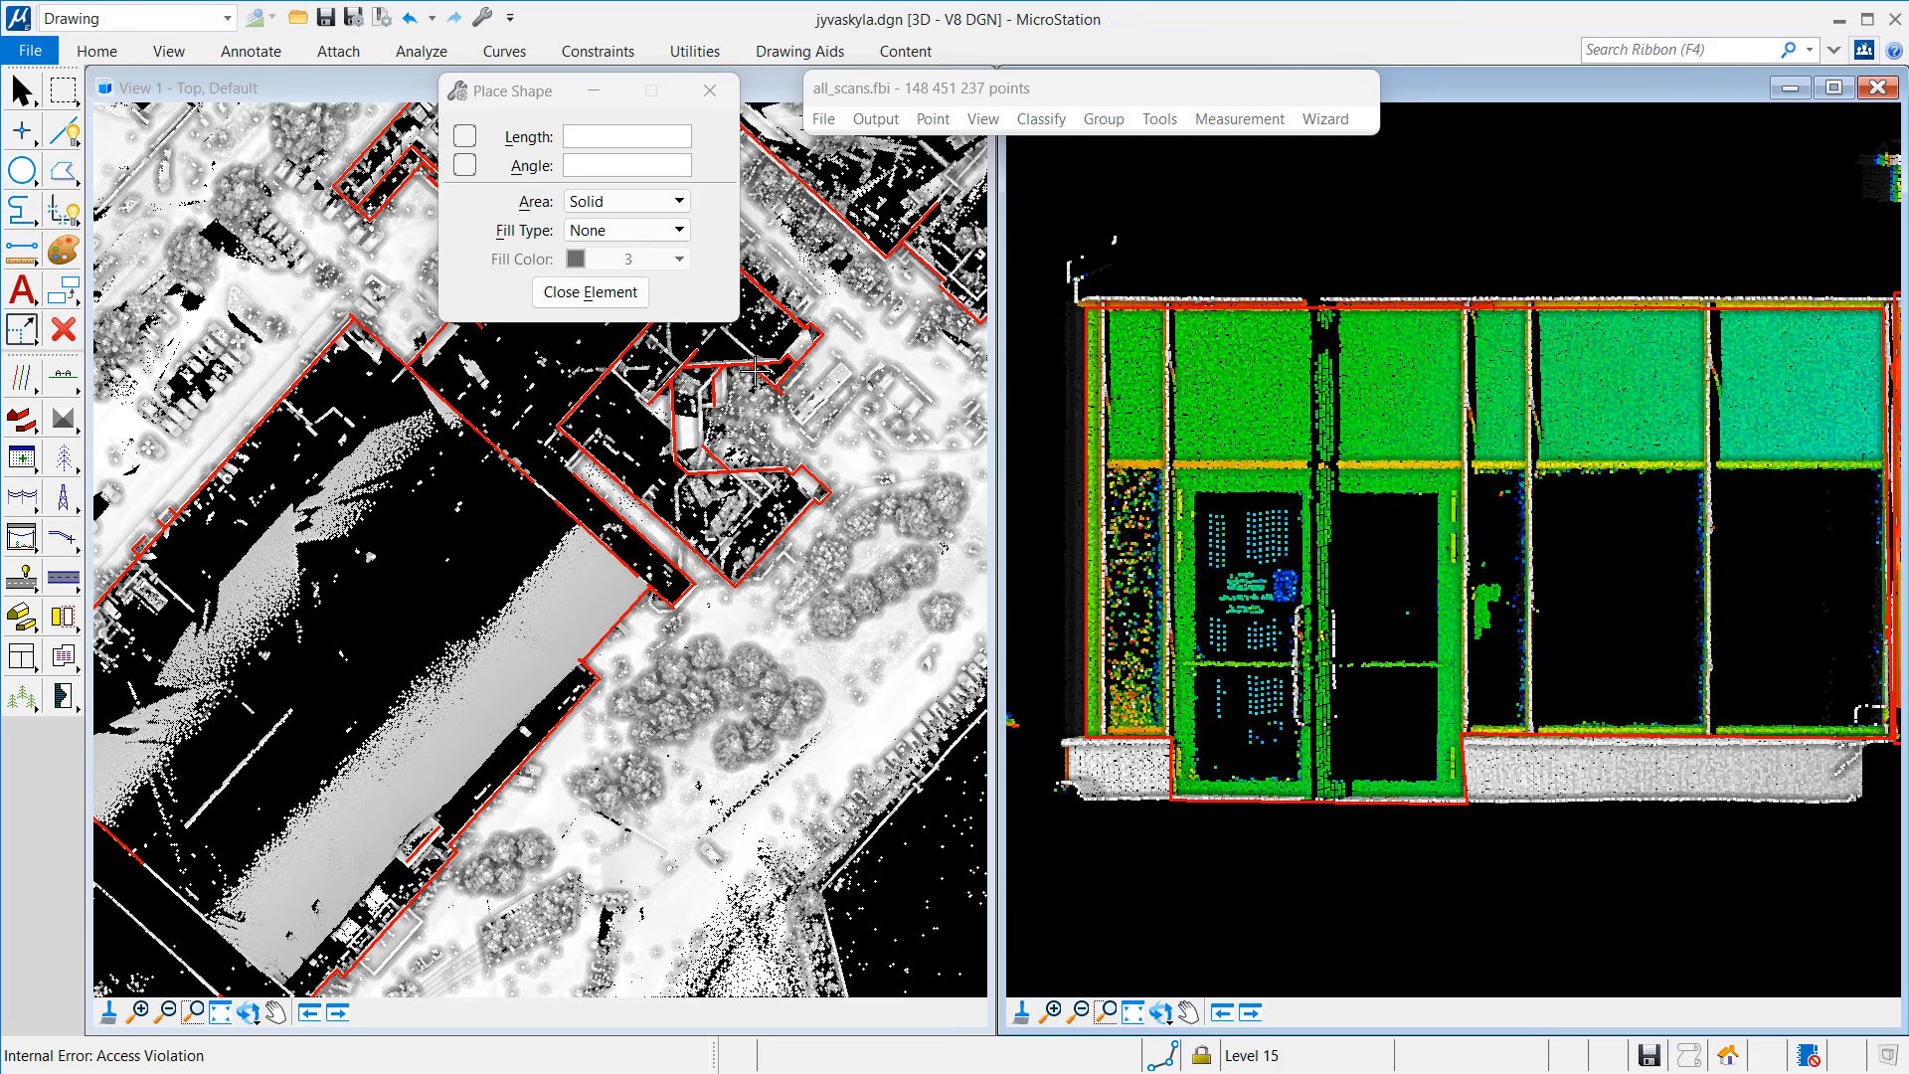
pyautogui.scroll(-2, 761, 360)
pyautogui.scroll(-3, 800, 263)
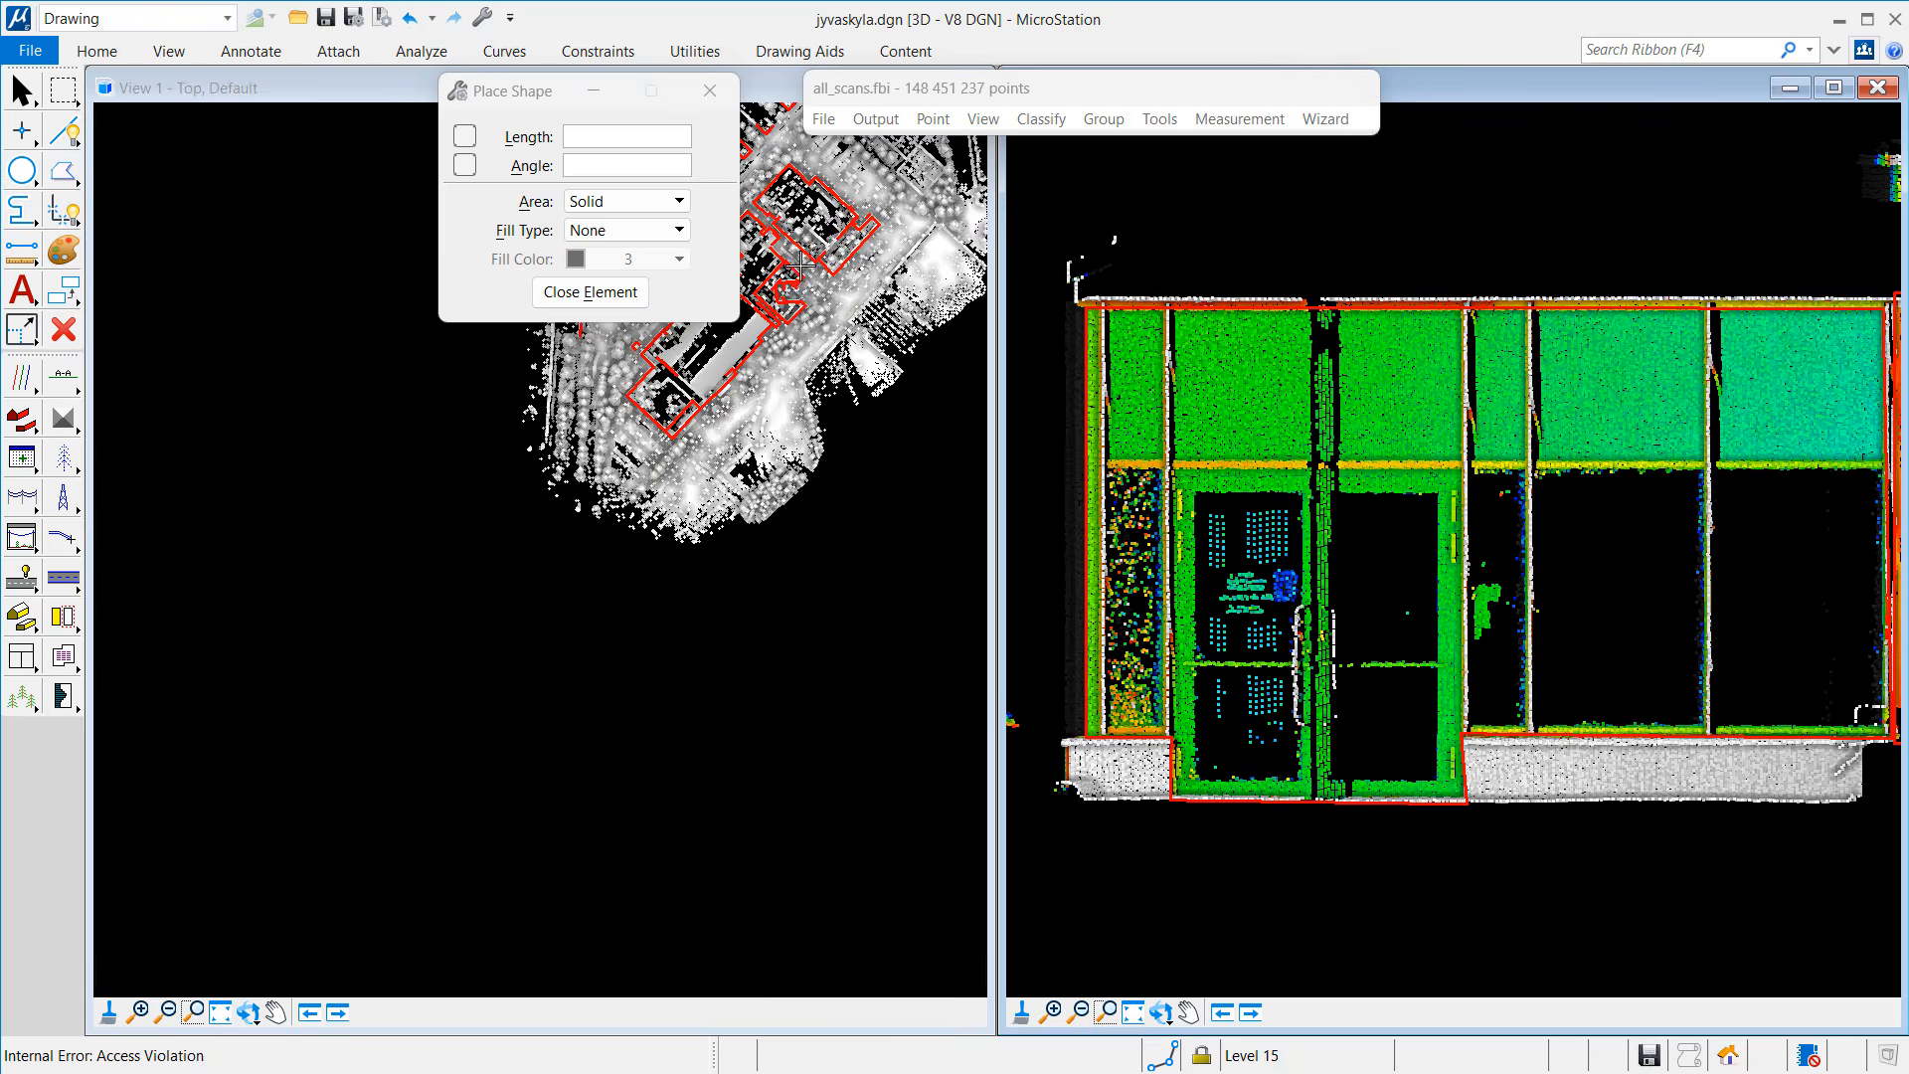
pyautogui.click(276, 1013)
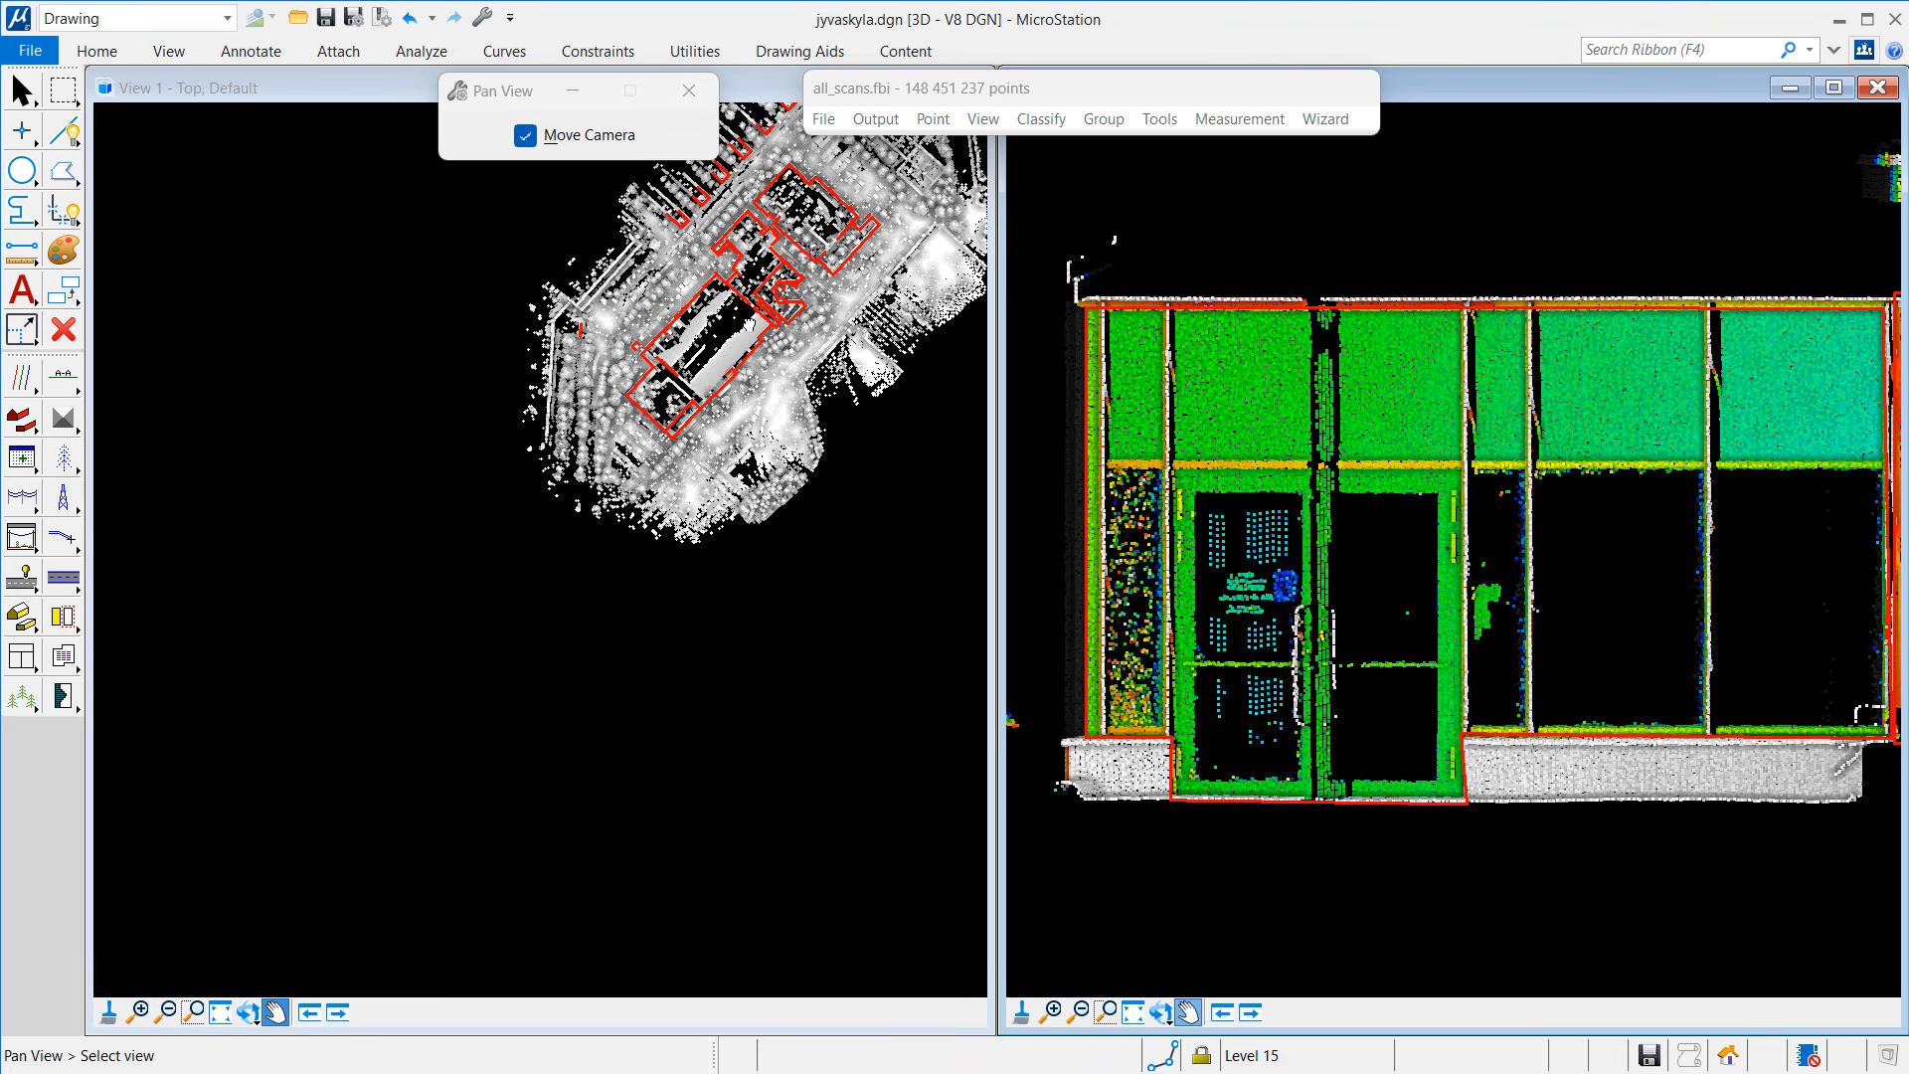
pyautogui.moveTo(577, 502); pyautogui.dragTo(383, 838)
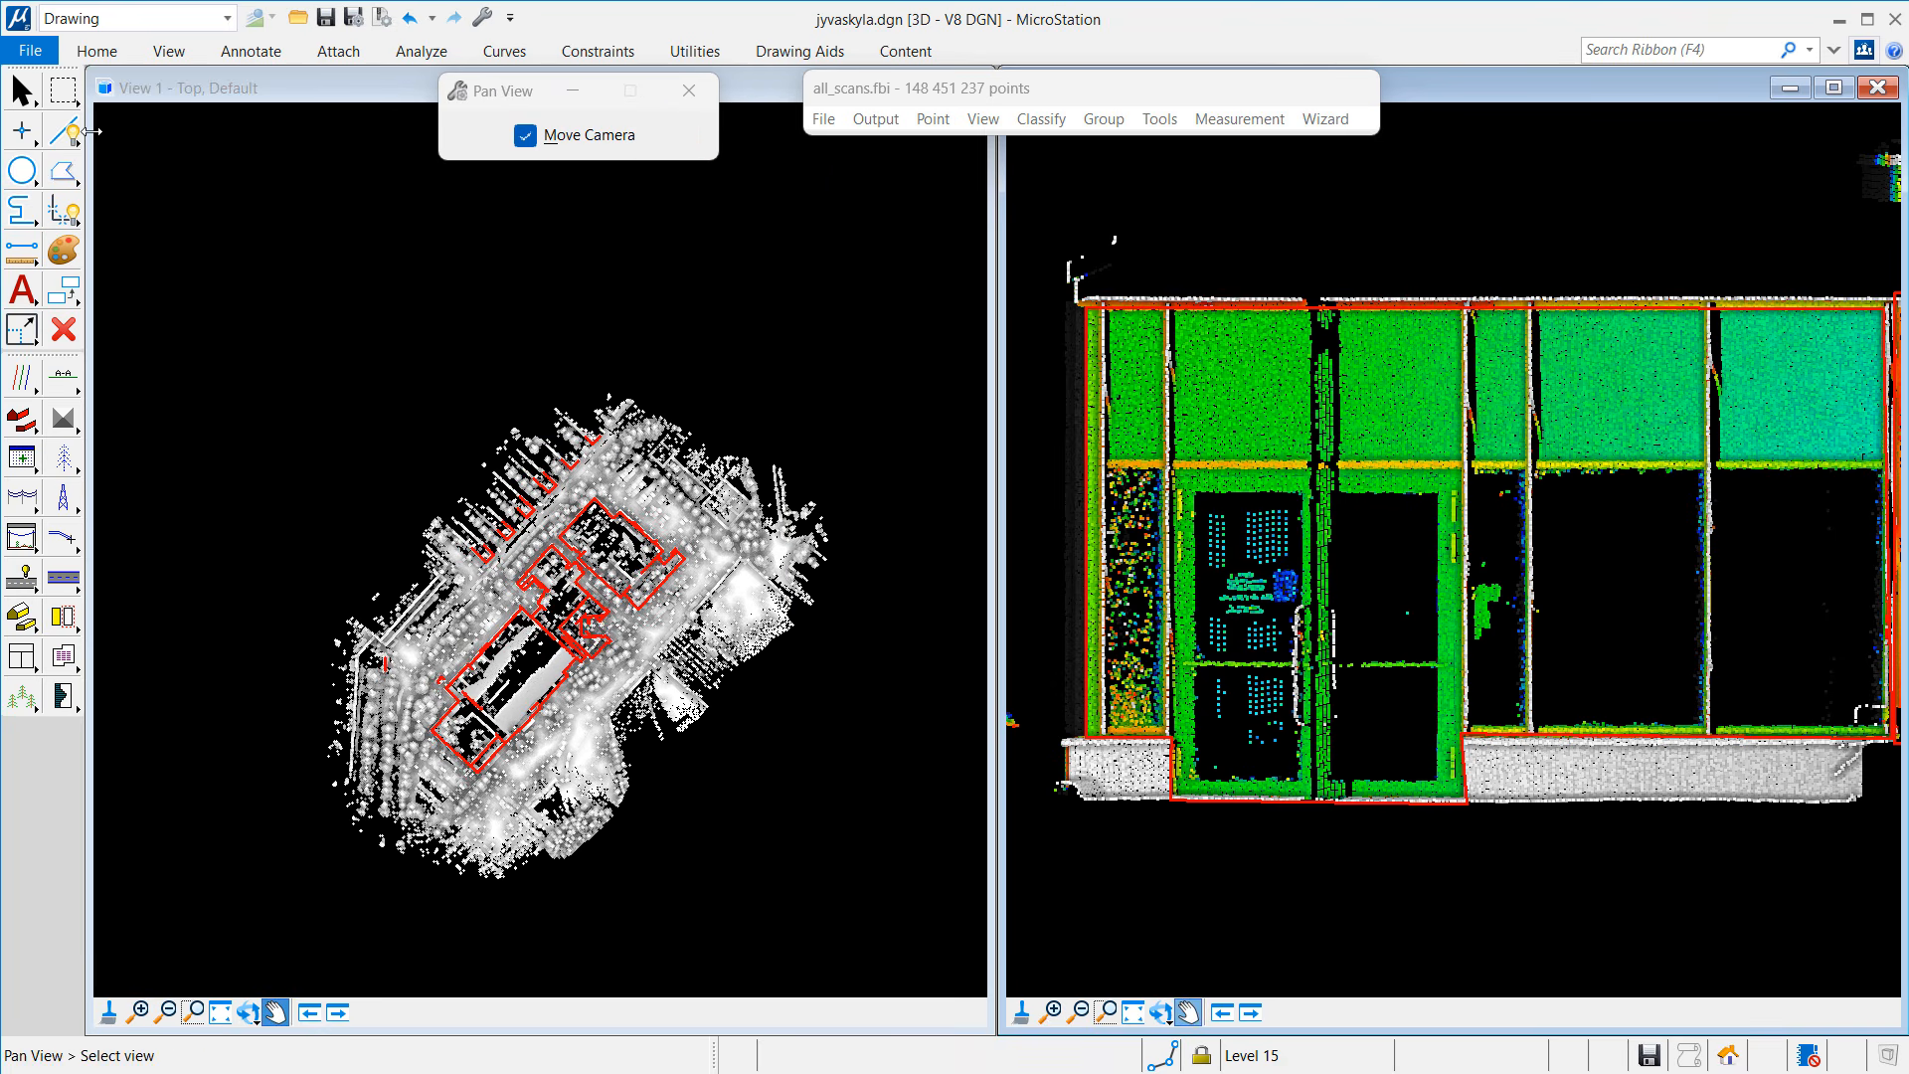
pyautogui.click(30, 52)
pyautogui.click(56, 235)
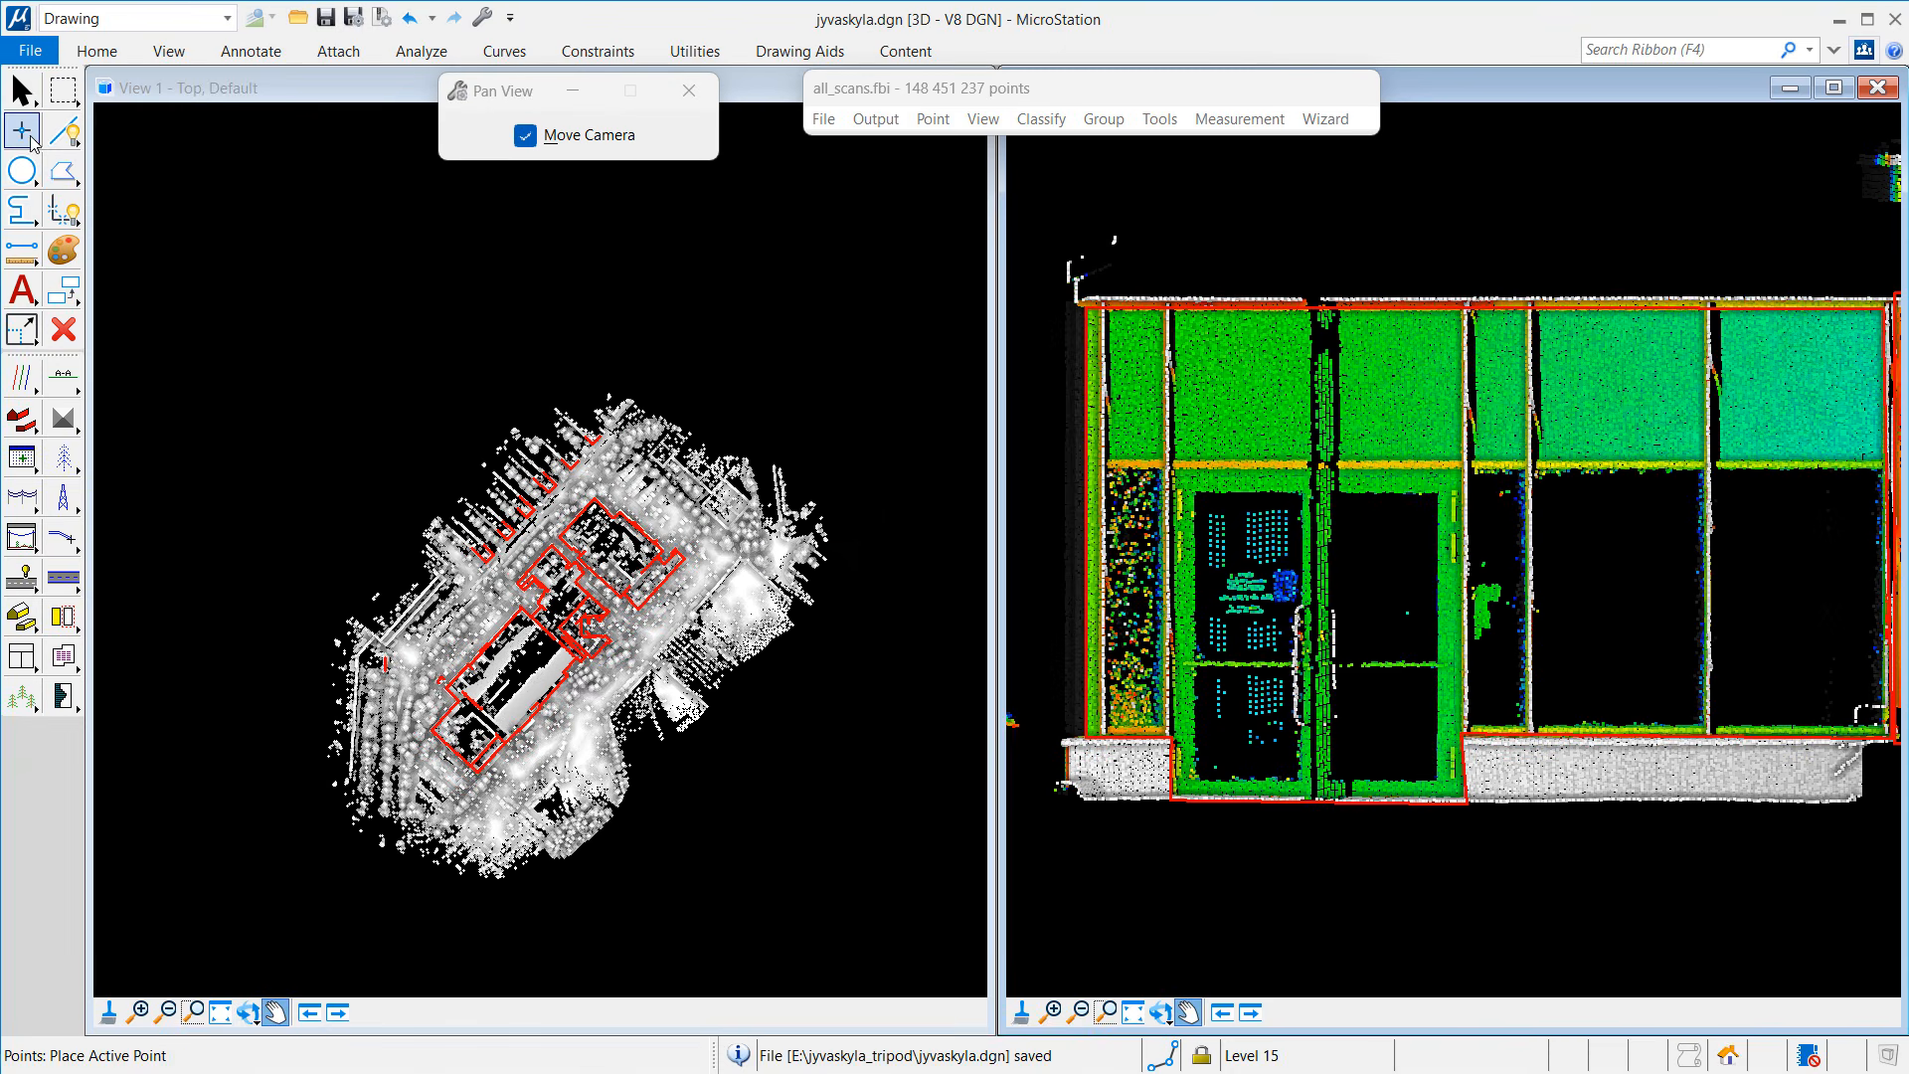
pyautogui.moveTo(247, 277); pyautogui.dragTo(848, 833)
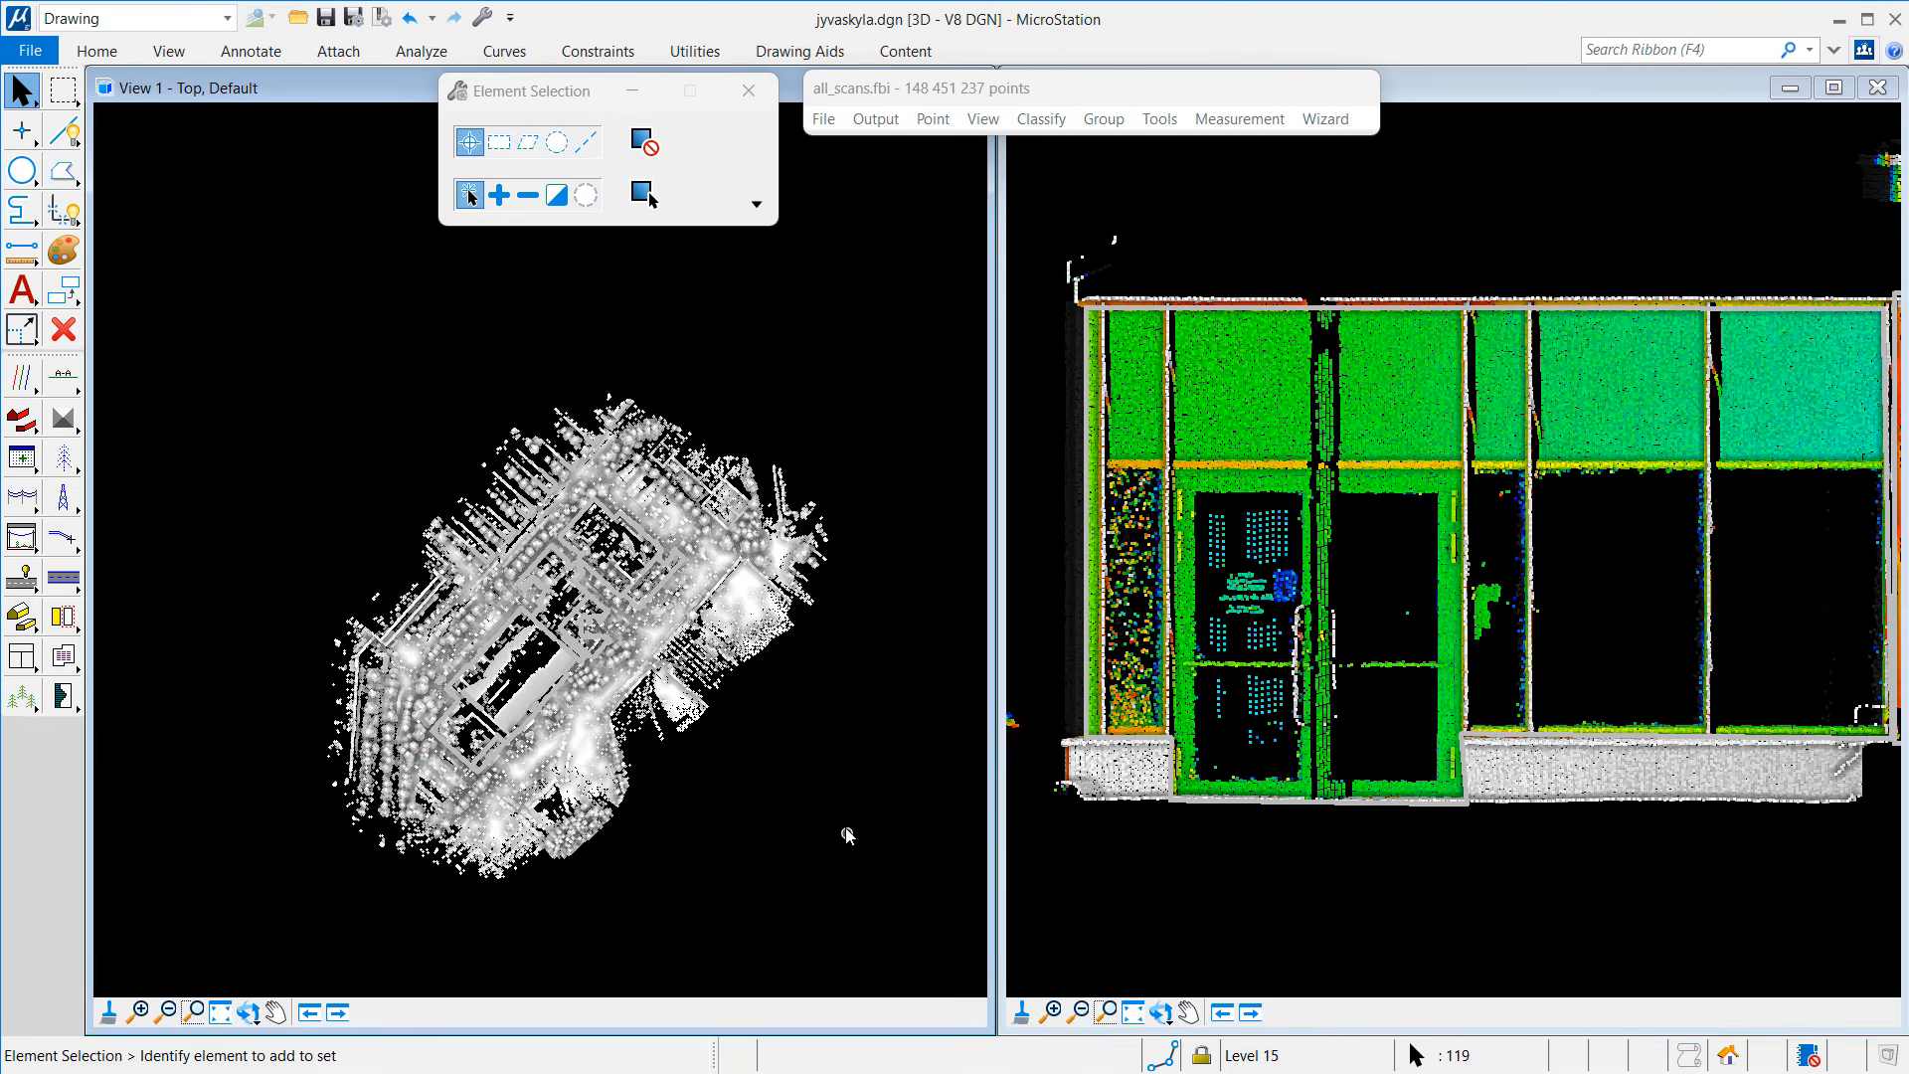
# Step: Run Window Reflections to move 1 - Default points into 7 - Low point, tolerance 0.500
pyautogui.click(1041, 118)
pyautogui.moveTo(1066, 177)
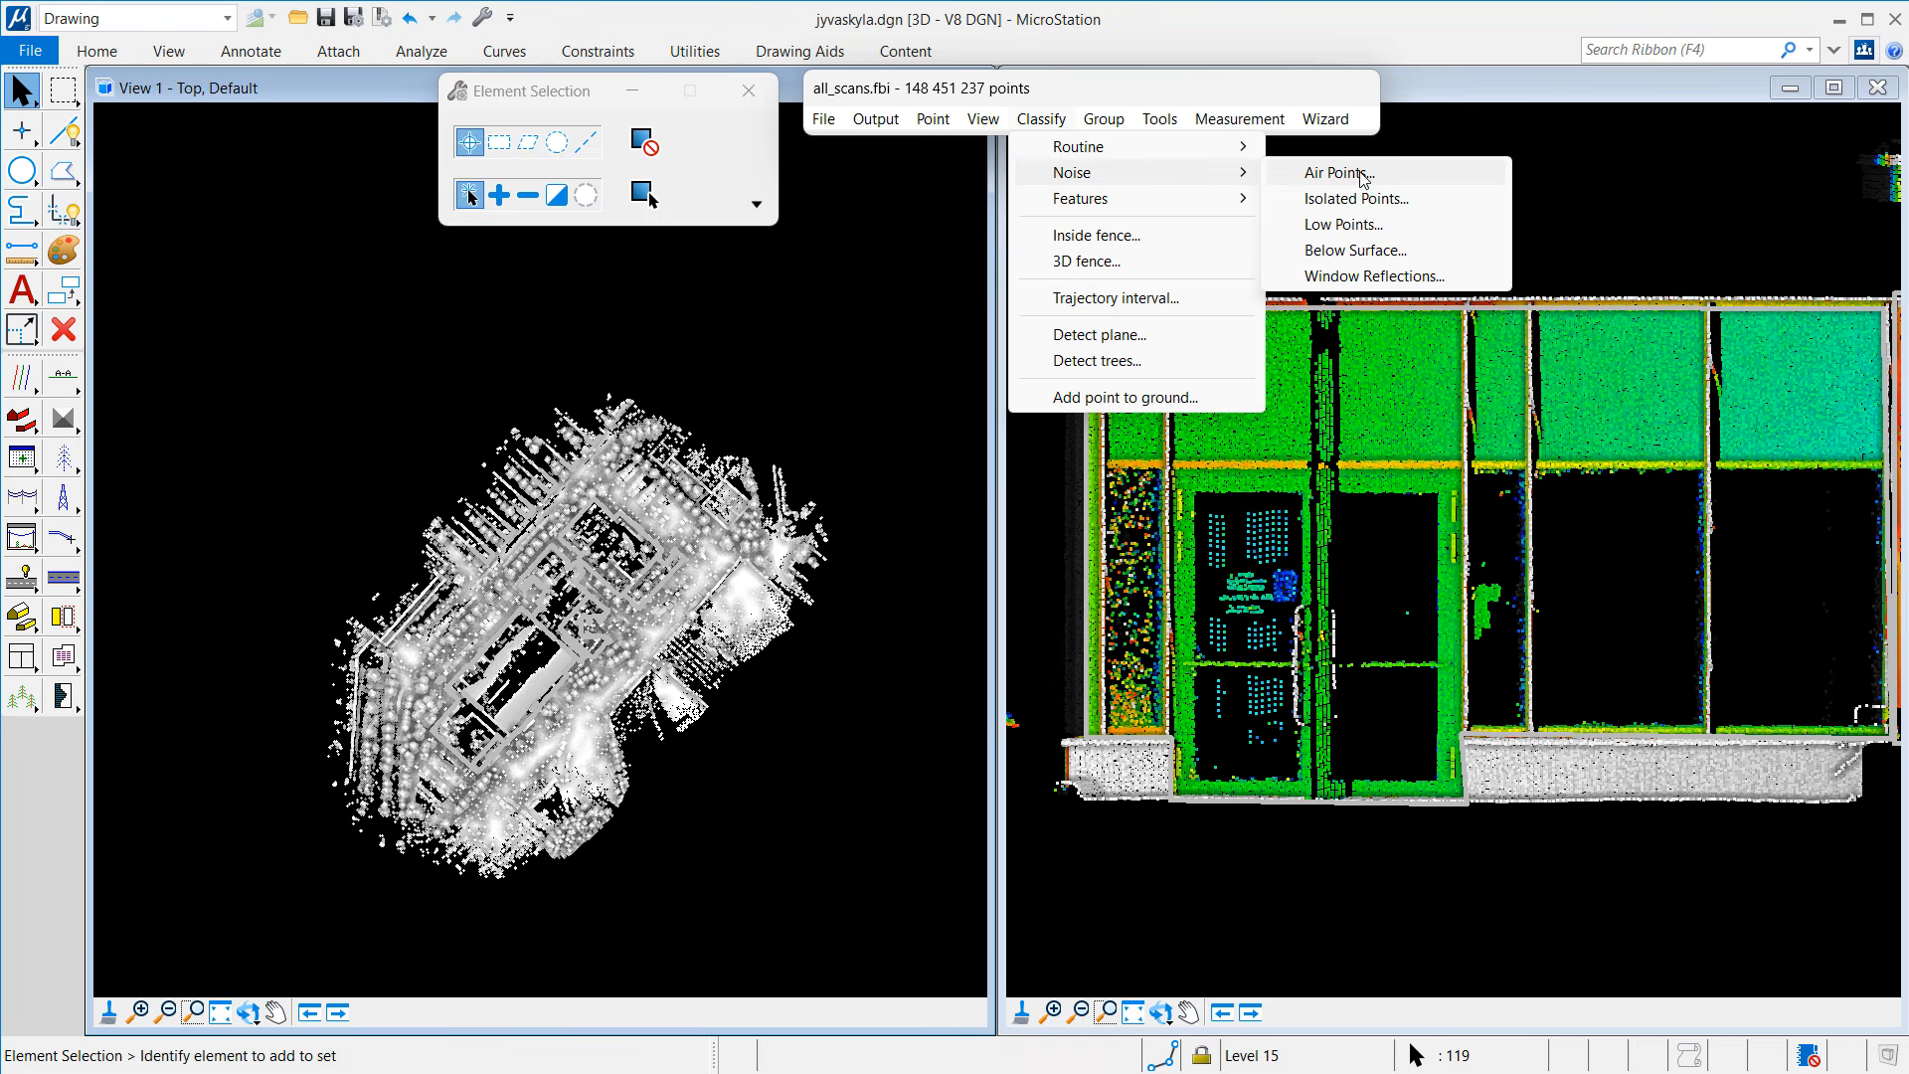
pyautogui.click(1390, 276)
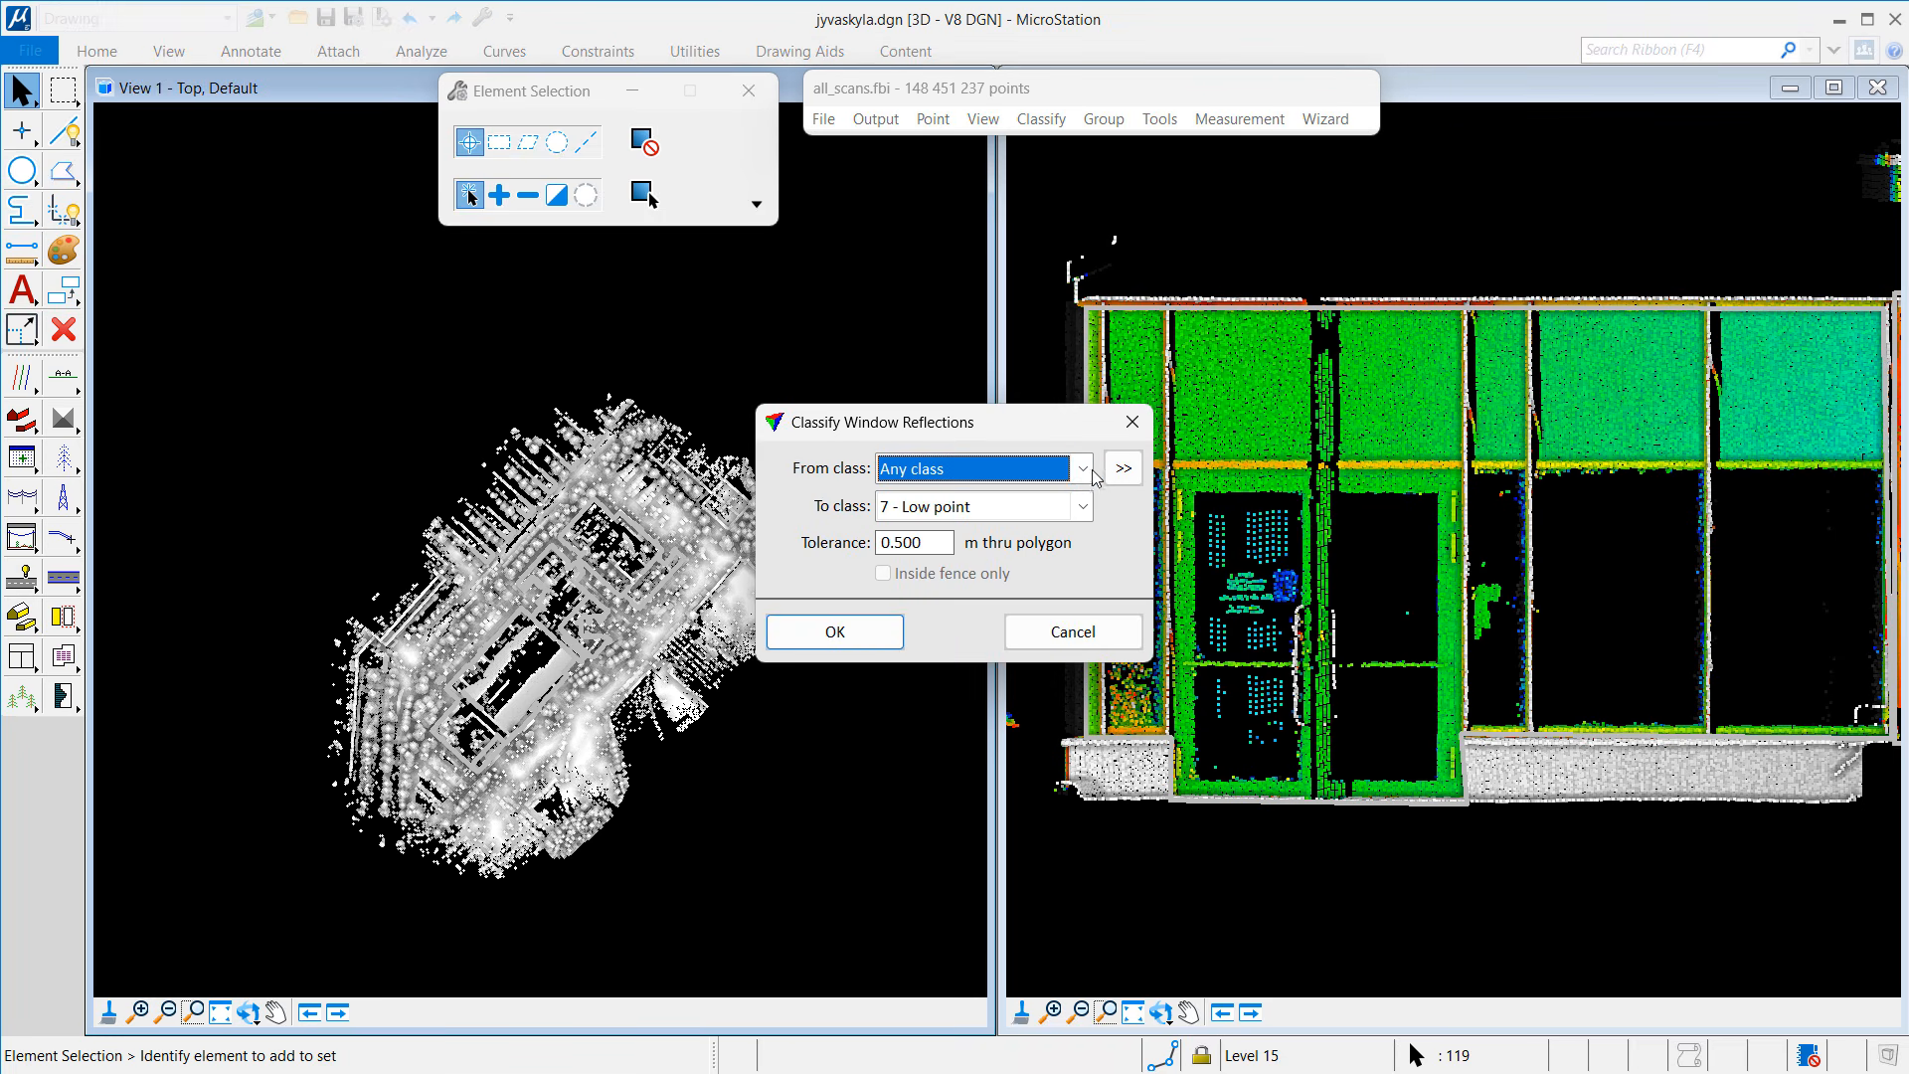
pyautogui.click(1091, 476)
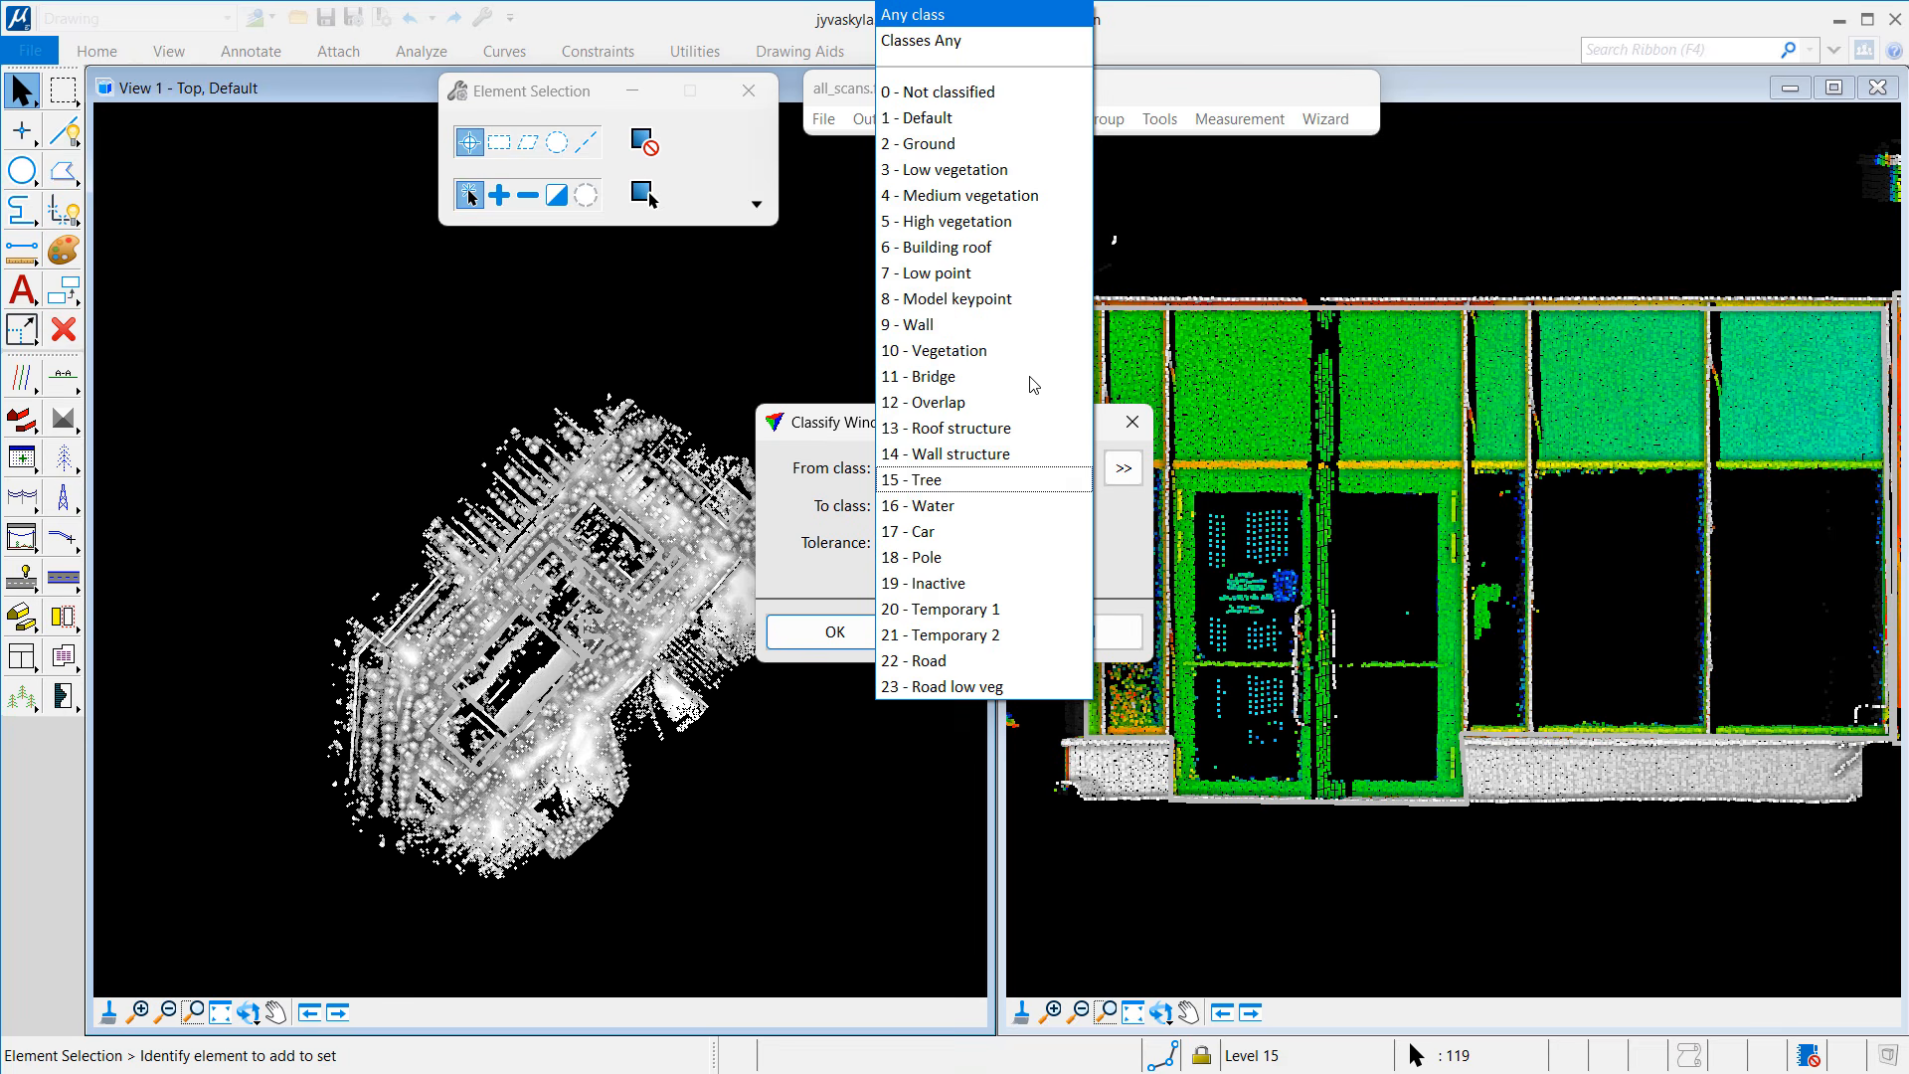
pyautogui.click(940, 119)
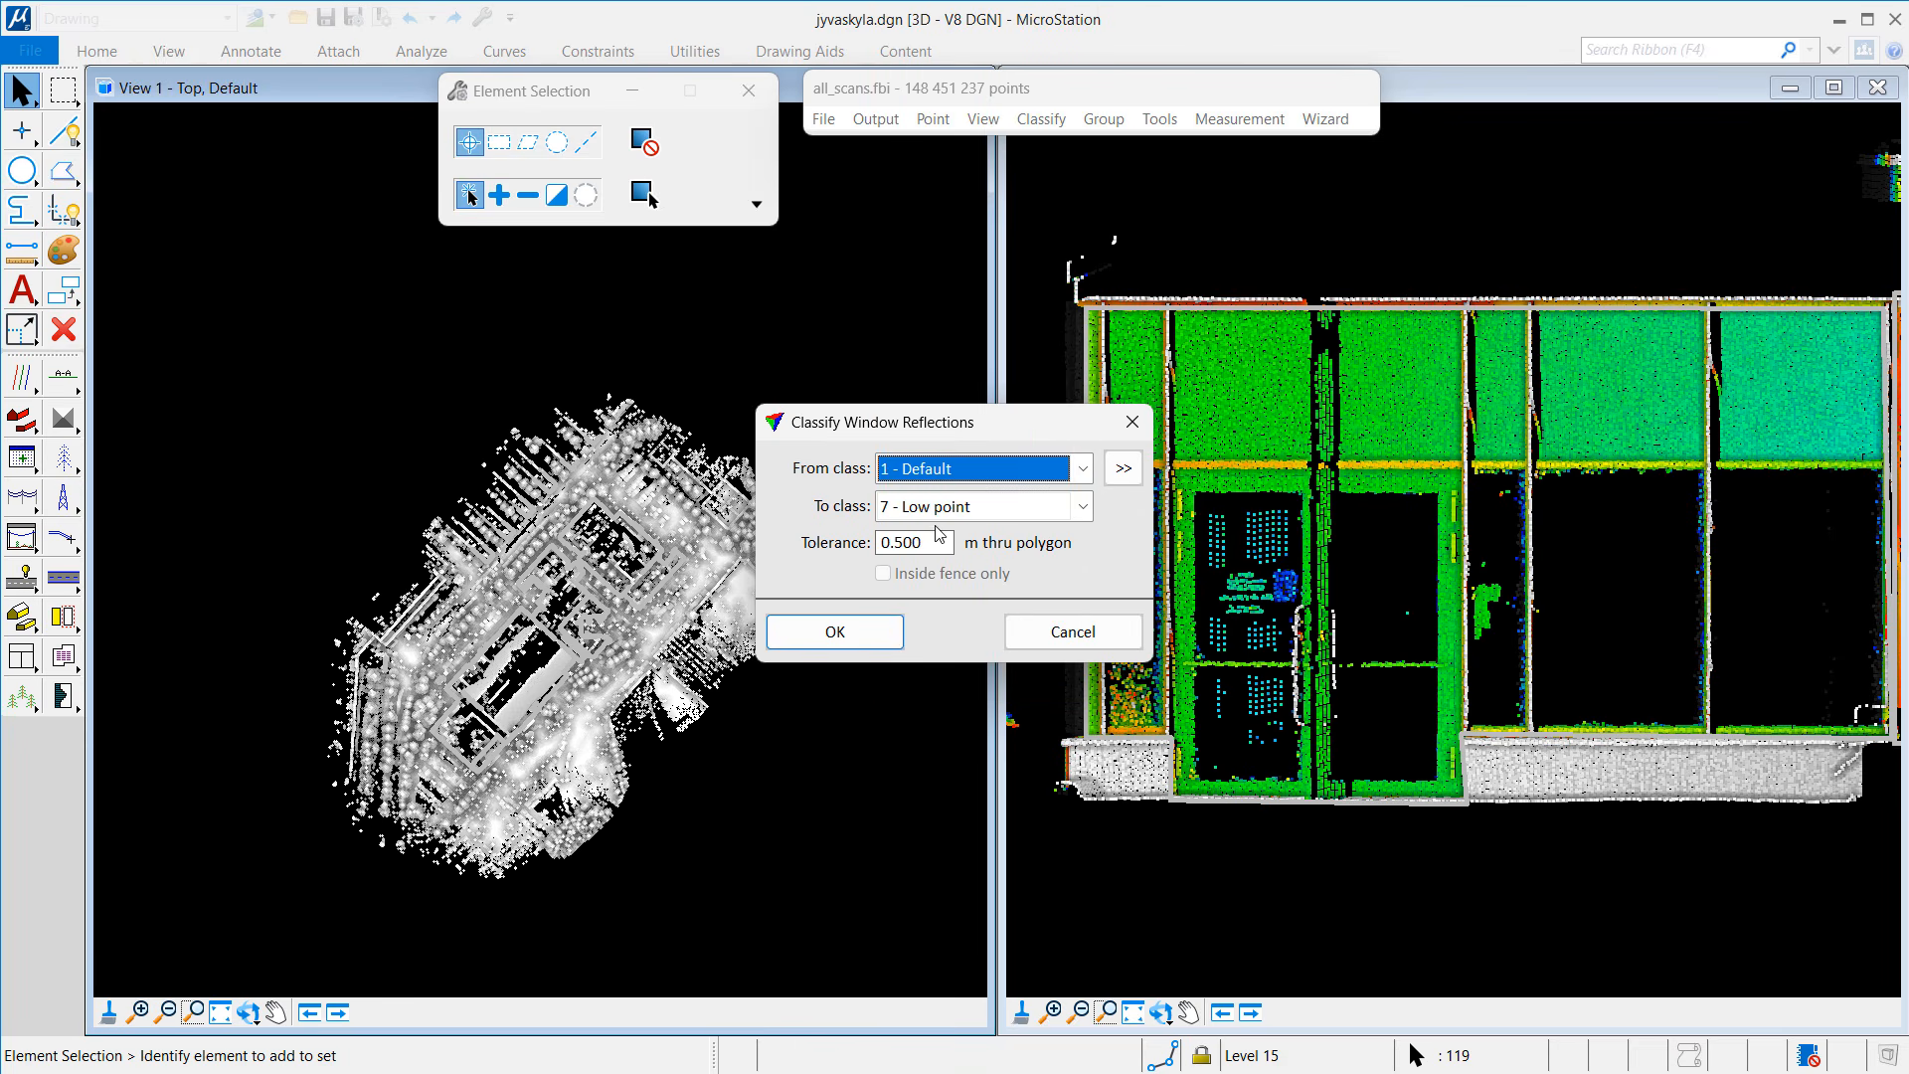
pyautogui.click(898, 633)
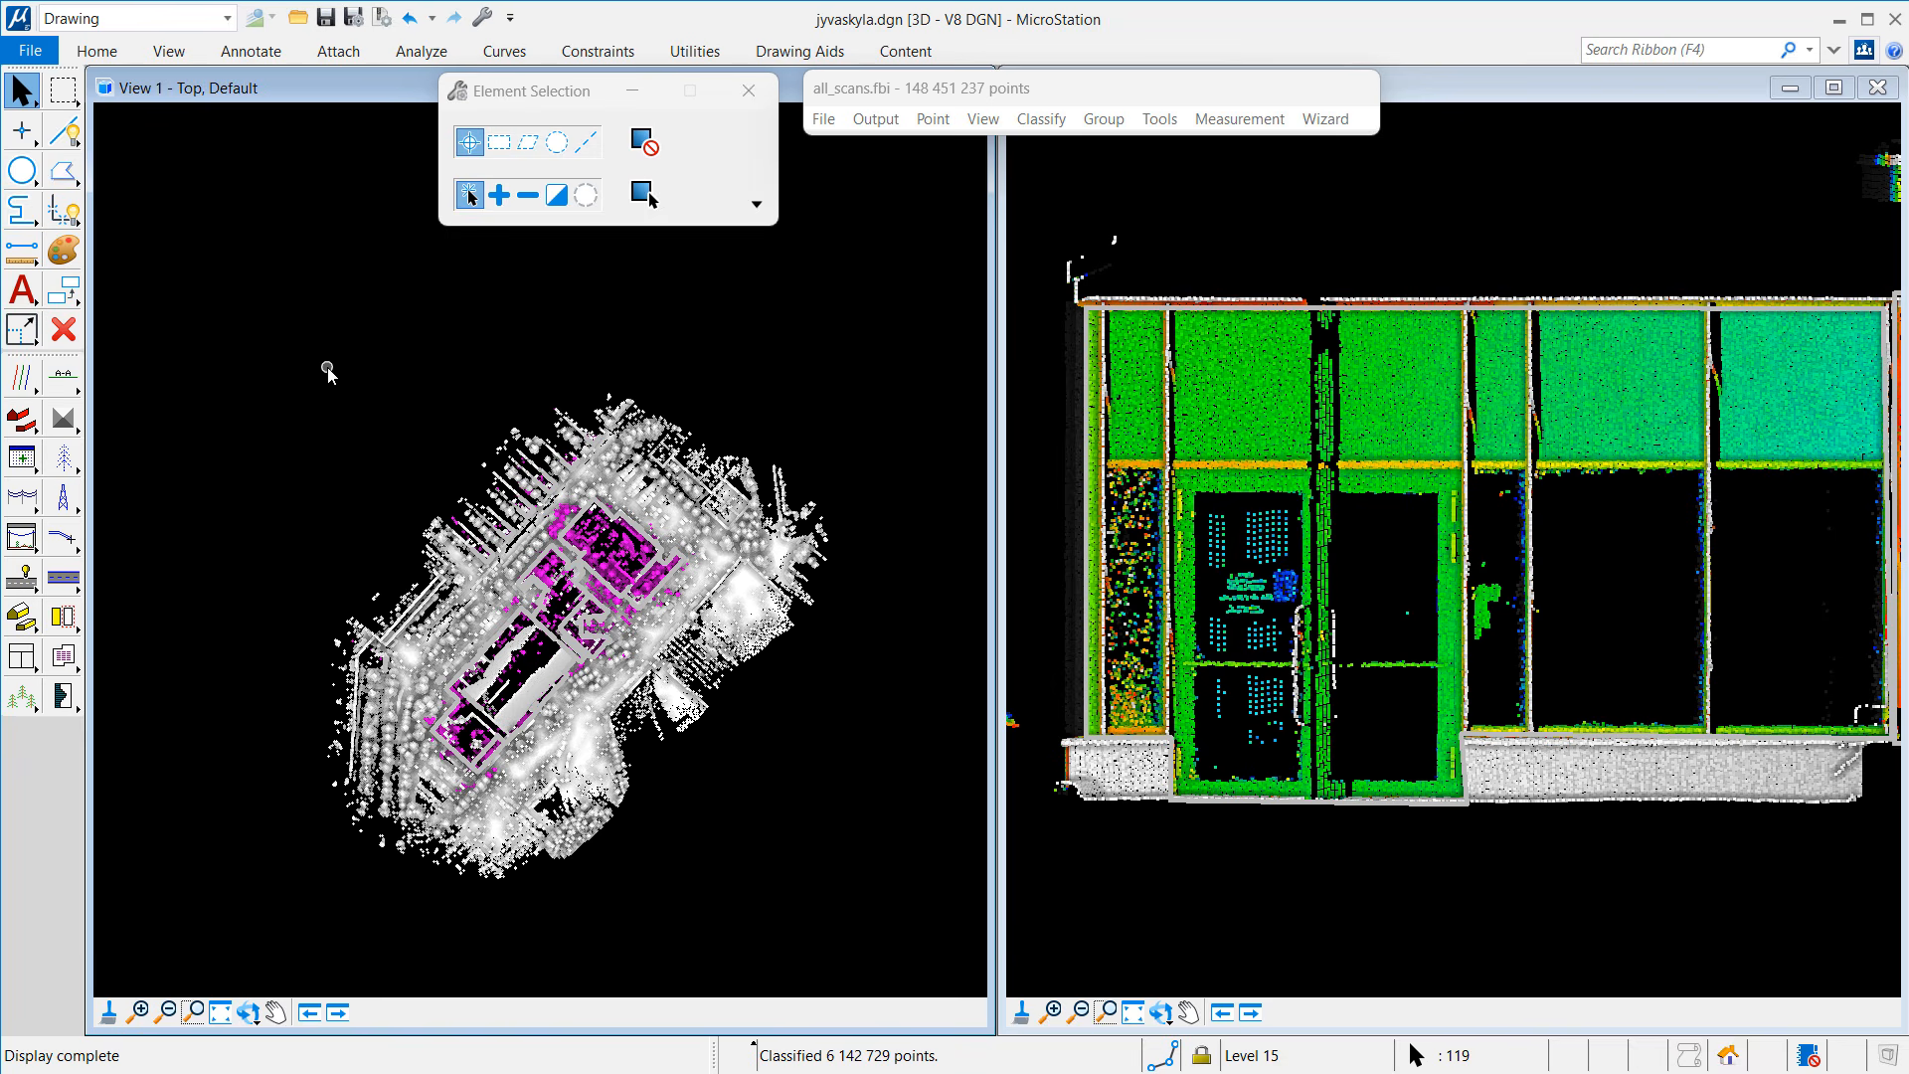
# Step: Zoom the top view in on the building's reflection points
pyautogui.click(187, 1015)
pyautogui.click(139, 1012)
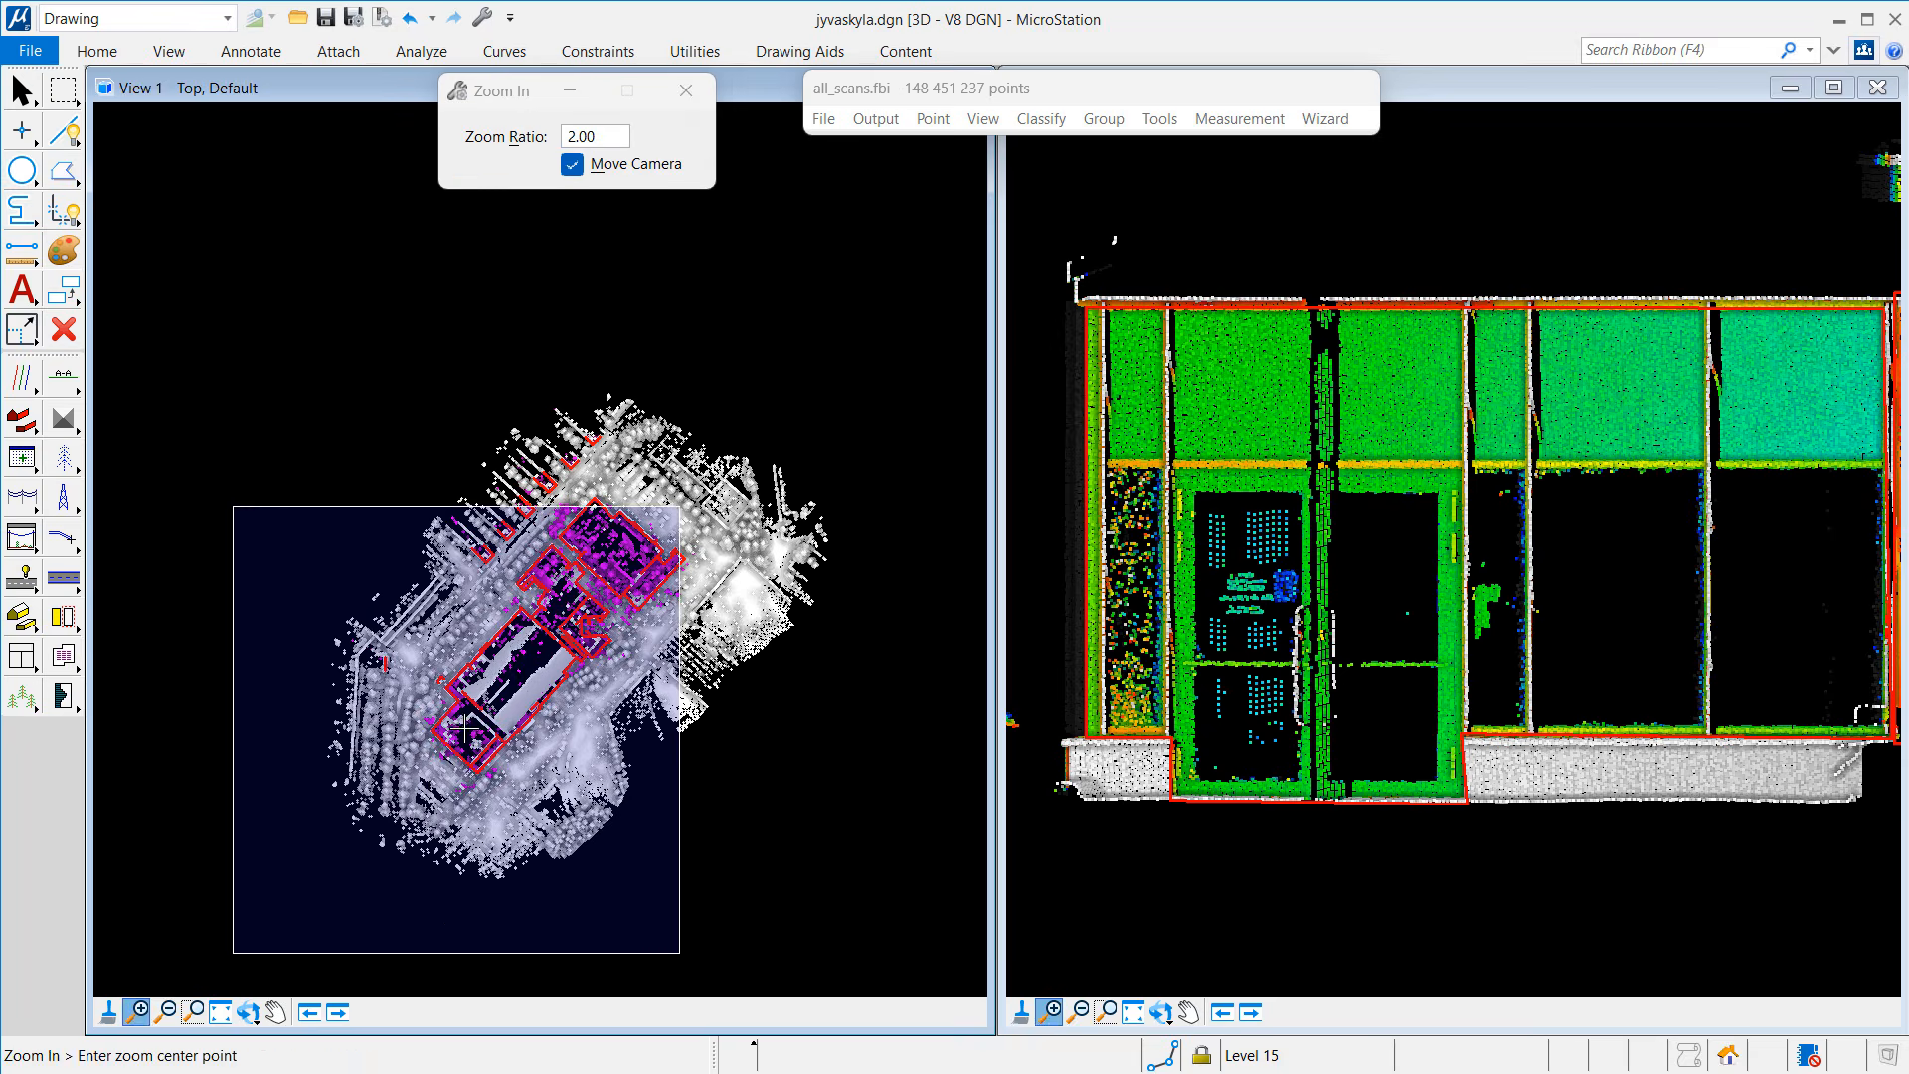
pyautogui.click(528, 660)
pyautogui.click(494, 642)
pyautogui.click(412, 619)
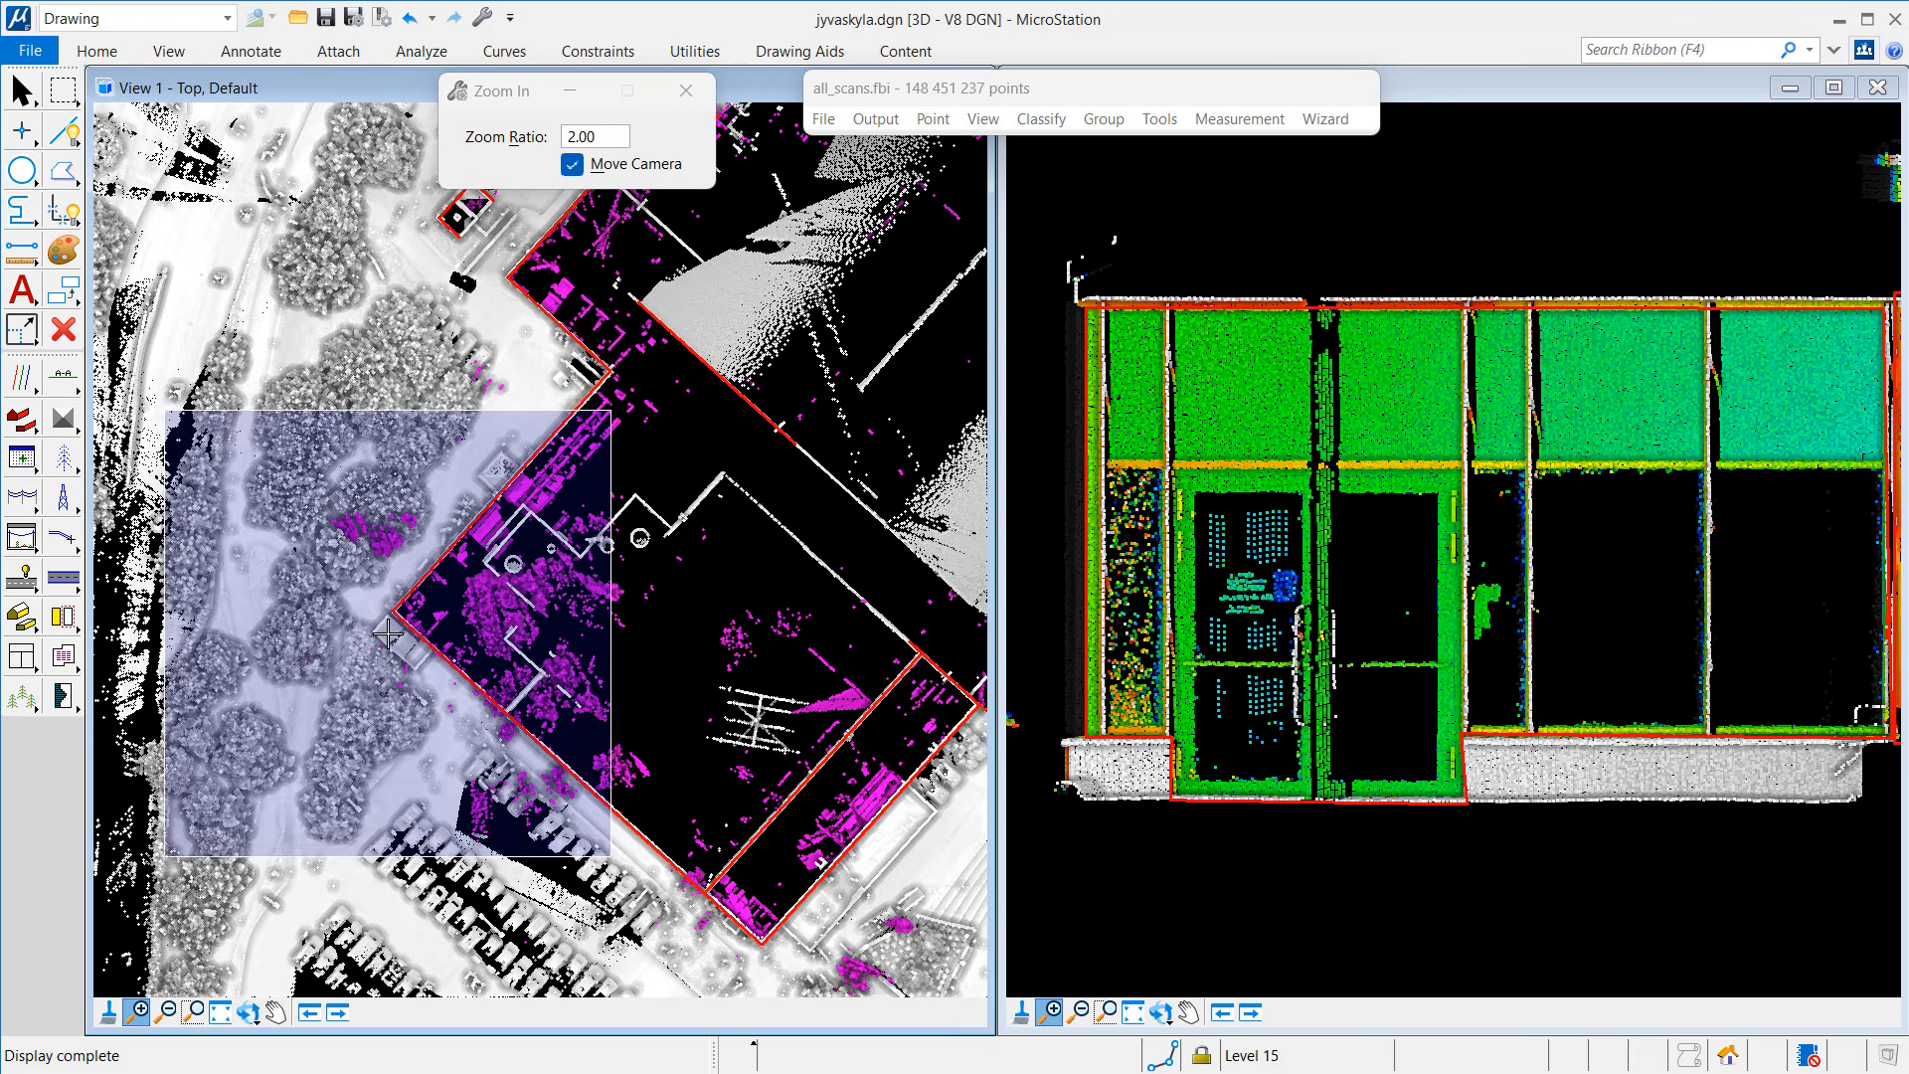
pyautogui.click(555, 541)
pyautogui.press('Escape')
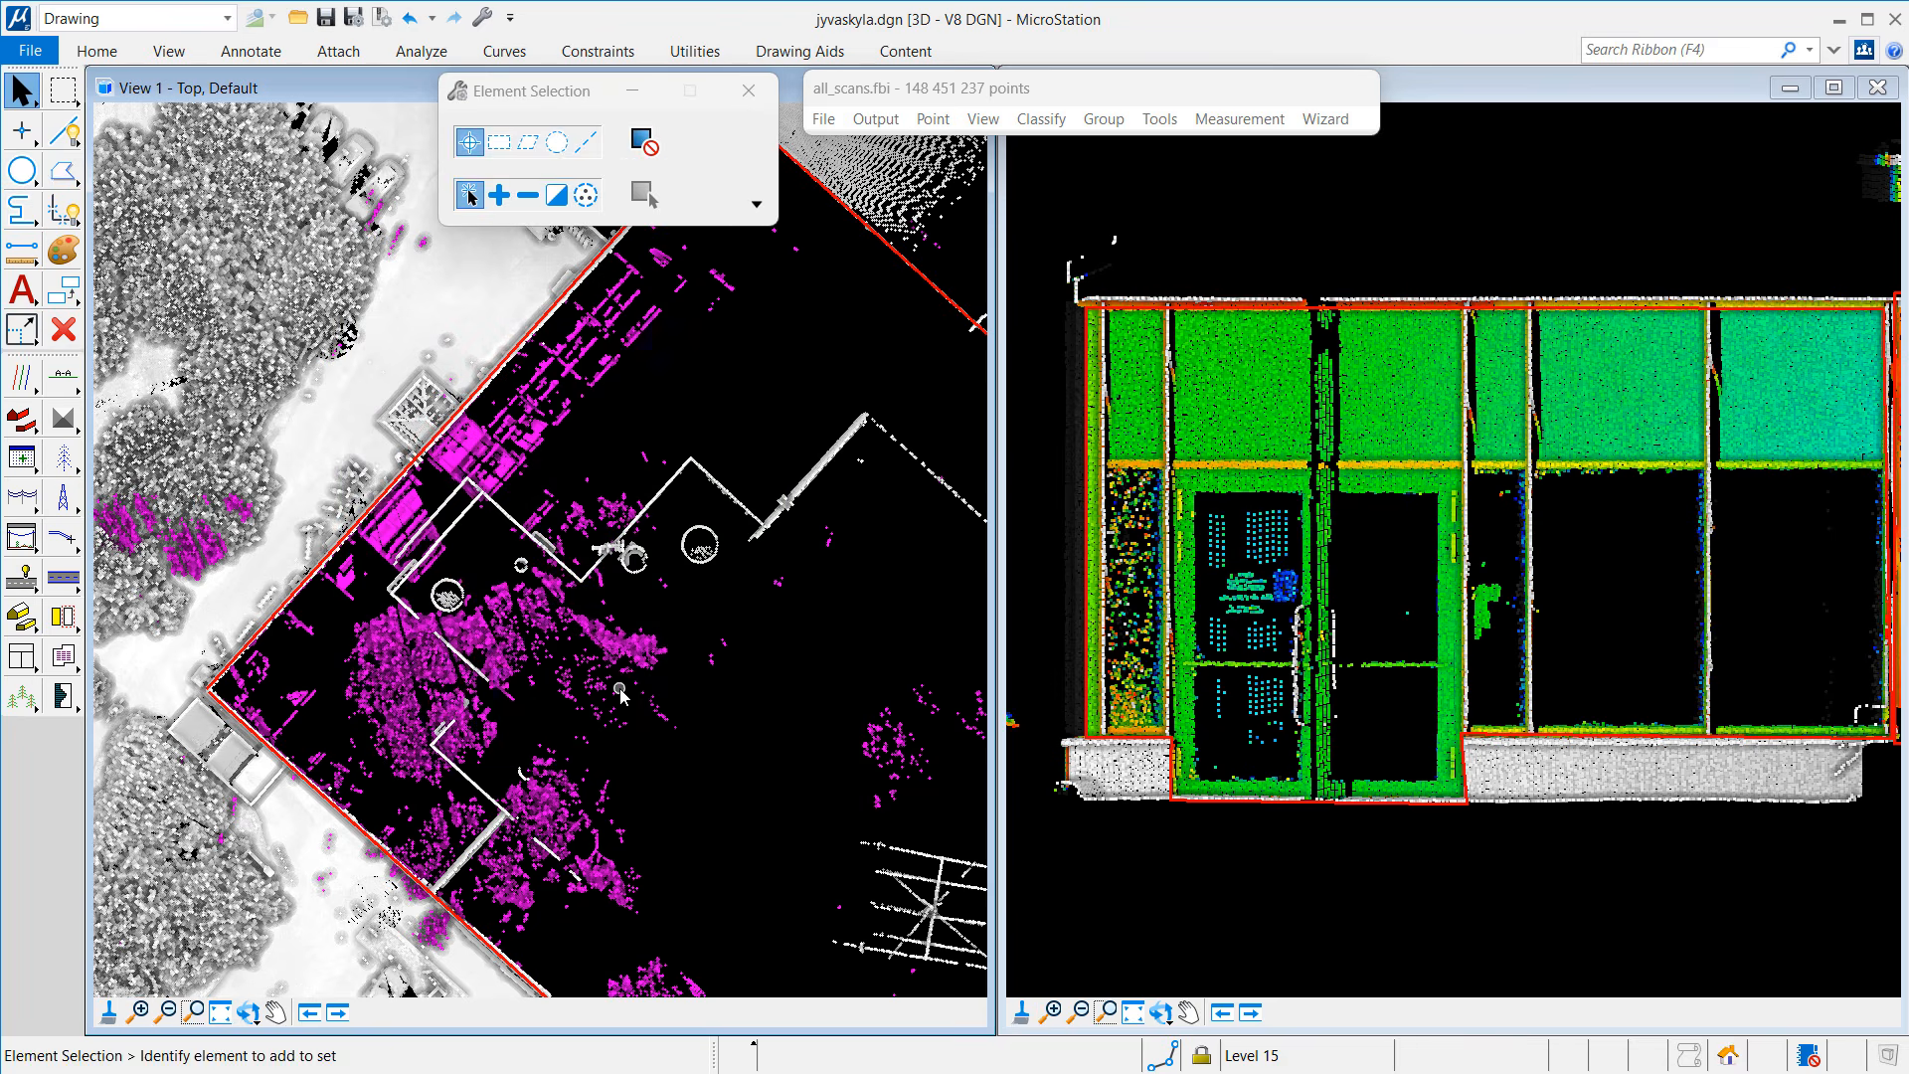
# Step: Pan the top view along the parking-side facade to the building corner
pyautogui.click(194, 1012)
pyautogui.click(275, 1012)
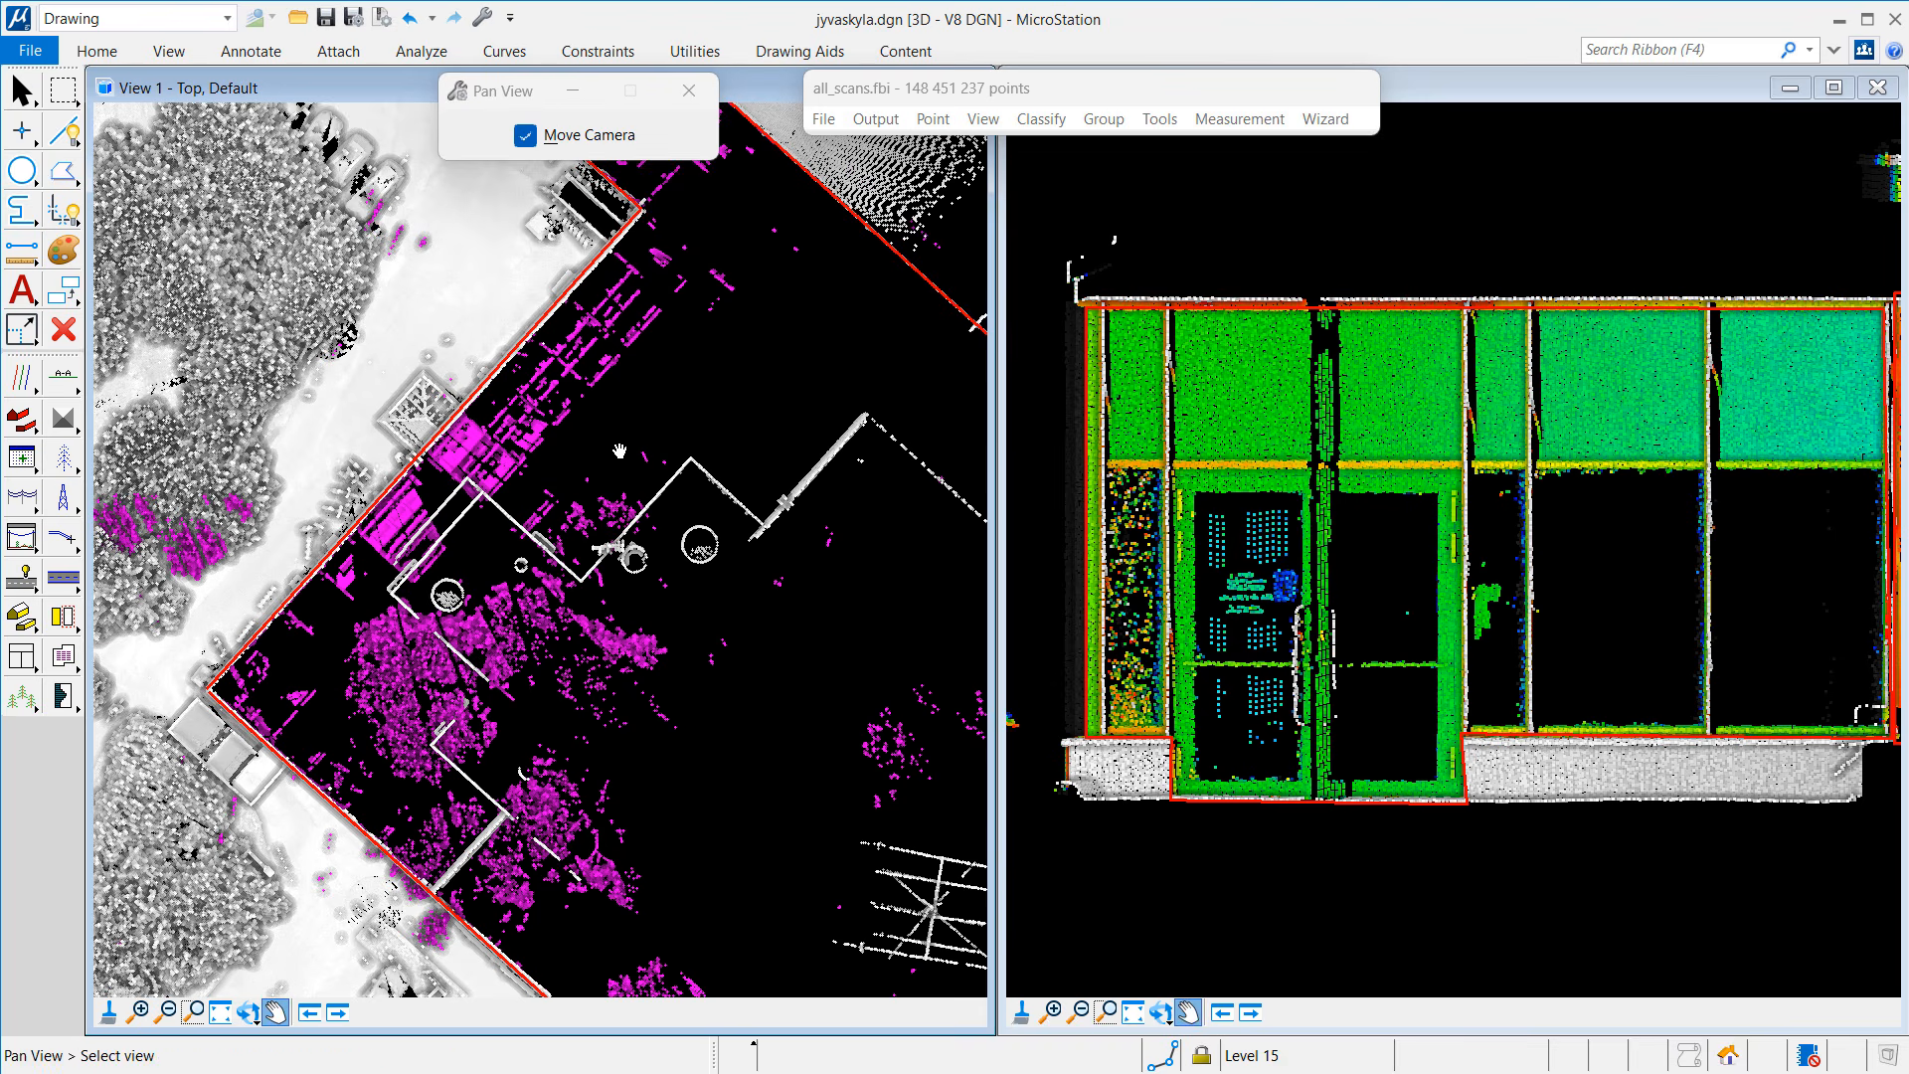
pyautogui.moveTo(736, 335); pyautogui.dragTo(326, 800)
pyautogui.moveTo(403, 268); pyautogui.dragTo(608, 725)
pyautogui.moveTo(841, 429); pyautogui.dragTo(481, 768)
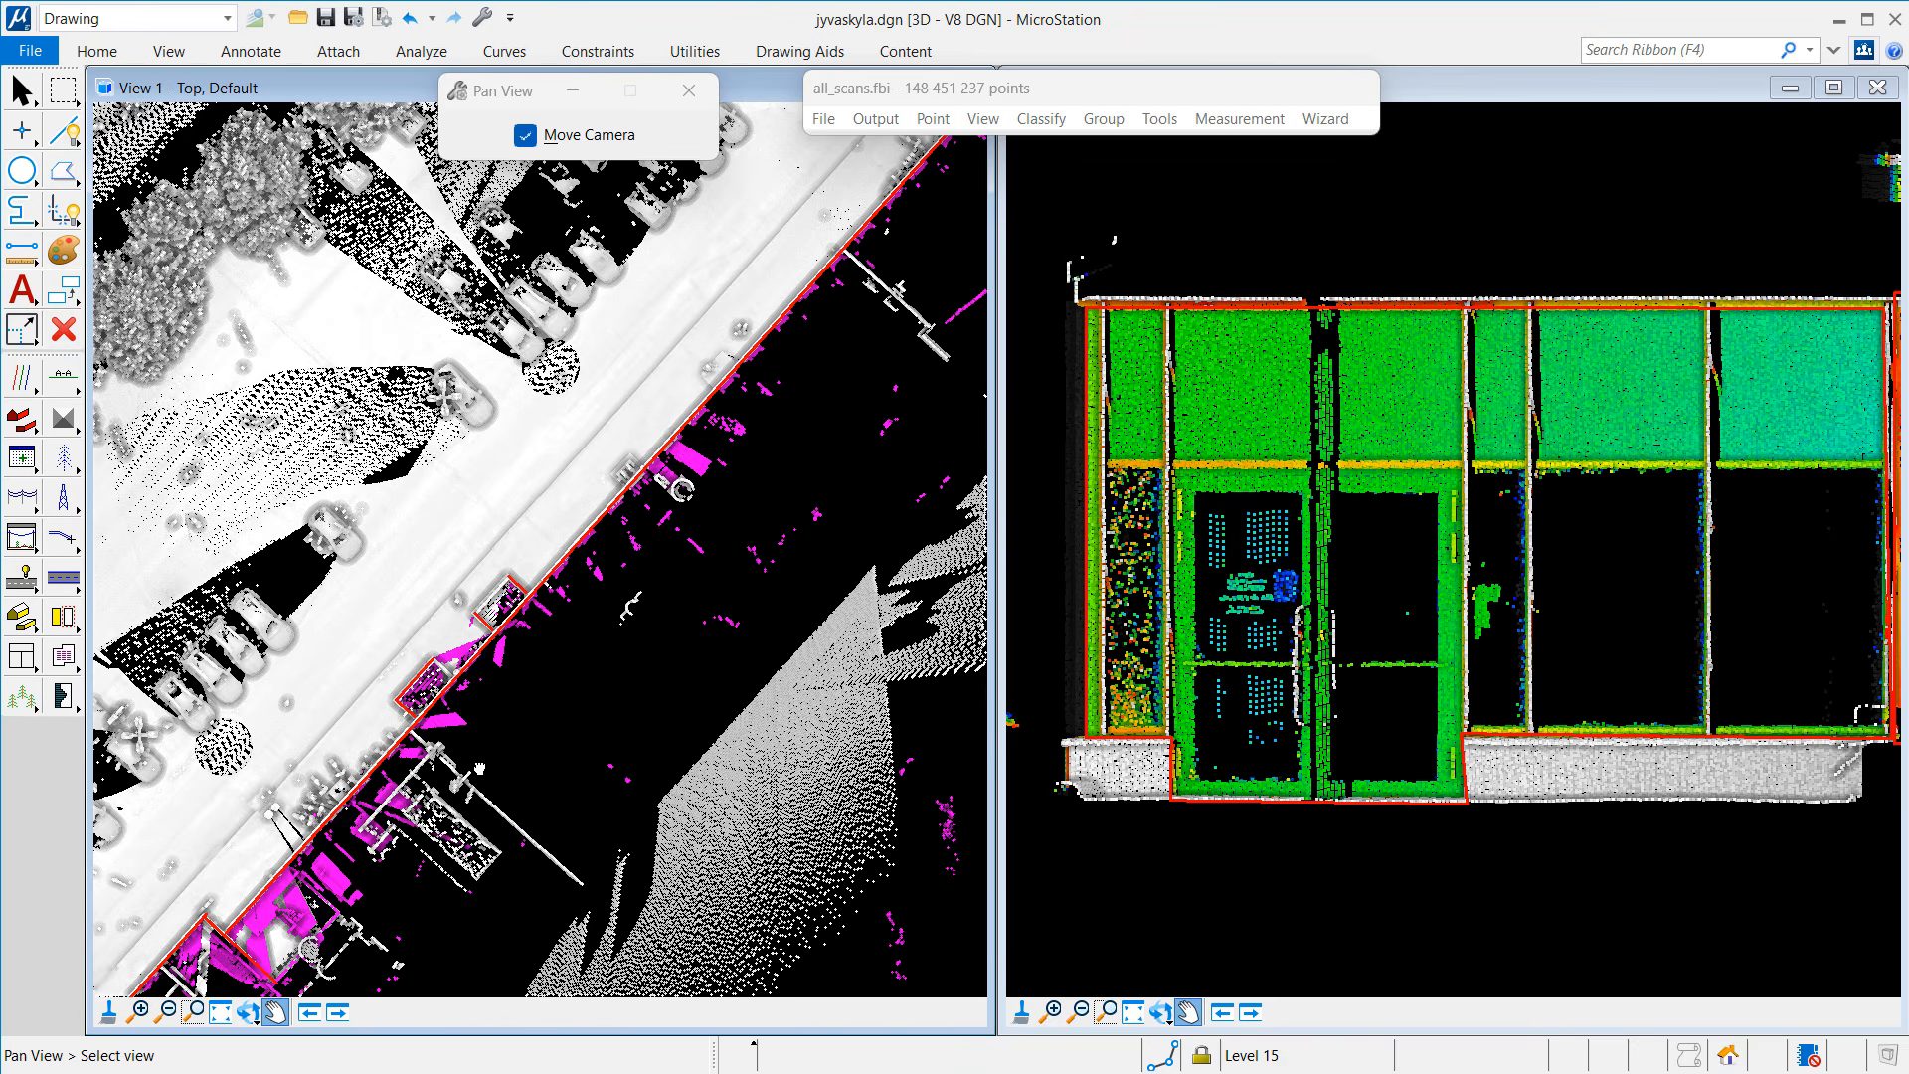
pyautogui.moveTo(857, 367); pyautogui.dragTo(582, 716)
pyautogui.moveTo(764, 463); pyautogui.dragTo(640, 614)
# Step: Draw a 2.162-deep vertical section across the building edge and show it in the right view
pyautogui.click(62, 376)
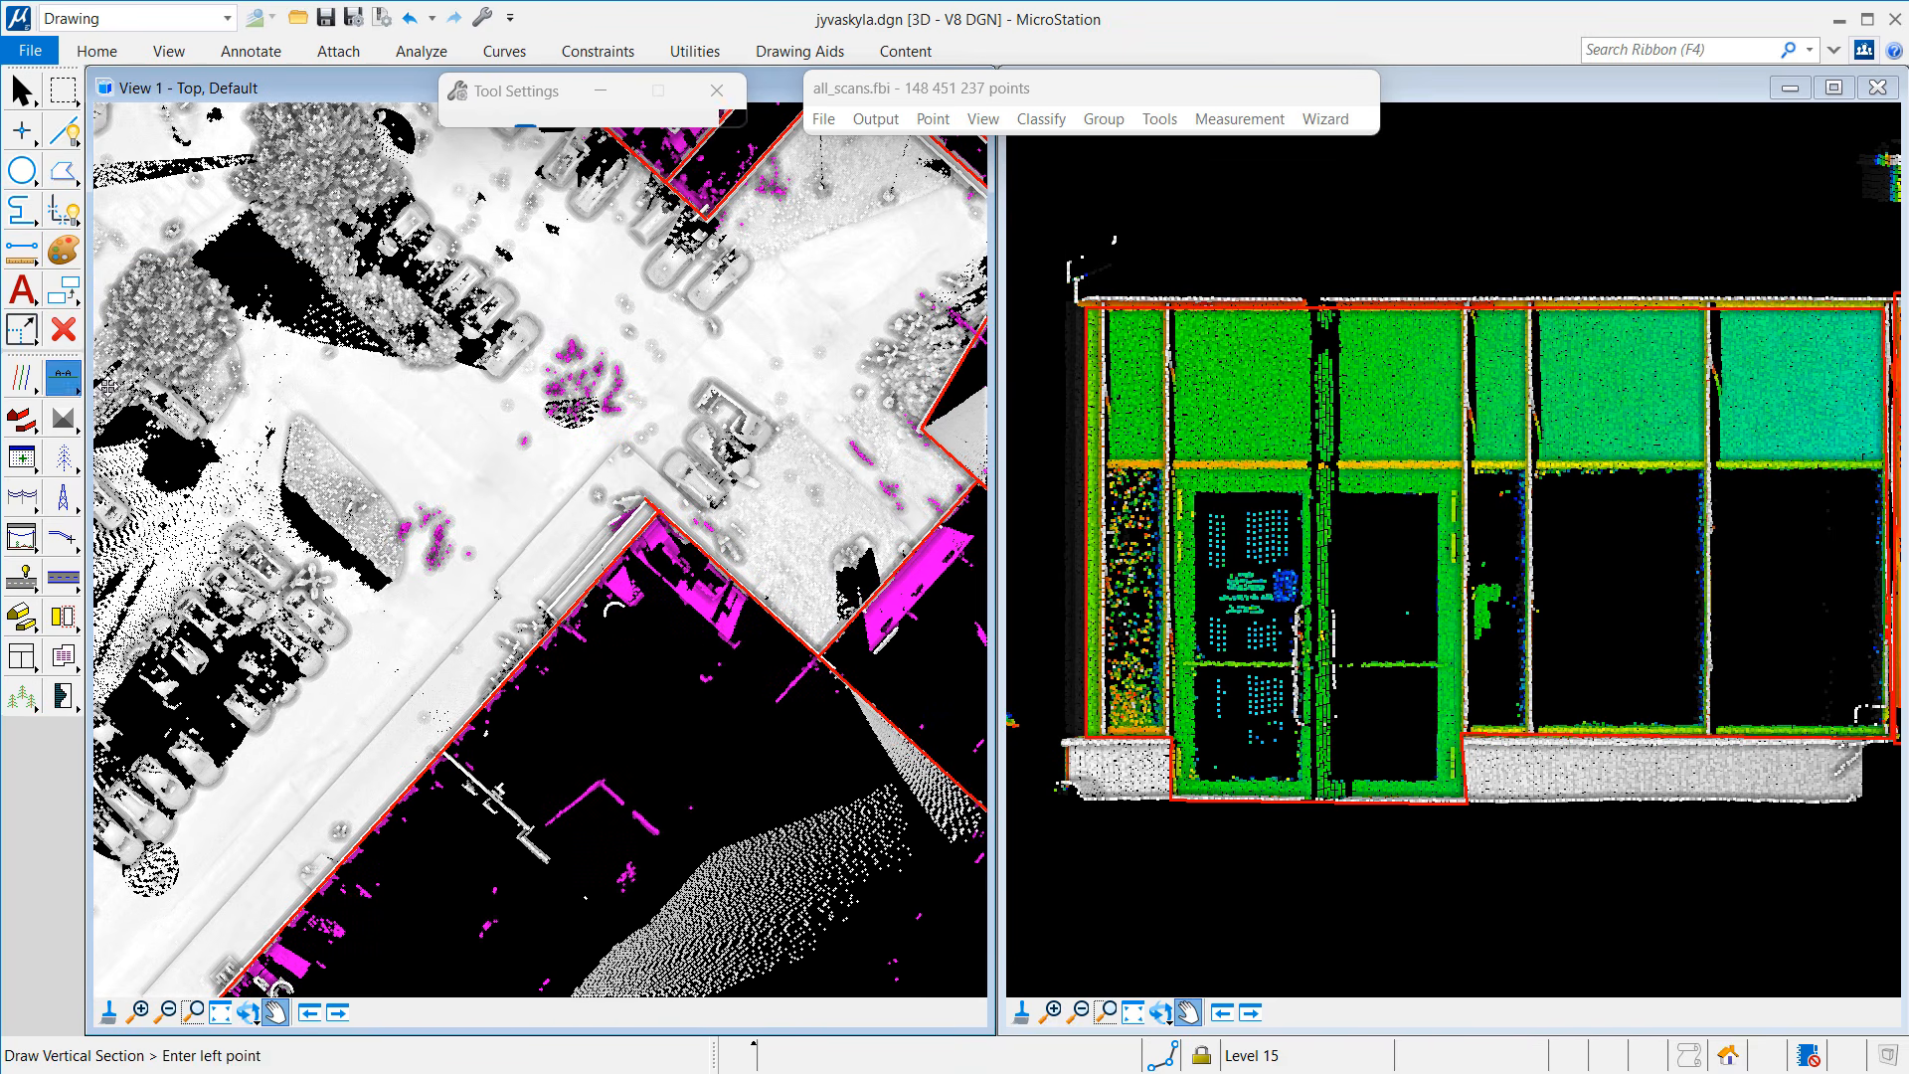
pyautogui.click(336, 485)
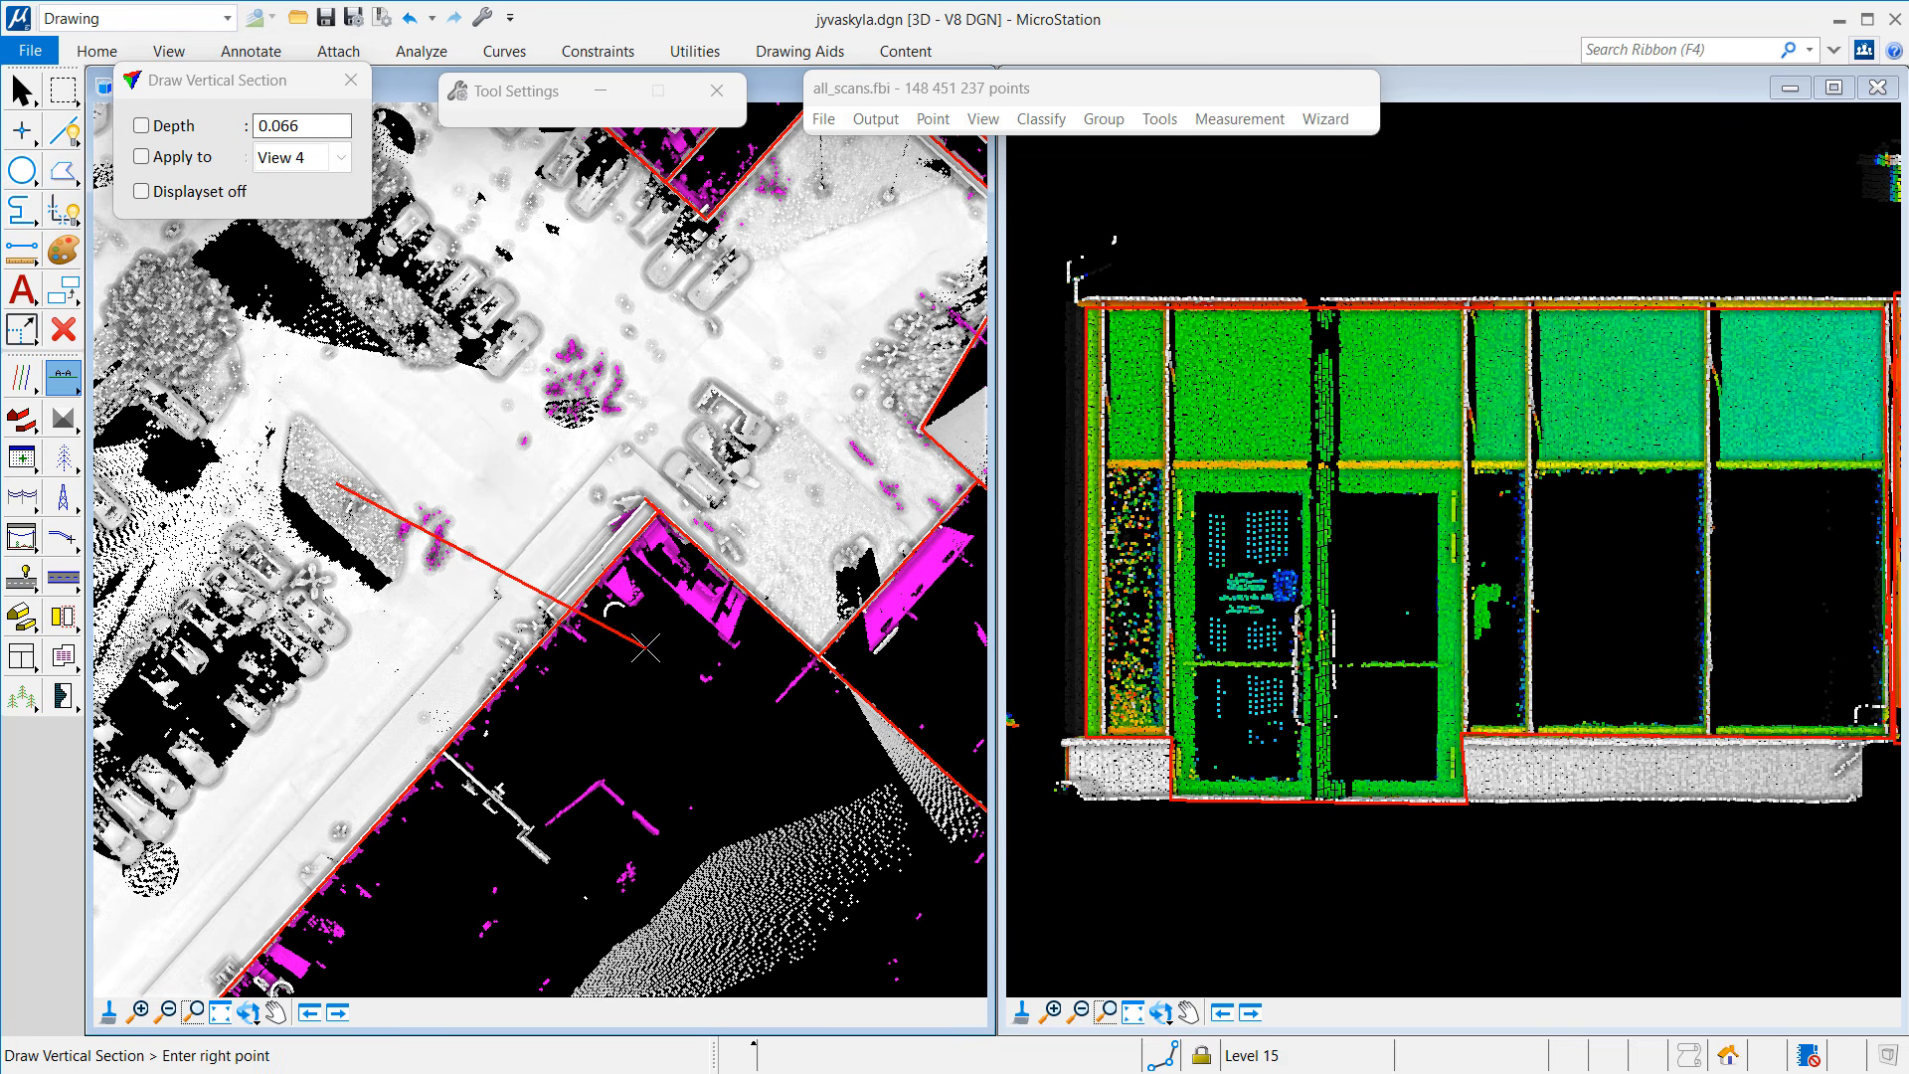
pyautogui.click(607, 644)
pyautogui.click(647, 612)
pyautogui.click(1438, 626)
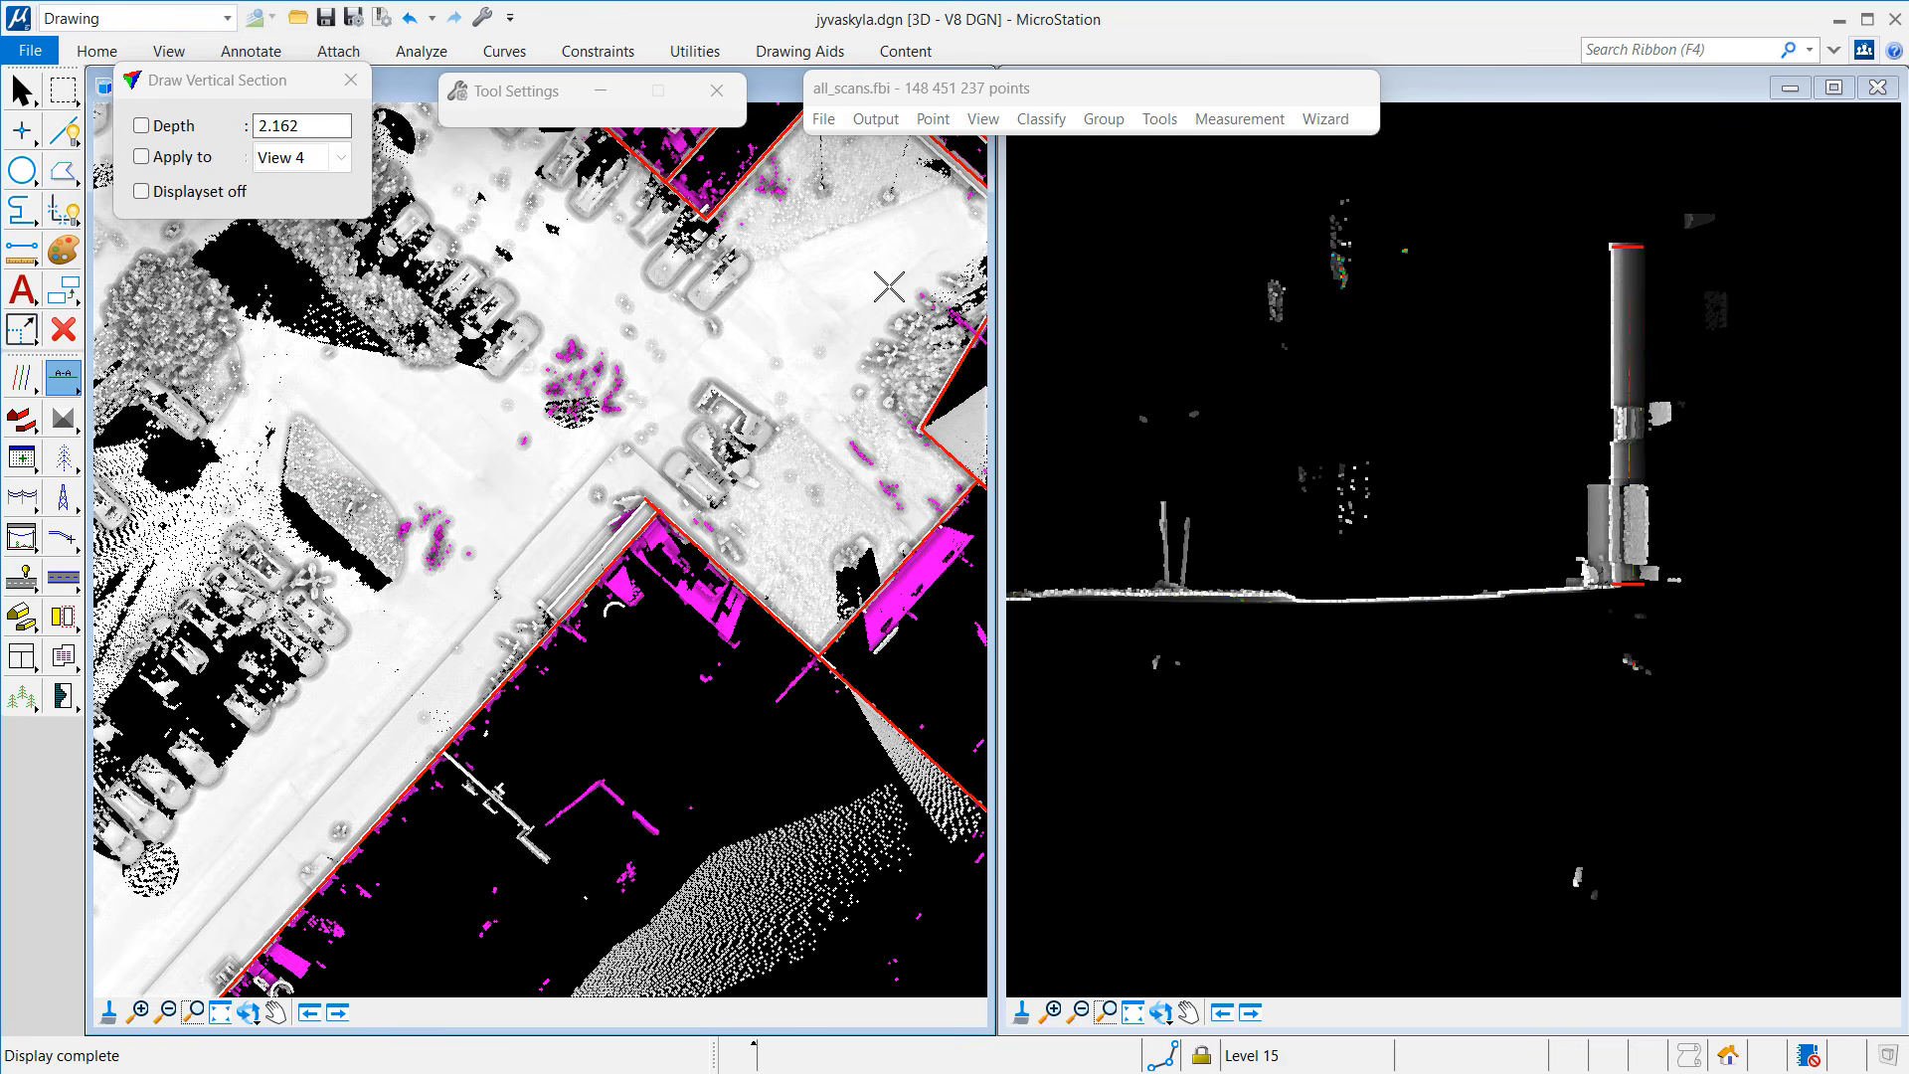
# Step: Colour the section view's points by Class, then pan the top view up-right
pyautogui.click(983, 119)
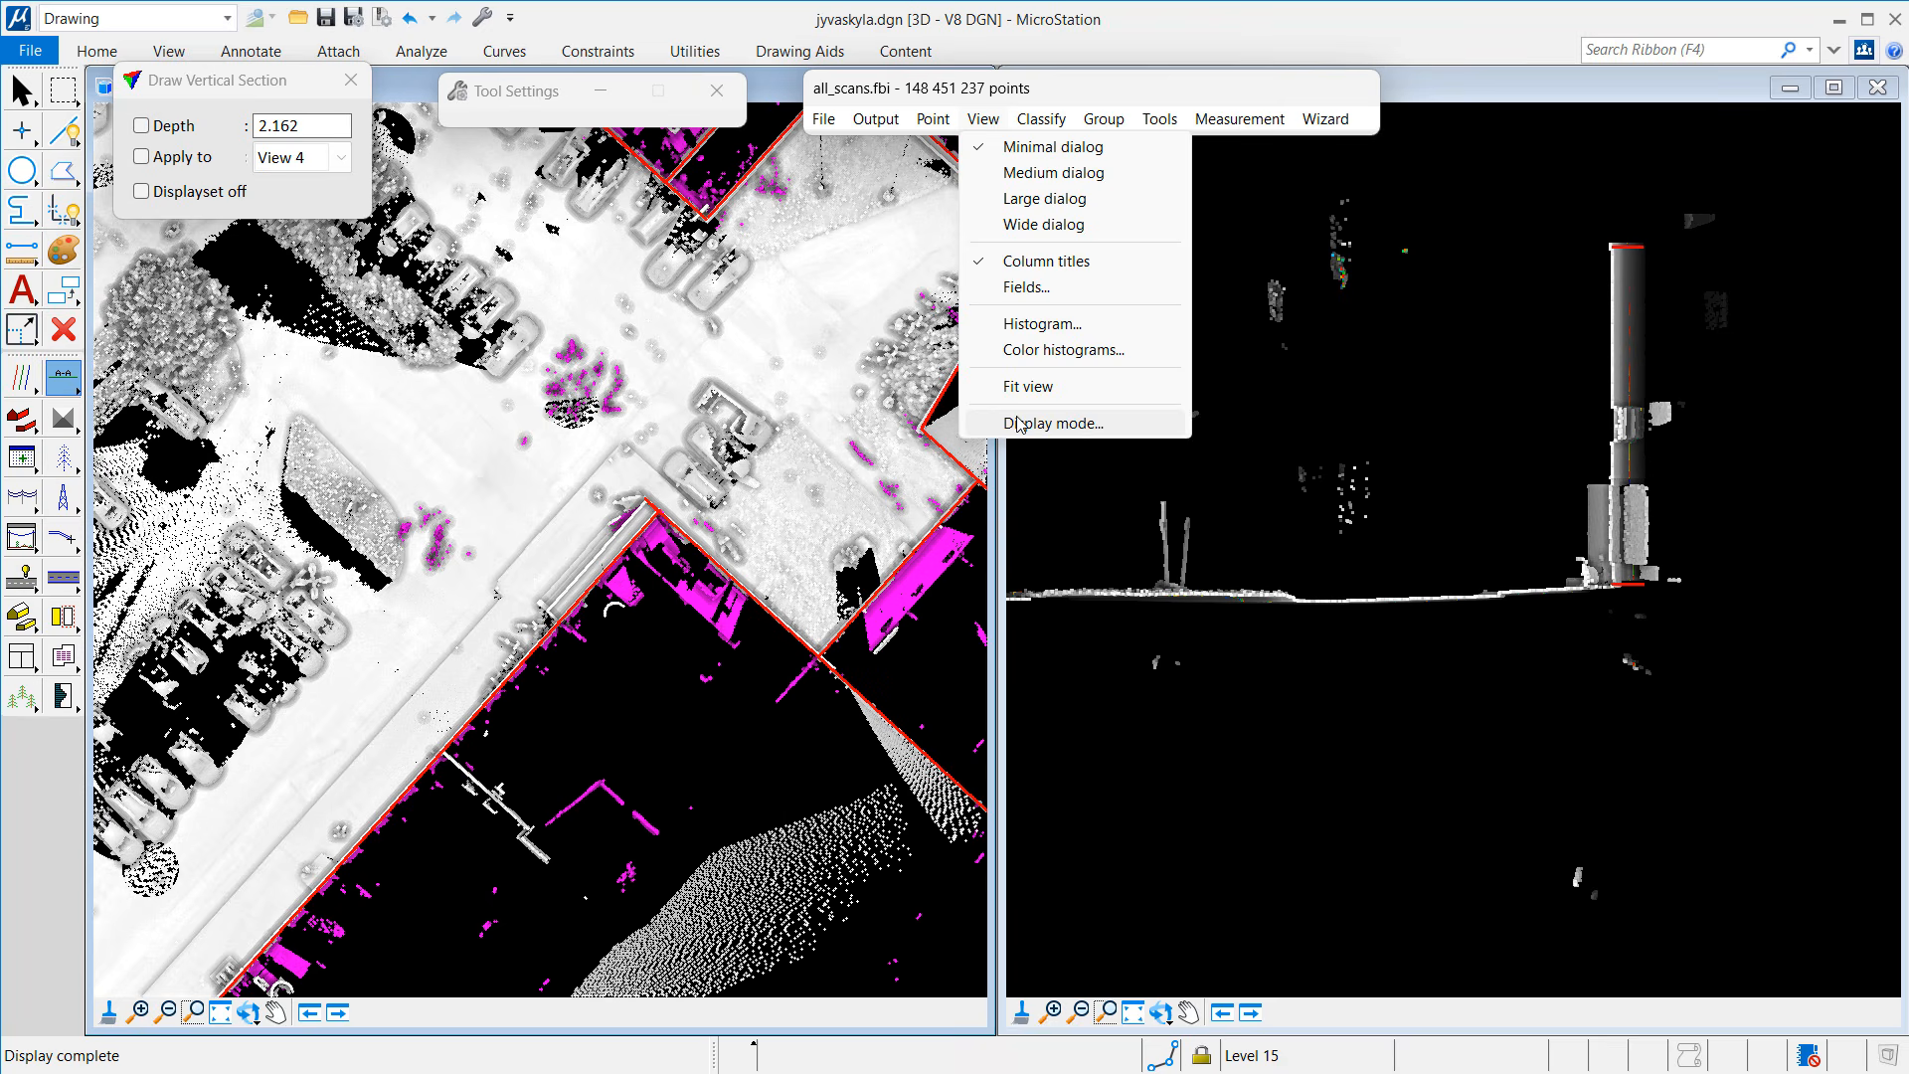
pyautogui.click(1034, 418)
pyautogui.click(268, 287)
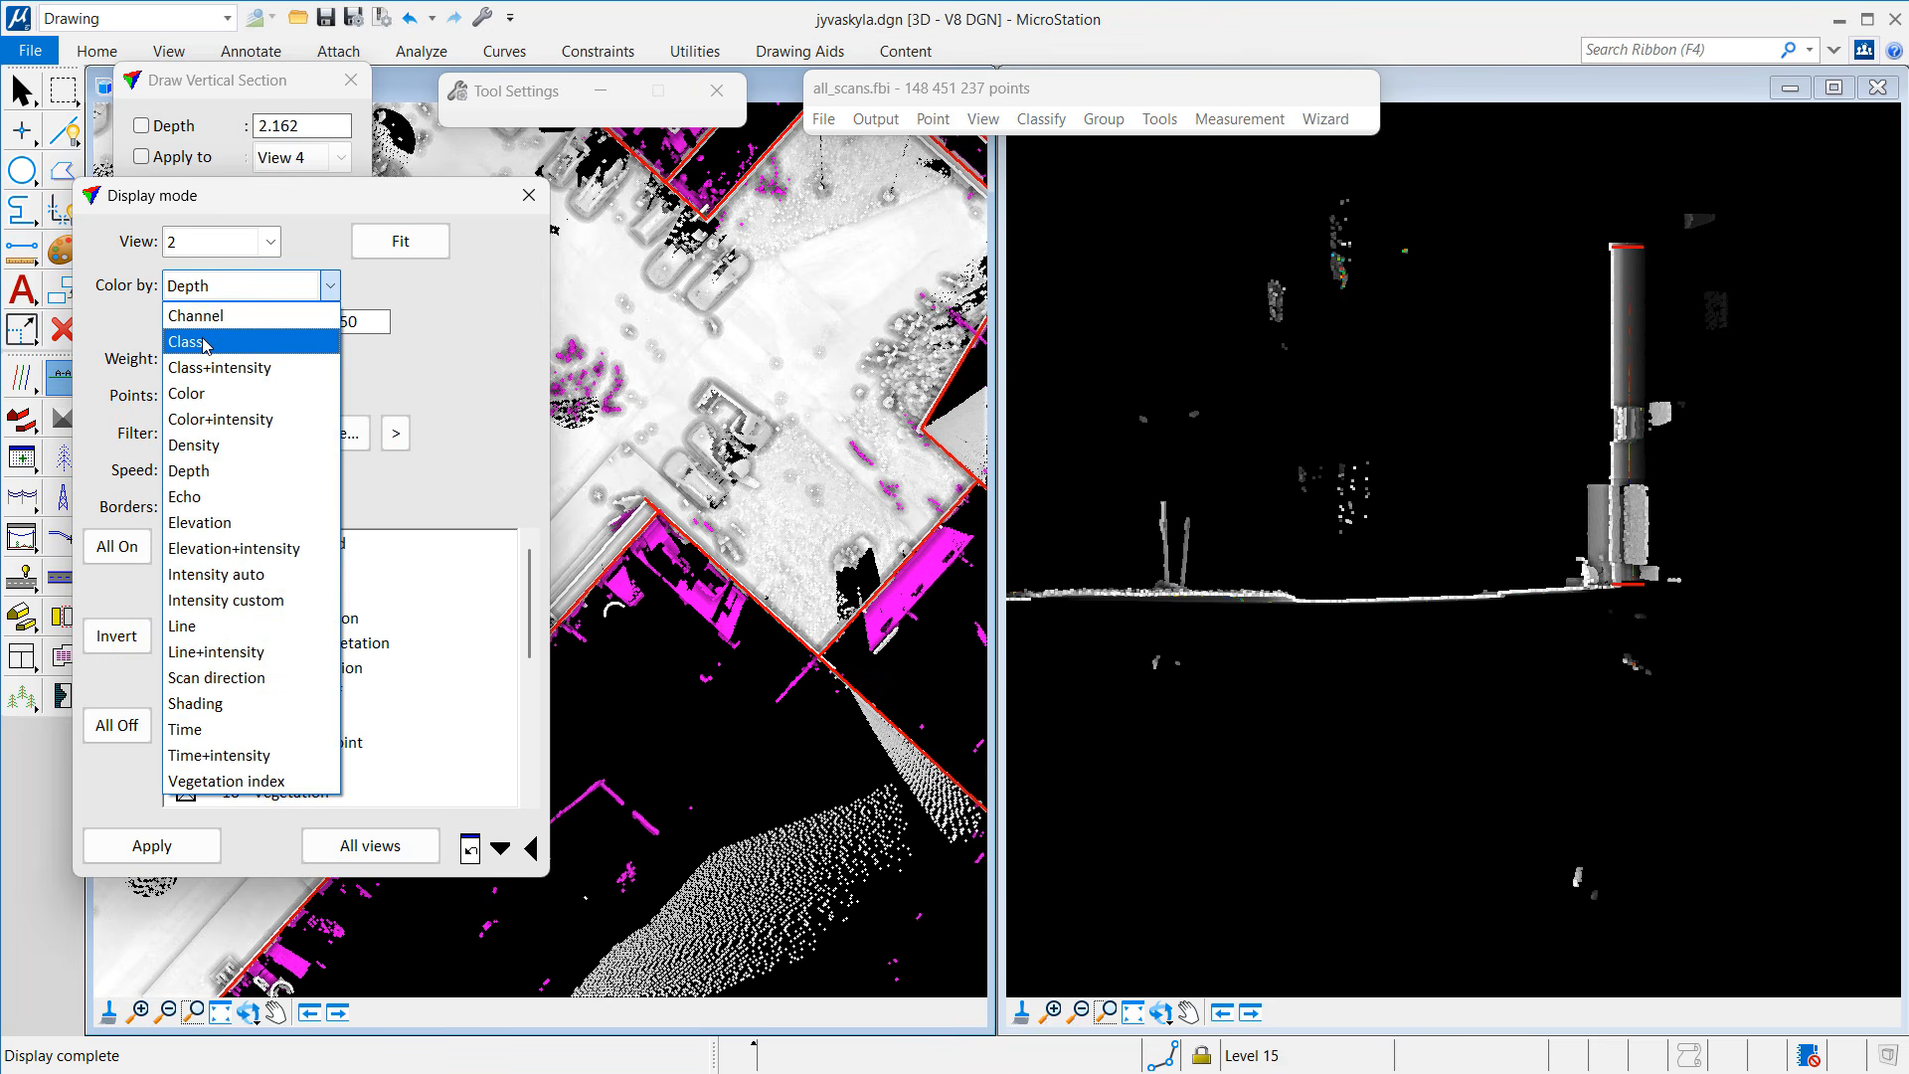
pyautogui.click(203, 350)
pyautogui.click(189, 845)
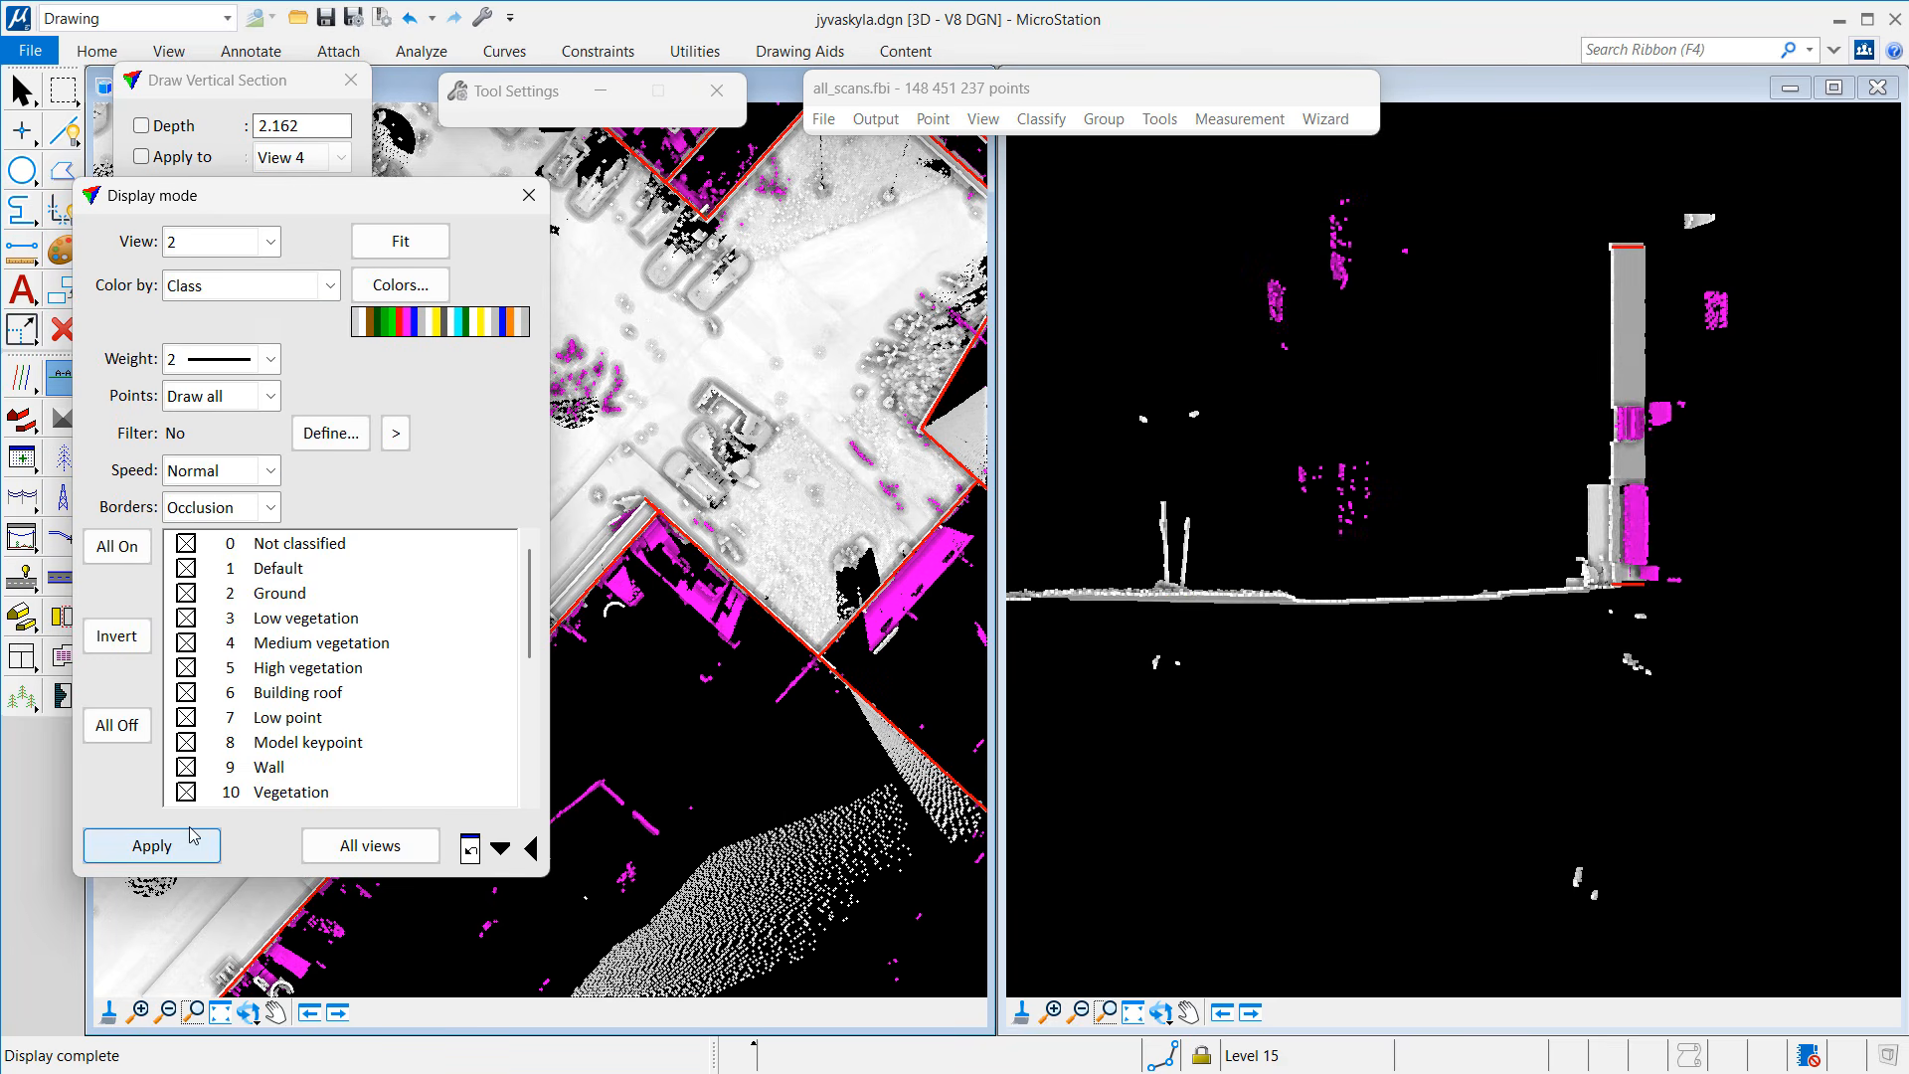
pyautogui.click(528, 195)
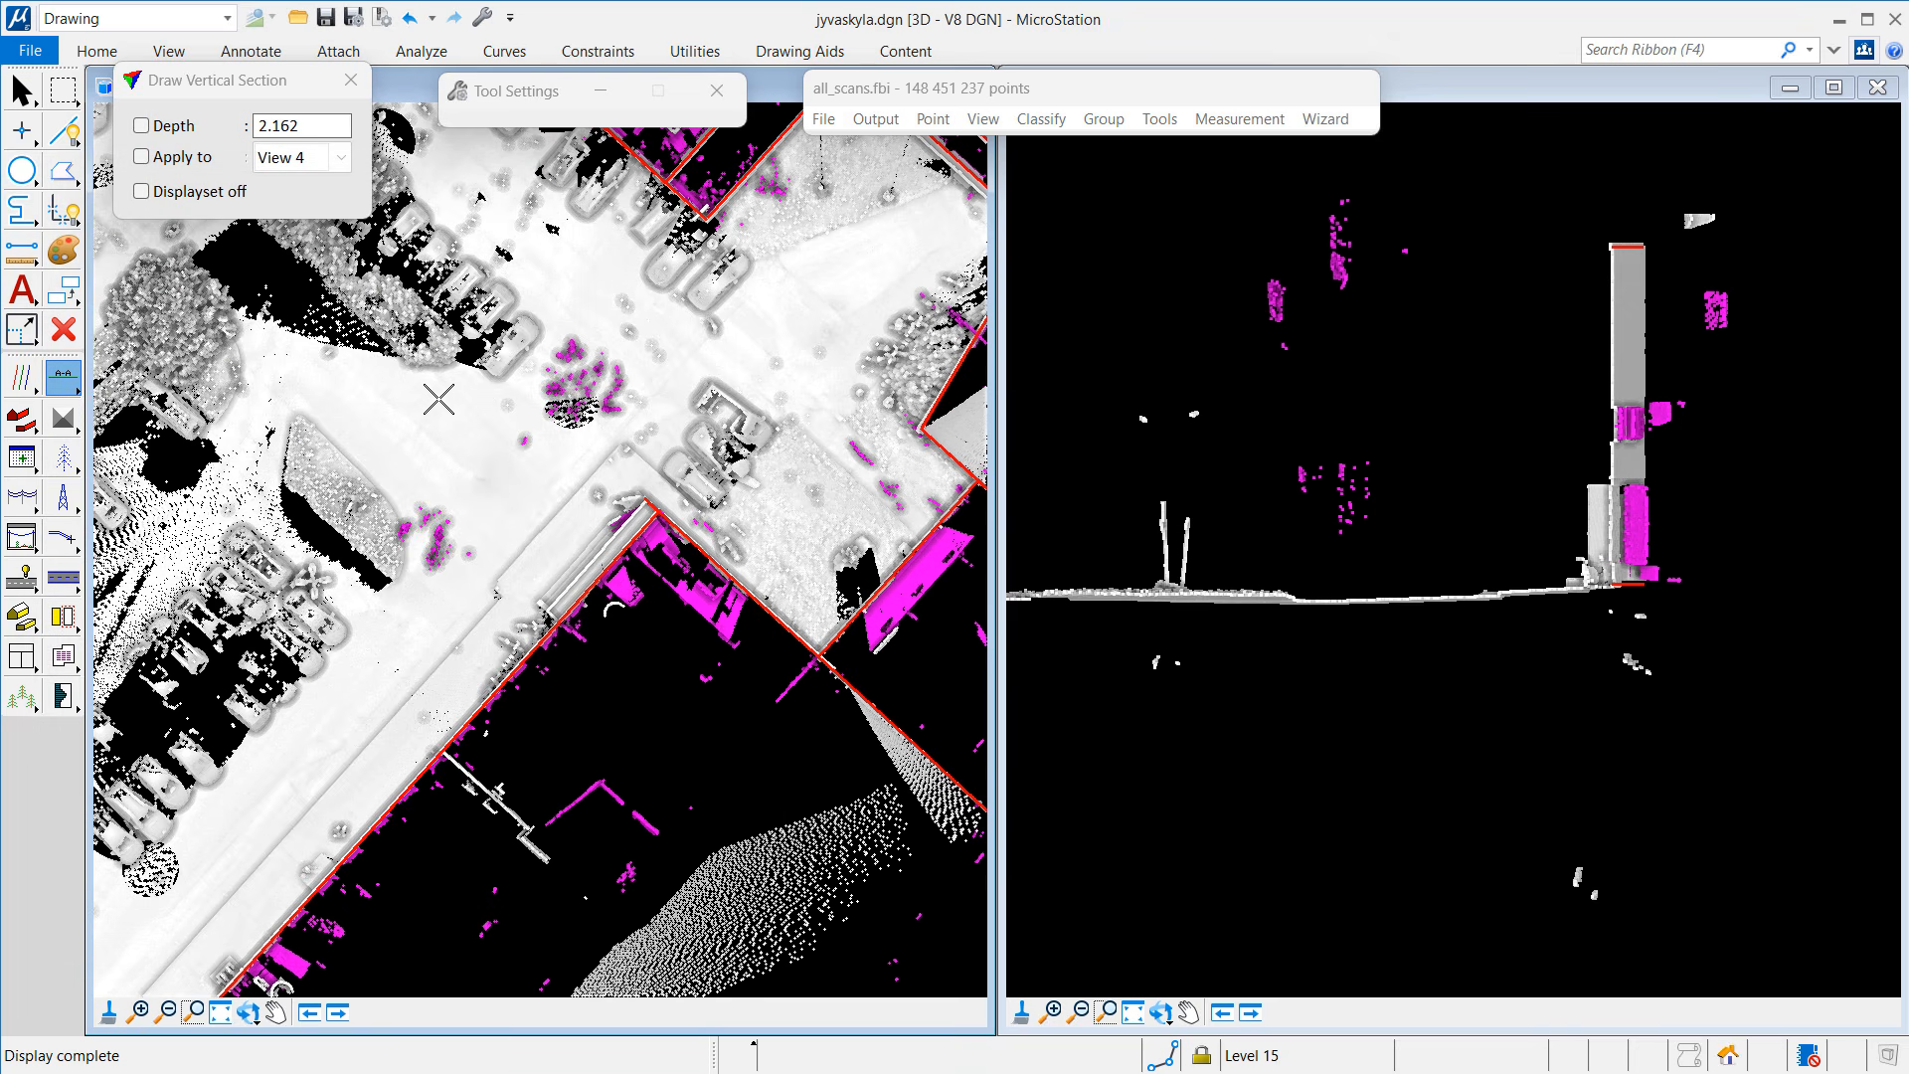
pyautogui.click(276, 1013)
pyautogui.moveTo(731, 344); pyautogui.dragTo(496, 750)
pyautogui.moveTo(729, 328); pyautogui.dragTo(370, 806)
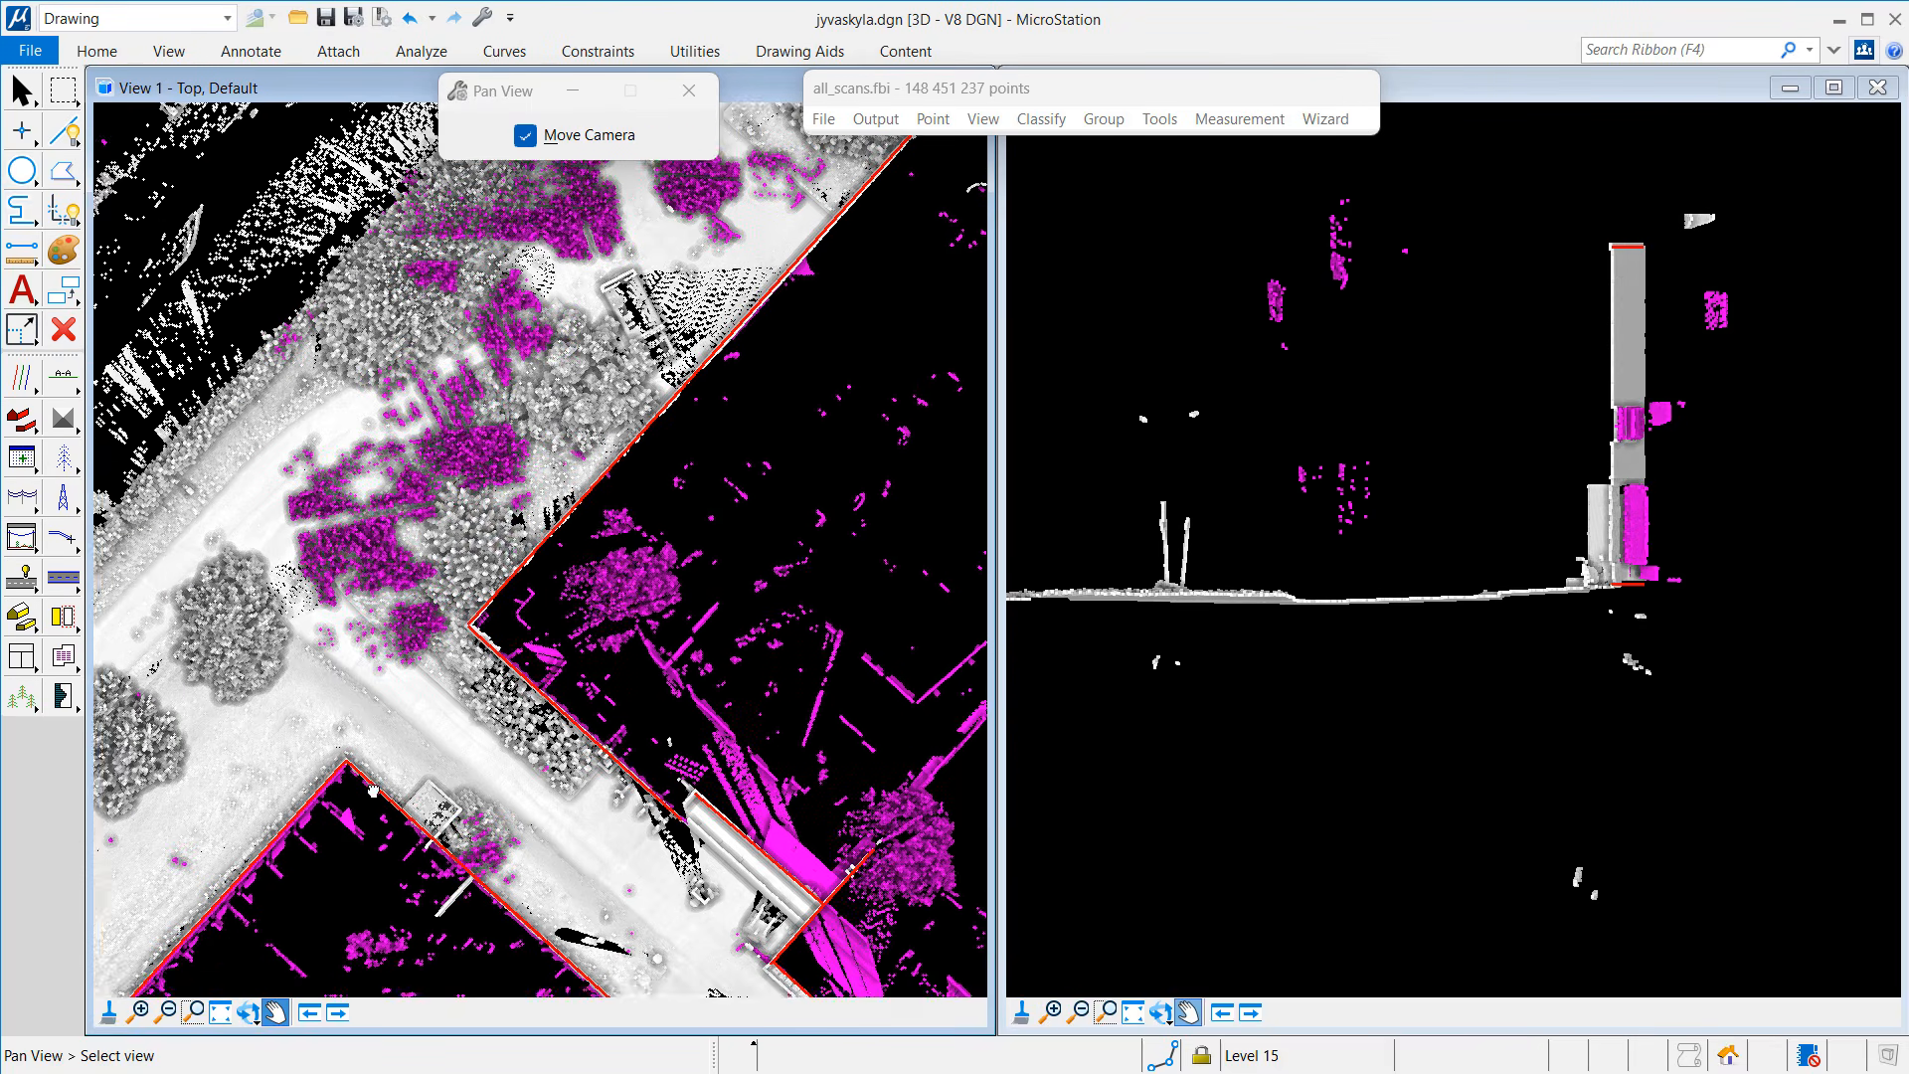
# Step: Cut a 0.702-deep vertical section through the trees and show it in the right view
pyautogui.click(62, 376)
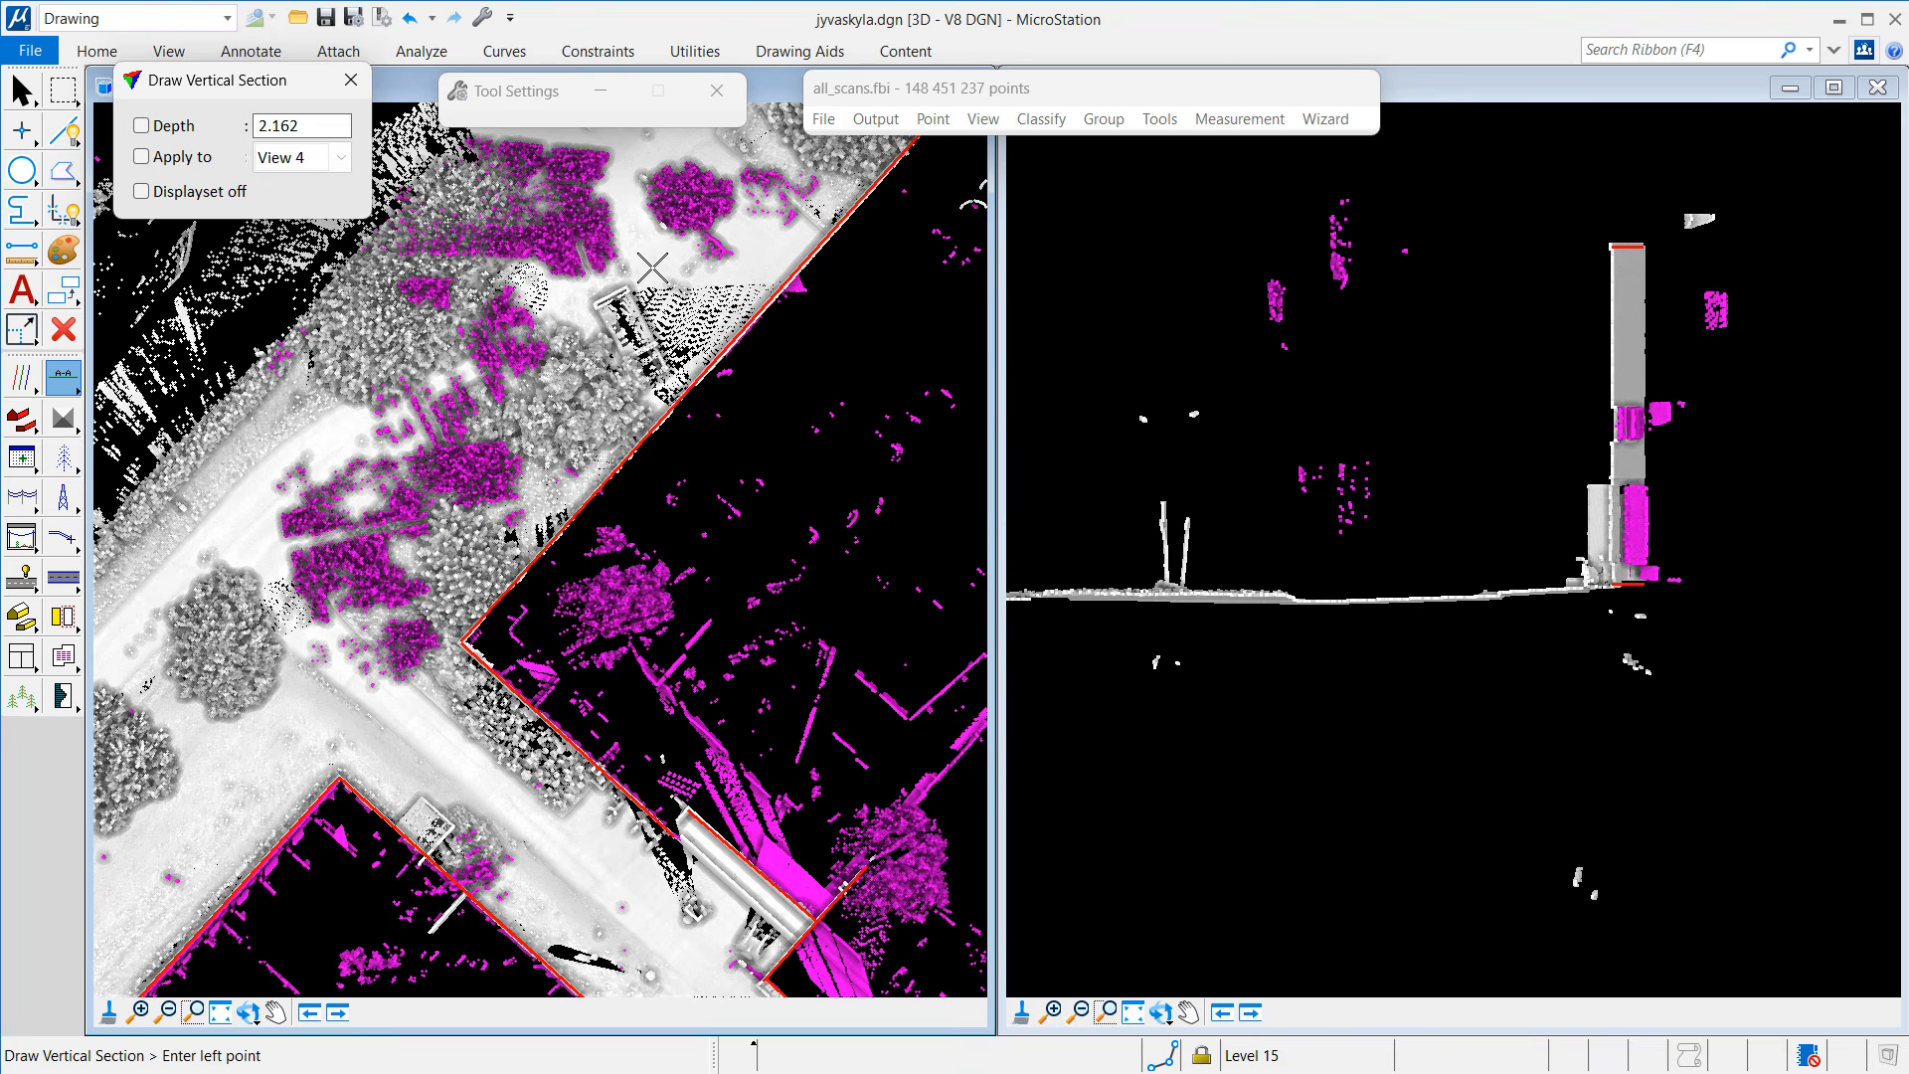
pyautogui.click(370, 354)
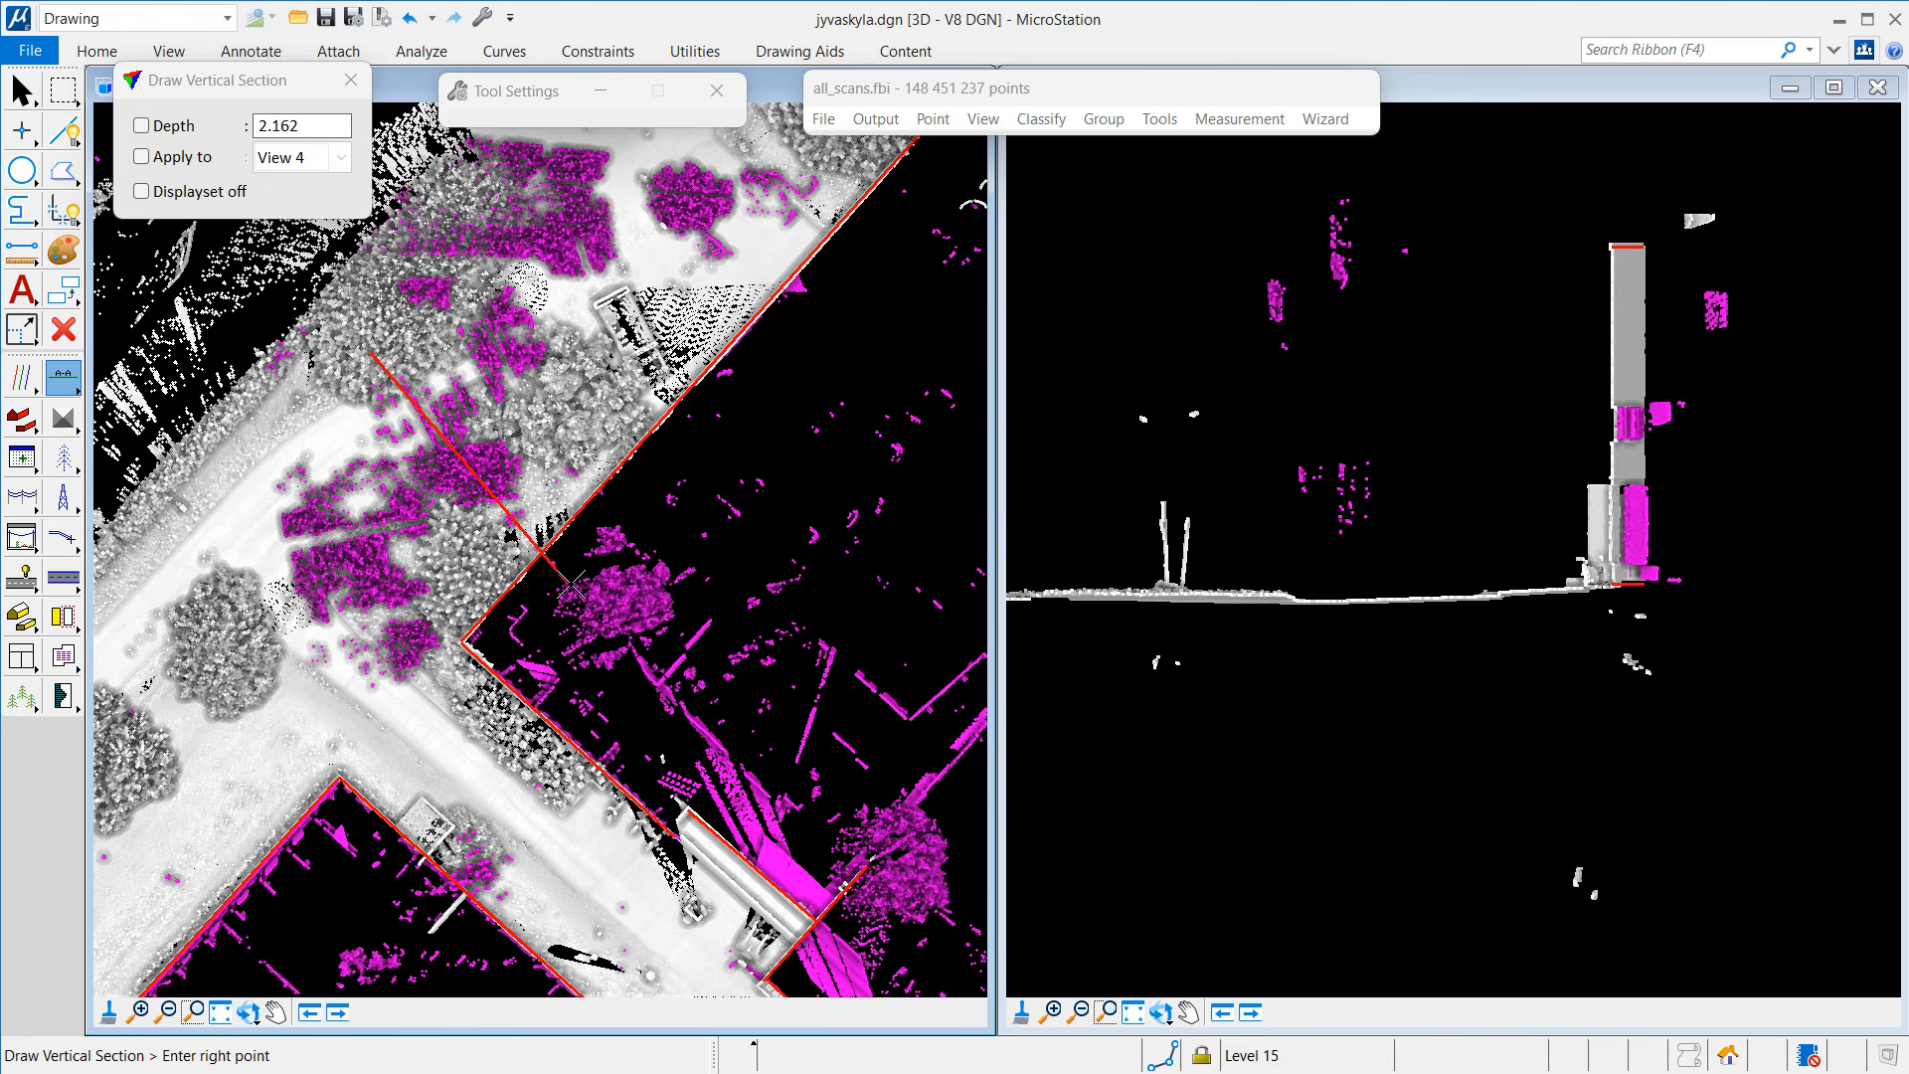
pyautogui.click(649, 648)
pyautogui.click(830, 630)
pyautogui.click(1245, 535)
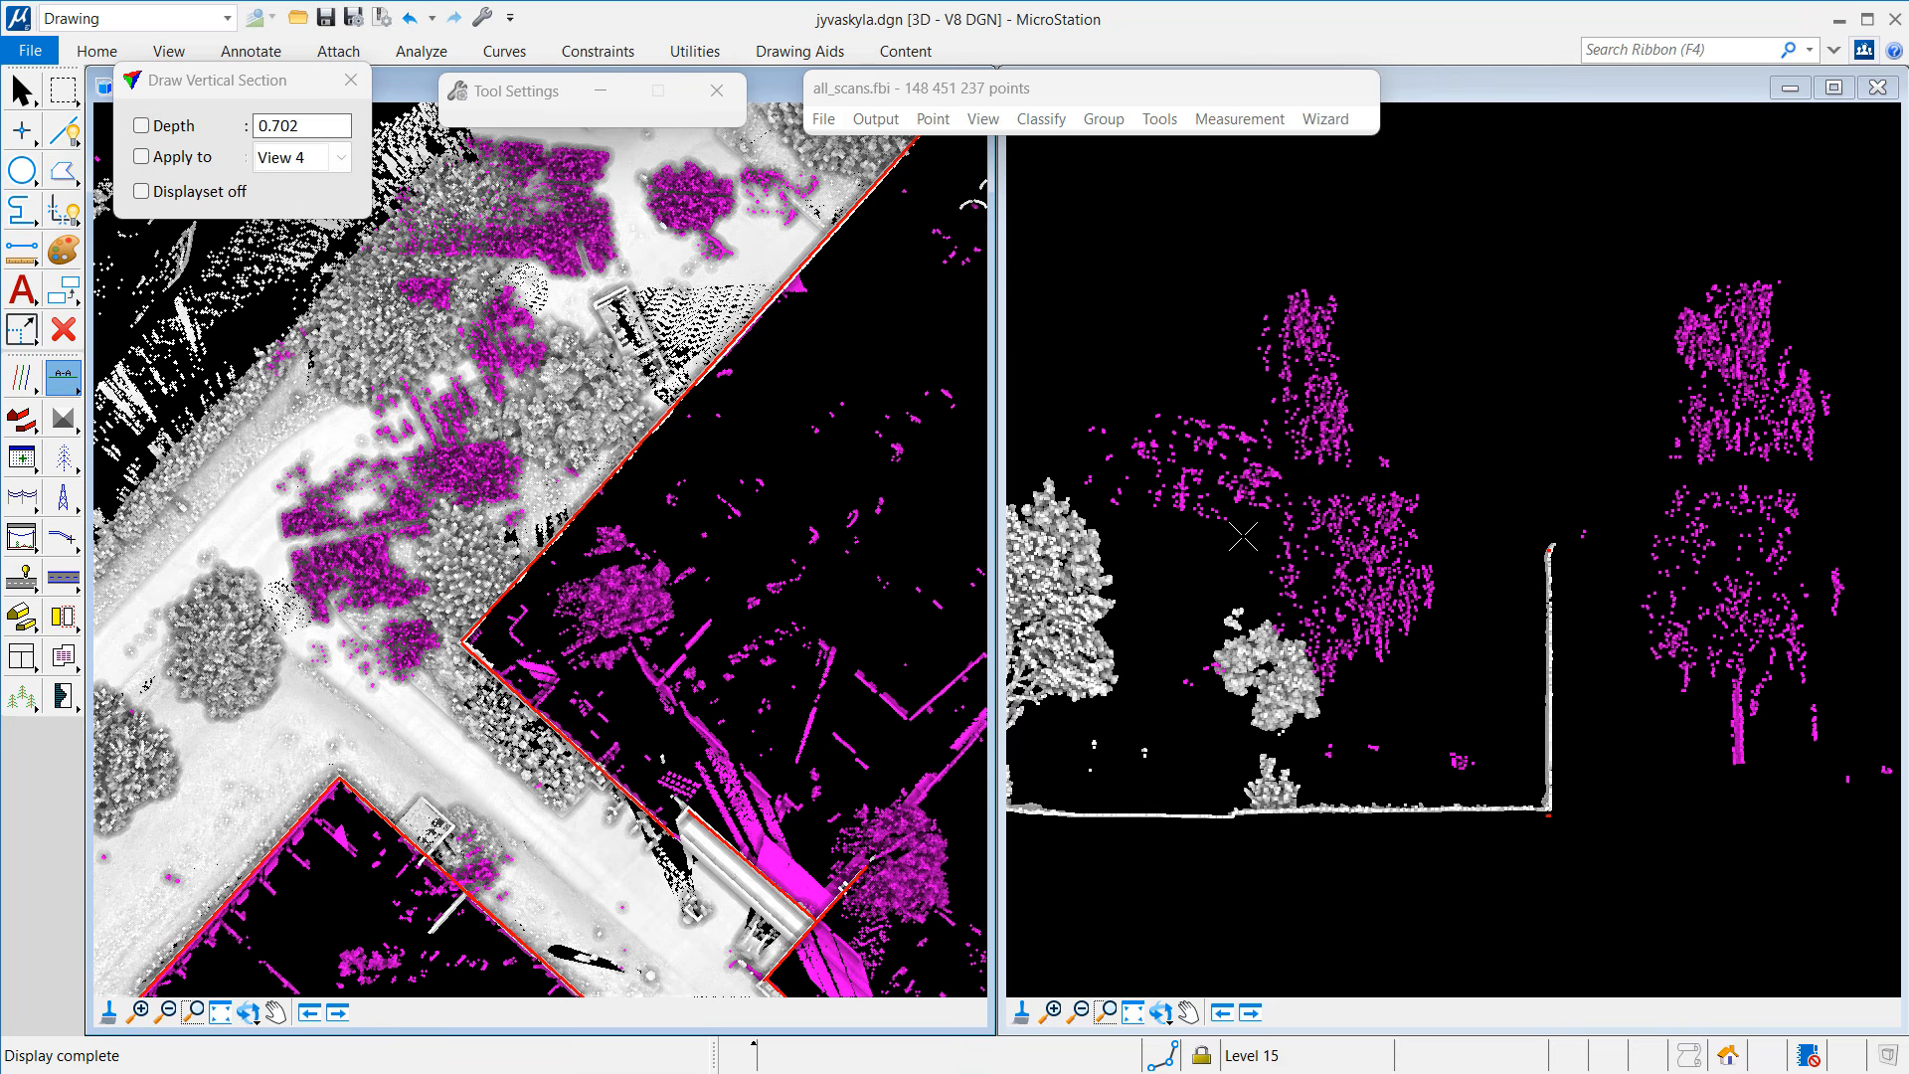
# Step: Start the Inspect Point tool to examine individual point attributes
pyautogui.click(75, 386)
pyautogui.click(74, 387)
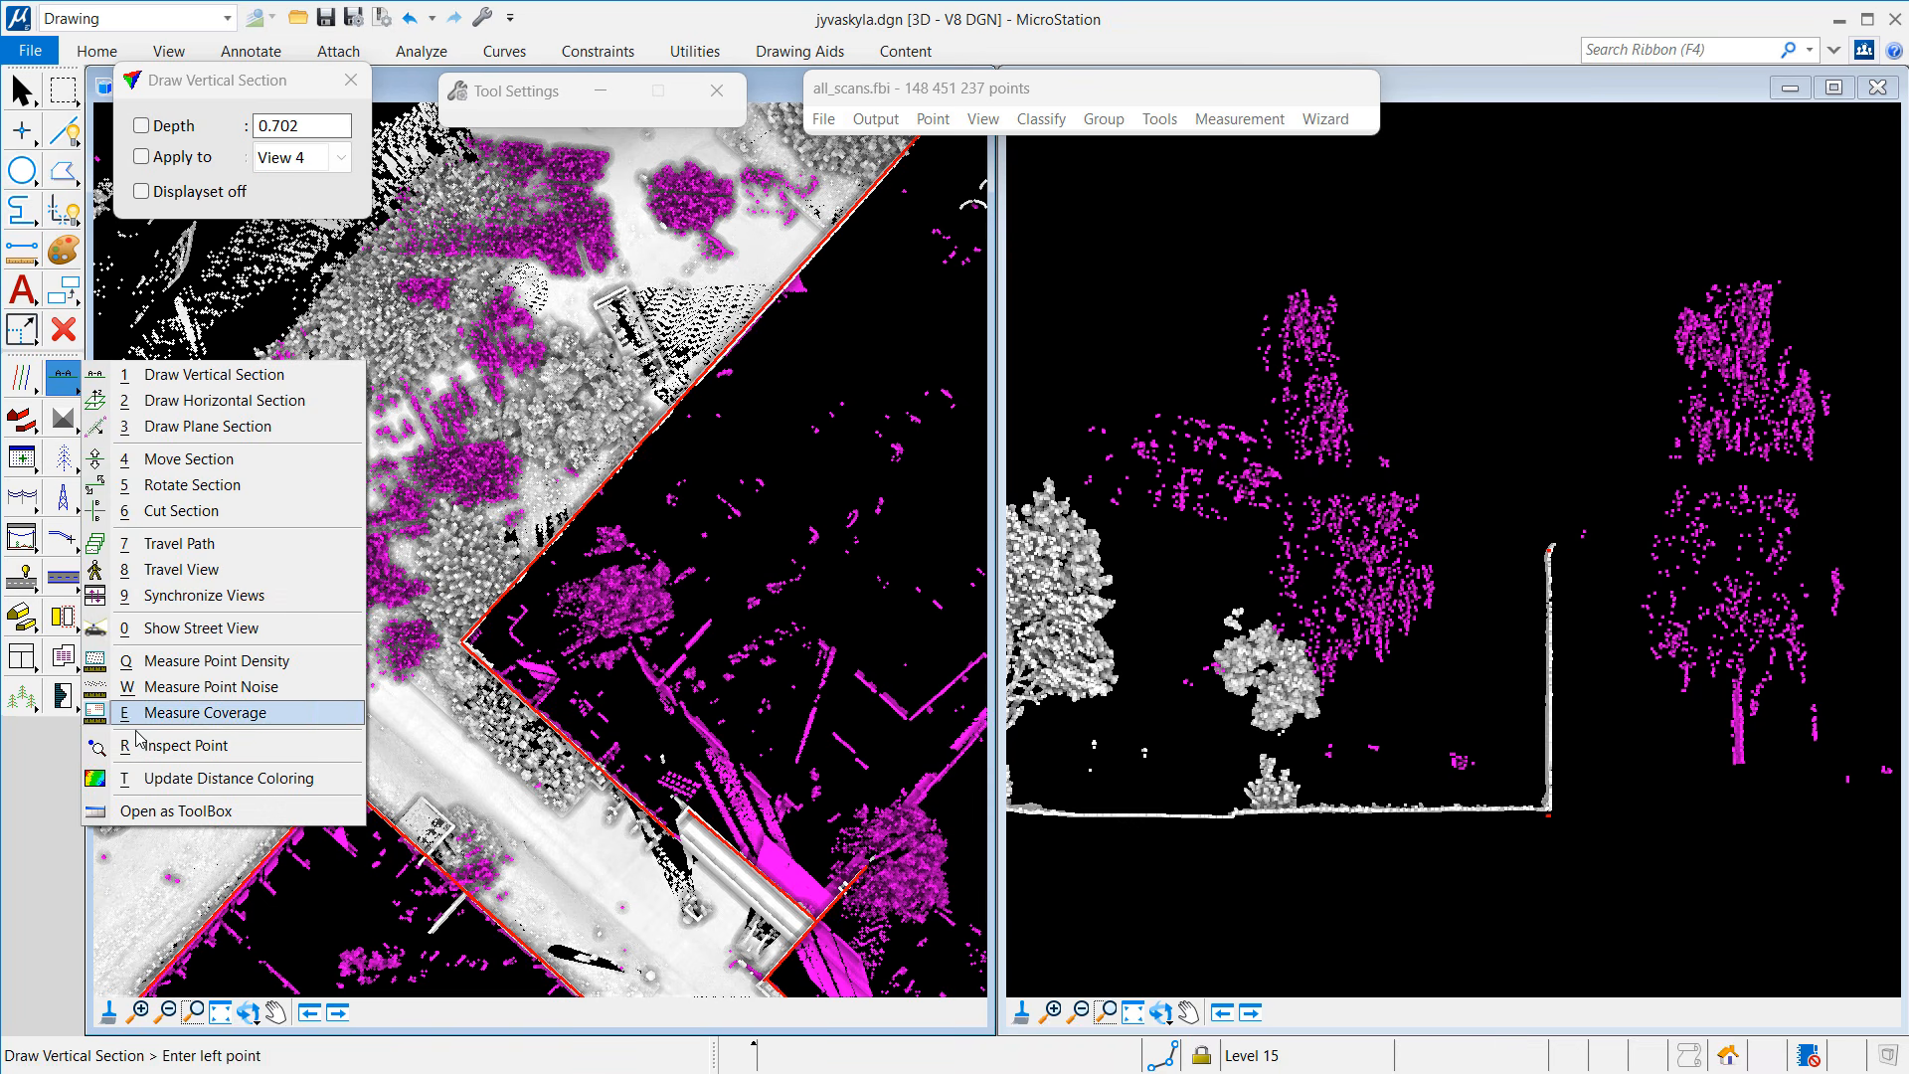
pyautogui.click(174, 746)
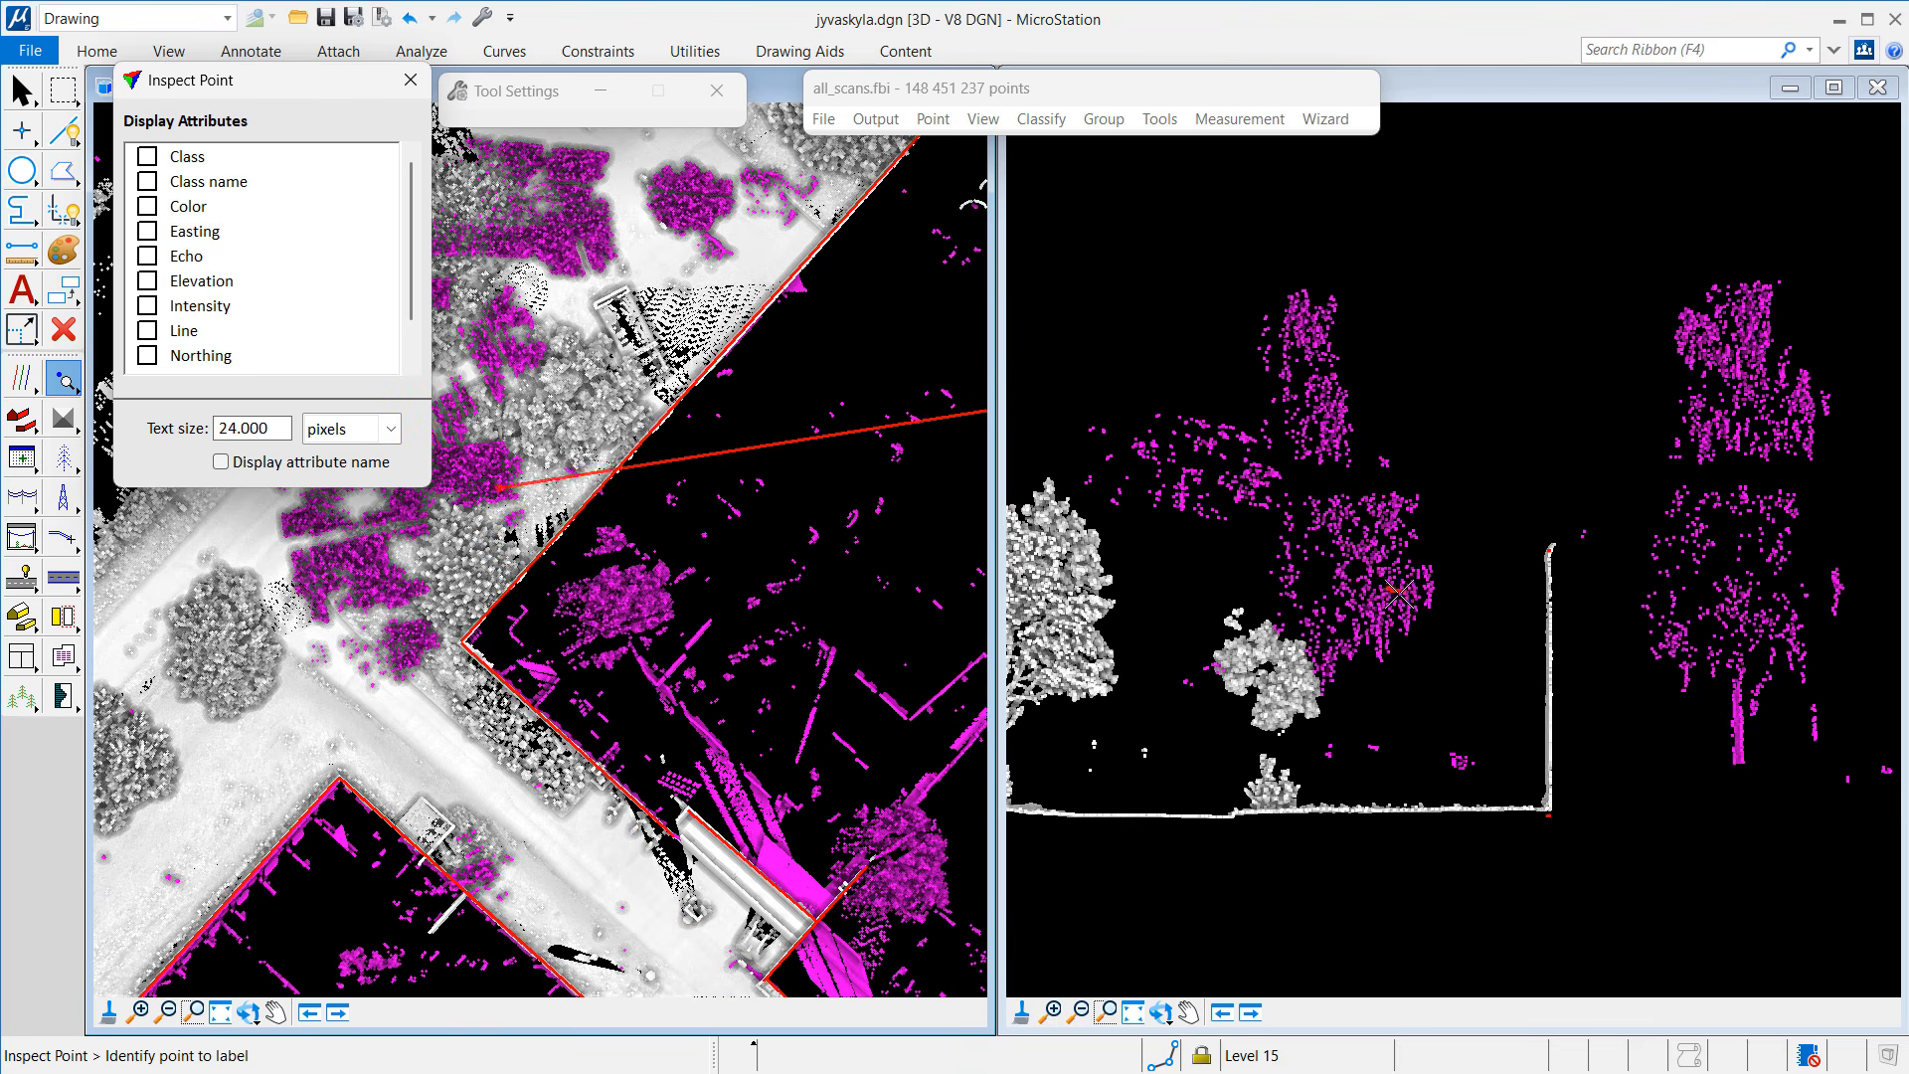
# Step: Leave Inspect Point, zoom out, and pan the top view to another building area
pyautogui.press('Escape')
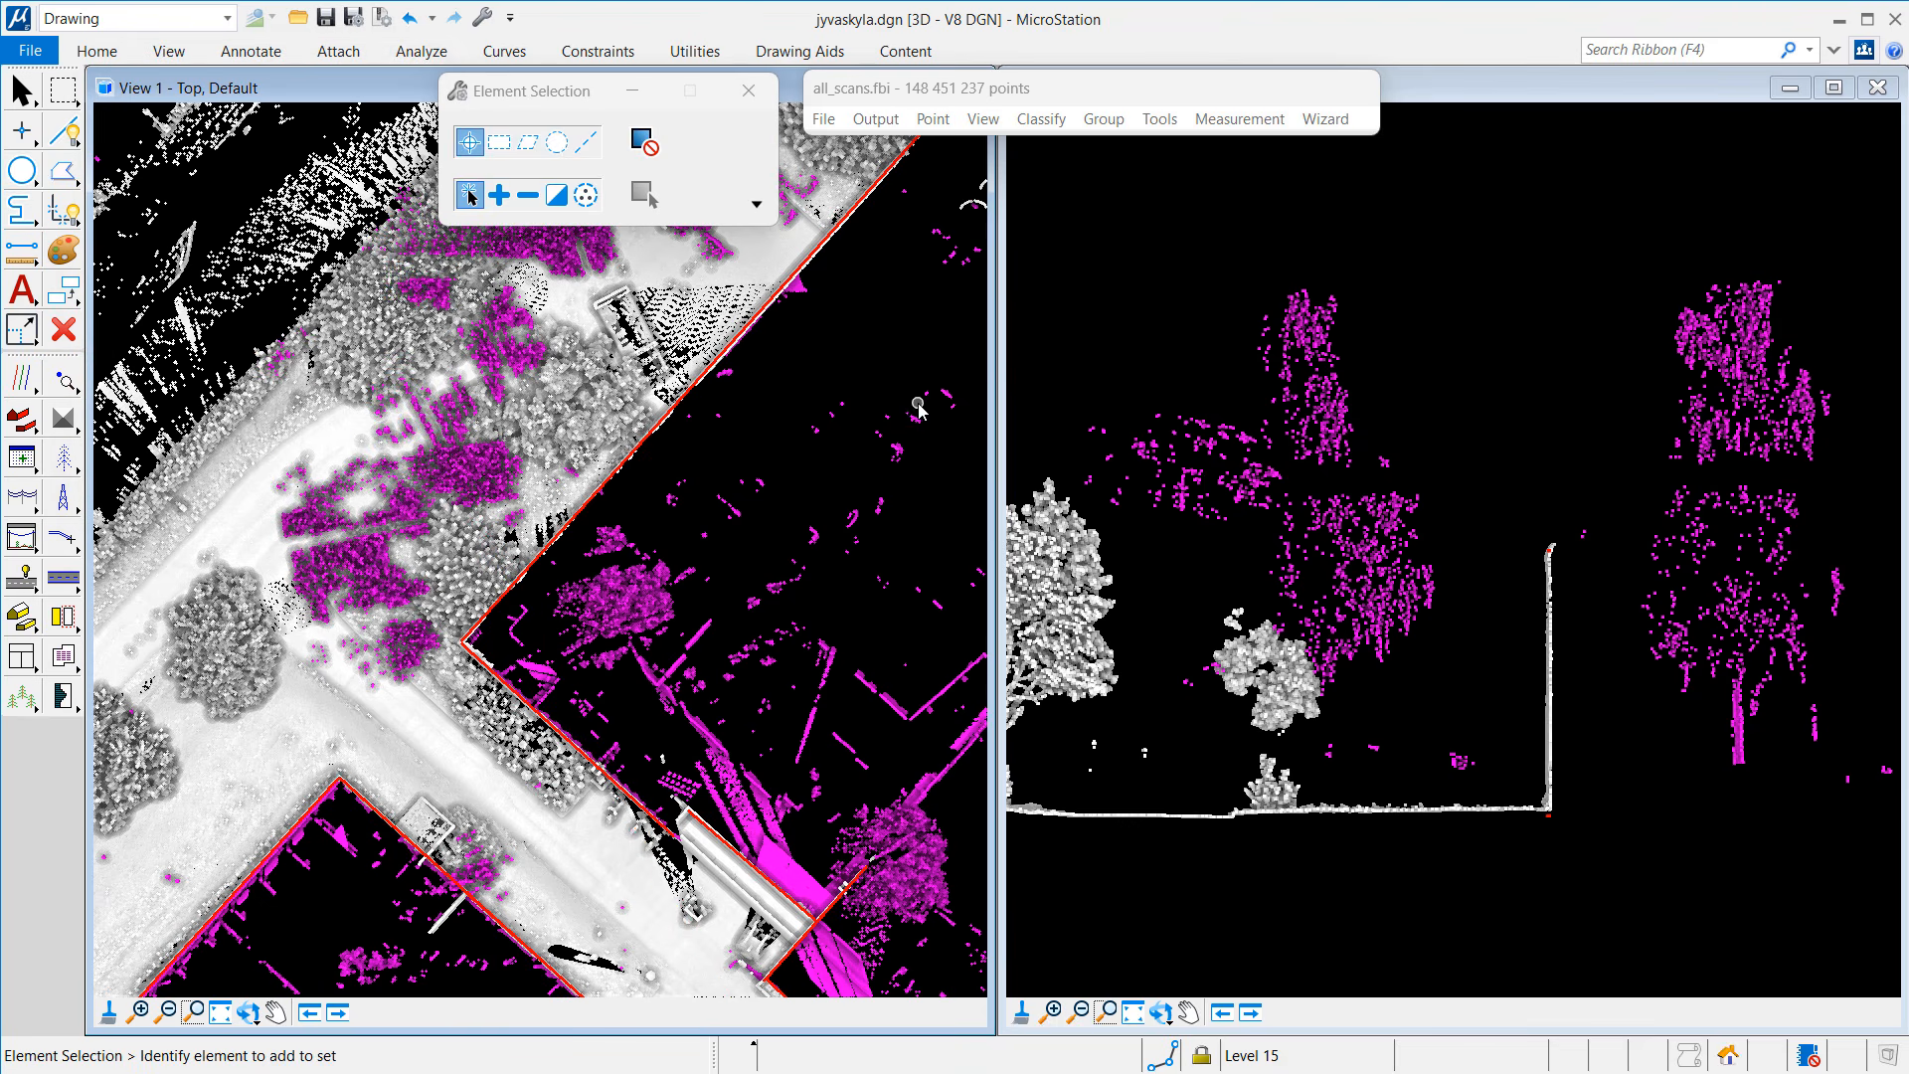
pyautogui.scroll(-2, 919, 408)
pyautogui.scroll(-1, 918, 408)
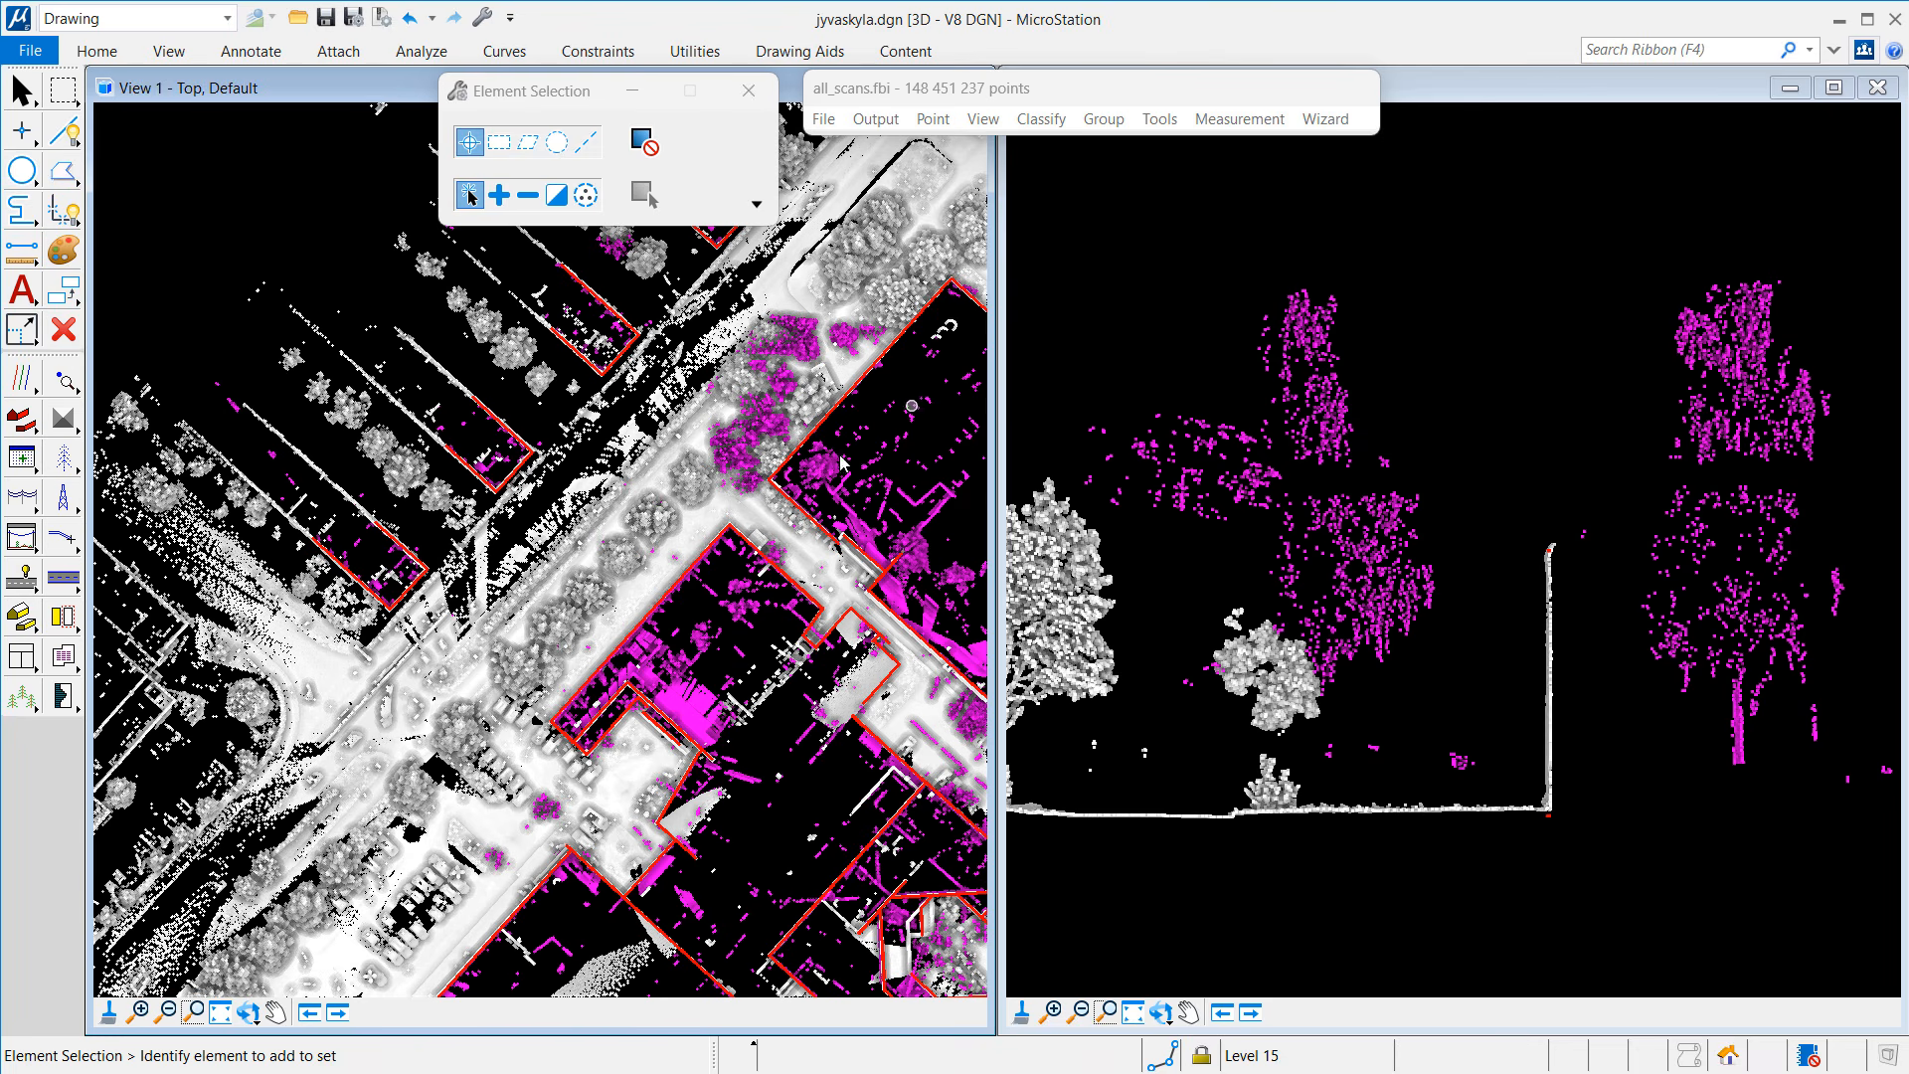
pyautogui.click(276, 1013)
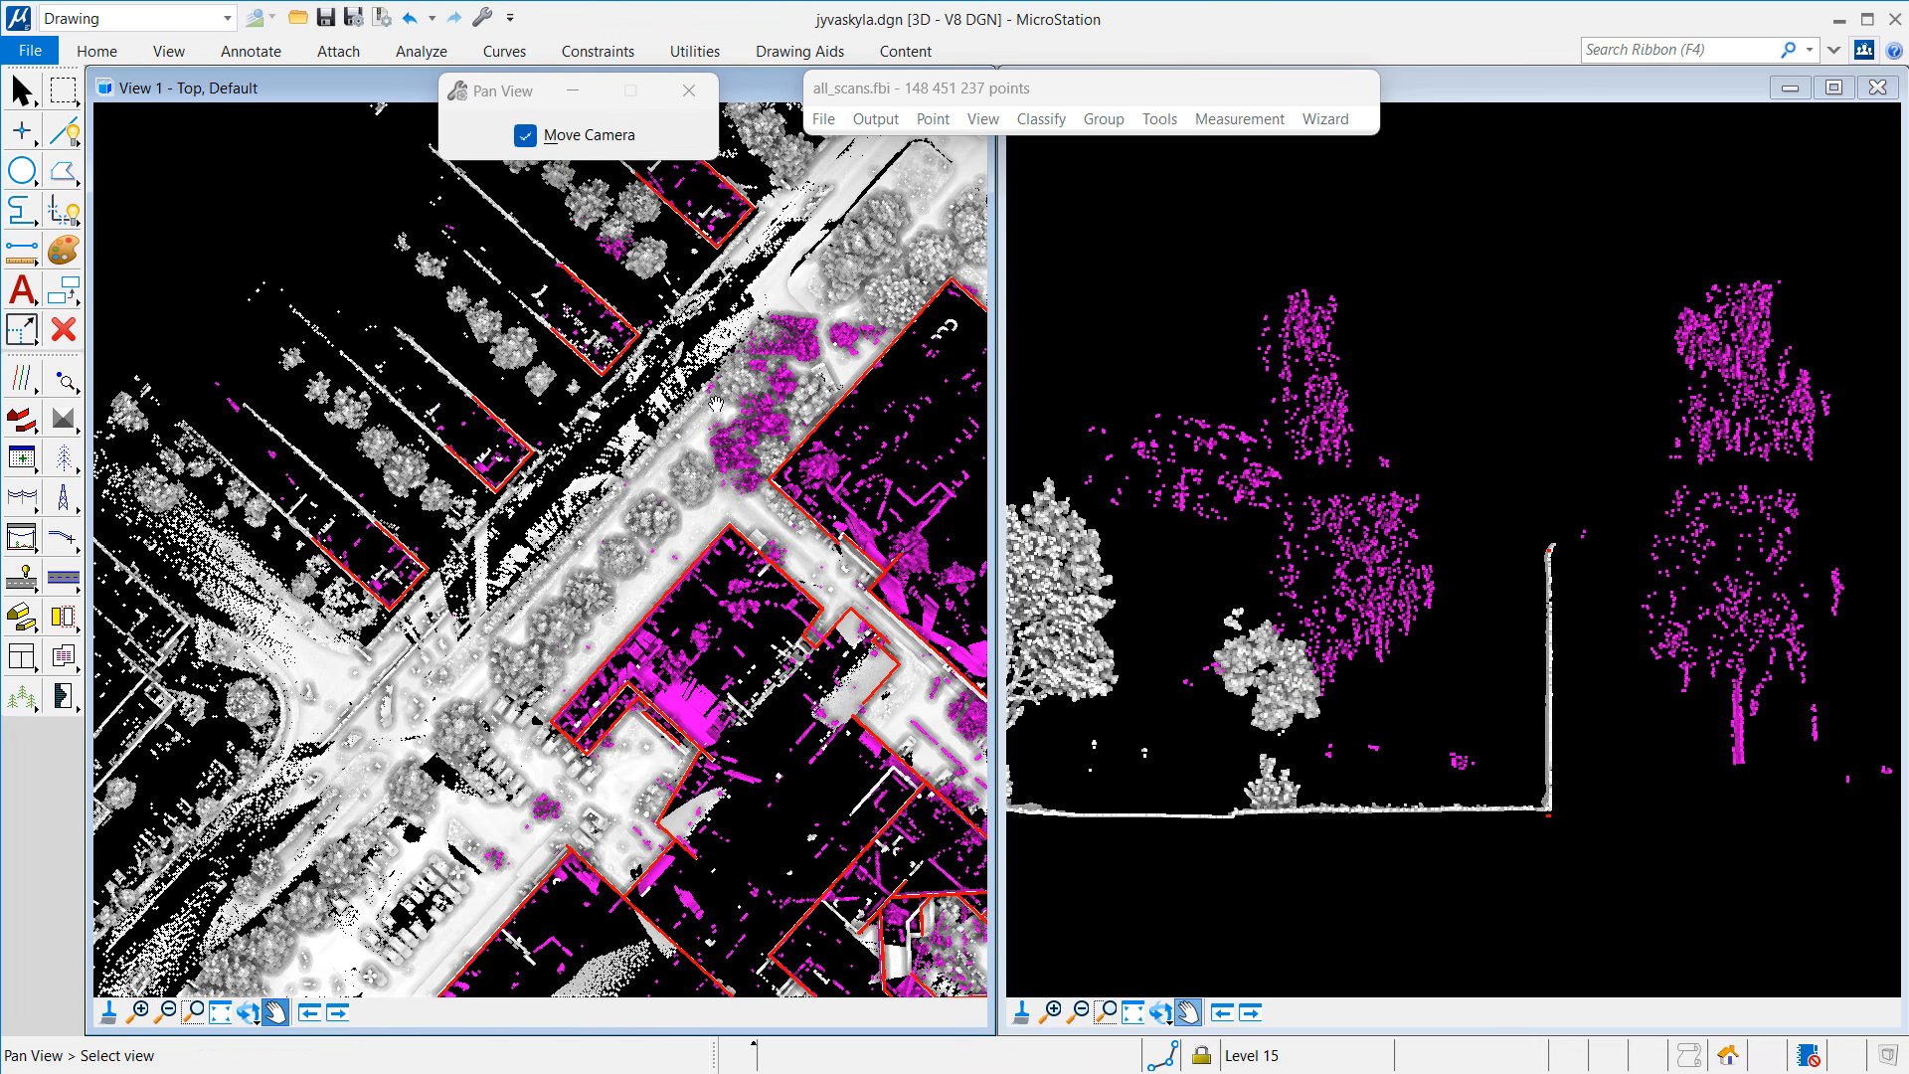
pyautogui.moveTo(807, 318); pyautogui.dragTo(764, 378)
pyautogui.moveTo(760, 716); pyautogui.dragTo(751, 490)
pyautogui.moveTo(764, 558); pyautogui.dragTo(756, 417)
pyautogui.moveTo(717, 687); pyautogui.dragTo(708, 410)
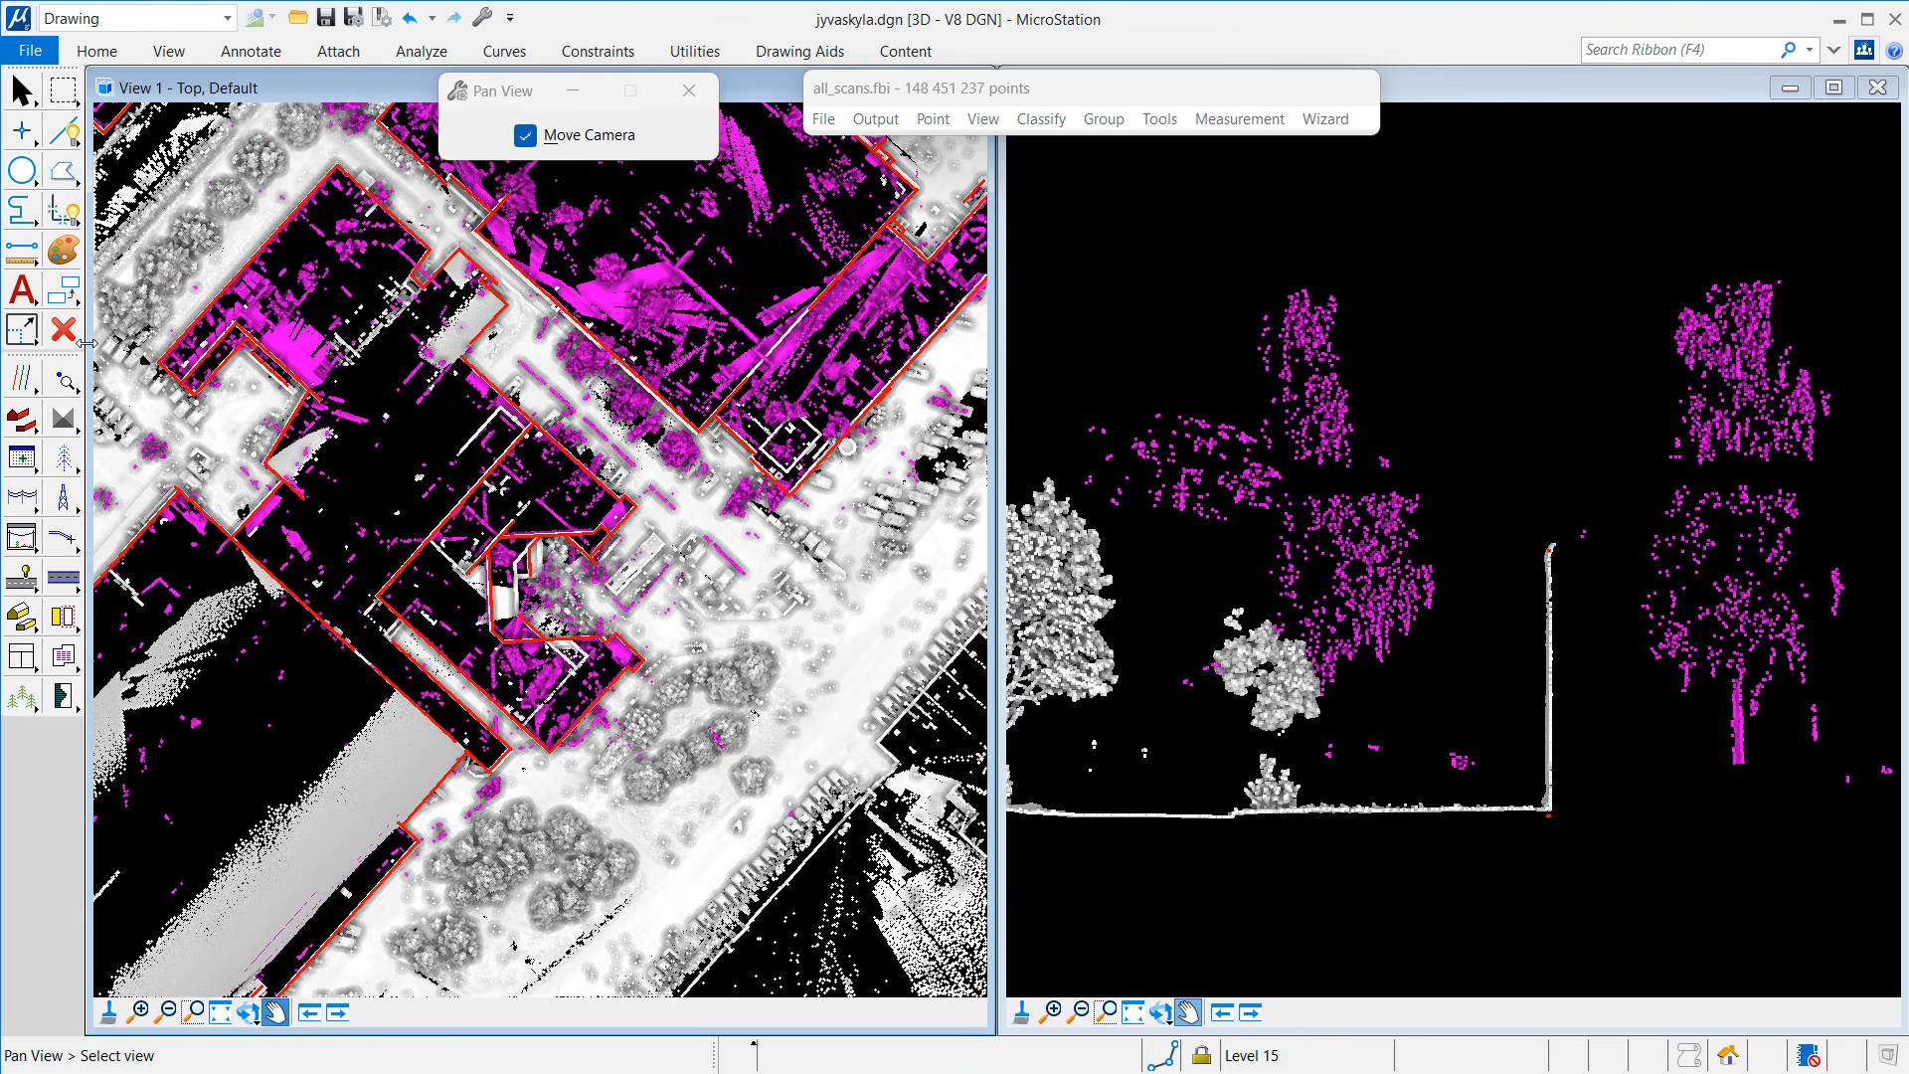
pyautogui.click(64, 378)
# Step: Draw a 4.273-deep vertical section across the tree and building, shown in the right view
pyautogui.click(149, 375)
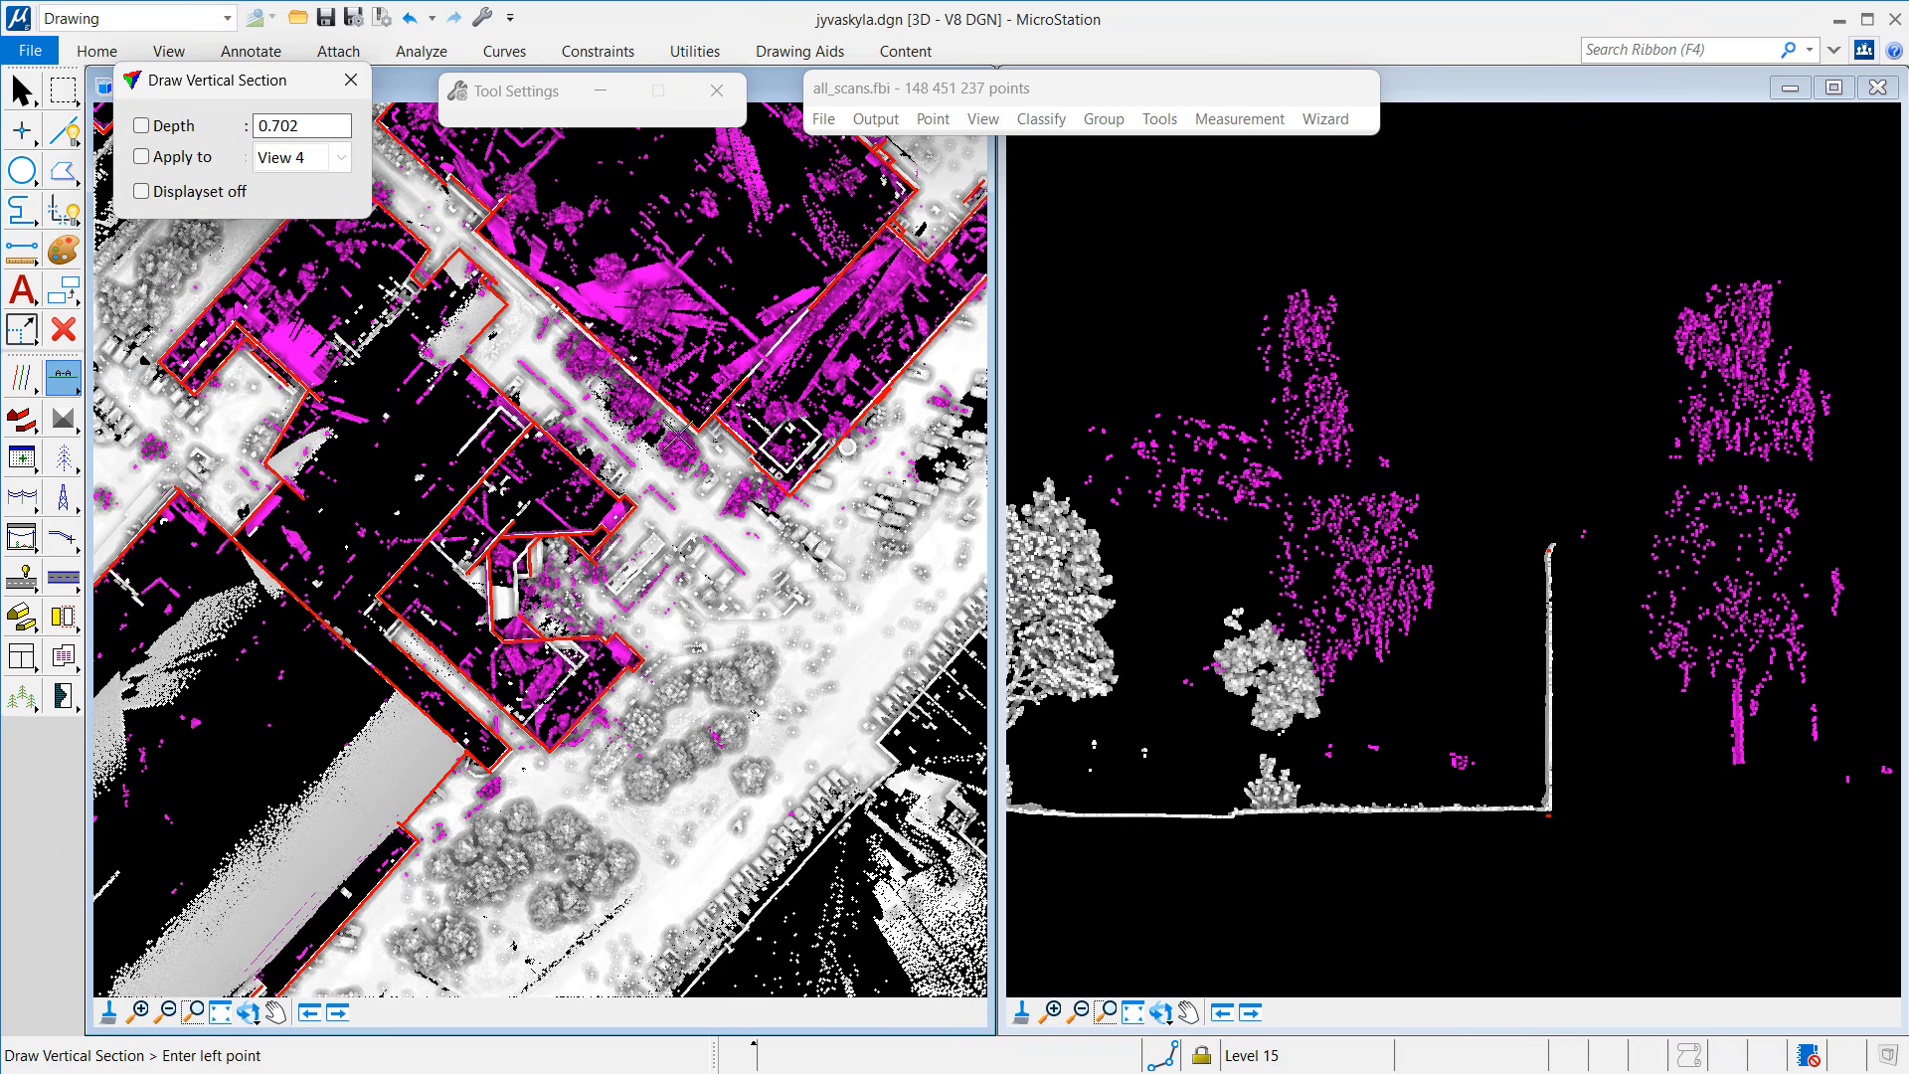
pyautogui.click(661, 468)
pyautogui.click(741, 393)
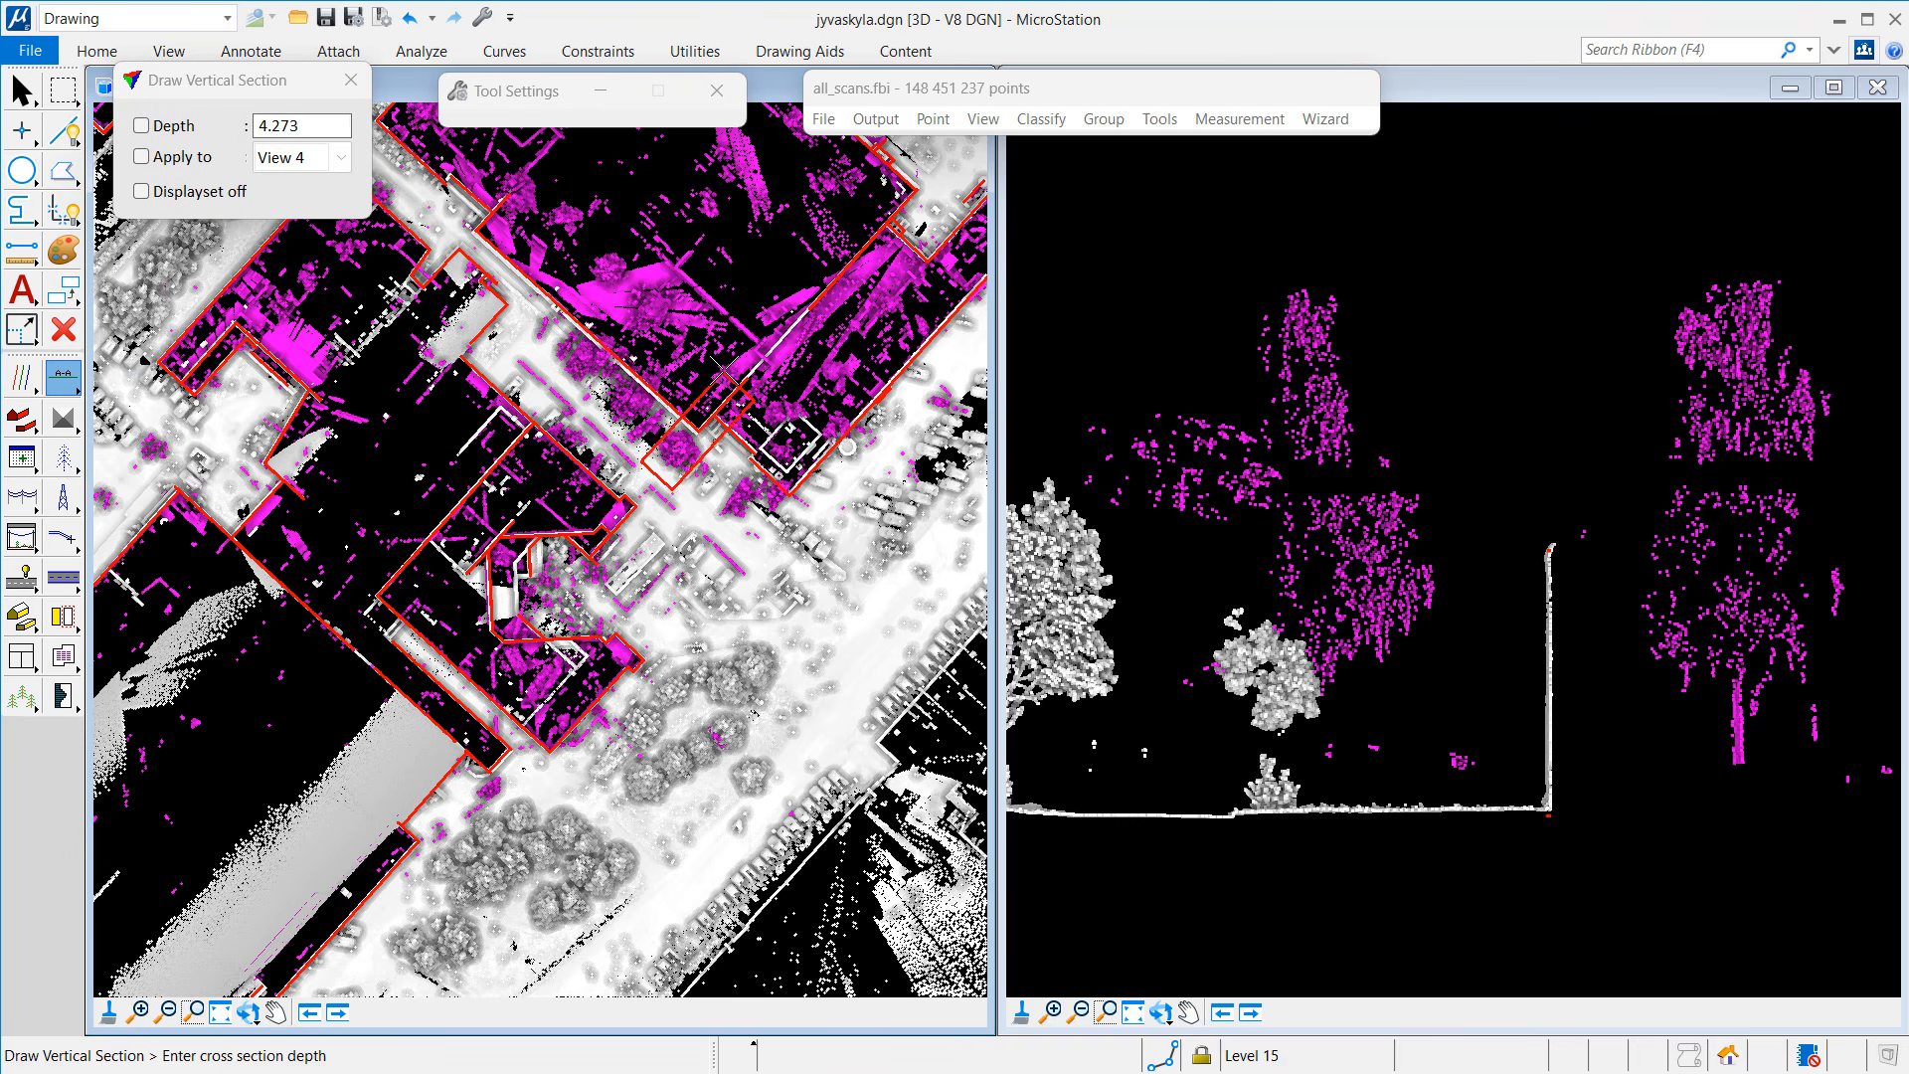
pyautogui.click(724, 374)
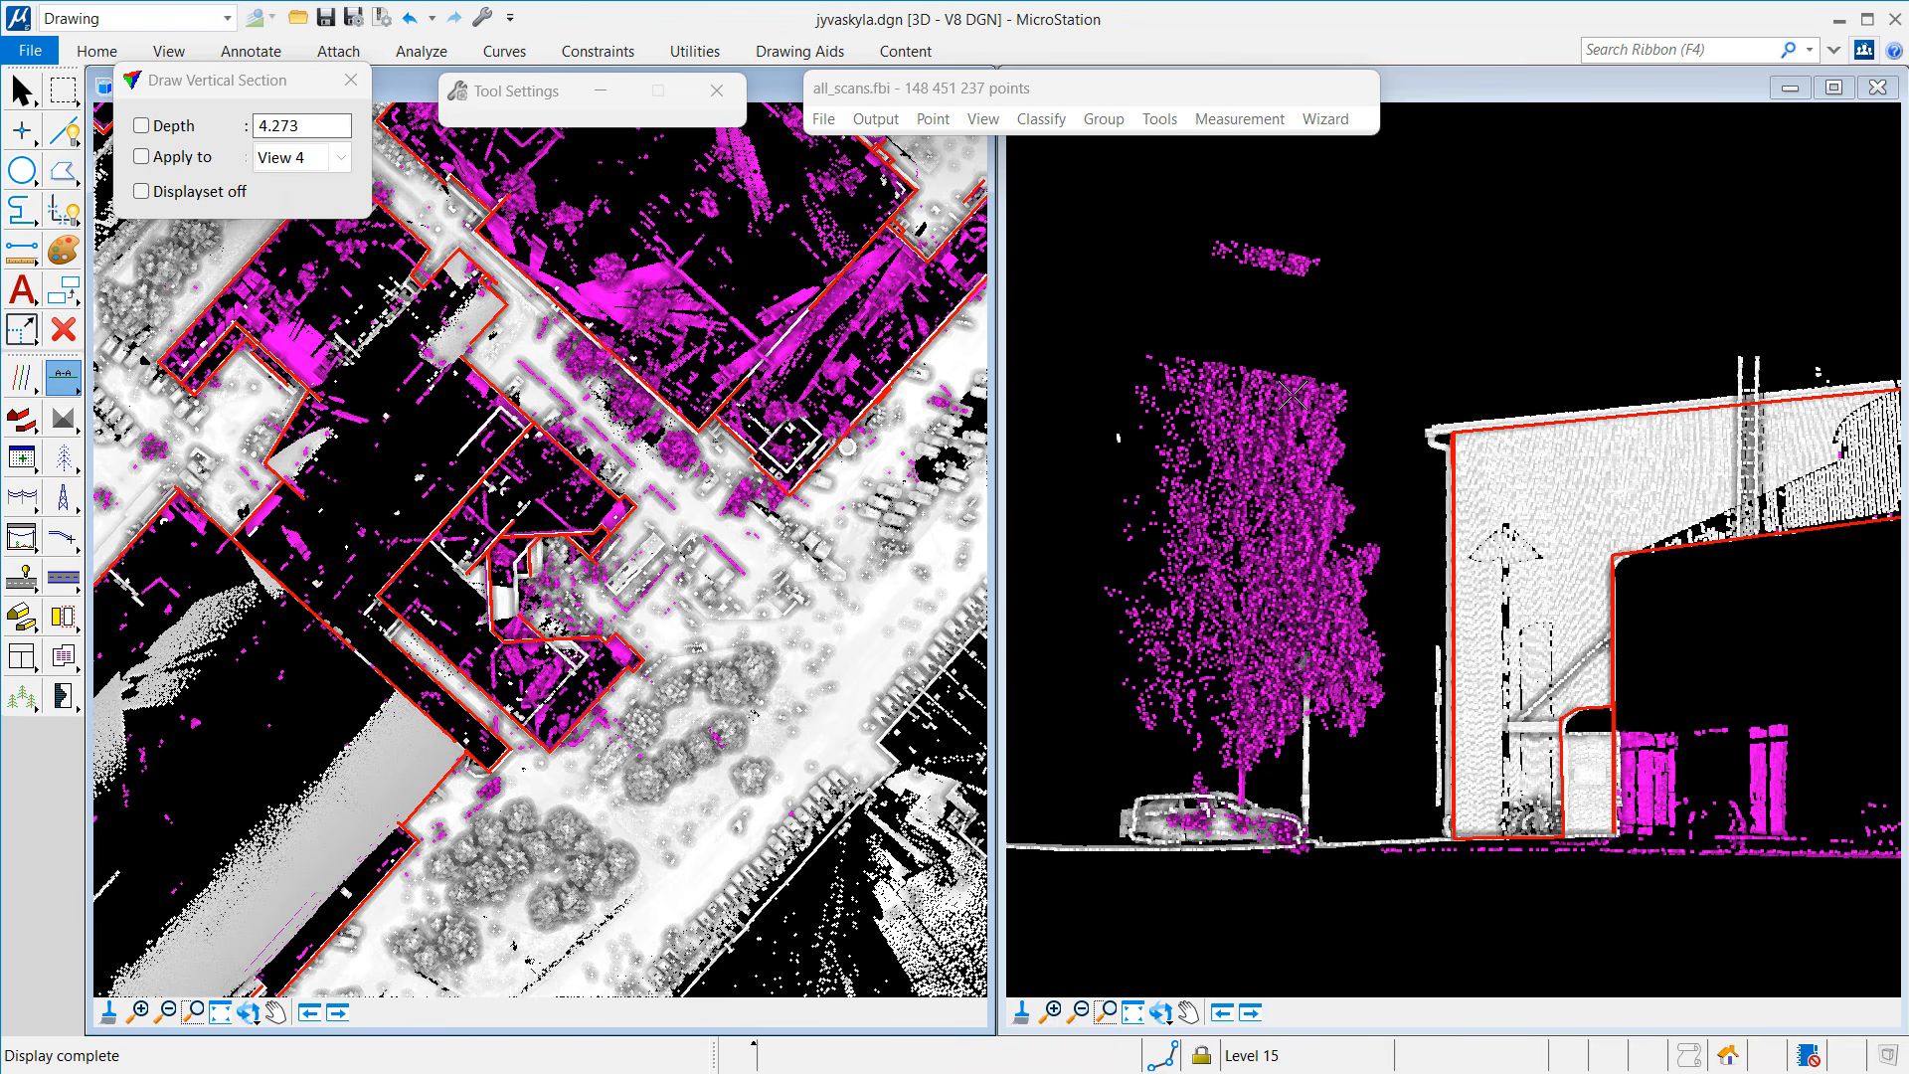
# Step: Briefly inspect the magenta low points around the tree, then exit Inspect Point
pyautogui.click(56, 388)
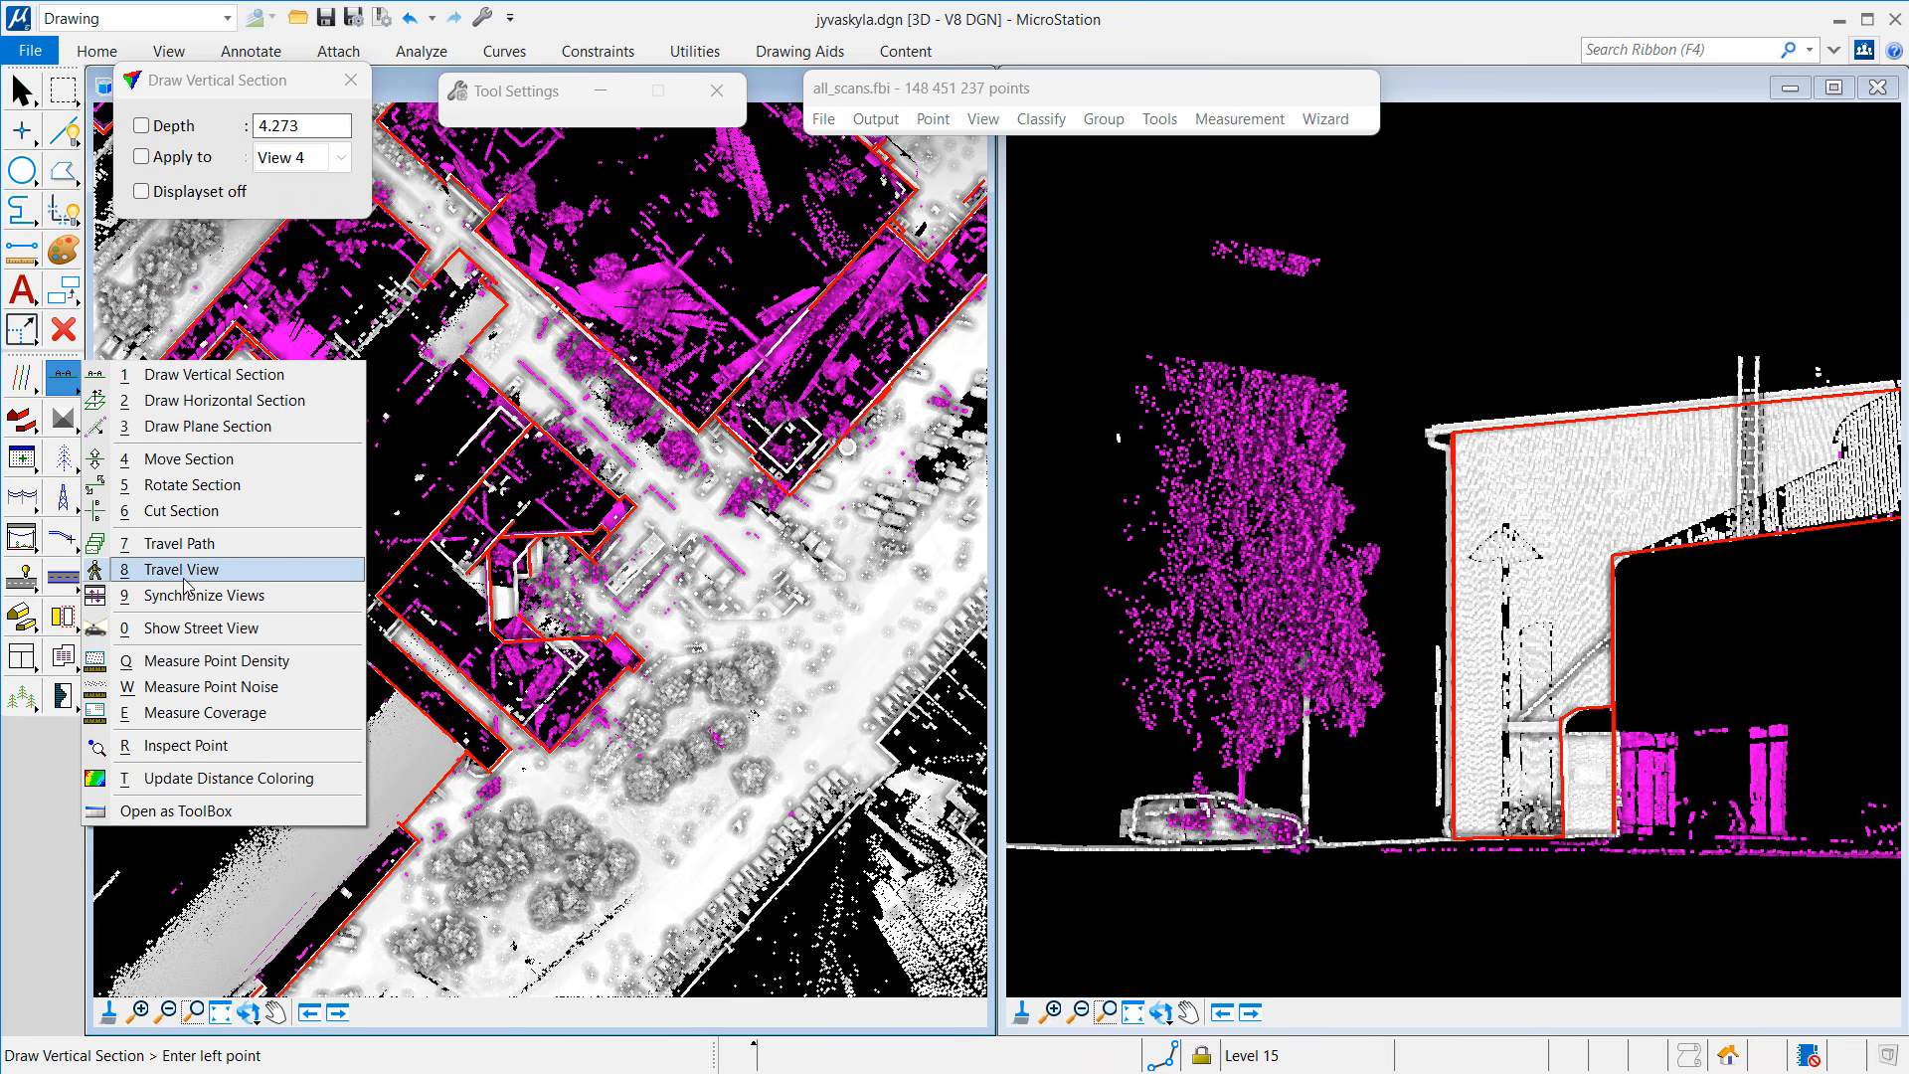
pyautogui.click(187, 744)
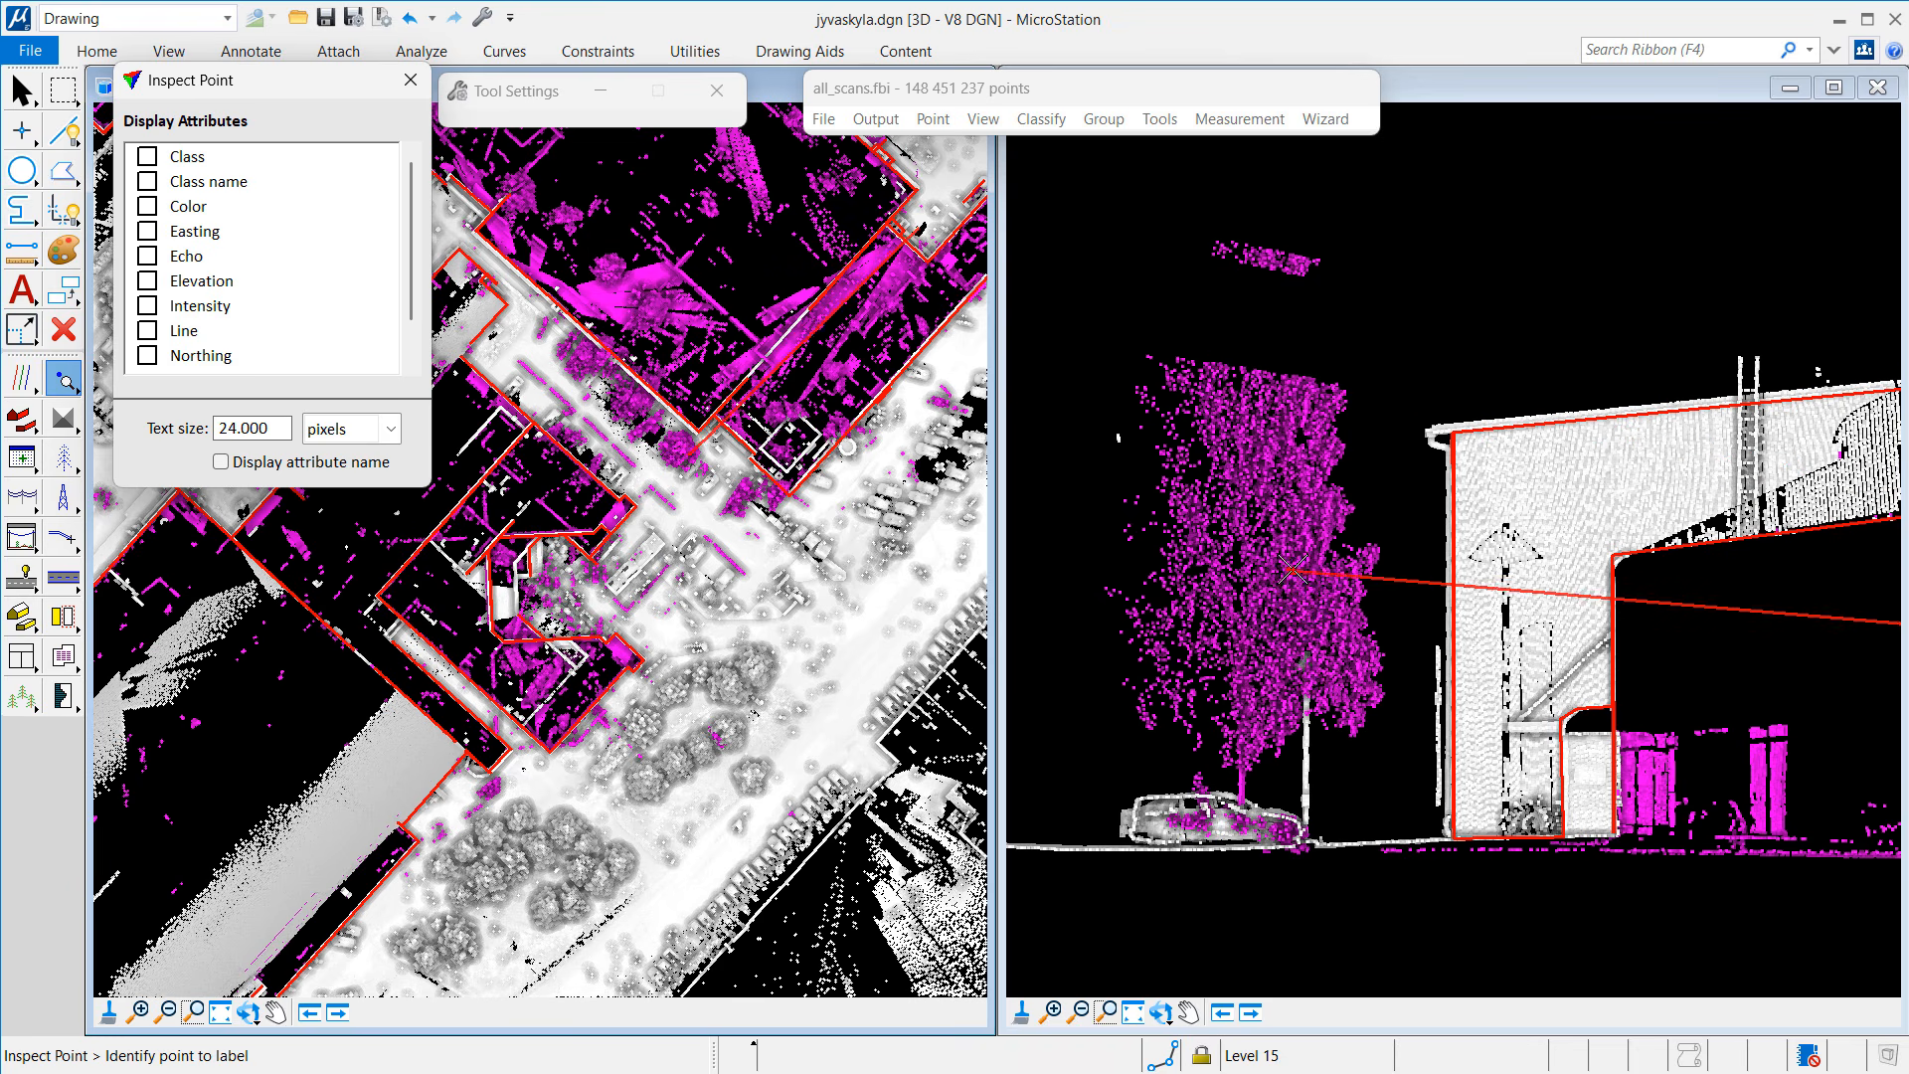
pyautogui.press('Escape')
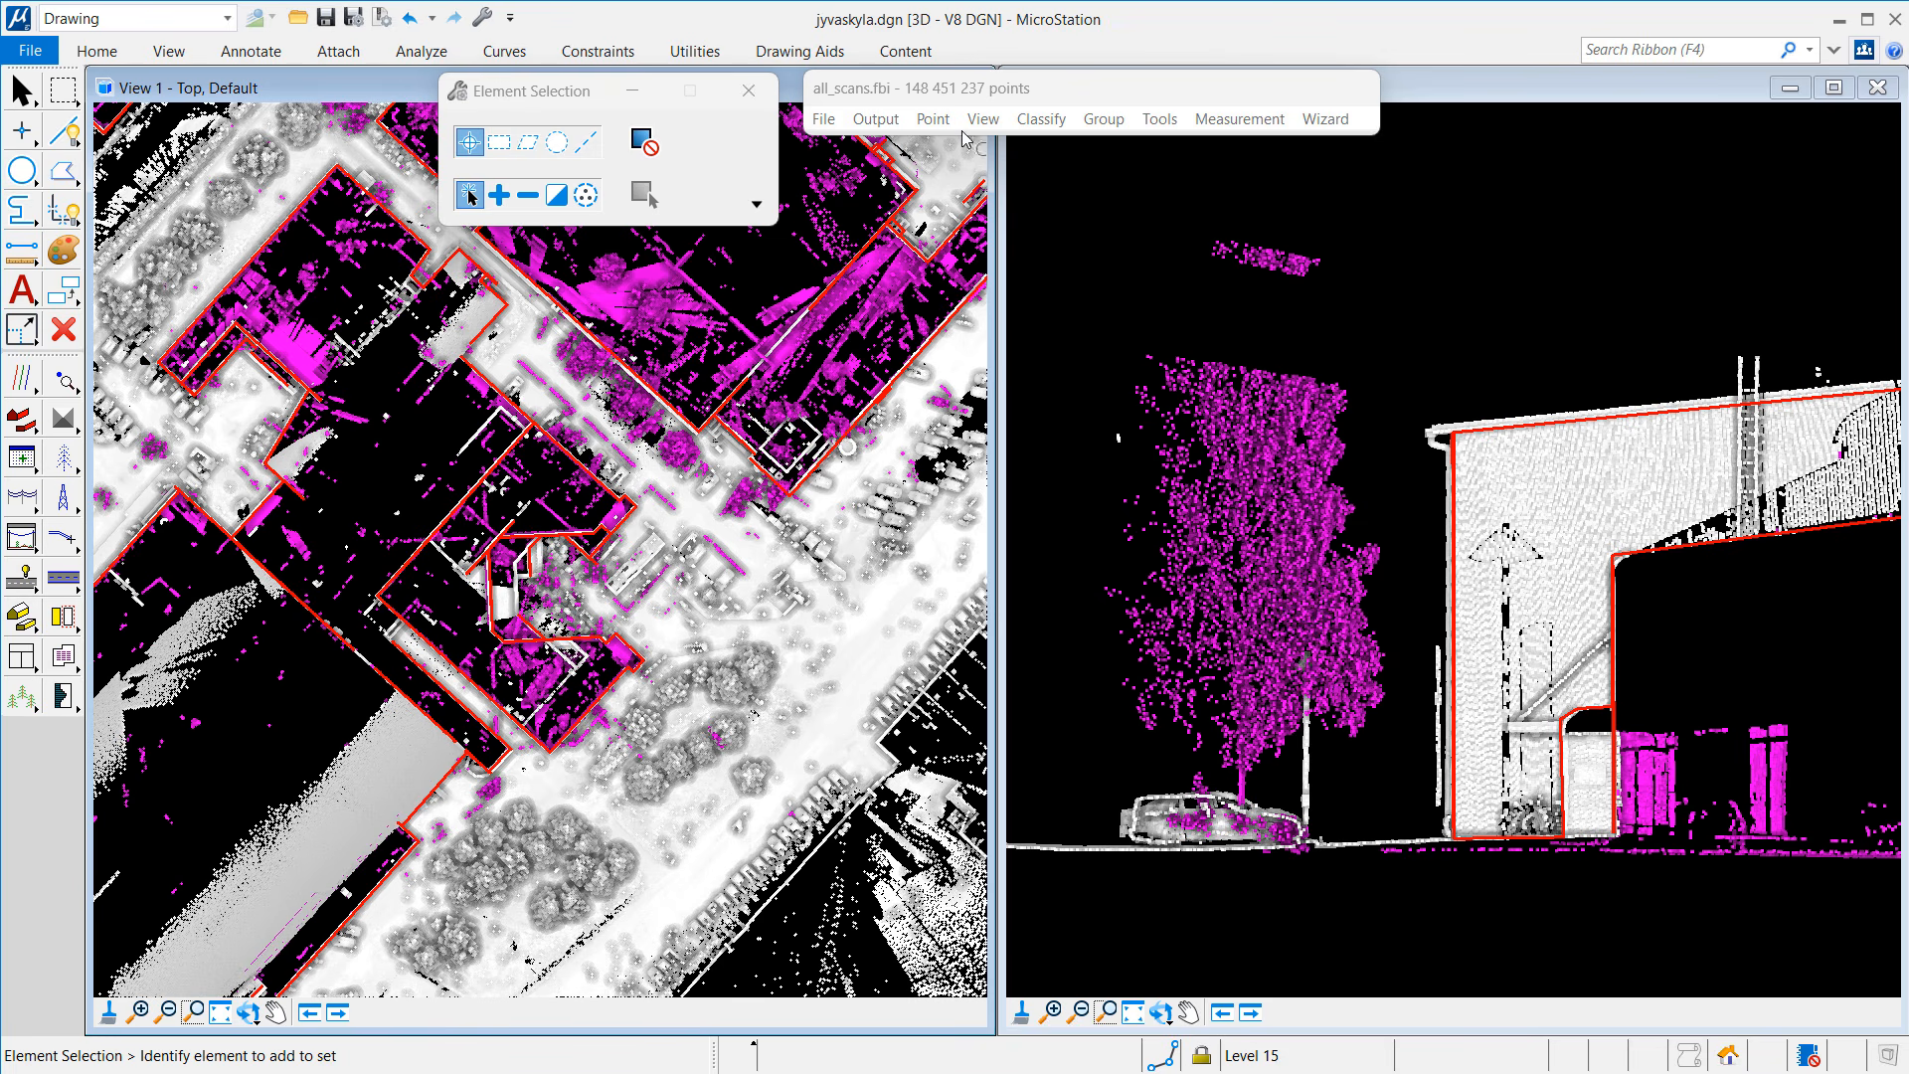
# Step: Delete all points in class 7 Low point, removing the 6 142 729 reflection points
pyautogui.click(935, 119)
pyautogui.moveTo(992, 355)
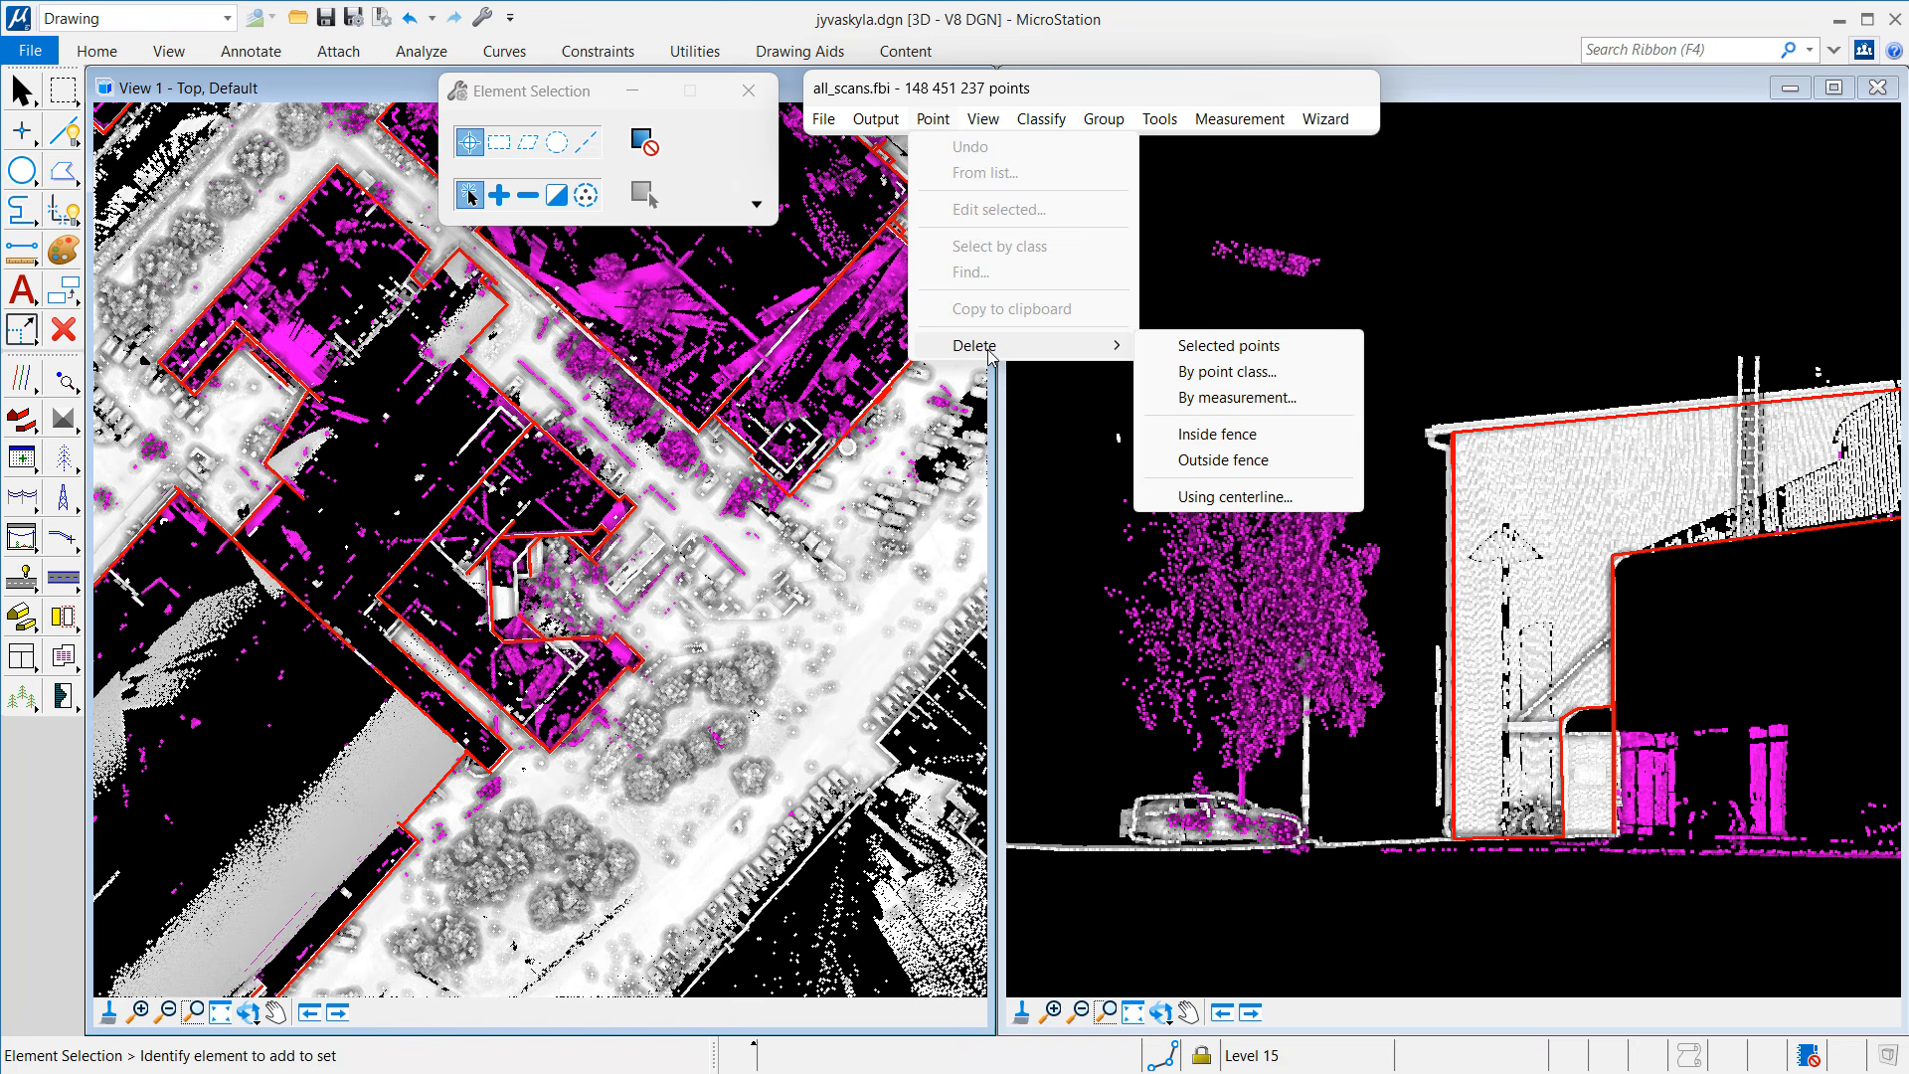
pyautogui.click(1187, 374)
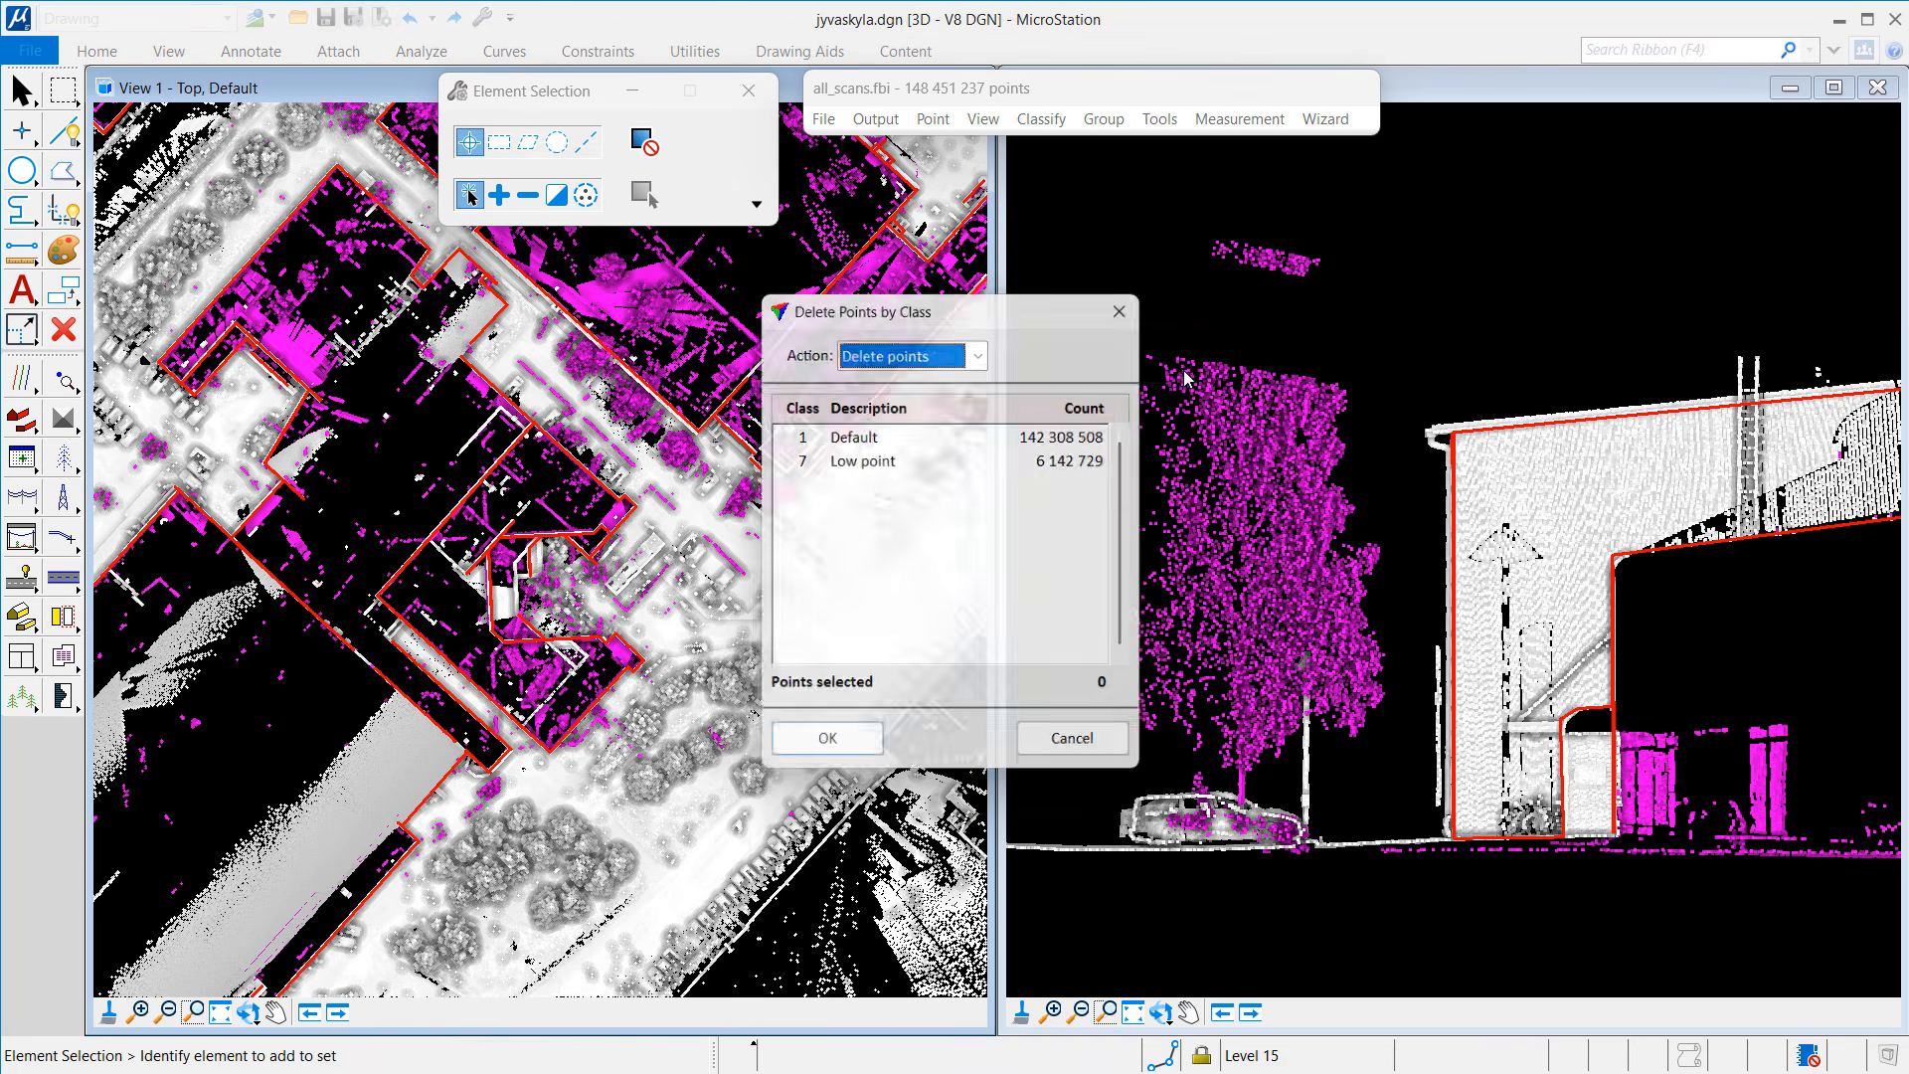
pyautogui.click(898, 459)
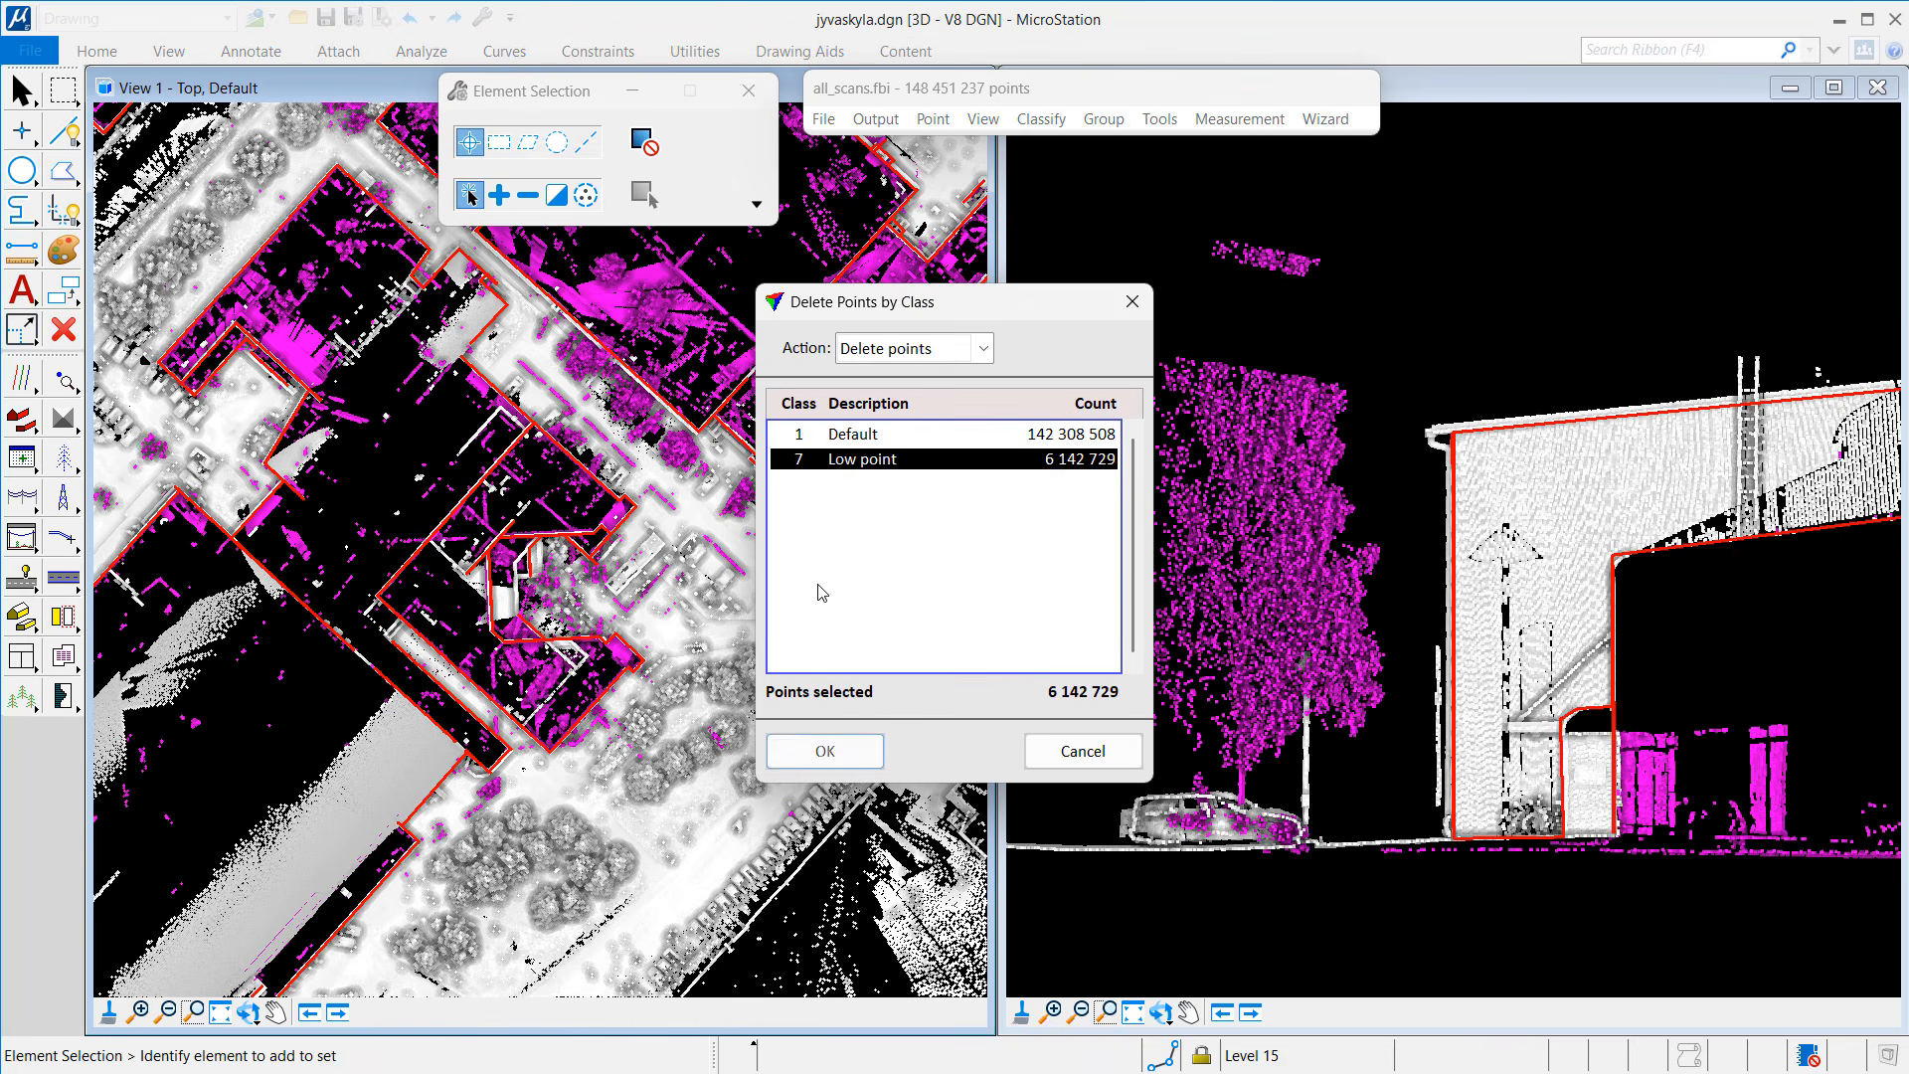
pyautogui.click(839, 755)
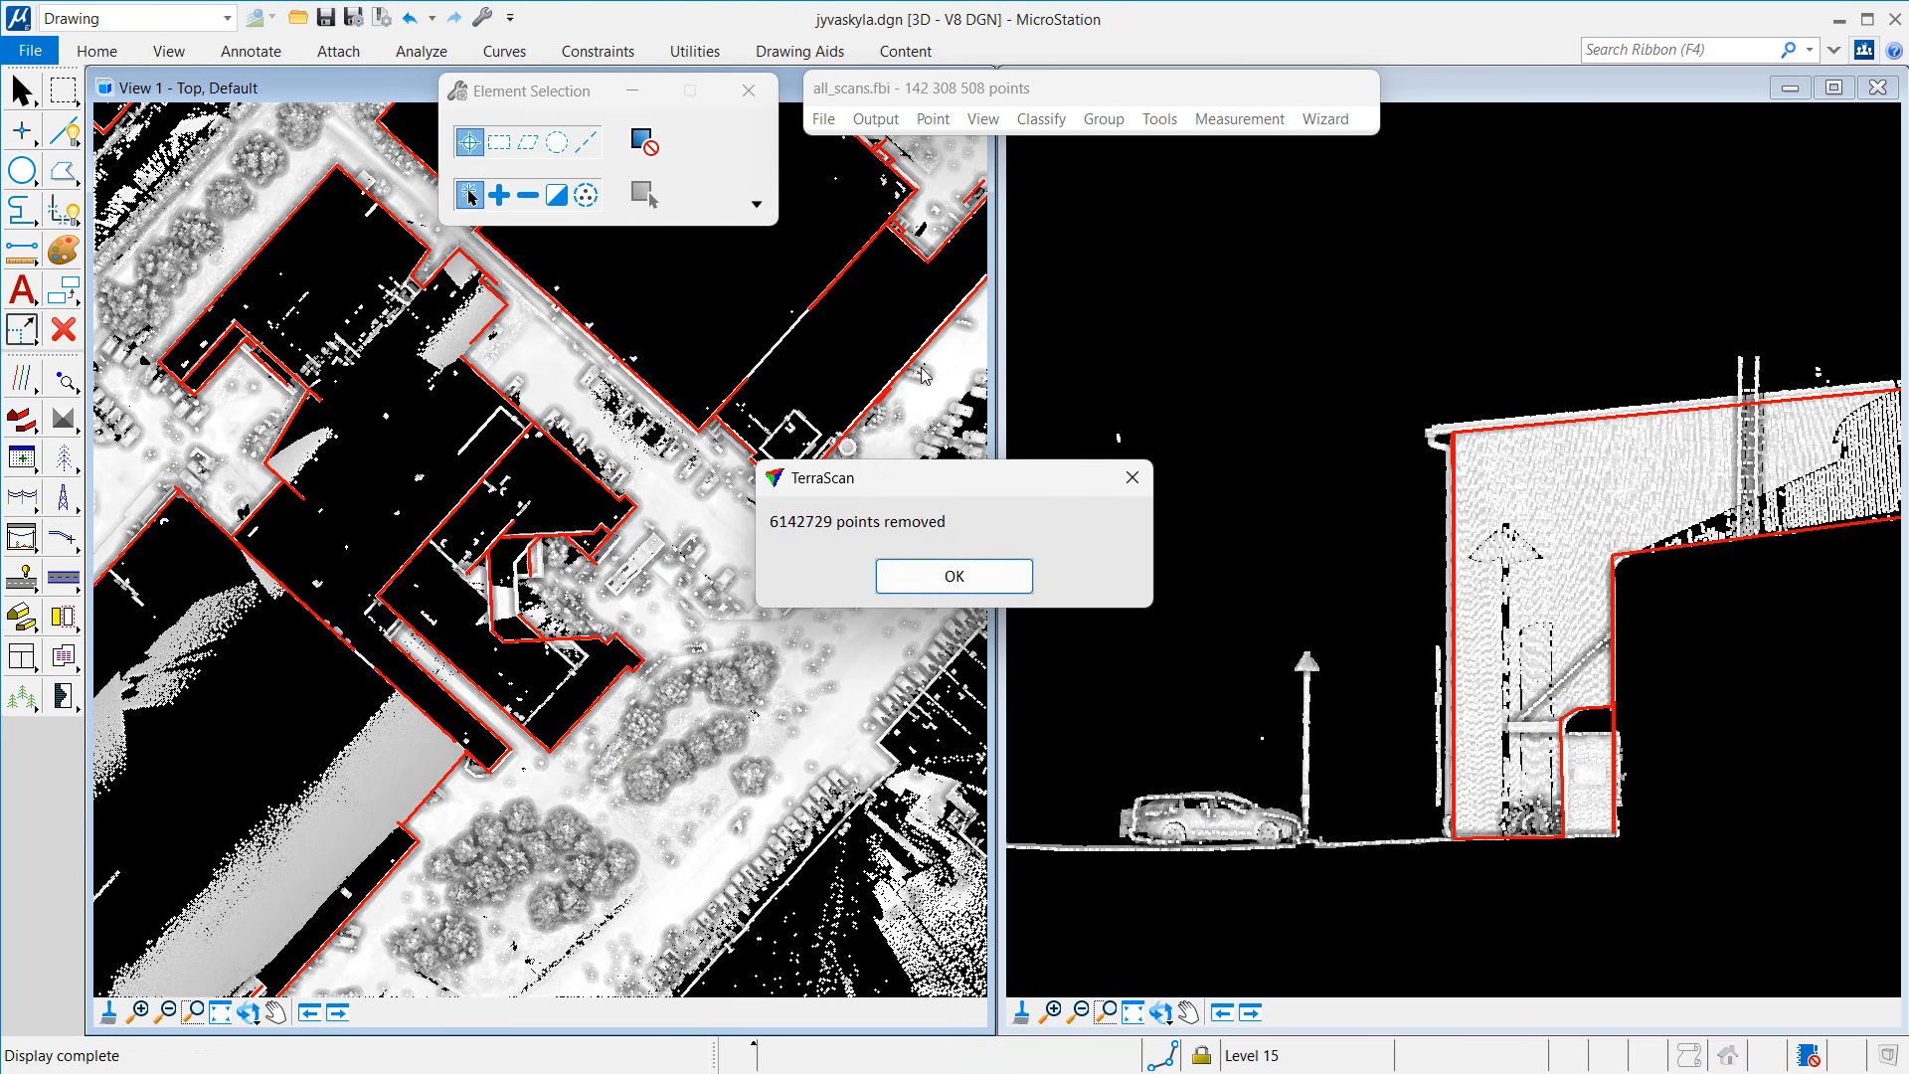
# Step: Save the remaining 142 308 508 points as all_scans_filtered.fbi with default options
pyautogui.click(942, 575)
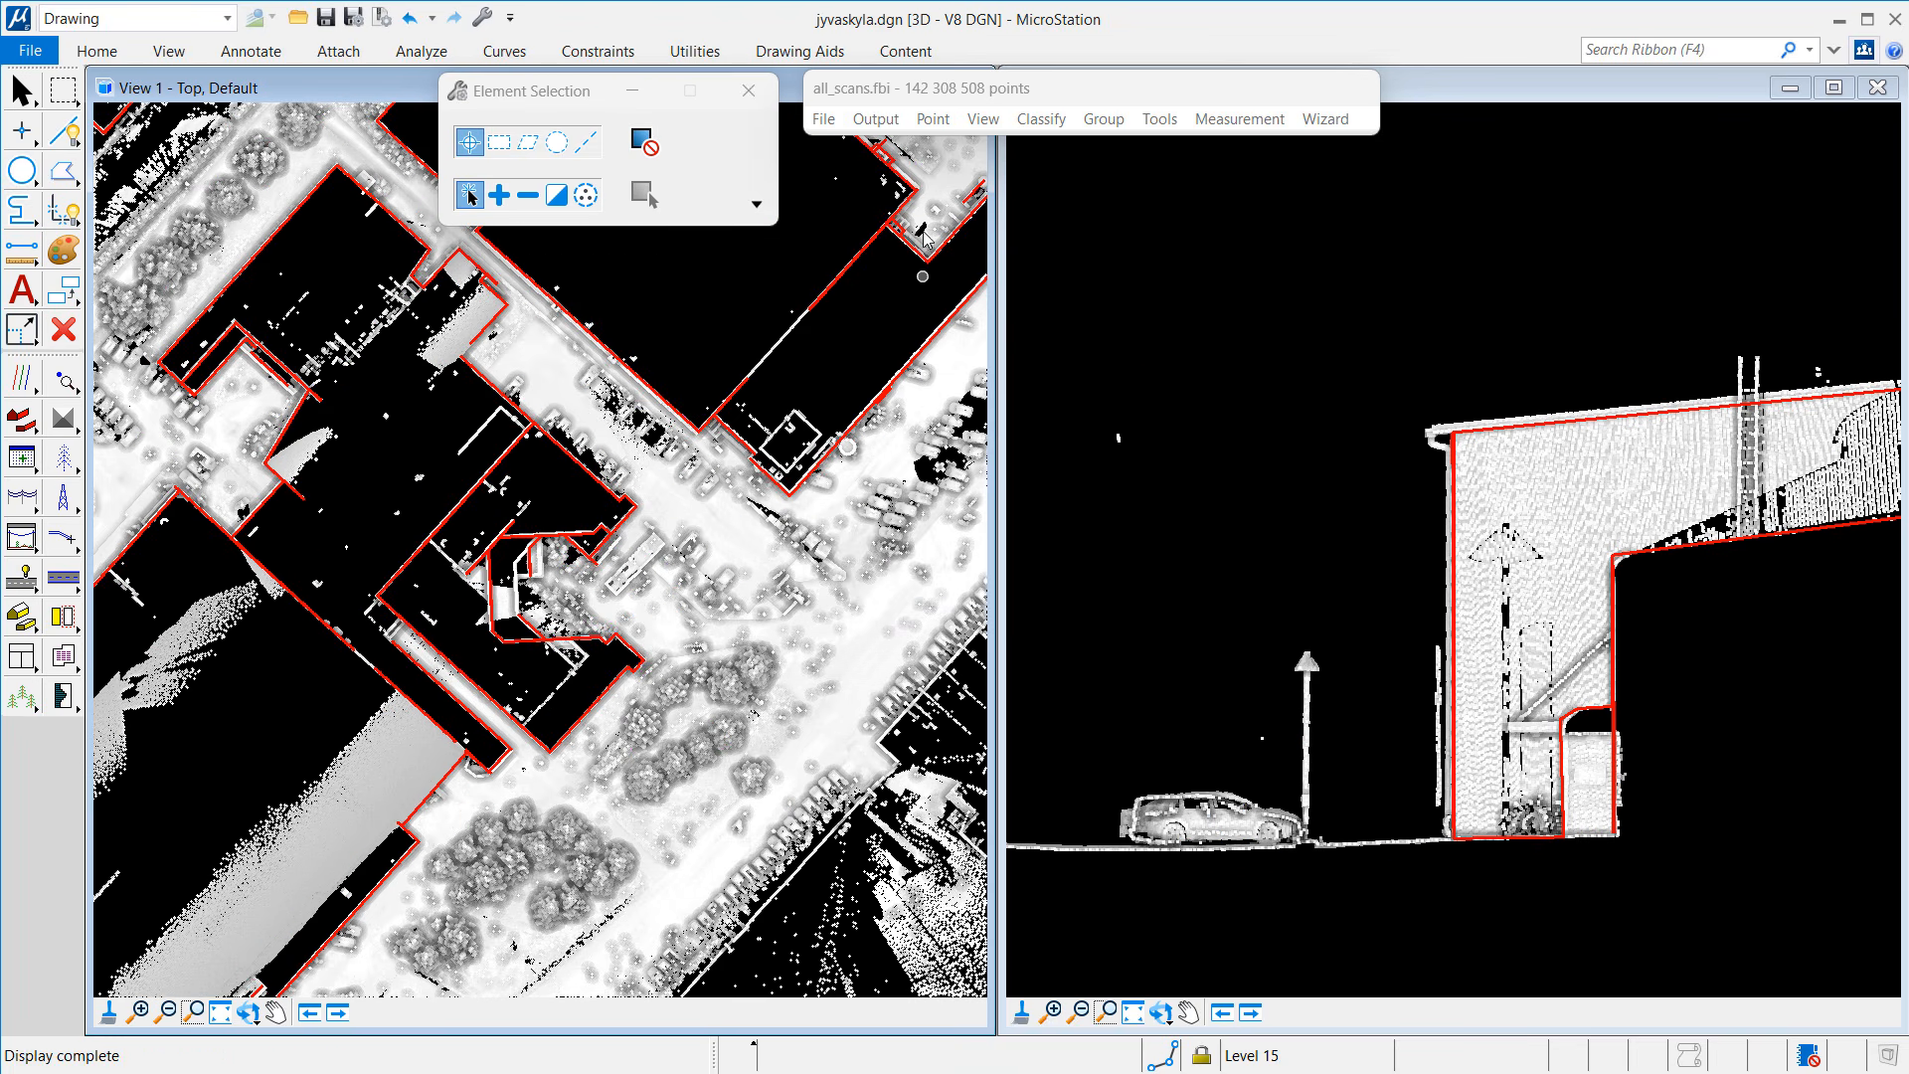
pyautogui.click(834, 118)
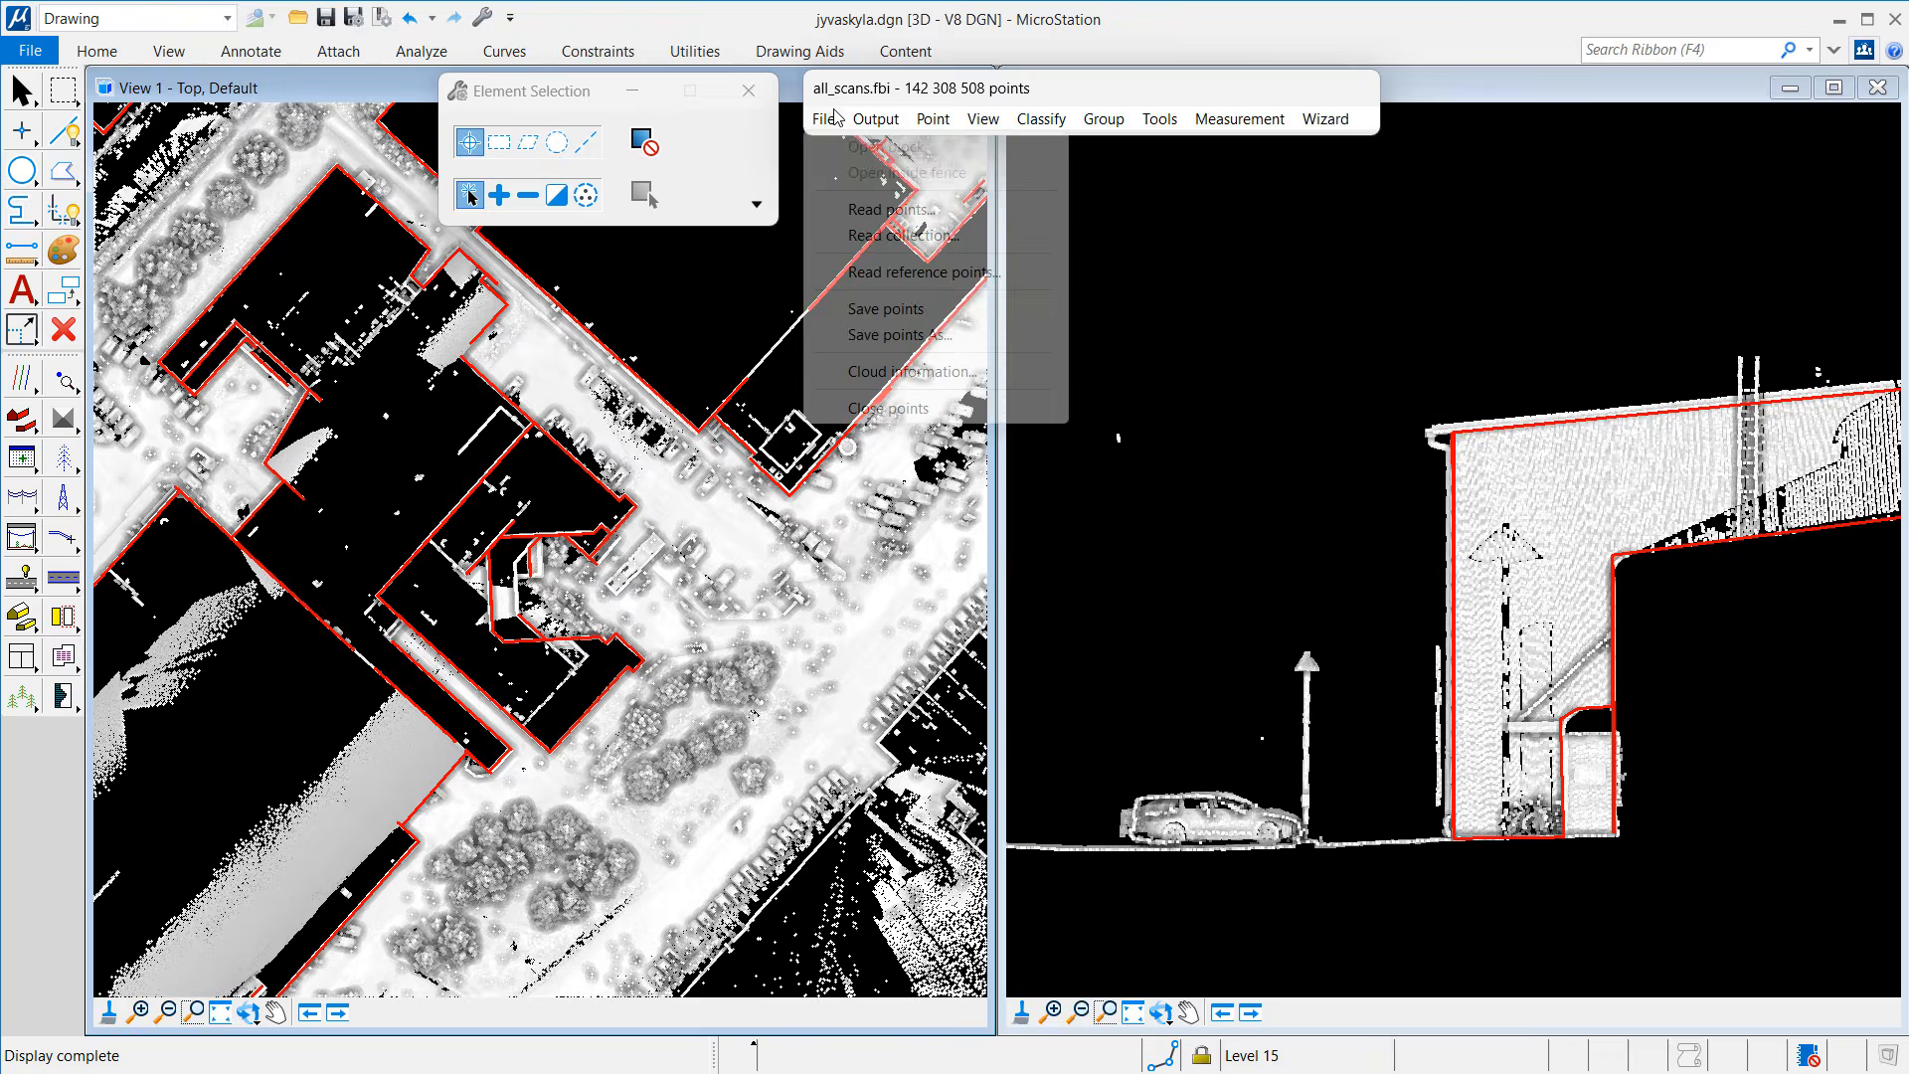
pyautogui.click(900, 335)
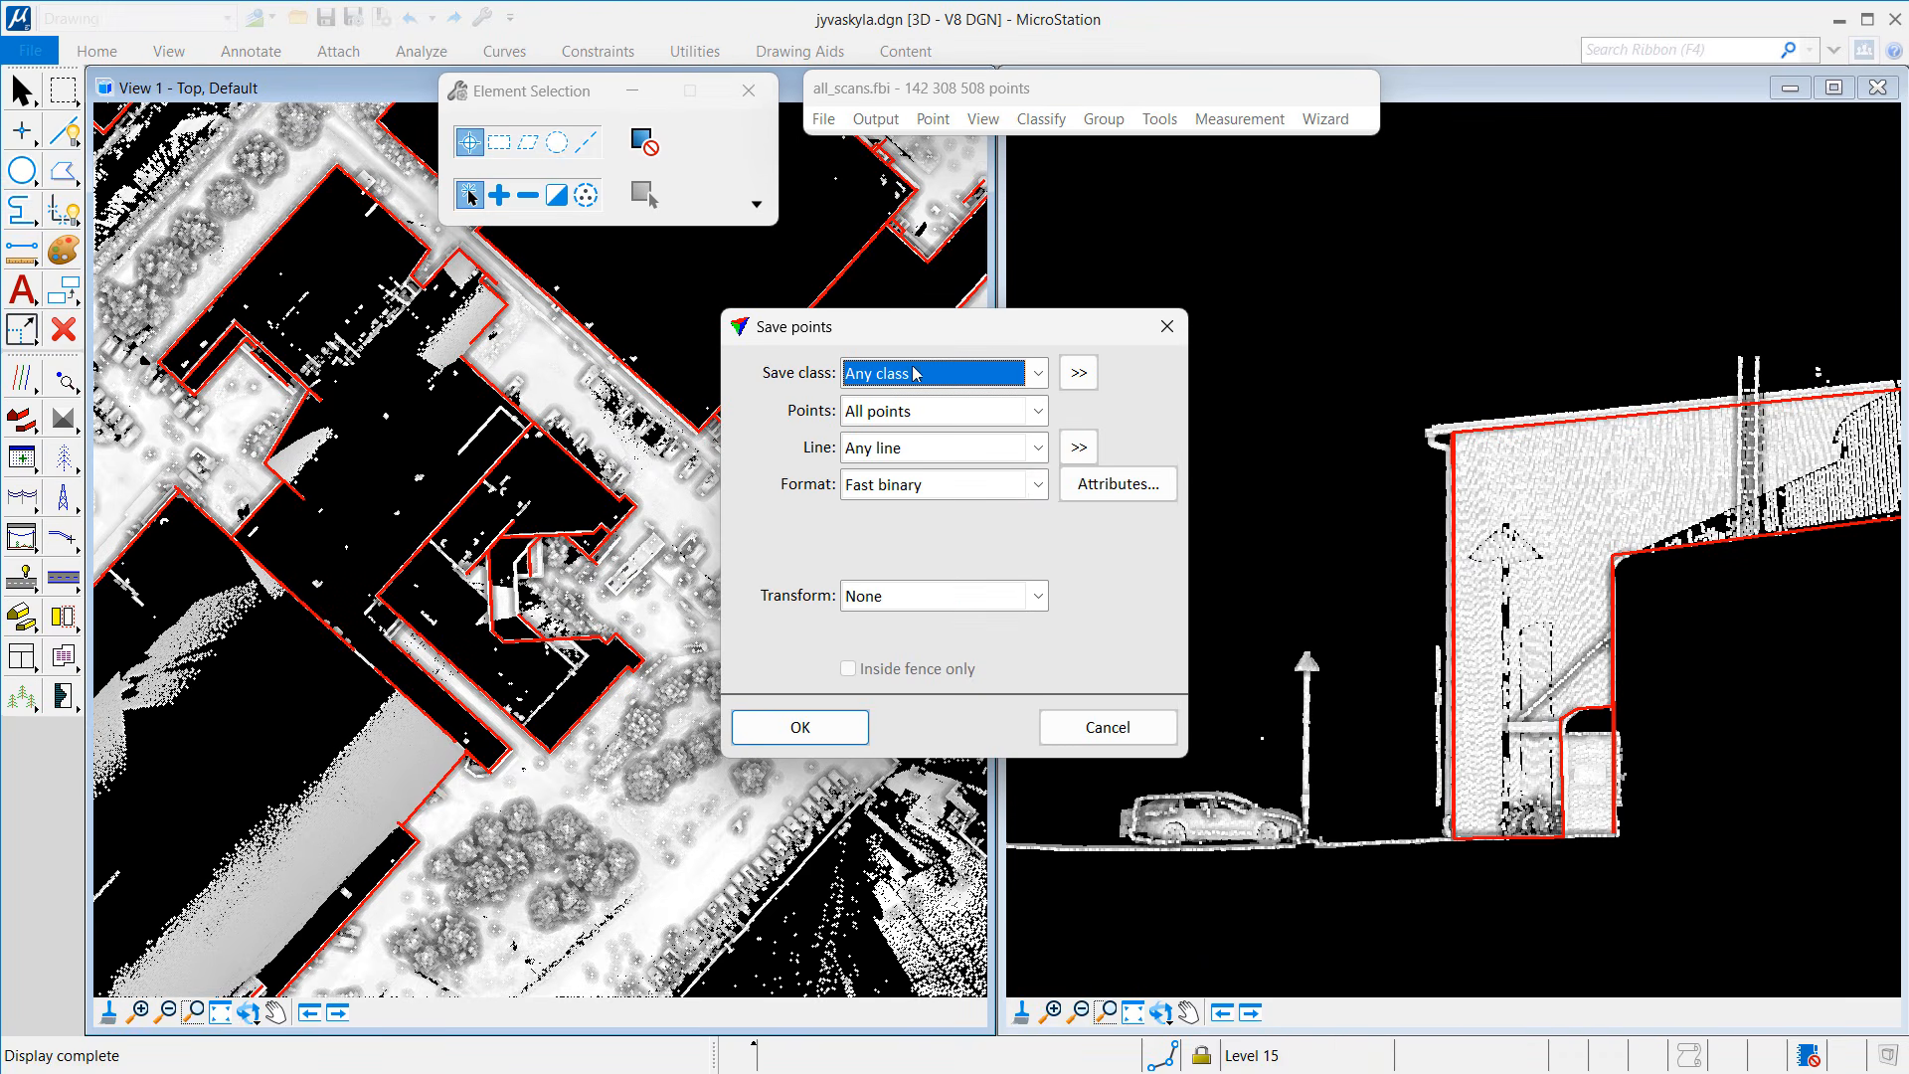
pyautogui.click(843, 724)
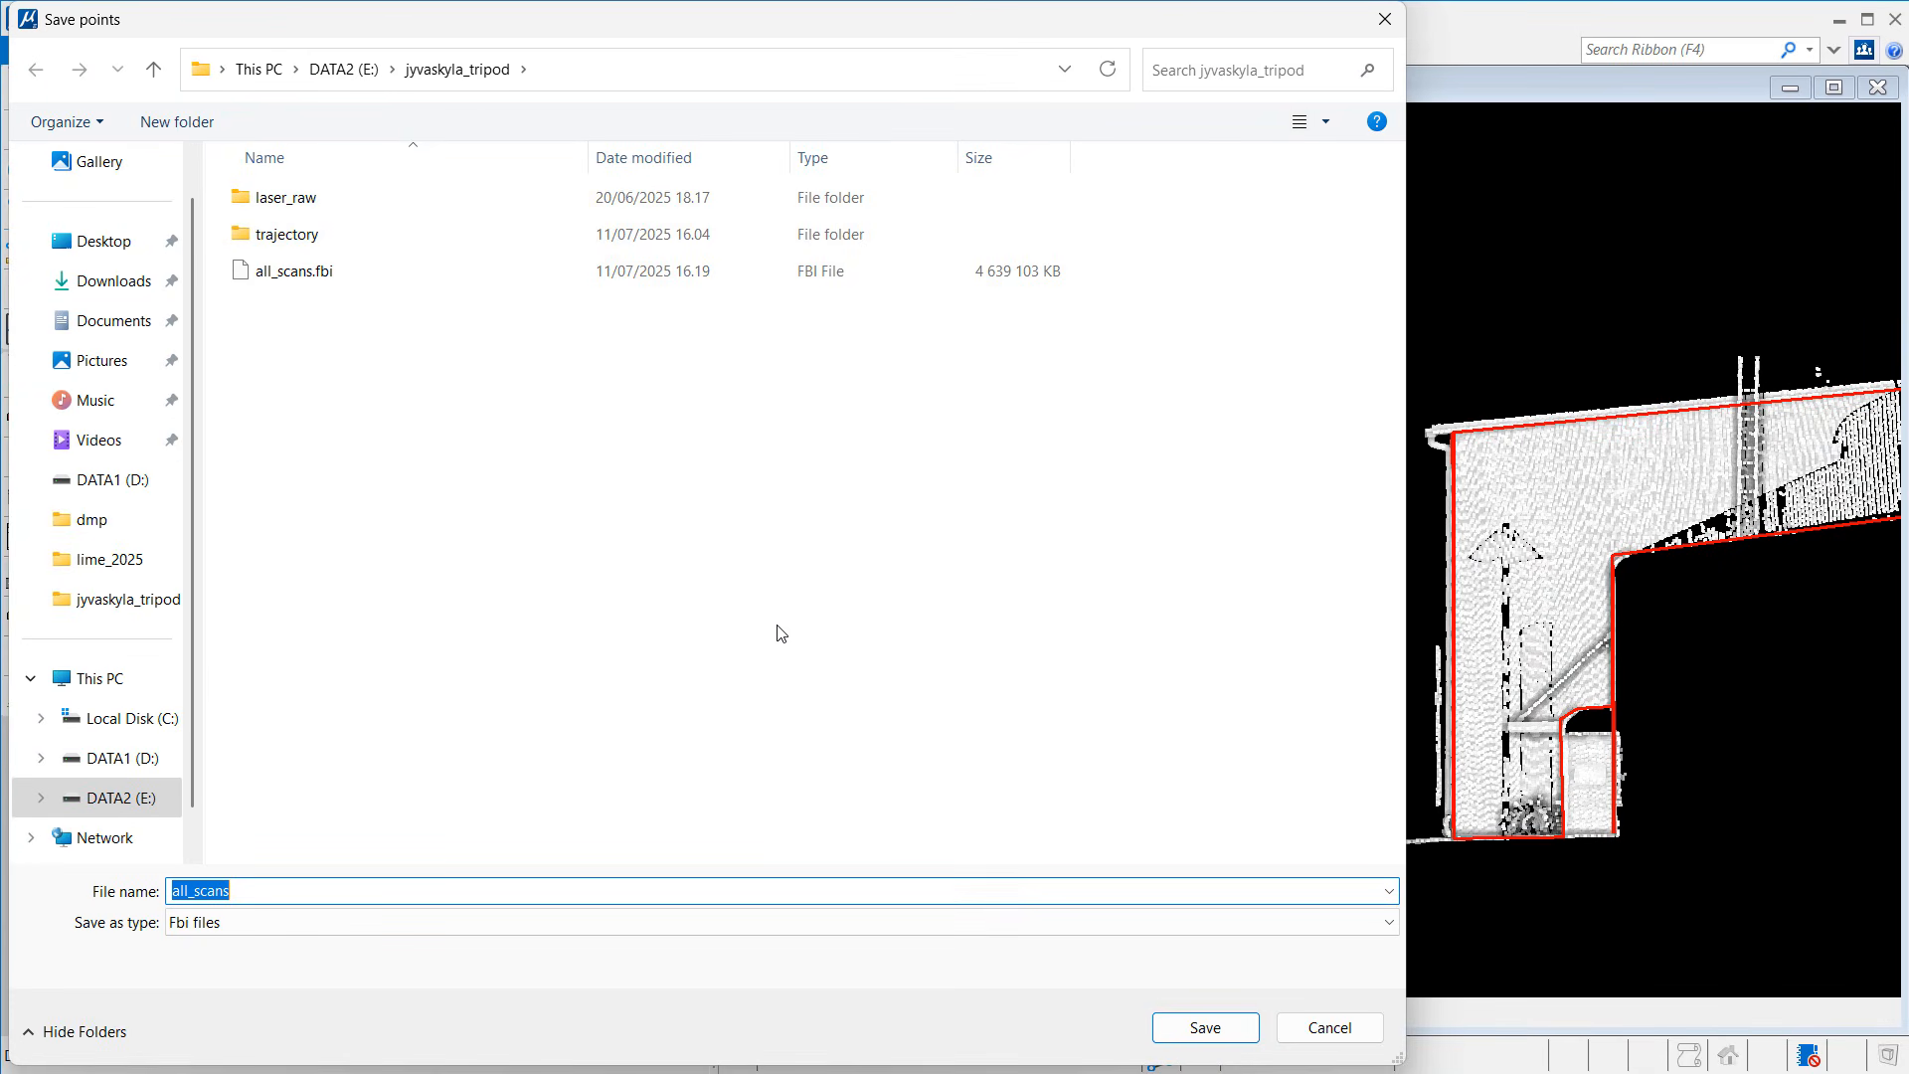
pyautogui.write('all_s')
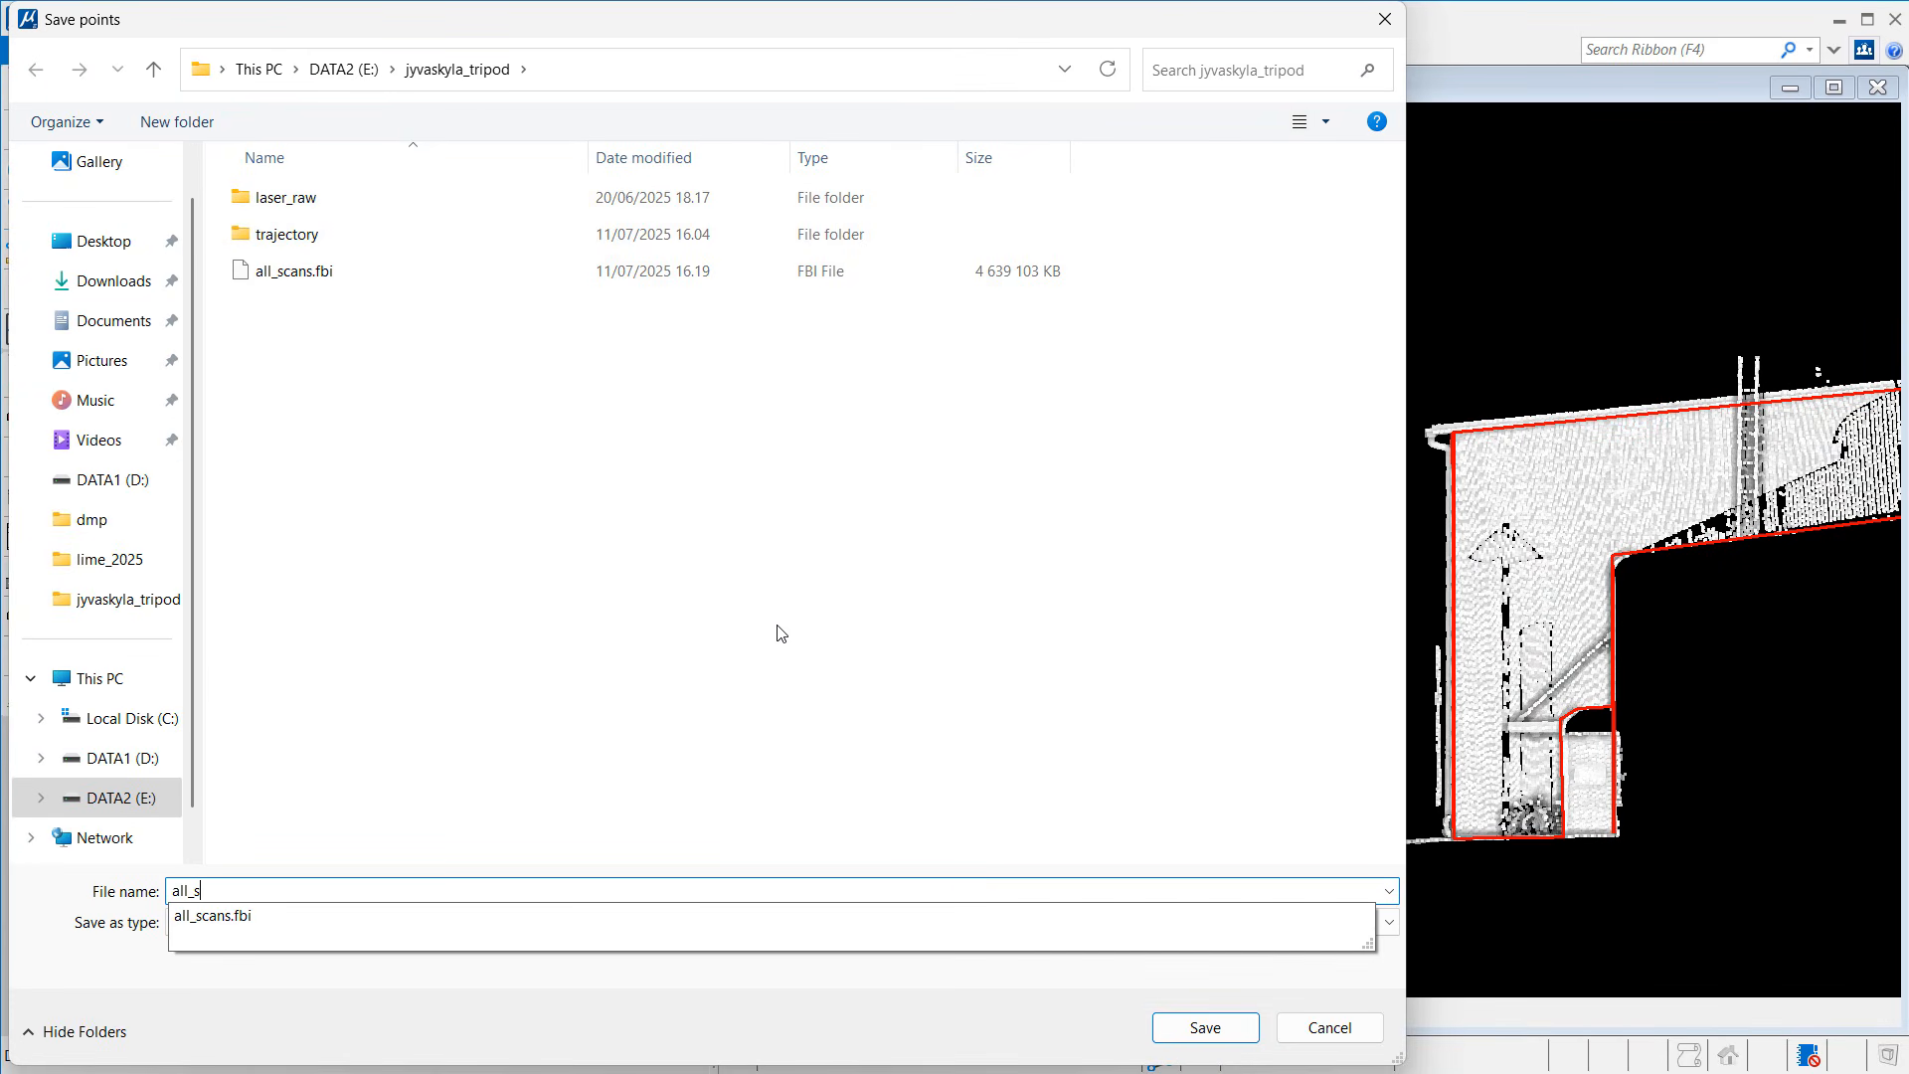
pyautogui.write('cans_filtered.fbi')
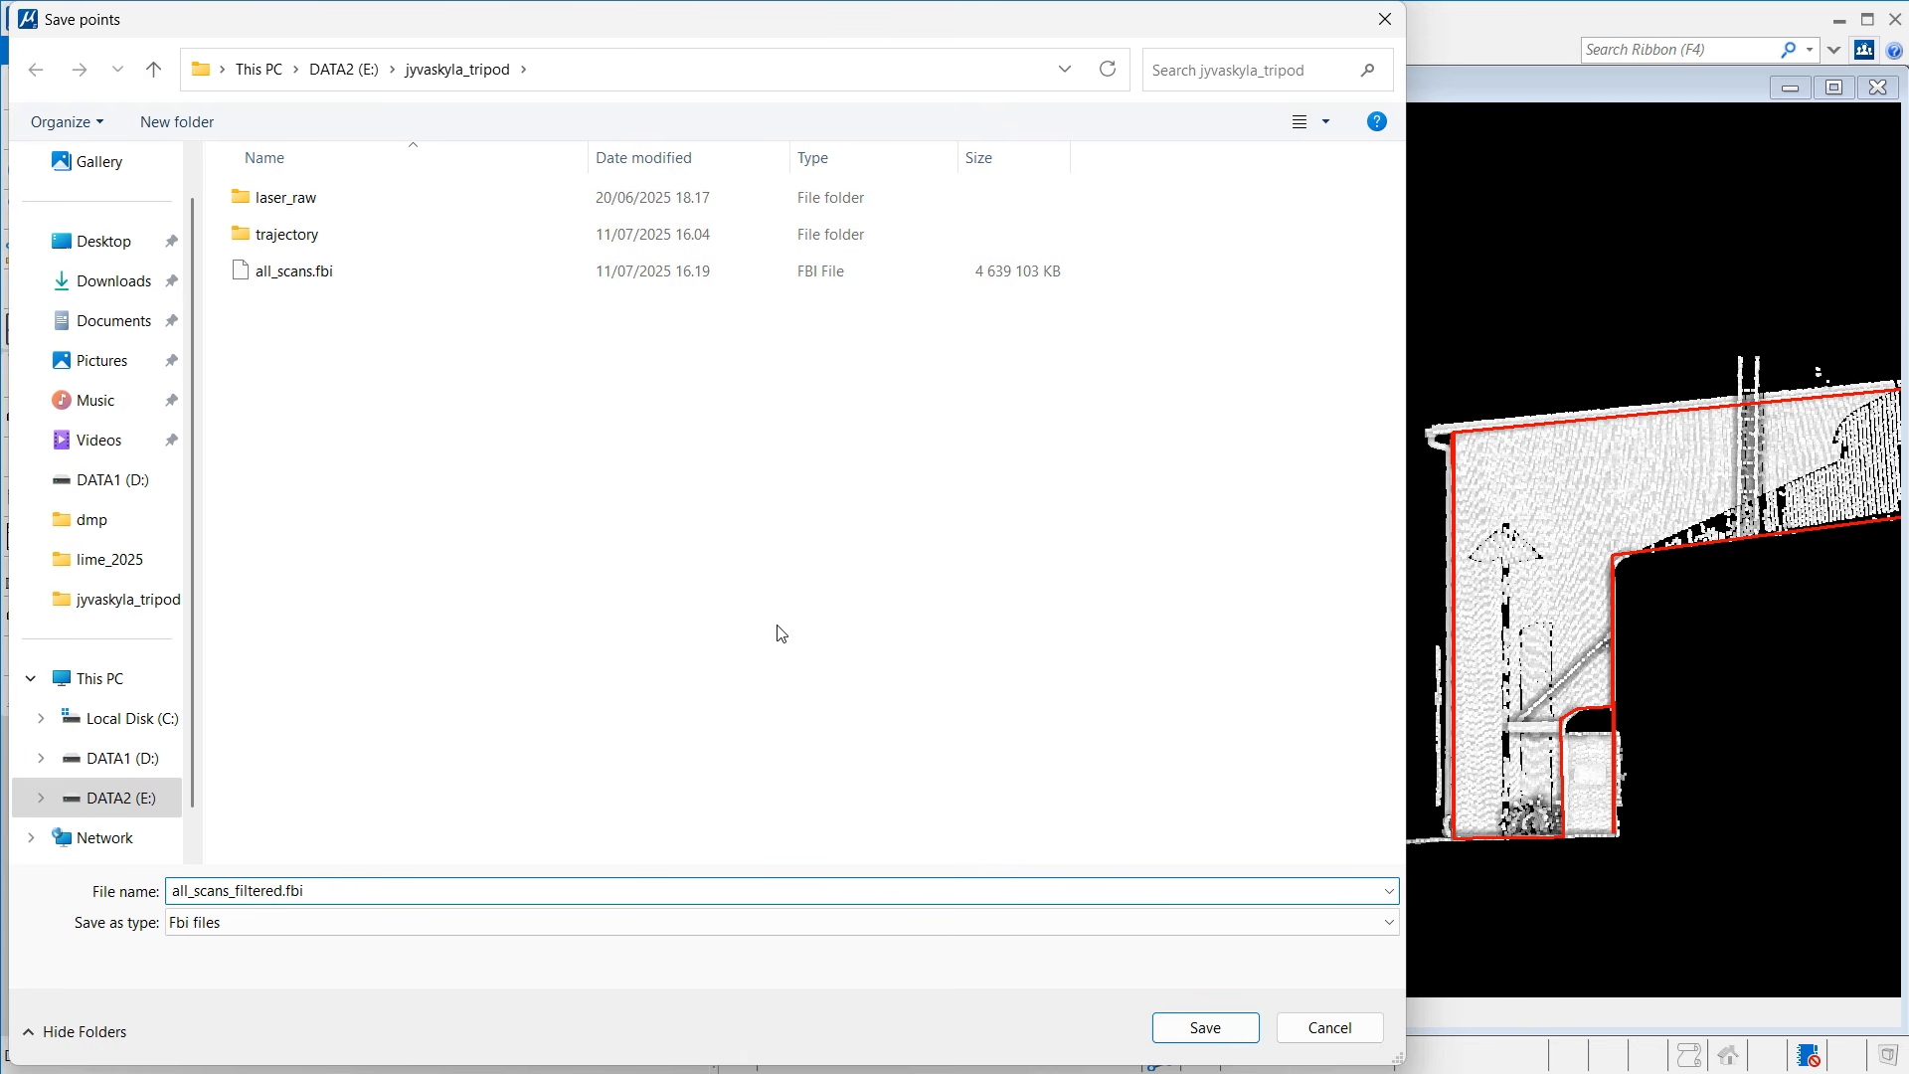
pyautogui.press('Return')
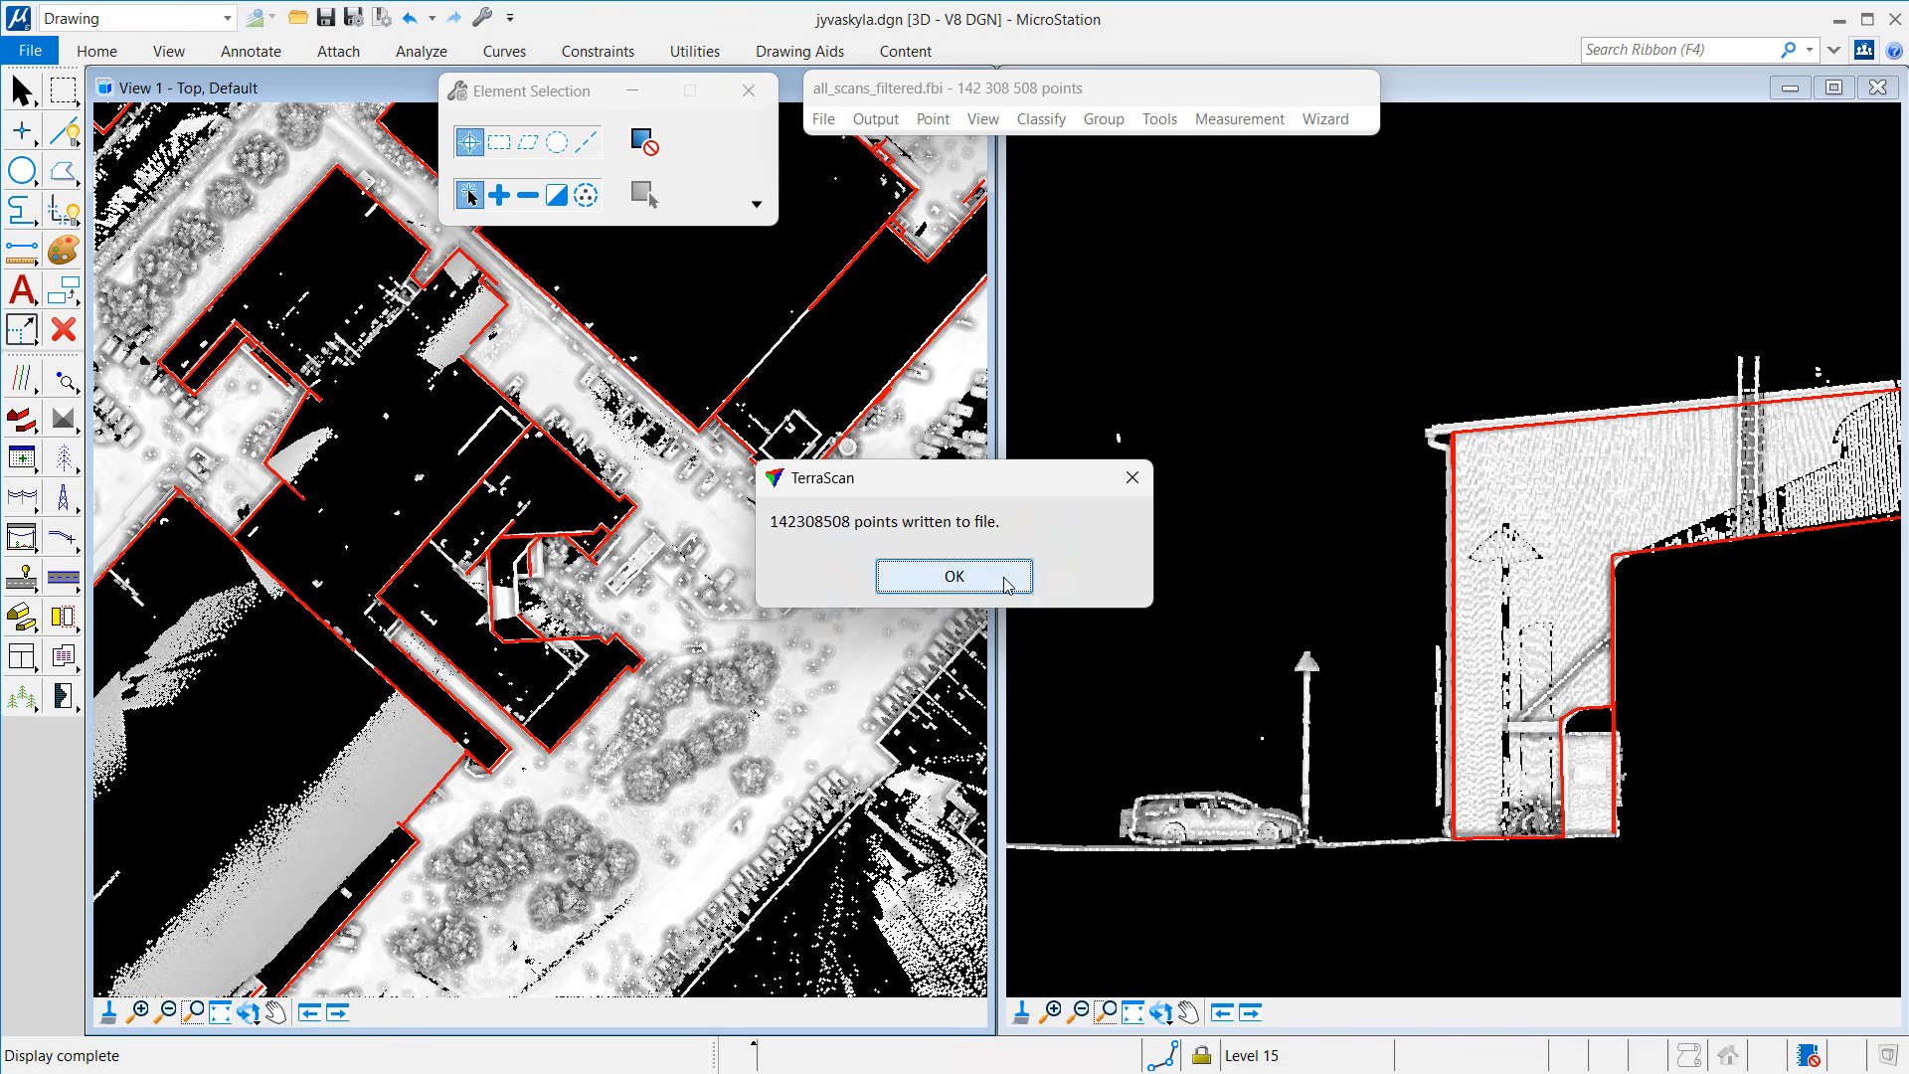
pyautogui.click(1007, 584)
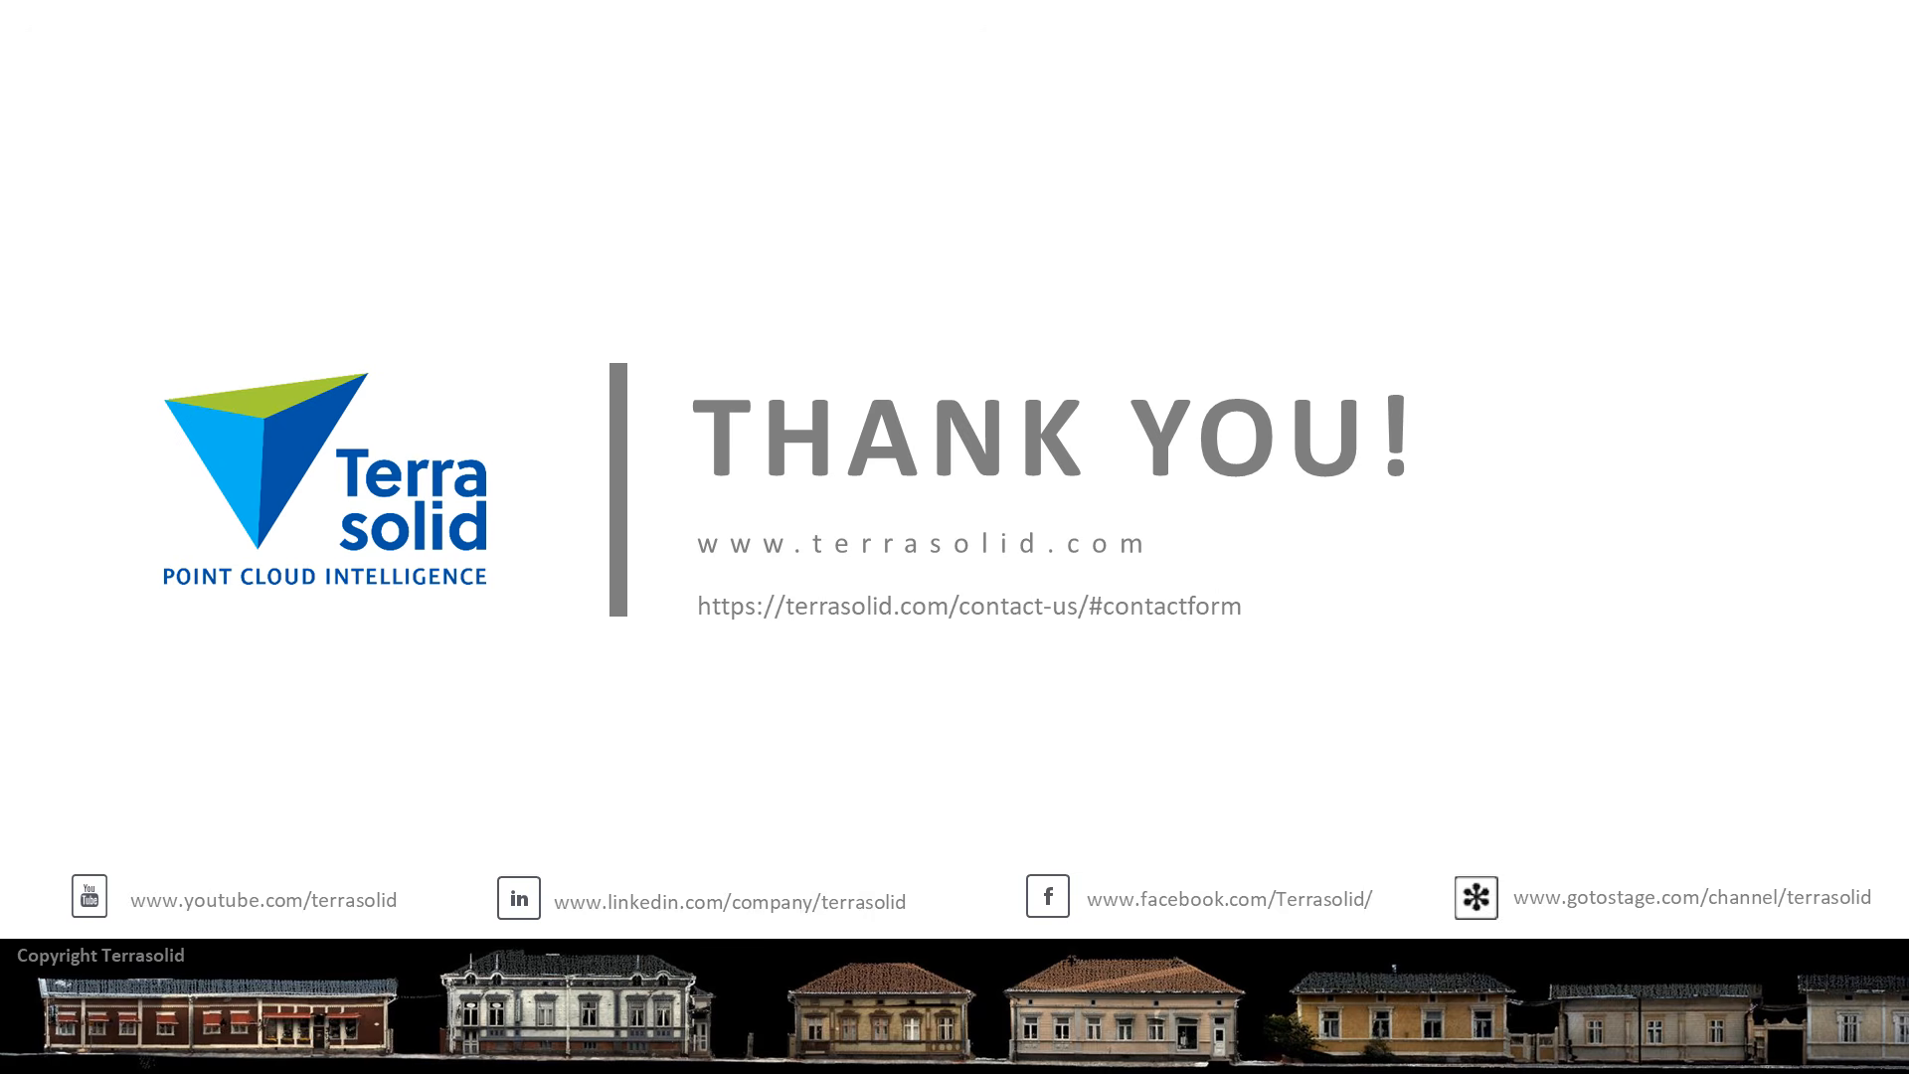